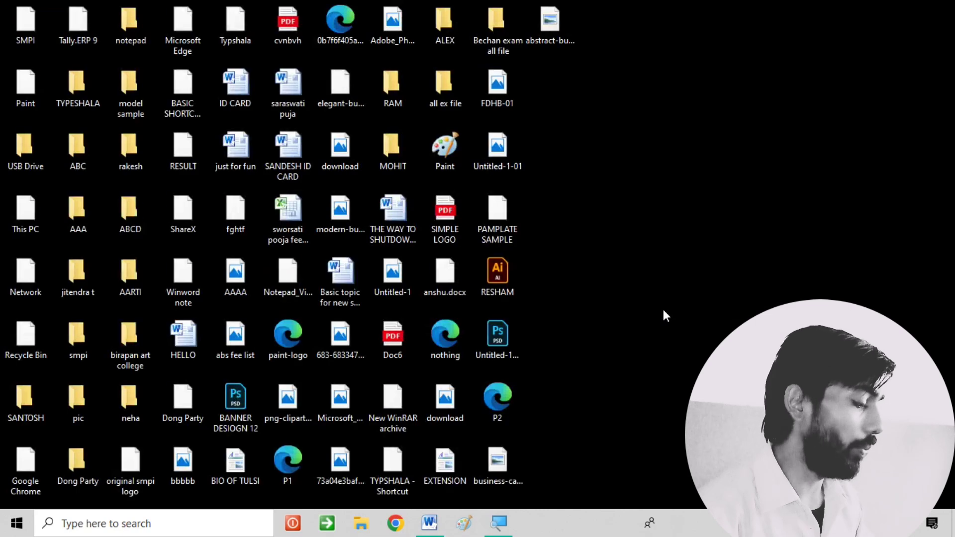
- Launch Microsoft Word by running winword from the Windows Run dialog
{"action": "key", "text": "super+r"}
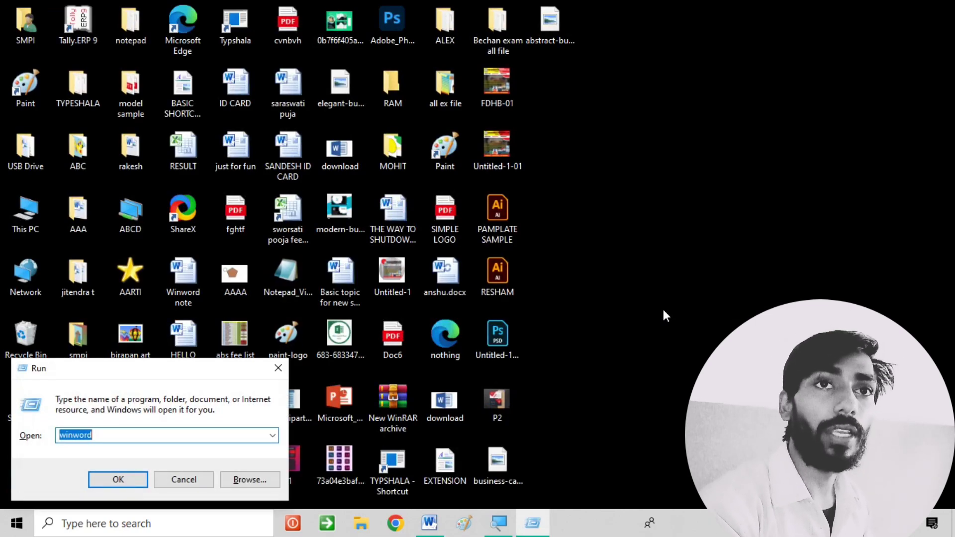
{"action": "type", "text": "WINW"}
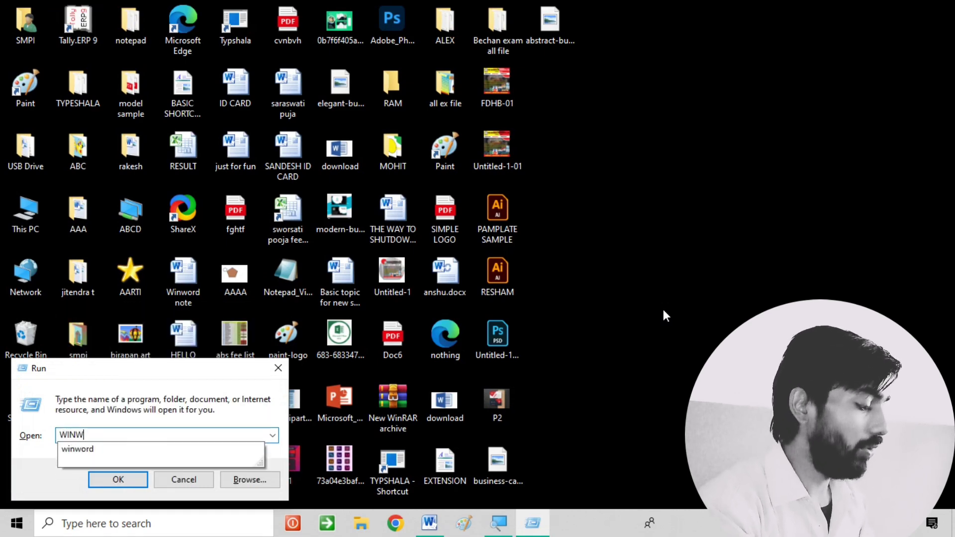
{"action": "type", "text": "ORD"}
{"action": "key", "text": "Return"}
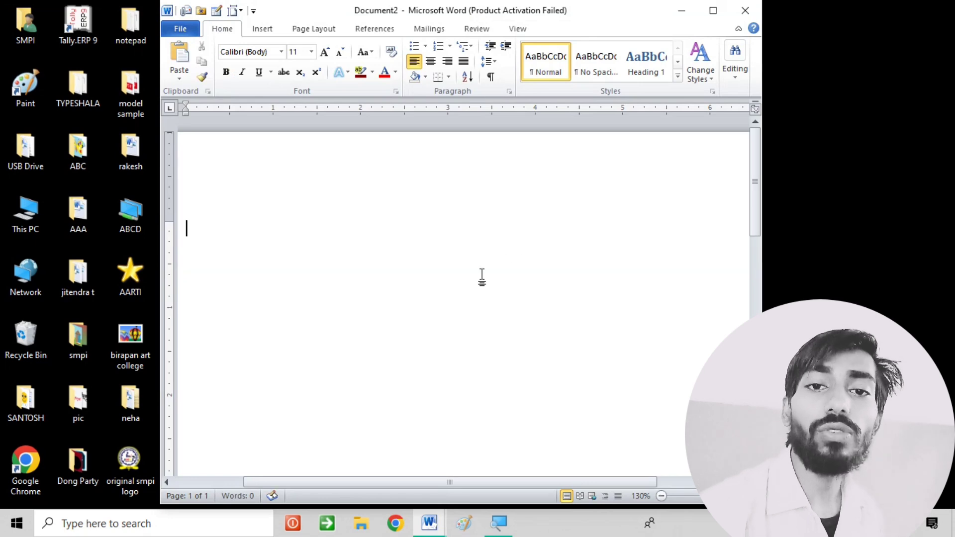
- Maximize the Word window to full screen and scroll over the blank page
{"action": "left_click_drag", "start_coordinate": [437, 18], "coordinate": [440, 20]}
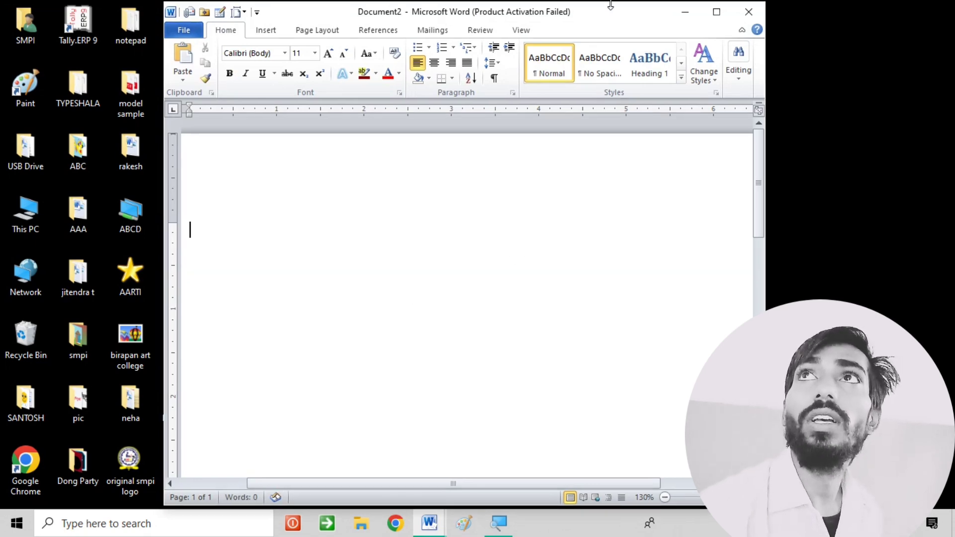
{"action": "left_click", "coordinate": [716, 11]}
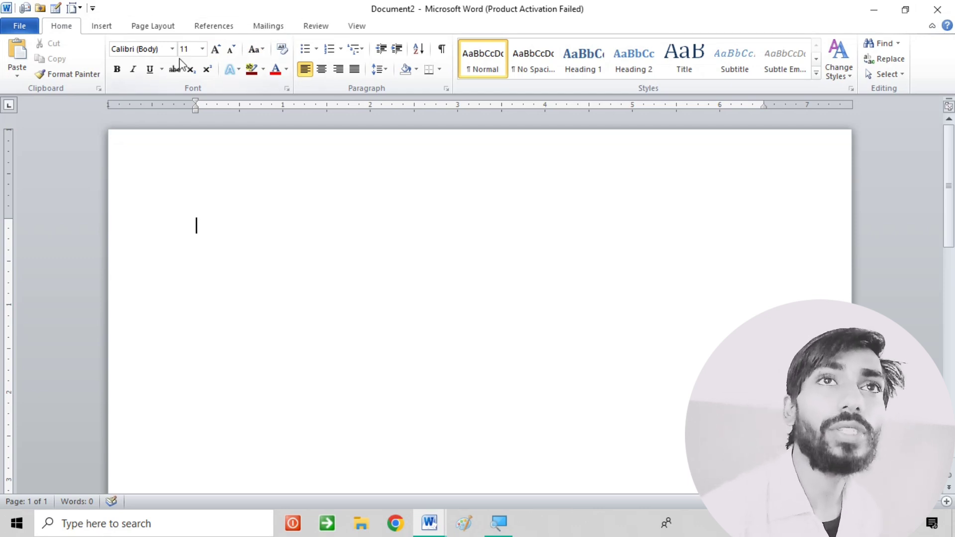
{"action": "scroll", "coordinate": [393, 354], "scroll_direction": "down", "scroll_amount": 5}
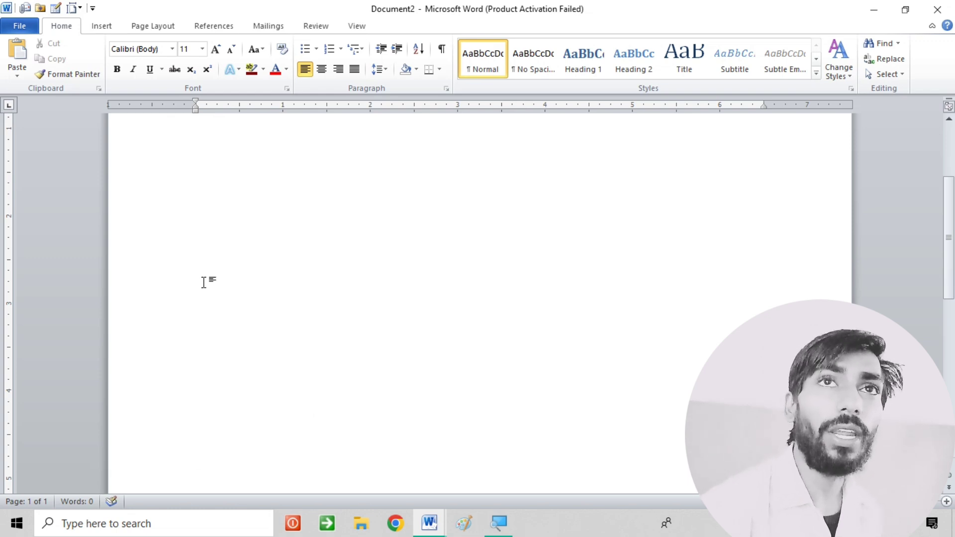
{"action": "scroll", "coordinate": [319, 298], "scroll_direction": "up", "scroll_amount": 3, "text": "ctrl"}
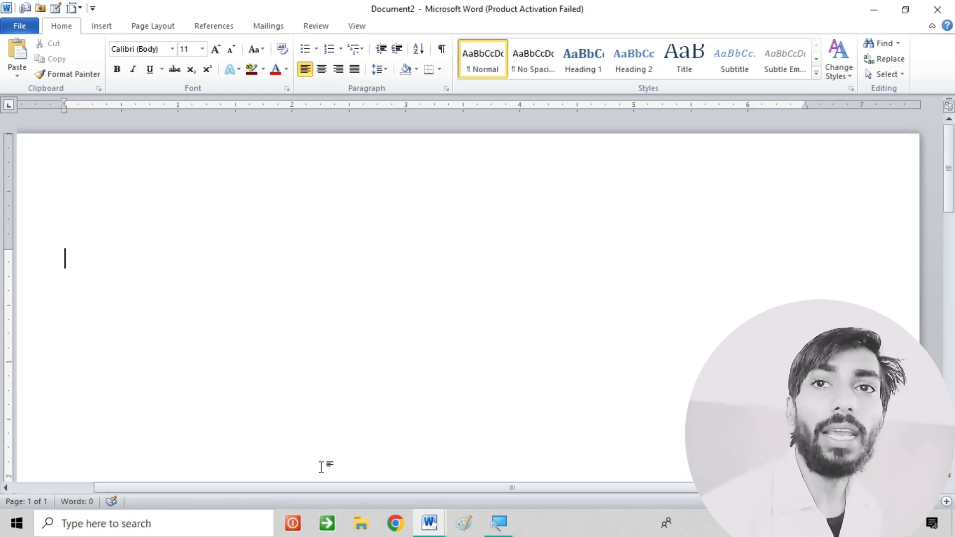
{"action": "left_click_drag", "start_coordinate": [504, 485], "coordinate": [424, 486]}
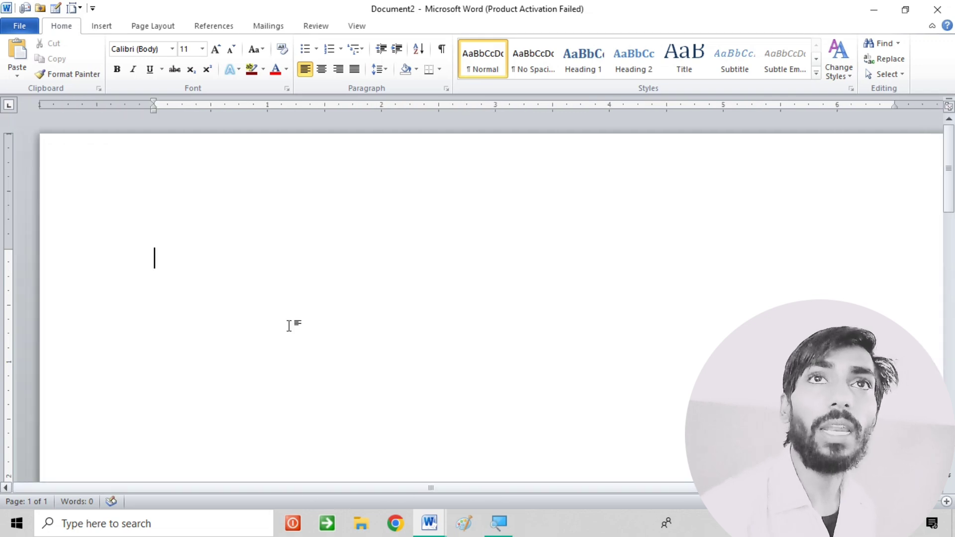
{"action": "type", "text": "DFYYHT"}
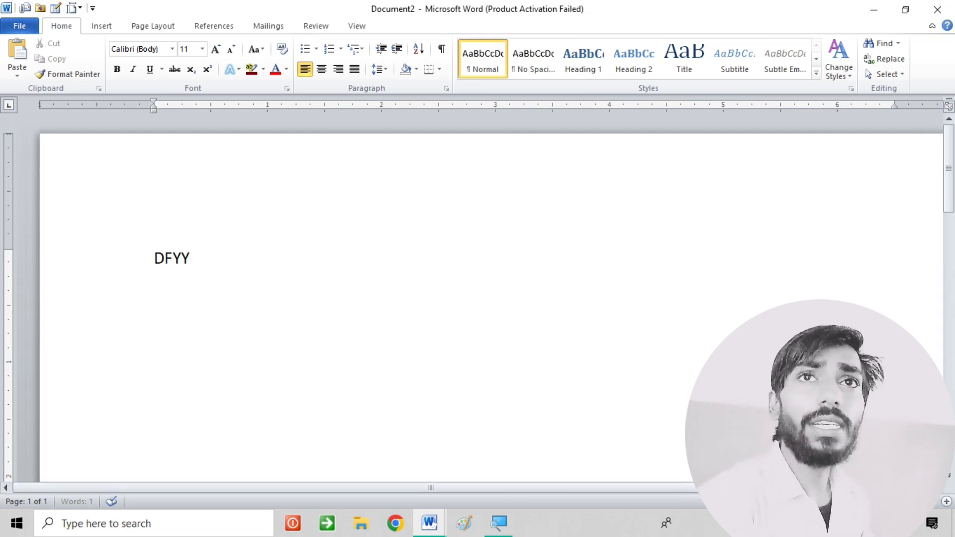
{"action": "key", "text": "BackSpace"}
{"action": "key", "text": "BackSpace"}
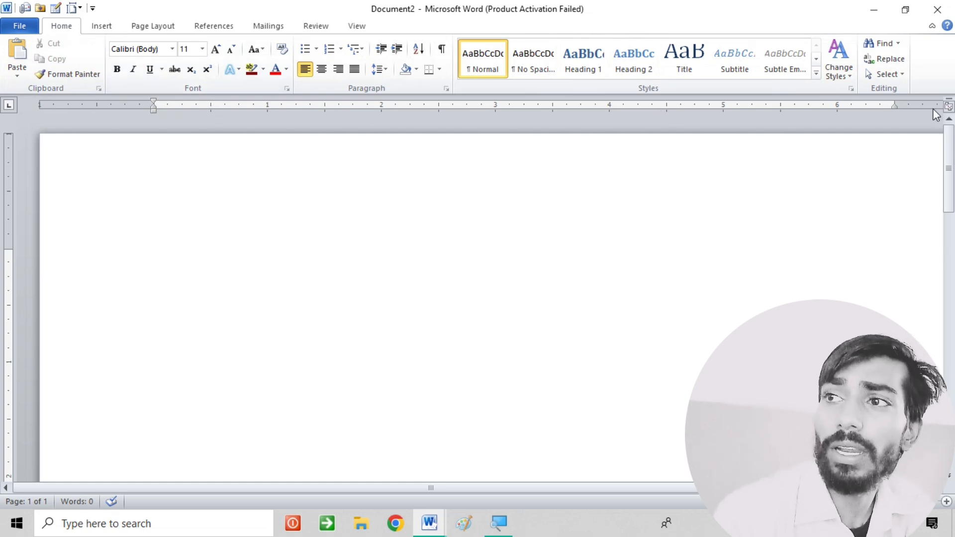
- Reset the zoom to 100%, then close Word so it asks about saving Document2
{"action": "mouse_move", "coordinate": [953, 161]}
{"action": "left_mouse_down"}
{"action": "mouse_move", "coordinate": [953, 254]}
{"action": "mouse_move", "coordinate": [953, 161]}
{"action": "left_mouse_up"}
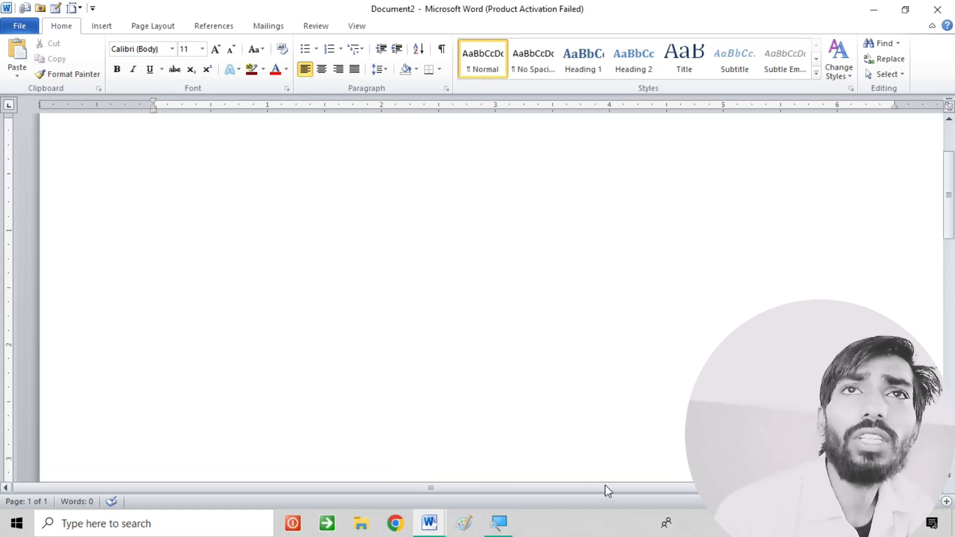
{"action": "scroll", "coordinate": [496, 403], "scroll_direction": "right", "scroll_amount": 2}
{"action": "scroll", "coordinate": [520, 209], "scroll_direction": "down", "scroll_amount": 8}
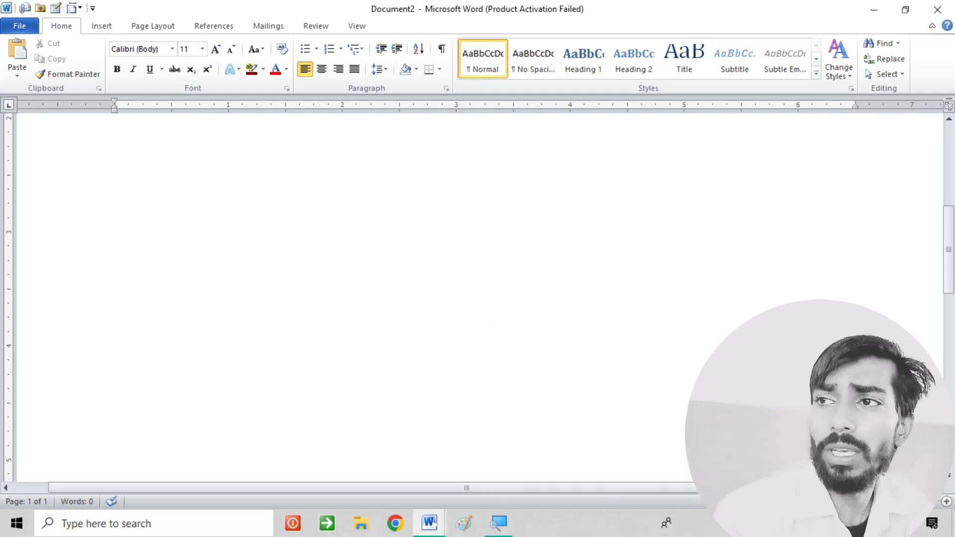
{"action": "left_click", "coordinate": [870, 501]}
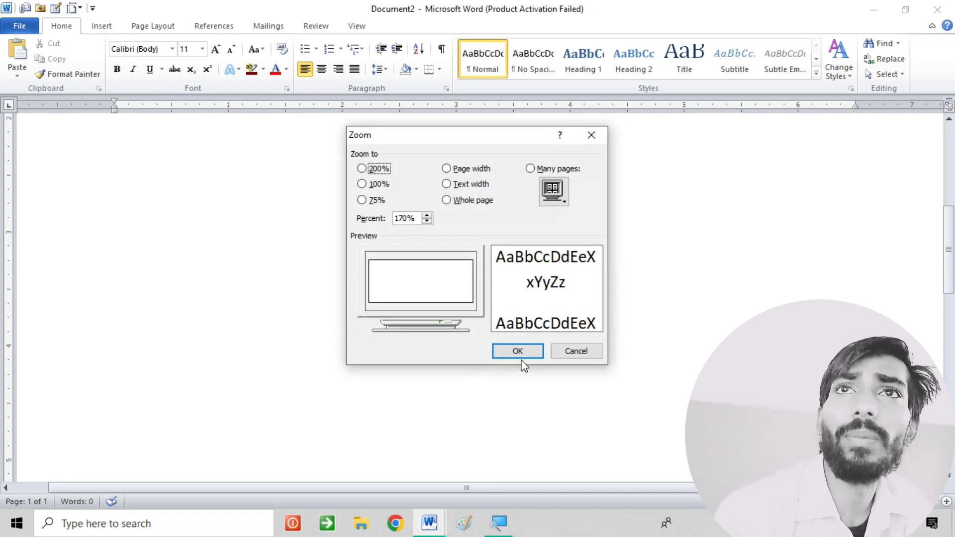
{"action": "left_click", "coordinate": [362, 184]}
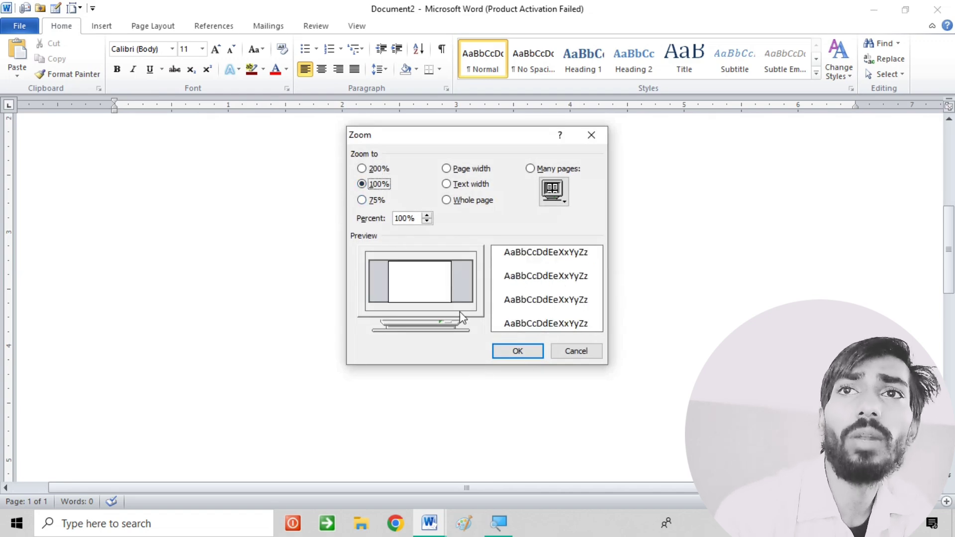
{"action": "left_click", "coordinate": [502, 353]}
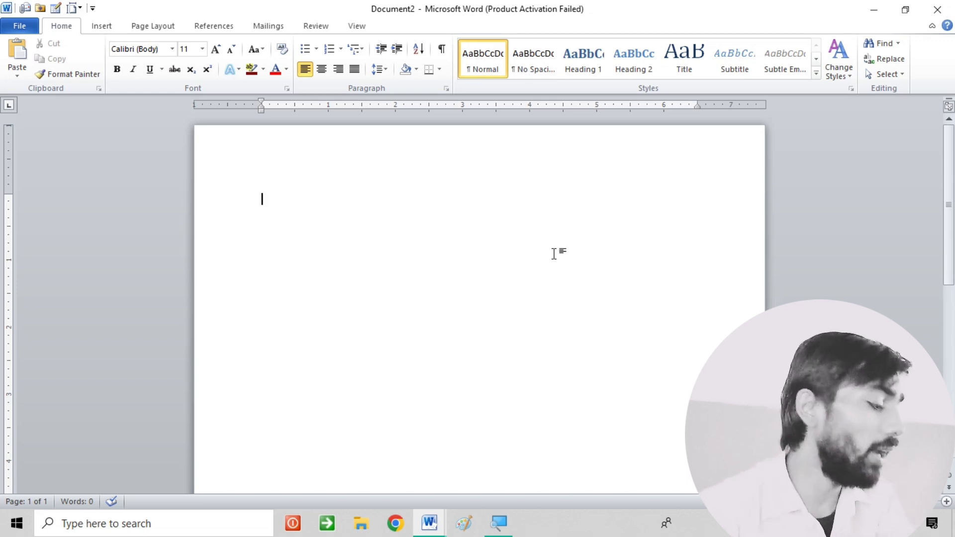
{"action": "scroll", "coordinate": [556, 254], "scroll_direction": "down", "scroll_amount": 4, "text": "ctrl"}
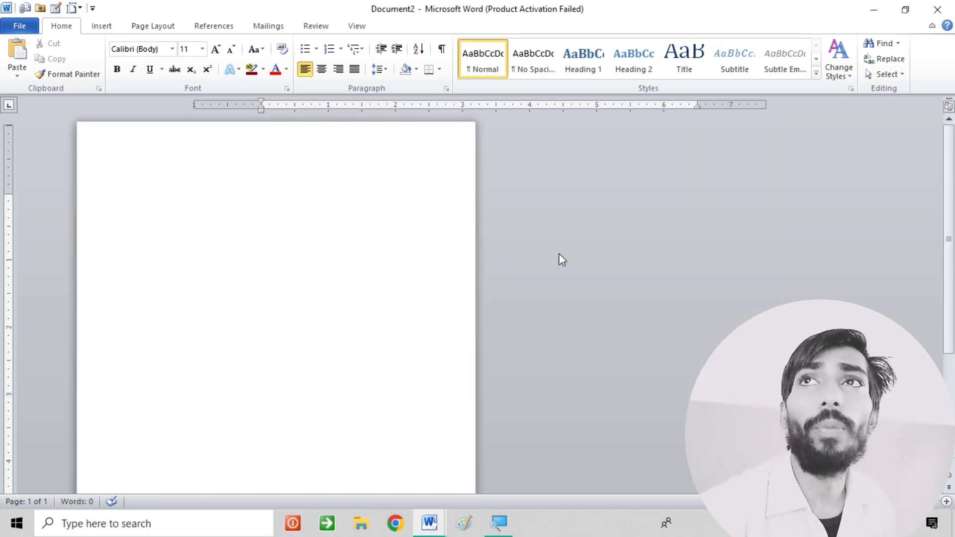
{"action": "left_click", "coordinate": [937, 9]}
- Discard the unsaved Document2 and dismiss the Run box without running anything
{"action": "left_click", "coordinate": [476, 278]}
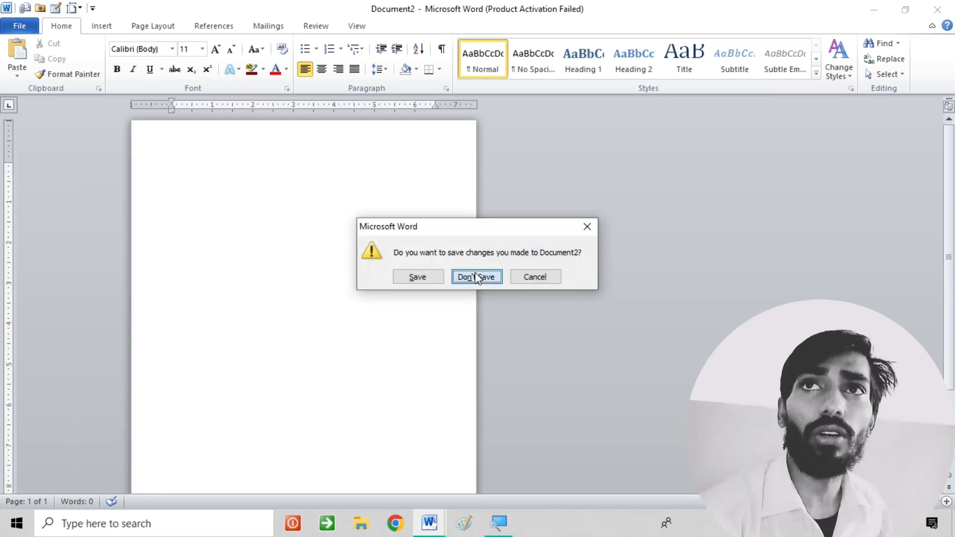
{"action": "key", "text": "super+r"}
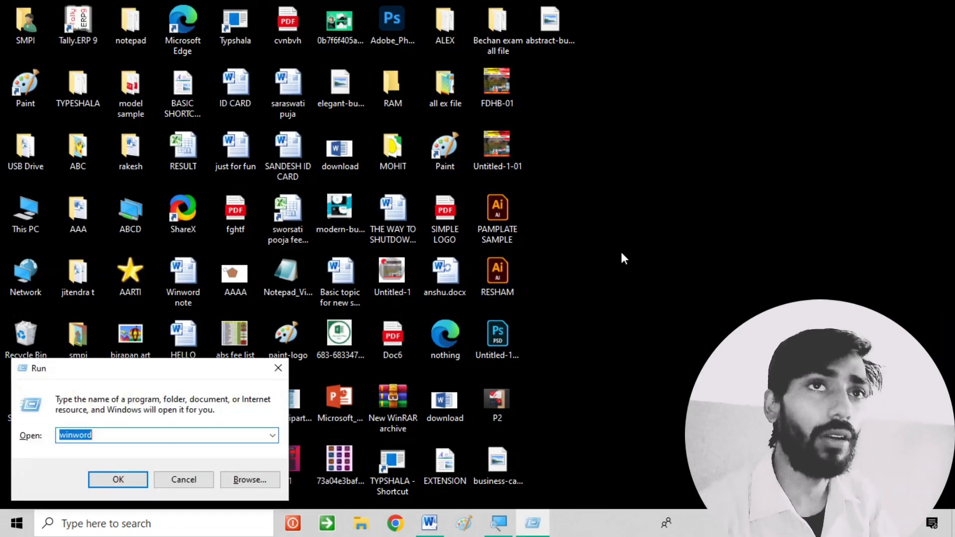
{"action": "mouse_move", "coordinate": [111, 435]}
{"action": "left_mouse_down"}
{"action": "mouse_move", "coordinate": [52, 435]}
{"action": "mouse_move", "coordinate": [121, 426]}
{"action": "left_mouse_up"}
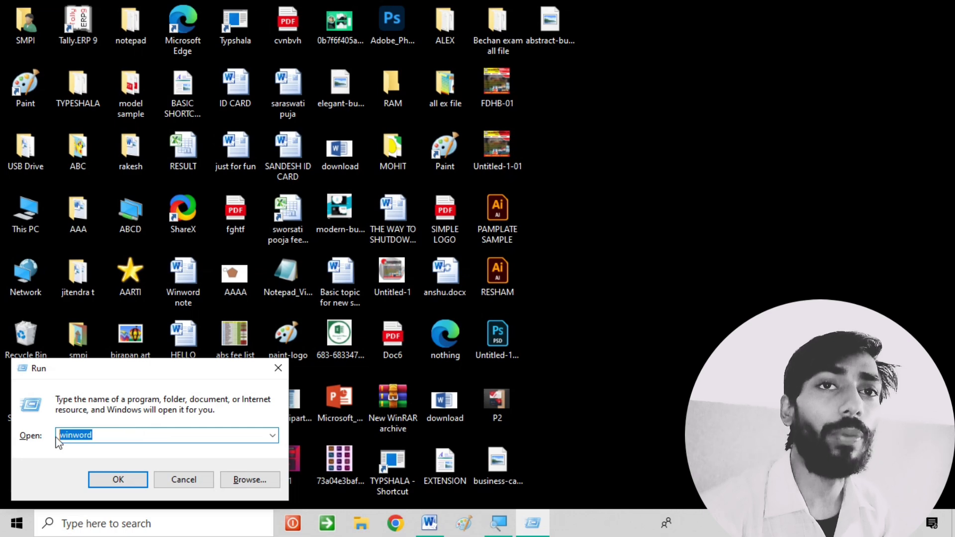
{"action": "left_click", "coordinate": [183, 479]}
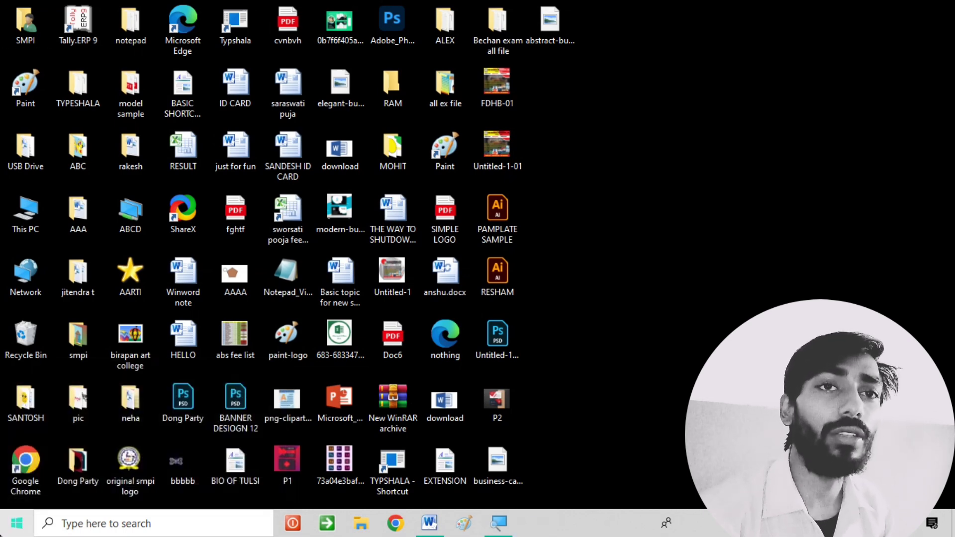
- Launch Microsoft Word 2010 from the Start menu's Microsoft Office folder
{"action": "left_click", "coordinate": [2, 532]}
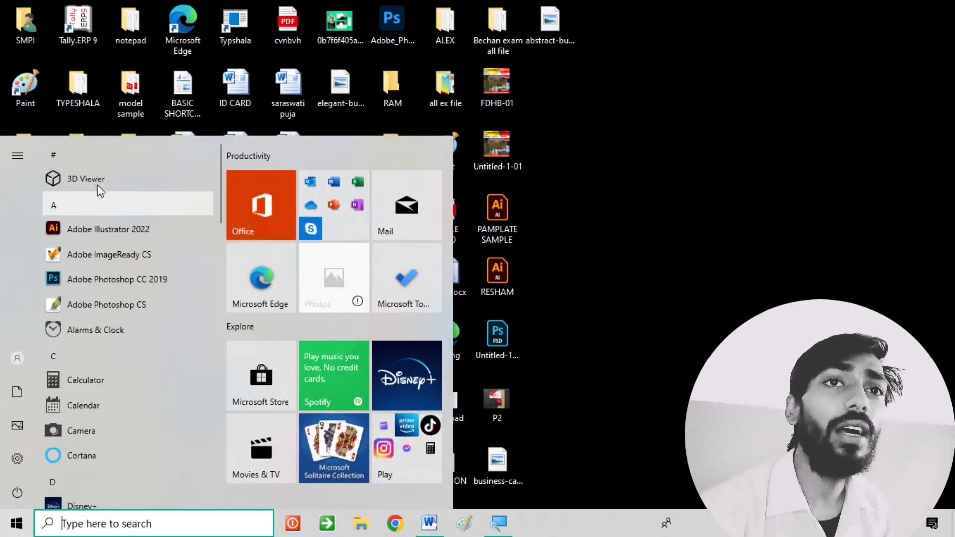
{"action": "scroll", "coordinate": [59, 398], "scroll_direction": "down", "scroll_amount": 4}
{"action": "scroll", "coordinate": [63, 388], "scroll_direction": "down", "scroll_amount": 1}
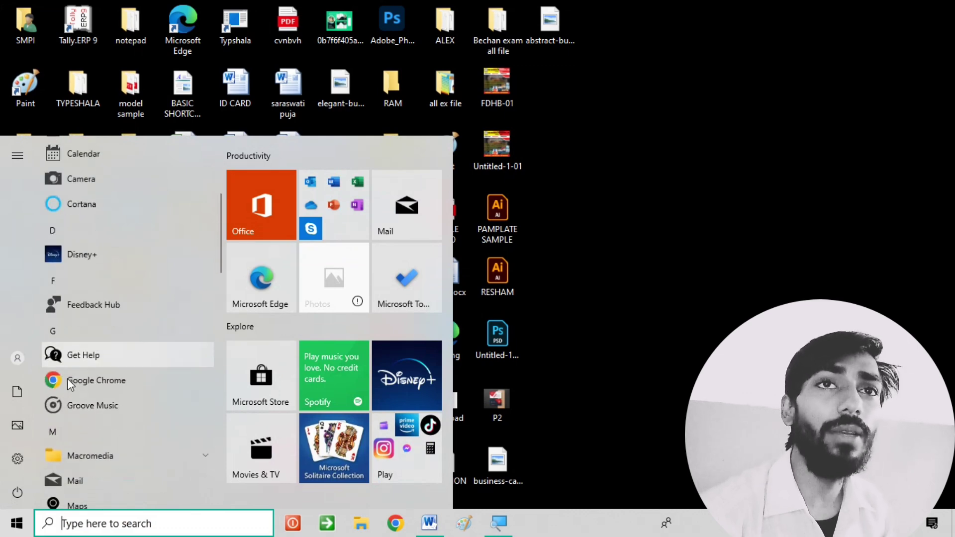
{"action": "scroll", "coordinate": [69, 368], "scroll_direction": "down", "scroll_amount": 3}
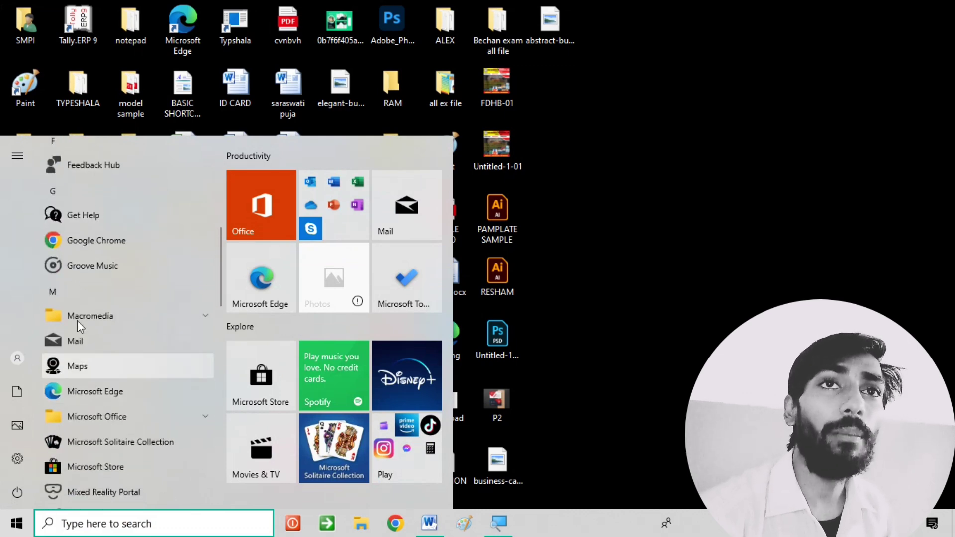
{"action": "left_click", "coordinate": [79, 416]}
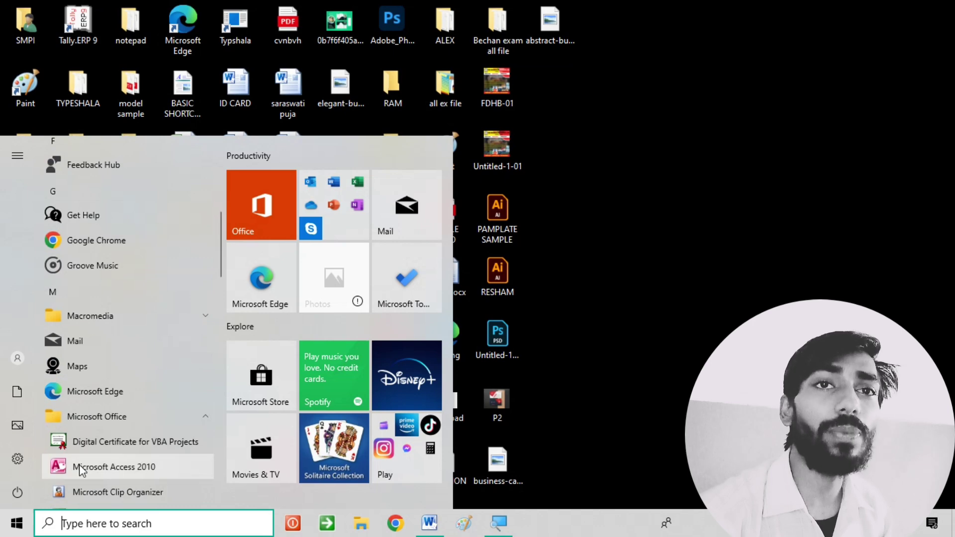
{"action": "scroll", "coordinate": [79, 465], "scroll_direction": "down", "scroll_amount": 3}
{"action": "scroll", "coordinate": [88, 438], "scroll_direction": "down", "scroll_amount": 4}
{"action": "scroll", "coordinate": [88, 435], "scroll_direction": "down", "scroll_amount": 2}
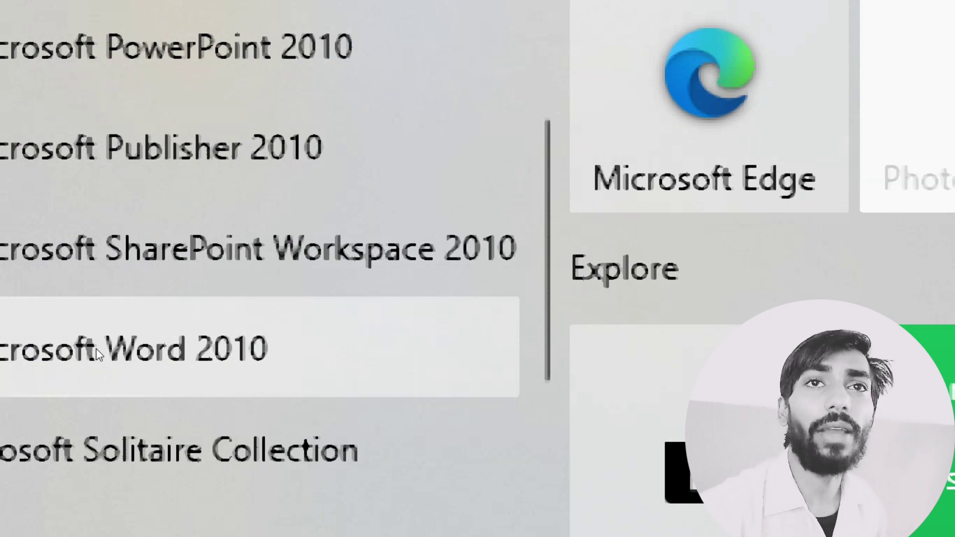
{"action": "left_click", "coordinate": [97, 348]}
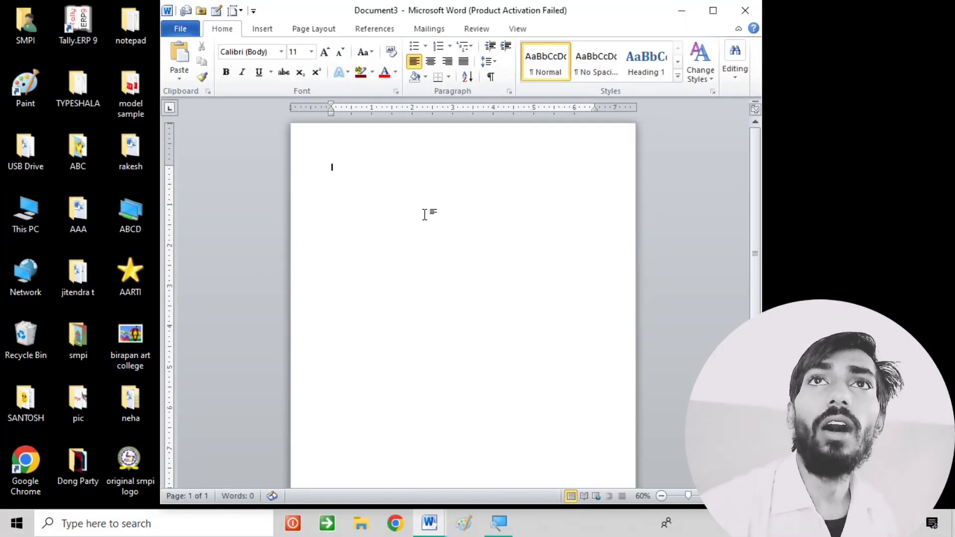
- Type the practice text 'DFHCHKGHYHUUHLYHUKUYHYHKM UGJKG' plus a second short line
{"action": "scroll", "coordinate": [391, 257], "scroll_direction": "down", "scroll_amount": 2, "text": "ctrl"}
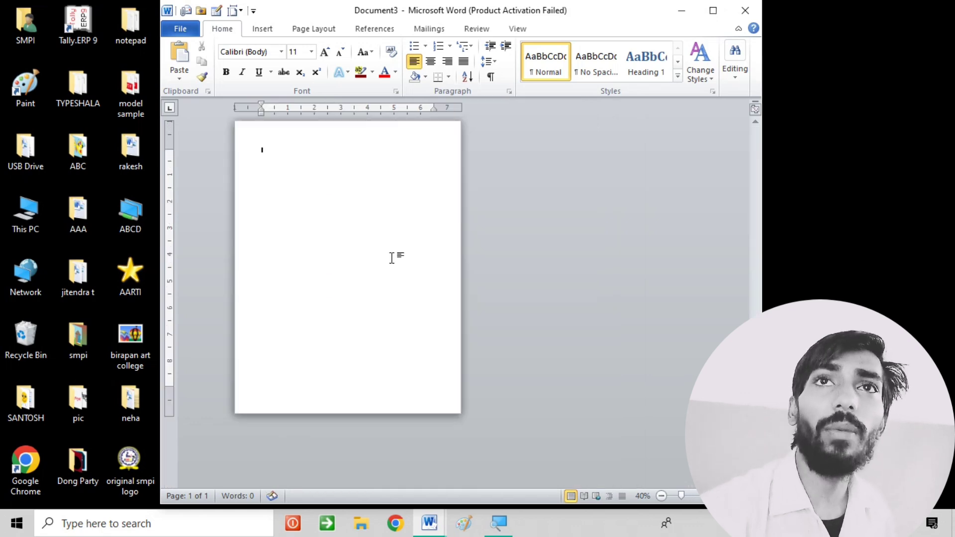
{"action": "scroll", "coordinate": [391, 258], "scroll_direction": "down", "scroll_amount": 1, "text": "ctrl"}
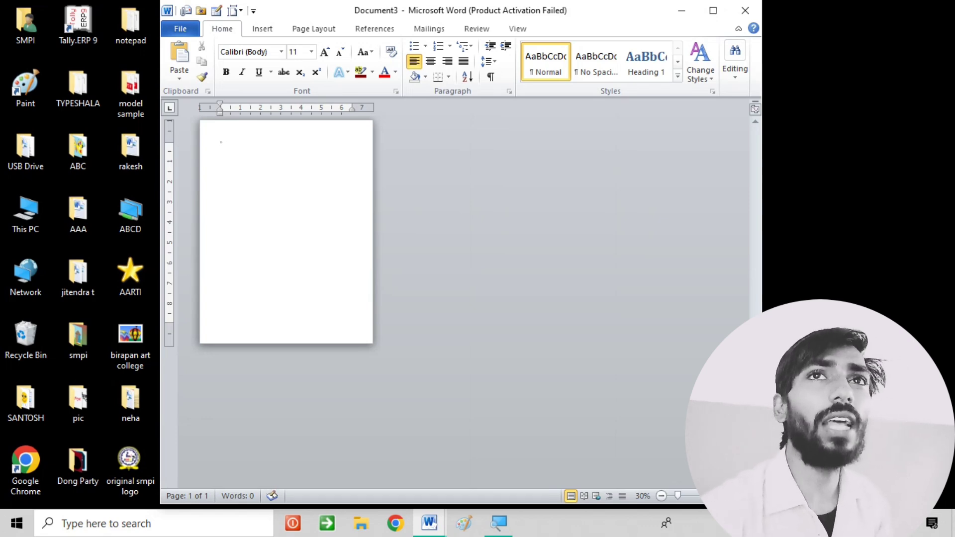
{"action": "scroll", "coordinate": [199, 273], "scroll_direction": "up", "scroll_amount": 6, "text": "ctrl"}
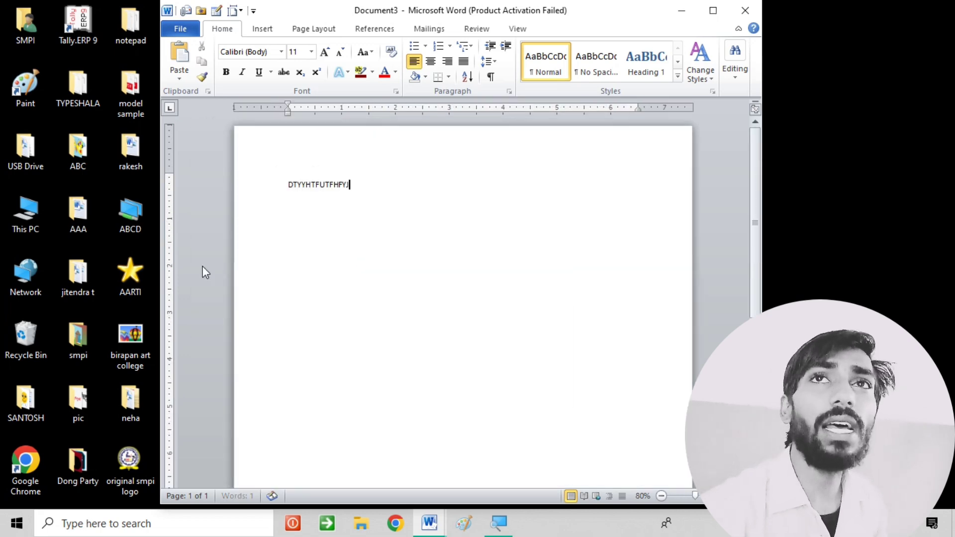
{"action": "scroll", "coordinate": [198, 273], "scroll_direction": "up", "scroll_amount": 9, "text": "ctrl"}
{"action": "scroll", "coordinate": [201, 266], "scroll_direction": "up", "scroll_amount": 2, "text": "ctrl"}
{"action": "type", "text": "DFHCHKGHYH"}
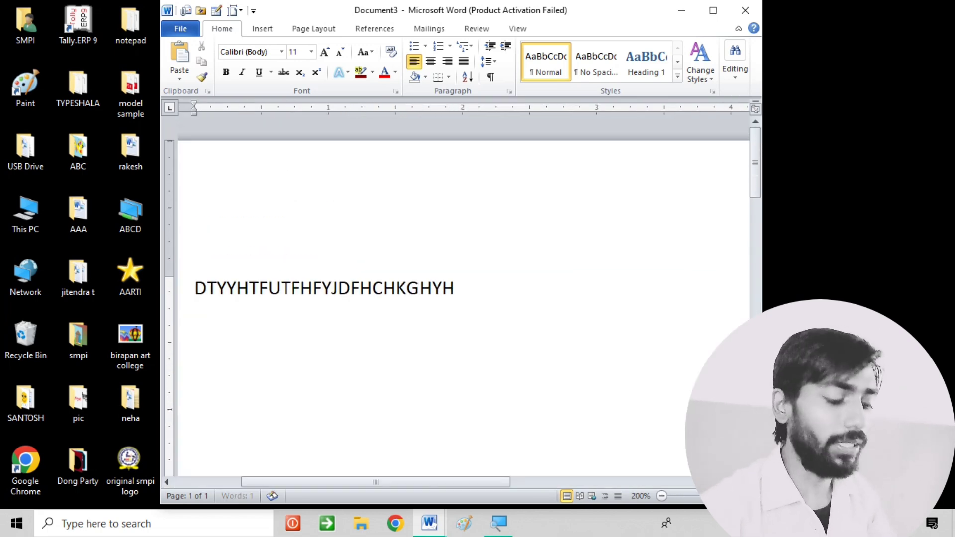
{"action": "type", "text": "UUHLYHUKUYHYHKM   UGJKG"}
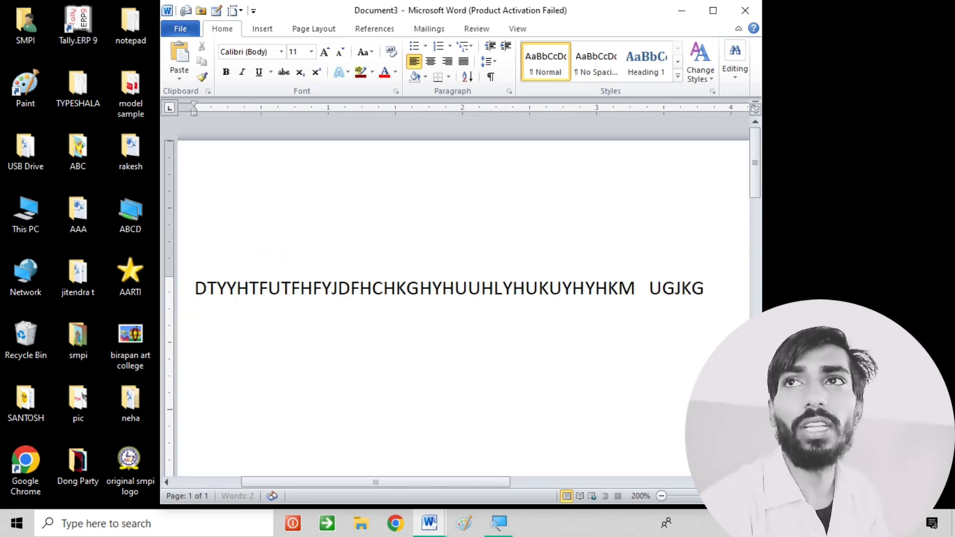
{"action": "key", "text": "Return"}
{"action": "type", "text": "K"}
{"action": "key", "text": "Return"}
{"action": "type", "text": "H"}
- Select all the practice text and delete it, leaving an empty page
{"action": "key", "text": "ctrl+a"}
{"action": "key", "text": "BackSpace"}
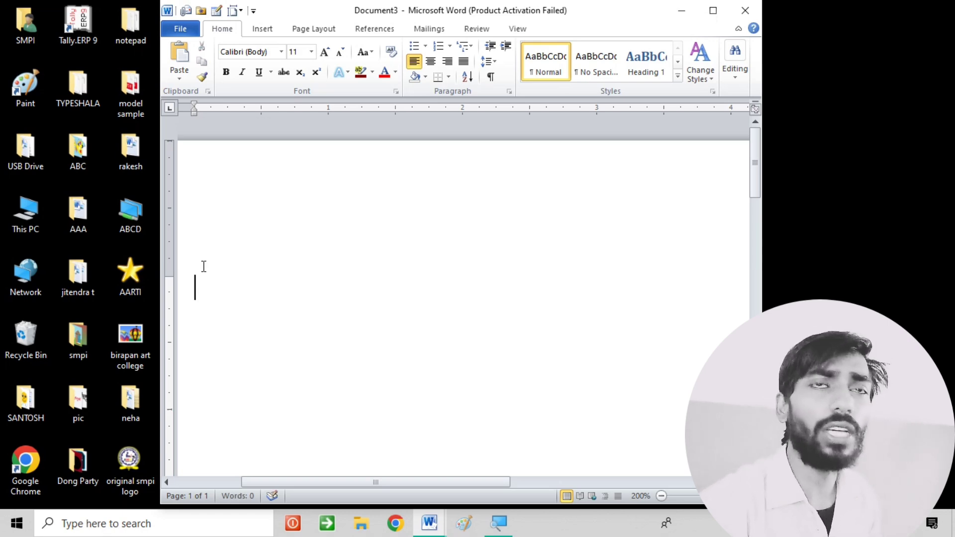
{"action": "scroll", "coordinate": [229, 324], "scroll_direction": "down", "scroll_amount": 4, "text": "ctrl"}
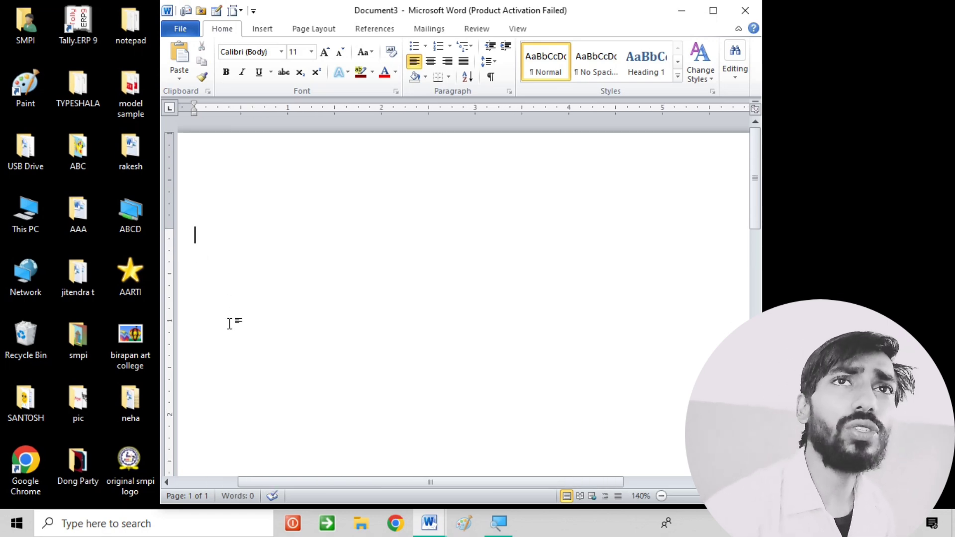
{"action": "scroll", "coordinate": [266, 324], "scroll_direction": "down", "scroll_amount": 3, "text": "ctrl"}
{"action": "scroll", "coordinate": [283, 325], "scroll_direction": "down", "scroll_amount": 7, "text": "ctrl"}
{"action": "scroll", "coordinate": [284, 326], "scroll_direction": "down", "scroll_amount": 3, "text": "ctrl"}
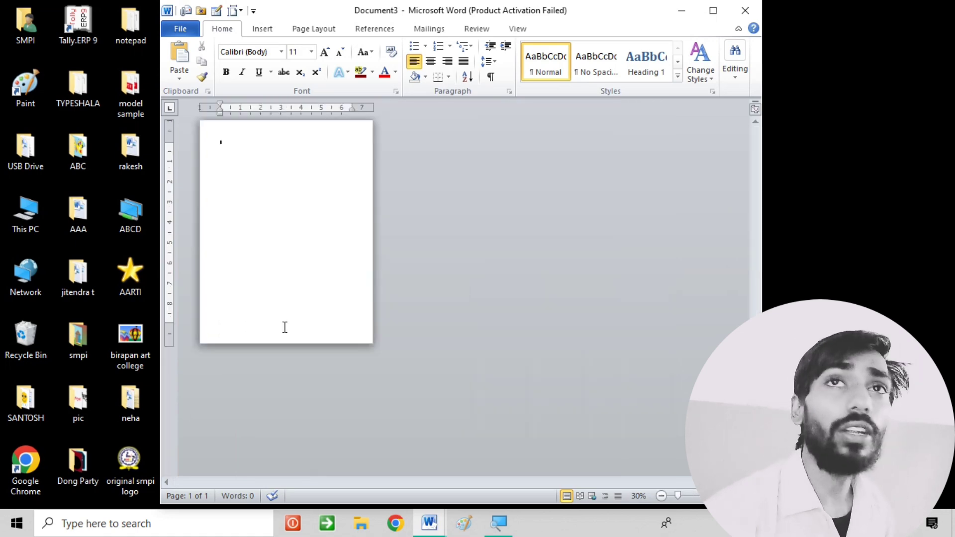
{"action": "scroll", "coordinate": [284, 326], "scroll_direction": "down", "scroll_amount": 2, "text": "ctrl"}
{"action": "scroll", "coordinate": [283, 327], "scroll_direction": "up", "scroll_amount": 2, "text": "ctrl"}
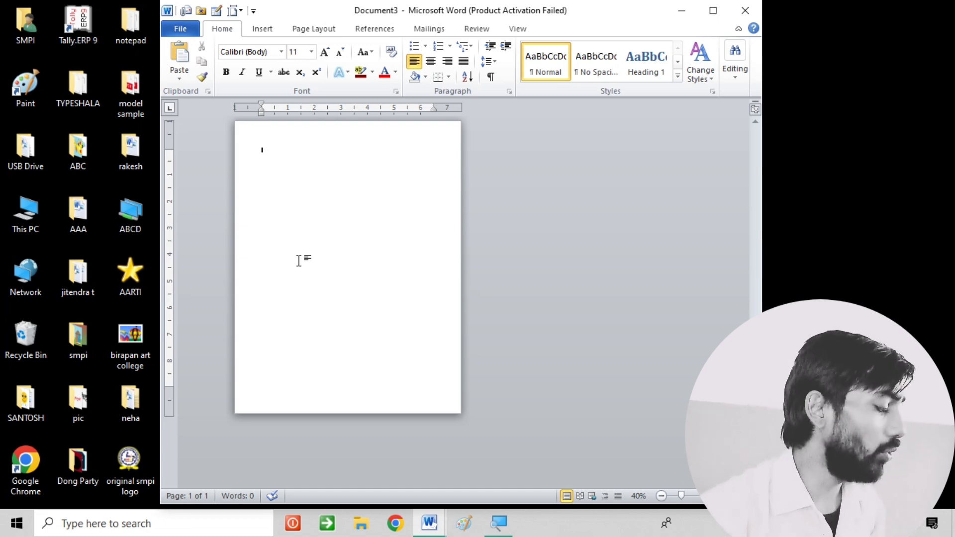
- Create numbered item 1 reading 'PAGELAYOUT MENU' at 28 pt, then select the heading
{"action": "type", "text": "I"}
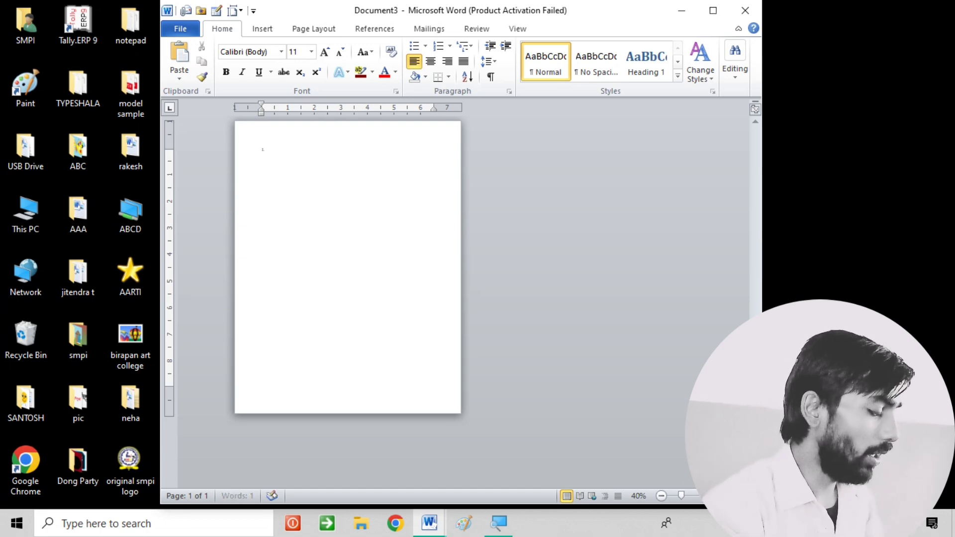
{"action": "type", "text": ". N"}
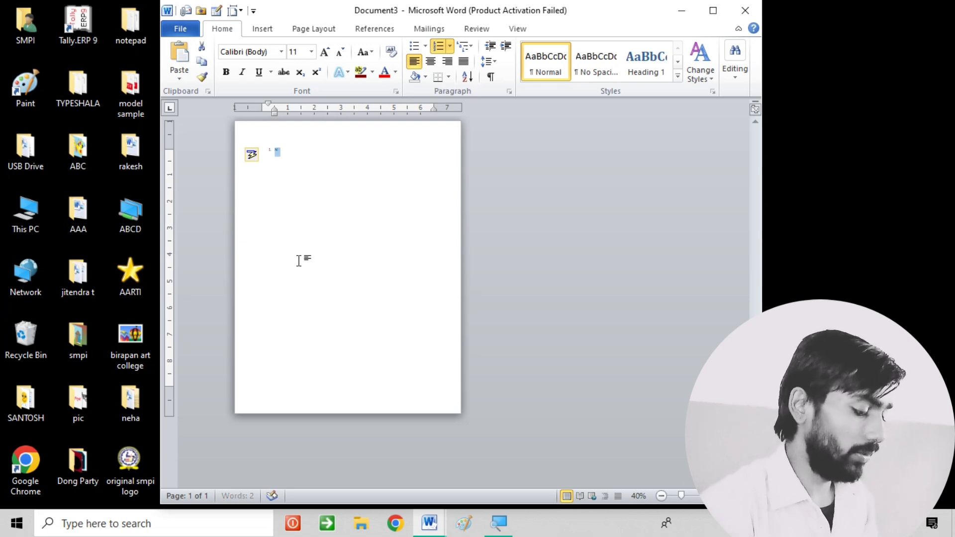
{"action": "key", "text": "ctrl+a"}
{"action": "key", "text": "ctrl+shift+period"}
{"action": "key", "text": "ctrl+shift+period"}
{"action": "key", "text": "ctrl+shift+period"}
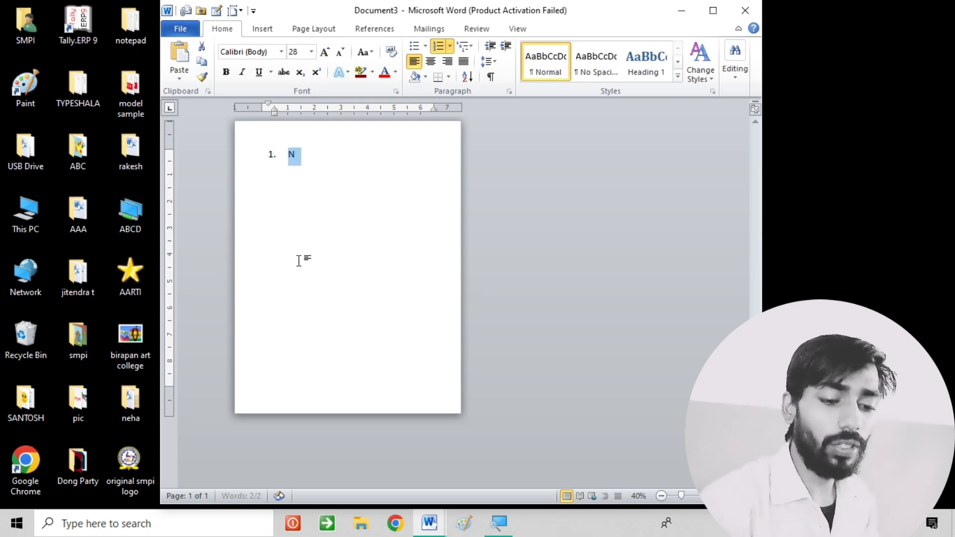
{"action": "scroll", "coordinate": [298, 261], "scroll_direction": "up", "scroll_amount": 5}
{"action": "scroll", "coordinate": [298, 261], "scroll_direction": "up", "scroll_amount": 1}
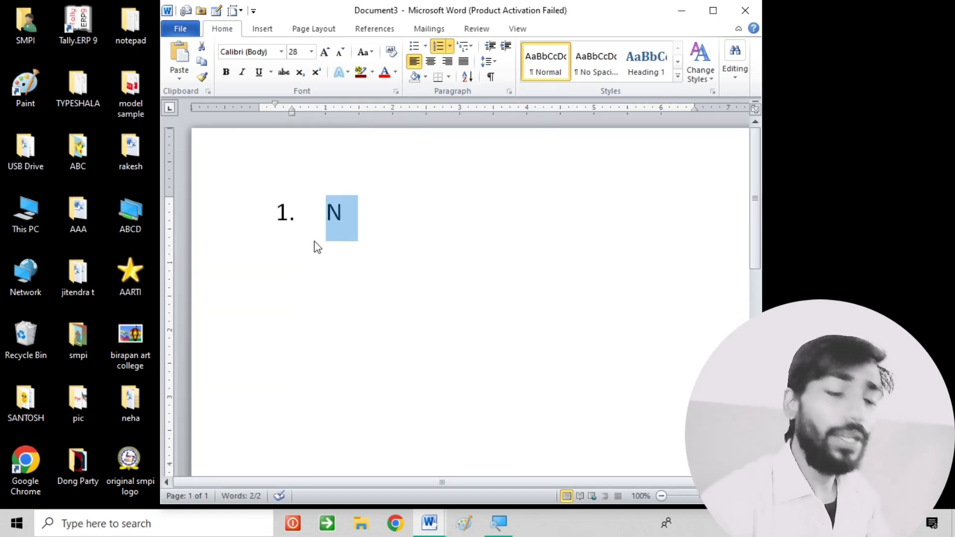
{"action": "type", "text": "PAGY"}
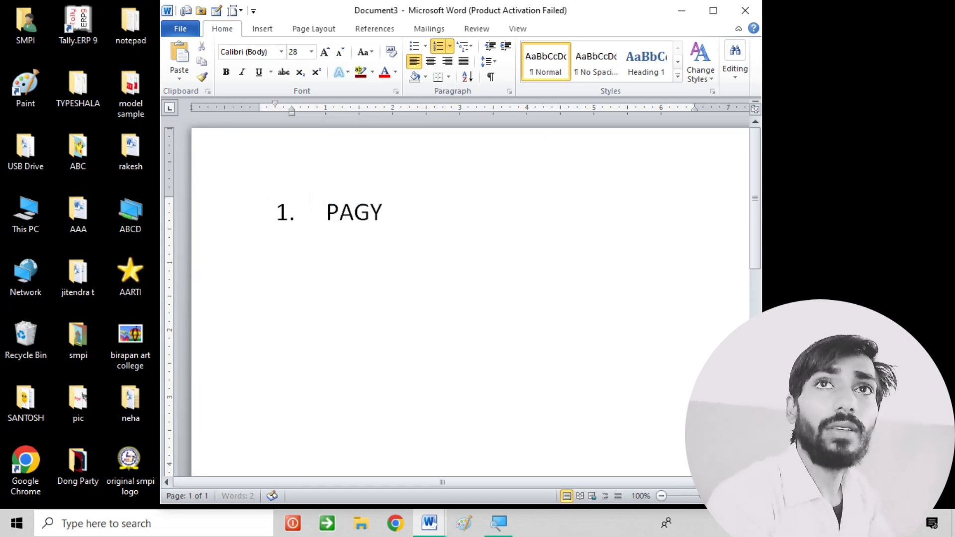
{"action": "key", "text": "BackSpace"}
{"action": "type", "text": "E"}
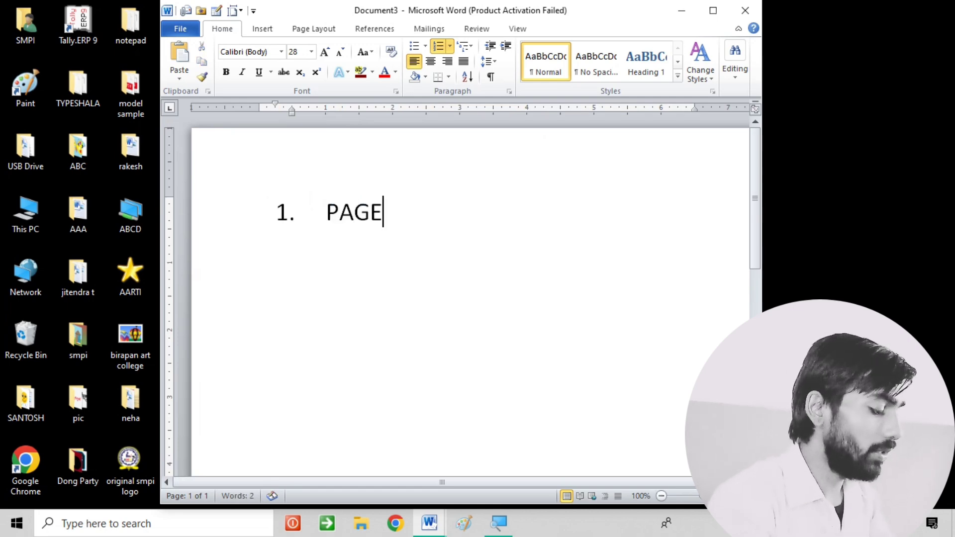
{"action": "type", "text": "LAYOUT"}
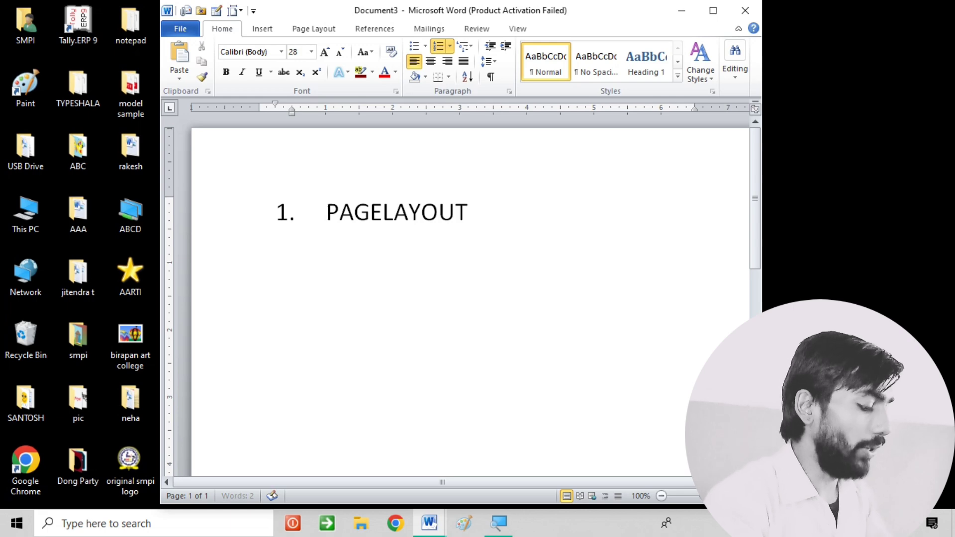
{"action": "type", "text": " MENU"}
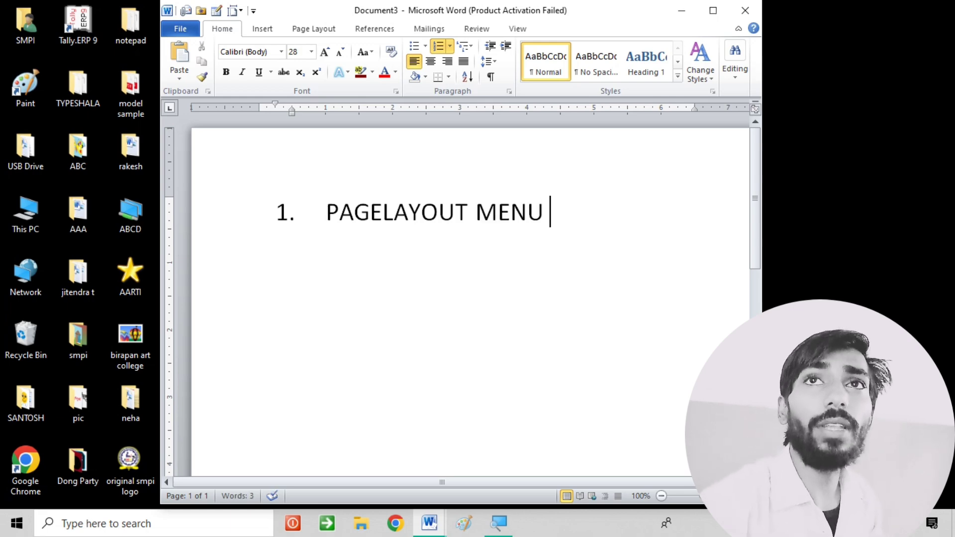
{"action": "left_click_drag", "start_coordinate": [553, 220], "coordinate": [327, 214]}
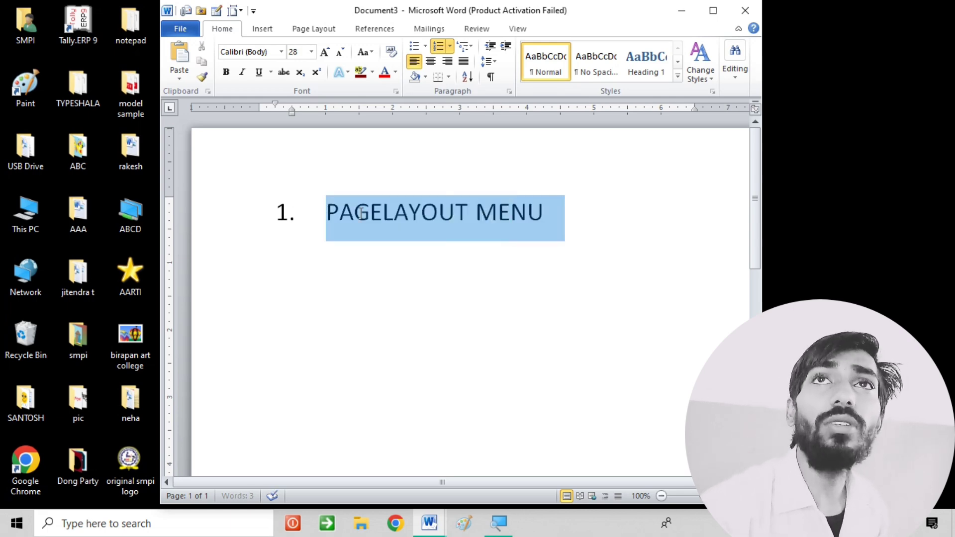
- Make the heading bold in the Berlin Sans FB Demi font
{"action": "left_click", "coordinate": [225, 72]}
{"action": "left_click", "coordinate": [247, 52]}
{"action": "type", "text": "ber"}
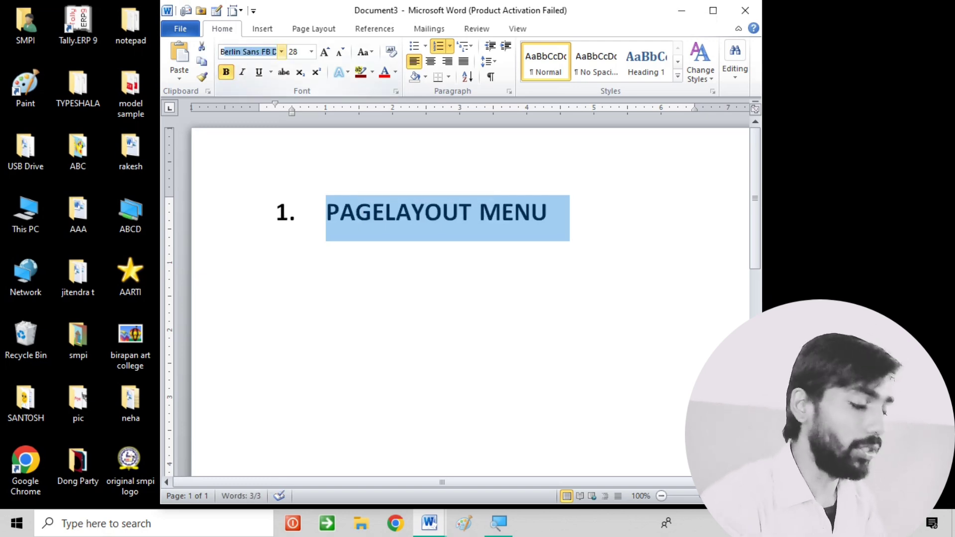
{"action": "key", "text": "Return"}
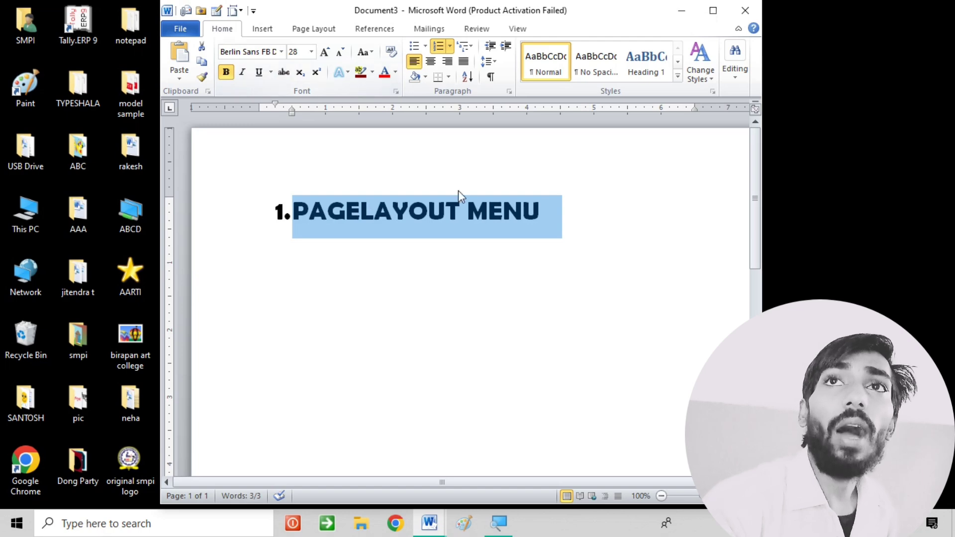
- Highlight the word PAGELAYOUT in yellow and start a new numbered line
{"action": "left_click_drag", "start_coordinate": [458, 211], "coordinate": [293, 214]}
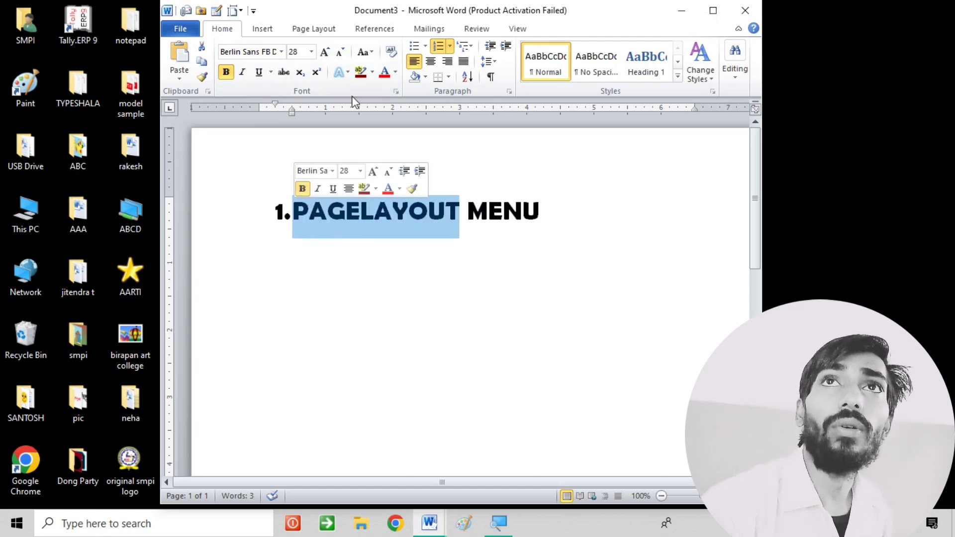
{"action": "left_click", "coordinate": [372, 73]}
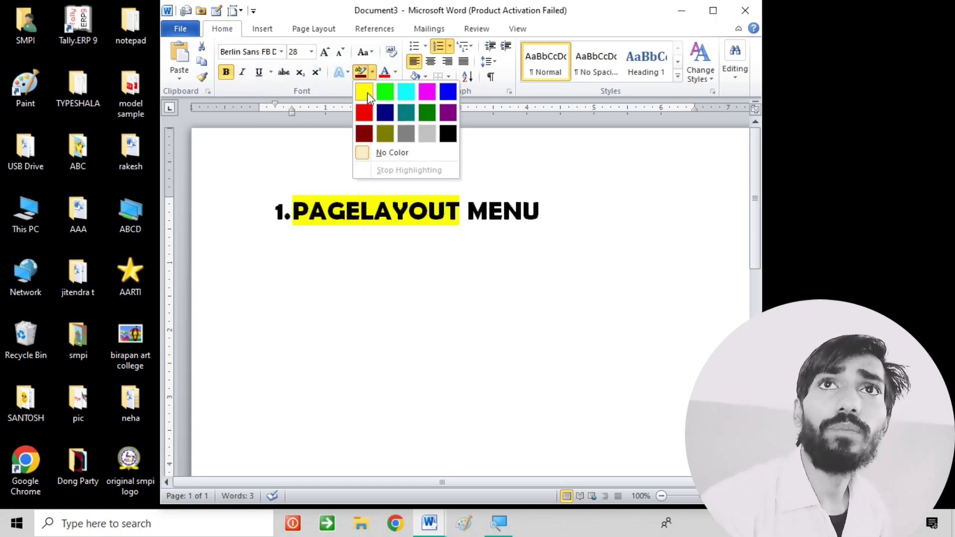
{"action": "left_click", "coordinate": [368, 97]}
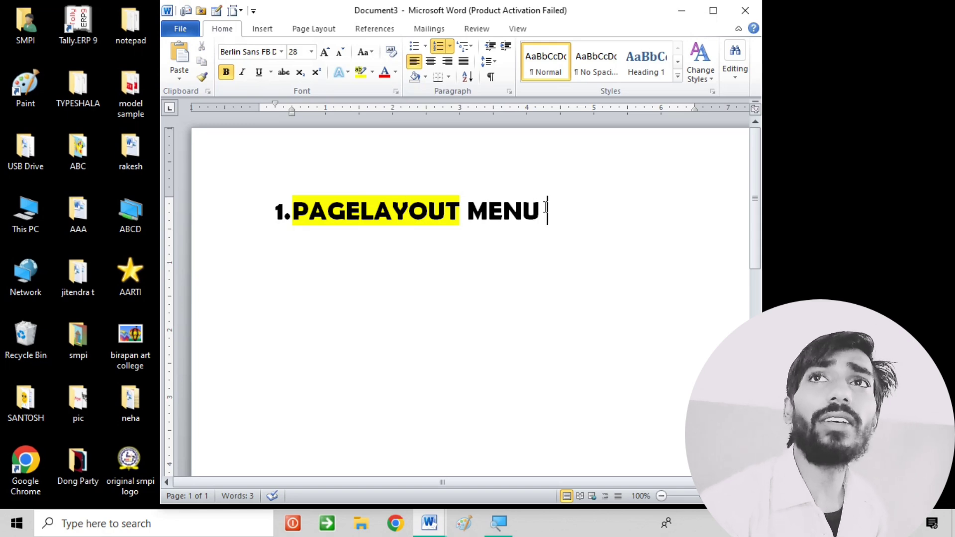
{"action": "key", "text": "Return"}
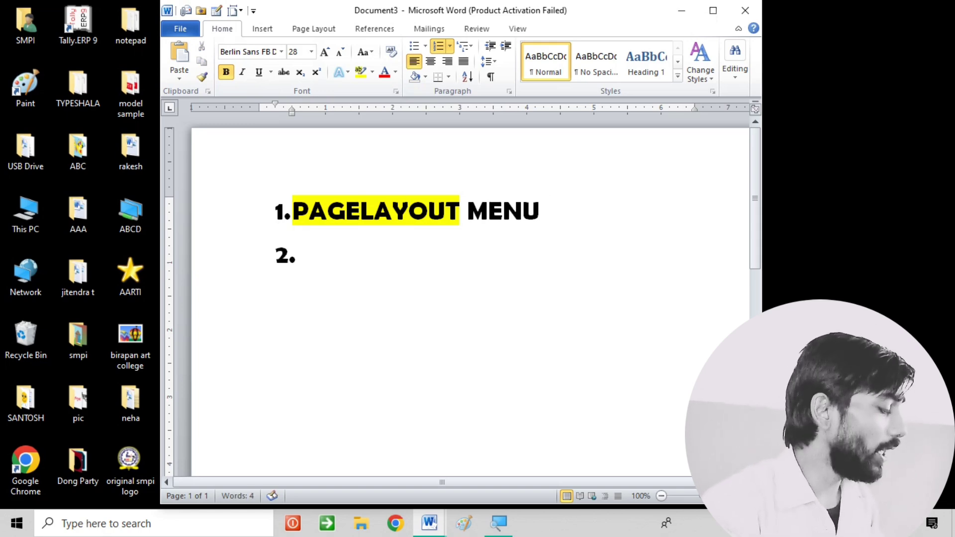
- Type SIZE and MARGIN as indented sub-points, trimming the stray extra letters
{"action": "key", "text": "Tab"}
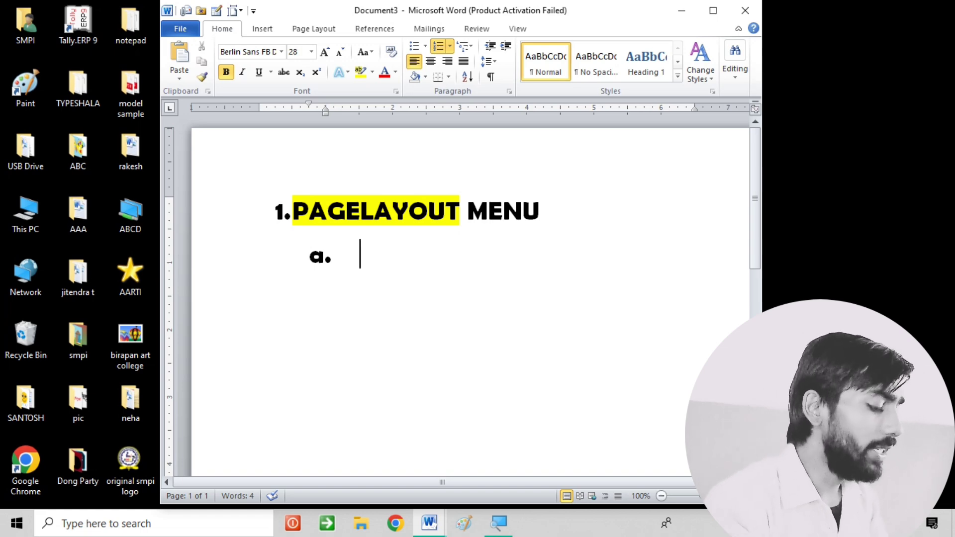
{"action": "type", "text": "SIZE"}
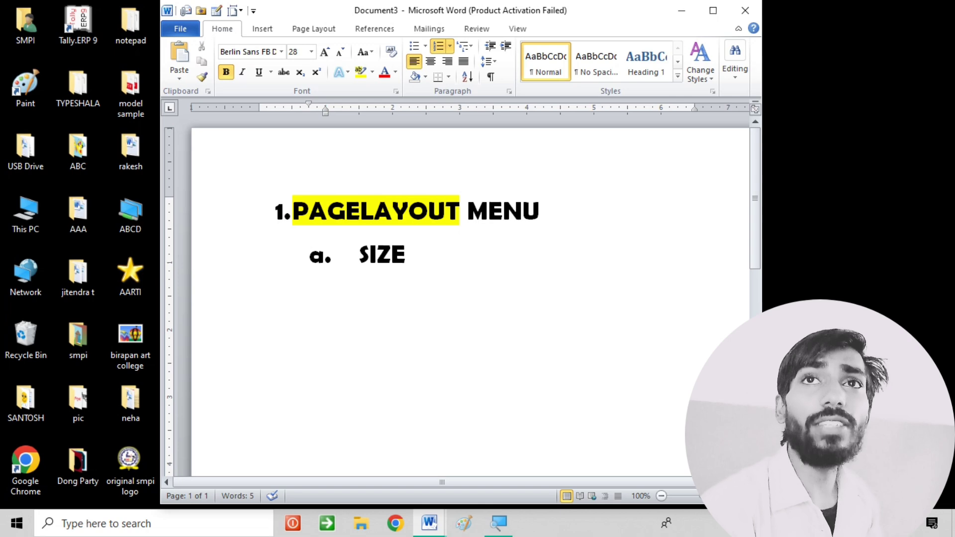
{"action": "key", "text": "Return"}
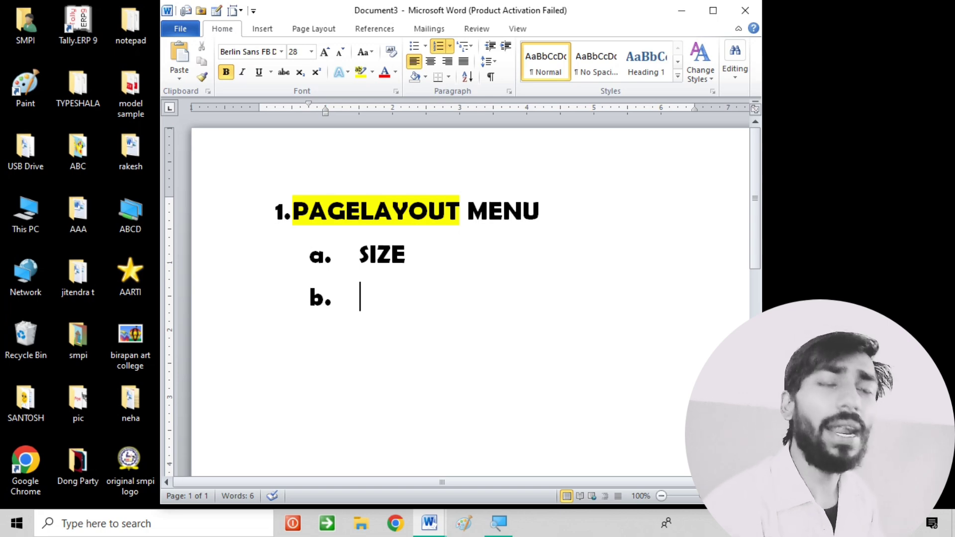
{"action": "type", "text": "MARGIN"}
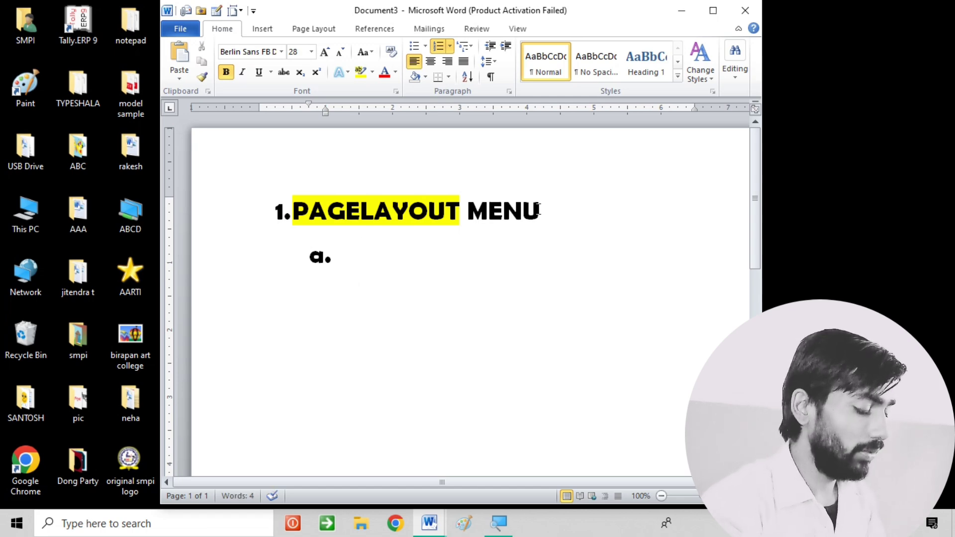
{"action": "type", "text": "SS"}
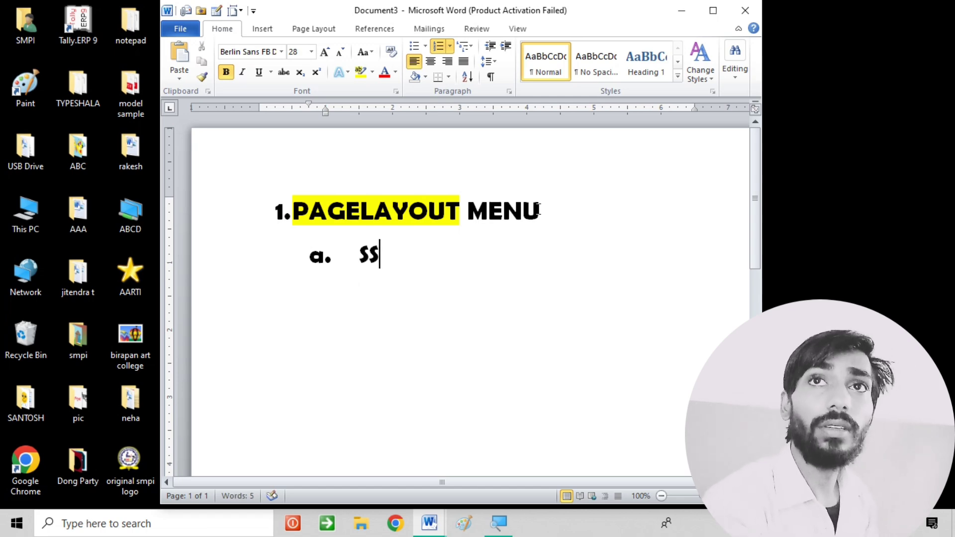
{"action": "type", "text": "S"}
{"action": "key", "text": "BackSpace"}
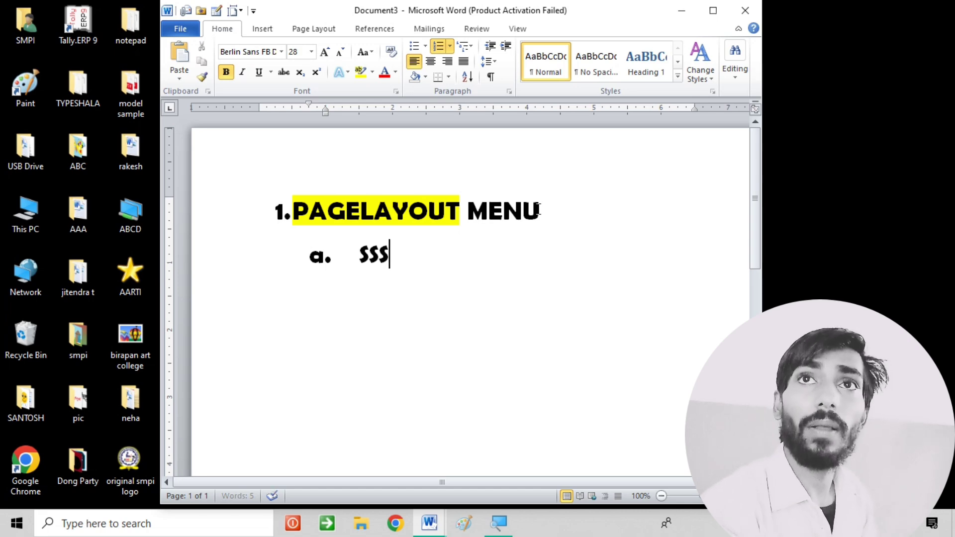
{"action": "key", "text": "BackSpace"}
{"action": "key", "text": "BackSpace"}
{"action": "key", "text": "BackSpace"}
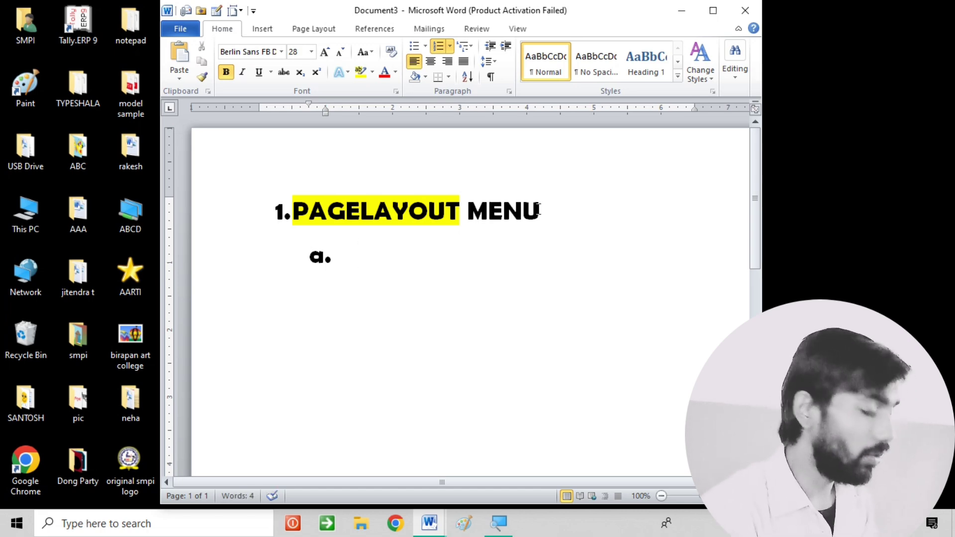
{"action": "key", "text": "BackSpace"}
{"action": "key", "text": "BackSpace"}
{"action": "key", "text": "BackSpace"}
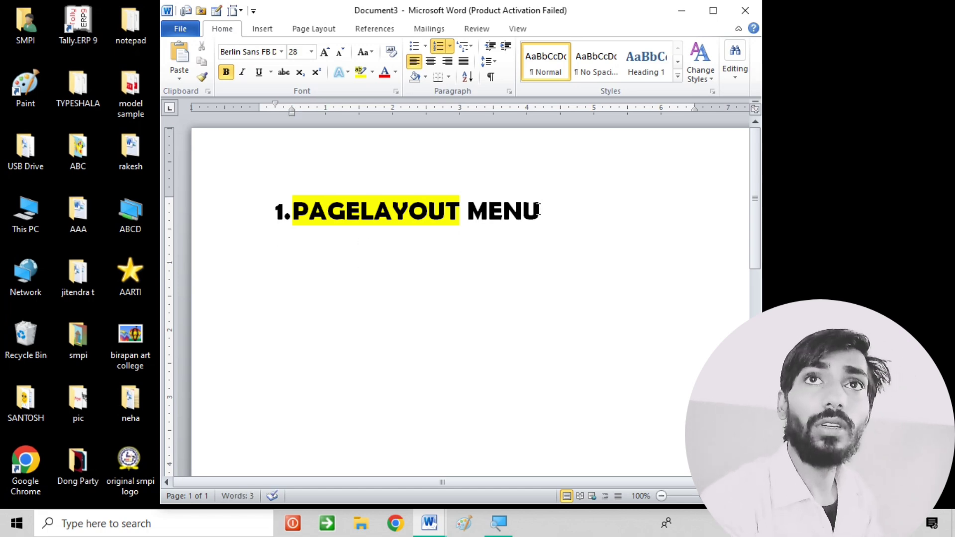
- Enter SIZE, MARGIN and ORIENTATION as numbered items and drop the empty last number
{"action": "key", "text": "Return"}
{"action": "type", "text": "SIZE"}
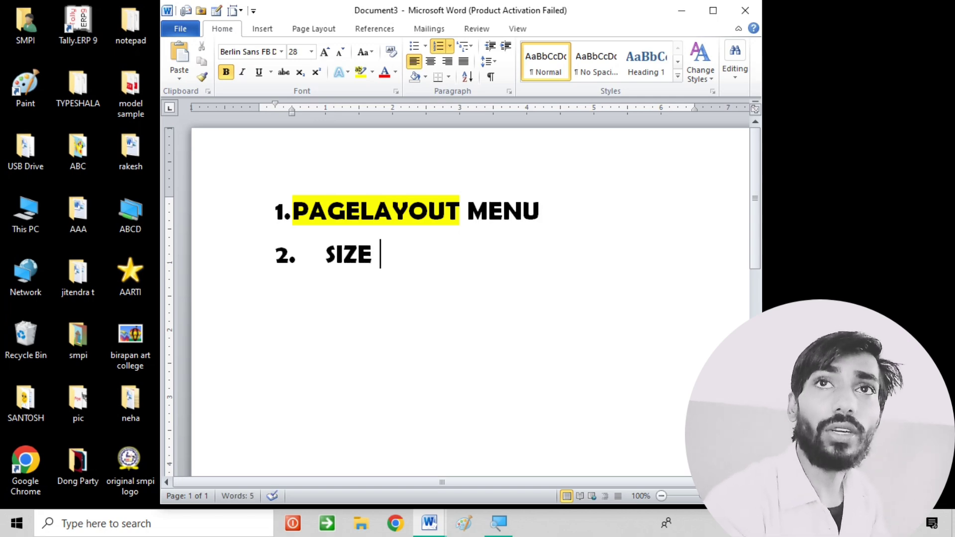
{"action": "key", "text": "Return"}
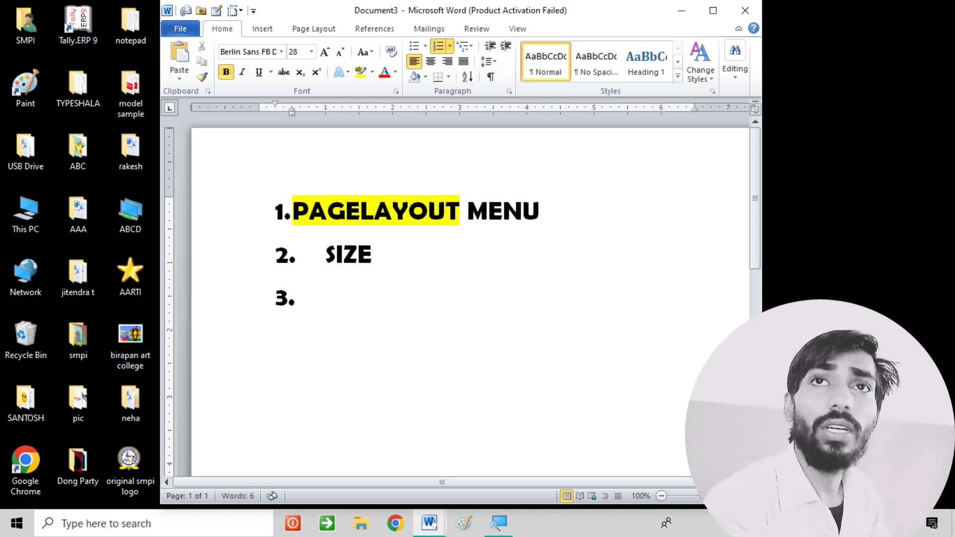
{"action": "type", "text": "MARGI"}
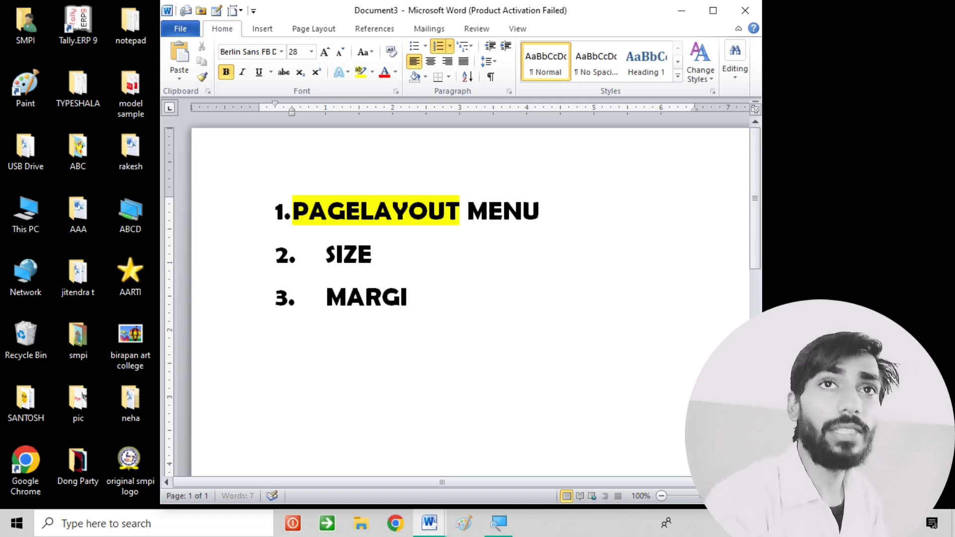
{"action": "type", "text": "N"}
{"action": "key", "text": "Return"}
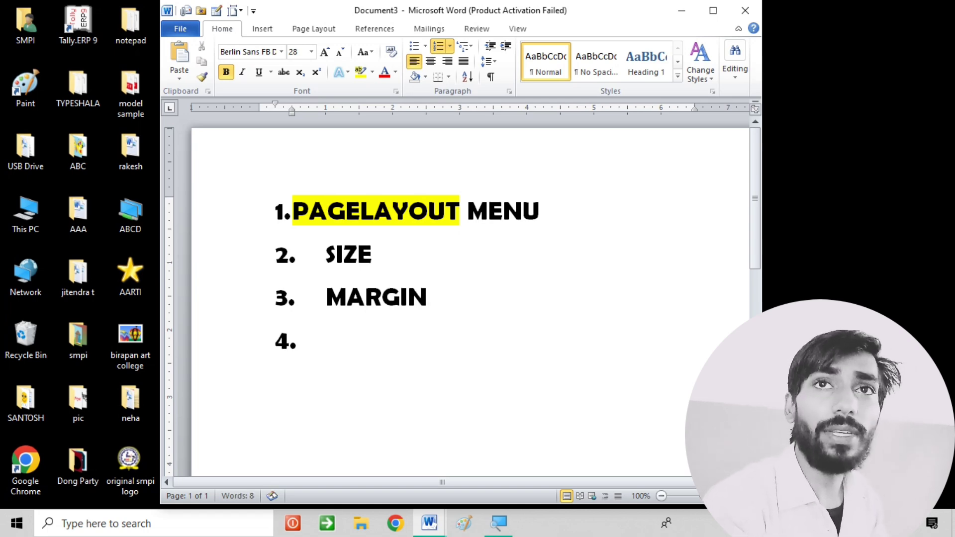
{"action": "type", "text": "O"}
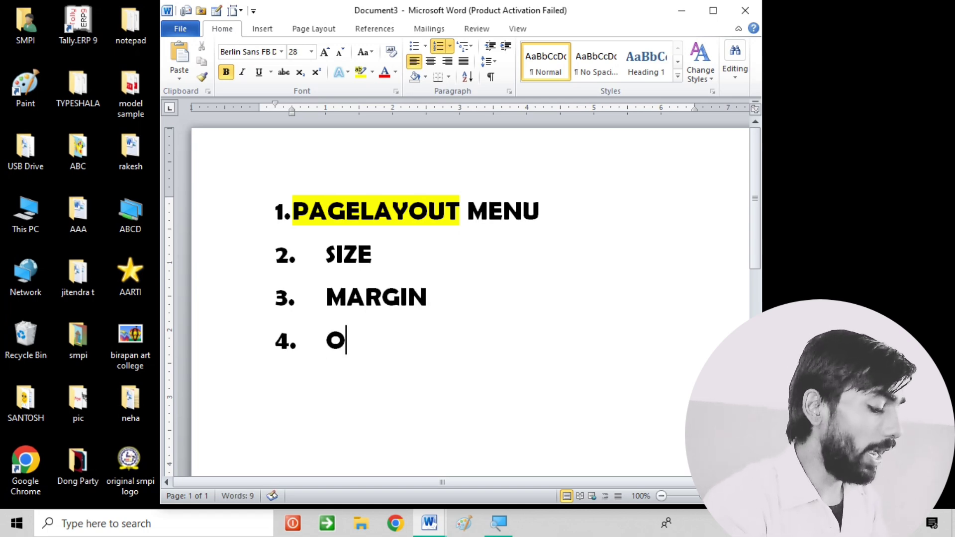
{"action": "type", "text": "RIENTATION"}
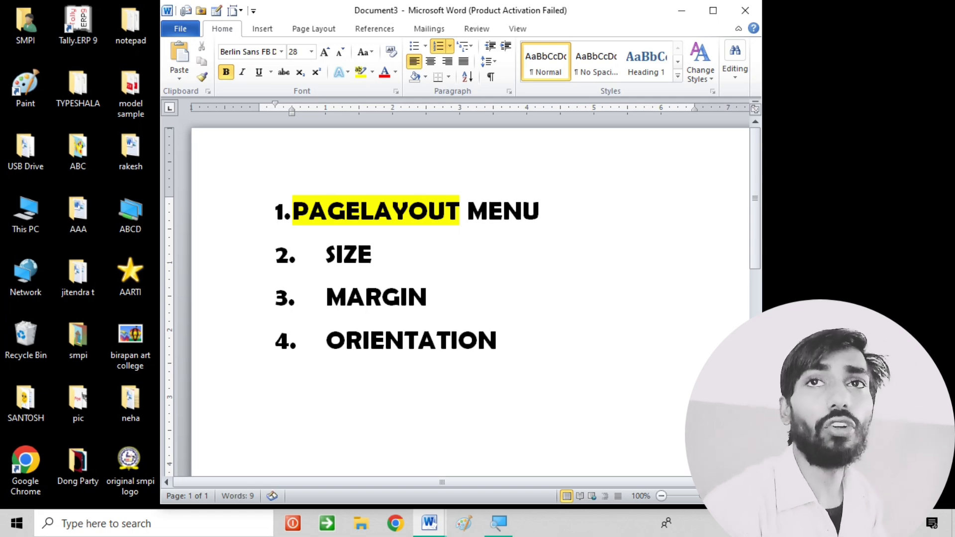
{"action": "key", "text": "Return"}
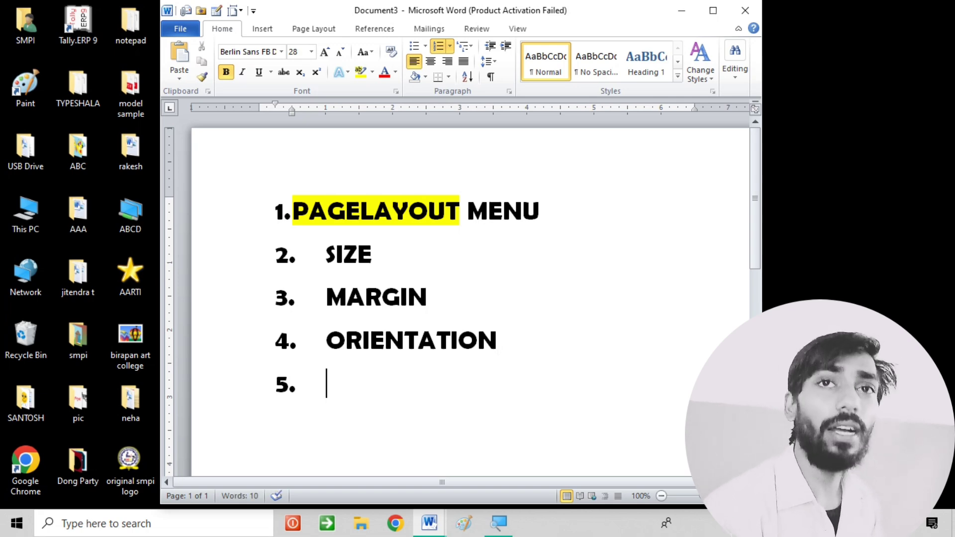
{"action": "key", "text": "BackSpace"}
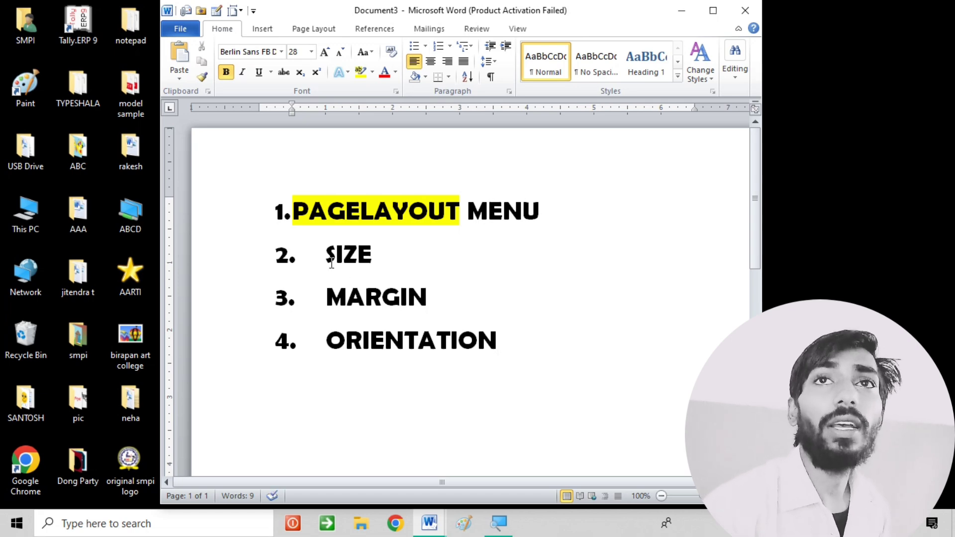
- Apply lowercase a., b., c. numbering to the SIZE, MARGIN and ORIENTATION lines
{"action": "left_click_drag", "start_coordinate": [538, 346], "coordinate": [305, 252]}
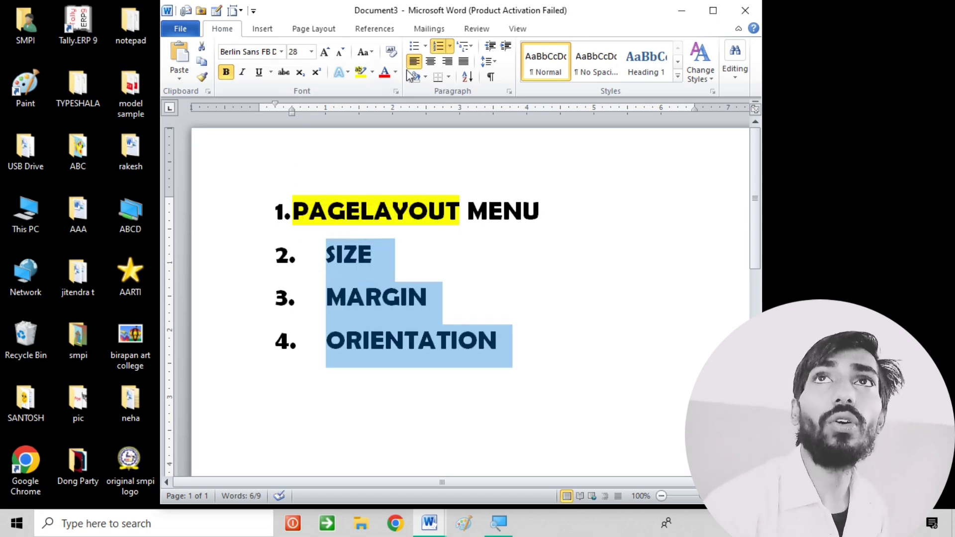
{"action": "left_click", "coordinate": [450, 46]}
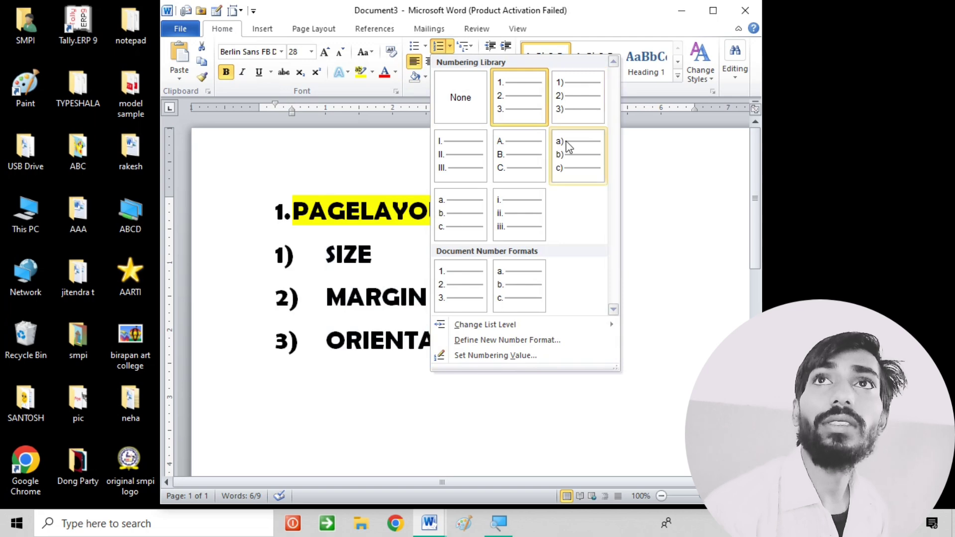
{"action": "left_click", "coordinate": [477, 213]}
- Check the lettered items by placing the caret on each line, ending with SIZE selected
{"action": "left_click", "coordinate": [426, 279]}
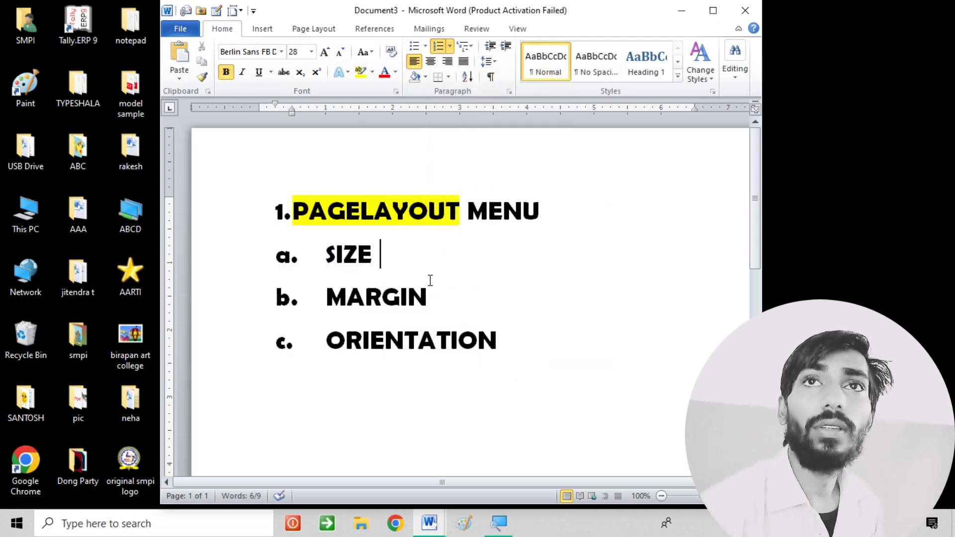
{"action": "left_click", "coordinate": [494, 294]}
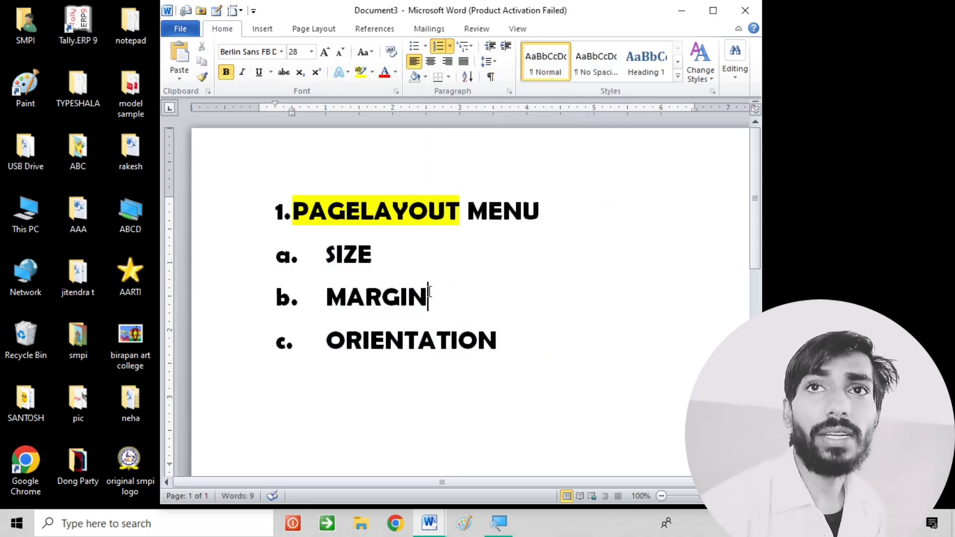
{"action": "left_click", "coordinate": [496, 339]}
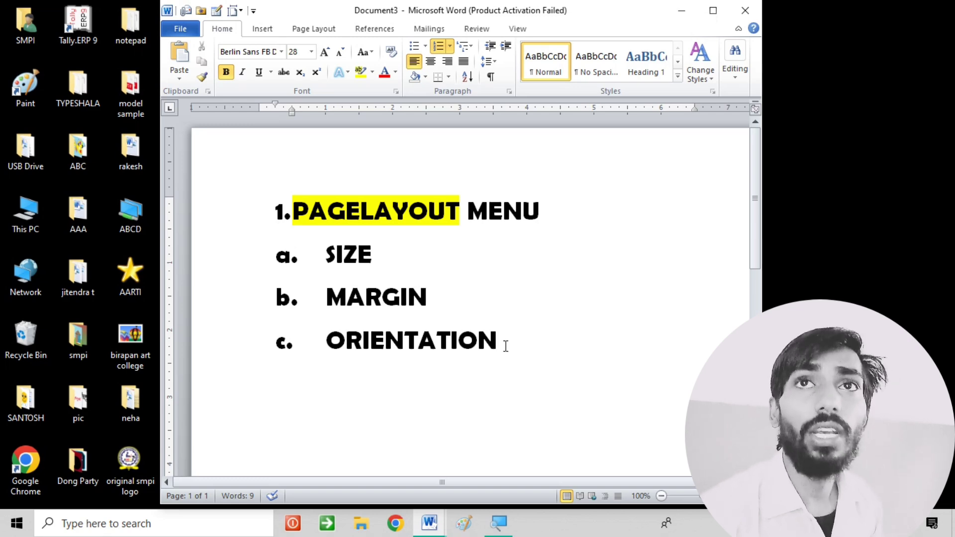
{"action": "left_click_drag", "start_coordinate": [522, 338], "coordinate": [310, 224]}
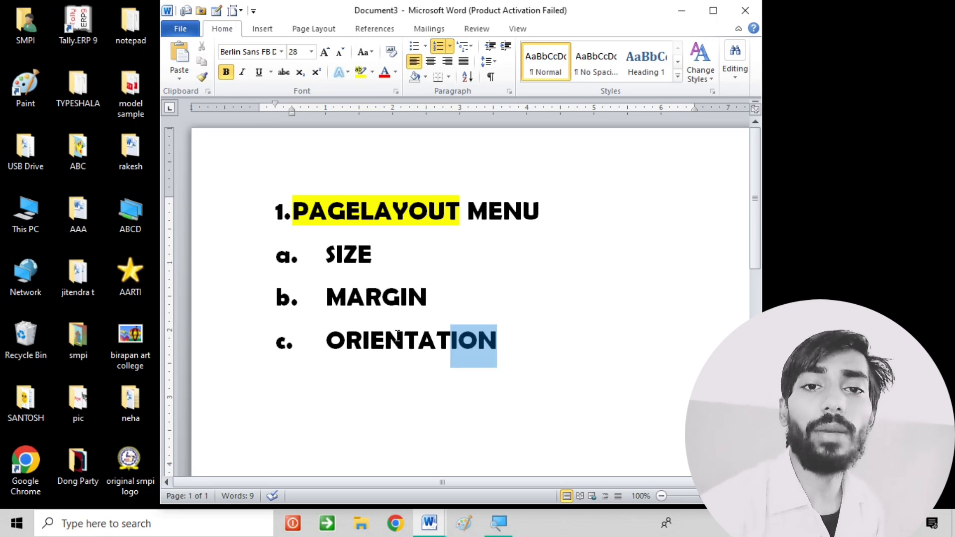
{"action": "left_click", "coordinate": [427, 260]}
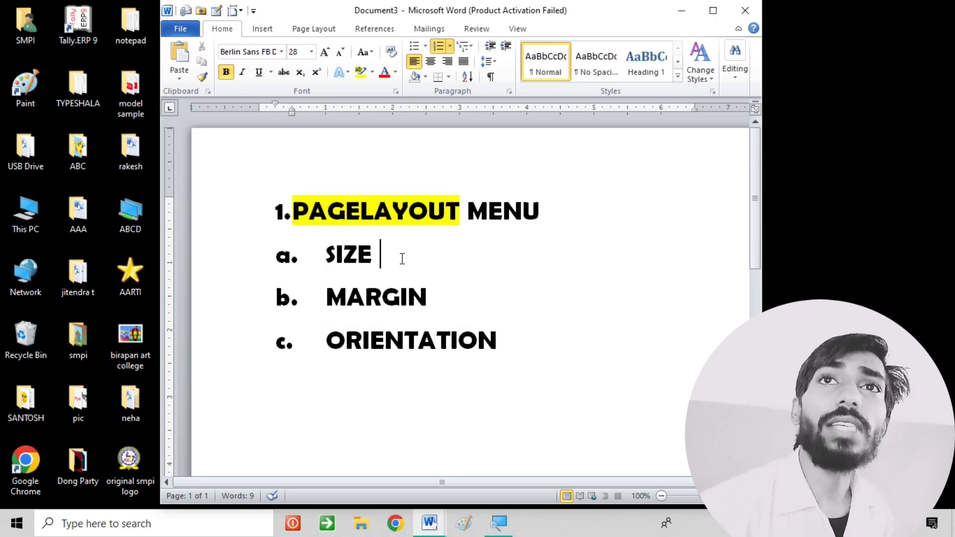
{"action": "left_click_drag", "start_coordinate": [401, 258], "coordinate": [309, 252]}
{"action": "scroll", "coordinate": [500, 270], "scroll_direction": "down", "scroll_amount": 4}
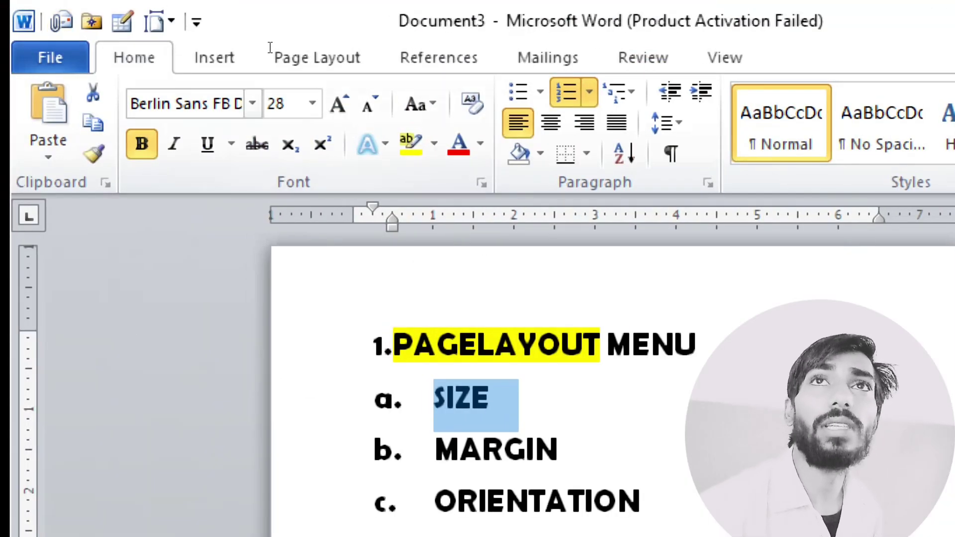
- Pick a paper size from the Page Layout Size list, stepping past Letter, Legal, Tabloid and Statement toward A4
{"action": "left_click", "coordinate": [306, 36]}
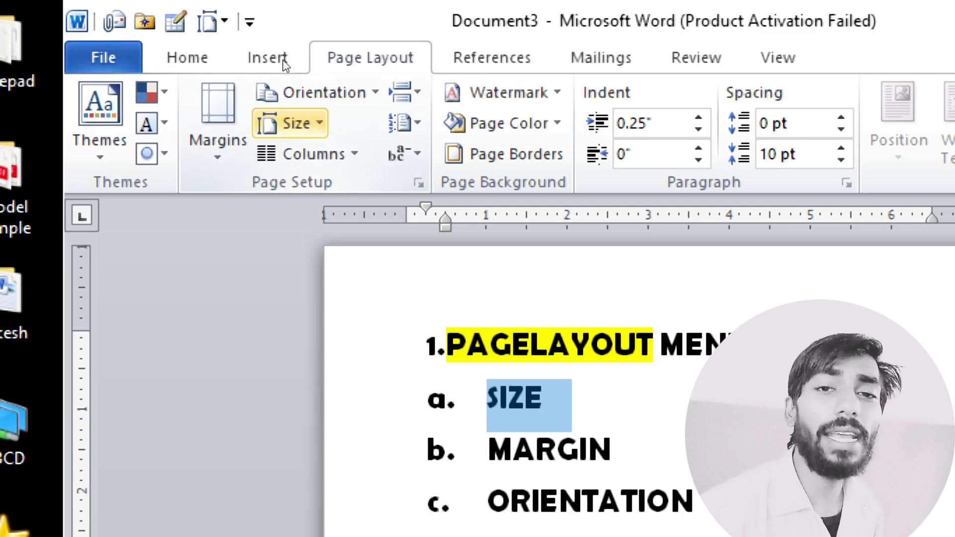
{"action": "key", "text": "Return"}
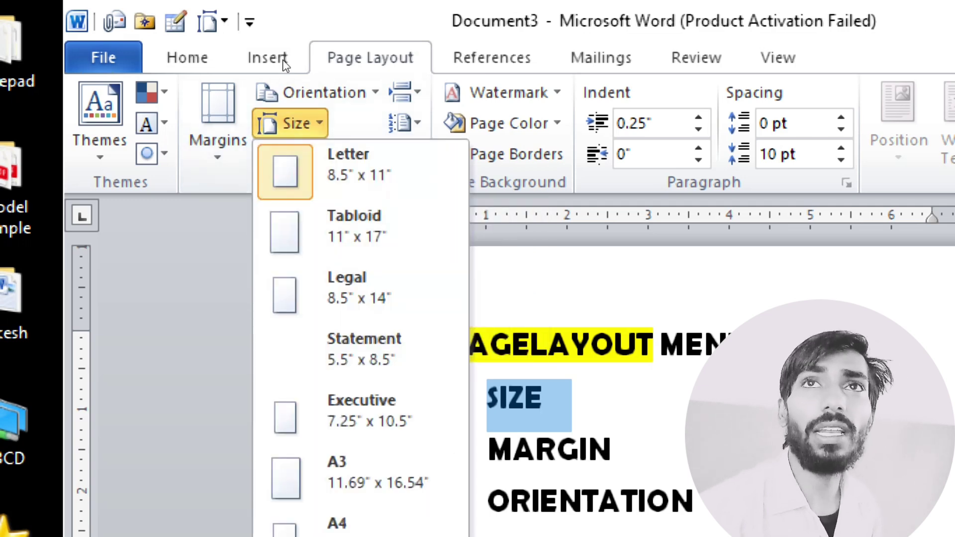
{"action": "key", "text": "Down"}
{"action": "key", "text": "Down"}
{"action": "key", "text": "Down"}
{"action": "key", "text": "Up"}
{"action": "key", "text": "Up"}
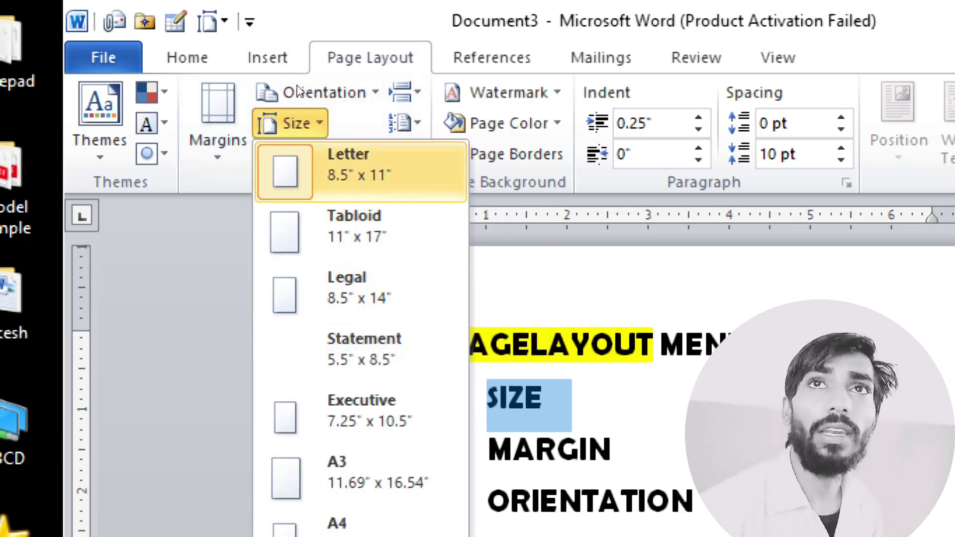
{"action": "key", "text": "Down"}
{"action": "key", "text": "Down"}
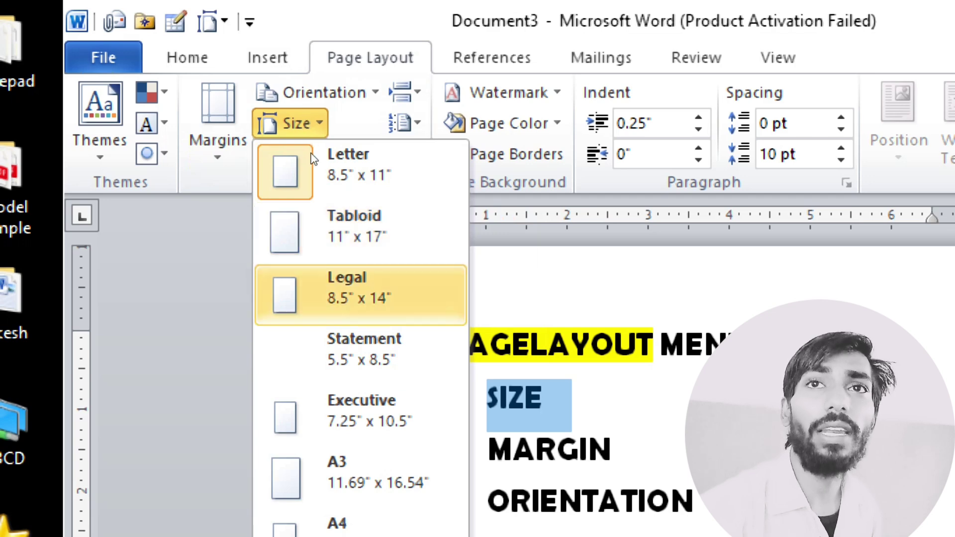
{"action": "key", "text": "Down"}
{"action": "key", "text": "Down"}
{"action": "key", "text": "Down"}
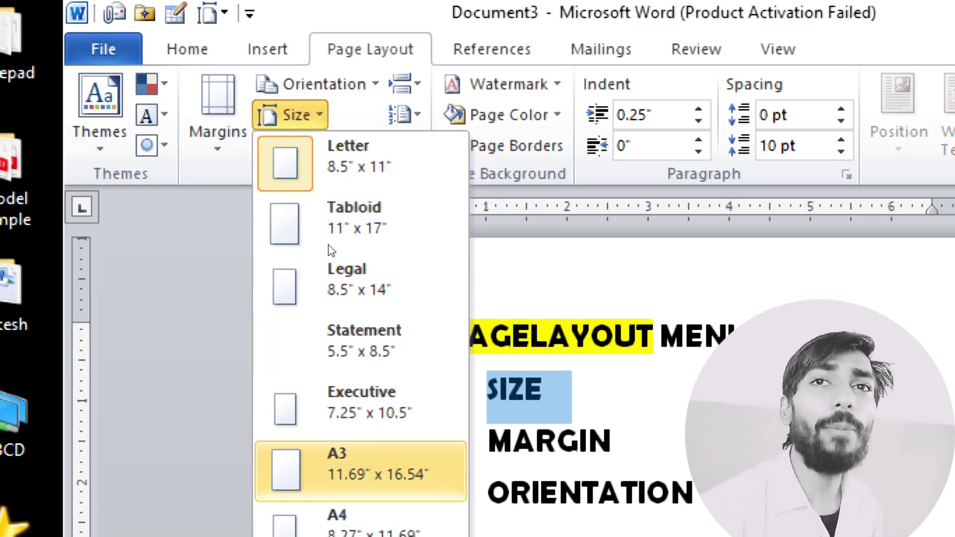
{"action": "key", "text": "Down"}
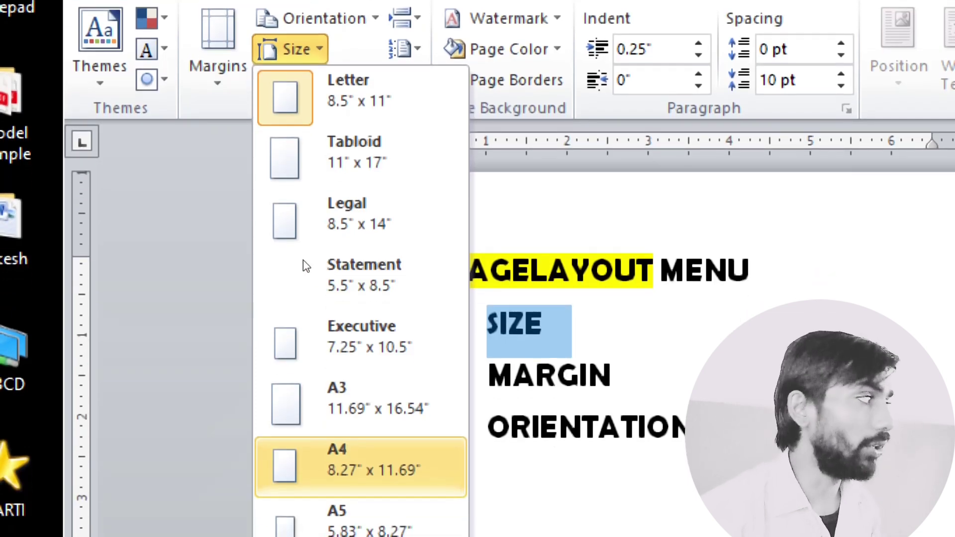
{"action": "key", "text": "Return"}
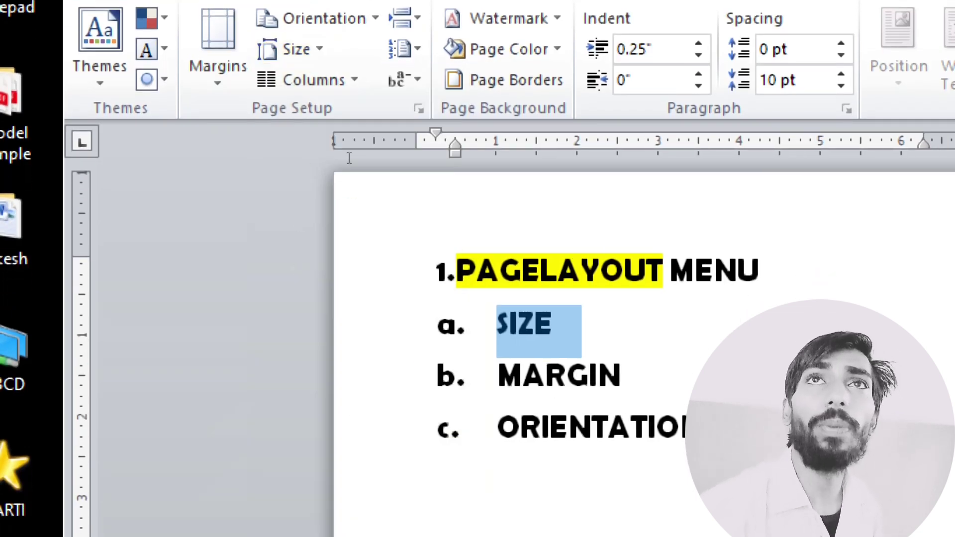
- Zoom out to show the whole A4 page, then select the four list lines
{"action": "scroll", "coordinate": [378, 162], "scroll_direction": "down", "scroll_amount": 6, "text": "ctrl"}
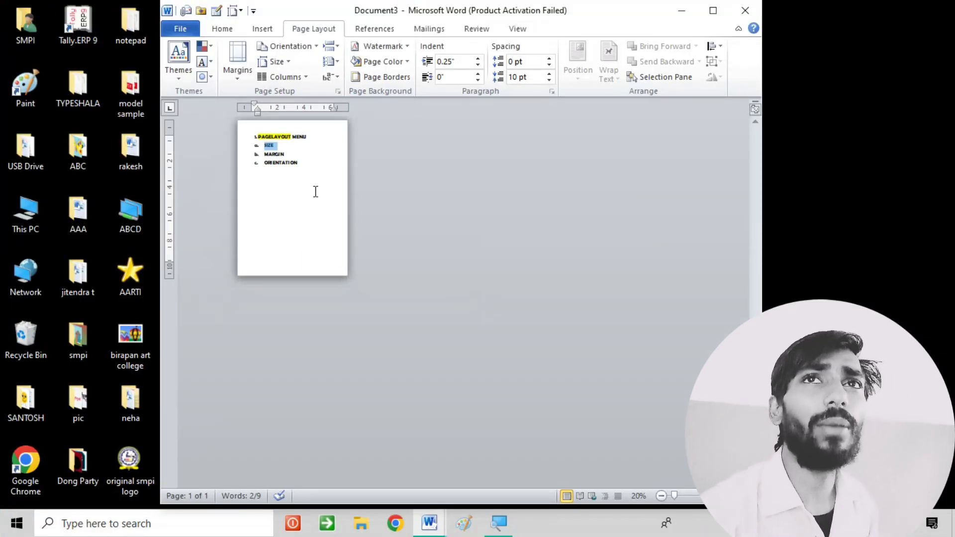
{"action": "left_click", "coordinate": [305, 173]}
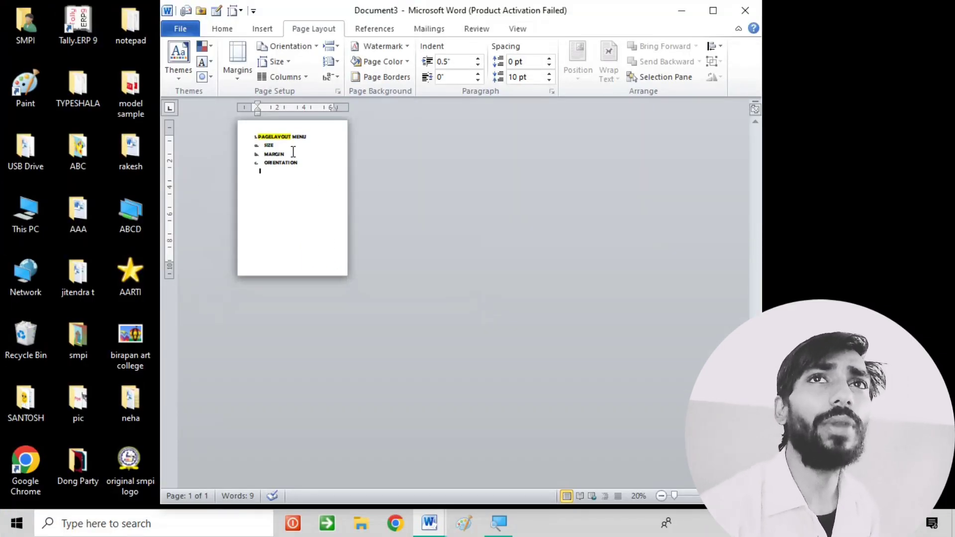
{"action": "left_click_drag", "start_coordinate": [303, 163], "coordinate": [211, 132]}
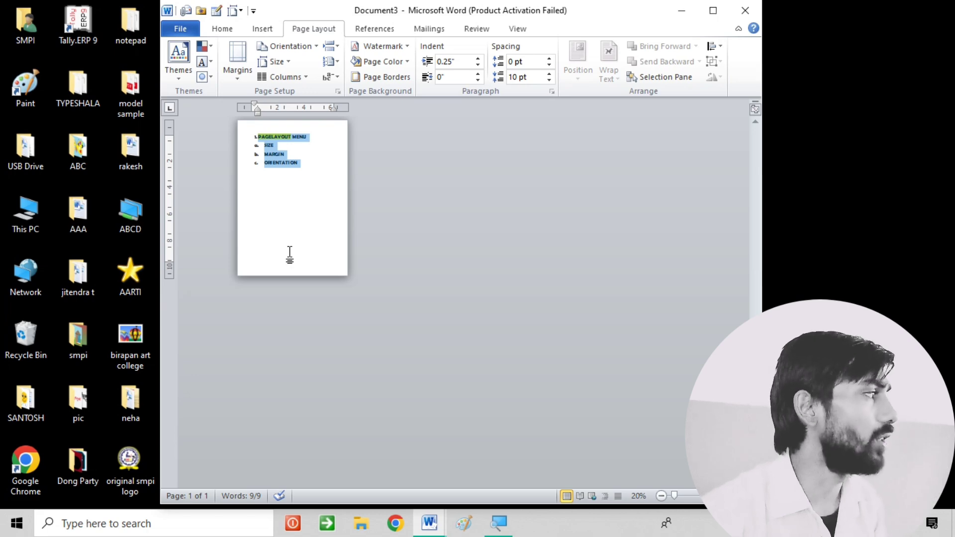
- Open Page Setup on the Paper tab through Size > More Paper Sizes, showing A4 8.27" x 11.69"
{"action": "left_click", "coordinate": [308, 267]}
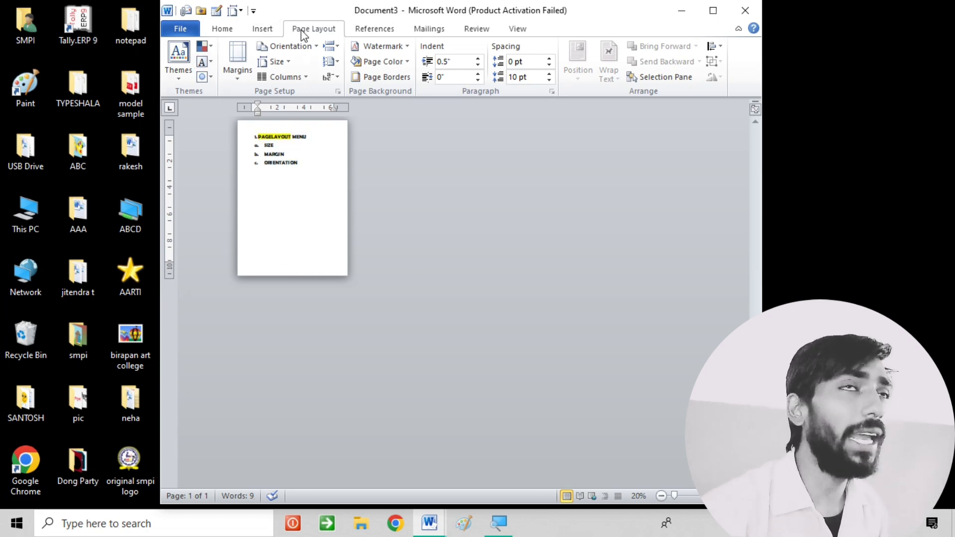
{"action": "left_click", "coordinate": [274, 61]}
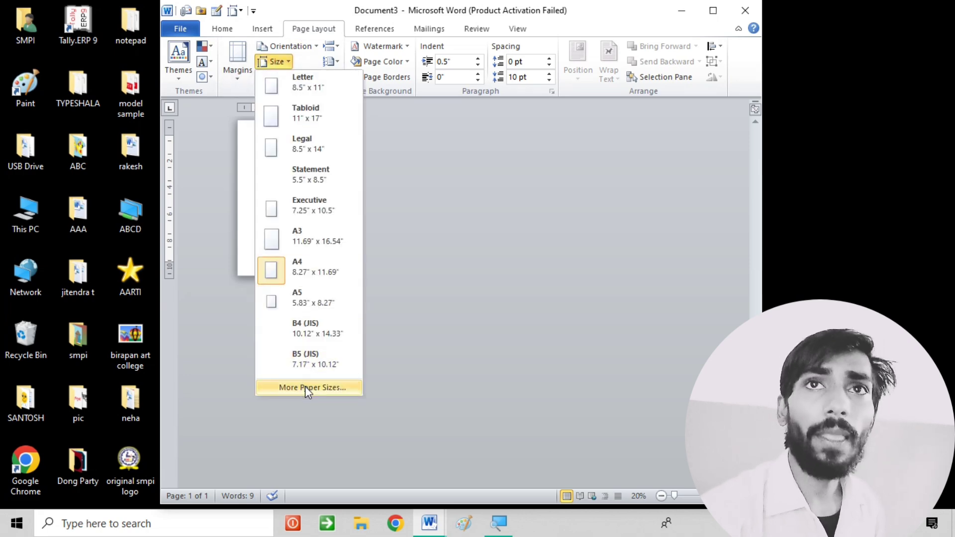
{"action": "left_click", "coordinate": [387, 340]}
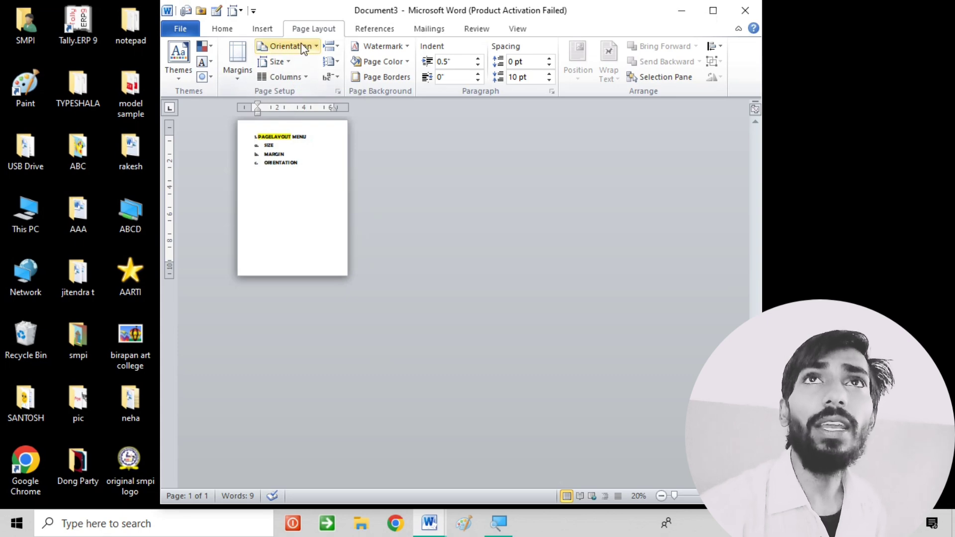
{"action": "scroll", "coordinate": [299, 46], "scroll_direction": "up", "scroll_amount": 1}
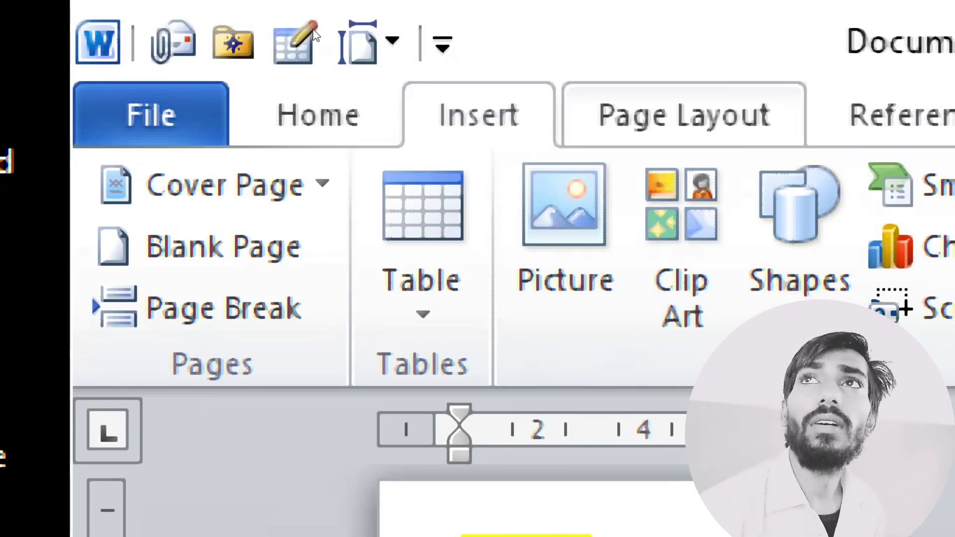
{"action": "scroll", "coordinate": [315, 35], "scroll_direction": "down", "scroll_amount": 1}
{"action": "key", "text": "alt+p"}
{"action": "key", "text": "s"}
{"action": "key", "text": "z"}
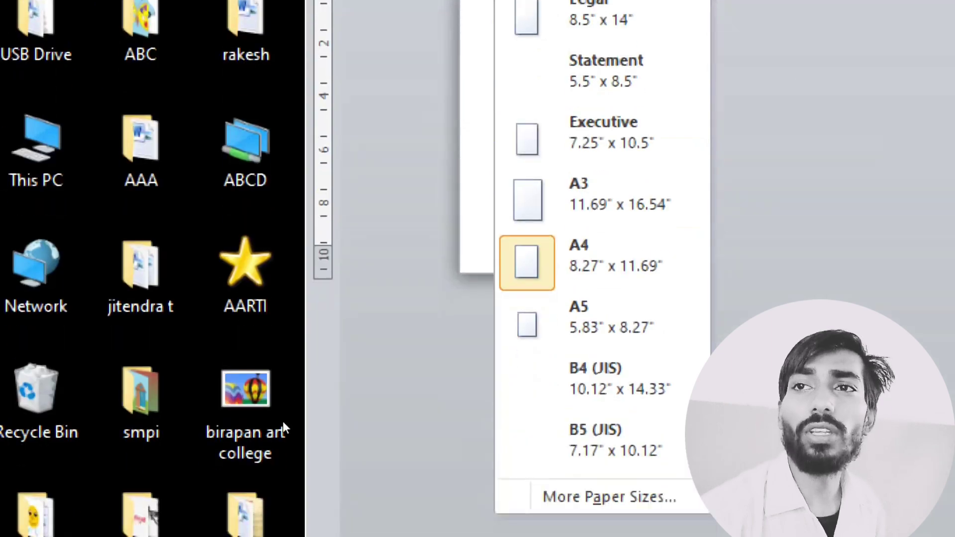
{"action": "key", "text": "Up"}
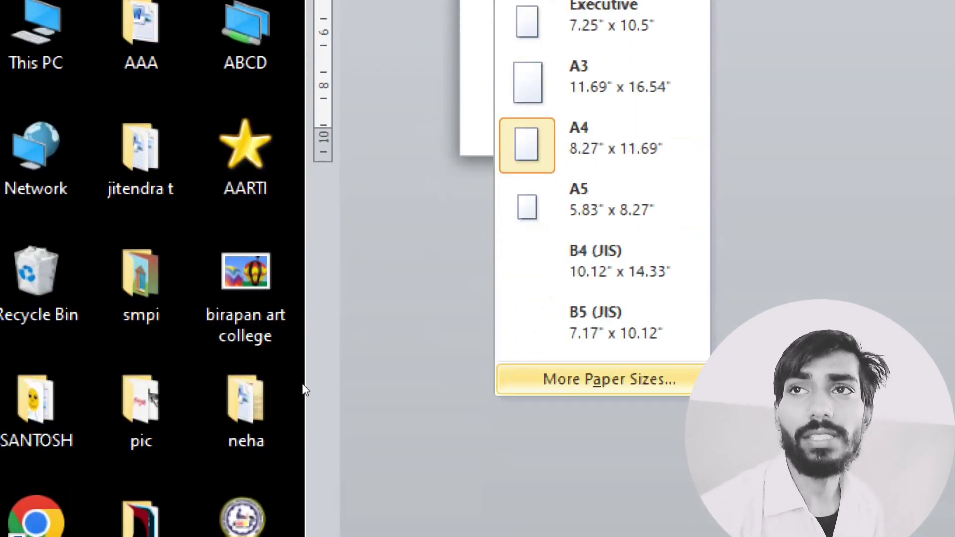
{"action": "key", "text": "Return"}
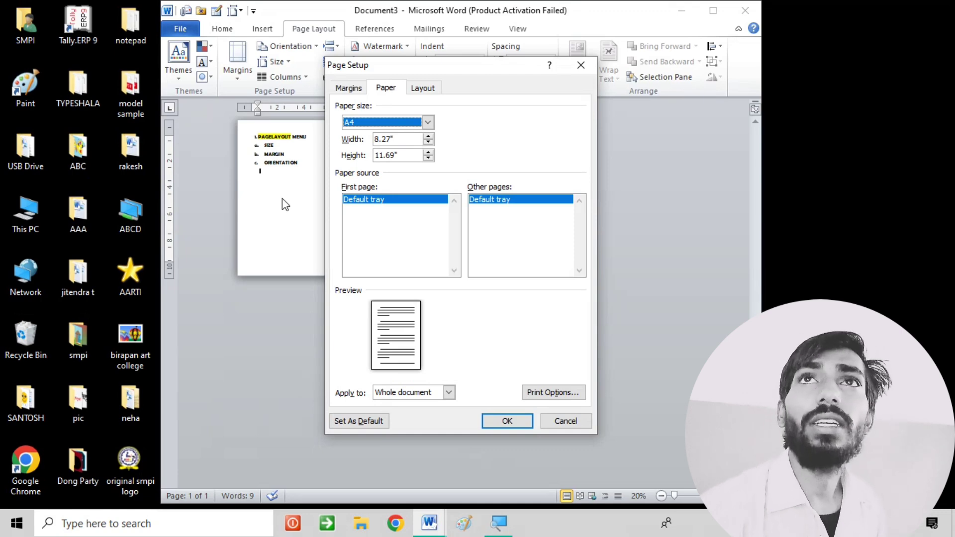
- Review the Margins and Layout tabs of Page Setup, then return to Paper
{"action": "left_click_drag", "start_coordinate": [424, 66], "coordinate": [408, 86]}
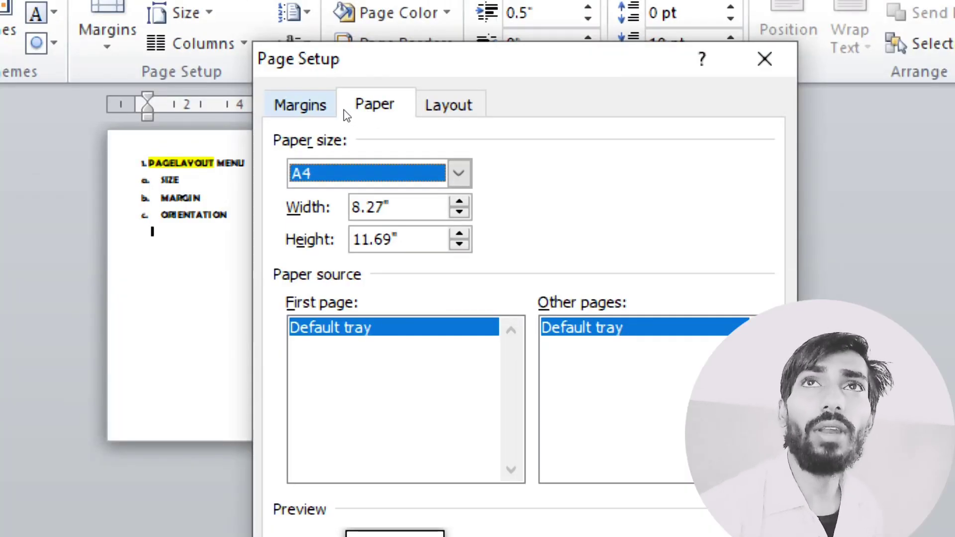
{"action": "left_click", "coordinate": [332, 107]}
{"action": "left_click", "coordinate": [393, 105]}
{"action": "left_click", "coordinate": [417, 107]}
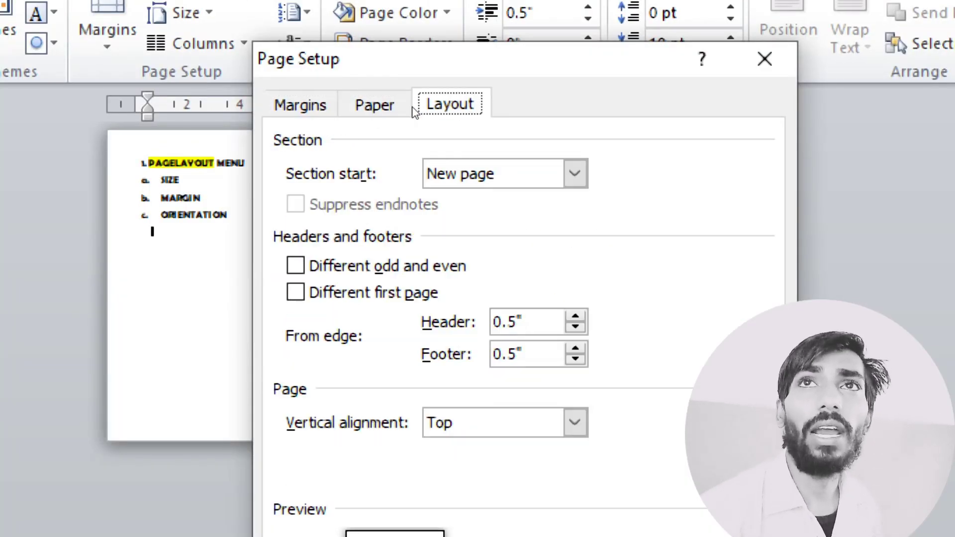
{"action": "left_click", "coordinate": [380, 115]}
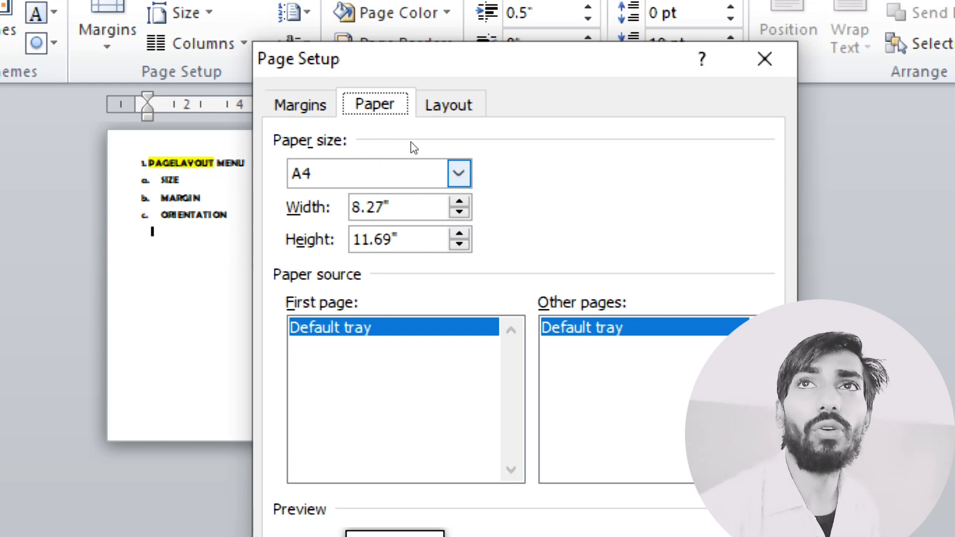
- Keep A4 as the paper size and select the whole 8.27" Width value for replacing
{"action": "key", "text": "alt+Down"}
{"action": "key", "text": "Up"}
{"action": "key", "text": "Up"}
{"action": "key", "text": "Up"}
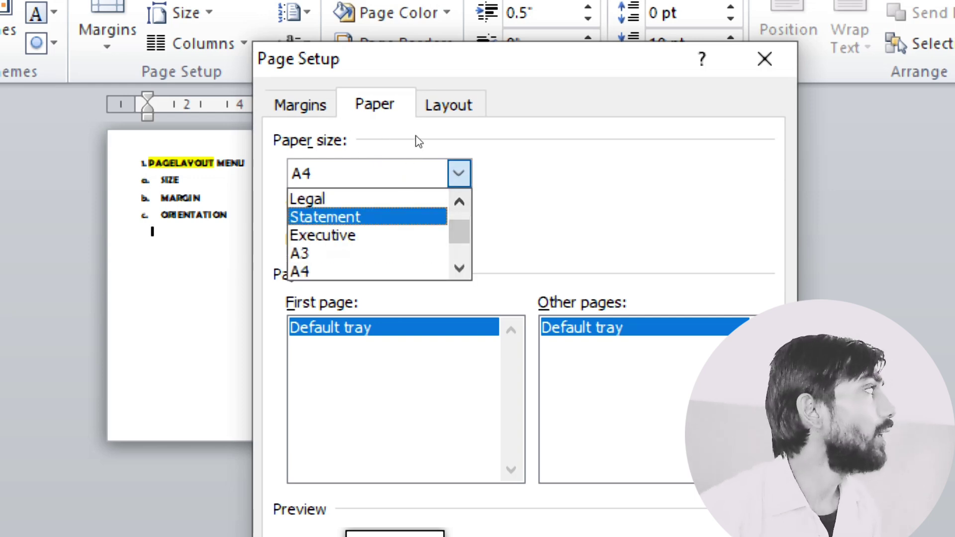
{"action": "key", "text": "Escape"}
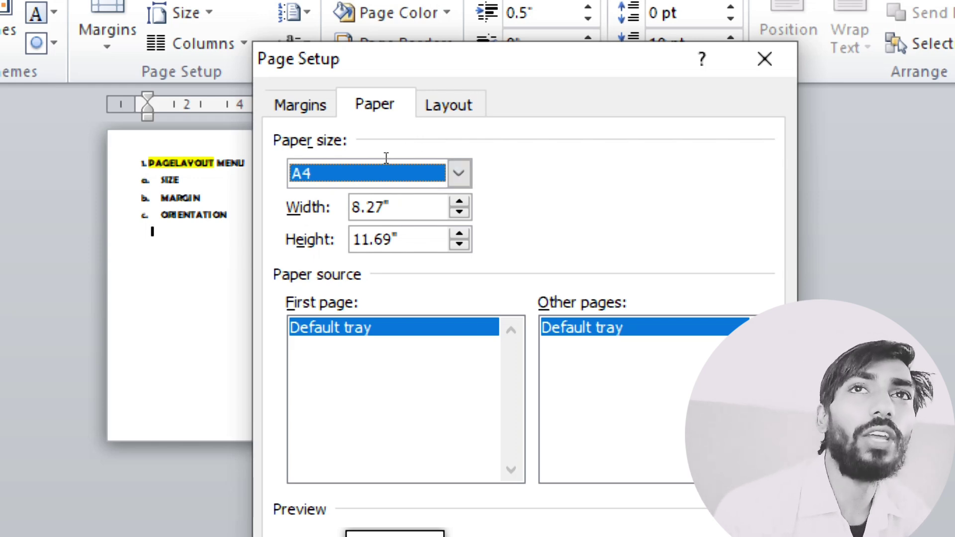
{"action": "key", "text": "Tab"}
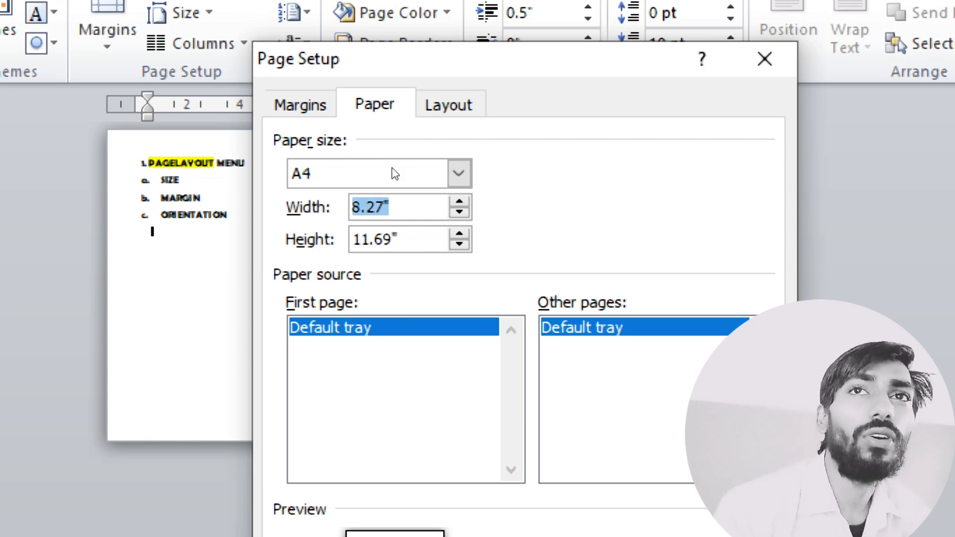
{"action": "key", "text": "Tab"}
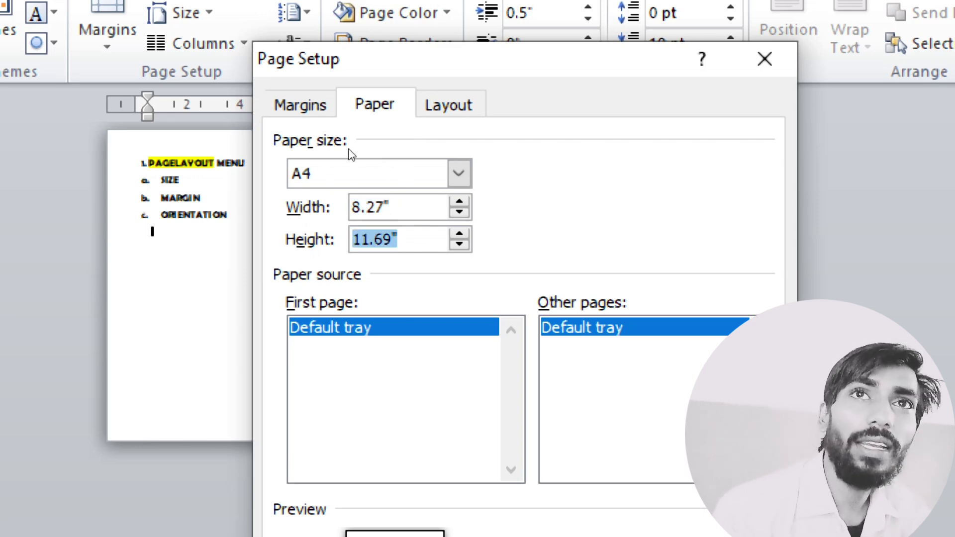
{"action": "key", "text": "shift+Tab"}
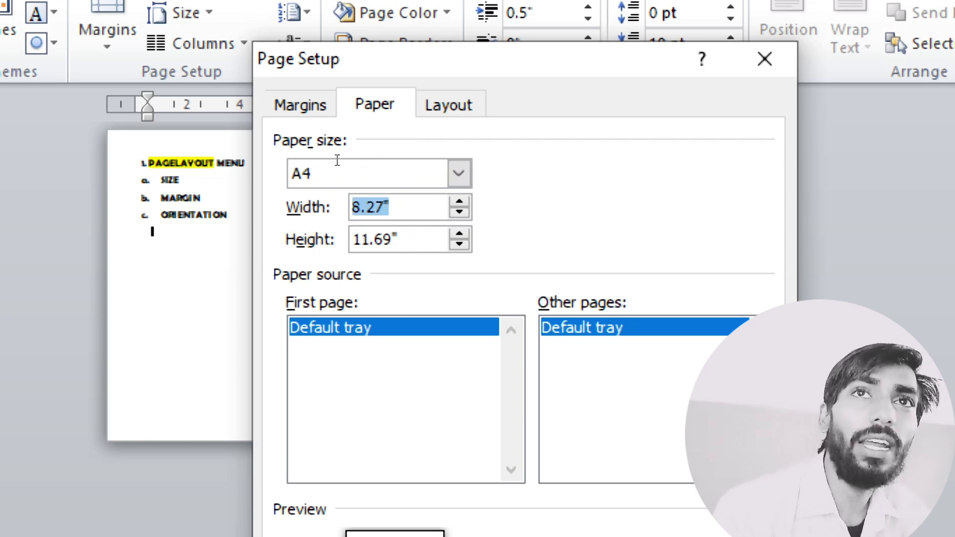
{"action": "key", "text": "Right"}
{"action": "key", "text": "Left"}
{"action": "key", "text": "Left"}
{"action": "key", "text": "Right"}
{"action": "key", "text": "shift+Right"}
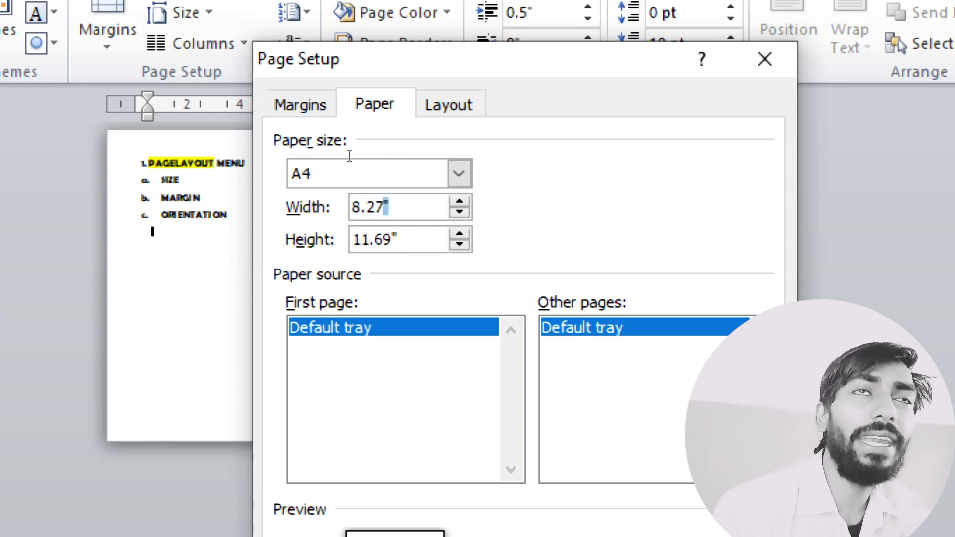
{"action": "key", "text": "ctrl+a"}
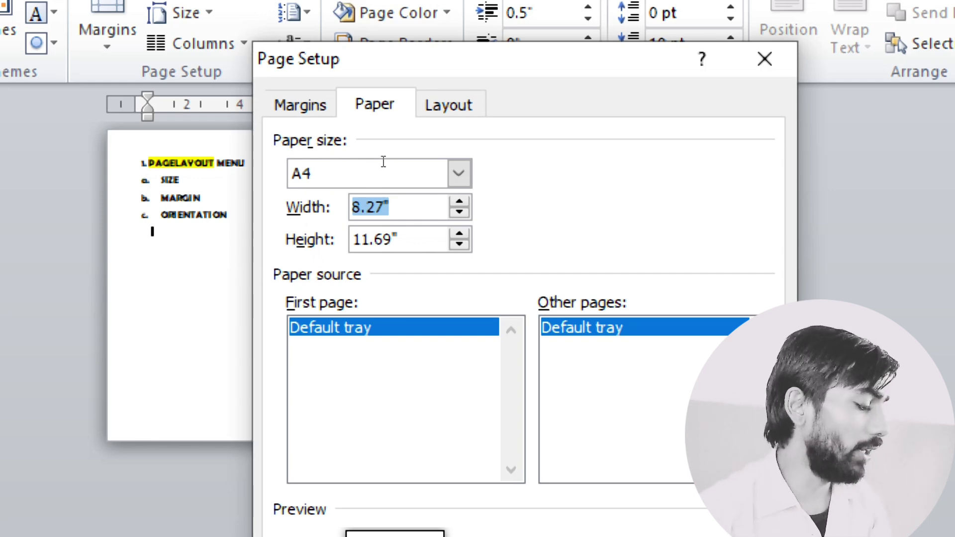
- Enter a custom Width of 2.5" and Height of 3.5", and apply it with OK
{"action": "type", "text": "2"}
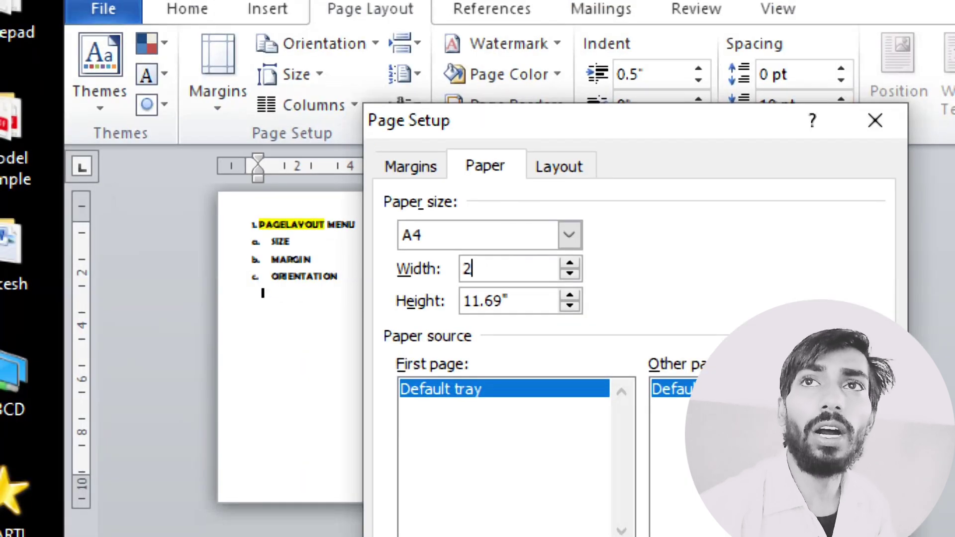
{"action": "type", "text": "."}
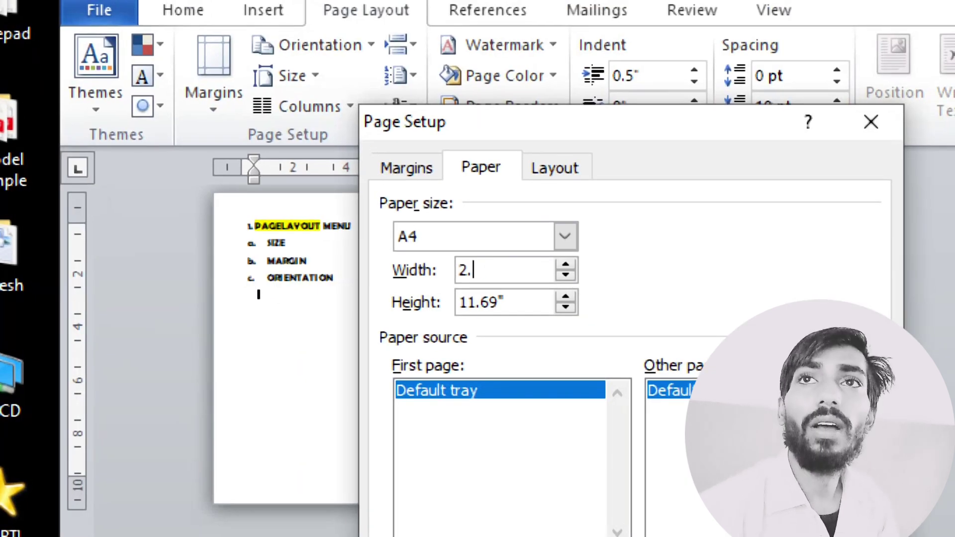
{"action": "type", "text": "5"}
{"action": "key", "text": "Tab"}
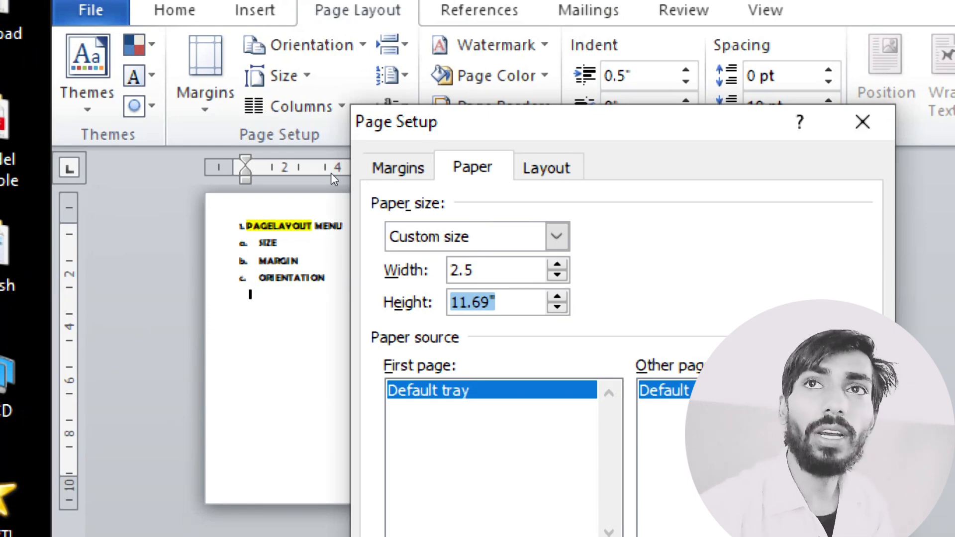
{"action": "type", "text": "3"}
{"action": "type", "text": "."}
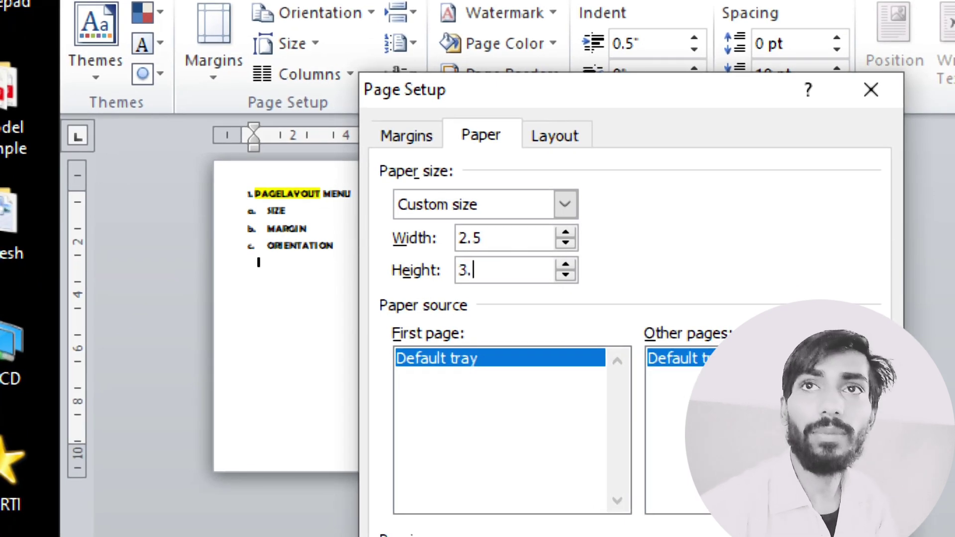
{"action": "type", "text": "5"}
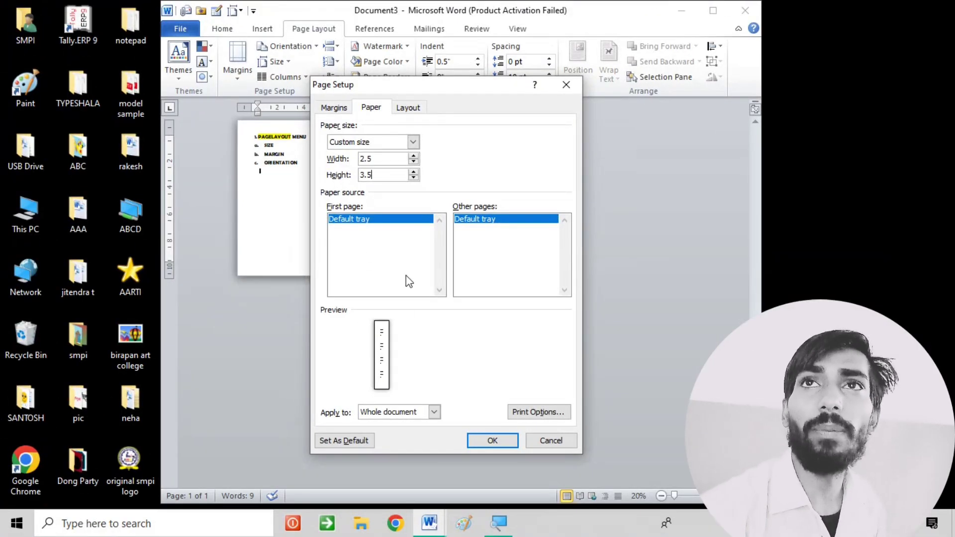
{"action": "left_click", "coordinate": [389, 159]}
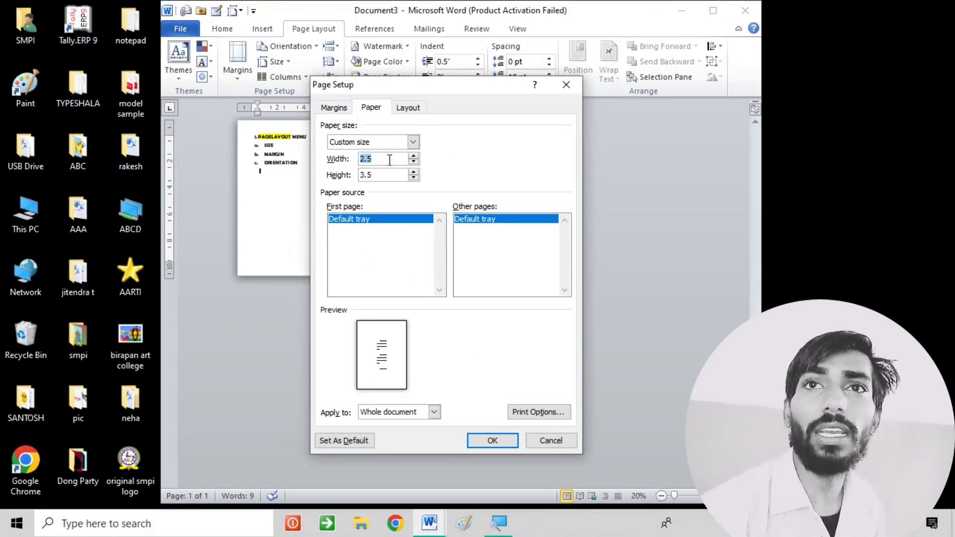
{"action": "left_click", "coordinate": [498, 439]}
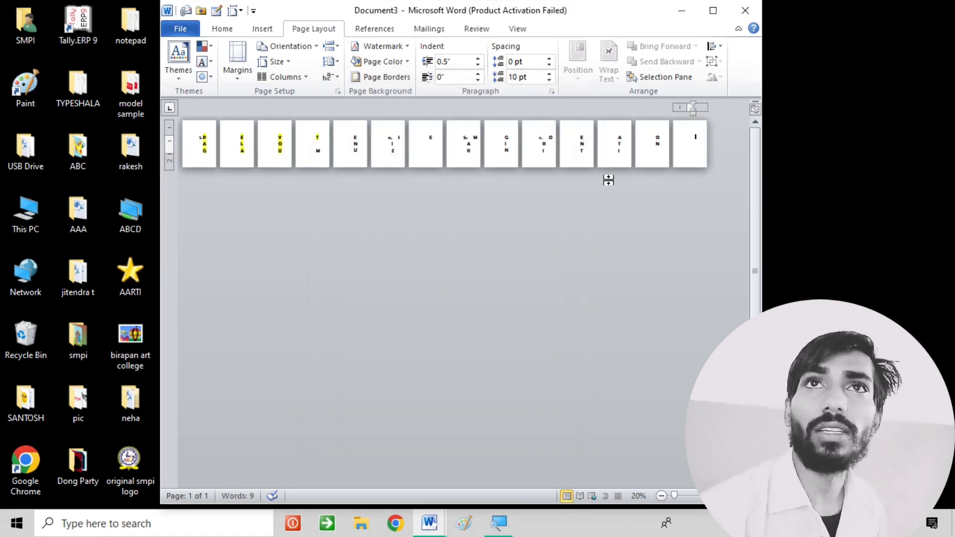
- Select all the text and shrink its font with Ctrl+[
{"action": "key", "text": "ctrl+a"}
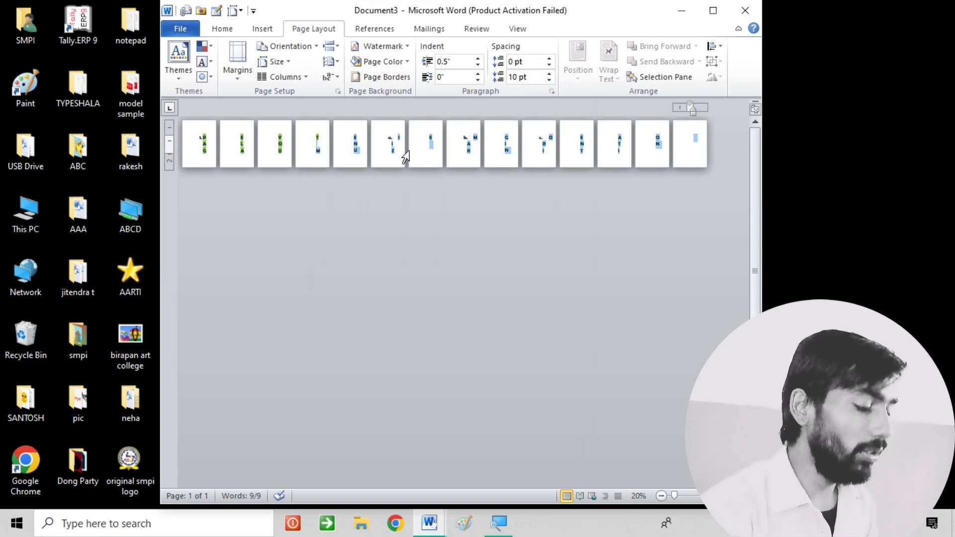
{"action": "key", "text": "ctrl+["}
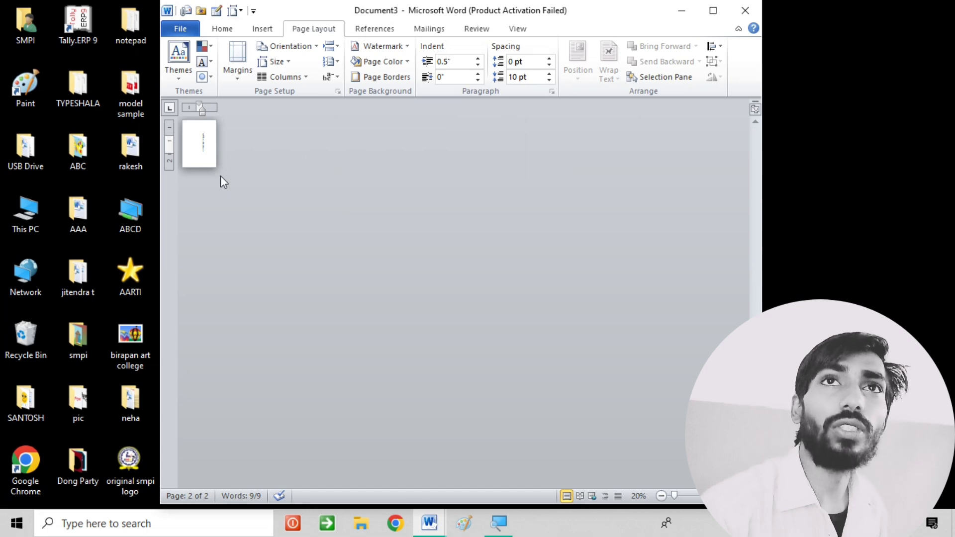
{"action": "scroll", "coordinate": [224, 181], "scroll_direction": "up", "scroll_amount": 5, "text": "ctrl"}
{"action": "scroll", "coordinate": [250, 188], "scroll_direction": "up", "scroll_amount": 6, "text": "ctrl"}
{"action": "scroll", "coordinate": [331, 222], "scroll_direction": "up", "scroll_amount": 4, "text": "ctrl"}
{"action": "scroll", "coordinate": [356, 271], "scroll_direction": "up", "scroll_amount": 4, "text": "ctrl"}
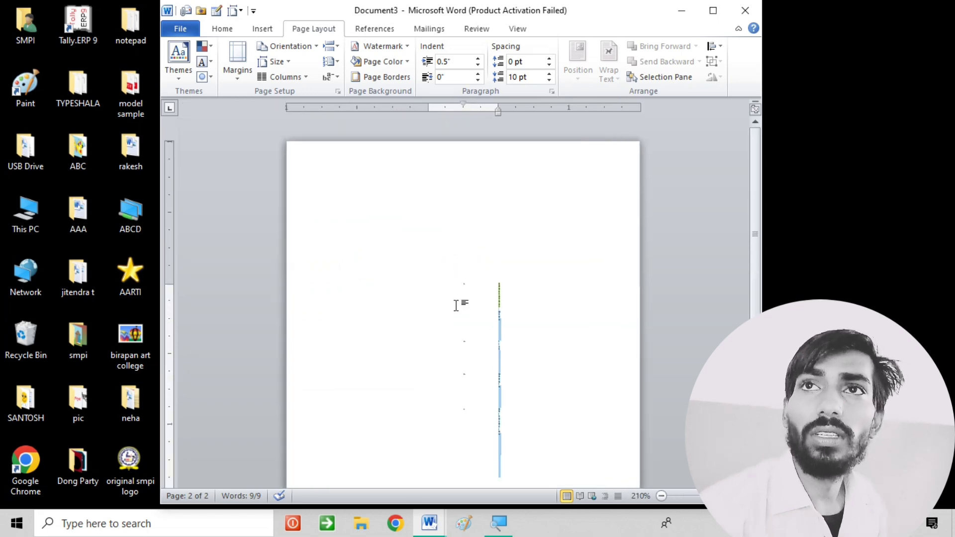
{"action": "scroll", "coordinate": [522, 314], "scroll_direction": "up", "scroll_amount": 5, "text": "ctrl"}
{"action": "scroll", "coordinate": [523, 314], "scroll_direction": "up", "scroll_amount": 5, "text": "ctrl"}
{"action": "scroll", "coordinate": [528, 307], "scroll_direction": "up", "scroll_amount": 6, "text": "ctrl"}
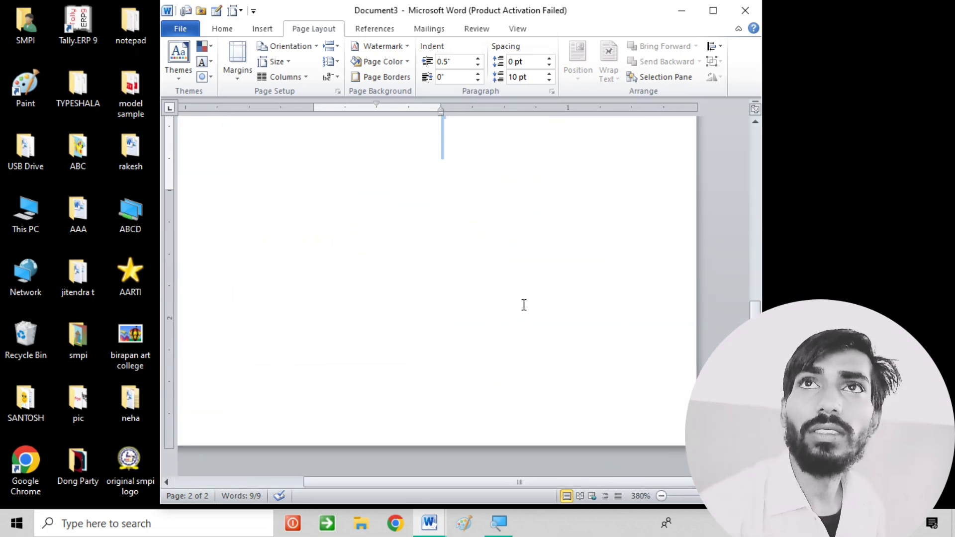
{"action": "scroll", "coordinate": [524, 305], "scroll_direction": "down", "scroll_amount": 4, "text": "ctrl"}
{"action": "scroll", "coordinate": [524, 301], "scroll_direction": "down", "scroll_amount": 2, "text": "ctrl"}
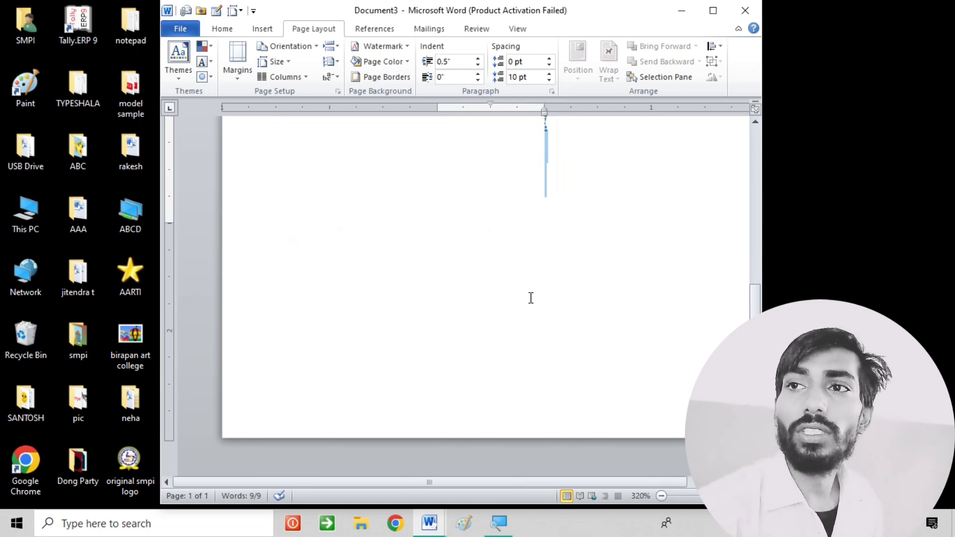
- Zoom out until the whole single small page is visible
{"action": "left_click", "coordinate": [661, 496]}
{"action": "left_click", "coordinate": [662, 496]}
{"action": "left_click", "coordinate": [661, 496]}
{"action": "left_click", "coordinate": [661, 496]}
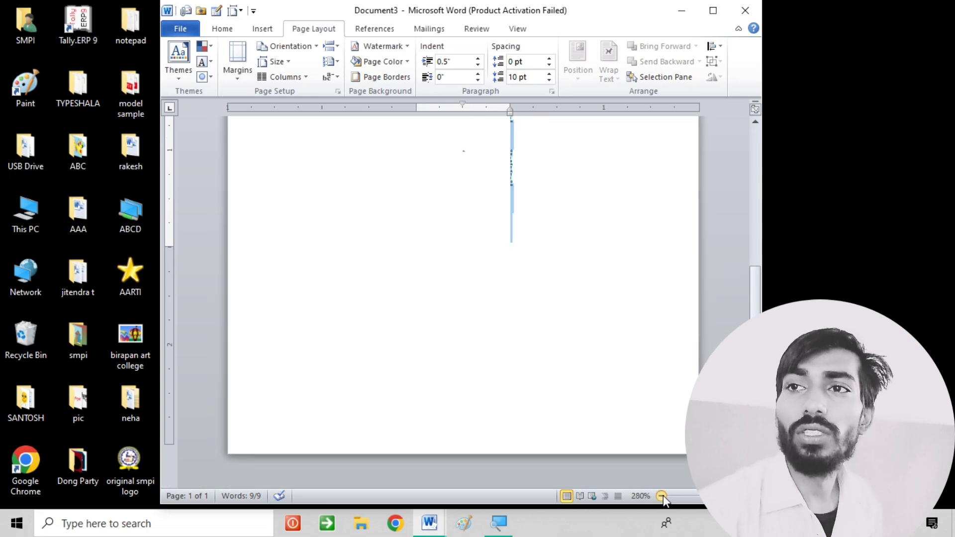
{"action": "left_click", "coordinate": [662, 496]}
{"action": "left_click", "coordinate": [661, 496]}
{"action": "left_click", "coordinate": [662, 496]}
{"action": "left_click", "coordinate": [661, 496]}
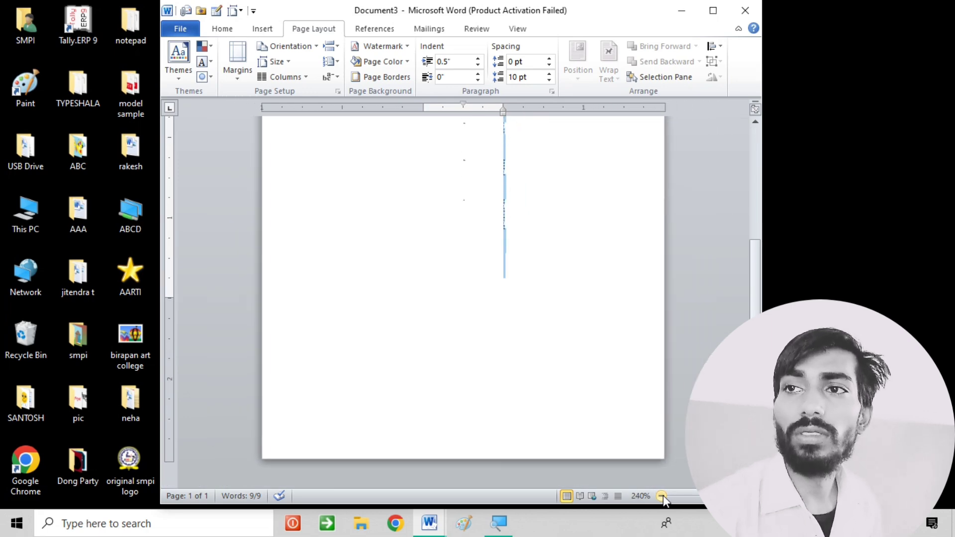
{"action": "left_click", "coordinate": [662, 496]}
{"action": "left_click", "coordinate": [661, 495]}
{"action": "left_click", "coordinate": [661, 496]}
{"action": "left_click", "coordinate": [662, 496]}
{"action": "left_click", "coordinate": [661, 496]}
{"action": "left_click", "coordinate": [662, 495]}
{"action": "left_click", "coordinate": [661, 495]}
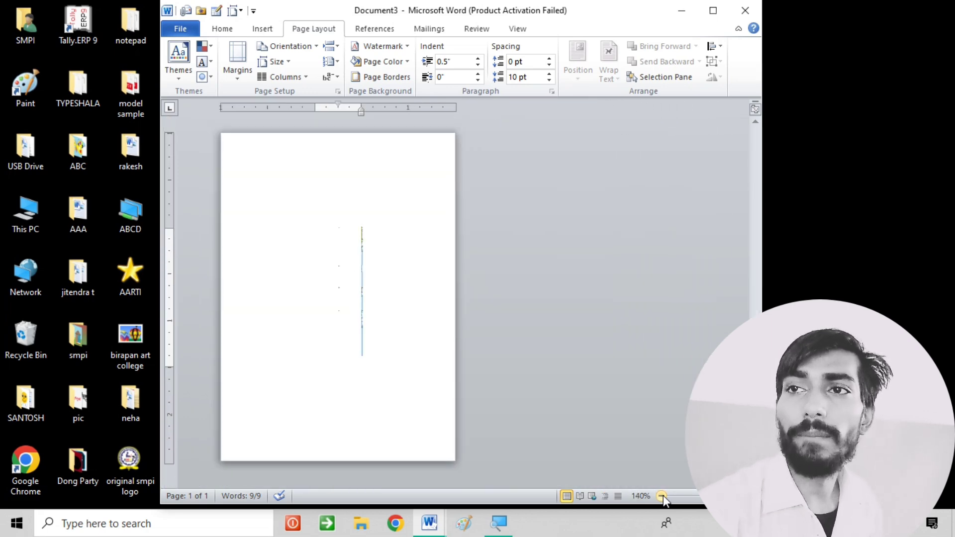
{"action": "left_click", "coordinate": [661, 496]}
{"action": "left_click", "coordinate": [662, 496]}
{"action": "left_click", "coordinate": [661, 496]}
{"action": "left_click", "coordinate": [662, 496]}
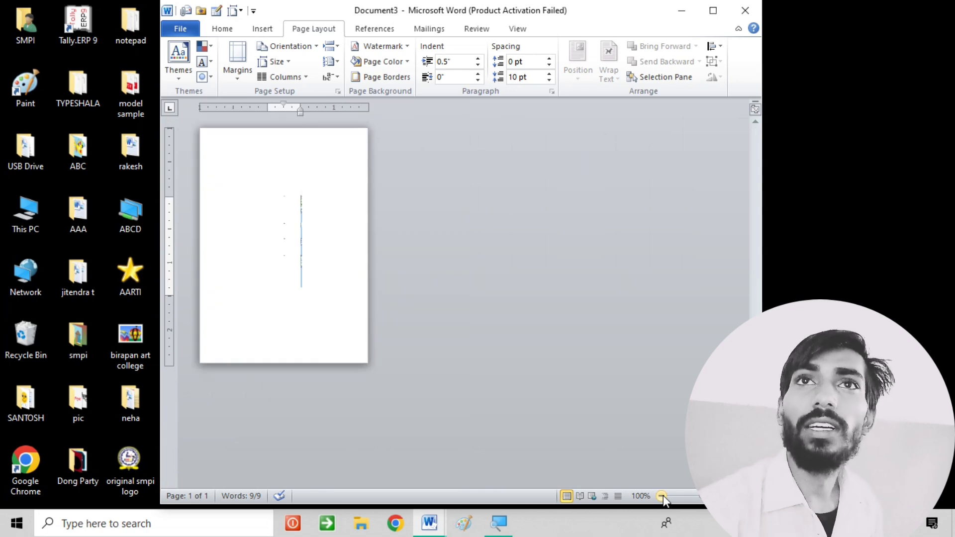
- Grow the PAGELAYOUT MENU list's font back up to 28 pt using Grow Font and Ctrl+Shift+>
{"action": "left_click", "coordinate": [222, 29]}
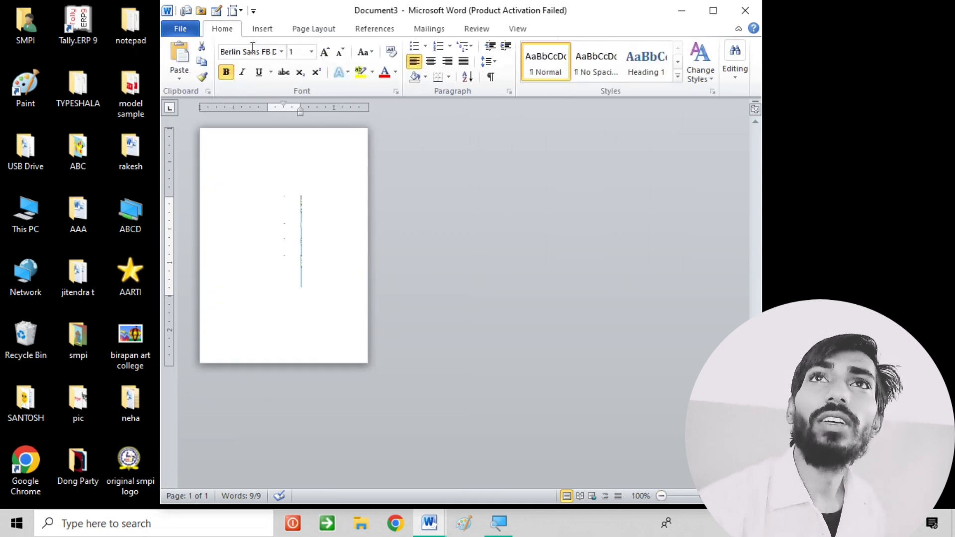
{"action": "left_click", "coordinate": [324, 54]}
{"action": "left_click", "coordinate": [324, 53]}
{"action": "left_click", "coordinate": [324, 54]}
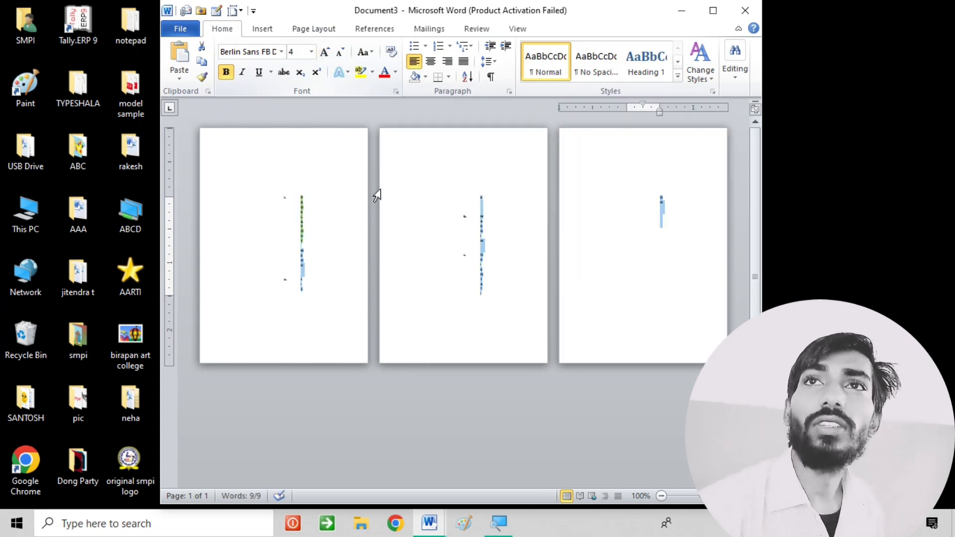
{"action": "left_click", "coordinate": [451, 205]}
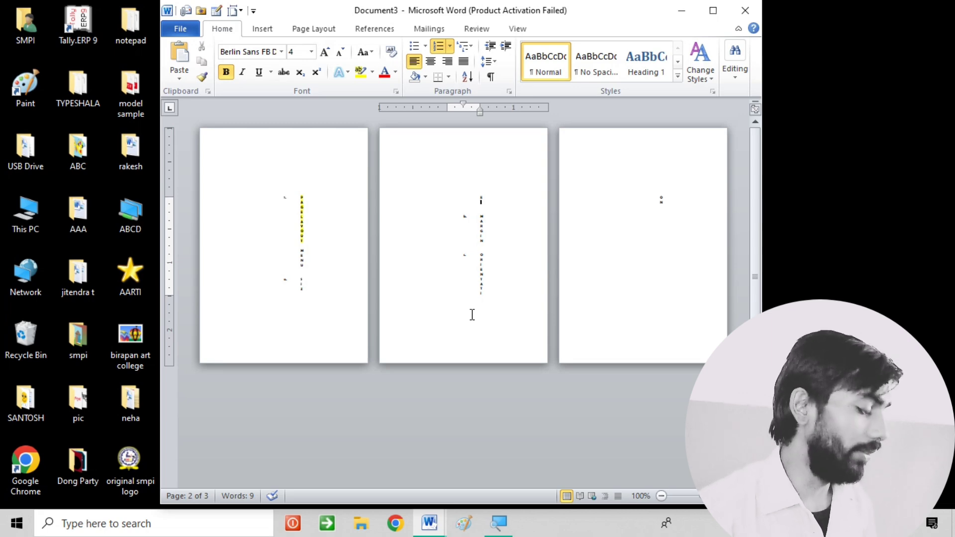
{"action": "key", "text": "ctrl+a"}
{"action": "key", "text": "ctrl+shift+period"}
{"action": "key", "text": "ctrl+shift+period"}
{"action": "key", "text": "ctrl+shift+period"}
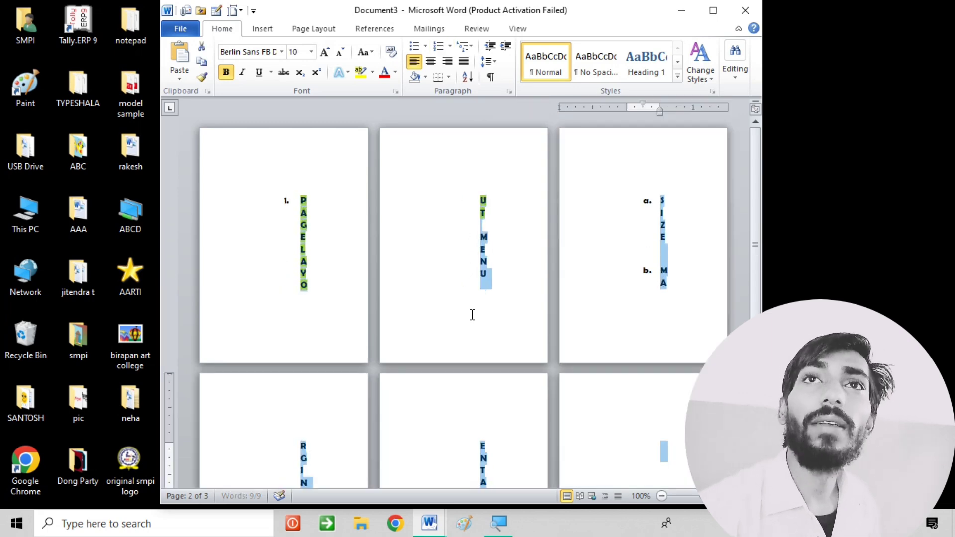
{"action": "key", "text": "ctrl+shift+period"}
{"action": "key", "text": "ctrl+shift+period"}
{"action": "key", "text": "ctrl+shift+period"}
{"action": "key", "text": "ctrl+shift+period"}
{"action": "key", "text": "ctrl+shift+period"}
{"action": "key", "text": "ctrl+shift+period"}
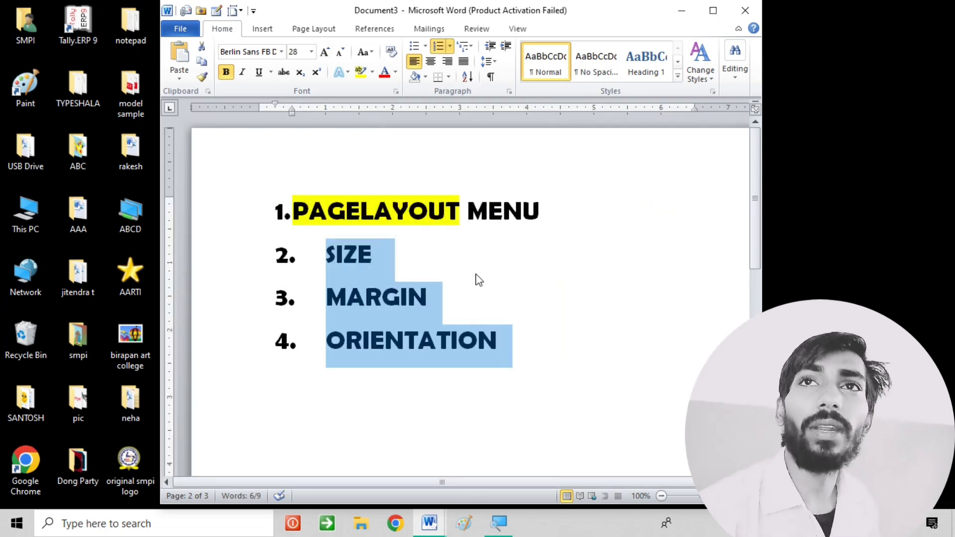
{"action": "left_click", "coordinate": [476, 277]}
{"action": "key", "text": "ctrl+a"}
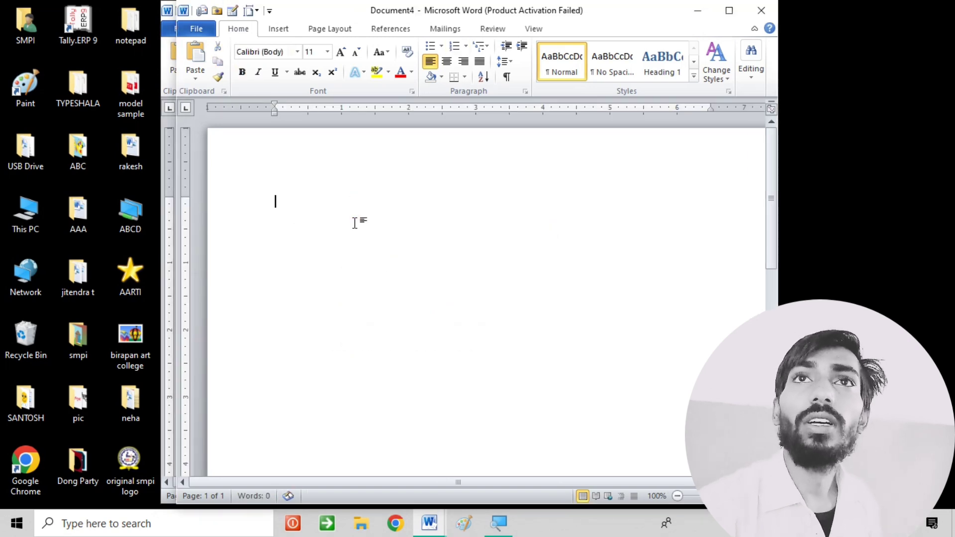
- Paste the nine-word PAGELAYOUT MENU list into Document4 and select the pasted list
{"action": "scroll", "coordinate": [356, 225], "scroll_direction": "down", "scroll_amount": 3}
{"action": "scroll", "coordinate": [357, 225], "scroll_direction": "down", "scroll_amount": 1}
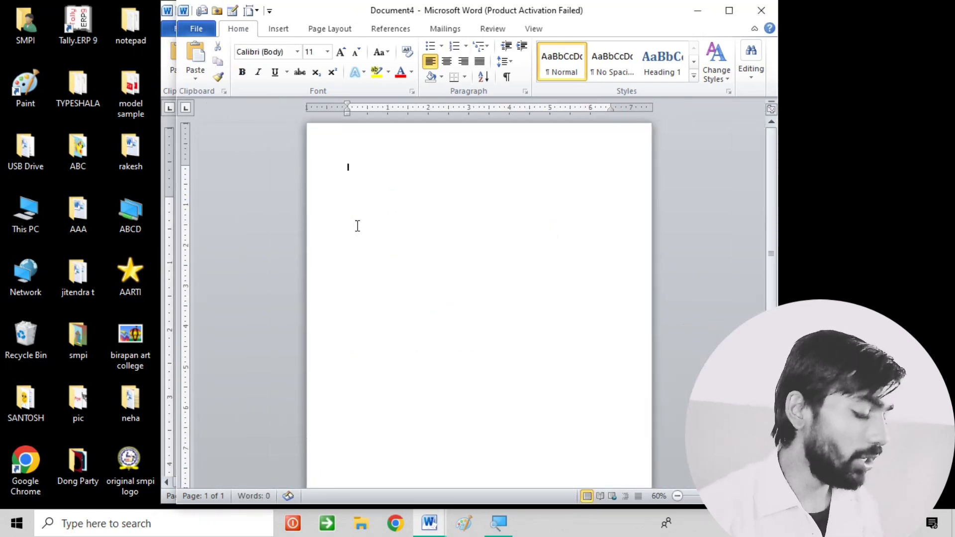
{"action": "key", "text": "ctrl+v"}
{"action": "key", "text": "Up"}
{"action": "key", "text": "Up"}
{"action": "key", "text": "Up"}
{"action": "key", "text": "End"}
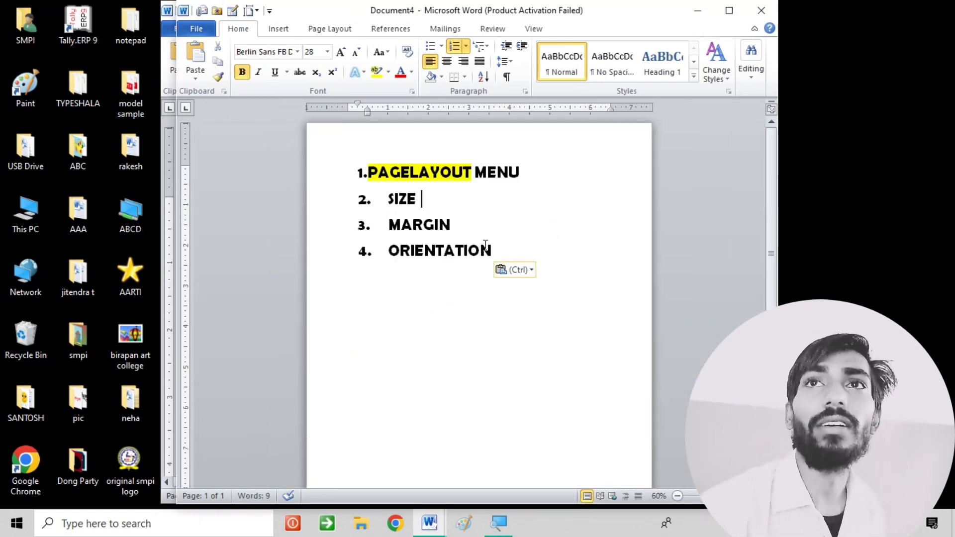
{"action": "left_click_drag", "start_coordinate": [583, 258], "coordinate": [330, 159]}
- Apply a., b., c. lettered numbering to SIZE, MARGIN and ORIENTATION
{"action": "key", "text": "ctrl+End"}
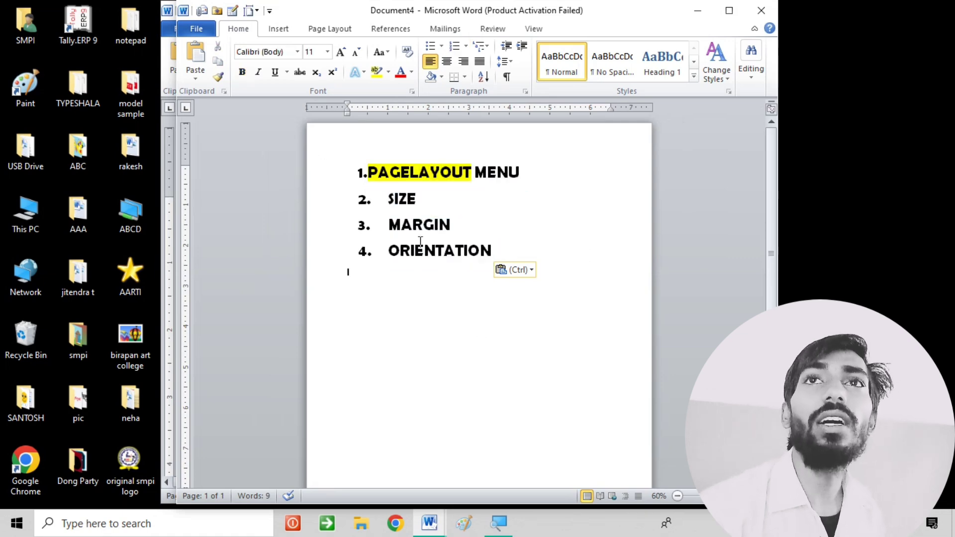
{"action": "mouse_move", "coordinate": [425, 201]}
{"action": "left_mouse_down"}
{"action": "mouse_move", "coordinate": [386, 198]}
{"action": "mouse_move", "coordinate": [460, 271]}
{"action": "left_mouse_up"}
{"action": "left_click", "coordinate": [469, 298]}
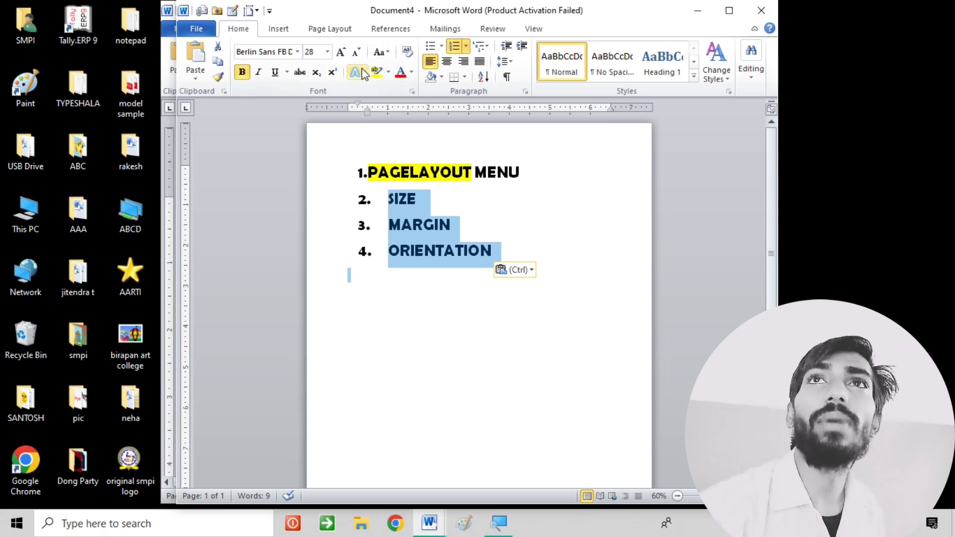
{"action": "left_click", "coordinate": [466, 45]}
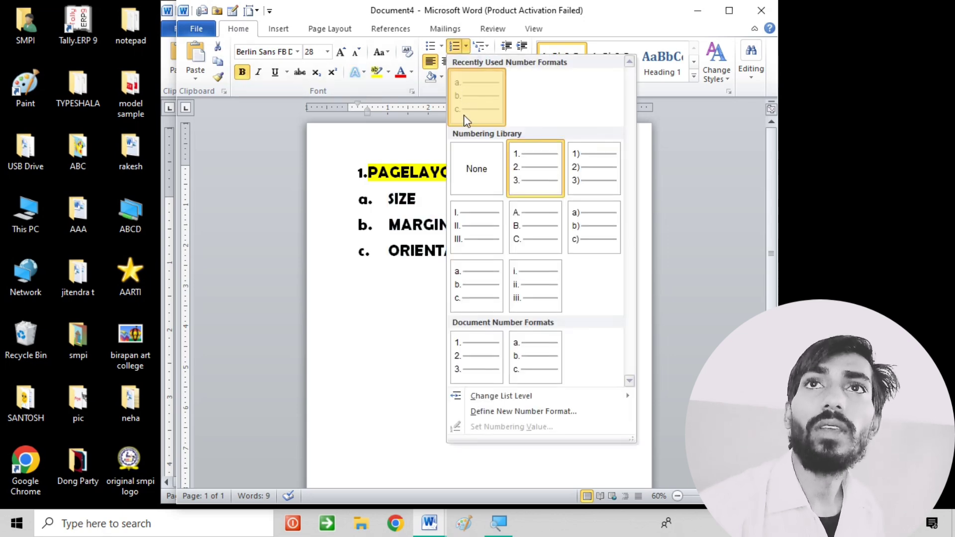
{"action": "left_click", "coordinate": [480, 98]}
{"action": "left_click", "coordinate": [509, 208]}
{"action": "left_click_drag", "start_coordinate": [498, 258], "coordinate": [333, 201]}
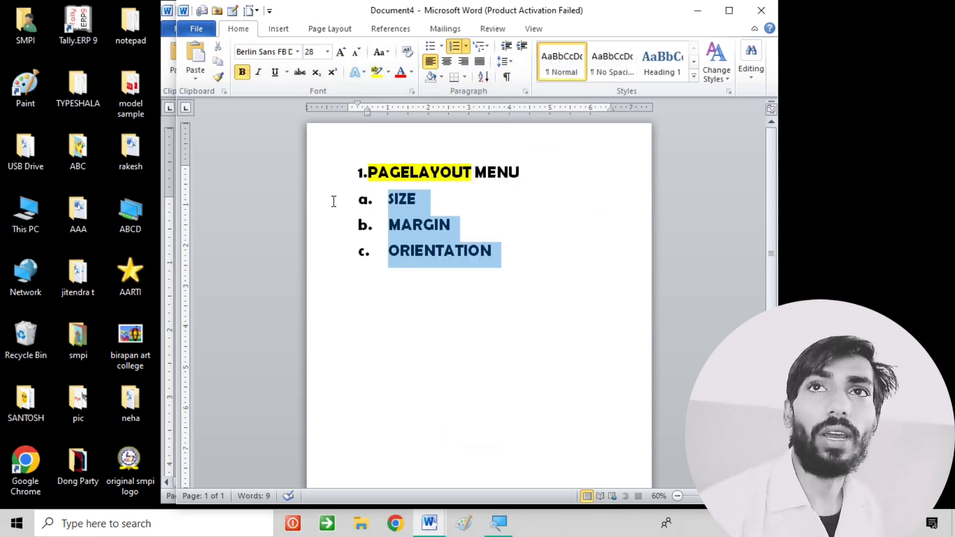
{"action": "left_click", "coordinate": [478, 311]}
- Add a fourth lettered item, d. COLUMN, below ORIENTATION
{"action": "left_click", "coordinate": [519, 254]}
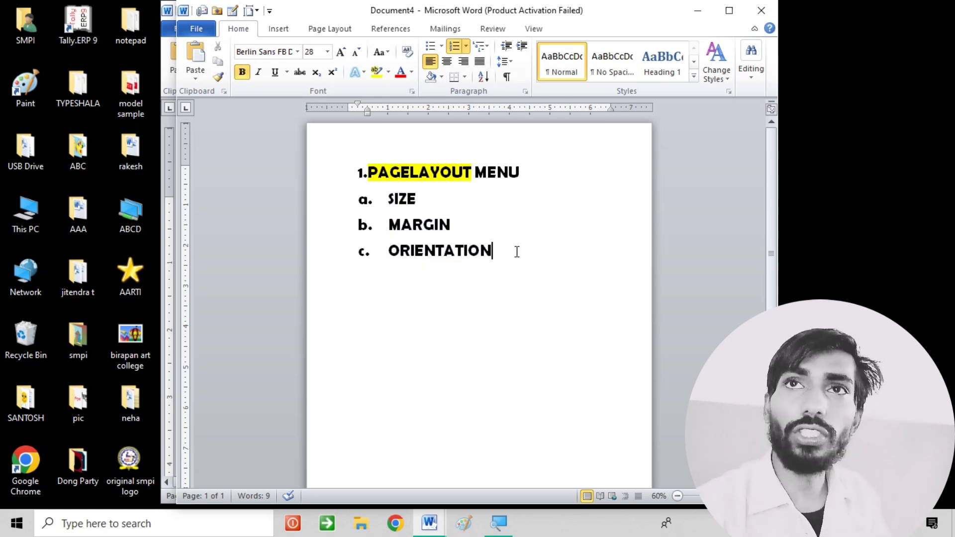
{"action": "key", "text": "Return"}
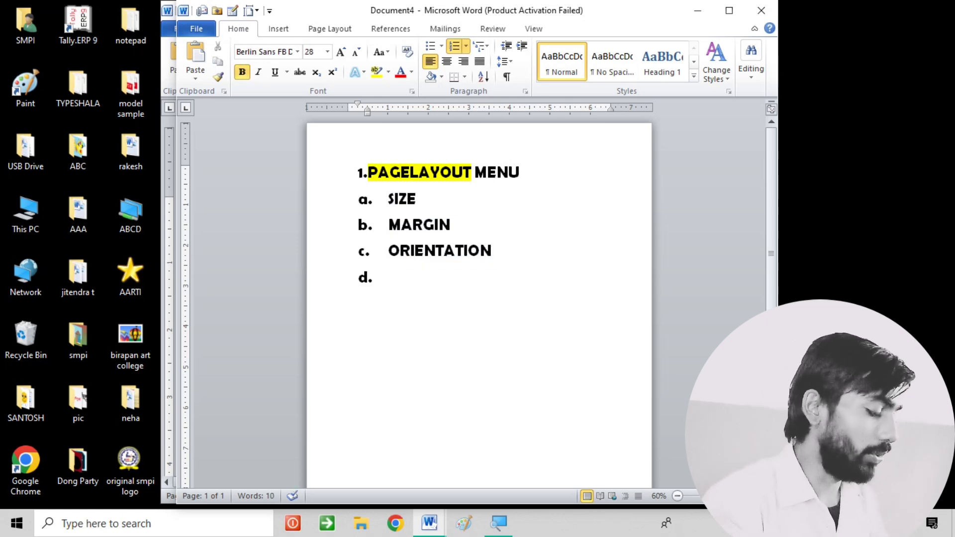
{"action": "type", "text": "COLUM"}
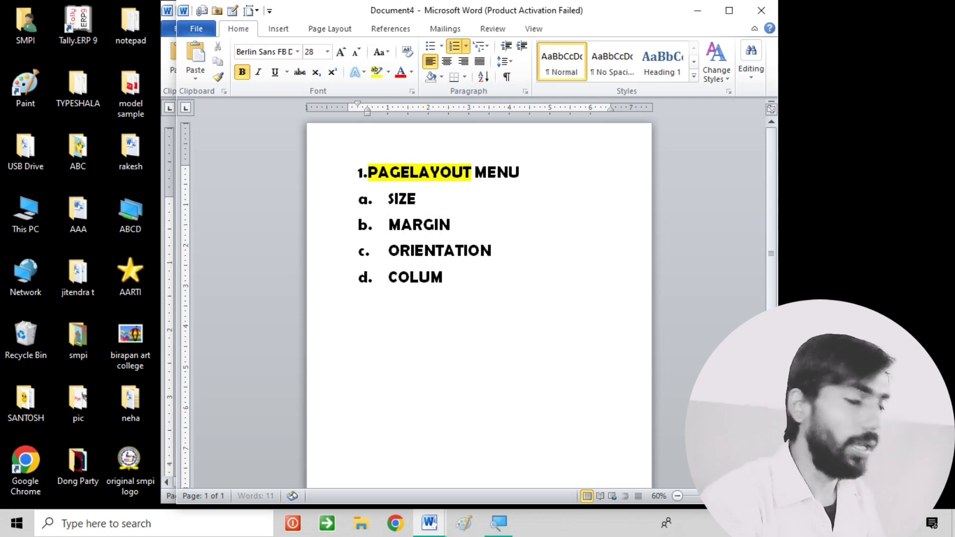
{"action": "type", "text": "N"}
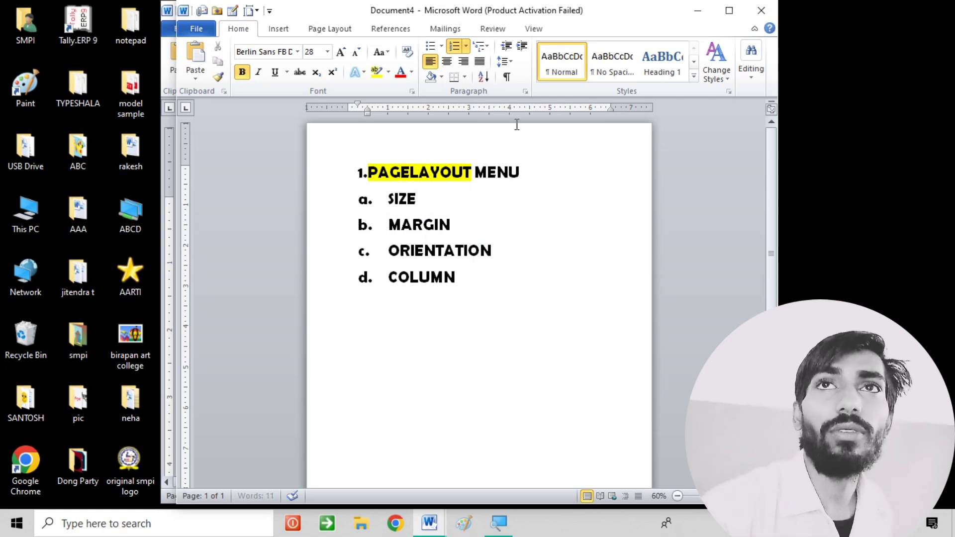
{"action": "double_click", "coordinate": [420, 200]}
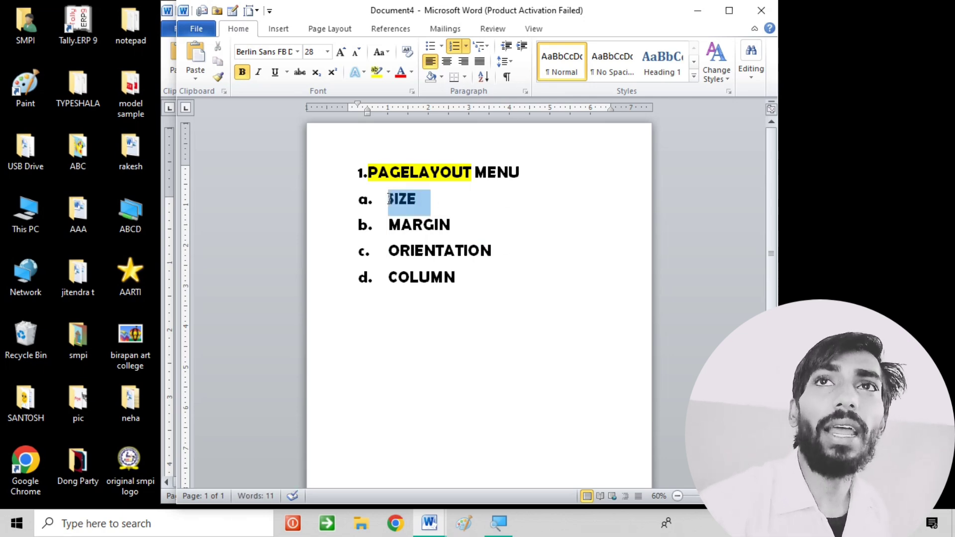
{"action": "left_click", "coordinate": [446, 201]}
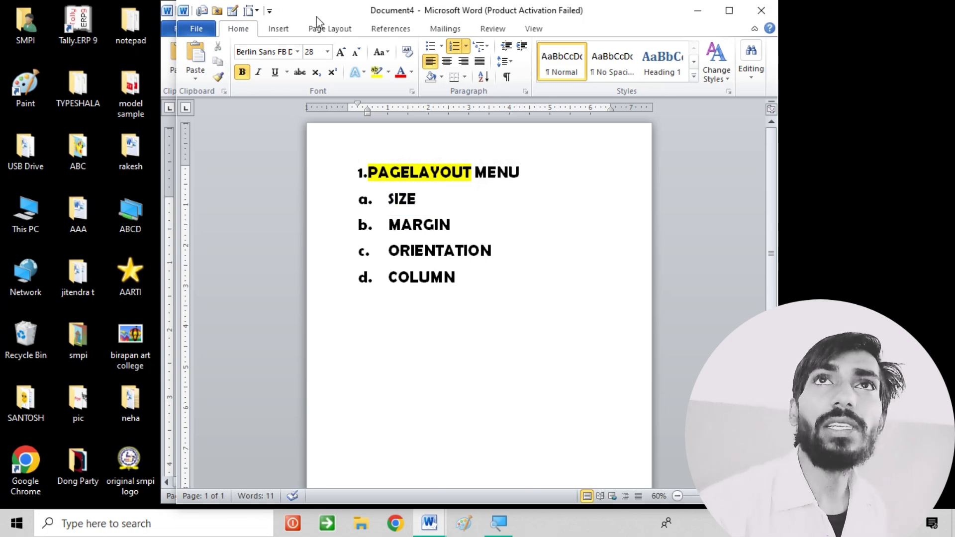
- Start a new maximized document and open Page Setup via Size > More Paper Sizes
{"action": "key", "text": "ctrl+n"}
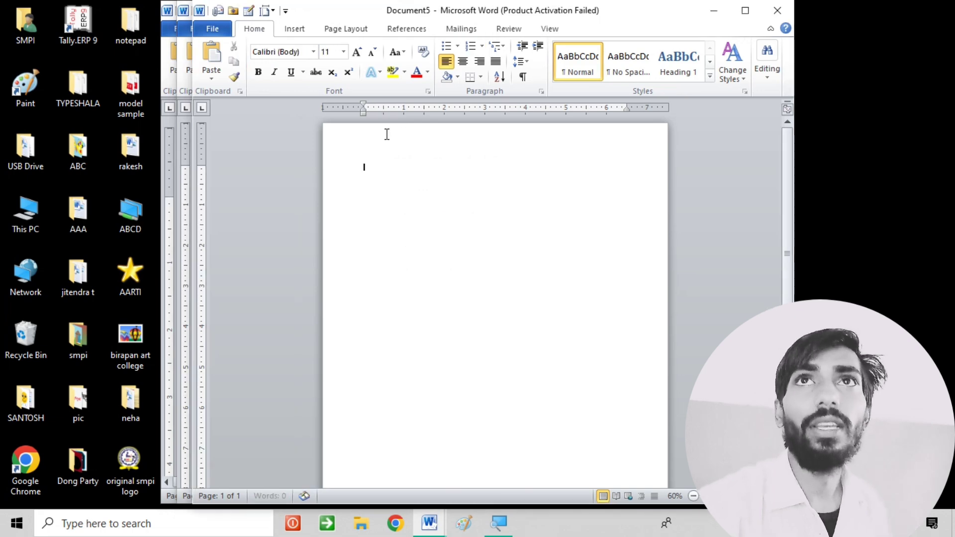
{"action": "left_click", "coordinate": [550, 30]}
{"action": "double_click", "coordinate": [562, 18]}
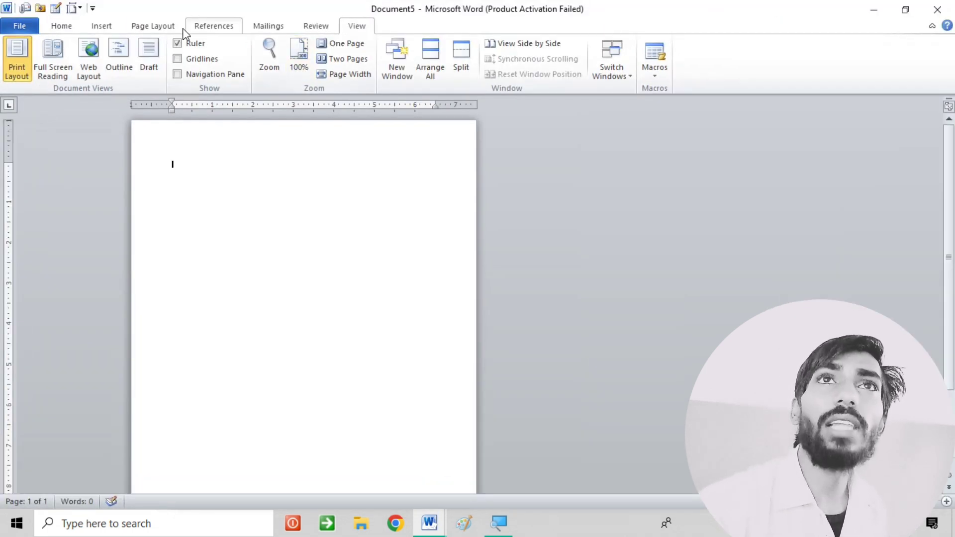
{"action": "left_click", "coordinate": [152, 26]}
{"action": "left_click", "coordinate": [185, 72]}
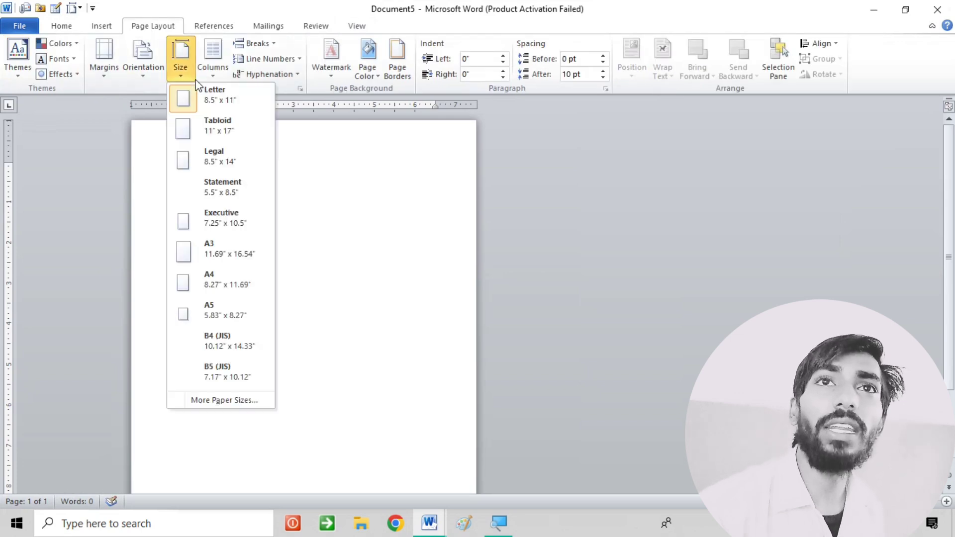
{"action": "left_click", "coordinate": [226, 401]}
- Enter a custom width of 3.5 and begin typing the 2.5 height
{"action": "left_click_drag", "start_coordinate": [400, 93], "coordinate": [422, 98]}
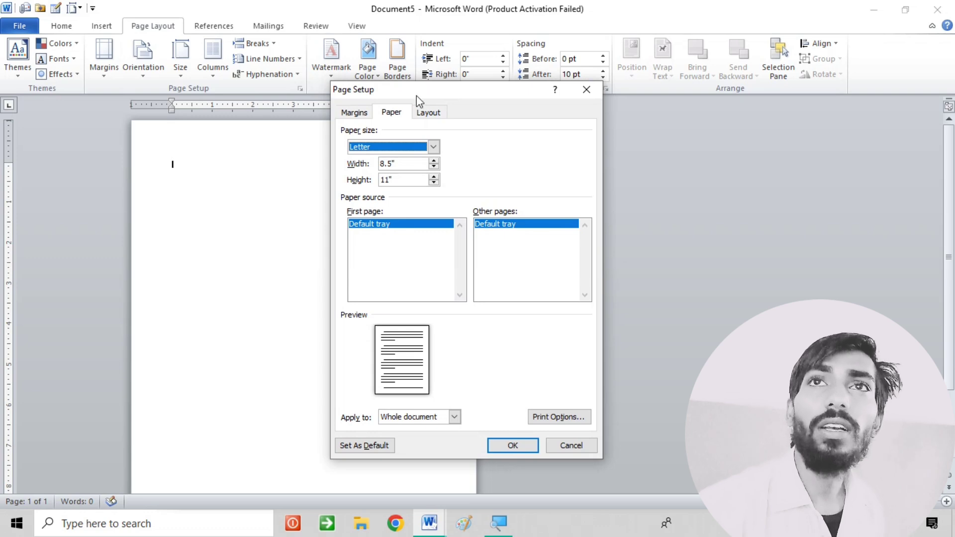
{"action": "double_click", "coordinate": [400, 163]}
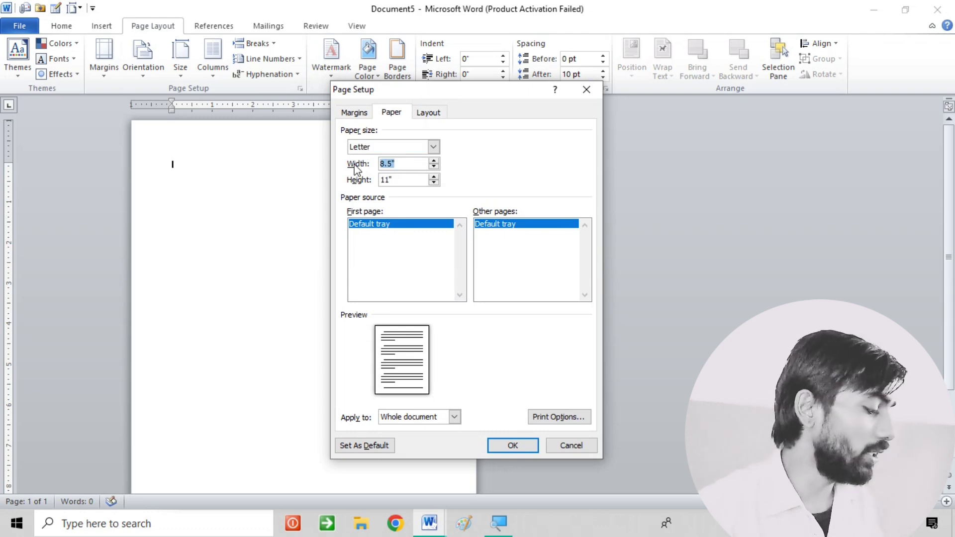
{"action": "type", "text": "3.5"}
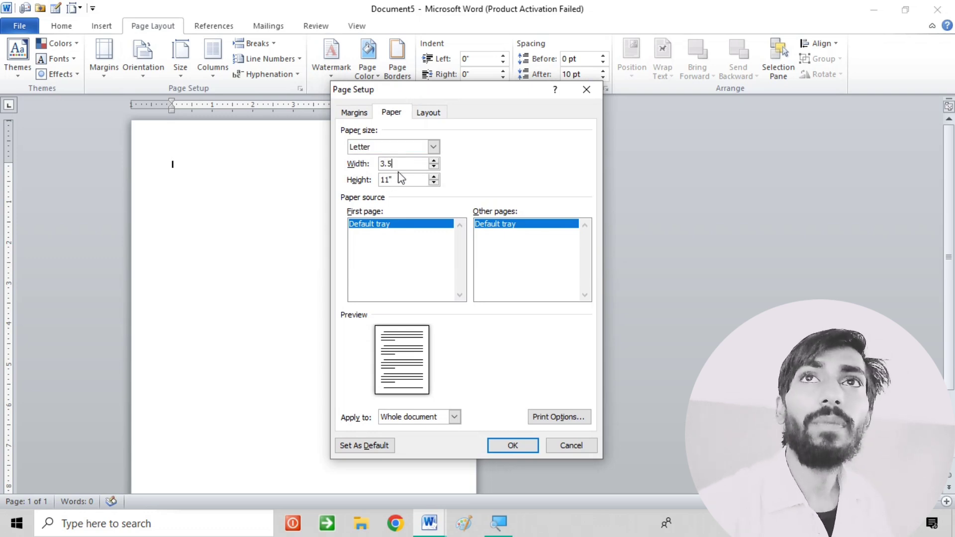
{"action": "key", "text": "Tab"}
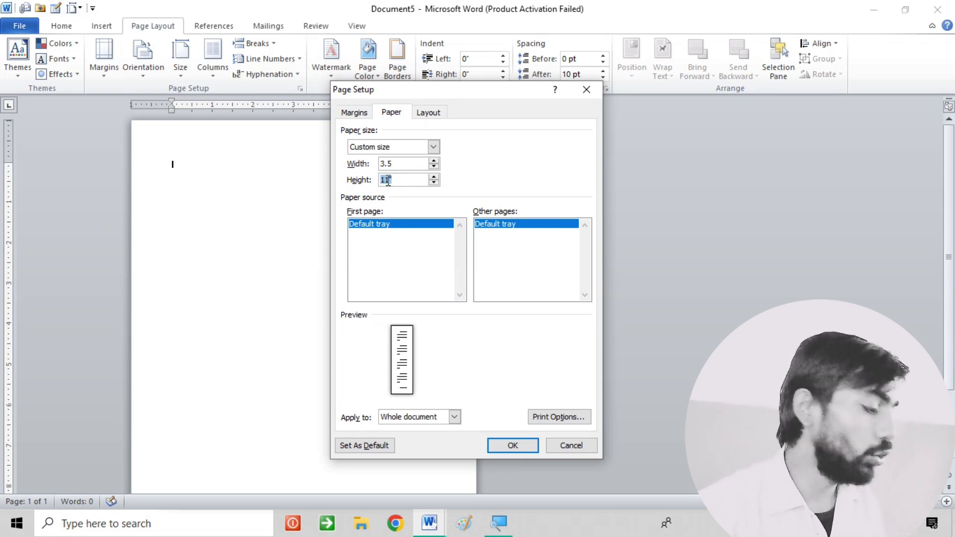
{"action": "type", "text": "2"}
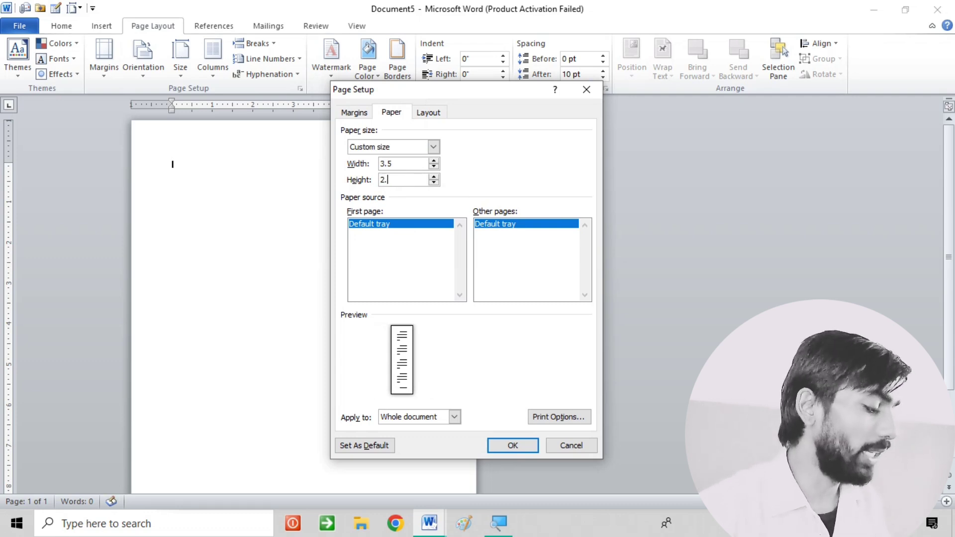
{"action": "type", "text": "."}
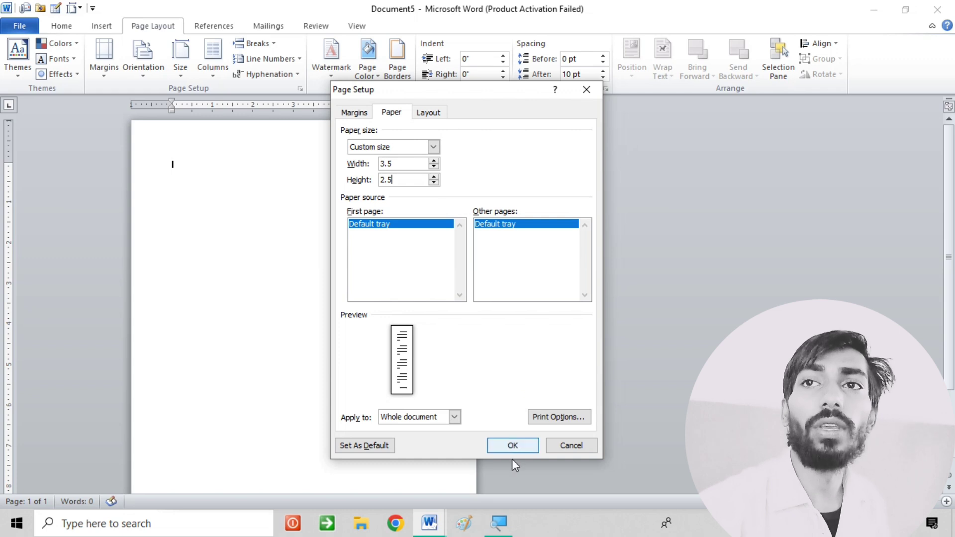
- Apply the 3.5" x 2.5" page size, zoom in, then type and delete test text GFCHJYF
{"action": "left_click", "coordinate": [512, 446]}
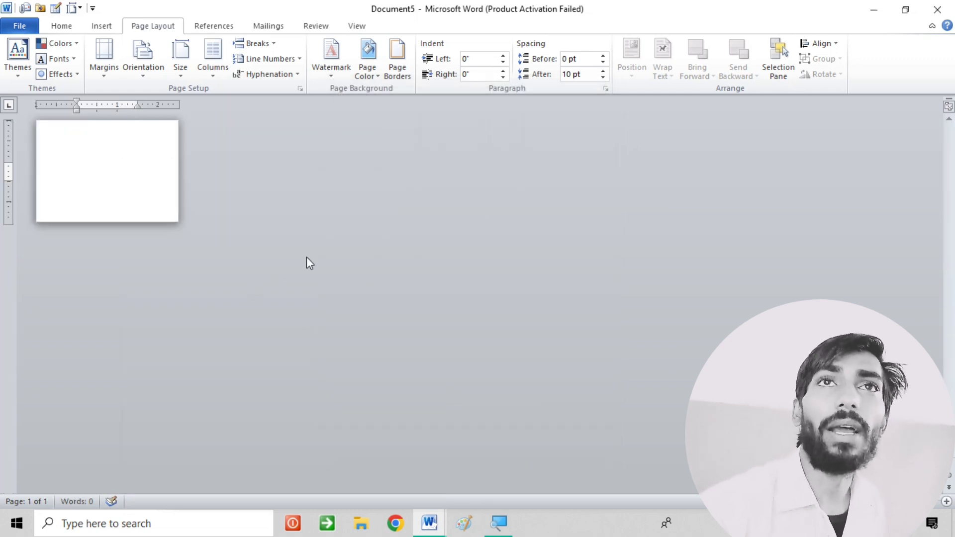
{"action": "scroll", "coordinate": [321, 253], "scroll_direction": "up", "scroll_amount": 5}
{"action": "scroll", "coordinate": [318, 252], "scroll_direction": "up", "scroll_amount": 4}
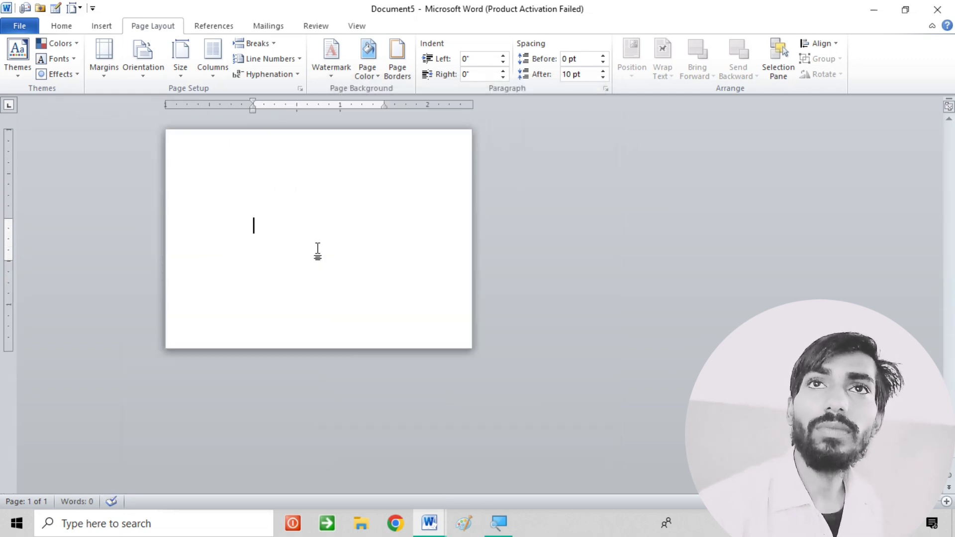
{"action": "scroll", "coordinate": [317, 252], "scroll_direction": "up", "scroll_amount": 3}
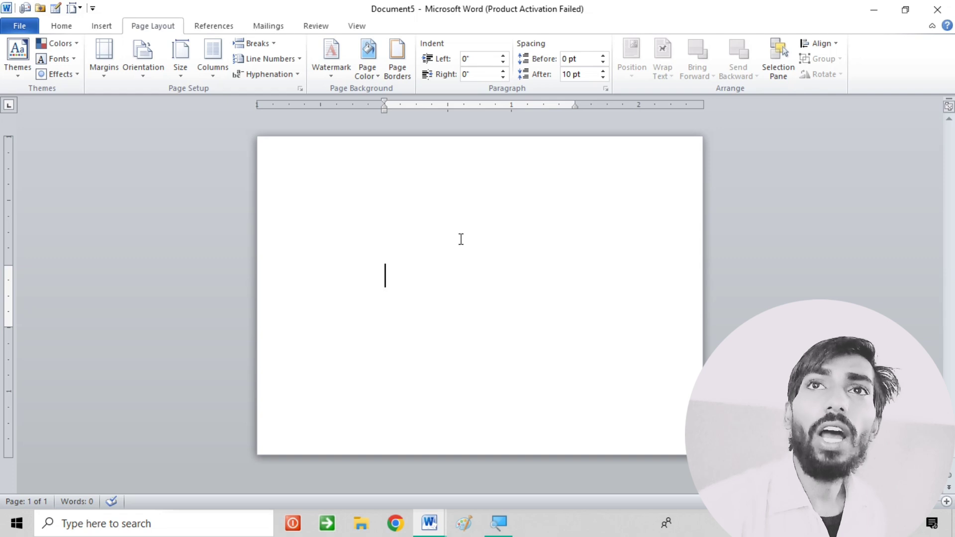
{"action": "type", "text": "GFCHJYF"}
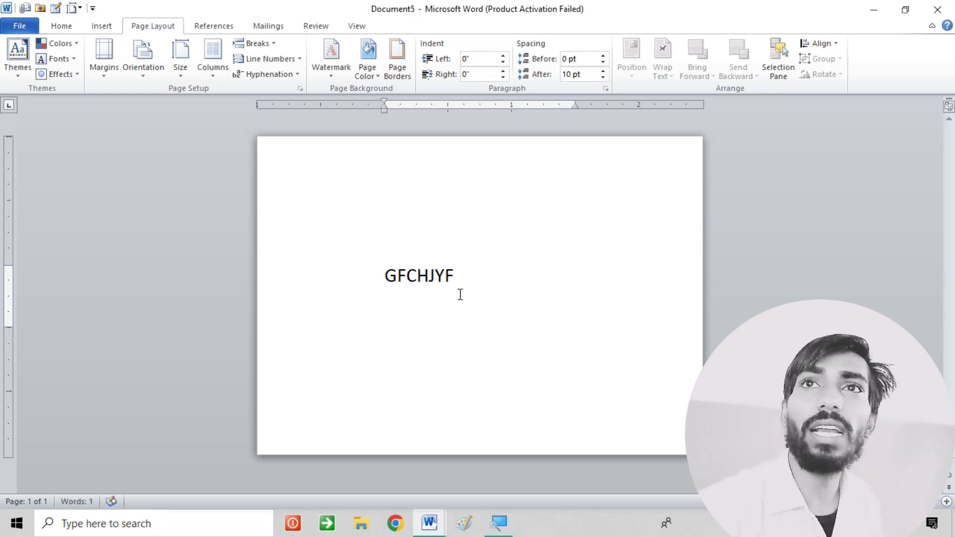
{"action": "left_click_drag", "start_coordinate": [460, 278], "coordinate": [333, 275]}
{"action": "key", "text": "BackSpace"}
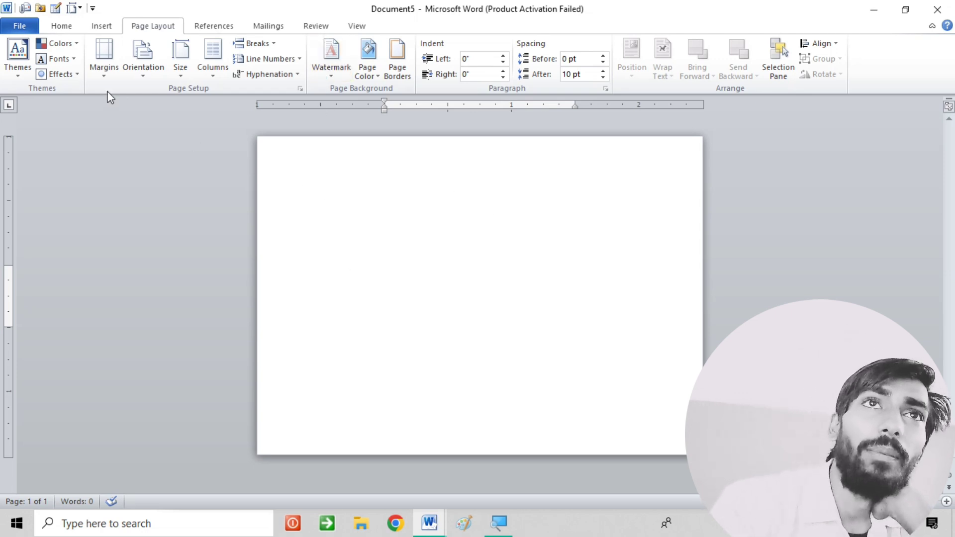
- Restore the Word window and browse the Page Setup dialog's Margins and Paper tabs
{"action": "left_click", "coordinate": [95, 79]}
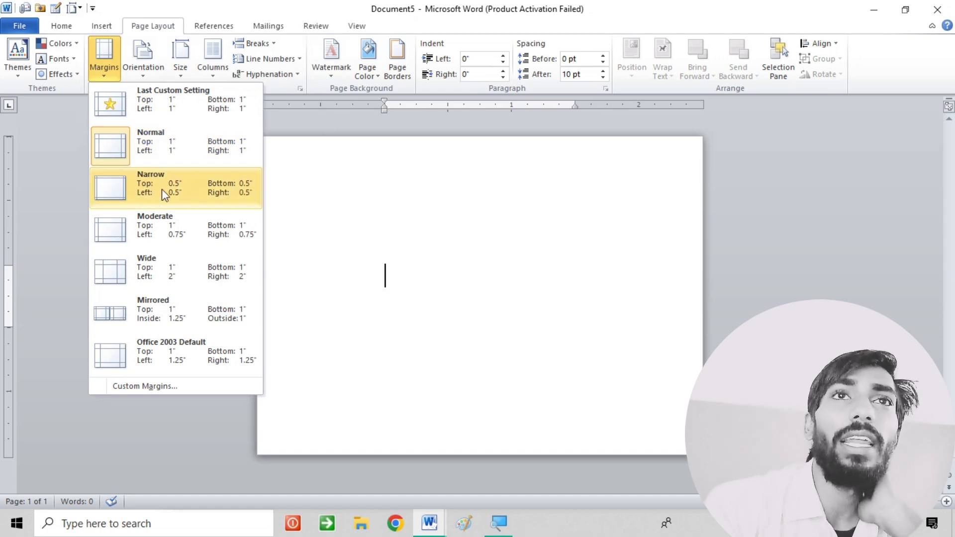
{"action": "left_click_drag", "start_coordinate": [277, 12], "coordinate": [451, 60]}
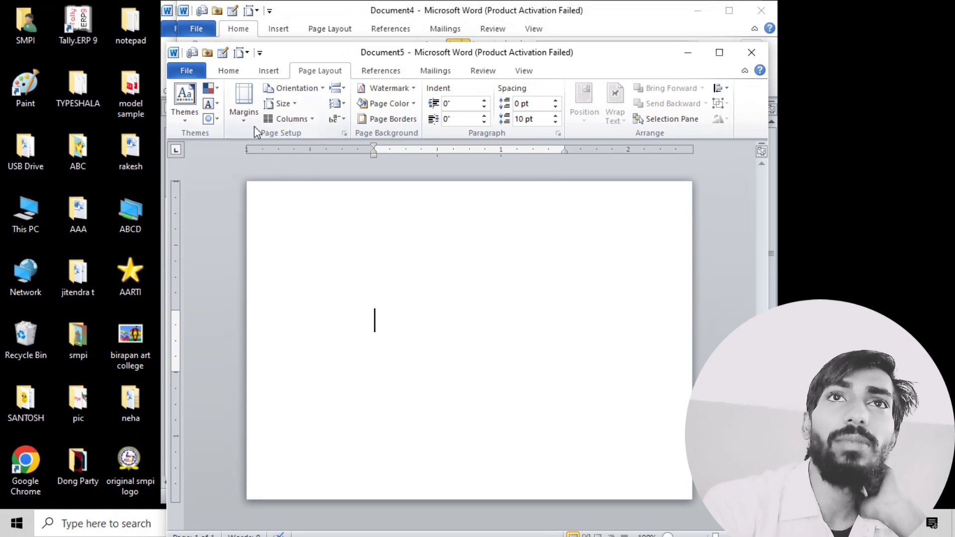
{"action": "left_click", "coordinate": [245, 112]}
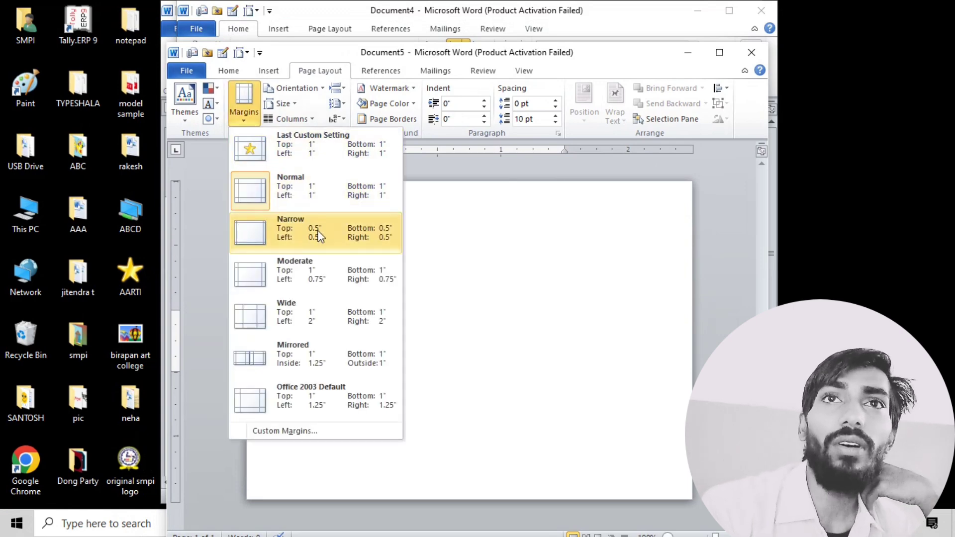
{"action": "left_click", "coordinate": [298, 431]}
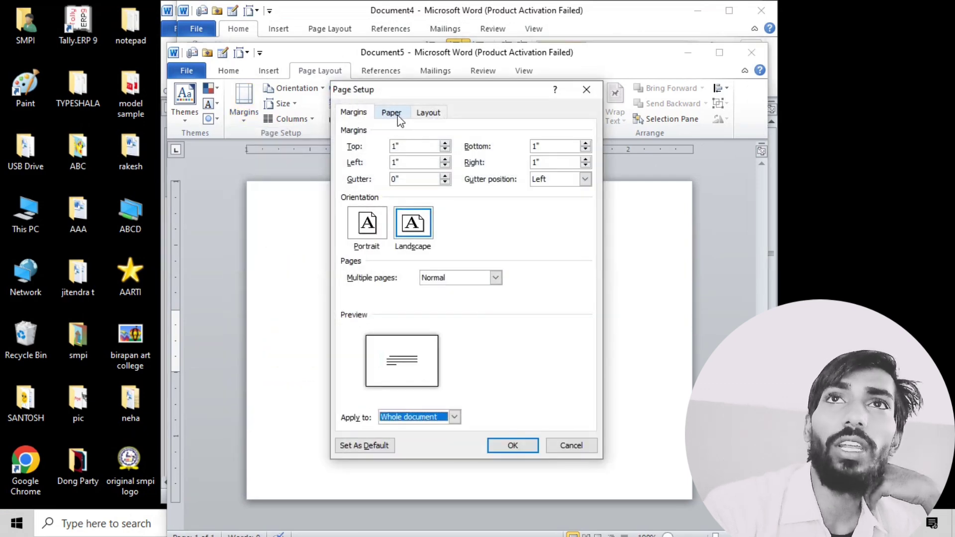
{"action": "left_click", "coordinate": [398, 119]}
{"action": "left_click", "coordinate": [365, 119]}
{"action": "left_click", "coordinate": [387, 118]}
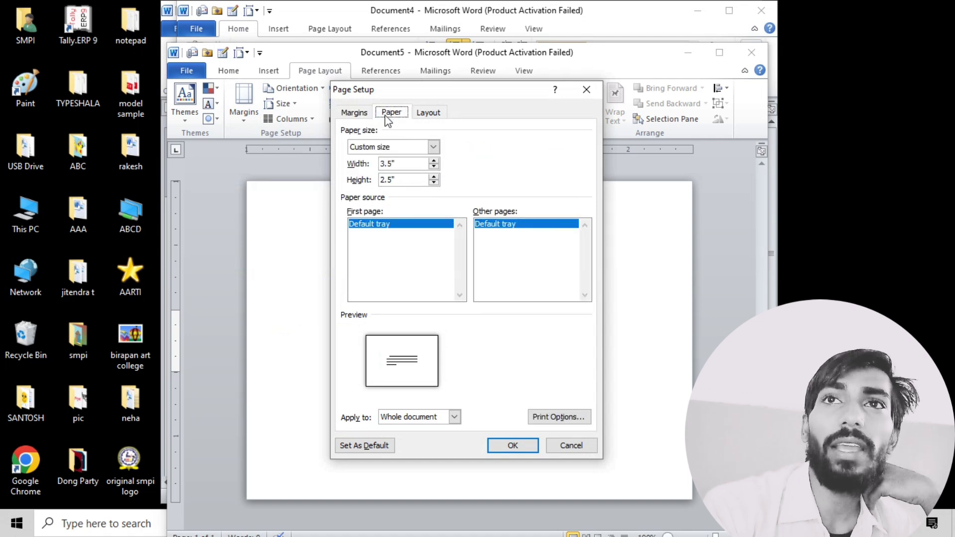
{"action": "left_click", "coordinate": [367, 112]}
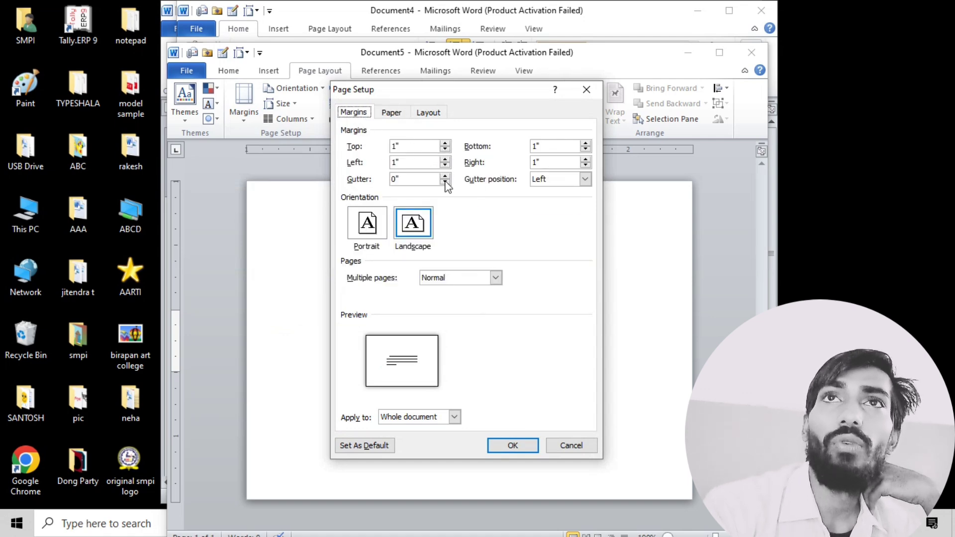
- Check the Layout tab, then apply the Narrow preset for 0.5-inch margins on all sides
{"action": "left_click", "coordinate": [420, 116]}
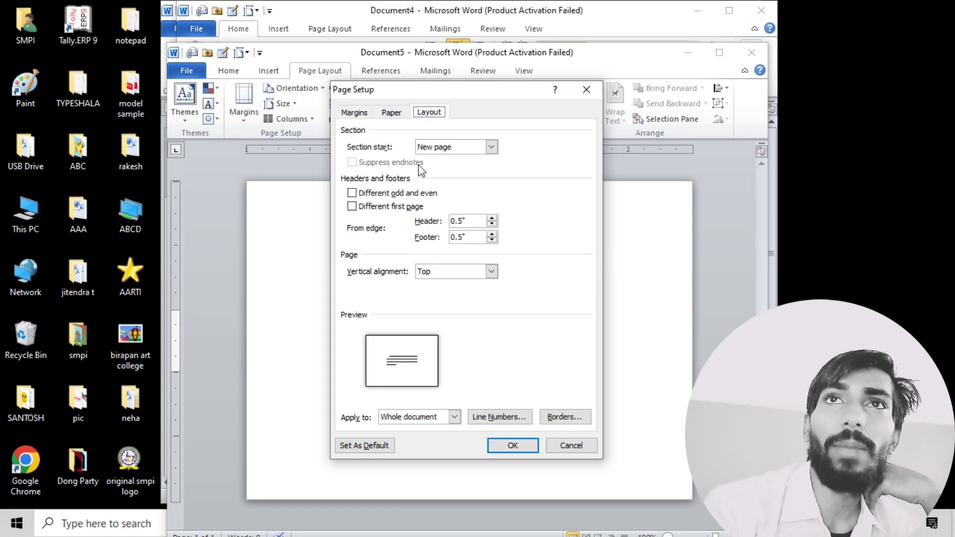
{"action": "left_click", "coordinate": [388, 117]}
{"action": "left_click", "coordinate": [361, 115]}
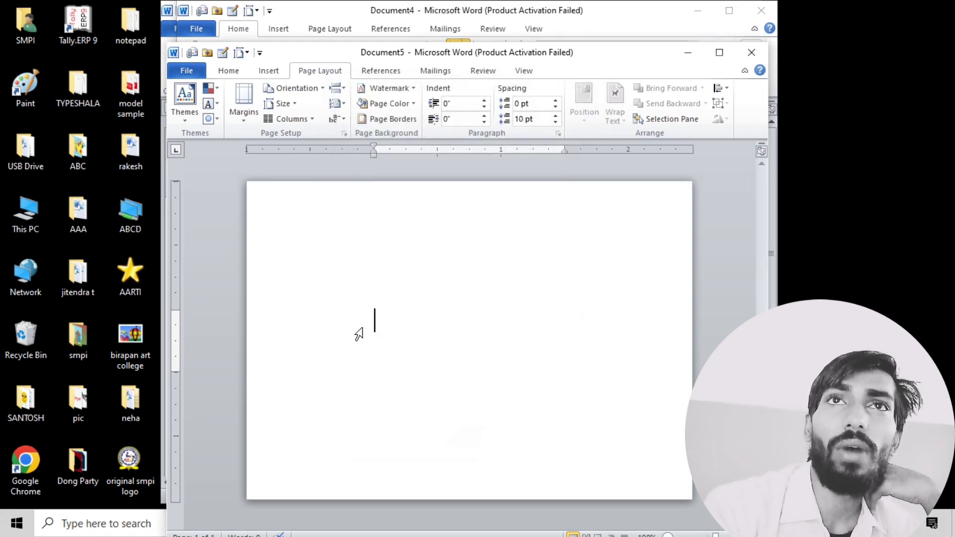
{"action": "left_click", "coordinate": [244, 102]}
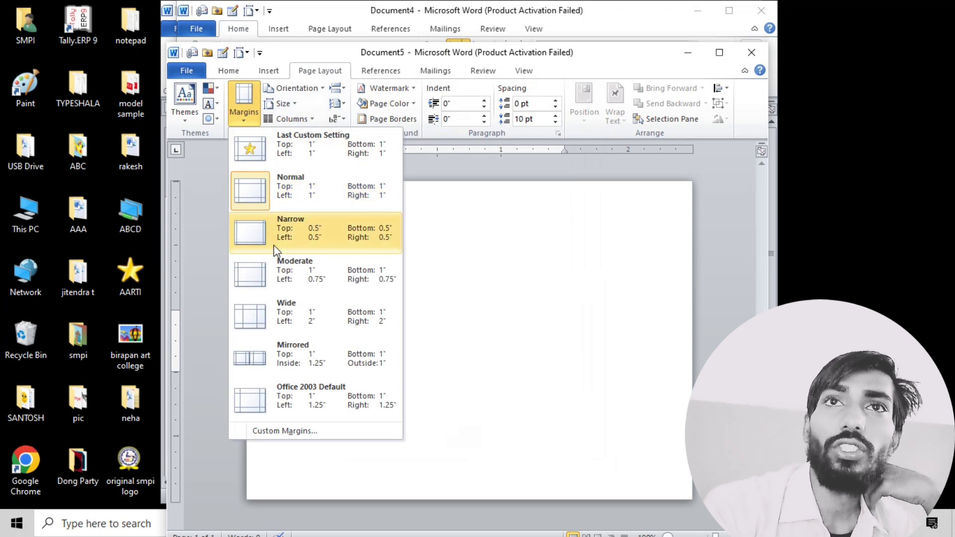
{"action": "left_click", "coordinate": [274, 245]}
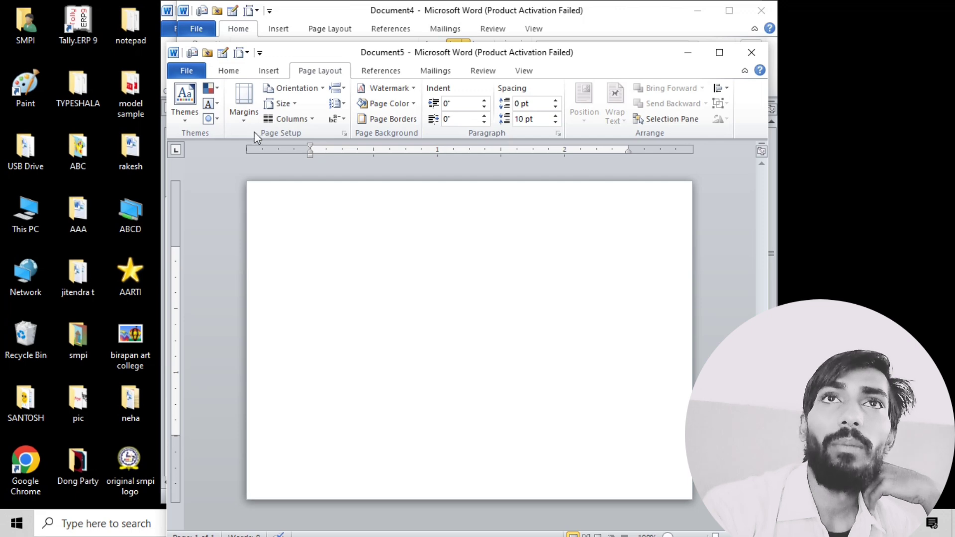
- Enter 0.2 inches for the top, bottom, right and left margins in Custom Margins
{"action": "left_click", "coordinate": [244, 105]}
{"action": "left_click", "coordinate": [312, 431]}
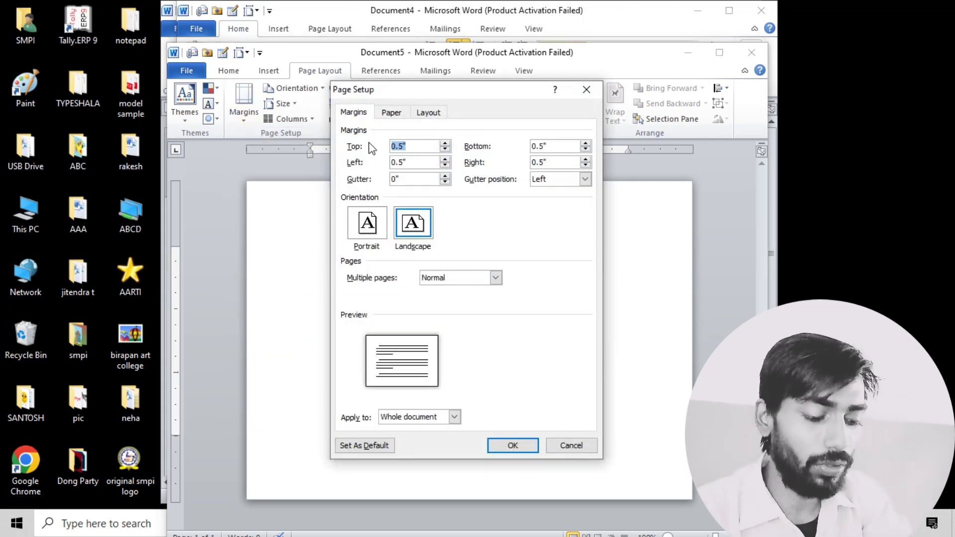
{"action": "type", "text": "0.2"}
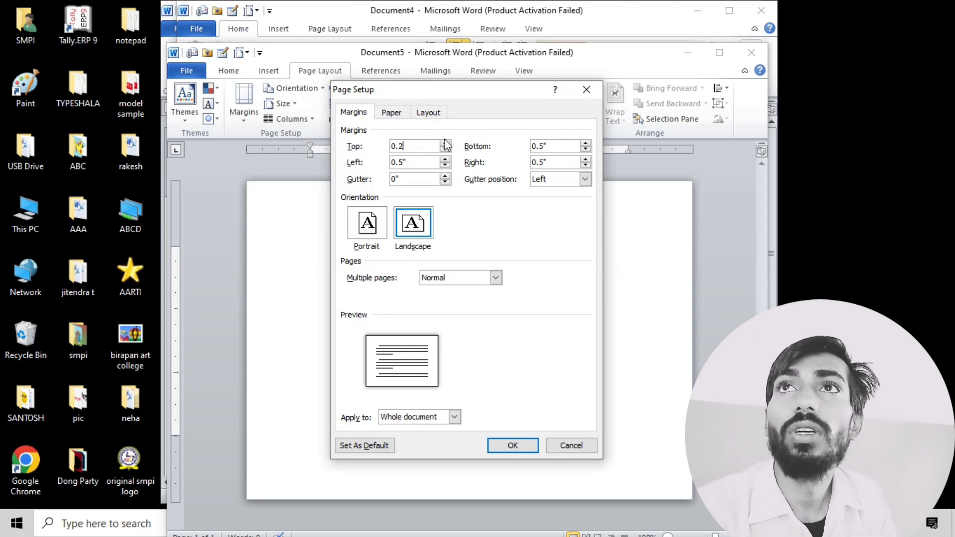
{"action": "double_click", "coordinate": [552, 149]}
{"action": "type", "text": "0."}
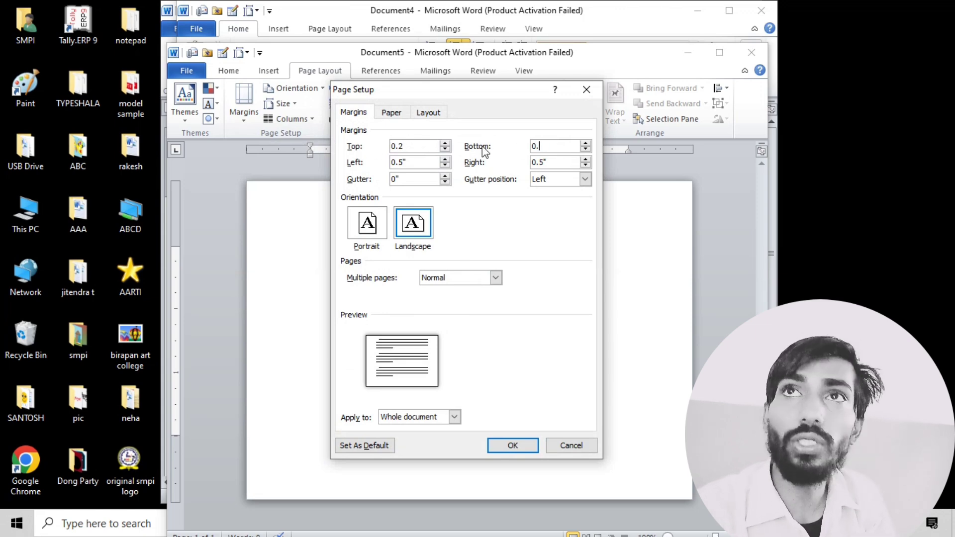
{"action": "left_click_drag", "start_coordinate": [546, 164], "coordinate": [530, 165]}
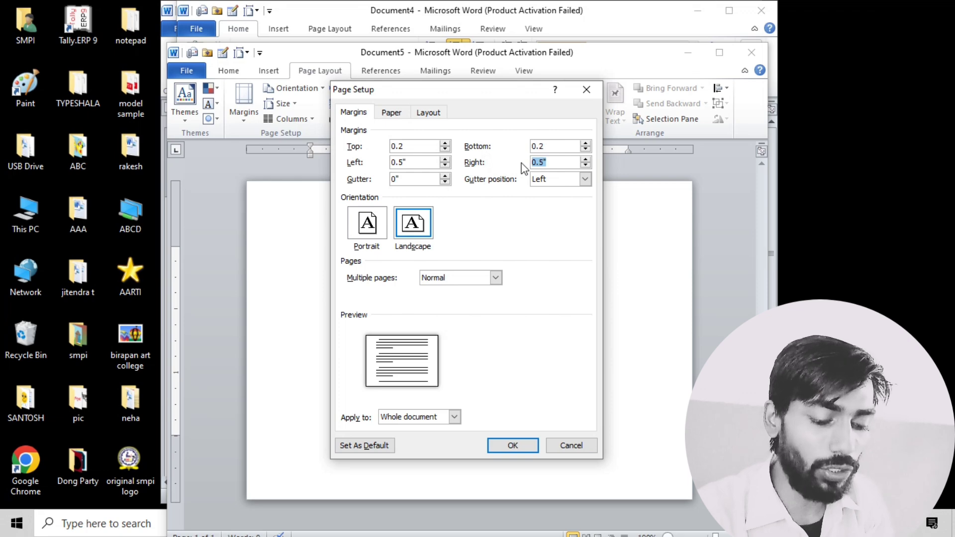
{"action": "type", "text": "0.2"}
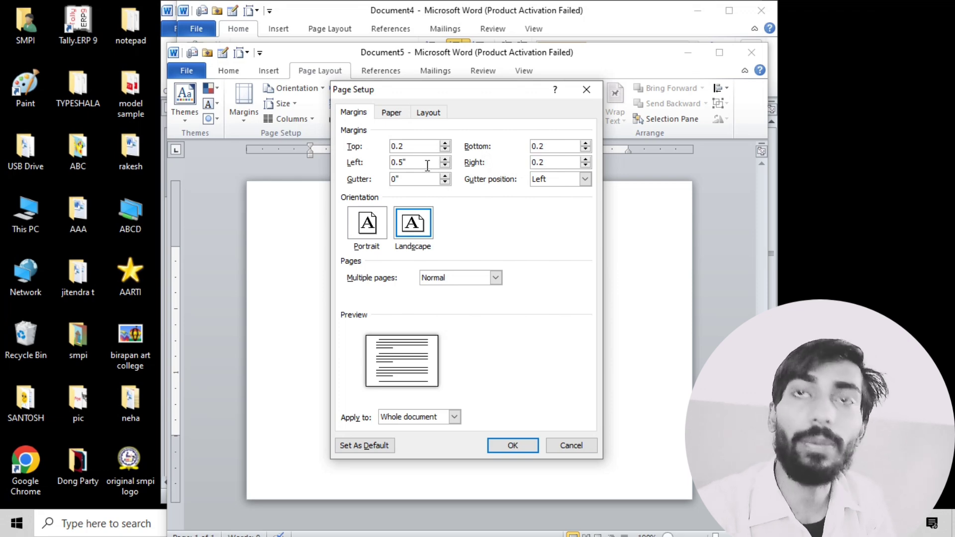
{"action": "left_click_drag", "start_coordinate": [428, 166], "coordinate": [339, 169]}
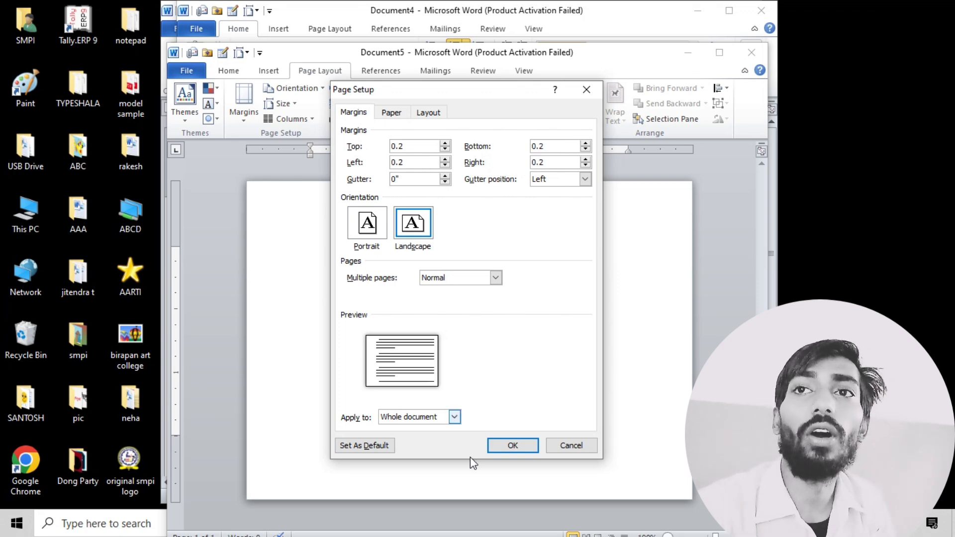
{"action": "left_click", "coordinate": [501, 446]}
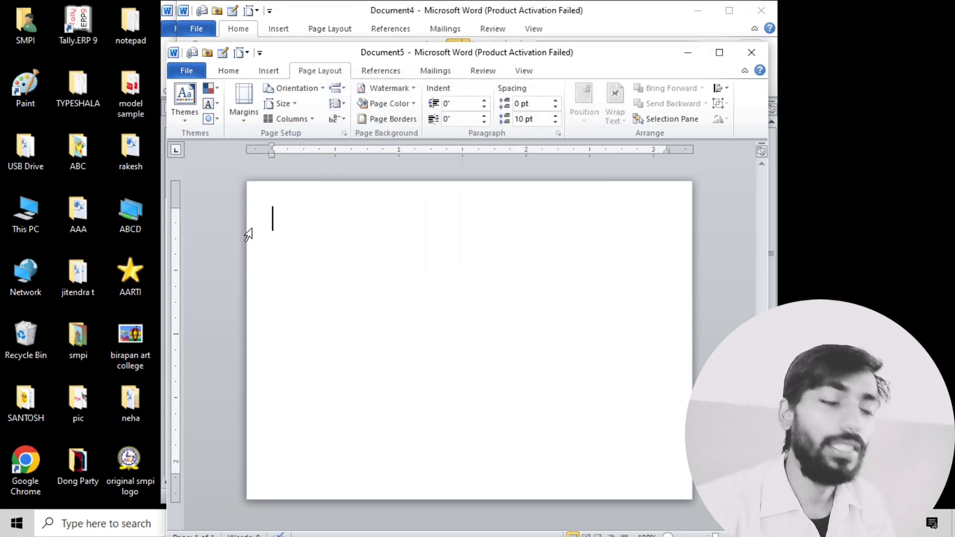
- Generate sample text with =RAND, shrink its font three steps, and justify it
{"action": "type", "text": "=R"}
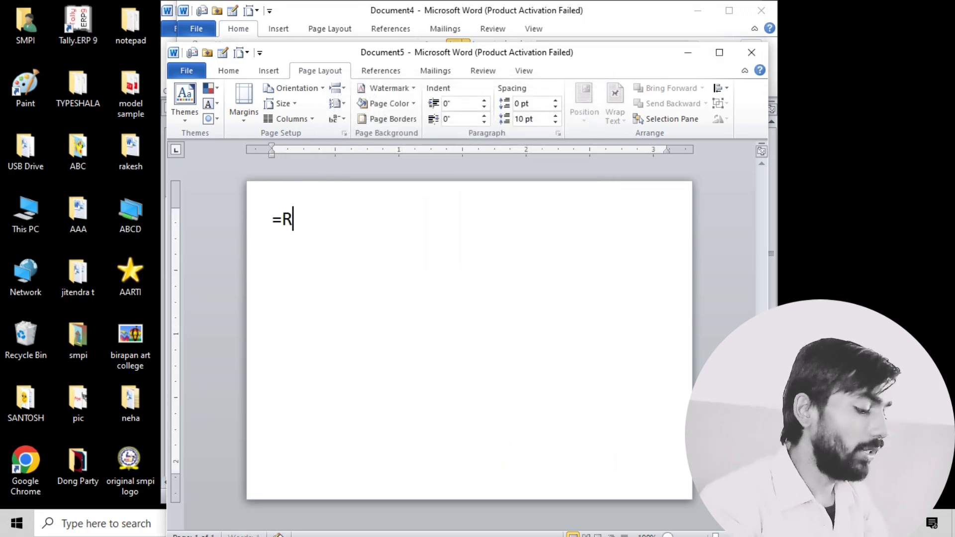
{"action": "type", "text": "AND("}
{"action": "key", "text": "Return"}
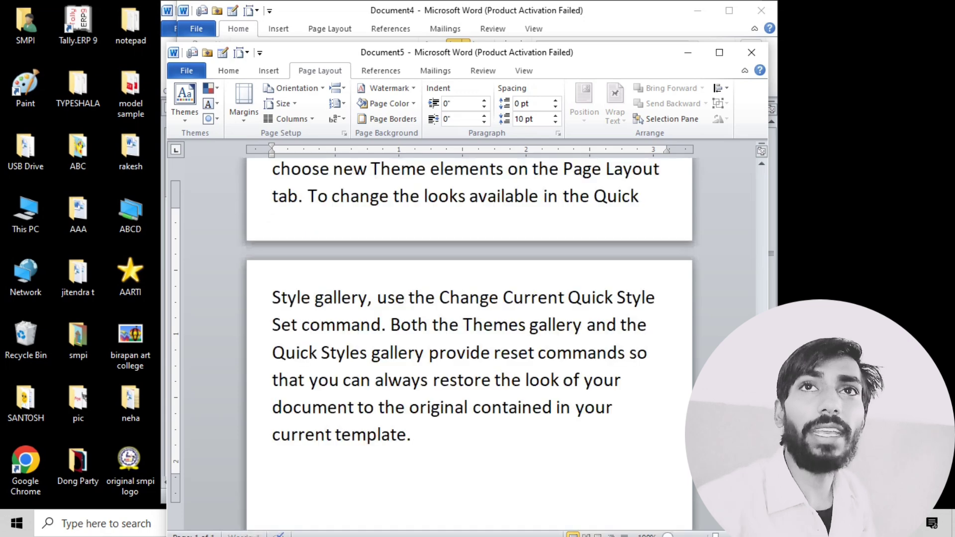
{"action": "key", "text": "ctrl+a"}
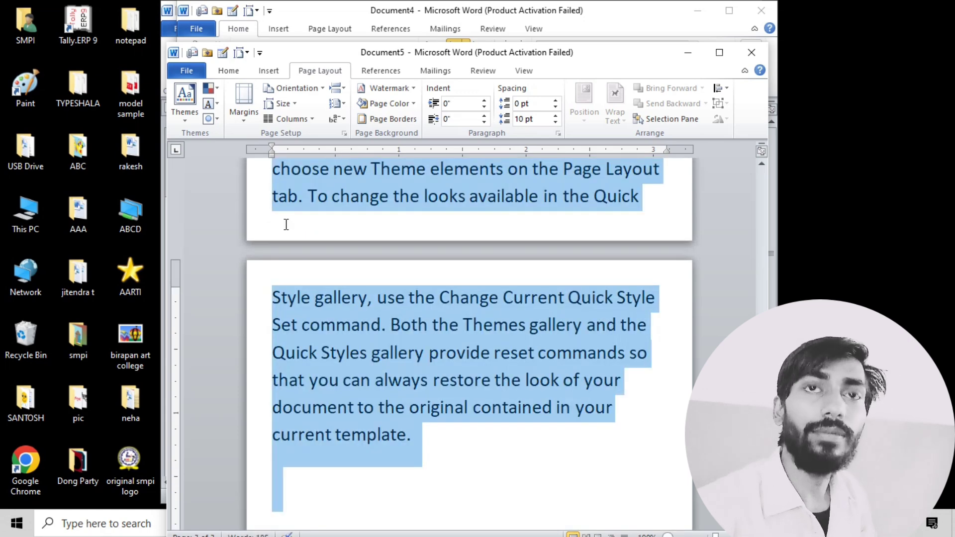
{"action": "key", "text": "ctrl+shift+comma"}
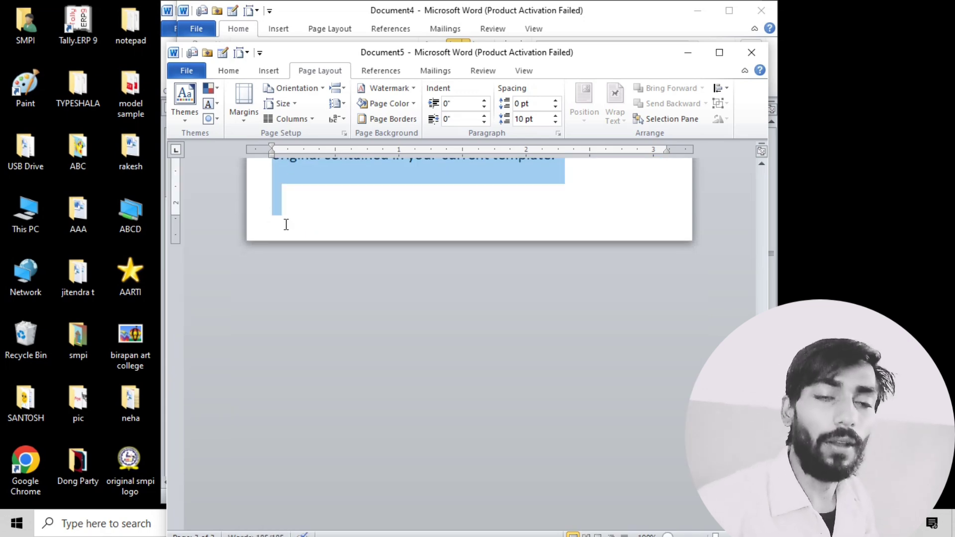
{"action": "scroll", "coordinate": [285, 224], "scroll_direction": "up", "scroll_amount": 5}
{"action": "scroll", "coordinate": [286, 224], "scroll_direction": "up", "scroll_amount": 1}
{"action": "scroll", "coordinate": [287, 224], "scroll_direction": "up", "scroll_amount": 3}
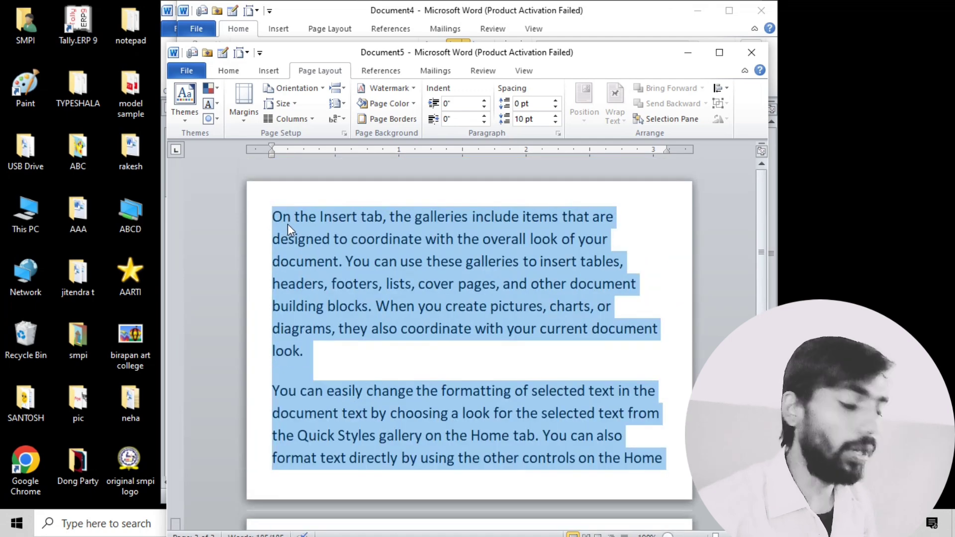
{"action": "key", "text": "ctrl+shift+comma"}
{"action": "key", "text": "ctrl+shift+comma"}
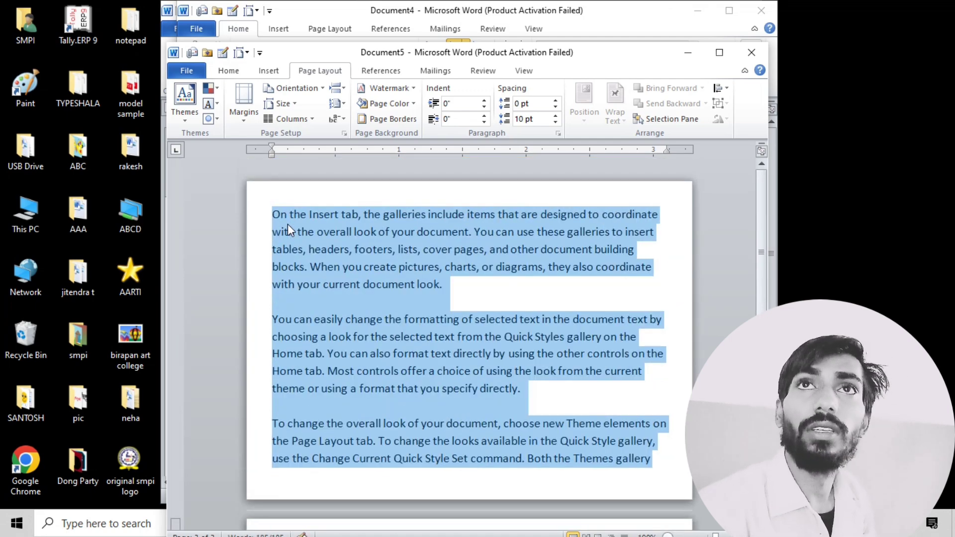
{"action": "key", "text": "ctrl+shift+comma"}
{"action": "key", "text": "ctrl+shift+comma"}
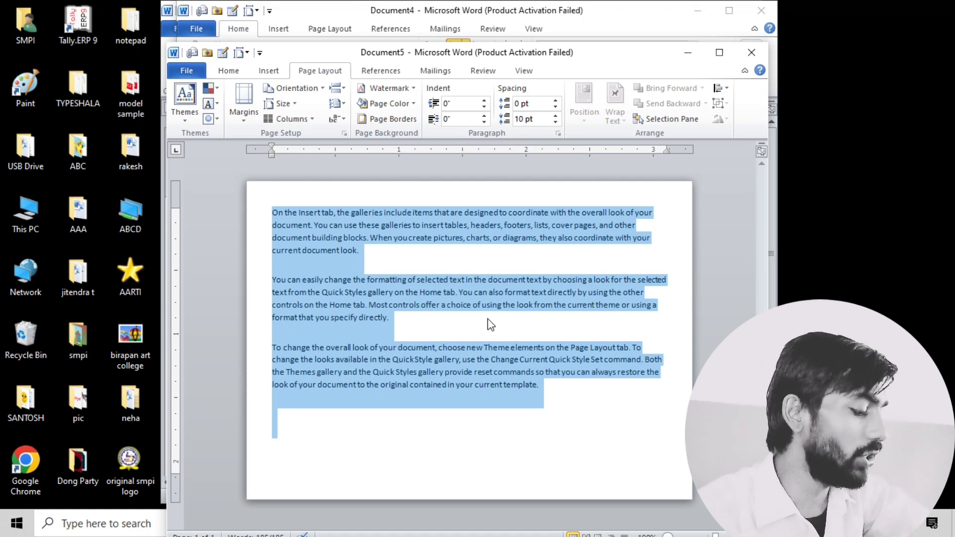
{"action": "key", "text": "ctrl+j"}
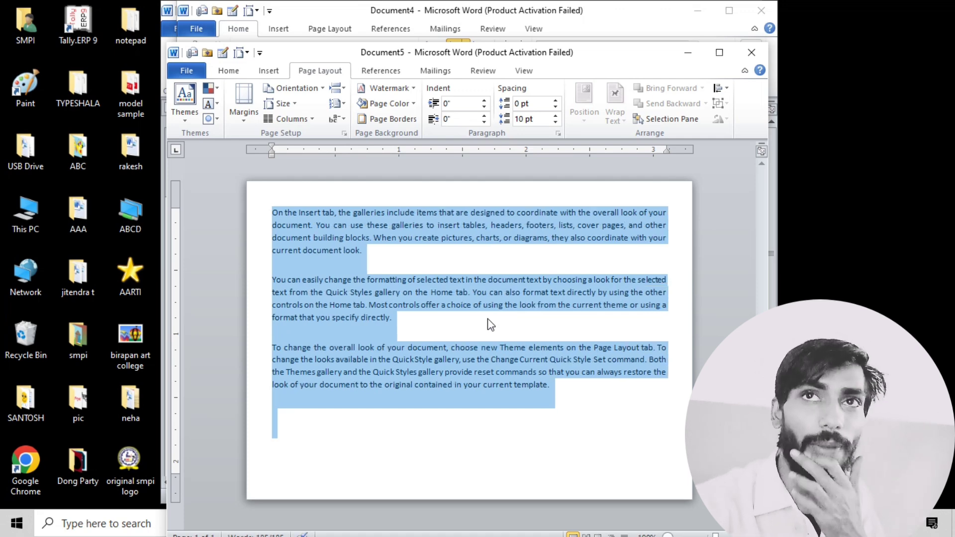
- Delete all the sample text after its first line
{"action": "left_click", "coordinate": [487, 265]}
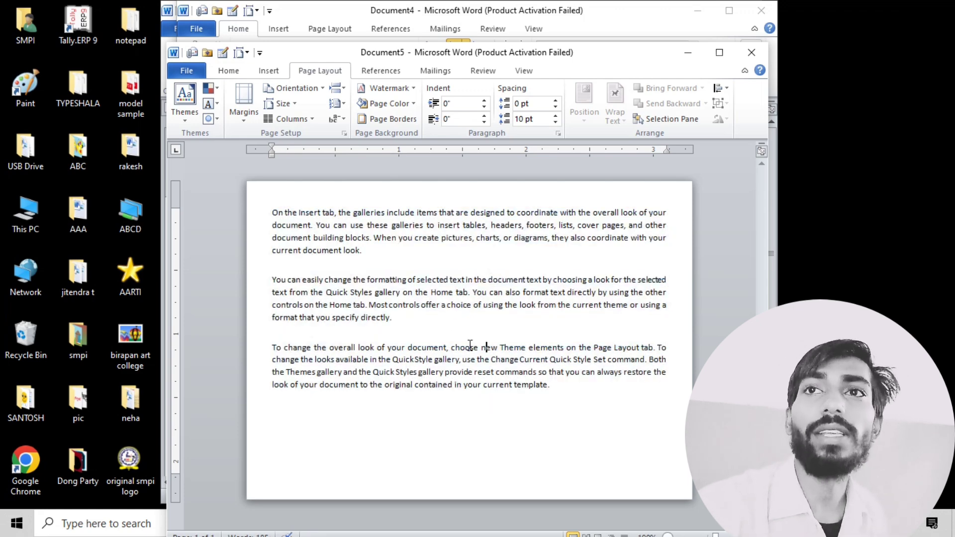
{"action": "left_click_drag", "start_coordinate": [559, 394], "coordinate": [264, 213]}
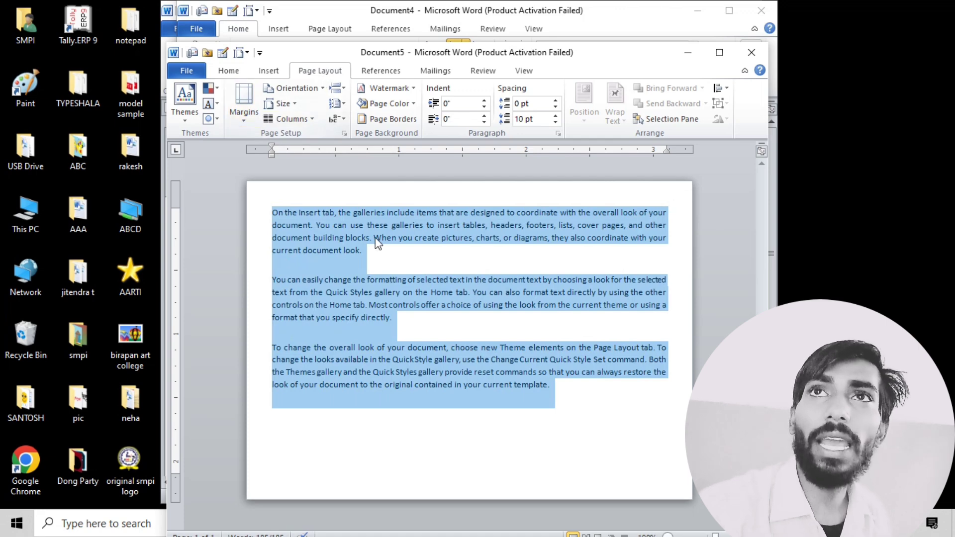
{"action": "left_click", "coordinate": [508, 327]}
{"action": "left_click_drag", "start_coordinate": [600, 397], "coordinate": [153, 233]}
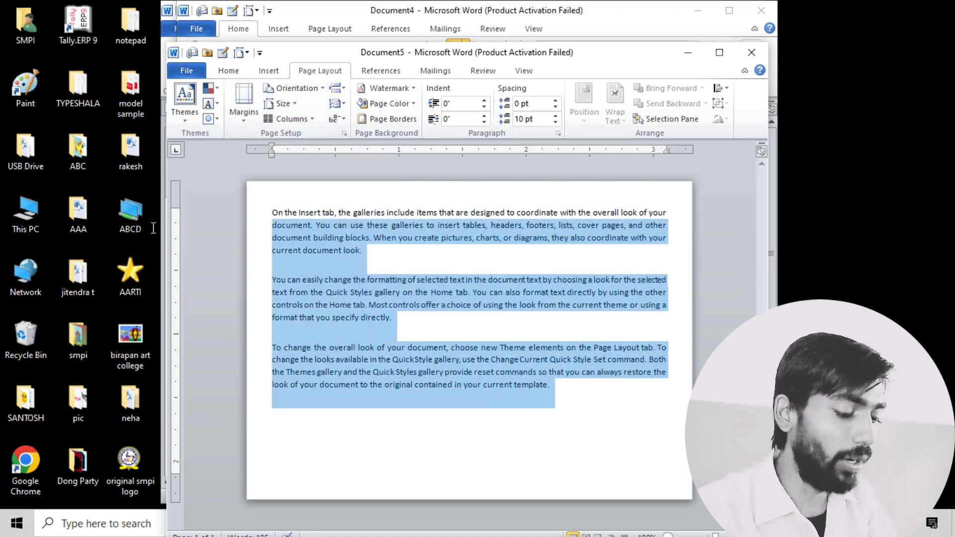
{"action": "key", "text": "Delete"}
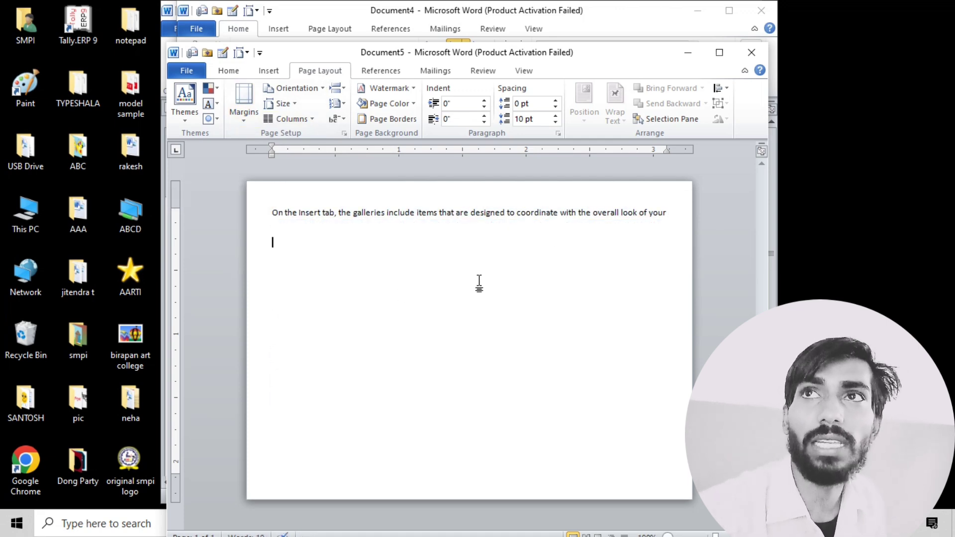
- Set the paper size to A4
{"action": "left_click_drag", "start_coordinate": [667, 212], "coordinate": [215, 215]}
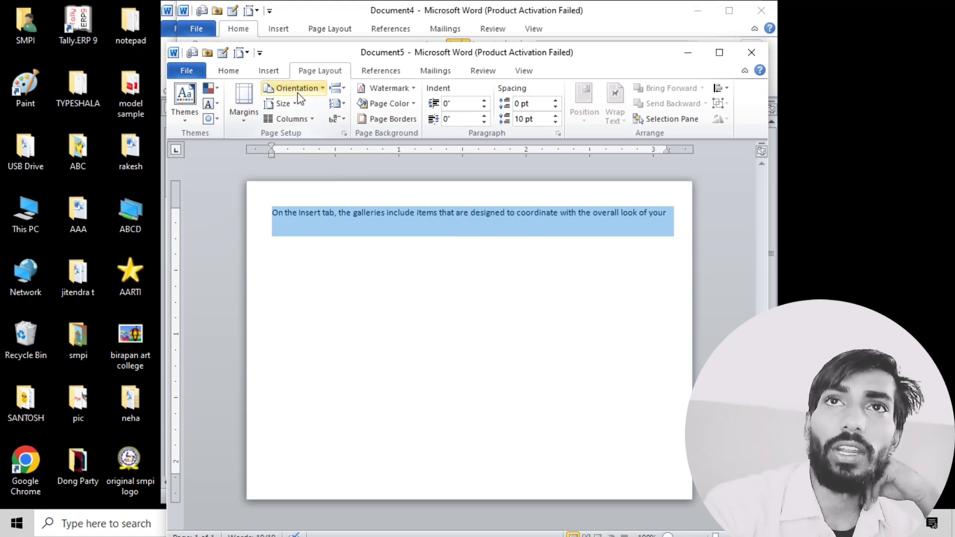
{"action": "left_click", "coordinate": [473, 345]}
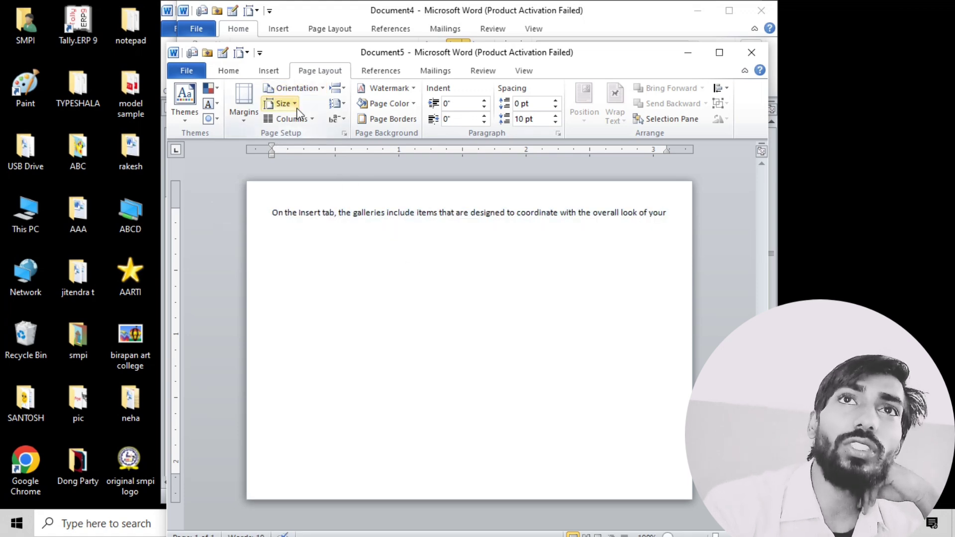
{"action": "left_click", "coordinate": [297, 111]}
{"action": "left_click", "coordinate": [320, 309]}
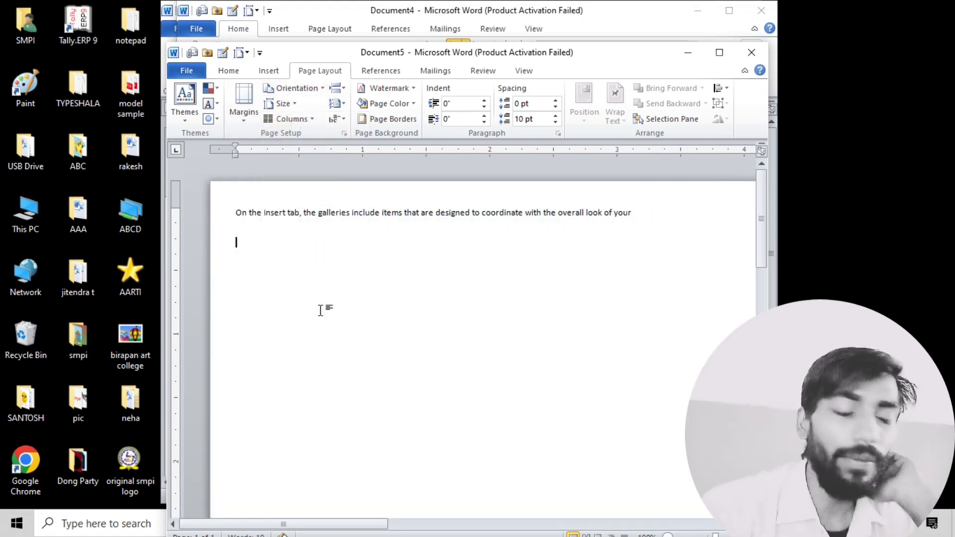
{"action": "scroll", "coordinate": [320, 309], "scroll_direction": "down", "scroll_amount": 2, "text": "ctrl"}
{"action": "scroll", "coordinate": [328, 308], "scroll_direction": "down", "scroll_amount": 2, "text": "ctrl"}
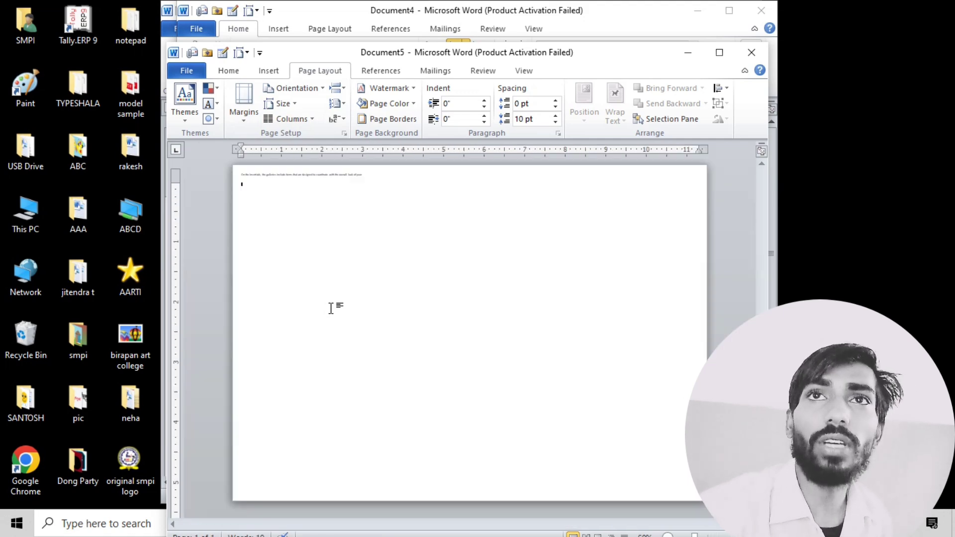
{"action": "scroll", "coordinate": [331, 308], "scroll_direction": "down", "scroll_amount": 2, "text": "ctrl"}
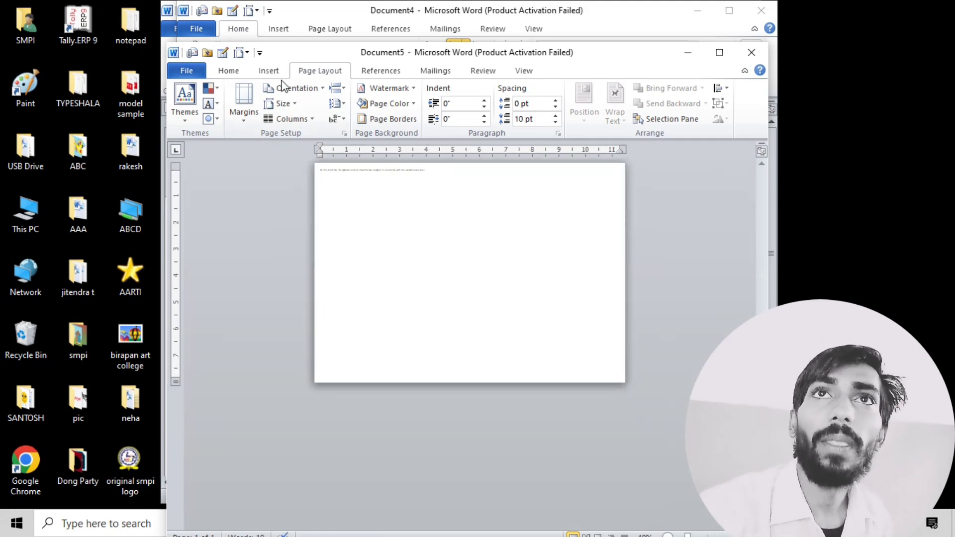
{"action": "left_click", "coordinate": [288, 118]}
{"action": "left_click", "coordinate": [284, 104]}
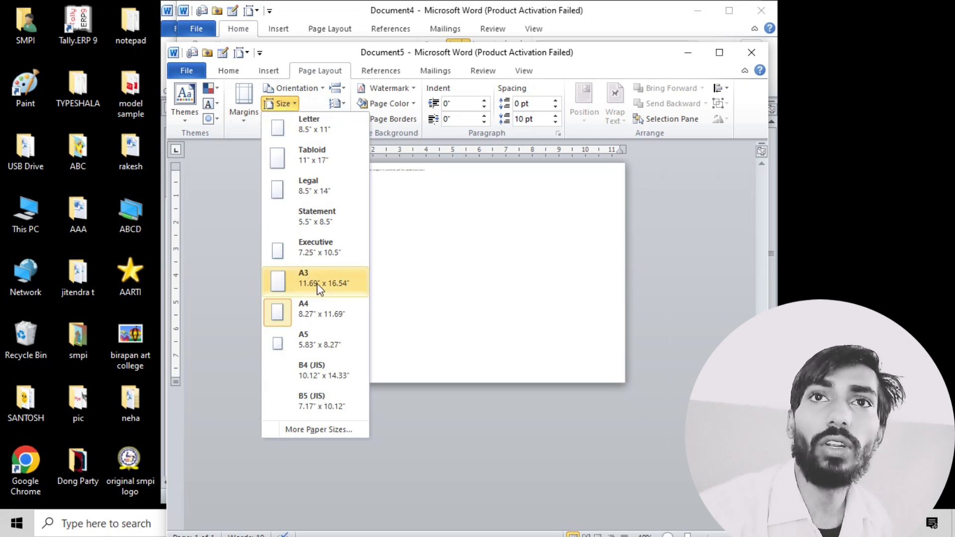
{"action": "left_click", "coordinate": [422, 303]}
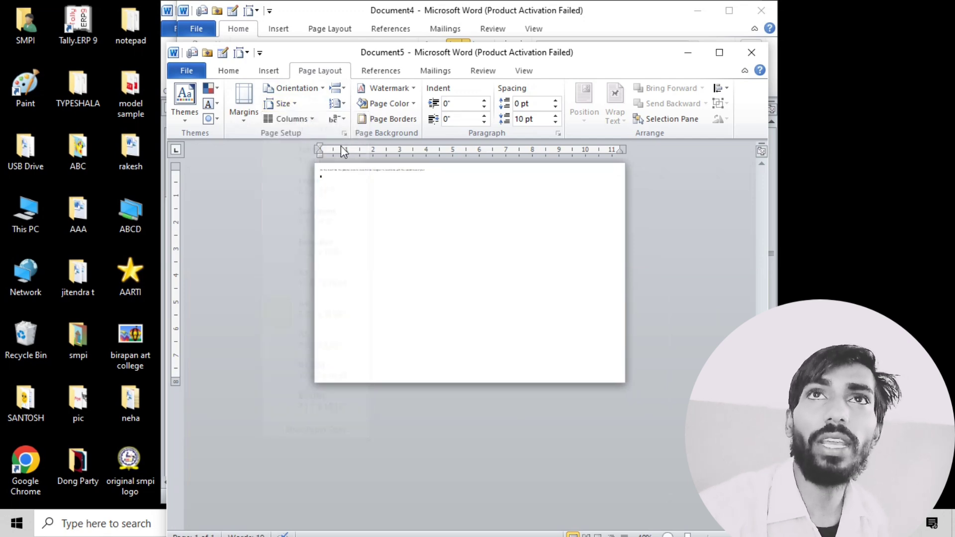
- Switch the page to portrait orientation and delete all the text
{"action": "left_click", "coordinate": [303, 87]}
{"action": "left_click", "coordinate": [303, 117]}
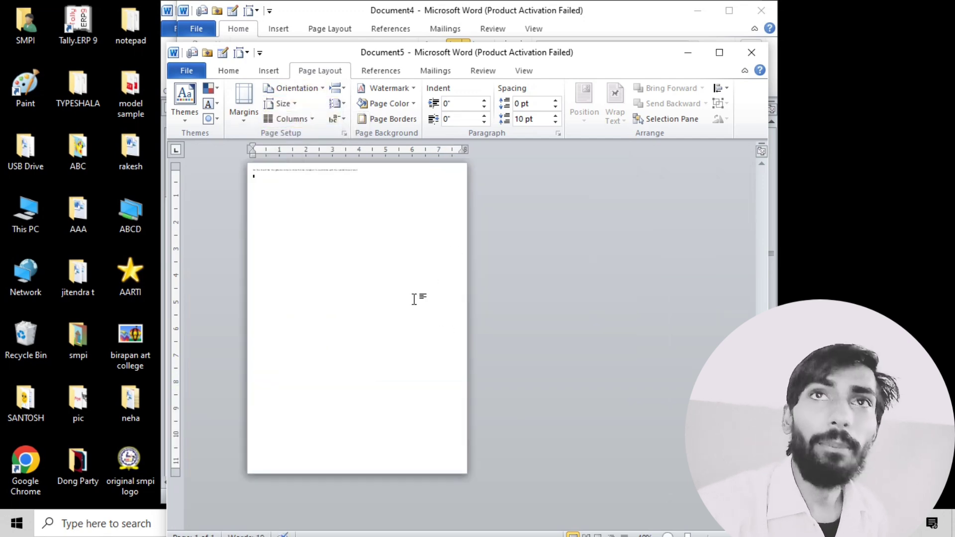
{"action": "key", "text": "ctrl+a"}
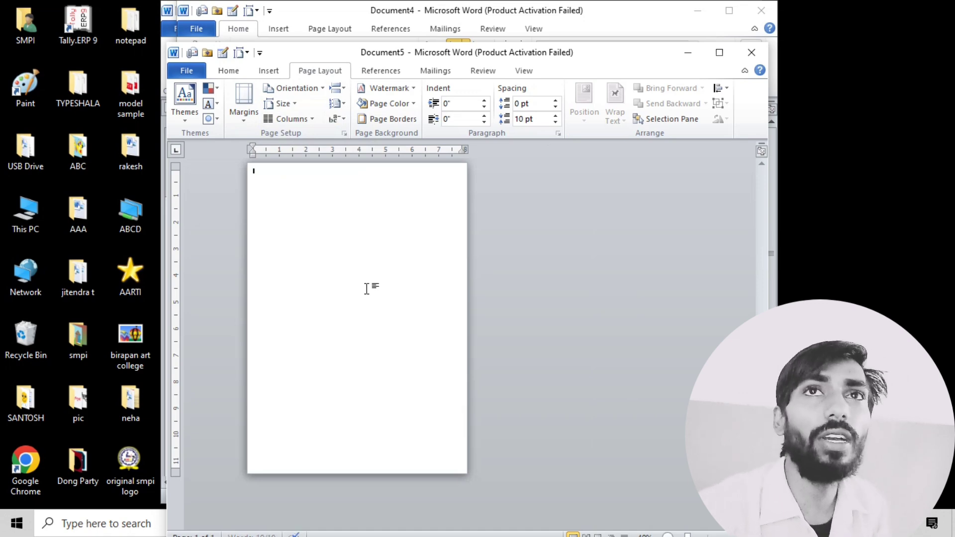
{"action": "key", "text": "Delete"}
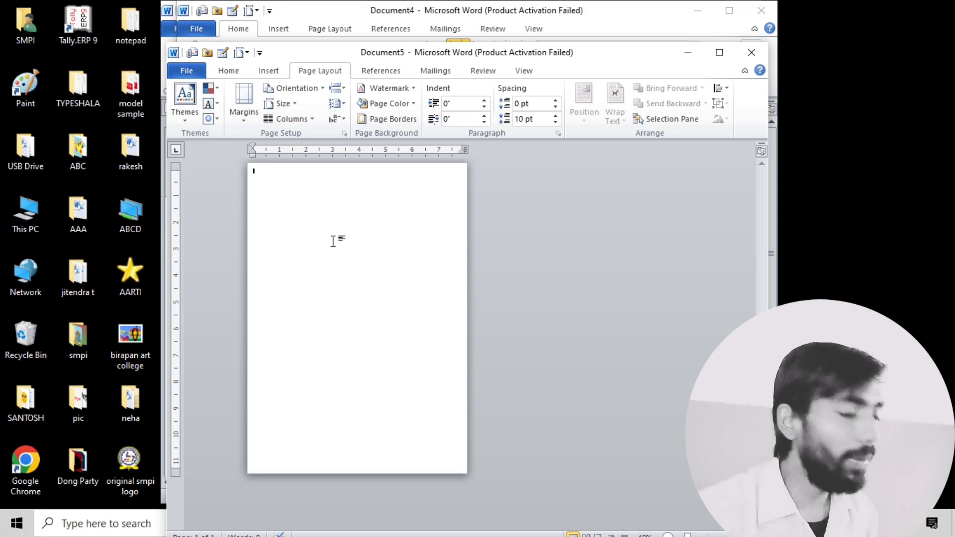
- Generate three sample paragraphs with =RAND() and select all of them
{"action": "scroll", "coordinate": [333, 242], "scroll_direction": "up", "scroll_amount": 1}
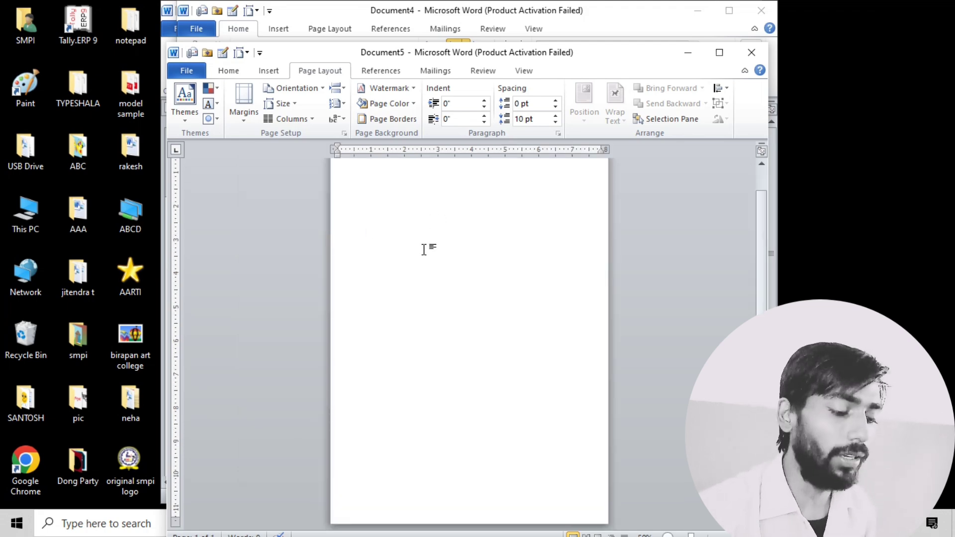
{"action": "type", "text": "aND()"}
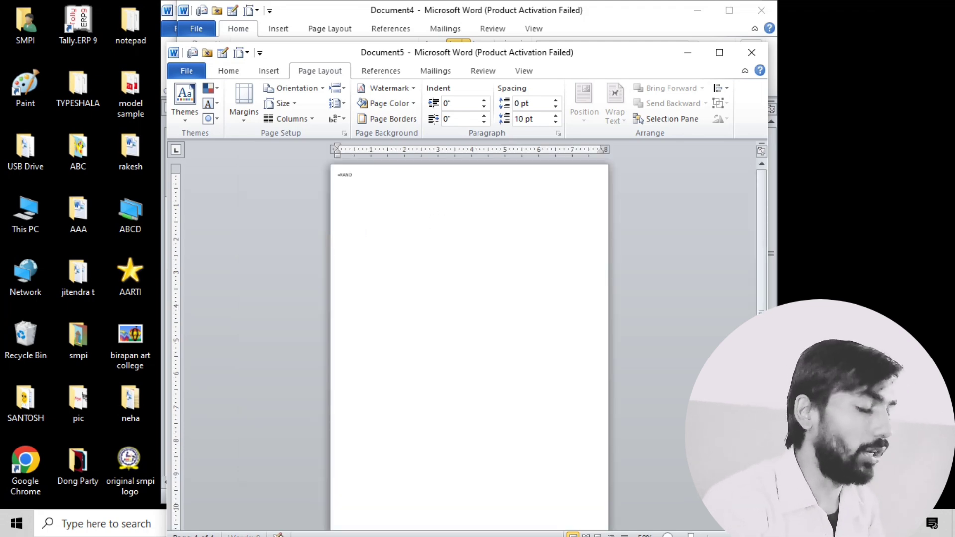
{"action": "key", "text": "Return"}
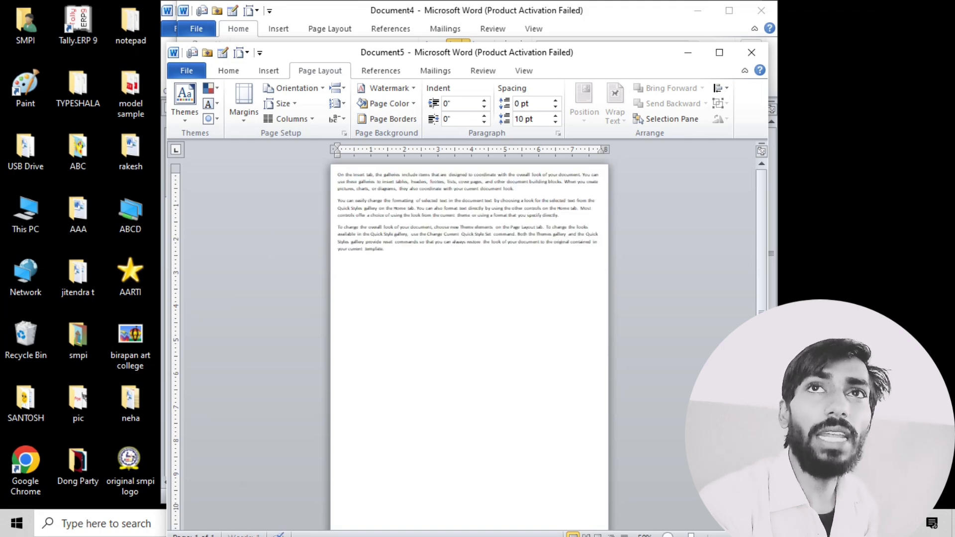
{"action": "key", "text": "ctrl+a"}
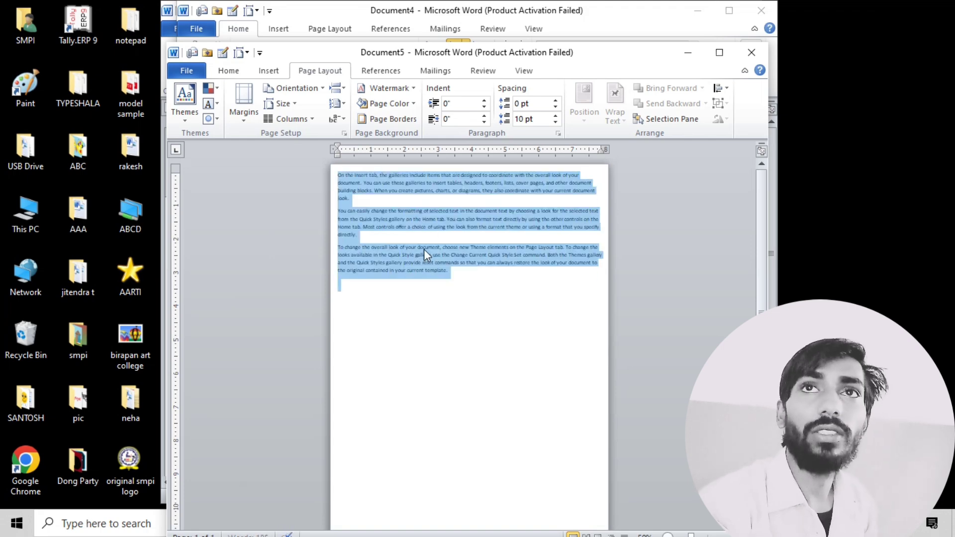
{"action": "scroll", "coordinate": [424, 249], "scroll_direction": "up", "scroll_amount": 5, "text": "ctrl"}
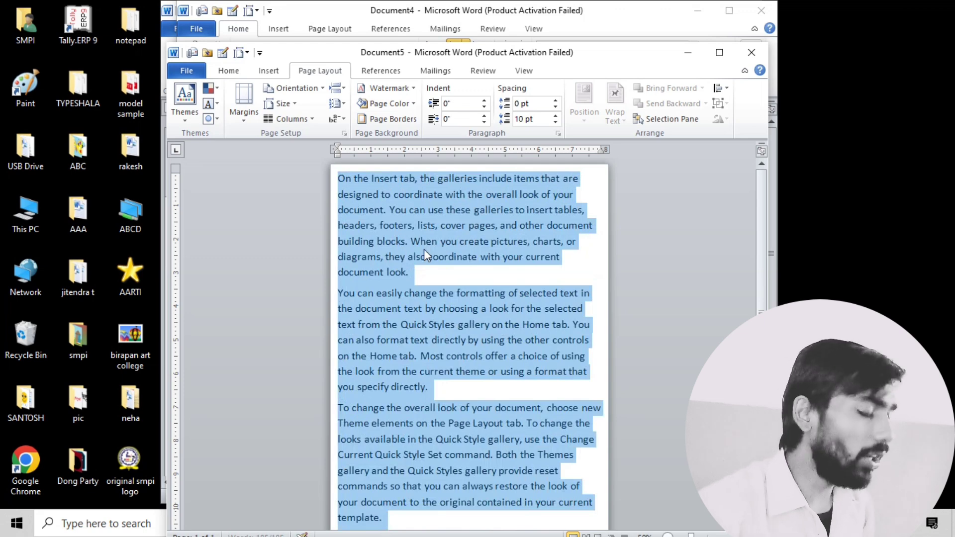
{"action": "scroll", "coordinate": [457, 264], "scroll_direction": "down", "scroll_amount": 2, "text": "ctrl"}
{"action": "scroll", "coordinate": [456, 264], "scroll_direction": "down", "scroll_amount": 1, "text": "ctrl"}
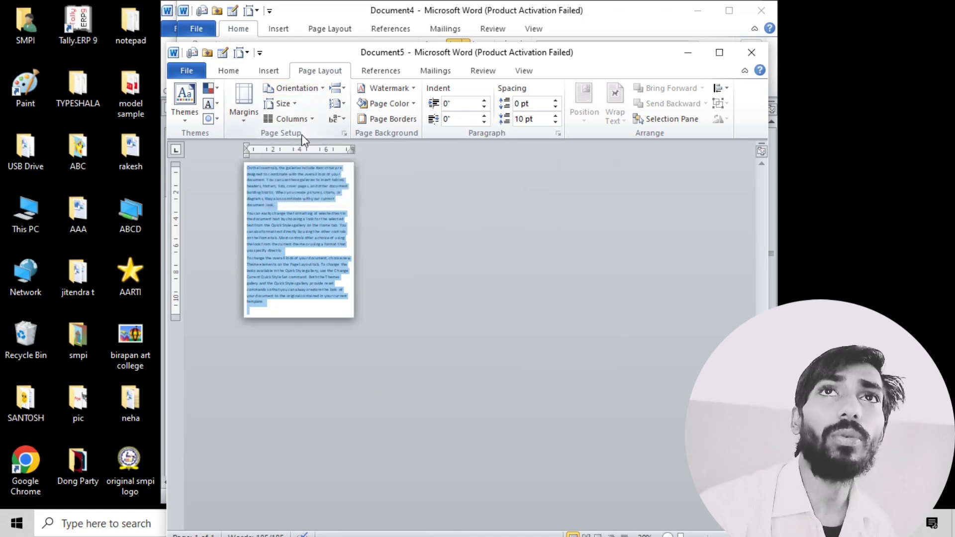
- Switch the page to landscape and split the selected text into two columns
{"action": "left_click", "coordinate": [312, 91]}
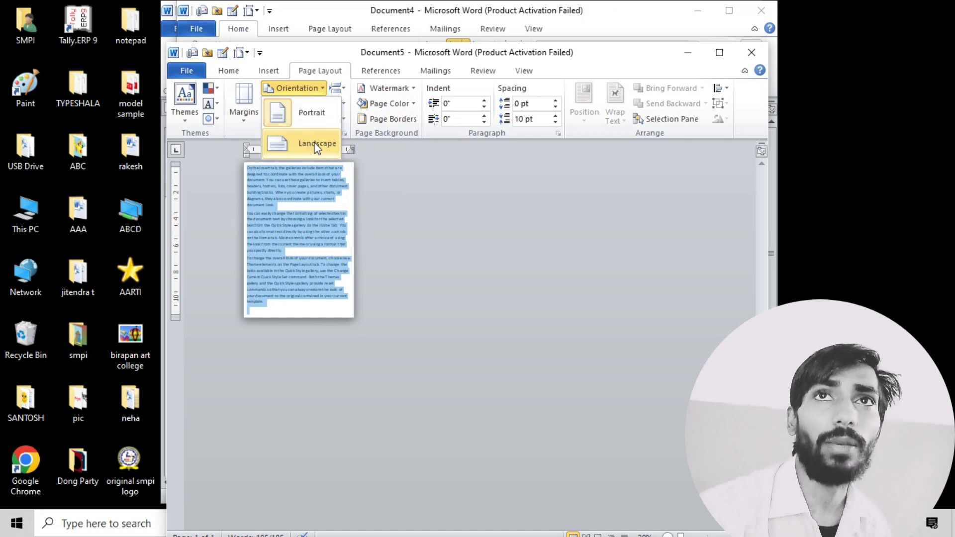
{"action": "left_click", "coordinate": [317, 144]}
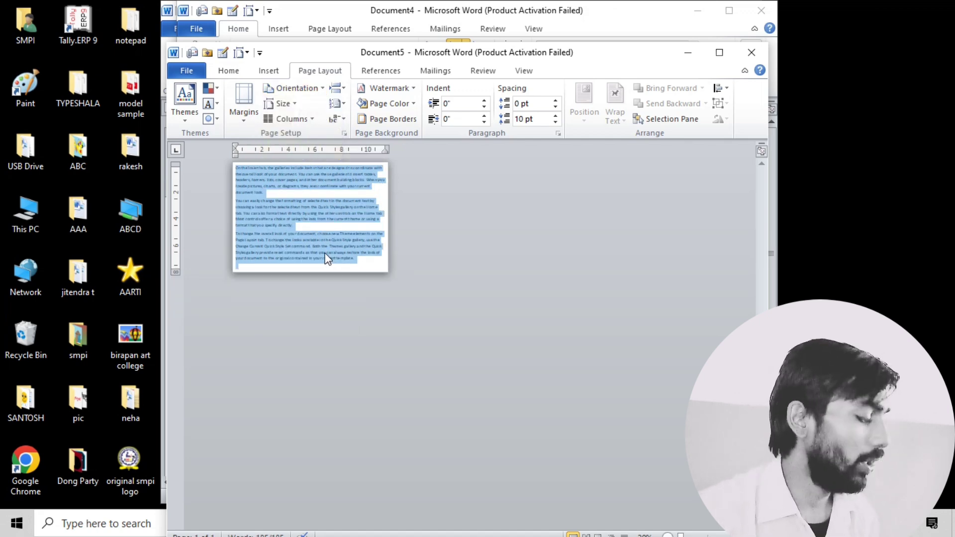
{"action": "scroll", "coordinate": [383, 250], "scroll_direction": "up", "scroll_amount": 2, "text": "ctrl"}
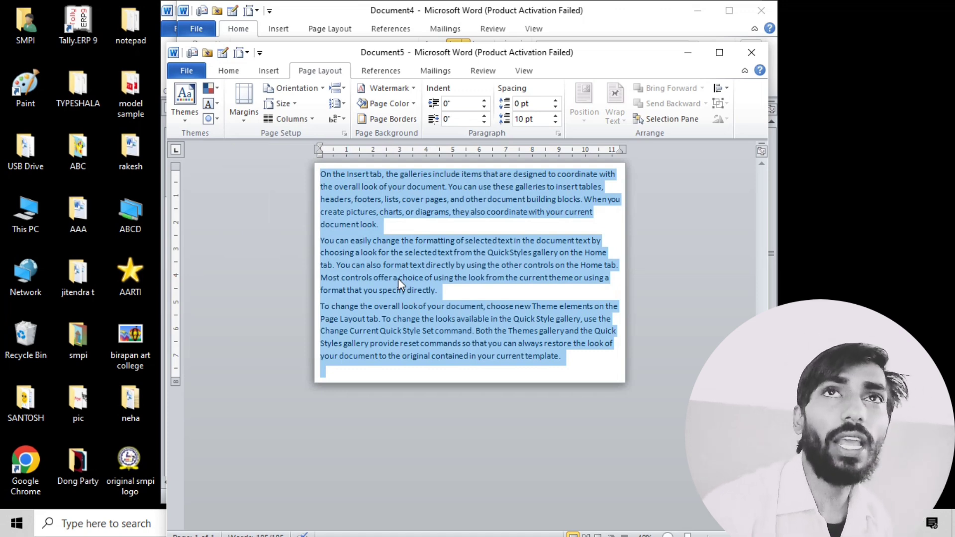
{"action": "left_click", "coordinate": [294, 119]}
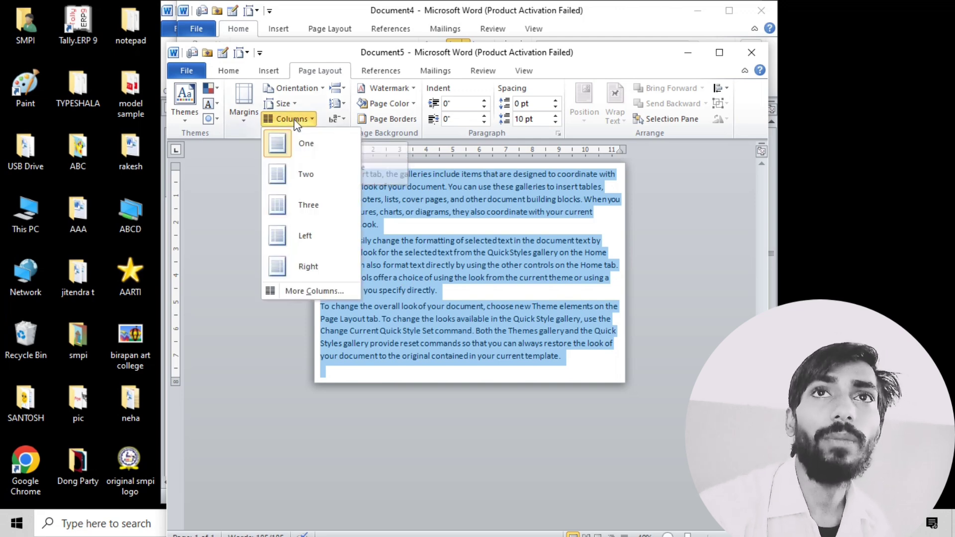
{"action": "left_click", "coordinate": [313, 177]}
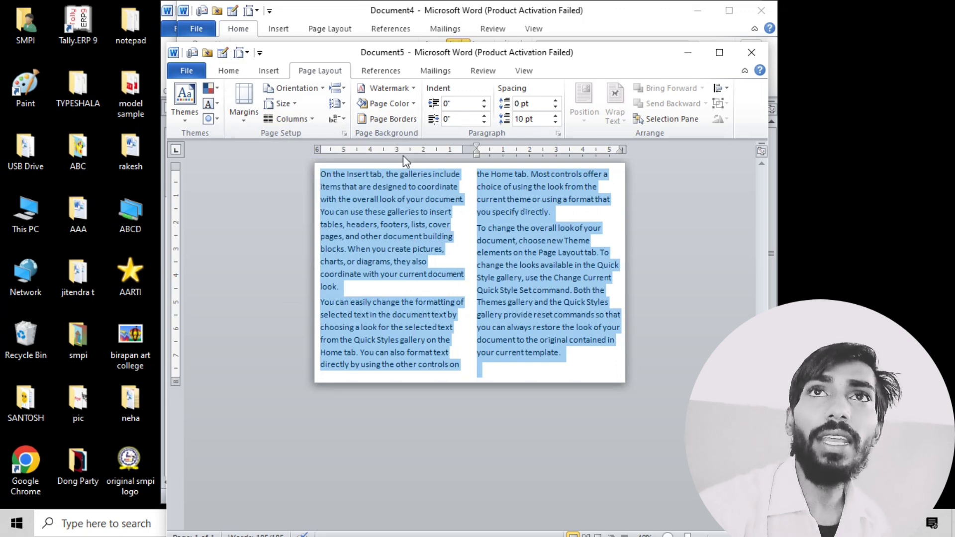
{"action": "left_click", "coordinate": [243, 120]}
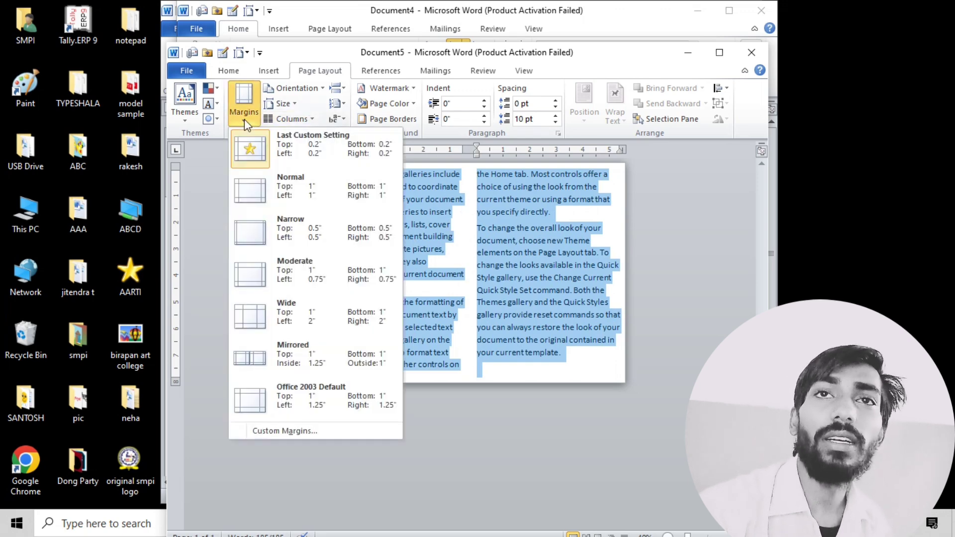
- In Custom Margins, review the Paper tab and raise the gutter to 1.6 inches
{"action": "left_click", "coordinate": [333, 431]}
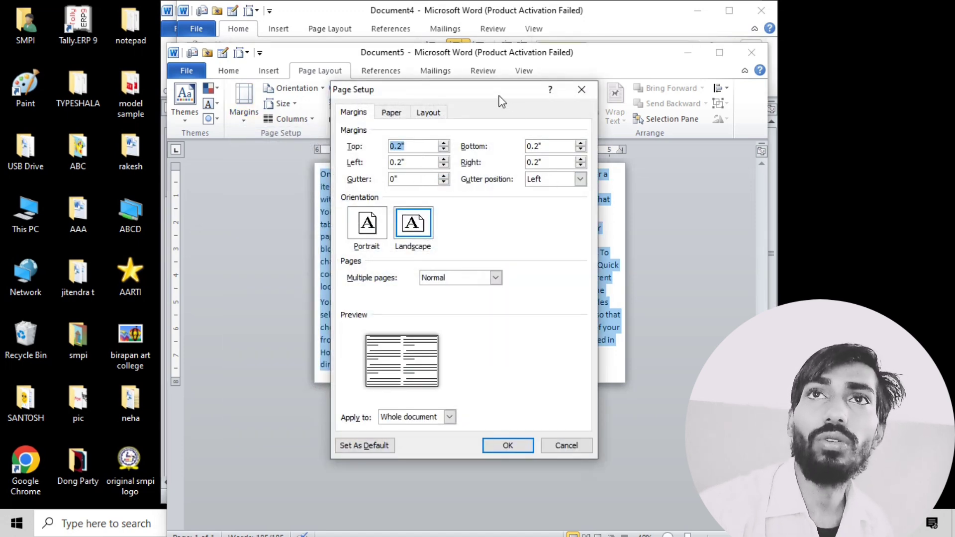
{"action": "left_click_drag", "start_coordinate": [501, 101], "coordinate": [639, 80]}
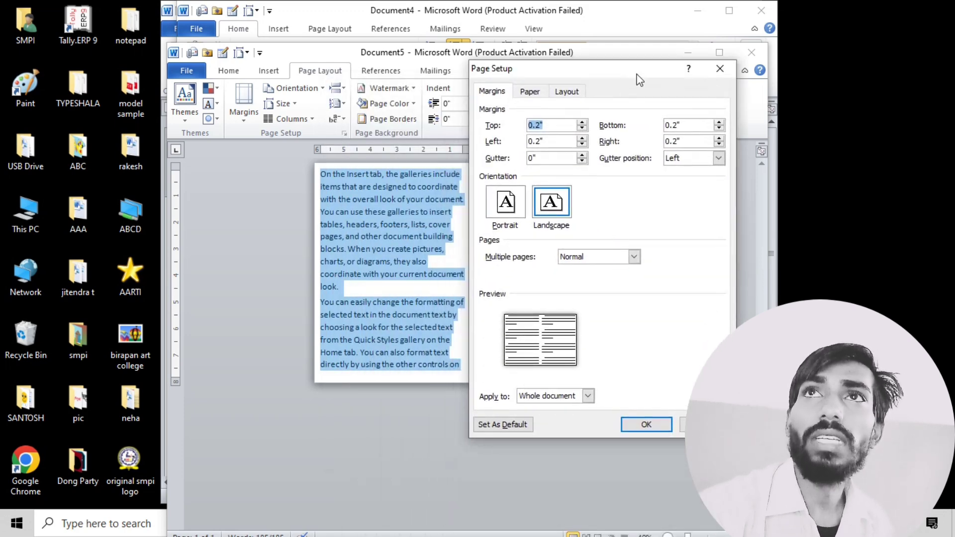
{"action": "left_click", "coordinate": [539, 93]}
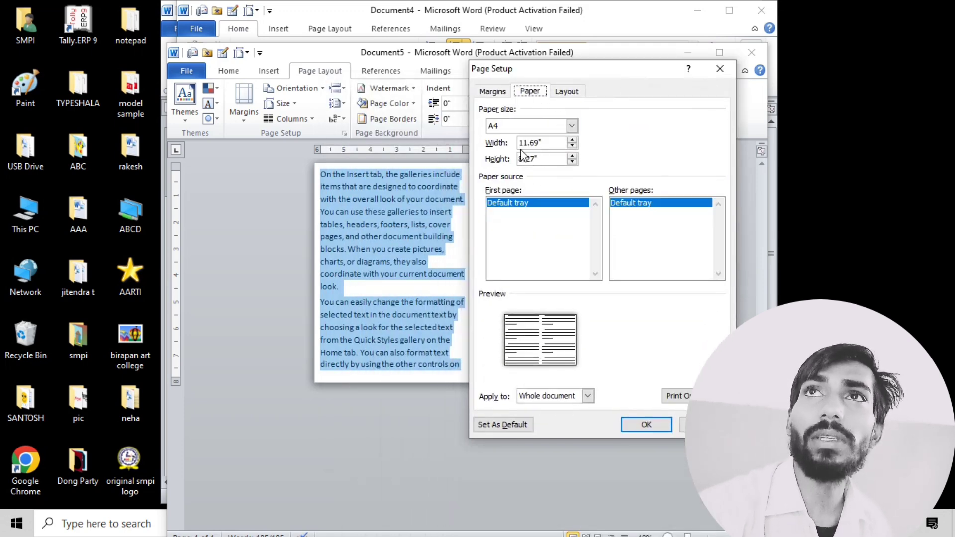
{"action": "left_click", "coordinate": [511, 91]}
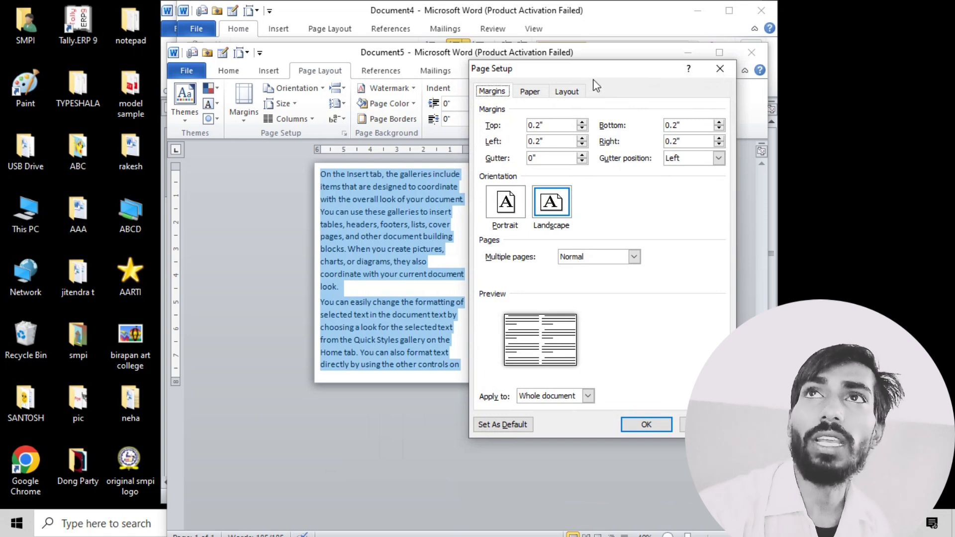
{"action": "mouse_move", "coordinate": [596, 79]}
{"action": "left_mouse_down"}
{"action": "mouse_move", "coordinate": [276, 180]}
{"action": "mouse_move", "coordinate": [288, 149]}
{"action": "left_mouse_up"}
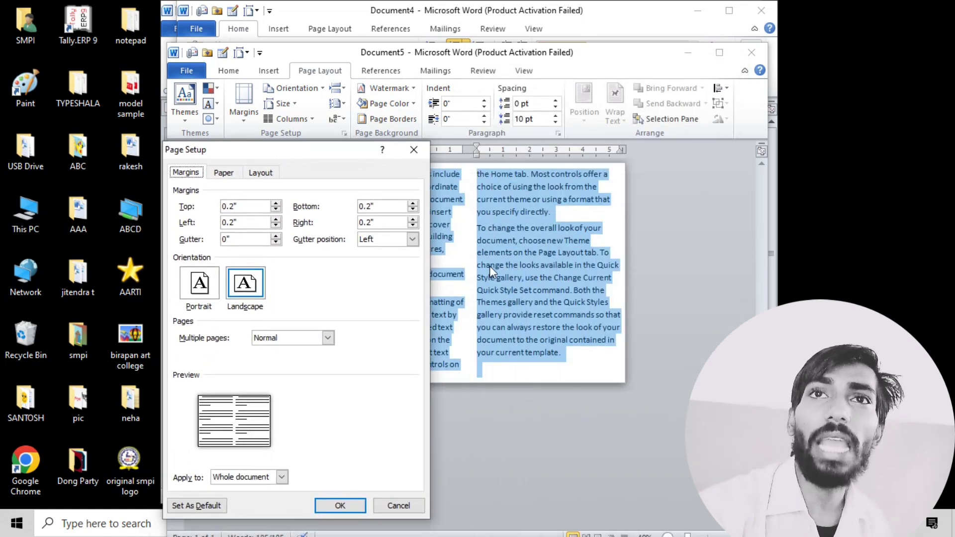
{"action": "left_click", "coordinate": [276, 236]}
{"action": "left_click", "coordinate": [276, 236]}
{"action": "left_click", "coordinate": [276, 236]}
{"action": "left_click", "coordinate": [275, 236]}
{"action": "left_click", "coordinate": [275, 236]}
{"action": "left_click", "coordinate": [275, 236]}
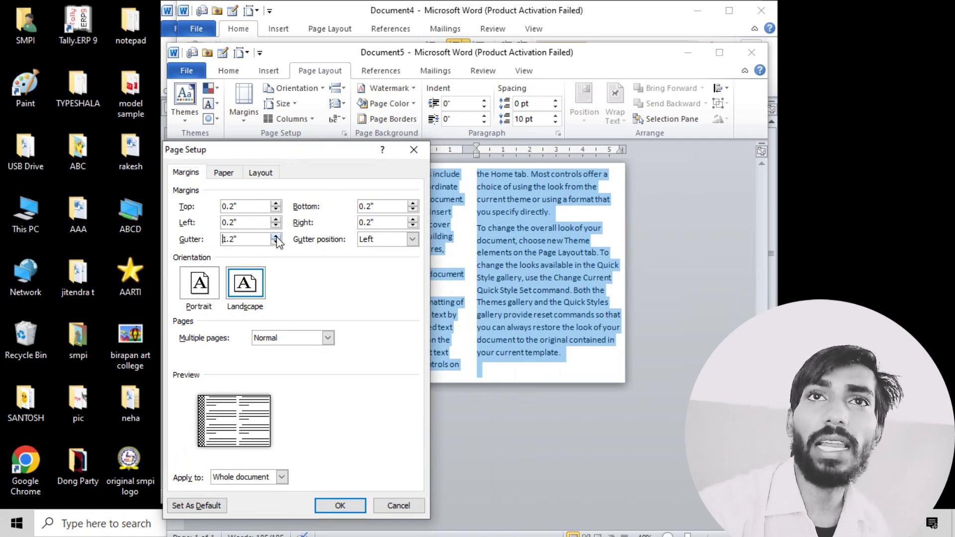
{"action": "left_click", "coordinate": [276, 237]}
{"action": "left_click", "coordinate": [276, 237]}
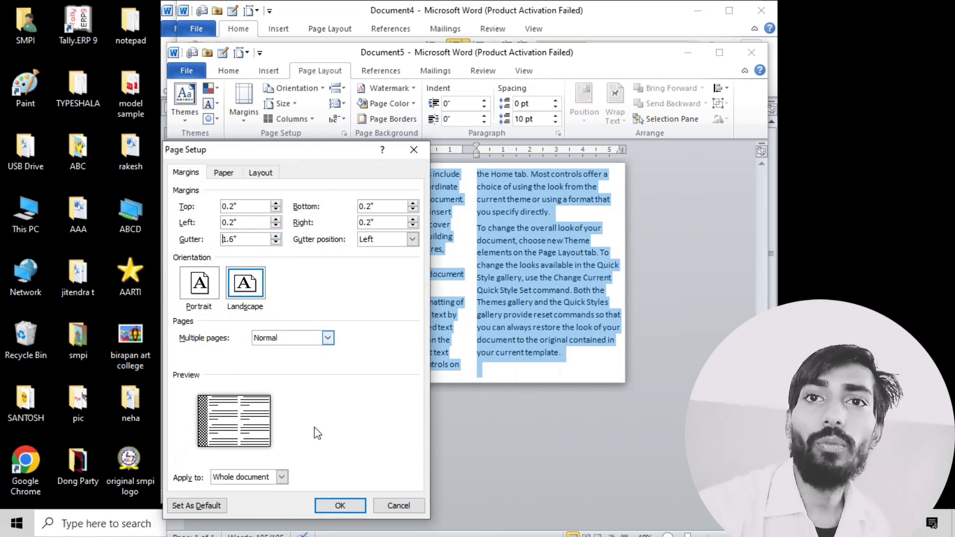
{"action": "left_click", "coordinate": [351, 508]}
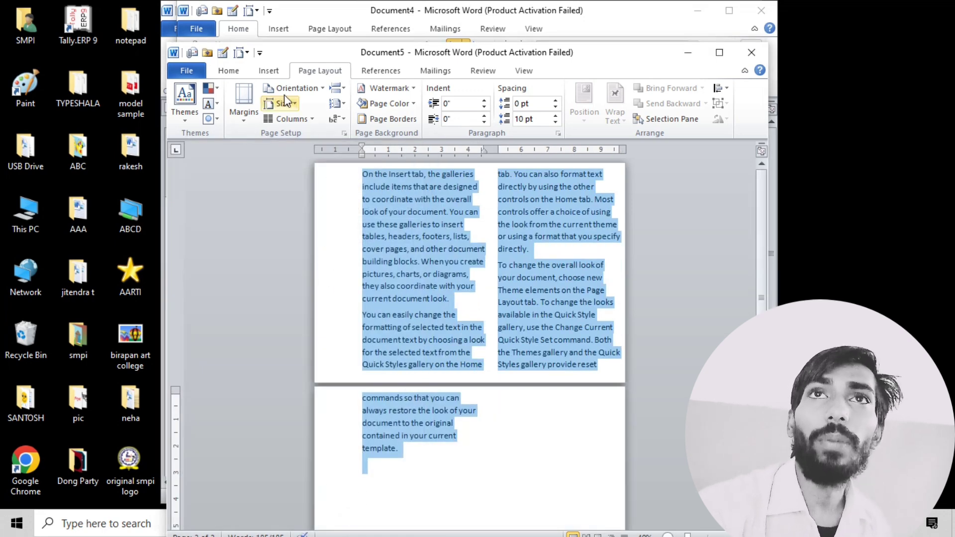
- Try a top gutter, return it to the left, and apply mirror margins
{"action": "left_click", "coordinate": [279, 106]}
{"action": "left_click", "coordinate": [248, 119]}
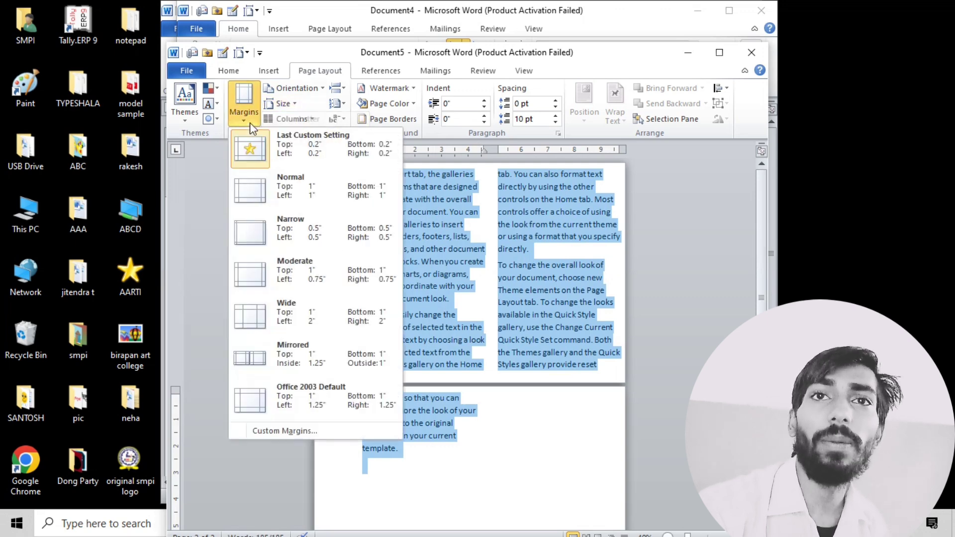
{"action": "left_click", "coordinate": [285, 430]}
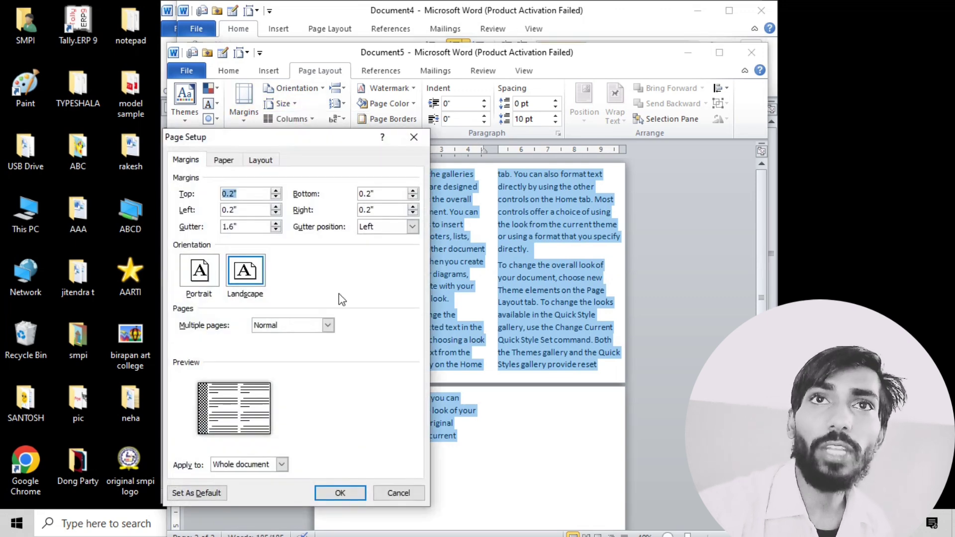
{"action": "left_click", "coordinate": [379, 225]}
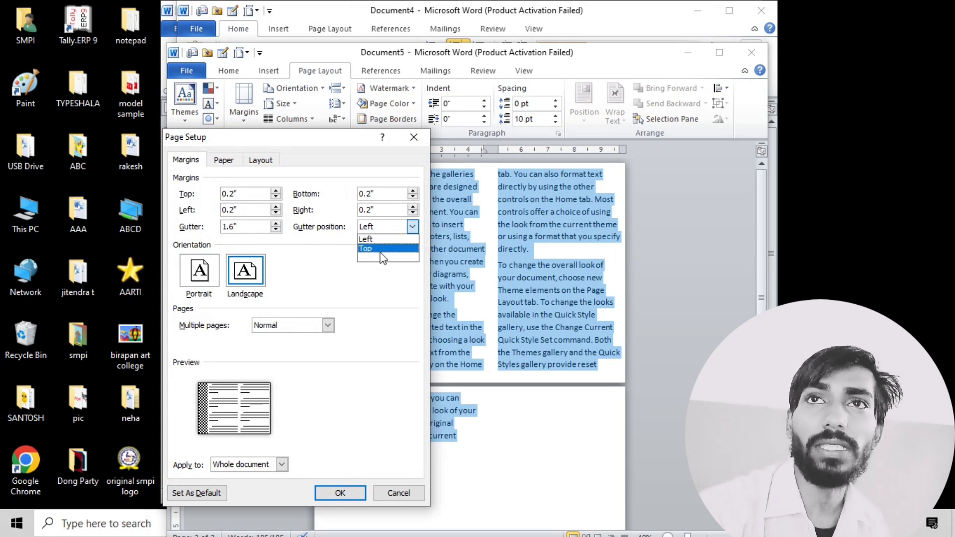
{"action": "left_click", "coordinate": [383, 248]}
{"action": "left_click", "coordinate": [411, 227]}
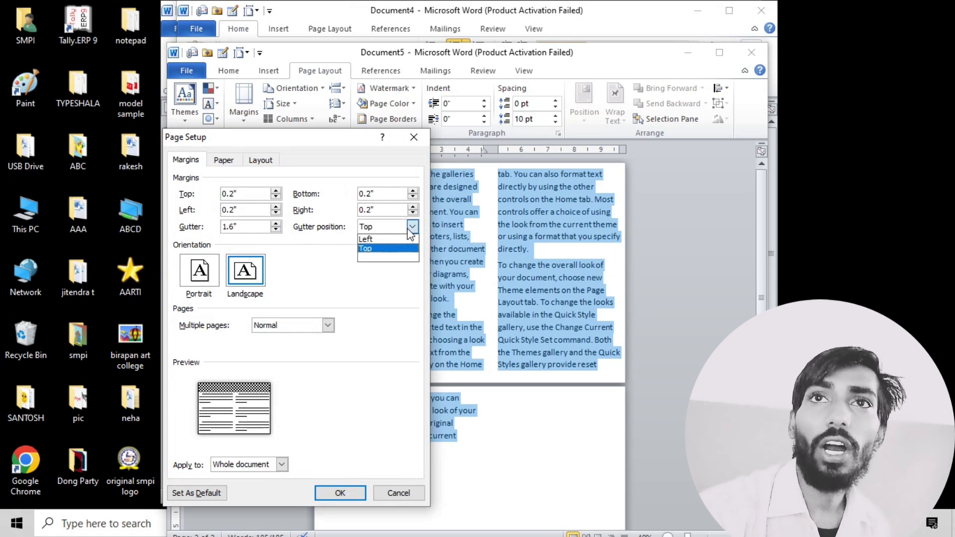
{"action": "left_click", "coordinate": [396, 240]}
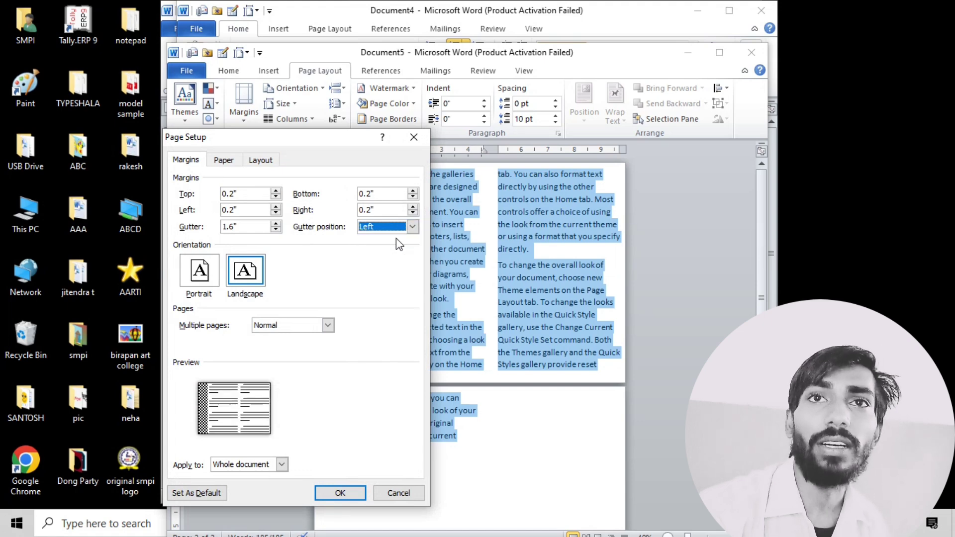
{"action": "left_click", "coordinate": [300, 327]}
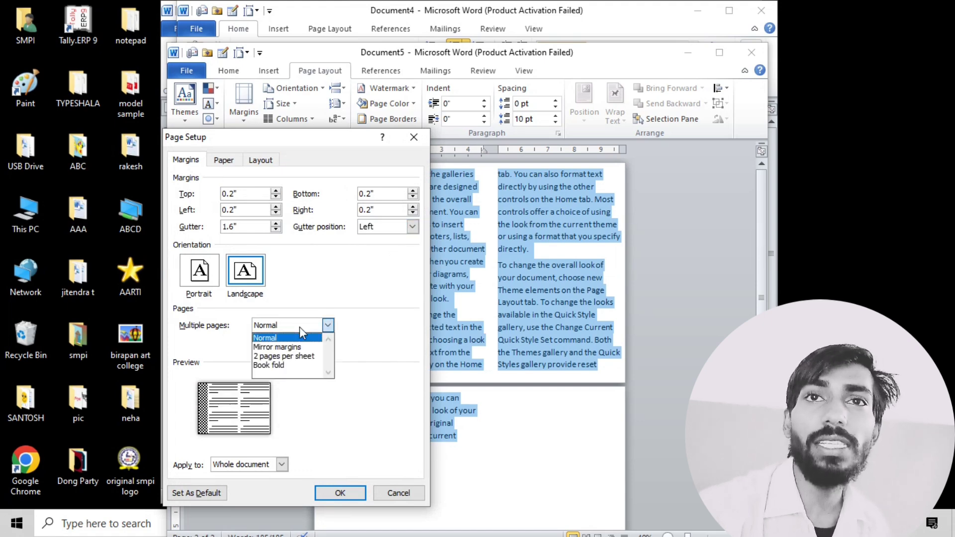
{"action": "left_click", "coordinate": [301, 346]}
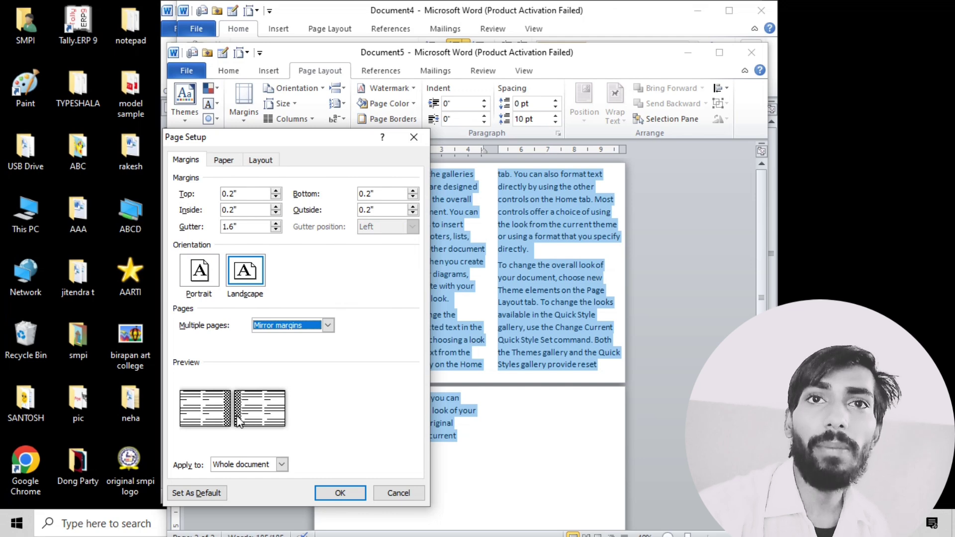
{"action": "left_click", "coordinate": [334, 488]}
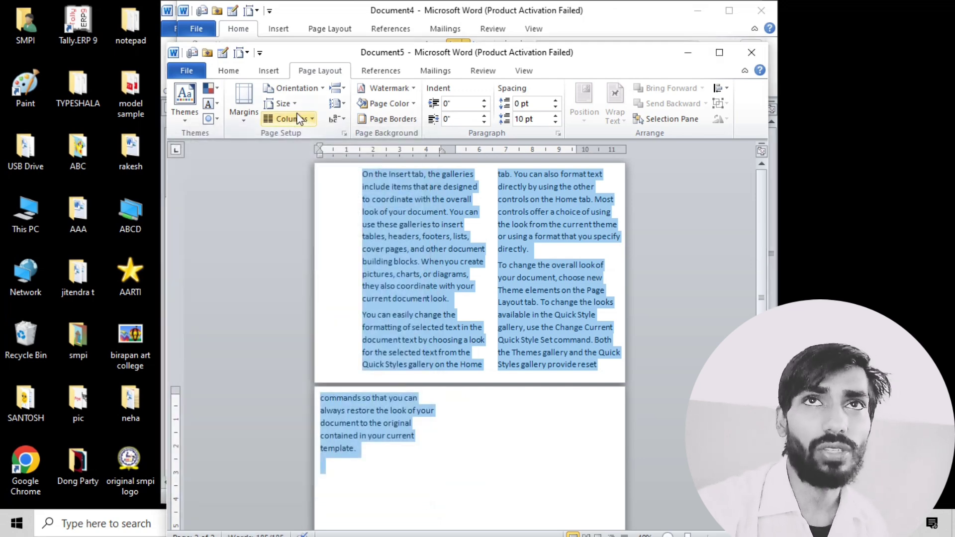
- Set Multiple pages back to Normal with a 0 gutter positioned at the top
{"action": "left_click", "coordinate": [280, 104]}
{"action": "left_click", "coordinate": [245, 107]}
{"action": "left_click", "coordinate": [245, 106]}
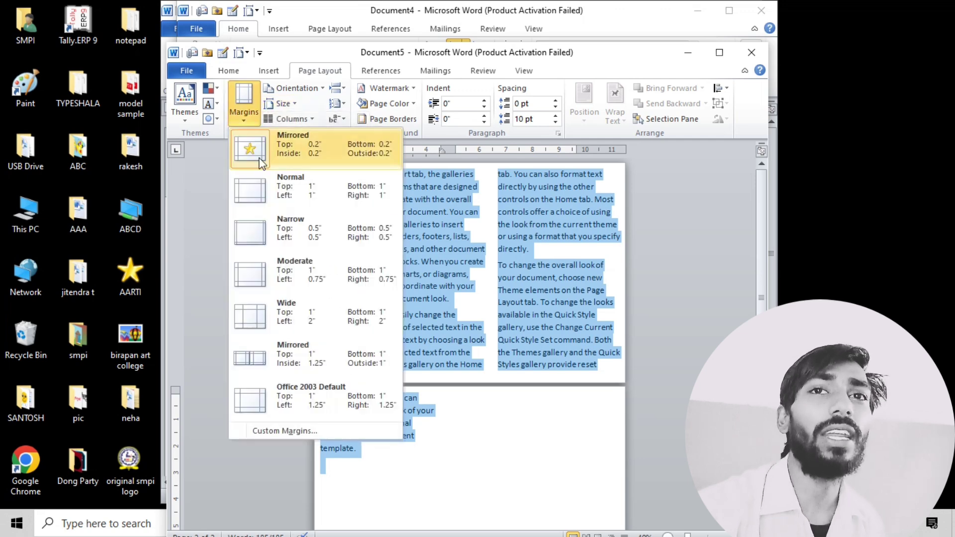
{"action": "left_click", "coordinate": [340, 429]}
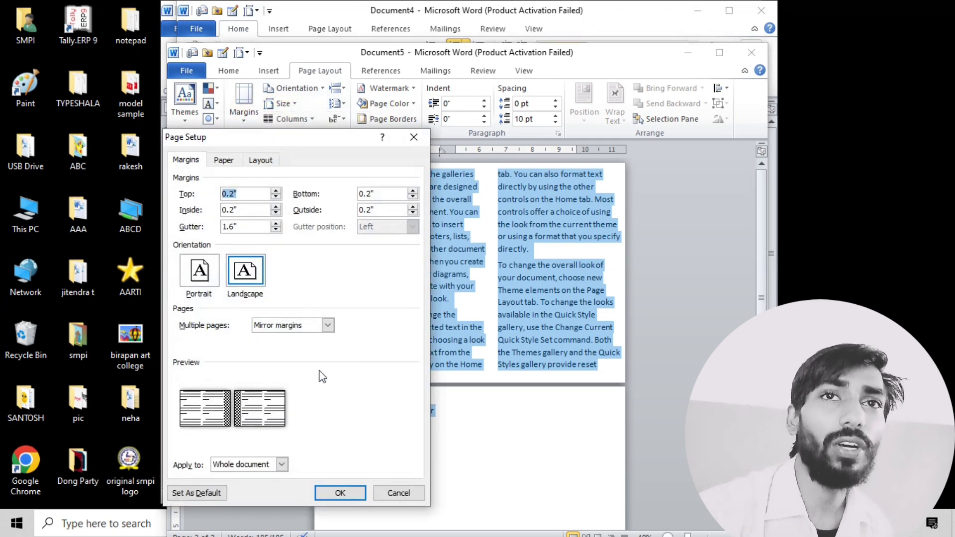
{"action": "left_click", "coordinate": [328, 325]}
{"action": "left_click", "coordinate": [269, 337]}
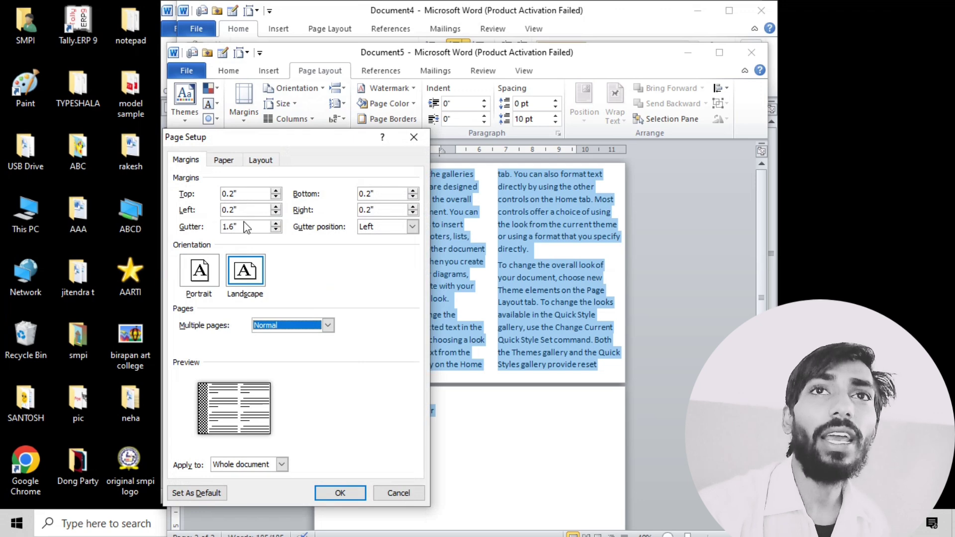
{"action": "left_click_drag", "start_coordinate": [246, 228], "coordinate": [212, 231]}
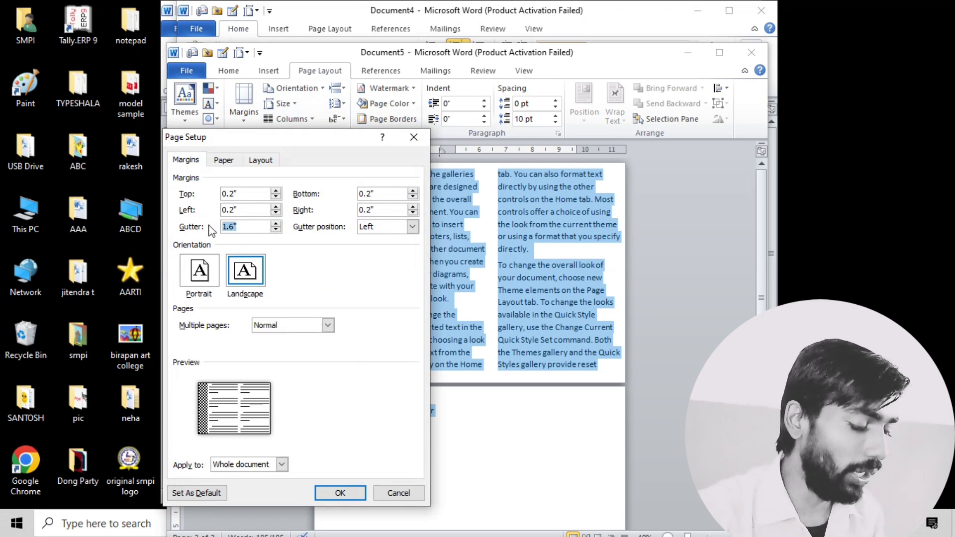
{"action": "type", "text": "0"}
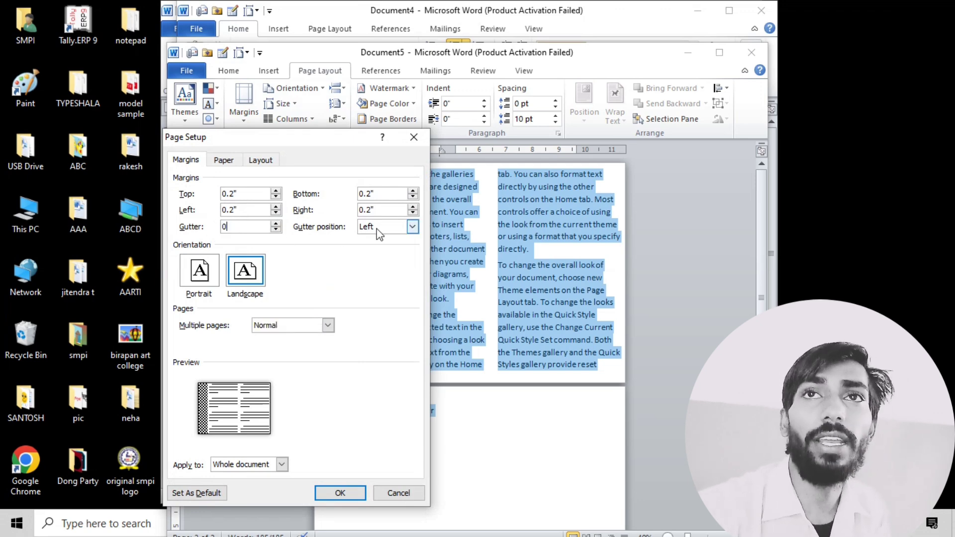
{"action": "left_click", "coordinate": [383, 227]}
{"action": "left_click", "coordinate": [382, 255]}
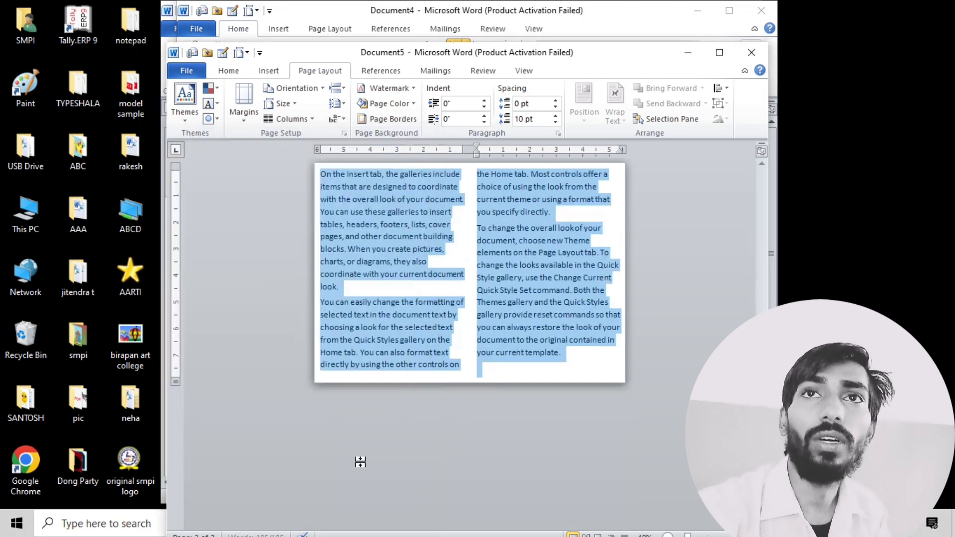
{"action": "left_click", "coordinate": [340, 492]}
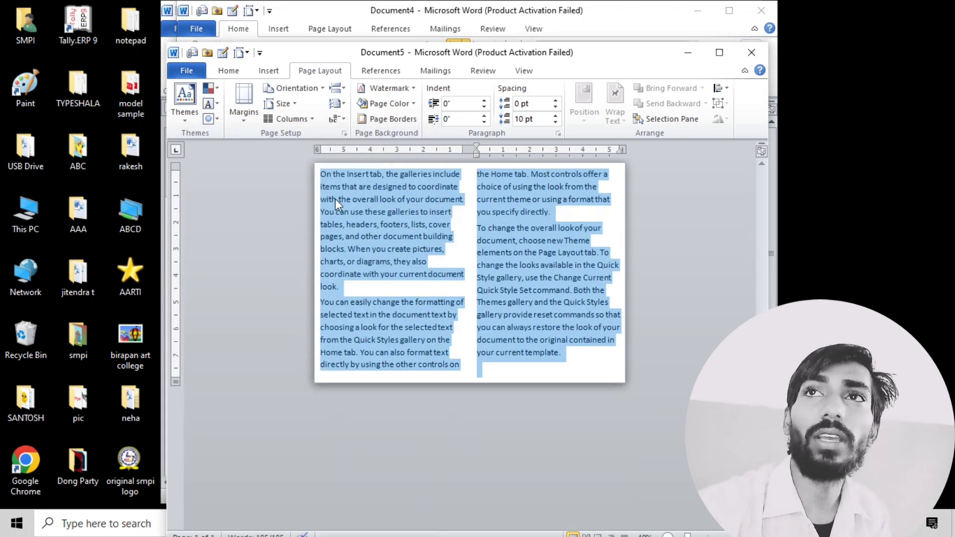
- Deselect the text and drag the ruler markers to adjust the gap between the two columns
{"action": "left_click", "coordinate": [503, 184]}
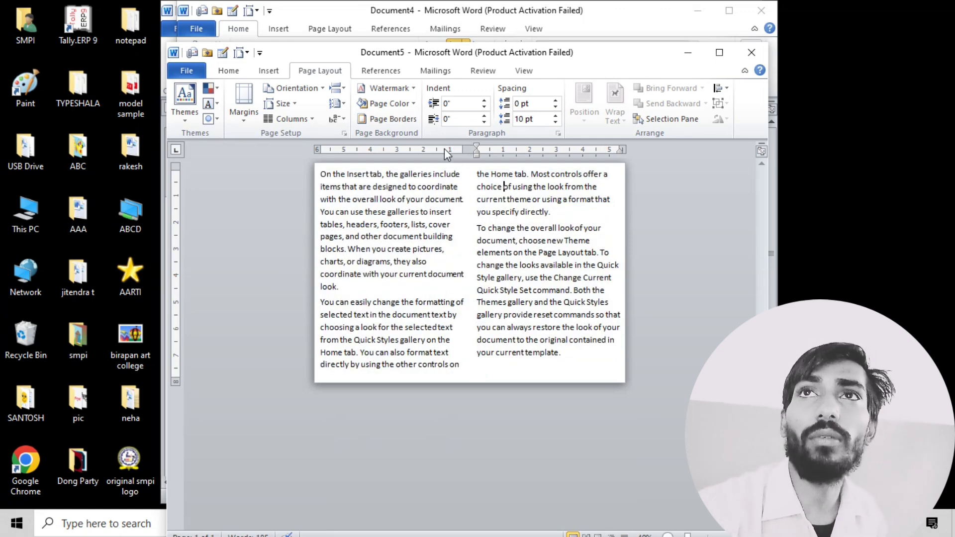
{"action": "left_click_drag", "start_coordinate": [463, 152], "coordinate": [432, 147]}
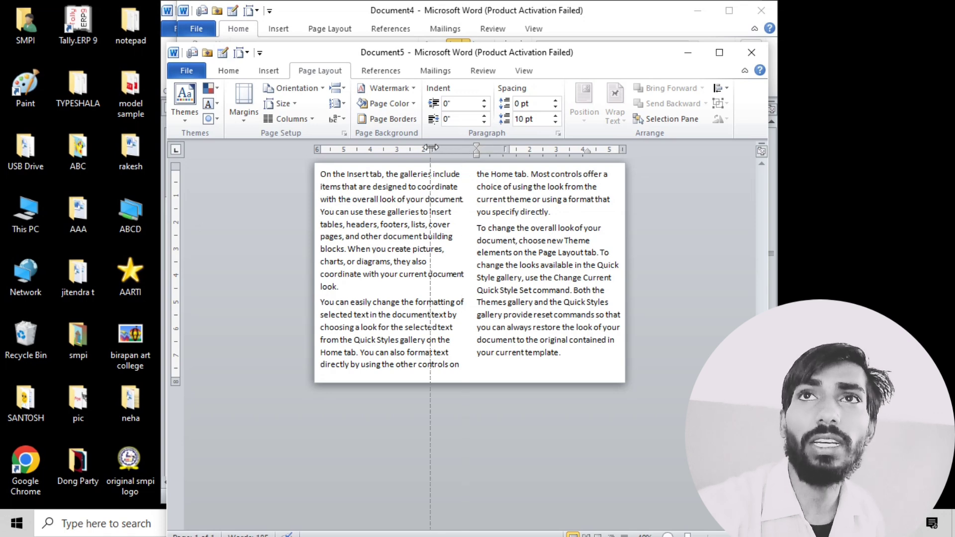
{"action": "left_click_drag", "start_coordinate": [509, 147], "coordinate": [478, 144]}
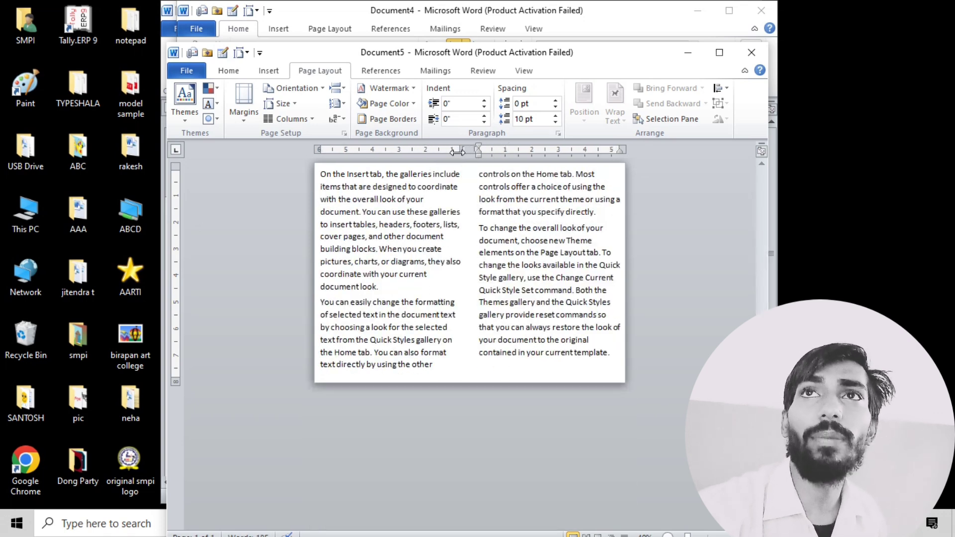
- Set the number of columns to 5 in the Columns dialog and apply it
{"action": "double_click", "coordinate": [467, 149]}
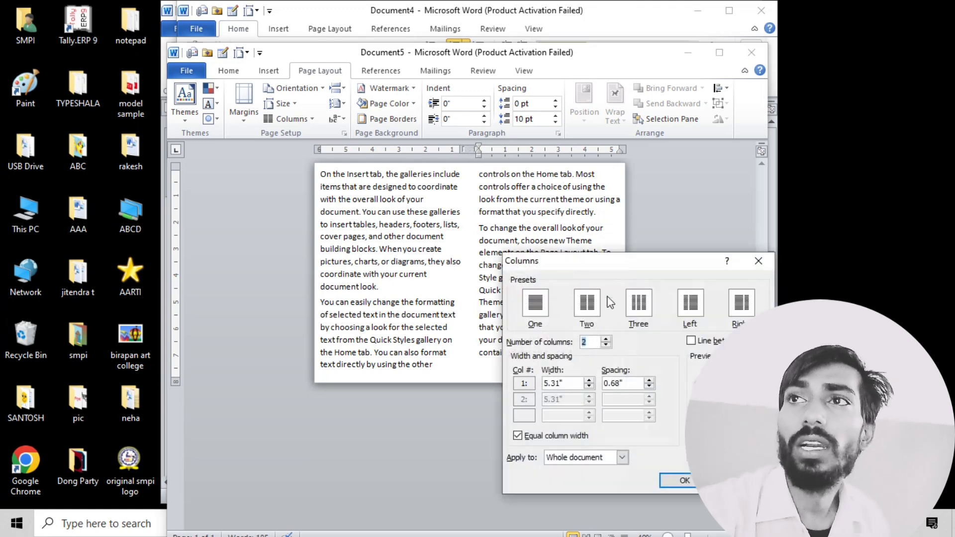
{"action": "mouse_move", "coordinate": [655, 270]}
{"action": "left_mouse_down"}
{"action": "mouse_move", "coordinate": [422, 214]}
{"action": "mouse_move", "coordinate": [386, 214]}
{"action": "mouse_move", "coordinate": [379, 226]}
{"action": "left_mouse_up"}
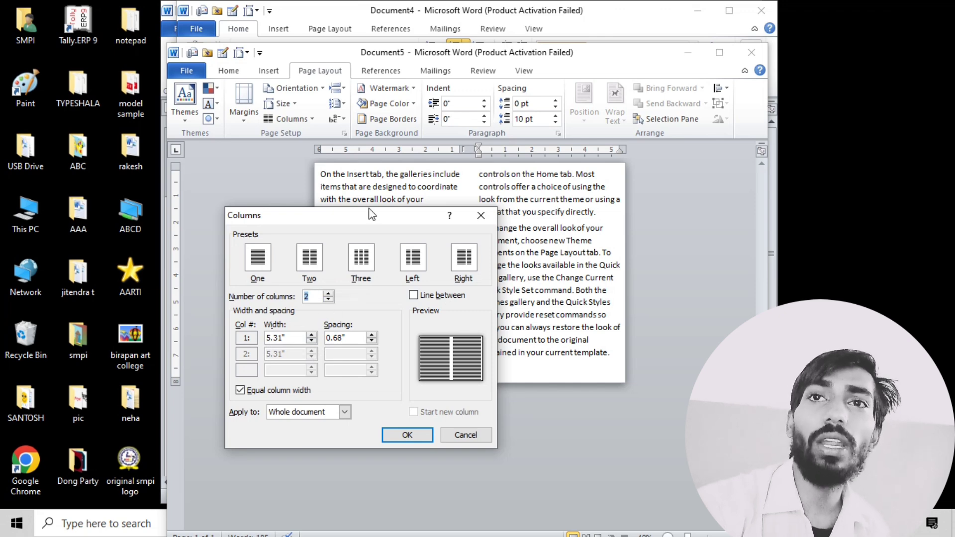
{"action": "left_click_drag", "start_coordinate": [369, 219], "coordinate": [367, 313]}
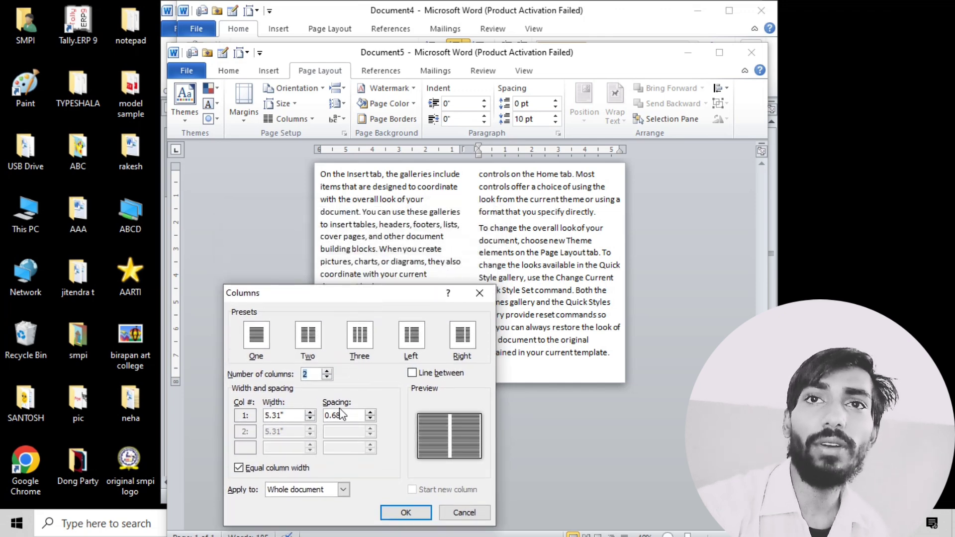
{"action": "left_click", "coordinate": [327, 372]}
{"action": "left_click", "coordinate": [326, 371]}
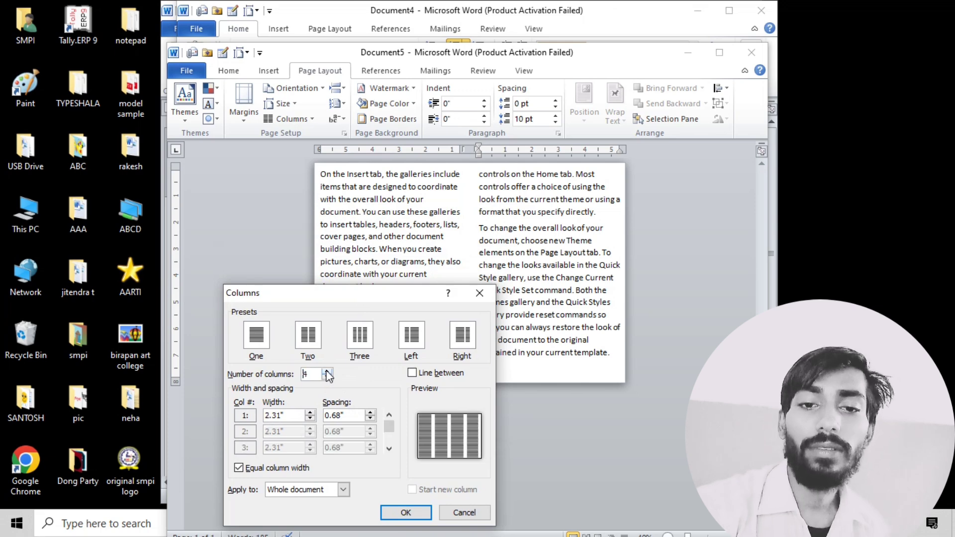
{"action": "left_click", "coordinate": [327, 372]}
{"action": "left_click", "coordinate": [327, 371]}
{"action": "left_click", "coordinate": [327, 372]}
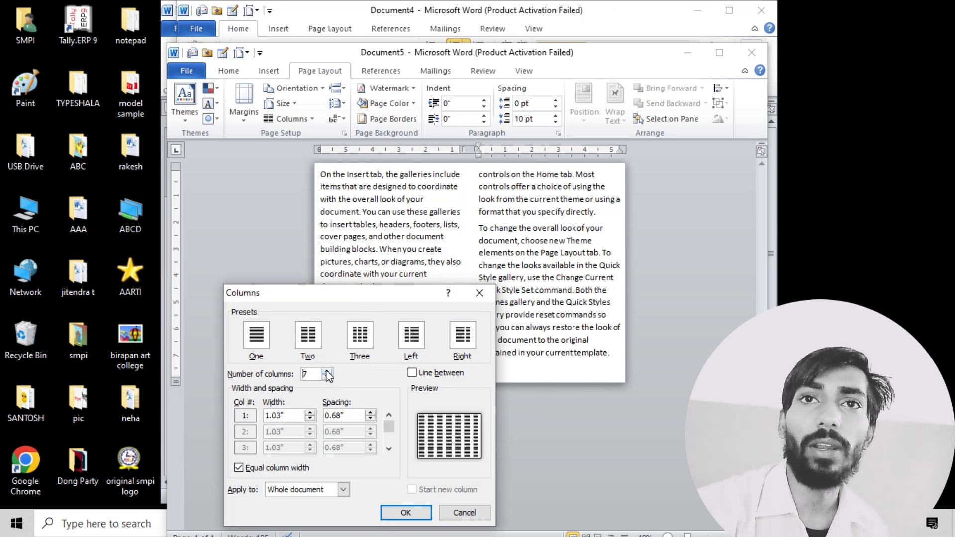
{"action": "left_click", "coordinate": [327, 372]}
{"action": "left_click", "coordinate": [327, 371]}
{"action": "left_click", "coordinate": [327, 371]}
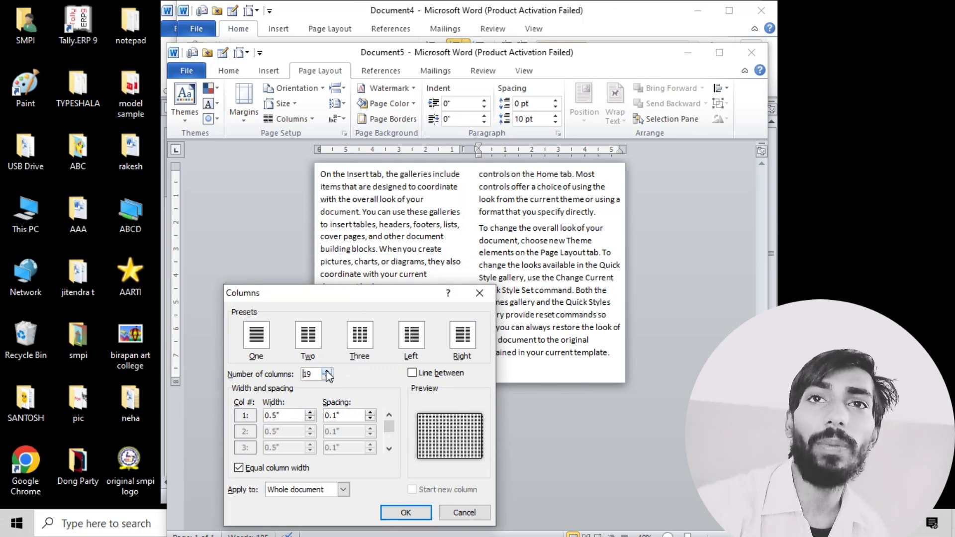
{"action": "left_click", "coordinate": [327, 371]}
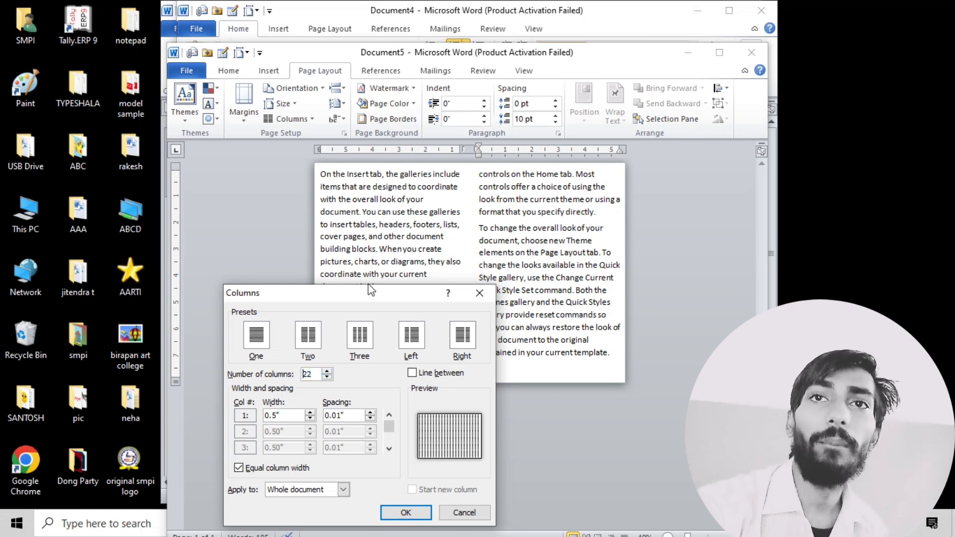
{"action": "left_click", "coordinate": [330, 375]}
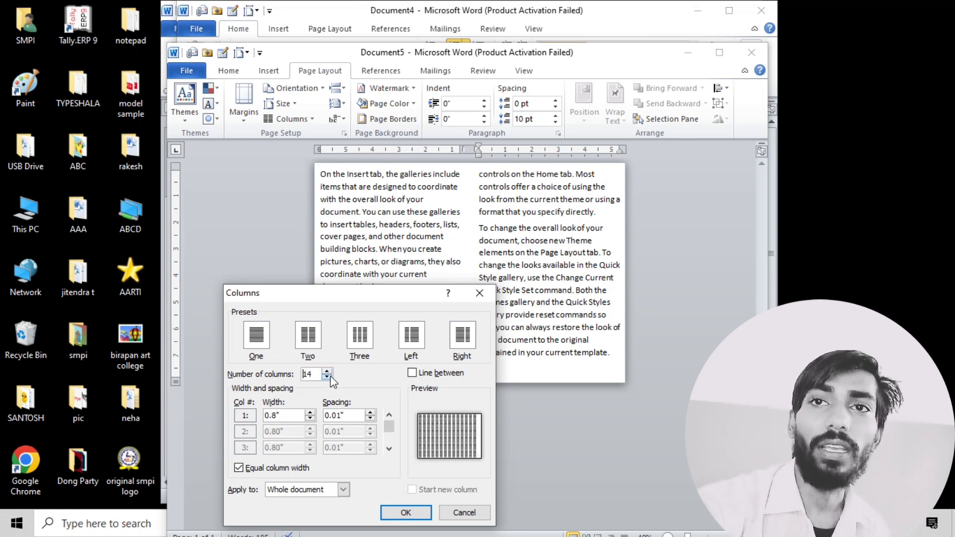
{"action": "left_click", "coordinate": [330, 373]}
{"action": "left_click", "coordinate": [331, 373]}
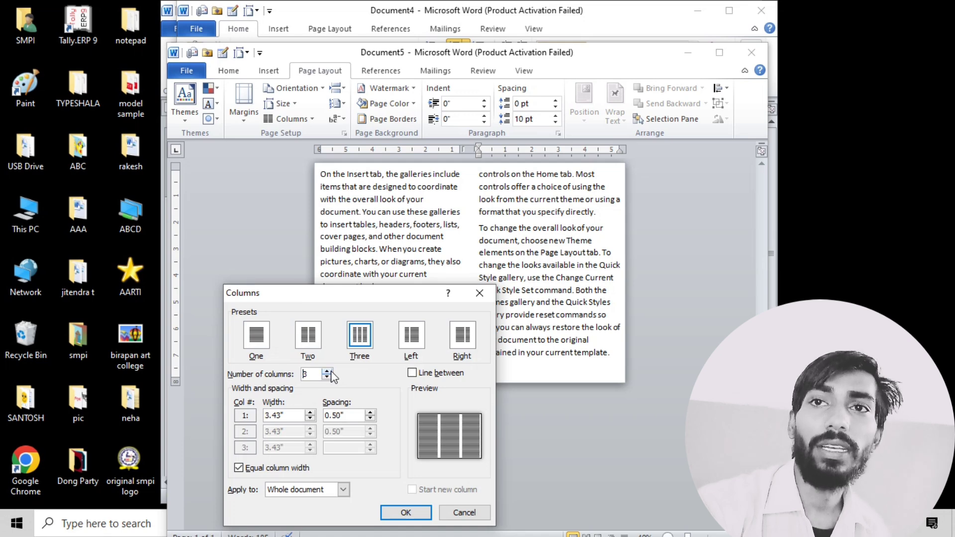
{"action": "left_click", "coordinate": [330, 373]}
{"action": "left_click", "coordinate": [330, 373]}
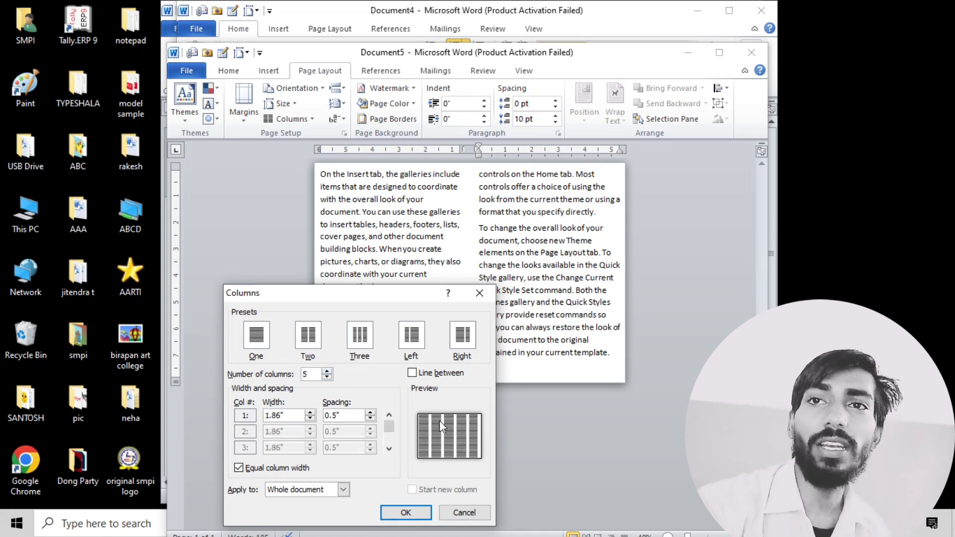
{"action": "left_click", "coordinate": [412, 515]}
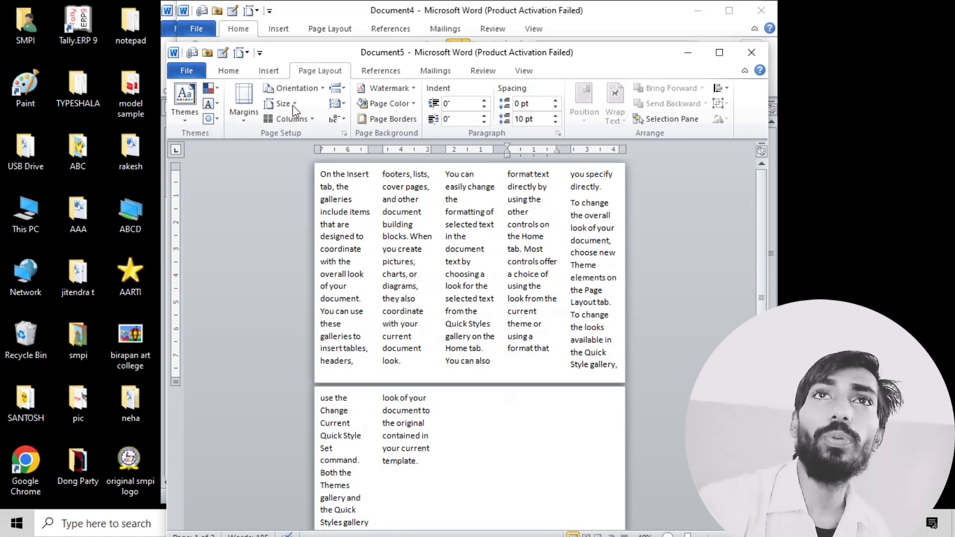
- Raise the gutter to 0.1 inch and try the 2 pages per sheet layout
{"action": "left_click", "coordinate": [249, 118]}
{"action": "left_click", "coordinate": [328, 428]}
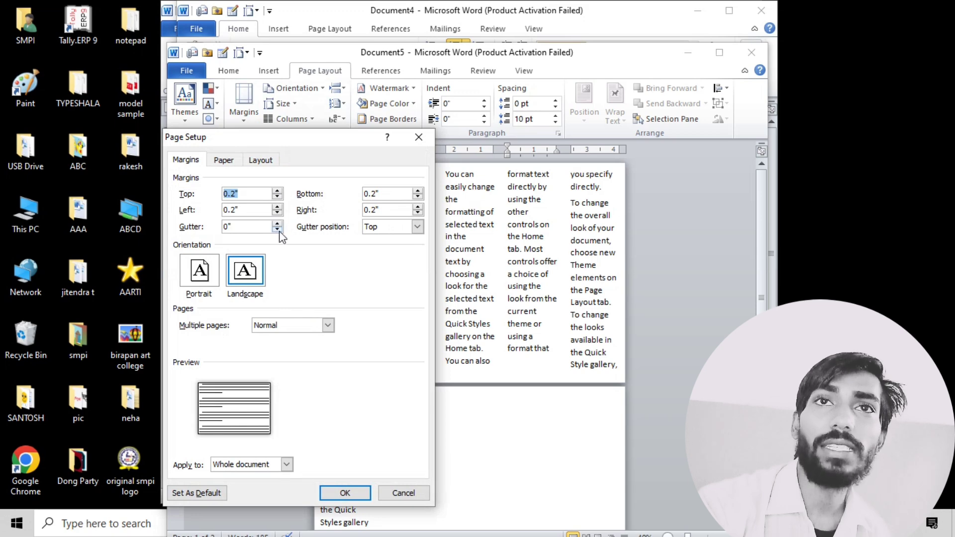
{"action": "left_click", "coordinate": [277, 224]}
{"action": "left_click", "coordinate": [284, 323]}
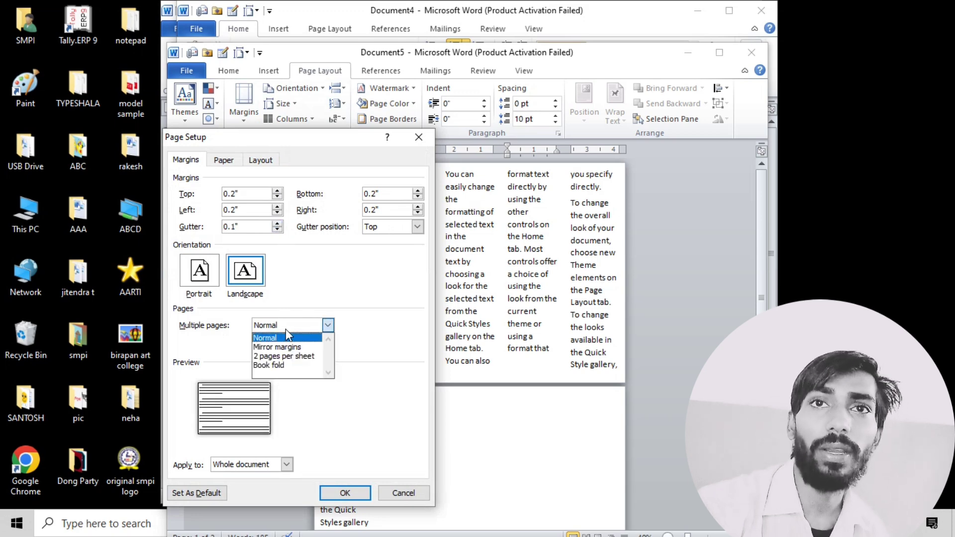
{"action": "left_click", "coordinate": [286, 358]}
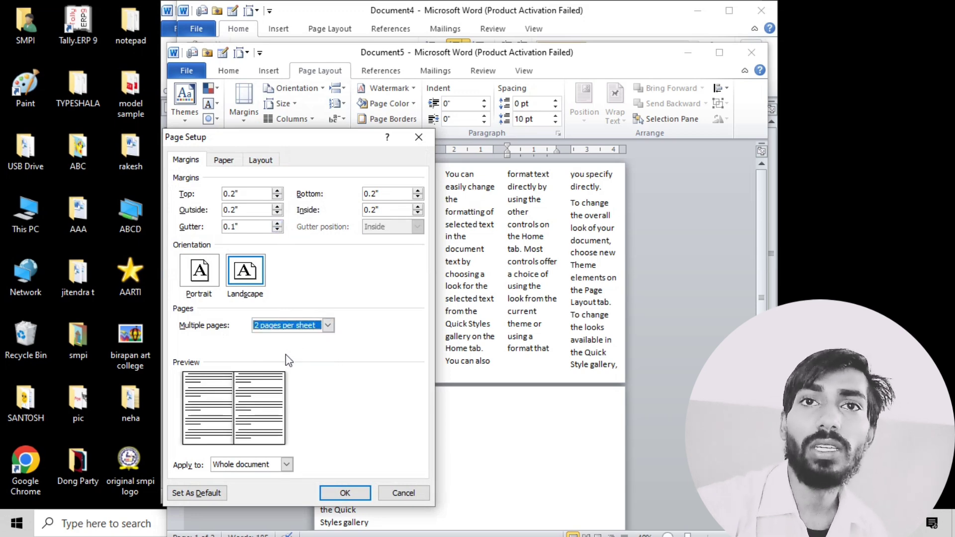
{"action": "left_click", "coordinate": [293, 331]}
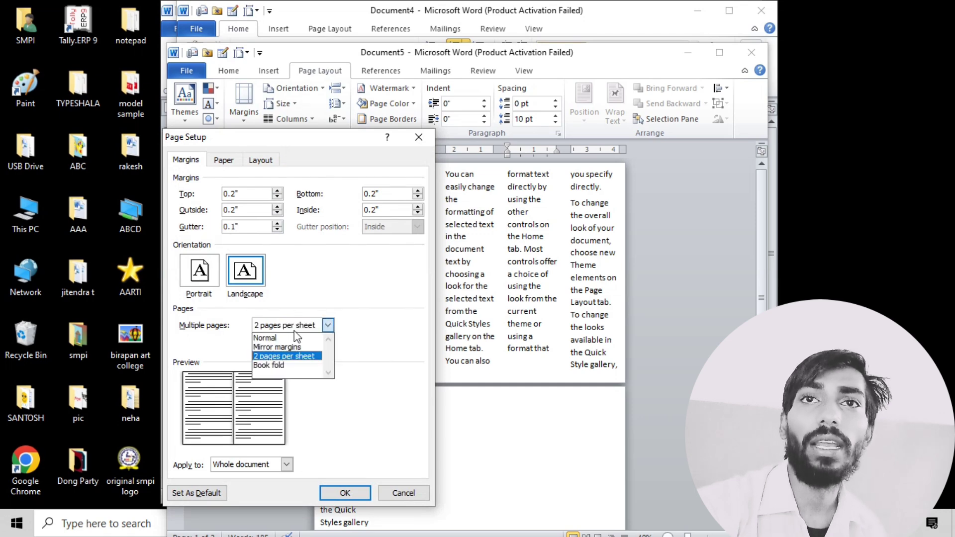
{"action": "left_click", "coordinate": [293, 328]}
{"action": "left_click", "coordinate": [294, 328]}
{"action": "left_click", "coordinate": [294, 359]}
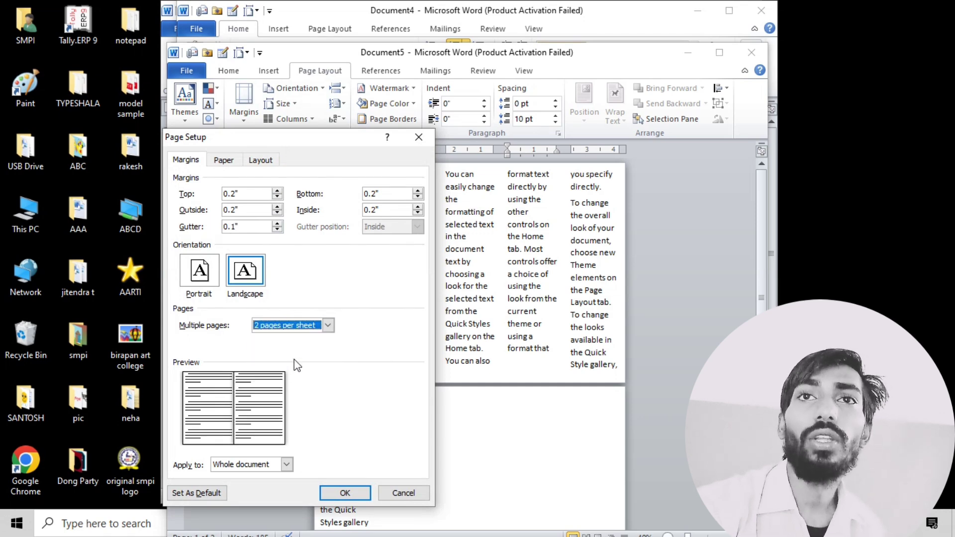
- Switch Multiple pages to Book fold with All sheets per booklet and apply it
{"action": "left_click", "coordinate": [311, 329]}
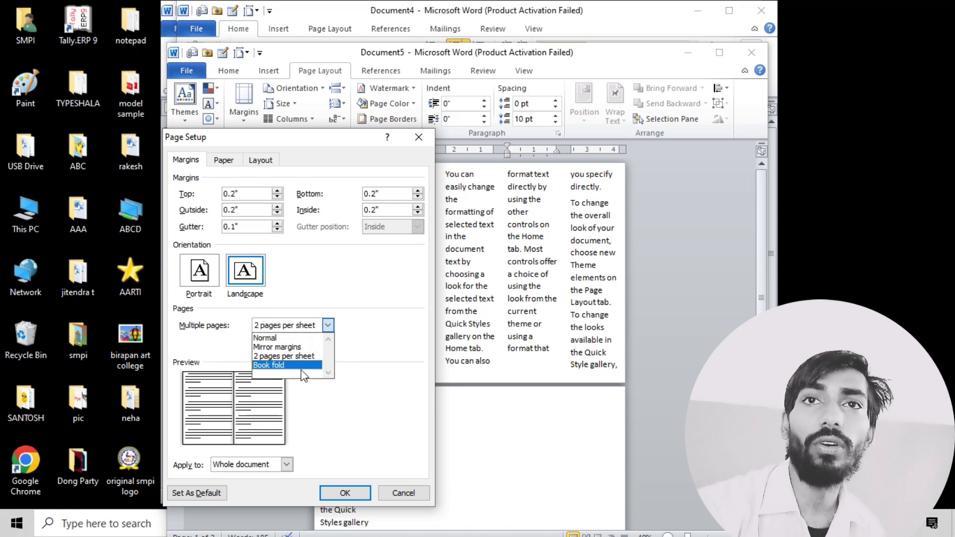
{"action": "left_click", "coordinate": [301, 365]}
{"action": "left_click", "coordinate": [300, 344]}
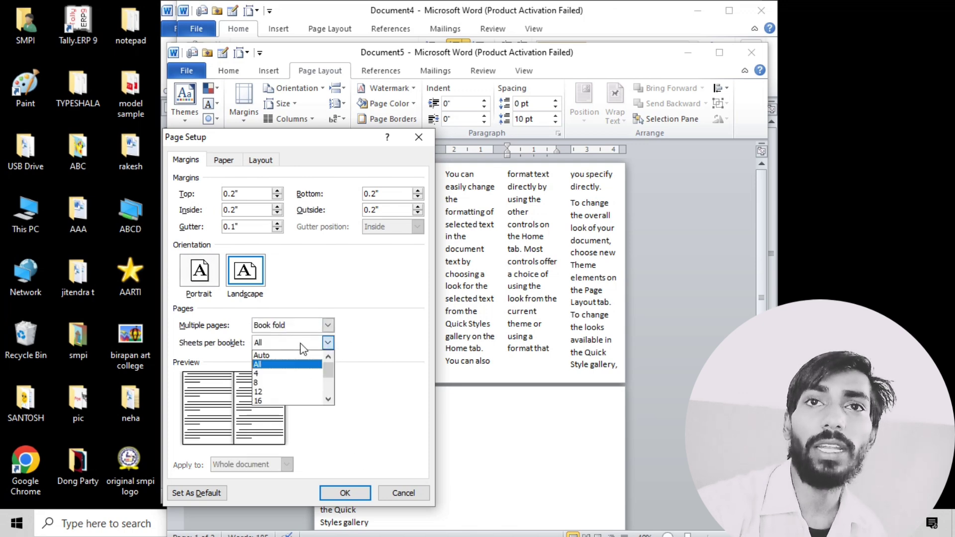
{"action": "left_click", "coordinate": [301, 348]}
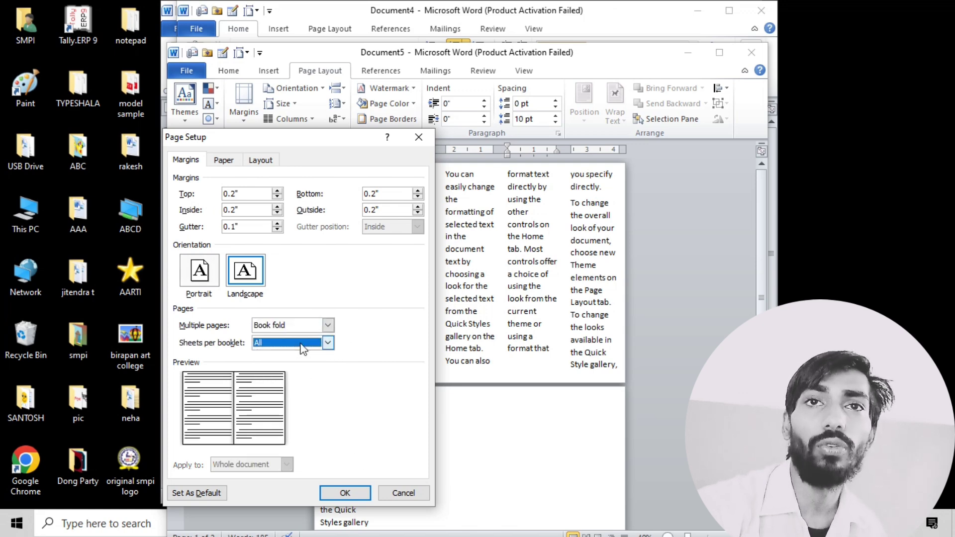
{"action": "left_click", "coordinate": [339, 489]}
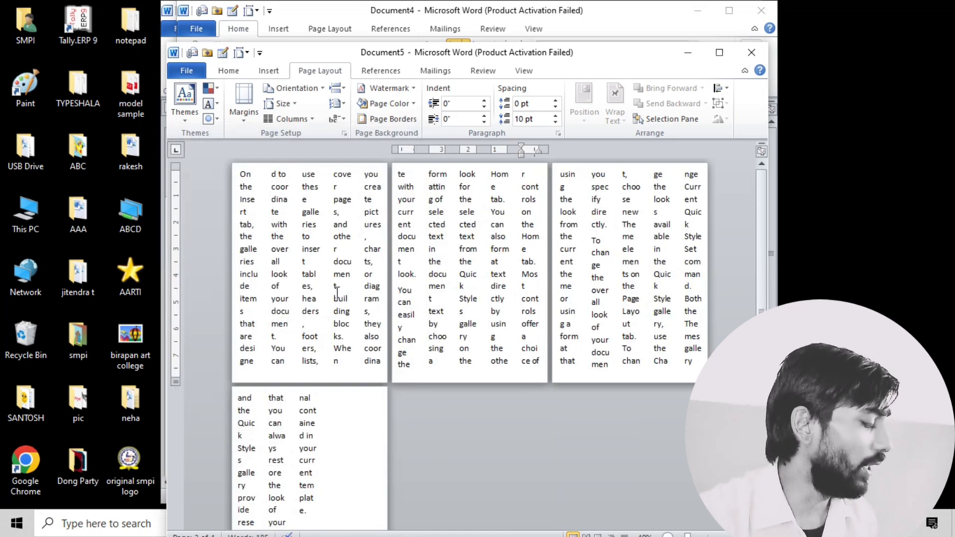
- Delete all the sample text and set the paper size to A4
{"action": "key", "text": "ctrl+a"}
{"action": "key", "text": "Delete"}
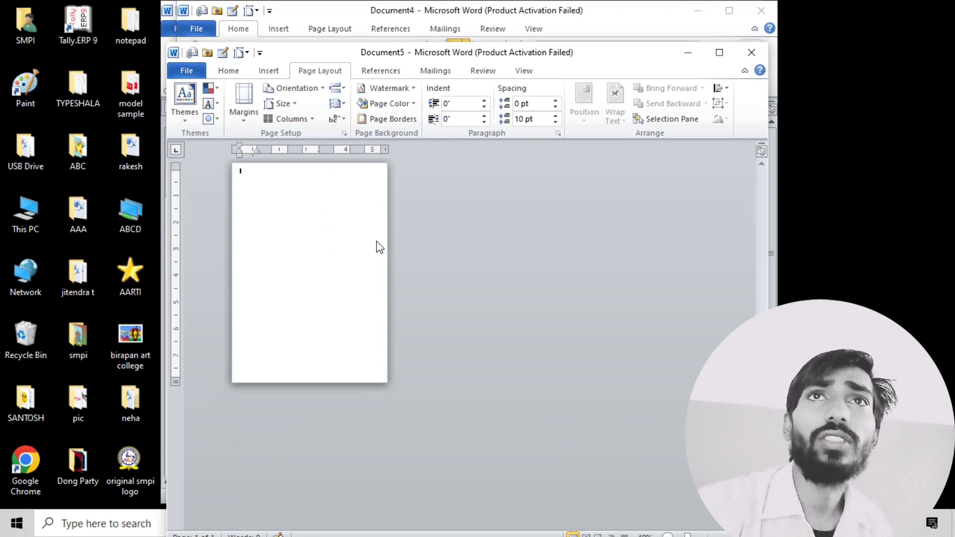
{"action": "left_click", "coordinate": [281, 104]}
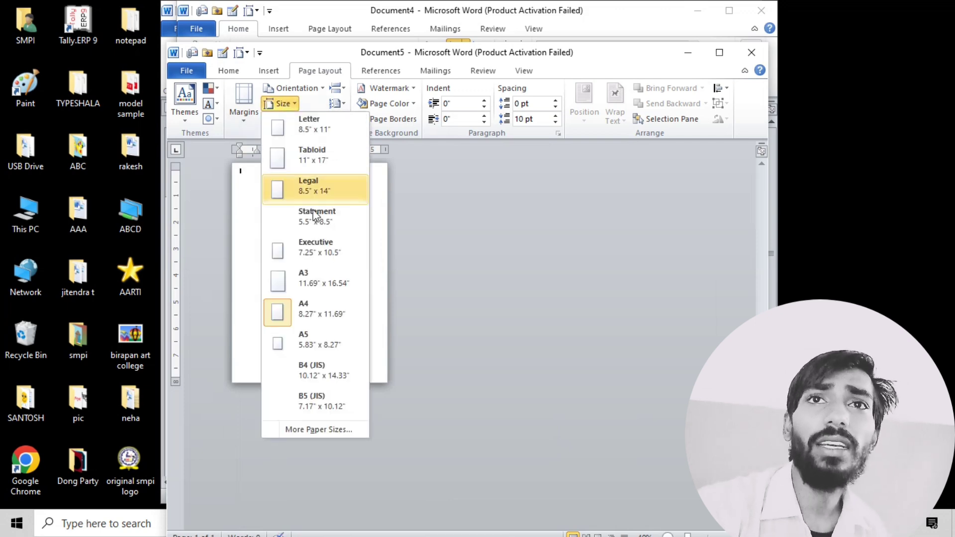
{"action": "left_click", "coordinate": [327, 312]}
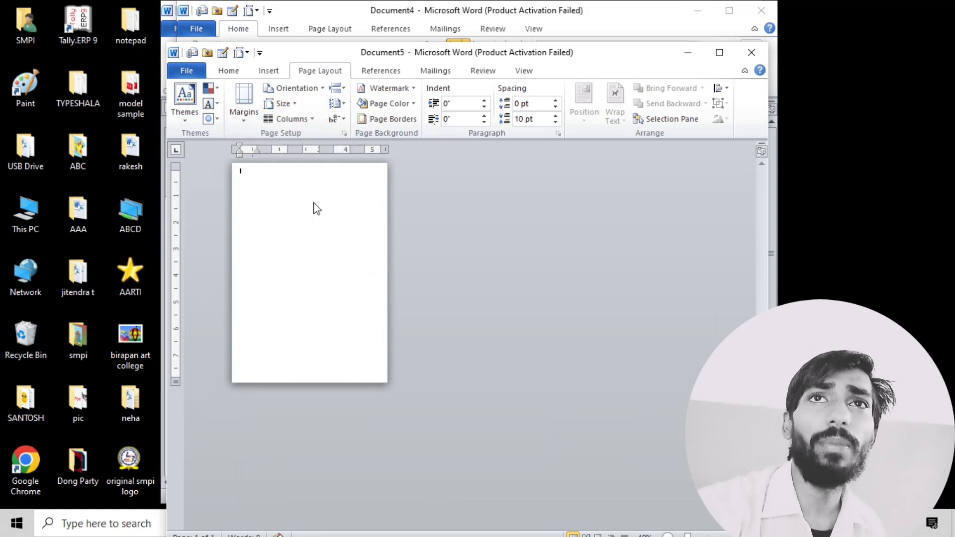
- Turn the A4 page to landscape orientation
{"action": "left_click", "coordinate": [277, 87]}
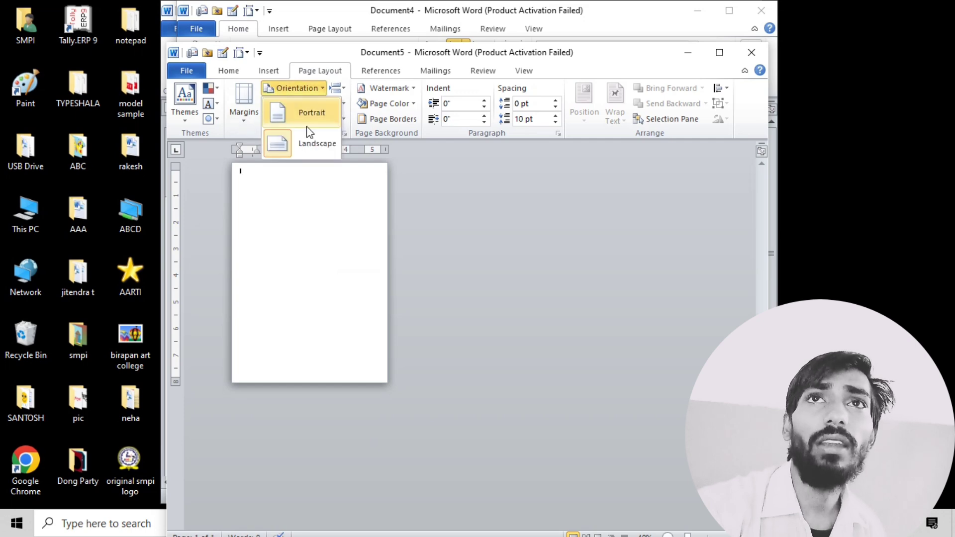
{"action": "left_click", "coordinate": [313, 147]}
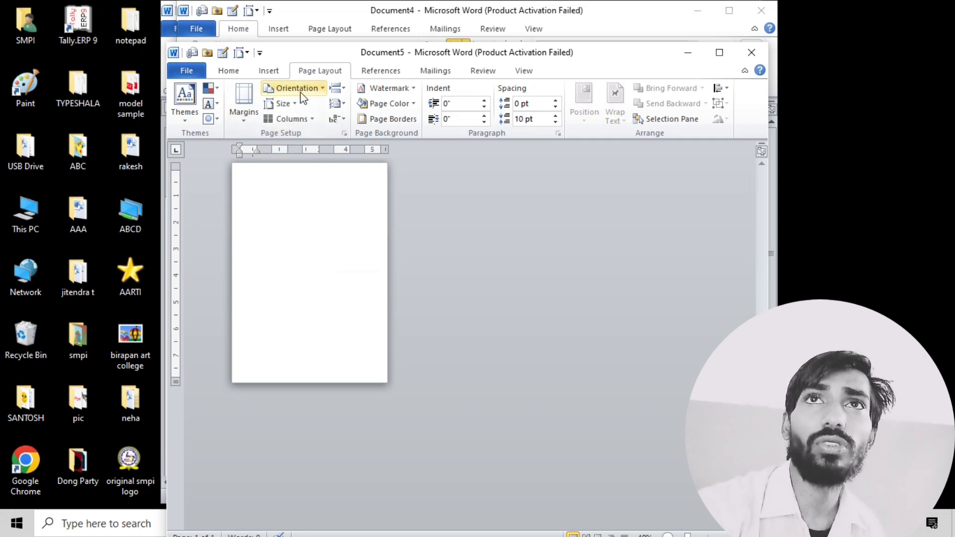
{"action": "left_click", "coordinate": [297, 89]}
{"action": "left_click", "coordinate": [297, 139]}
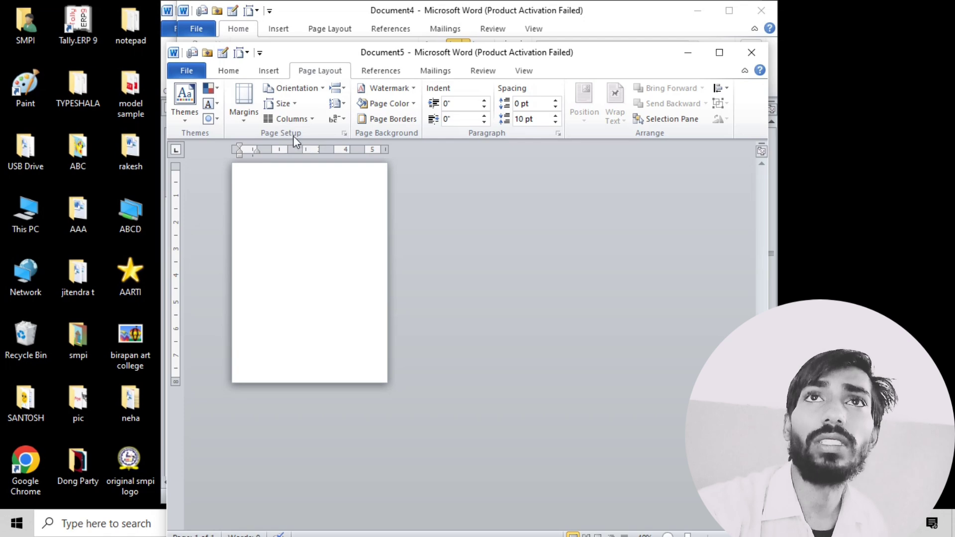
{"action": "left_click", "coordinate": [280, 104]}
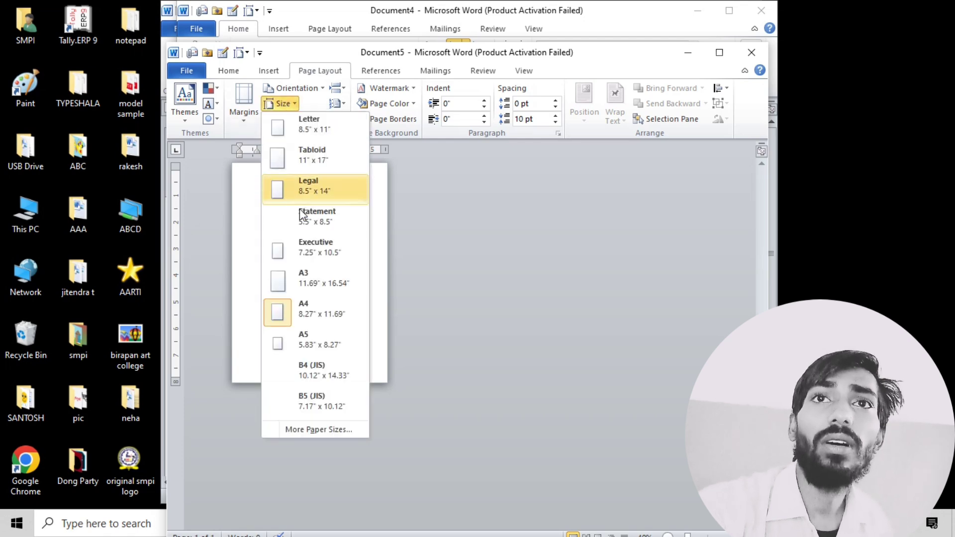
{"action": "left_click", "coordinate": [305, 305]}
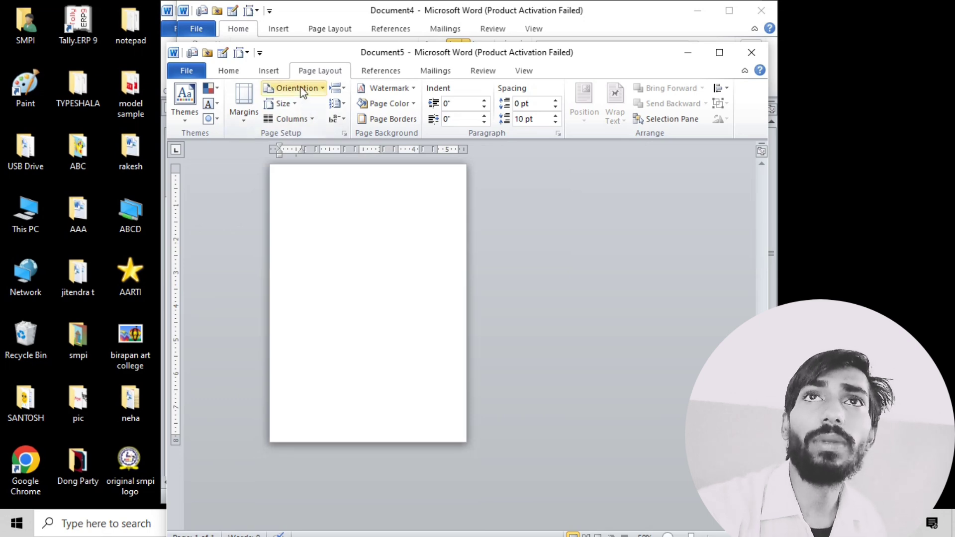
{"action": "left_click", "coordinate": [301, 90]}
{"action": "left_click", "coordinate": [309, 144]}
{"action": "left_click", "coordinate": [294, 90]}
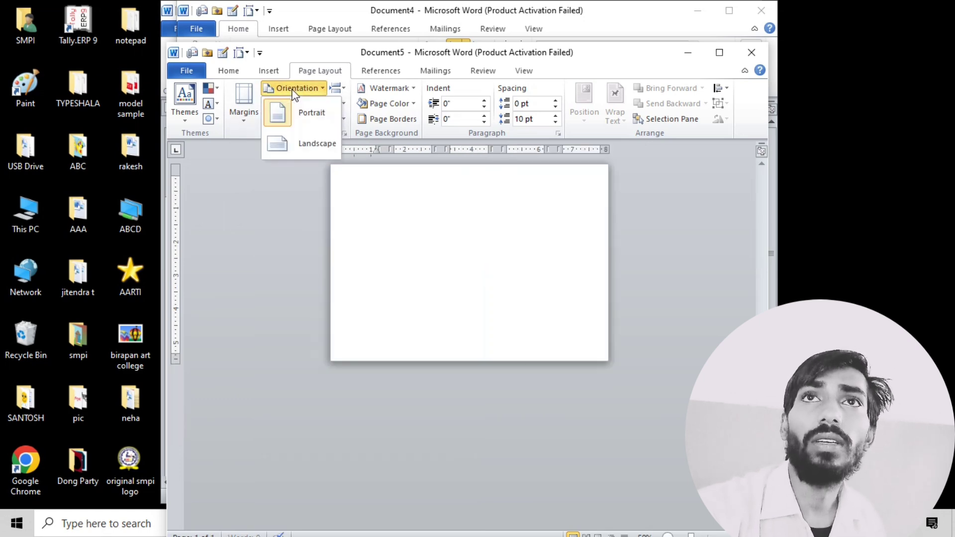
{"action": "left_click", "coordinate": [309, 115]}
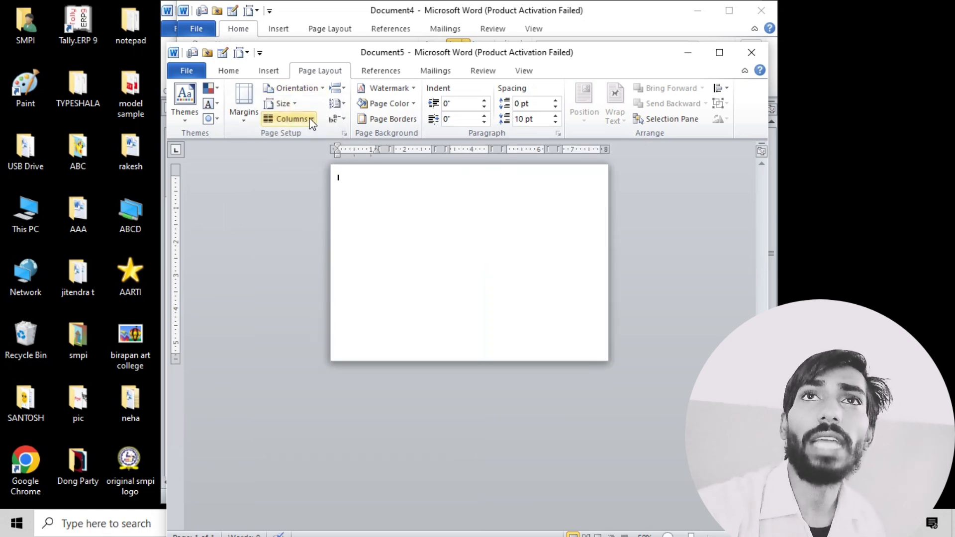
- Review the paper width in Page Setup and close it without changes
{"action": "left_click", "coordinate": [280, 103]}
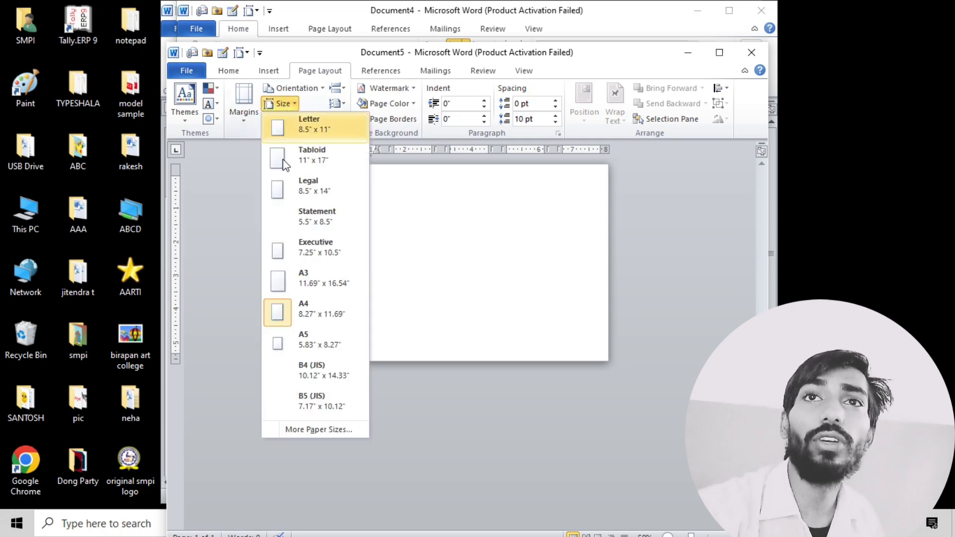
{"action": "left_click", "coordinate": [327, 431]}
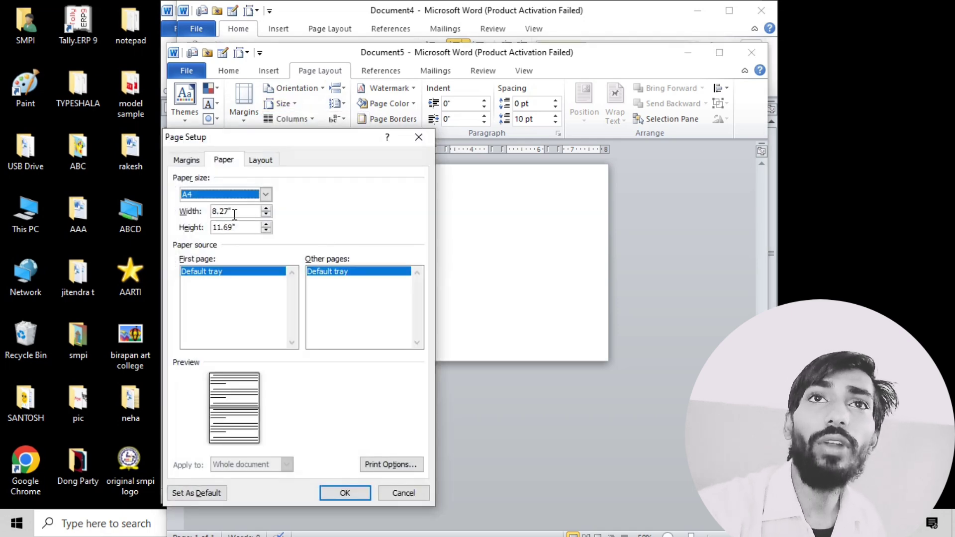
{"action": "left_click_drag", "start_coordinate": [235, 212], "coordinate": [208, 212]}
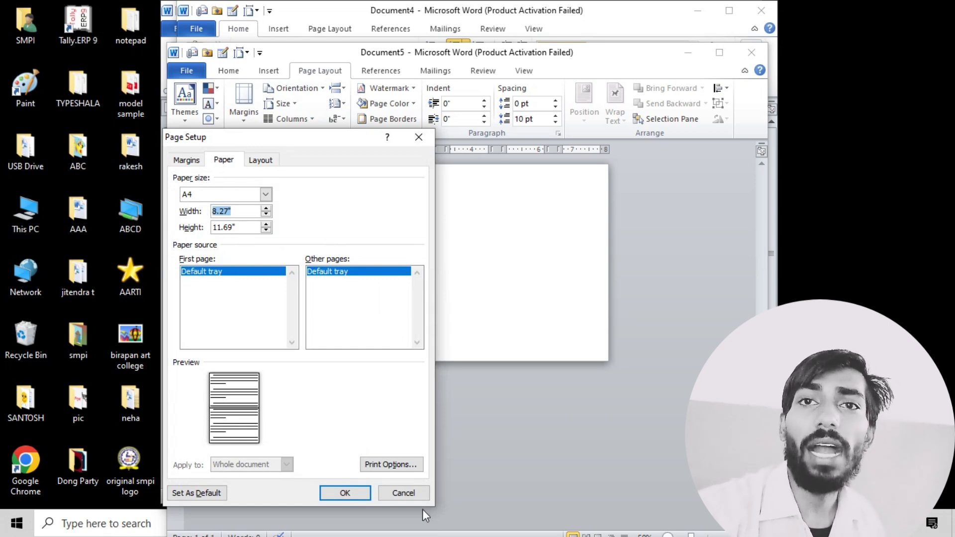
{"action": "left_click", "coordinate": [416, 497]}
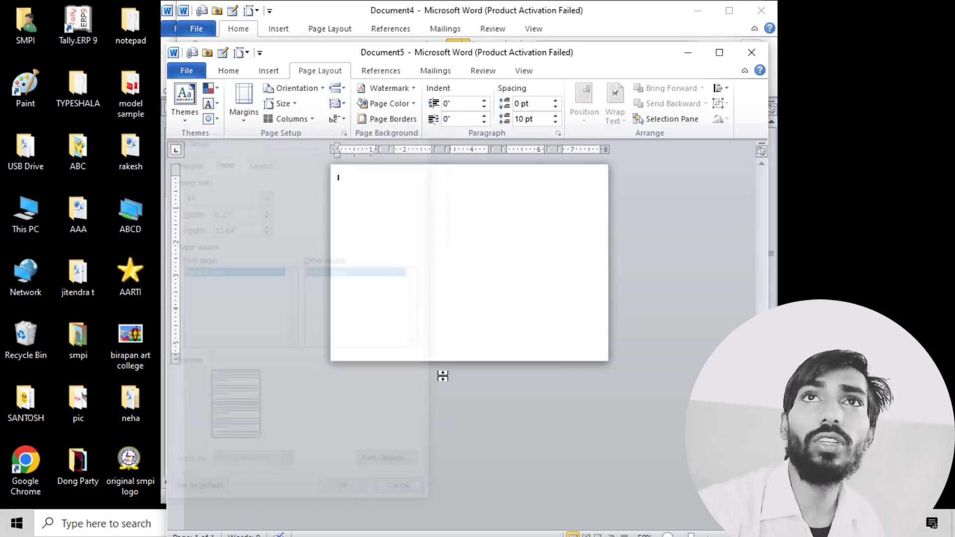
{"action": "left_click", "coordinate": [293, 88]}
{"action": "left_click", "coordinate": [316, 142]}
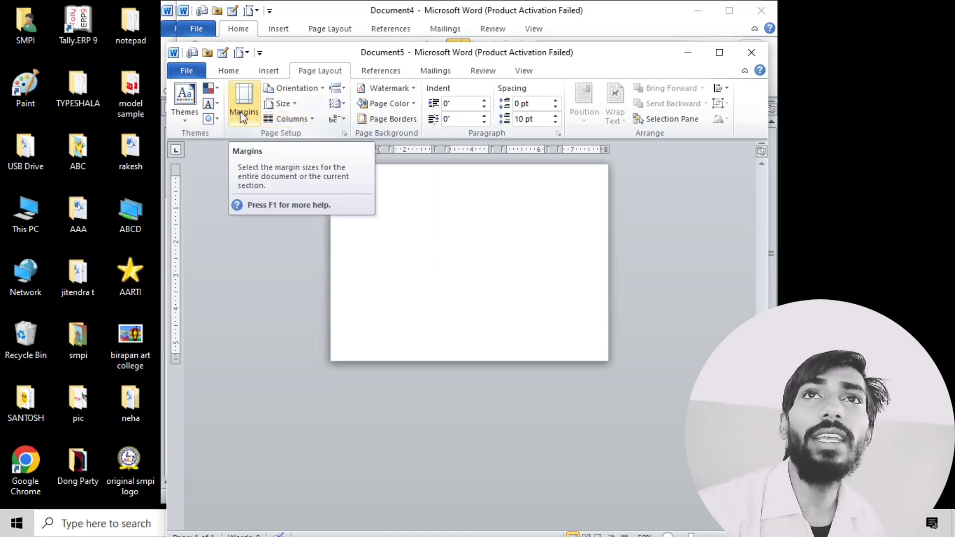
- Reset the layout to one column, confirm A4 paper, and apply Narrow margins
{"action": "left_click", "coordinate": [287, 119]}
{"action": "left_click", "coordinate": [328, 146]}
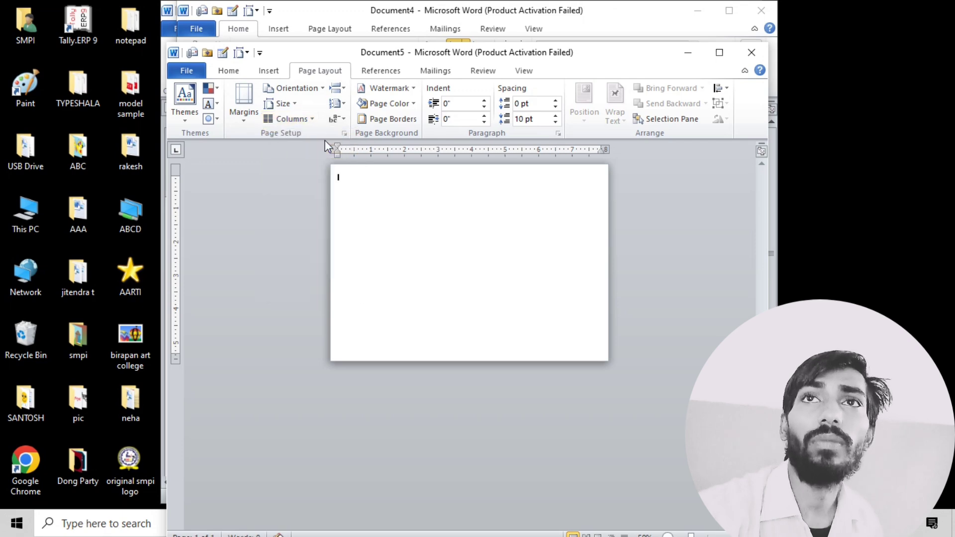
{"action": "left_click", "coordinate": [295, 92]}
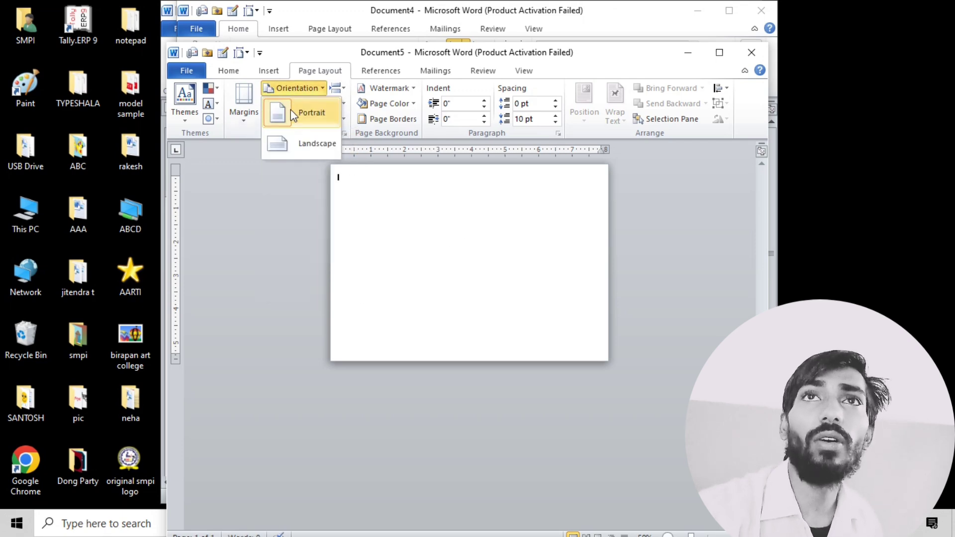
{"action": "left_click", "coordinate": [290, 110]}
{"action": "left_click", "coordinate": [288, 106]}
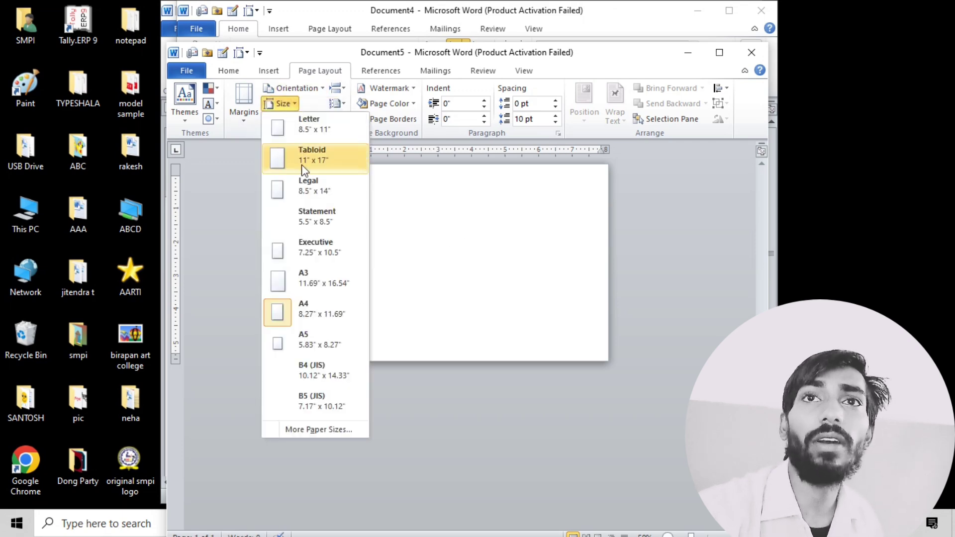
{"action": "left_click", "coordinate": [332, 314]}
{"action": "left_click", "coordinate": [244, 102]}
{"action": "left_click", "coordinate": [268, 228]}
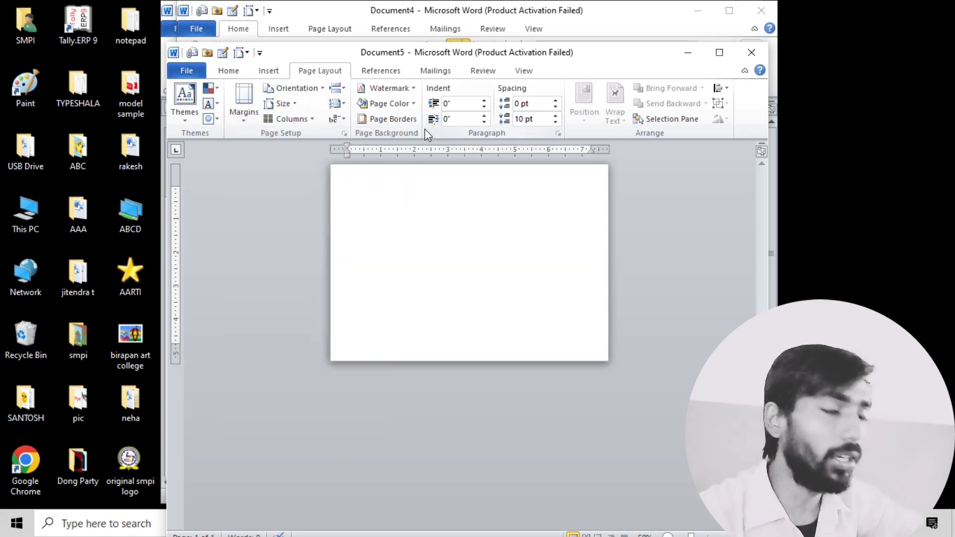
- Start a new blank document
{"action": "key", "text": "ctrl+n"}
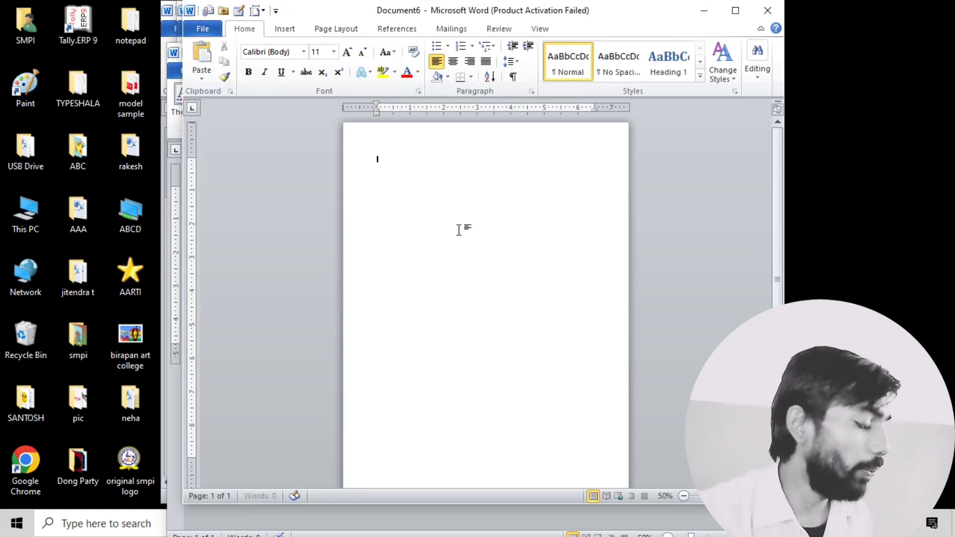
{"action": "scroll", "coordinate": [460, 231], "scroll_direction": "down", "scroll_amount": 2}
{"action": "scroll", "coordinate": [461, 231], "scroll_direction": "up", "scroll_amount": 1}
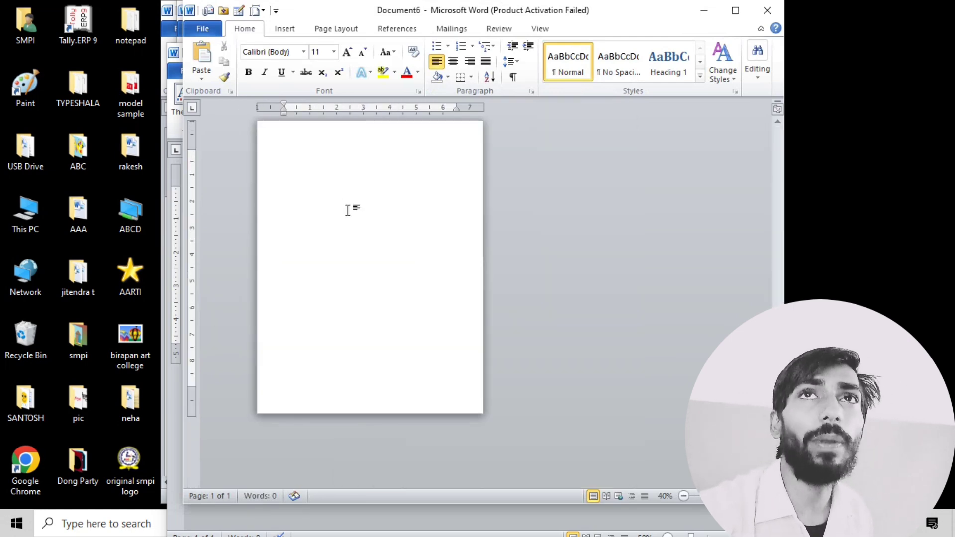
- Set the new page to A4 paper in landscape orientation
{"action": "left_click", "coordinate": [333, 30]}
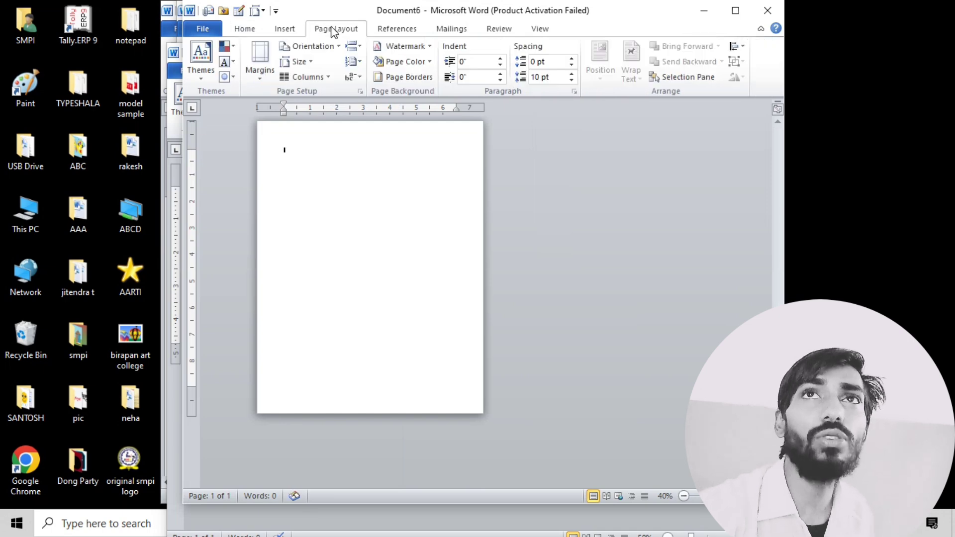
{"action": "left_click", "coordinate": [296, 61]}
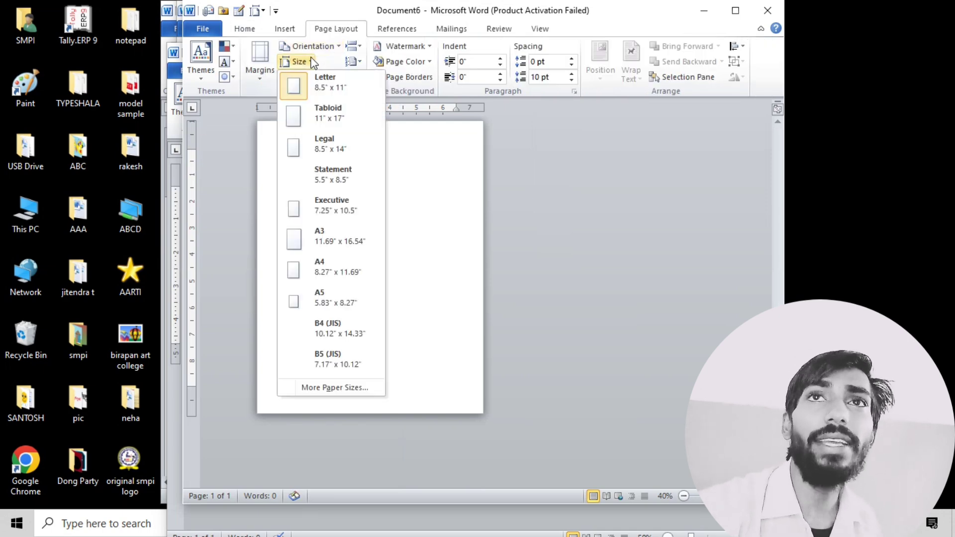
{"action": "left_click", "coordinate": [324, 269]}
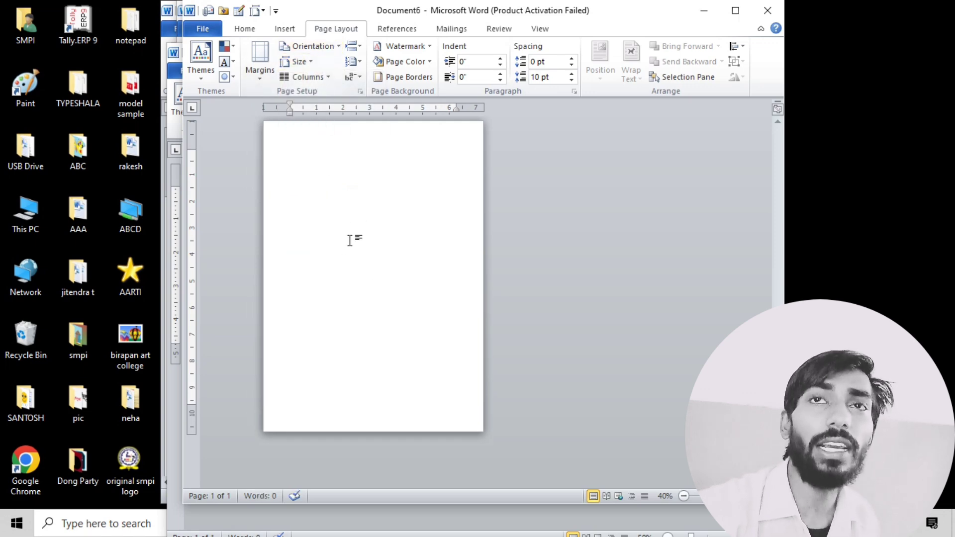
{"action": "left_click", "coordinate": [323, 45]}
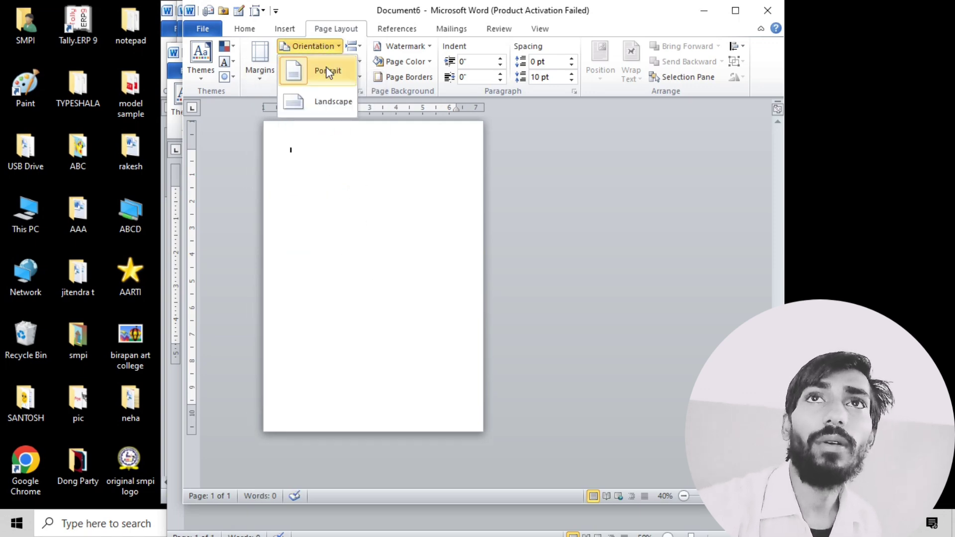
{"action": "left_click", "coordinate": [329, 103]}
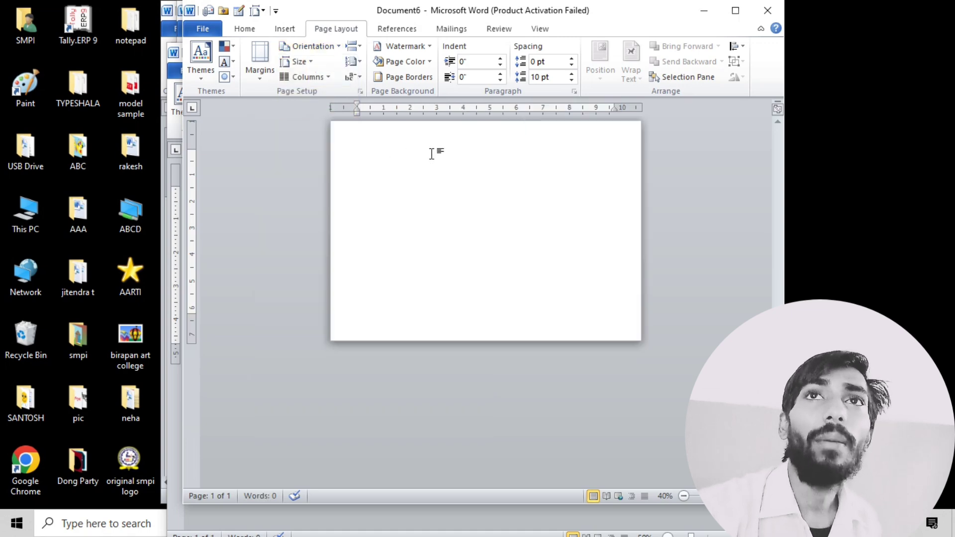
- Generate sample paragraphs with =rand(), enlarge their font, and justify them
{"action": "type", "text": "a"}
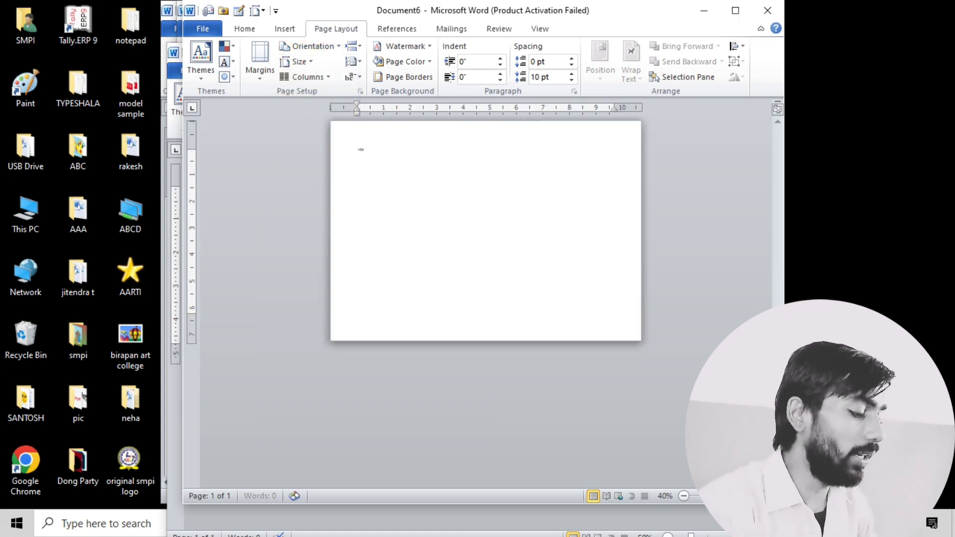
{"action": "type", "text": "()"}
{"action": "key", "text": "Return"}
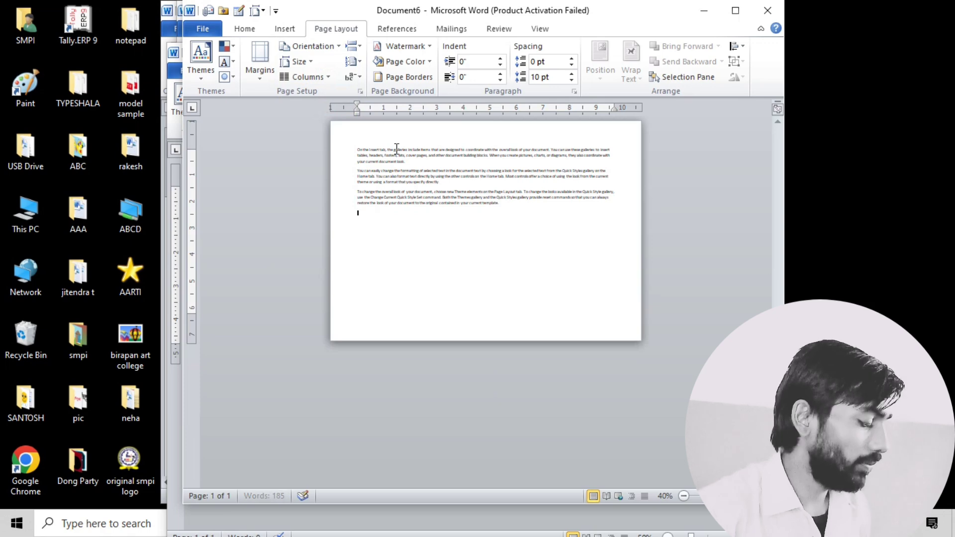
{"action": "key", "text": "ctrl+a"}
{"action": "key", "text": "ctrl+shift+period"}
{"action": "key", "text": "ctrl+shift+period"}
{"action": "key", "text": "ctrl+shift+period"}
{"action": "key", "text": "ctrl+shift+period"}
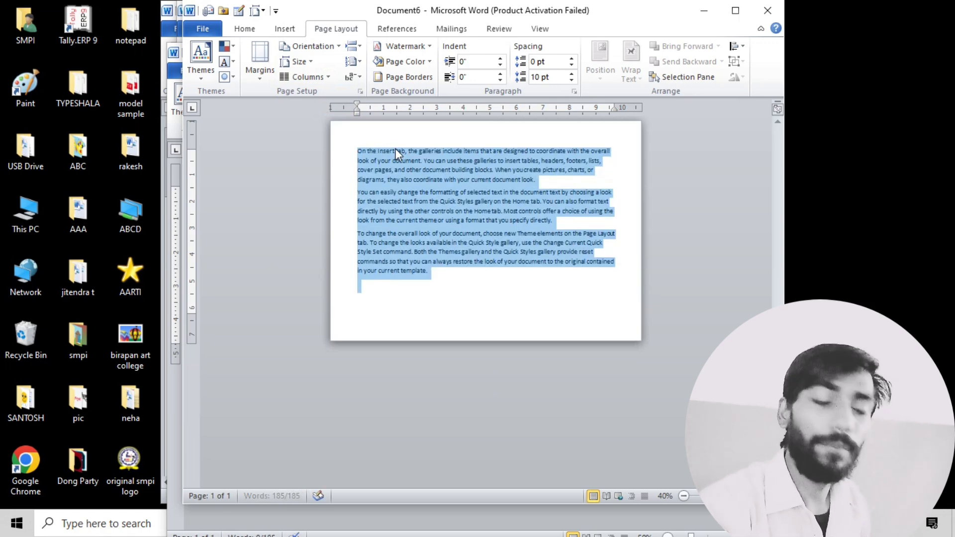
{"action": "key", "text": "ctrl+j"}
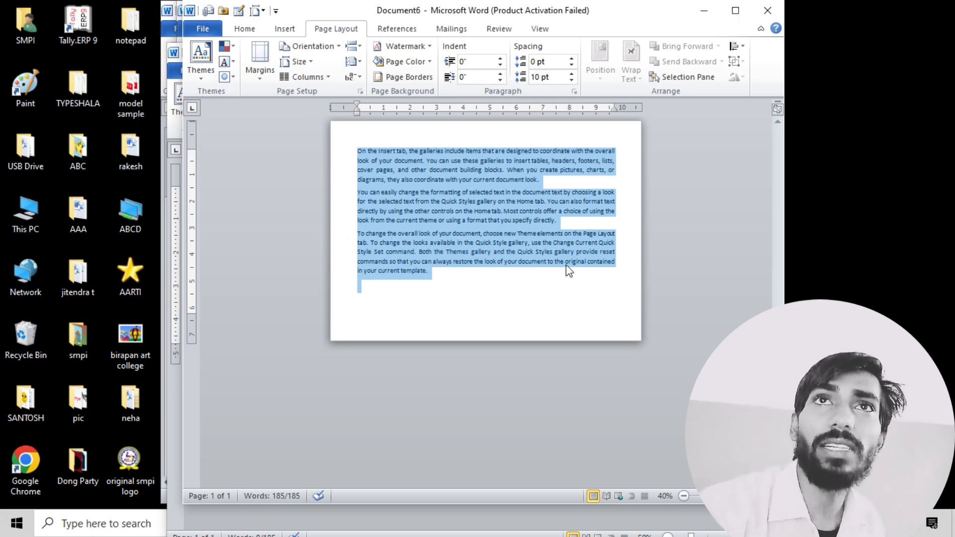
- Apply Narrow 0.5-inch margins and check them in Page Setup without changes
{"action": "left_click", "coordinate": [256, 72]}
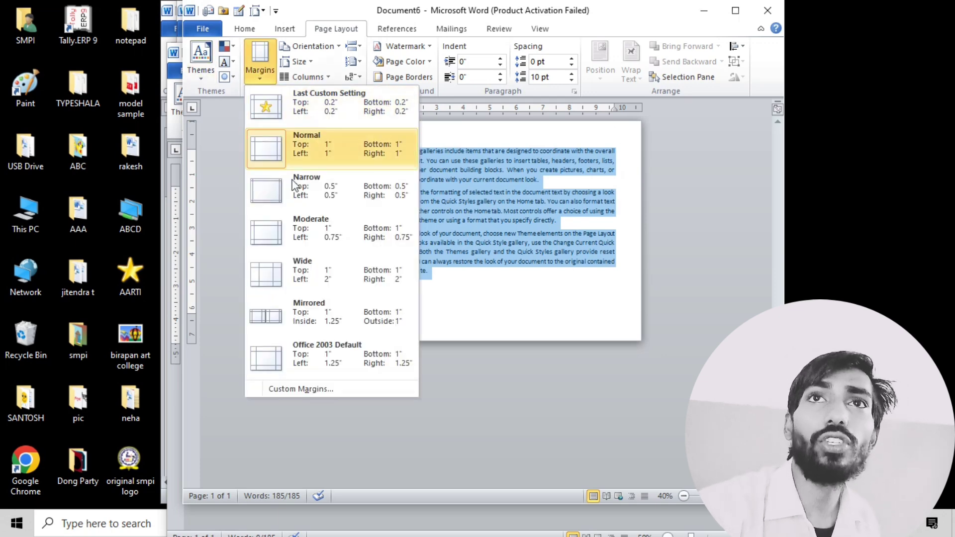
{"action": "left_click", "coordinate": [315, 196]}
{"action": "left_click", "coordinate": [260, 60]}
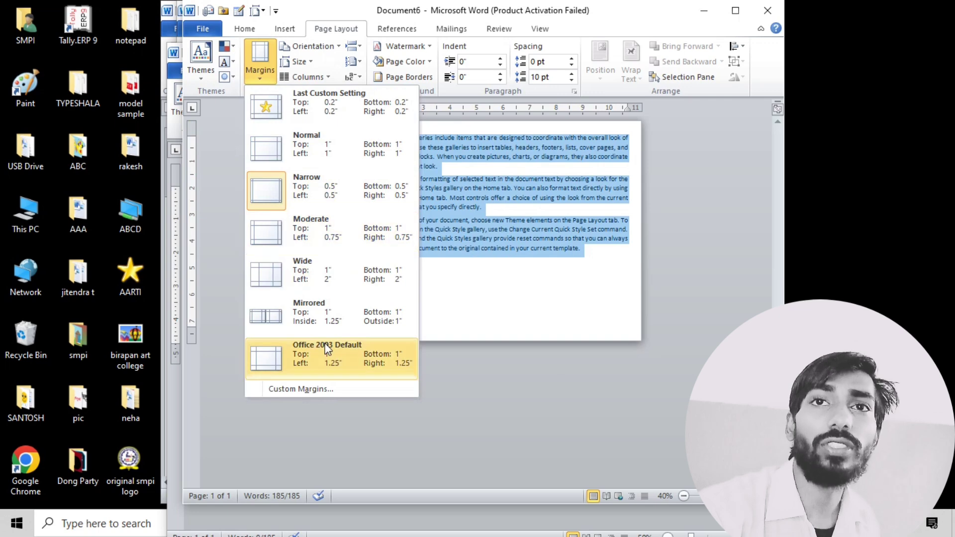
{"action": "left_click", "coordinate": [341, 387]}
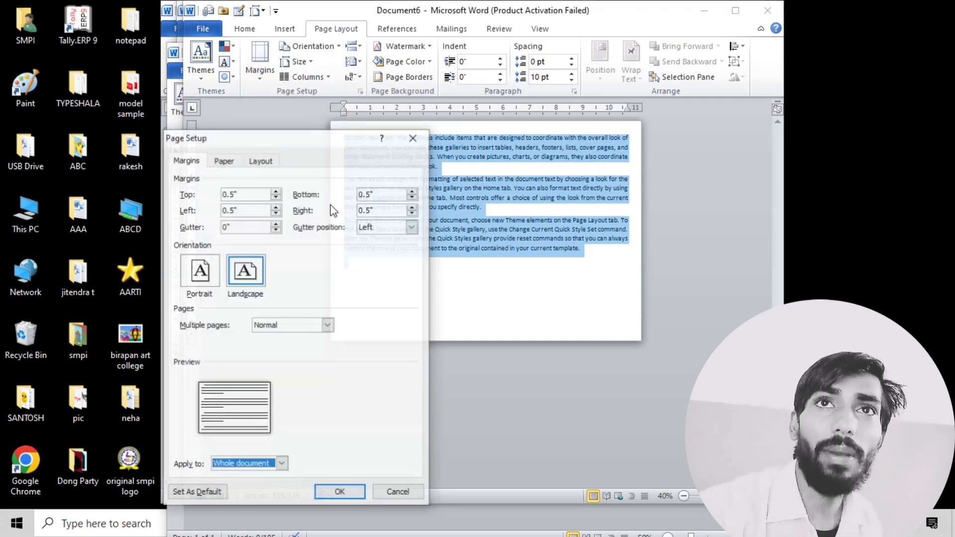
{"action": "left_click", "coordinate": [413, 137]}
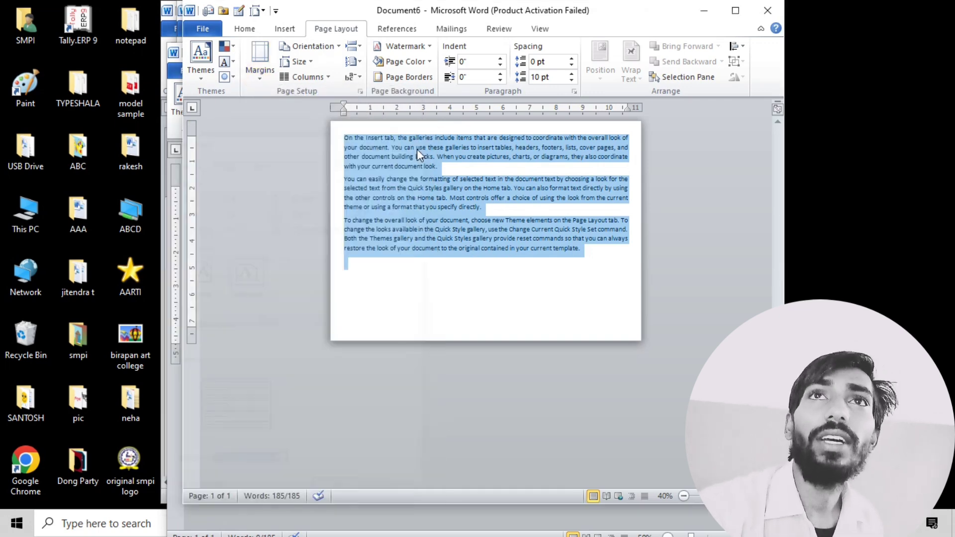
{"action": "left_click", "coordinate": [314, 78]}
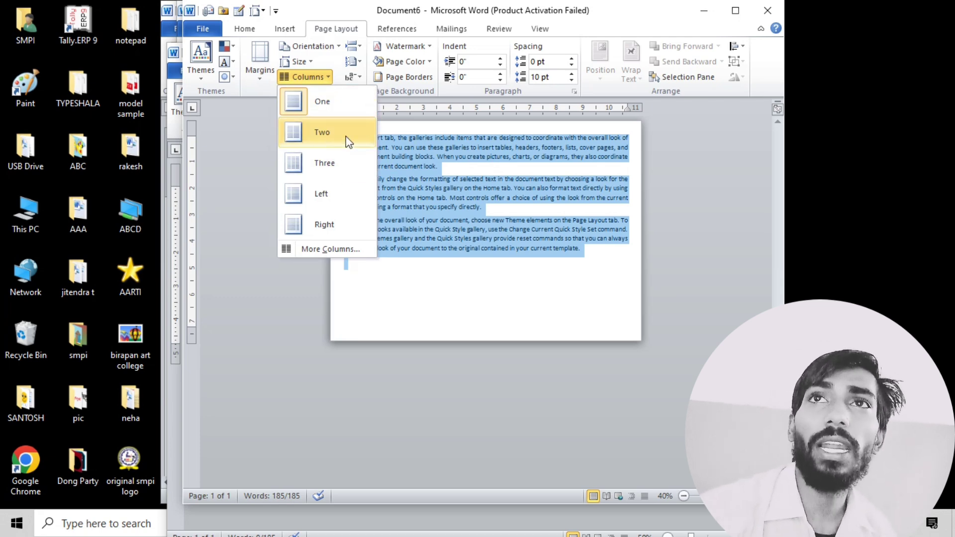
- Lay the text out in three columns
{"action": "left_click", "coordinate": [345, 136]}
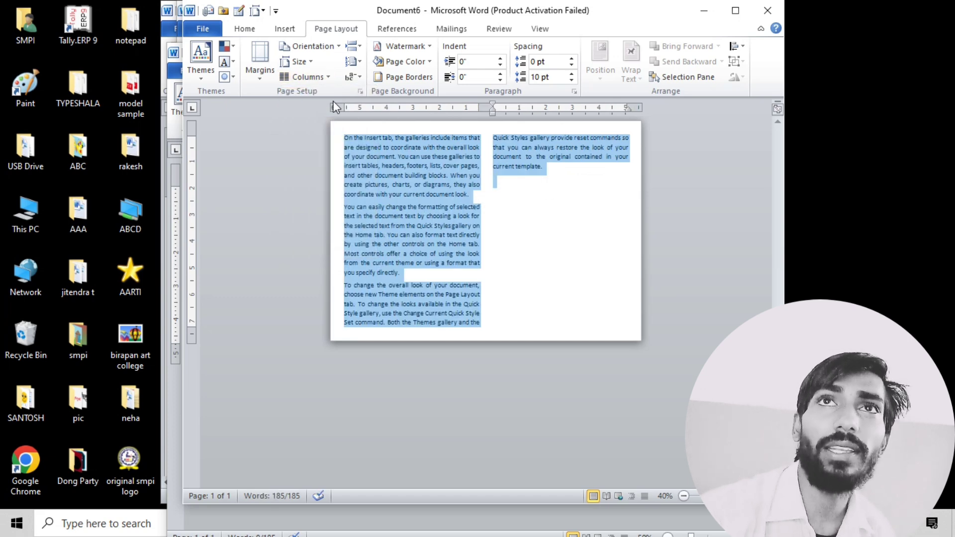
{"action": "left_click", "coordinate": [288, 77]}
{"action": "left_click", "coordinate": [318, 162]}
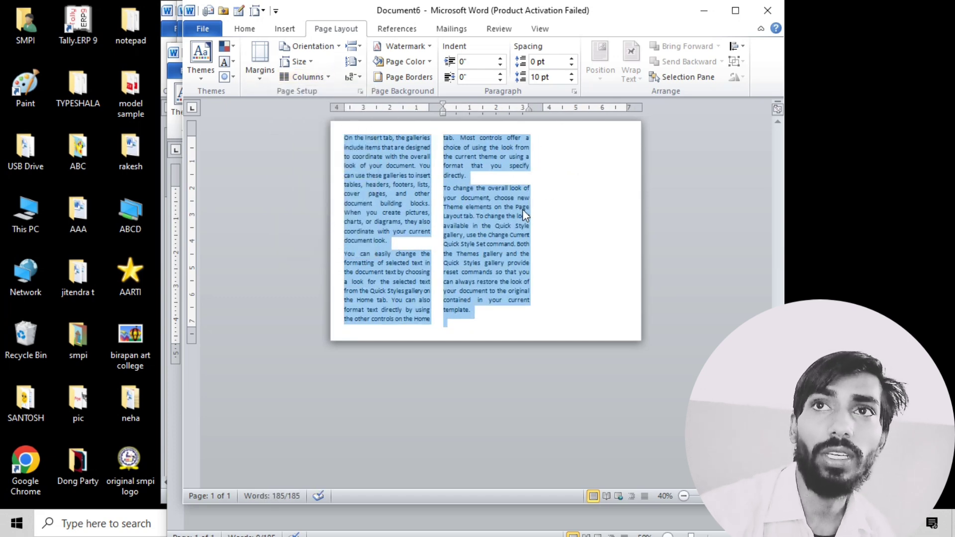
- Add a second batch of sample paragraphs with =RAND() after the text
{"action": "left_click", "coordinate": [496, 326]}
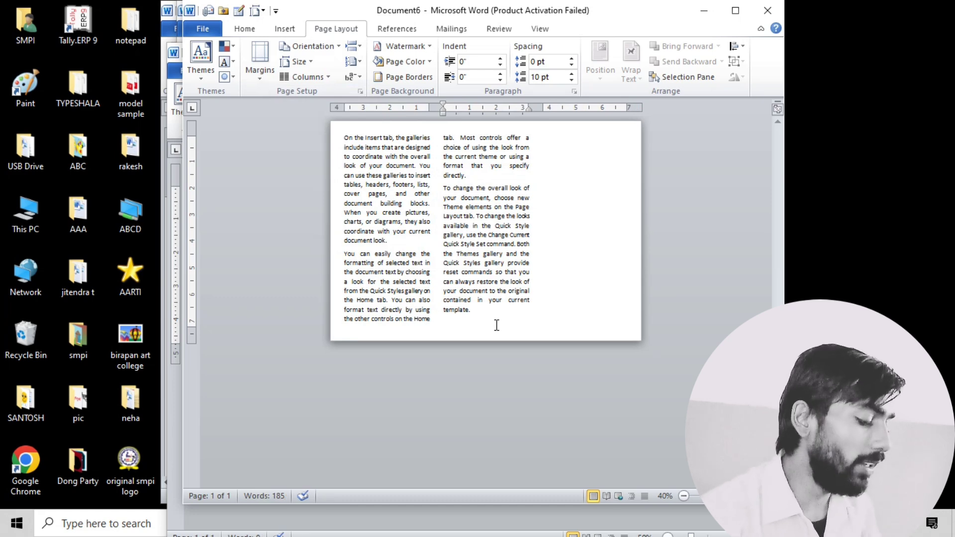
{"action": "key", "text": "Return"}
{"action": "type", "text": "=RAND()"}
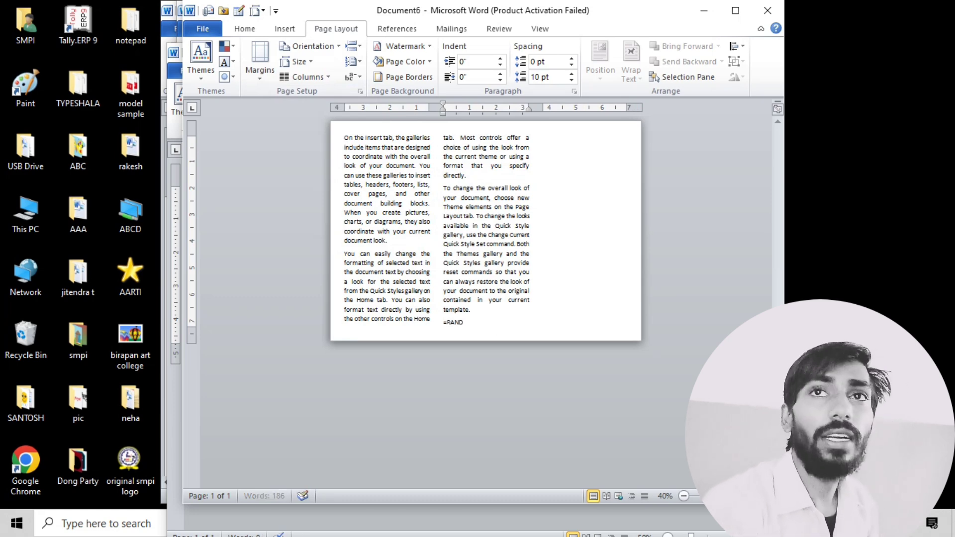
{"action": "key", "text": "Return"}
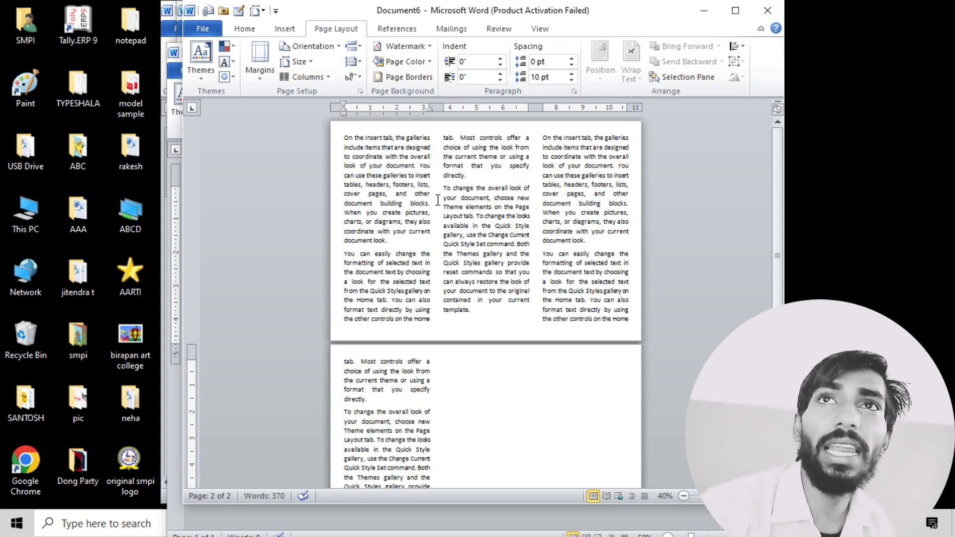
{"action": "scroll", "coordinate": [440, 198], "scroll_direction": "up", "scroll_amount": 1, "text": "ctrl"}
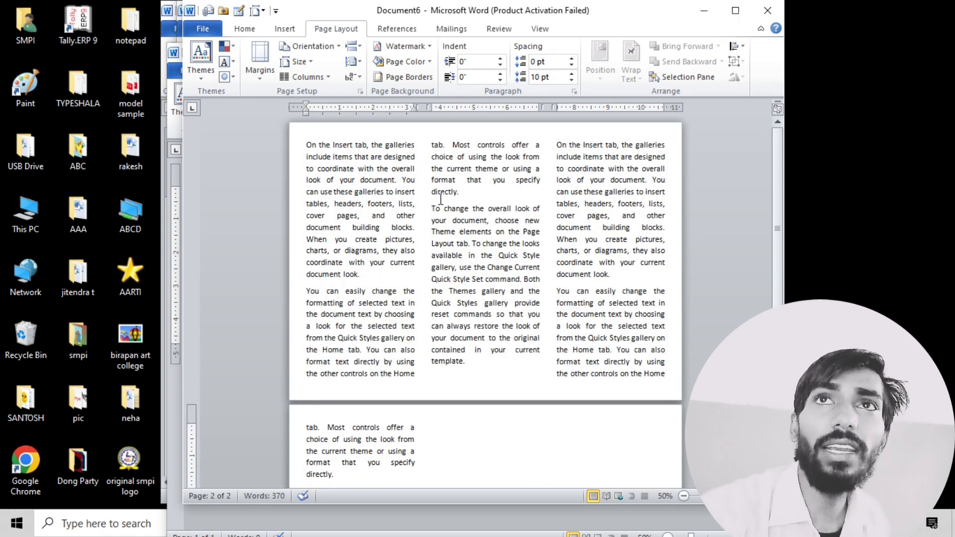
- Turn on Line between to draw vertical dividers between the columns
{"action": "double_click", "coordinate": [420, 107]}
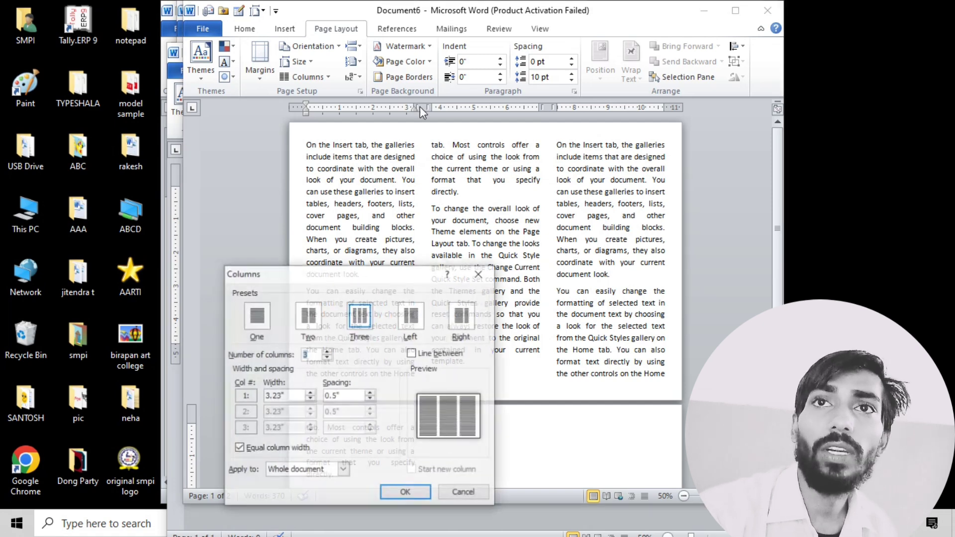
{"action": "left_click", "coordinate": [433, 357]}
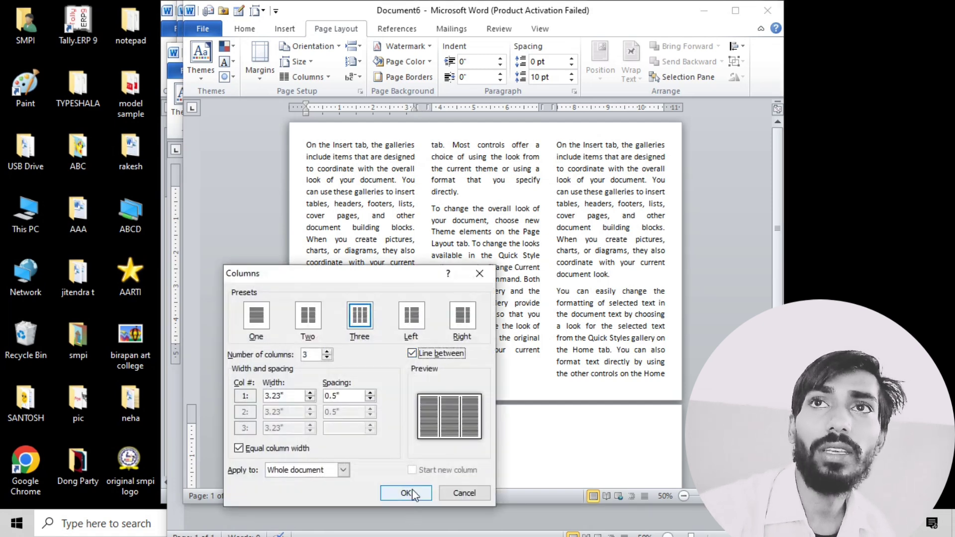
{"action": "left_click", "coordinate": [405, 493]}
{"action": "scroll", "coordinate": [428, 206], "scroll_direction": "up", "scroll_amount": 3}
{"action": "scroll", "coordinate": [429, 206], "scroll_direction": "up", "scroll_amount": 2}
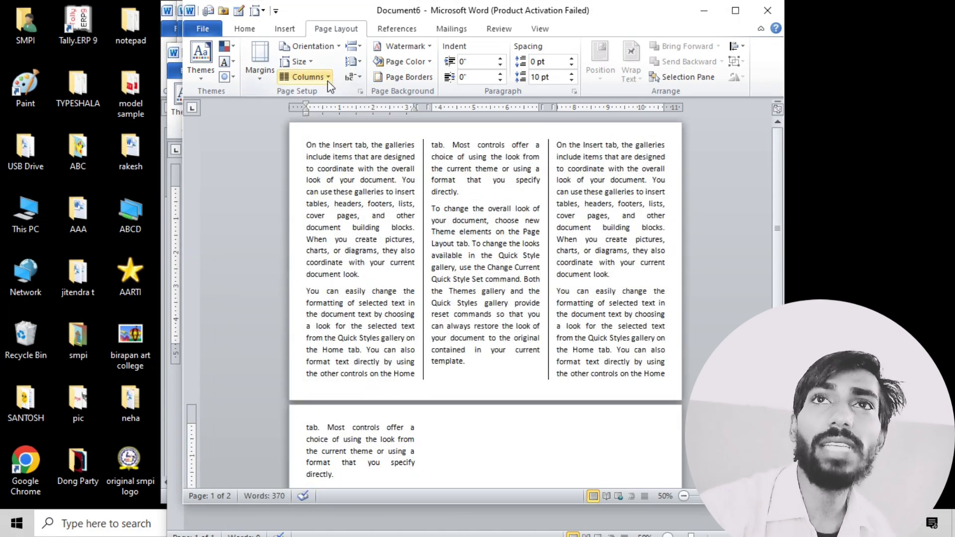
- Increase the column count to 4 in the Columns dialog
{"action": "left_click", "coordinate": [305, 76]}
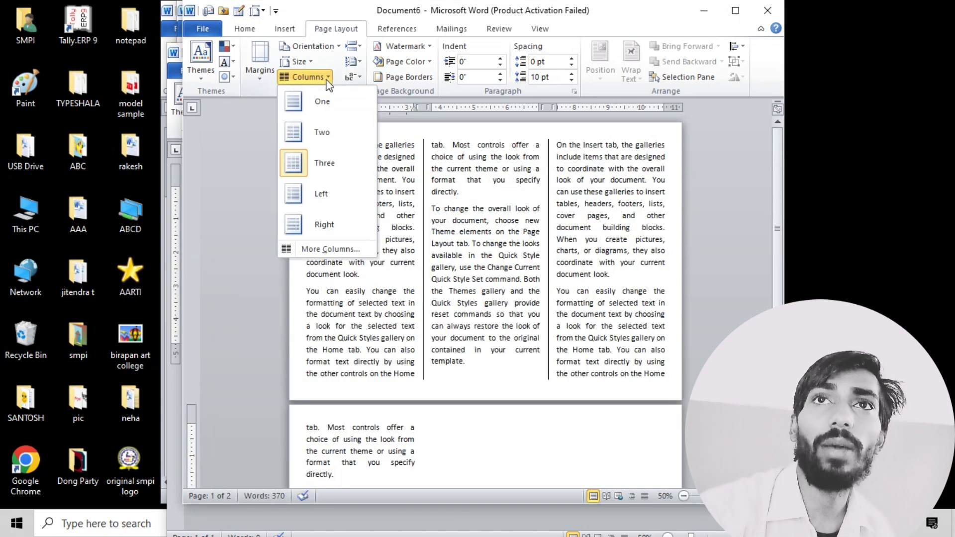
{"action": "left_click", "coordinate": [338, 247]}
{"action": "left_click", "coordinate": [327, 350]}
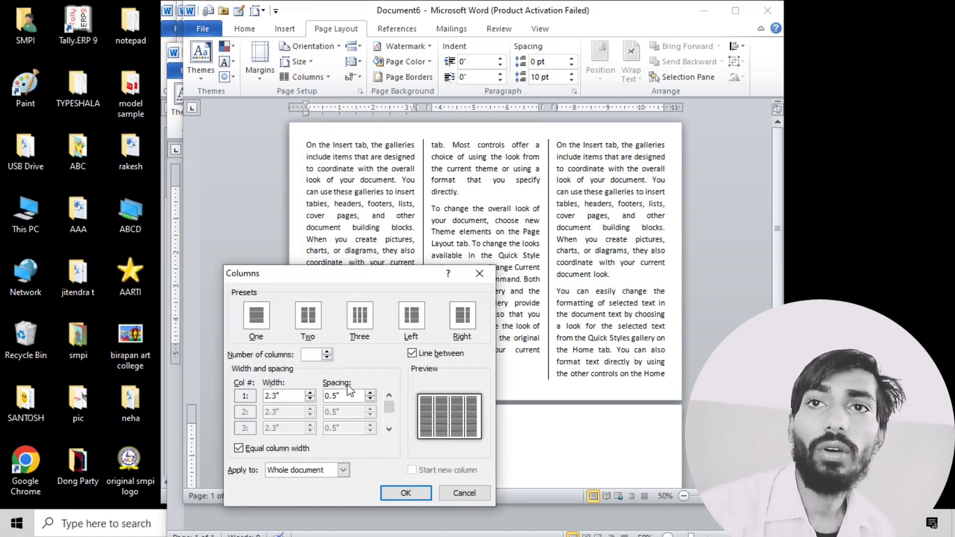
{"action": "type", "text": "4"}
{"action": "left_click", "coordinate": [403, 495]}
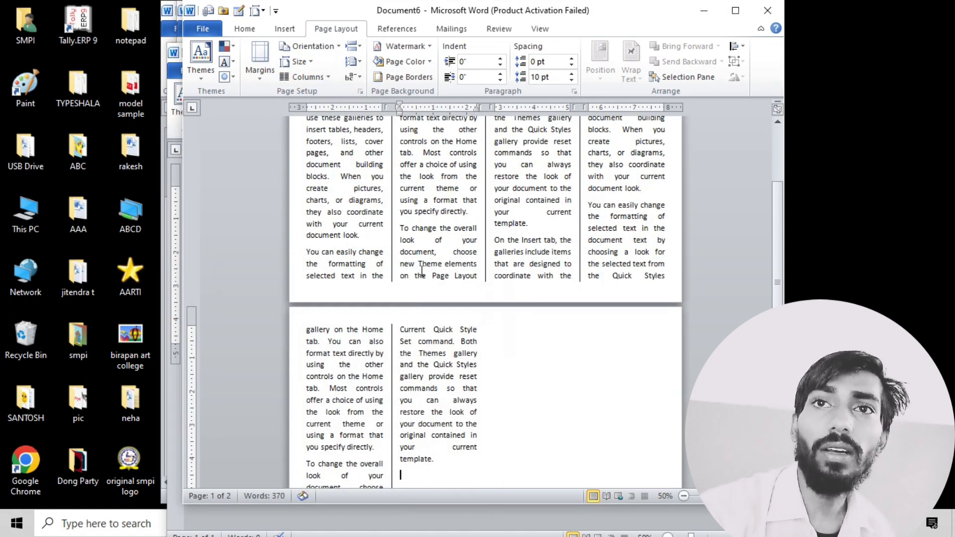
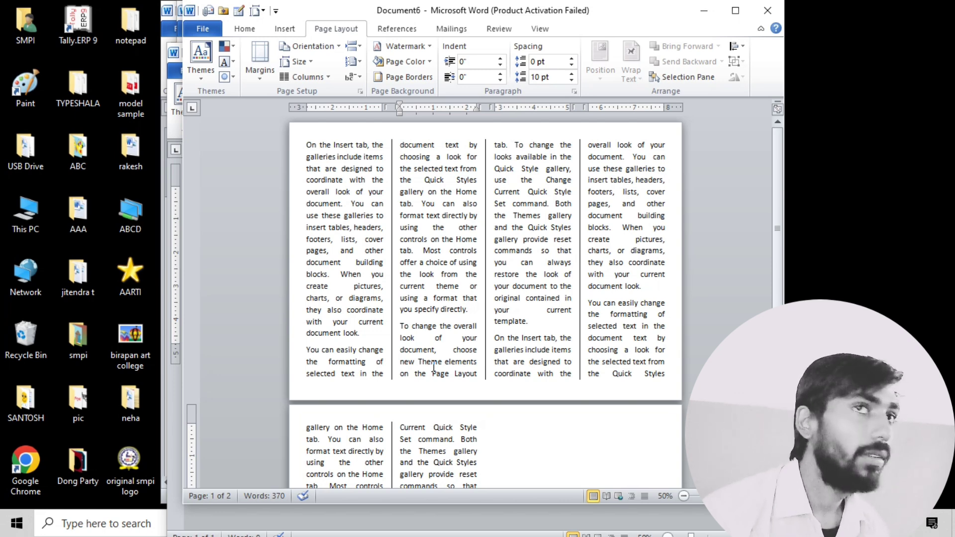
- Select all the text of the three-column document, then deselect it and scroll through it
{"action": "left_click", "coordinate": [515, 297]}
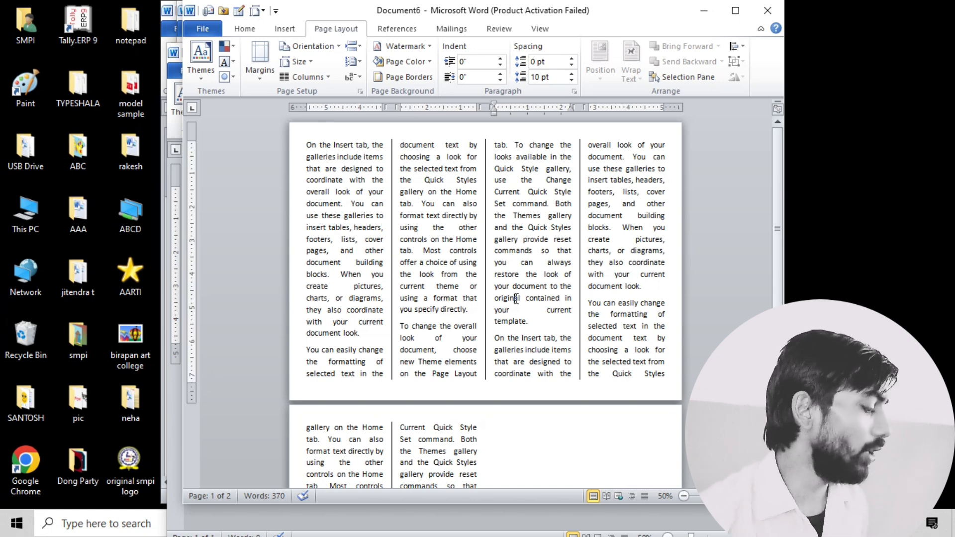
{"action": "key", "text": "ctrl+a"}
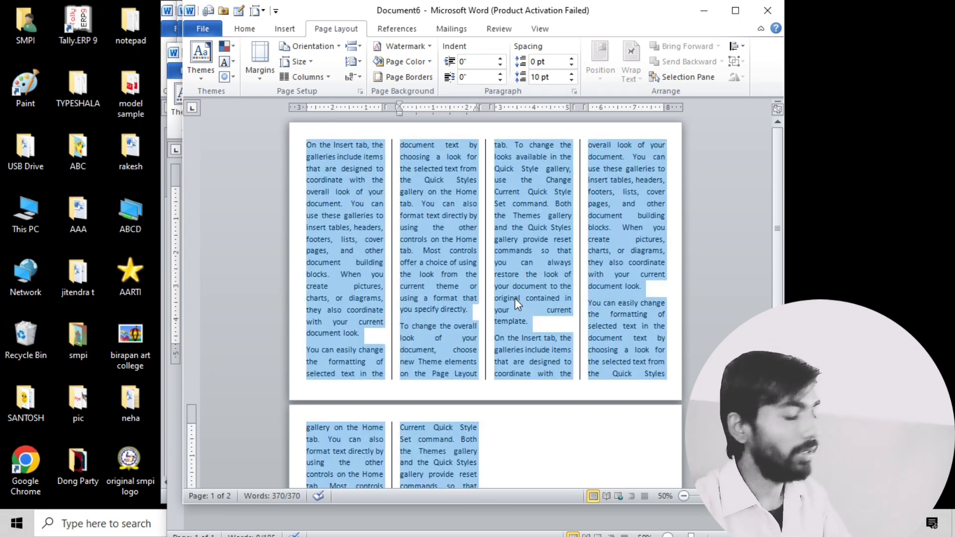
{"action": "left_click", "coordinate": [528, 275]}
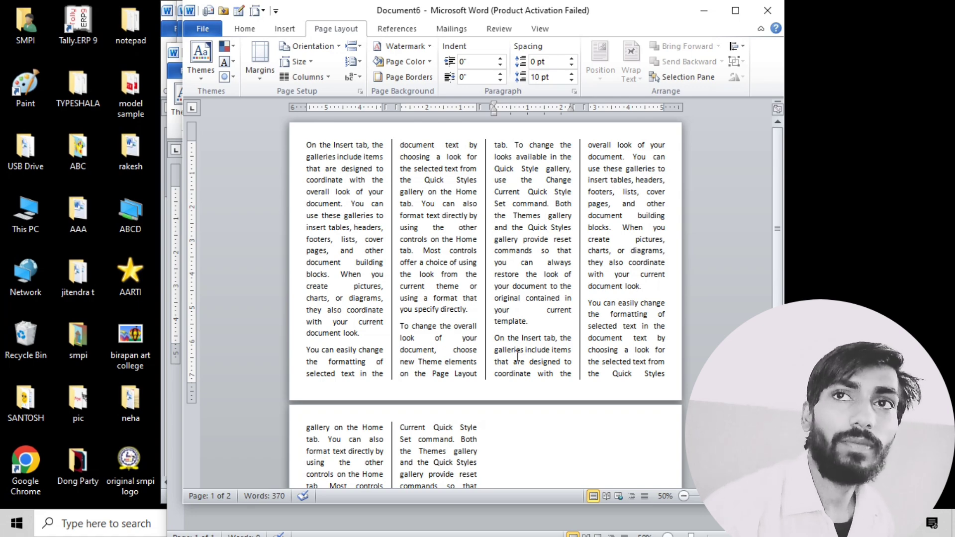
{"action": "scroll", "coordinate": [558, 342], "scroll_direction": "up", "scroll_amount": 6}
{"action": "scroll", "coordinate": [558, 342], "scroll_direction": "down", "scroll_amount": 4}
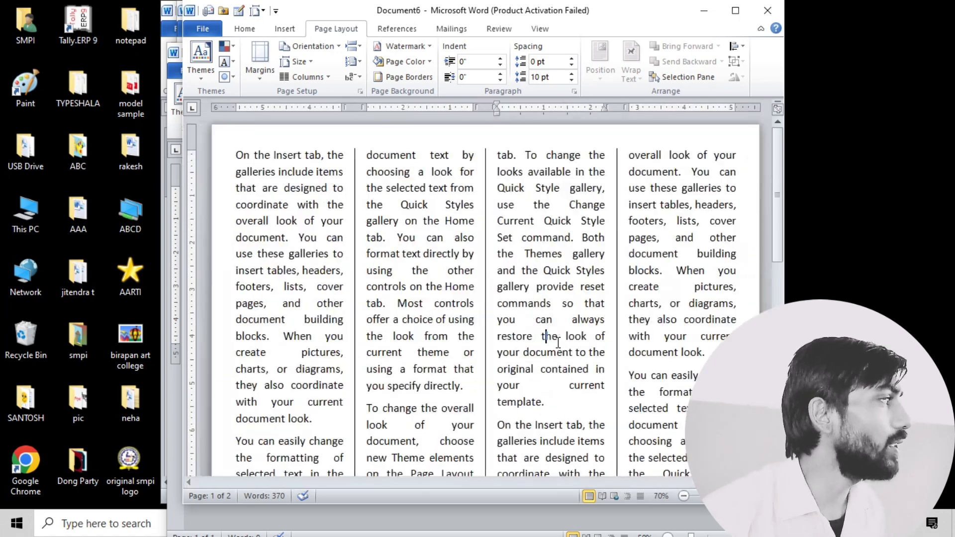
{"action": "scroll", "coordinate": [558, 342], "scroll_direction": "down", "scroll_amount": 2}
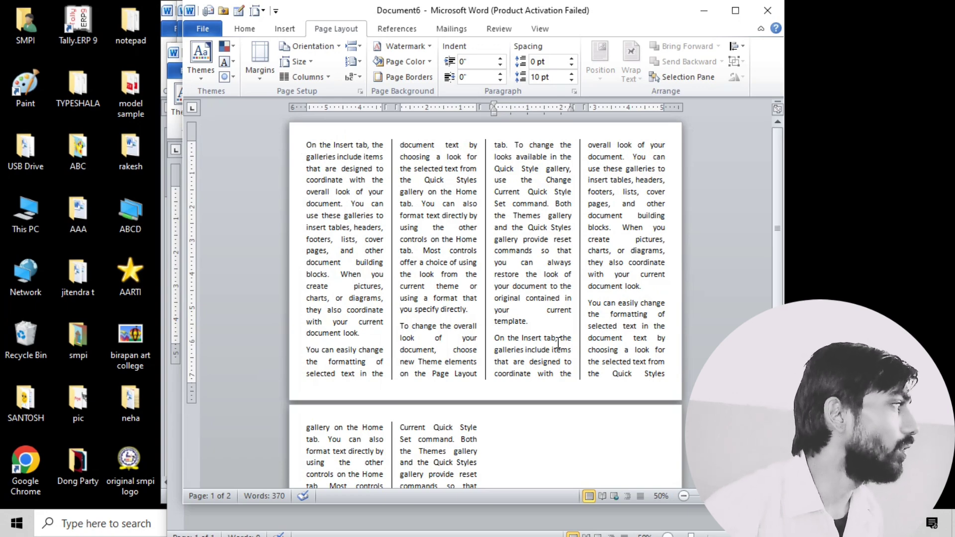
{"action": "scroll", "coordinate": [558, 342], "scroll_direction": "up", "scroll_amount": 2}
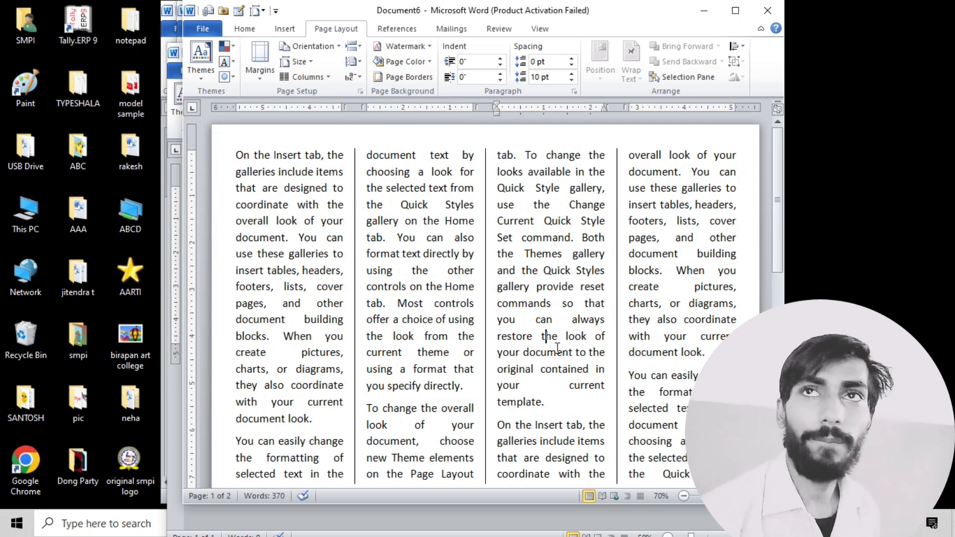
- Put the insertion point after Style in column 3, then minimize everything to show the desktop
{"action": "left_click", "coordinate": [546, 336]}
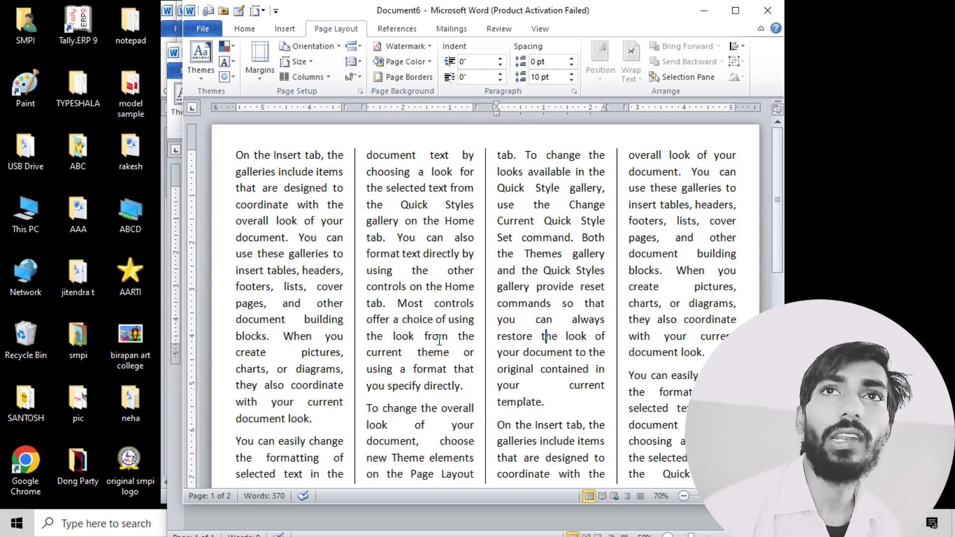
{"action": "left_click", "coordinate": [487, 254]}
{"action": "left_click", "coordinate": [606, 225]}
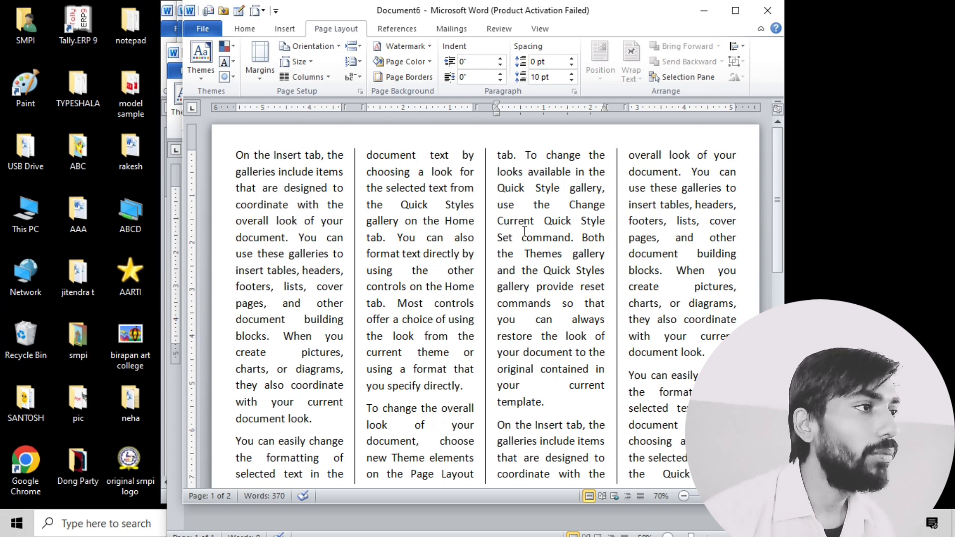
{"action": "key", "text": "super+d"}
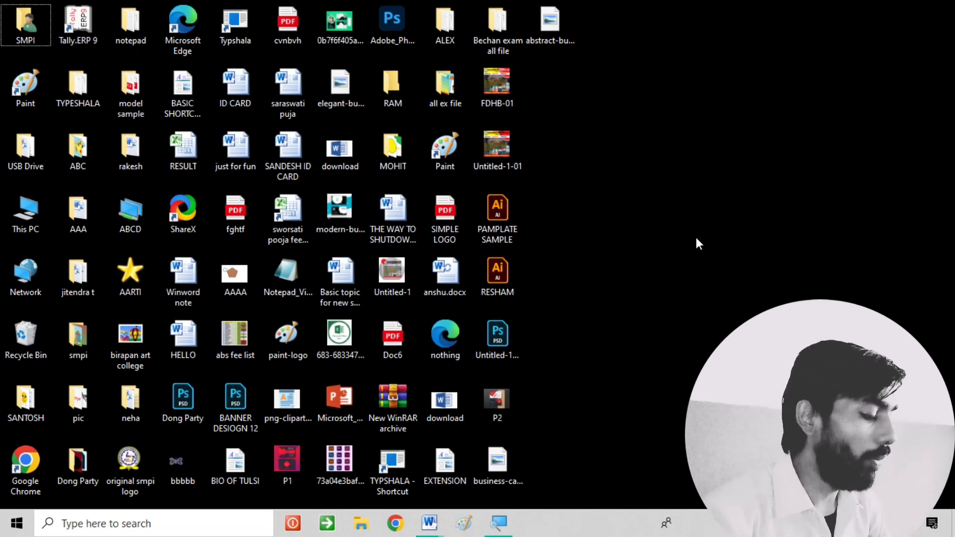
- Launch WordPad with the Run prompt and make it fill the screen
{"action": "key", "text": "super+r"}
{"action": "type", "text": "WORDPAD"}
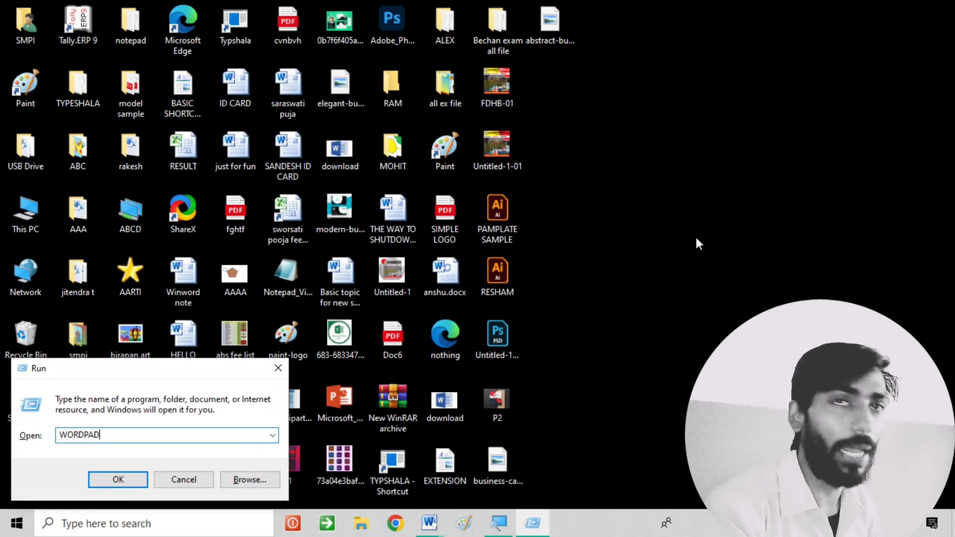
{"action": "key", "text": "Return"}
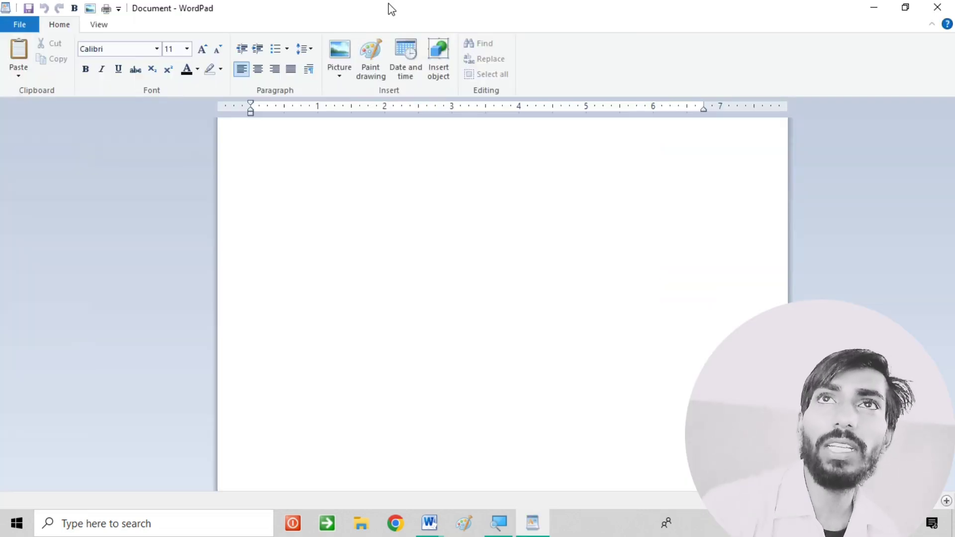
{"action": "double_click", "coordinate": [492, 8]}
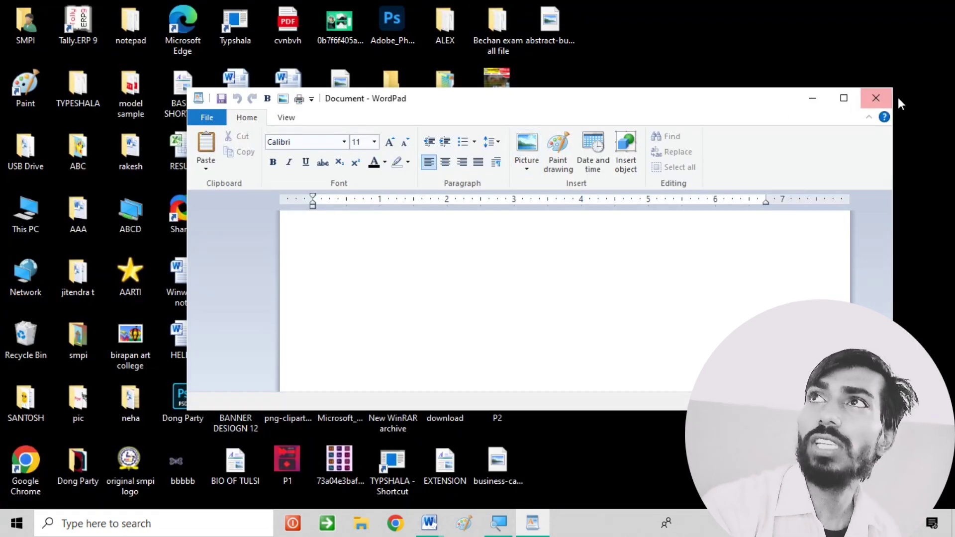
{"action": "left_click_drag", "start_coordinate": [891, 88], "coordinate": [704, 111]}
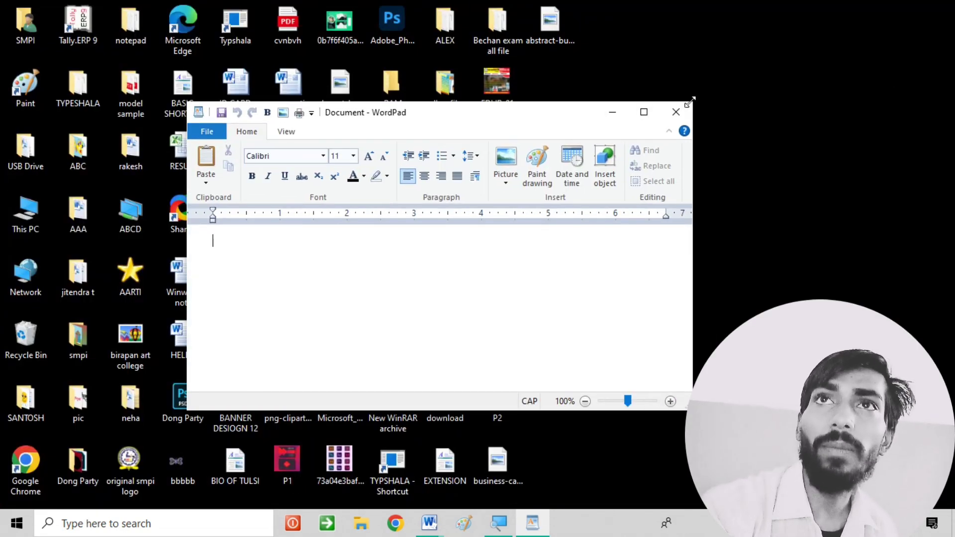
{"action": "left_click", "coordinate": [643, 113]}
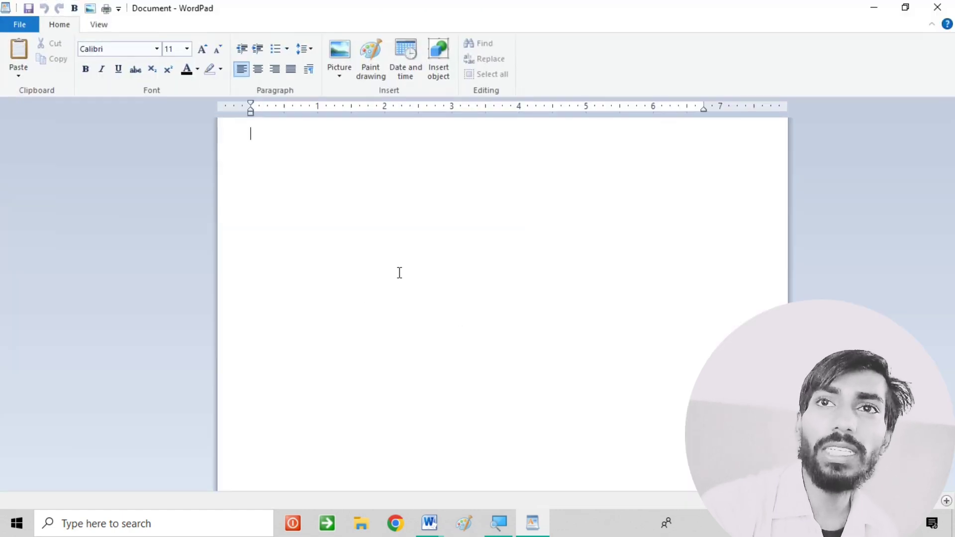
{"action": "scroll", "coordinate": [433, 293], "scroll_direction": "down", "scroll_amount": 1, "text": "ctrl"}
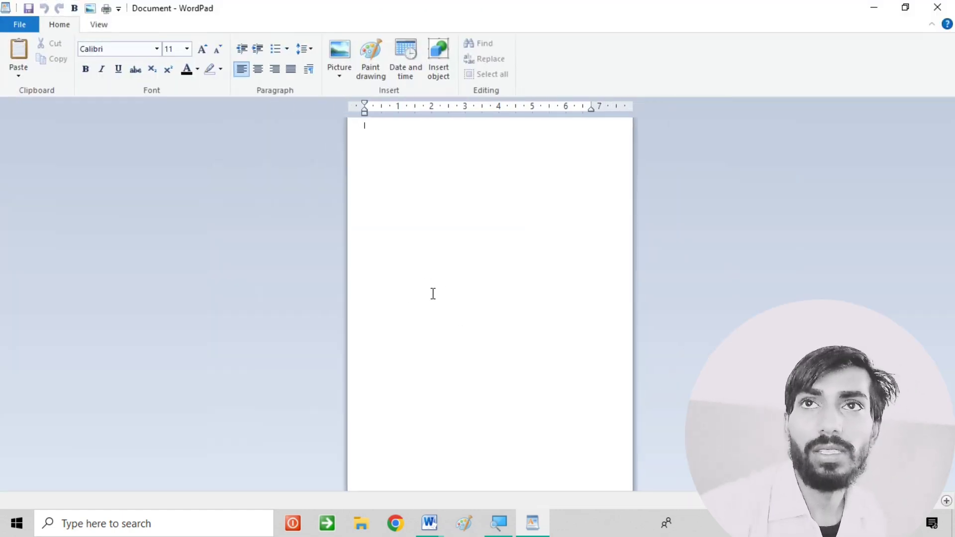
{"action": "scroll", "coordinate": [433, 296], "scroll_direction": "down", "scroll_amount": 1, "text": "ctrl"}
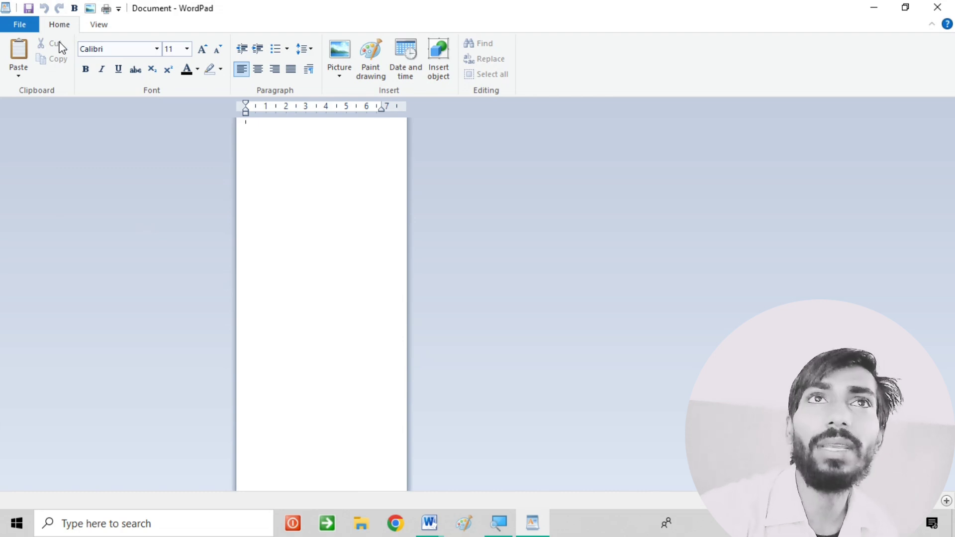
- Set WordPad's paper size to A4 in Page Setup, then list the open Word documents
{"action": "left_click", "coordinate": [21, 26]}
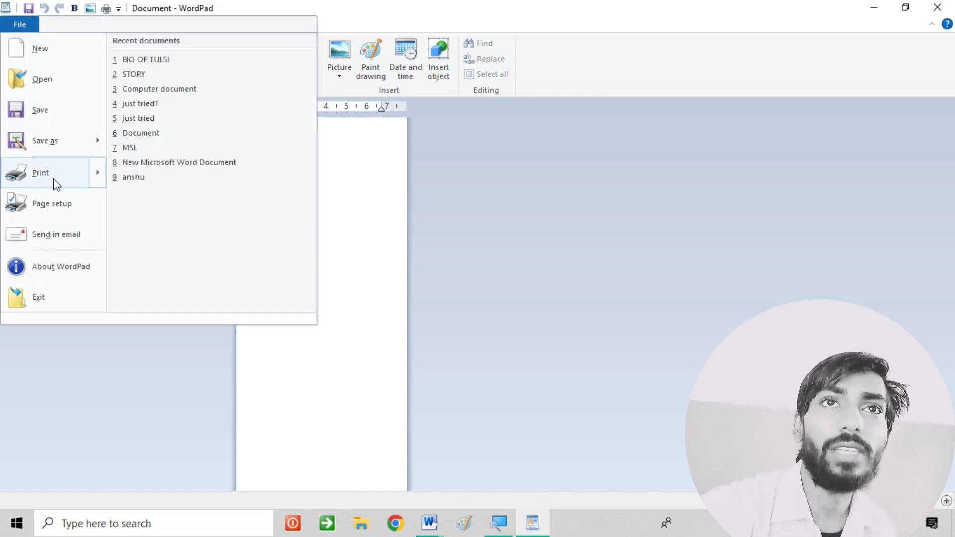
{"action": "left_click", "coordinate": [55, 199]}
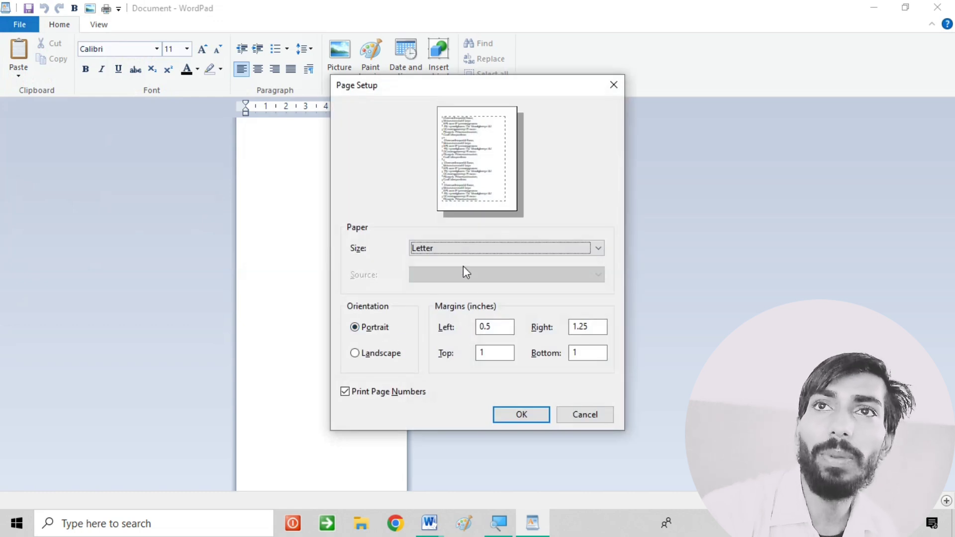
{"action": "left_click", "coordinate": [467, 249]}
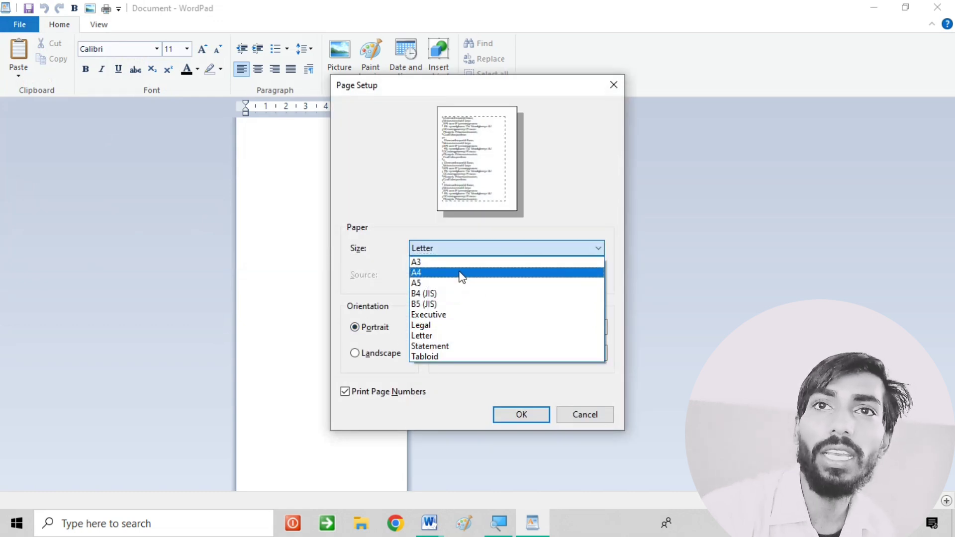
{"action": "left_click", "coordinate": [460, 273]}
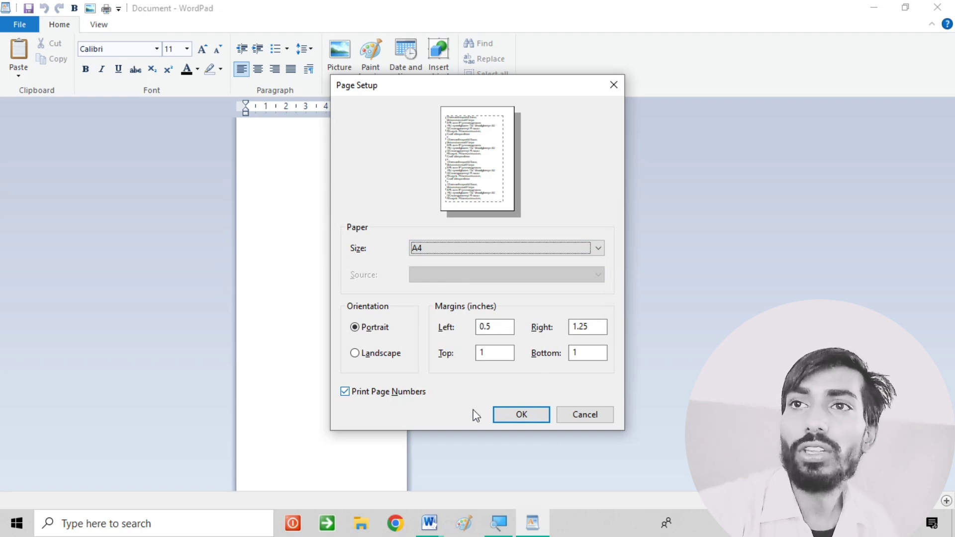
{"action": "left_click", "coordinate": [584, 414]}
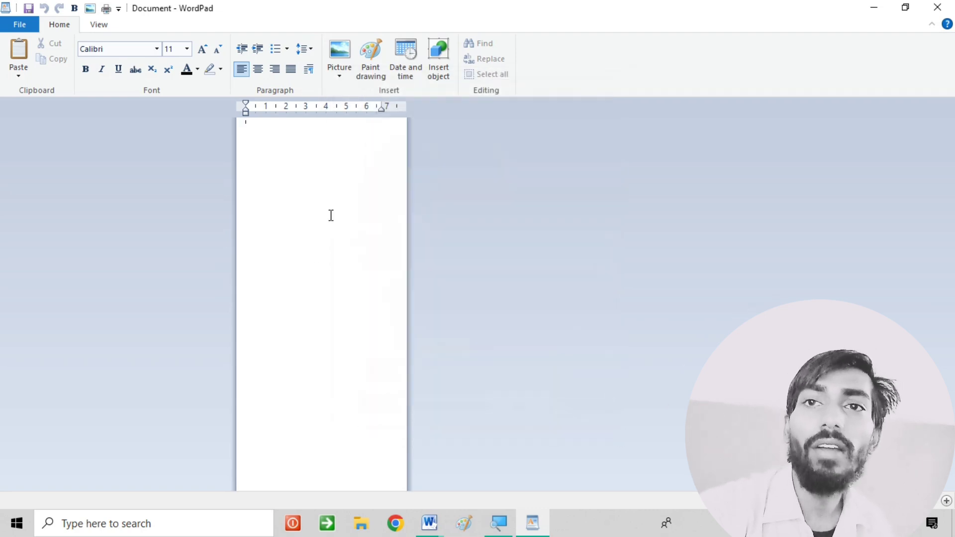
{"action": "left_click", "coordinate": [429, 522]}
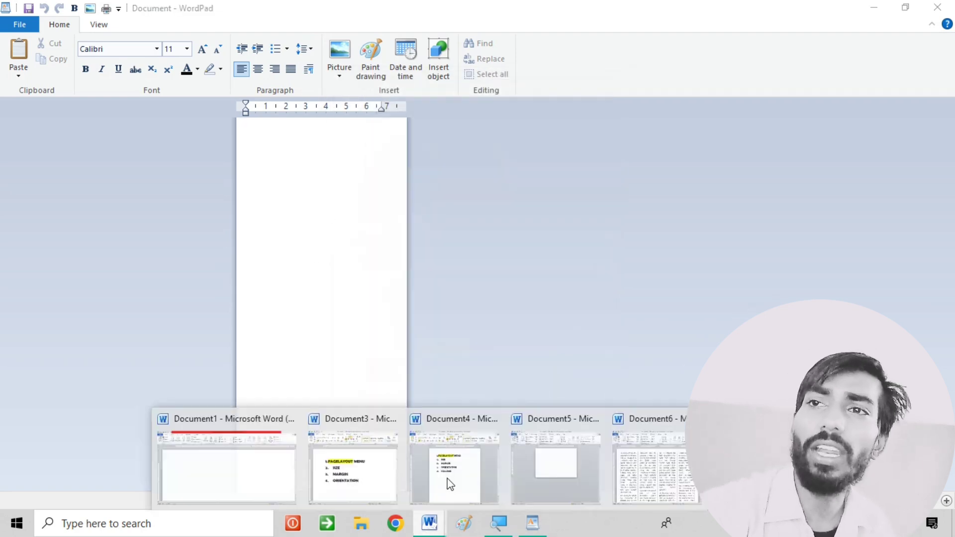
- From Document6, create new blank documents Document7 (maximized) and Document8
{"action": "left_click", "coordinate": [653, 469]}
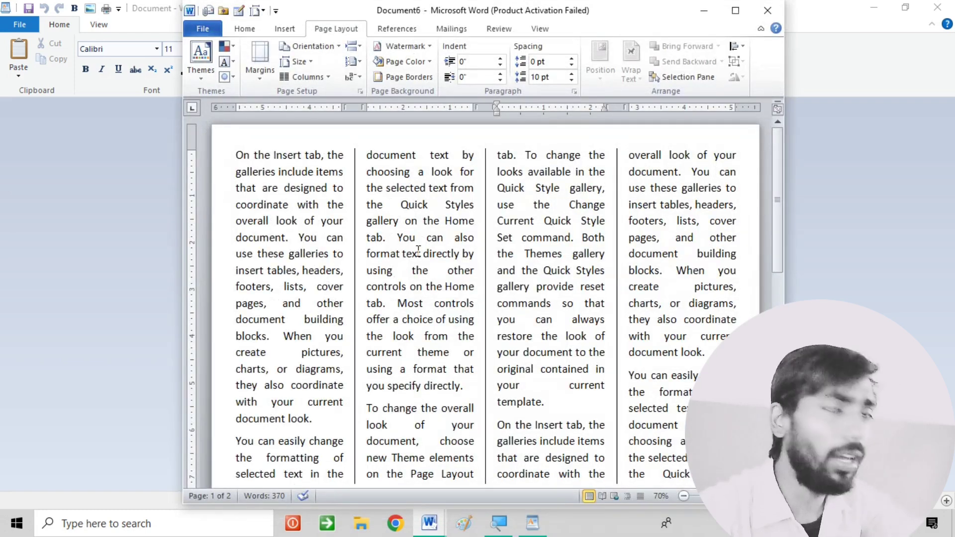
{"action": "key", "text": "ctrl+n"}
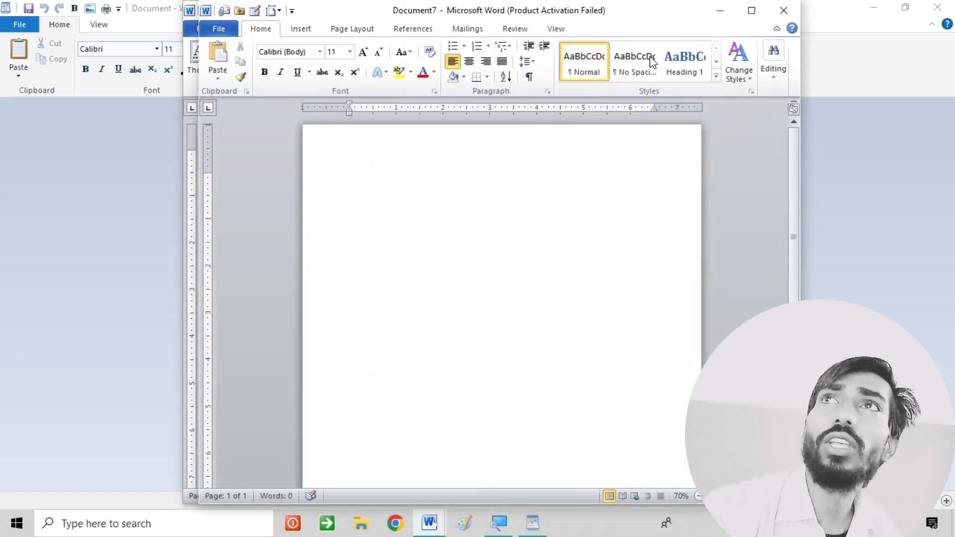
{"action": "double_click", "coordinate": [684, 17]}
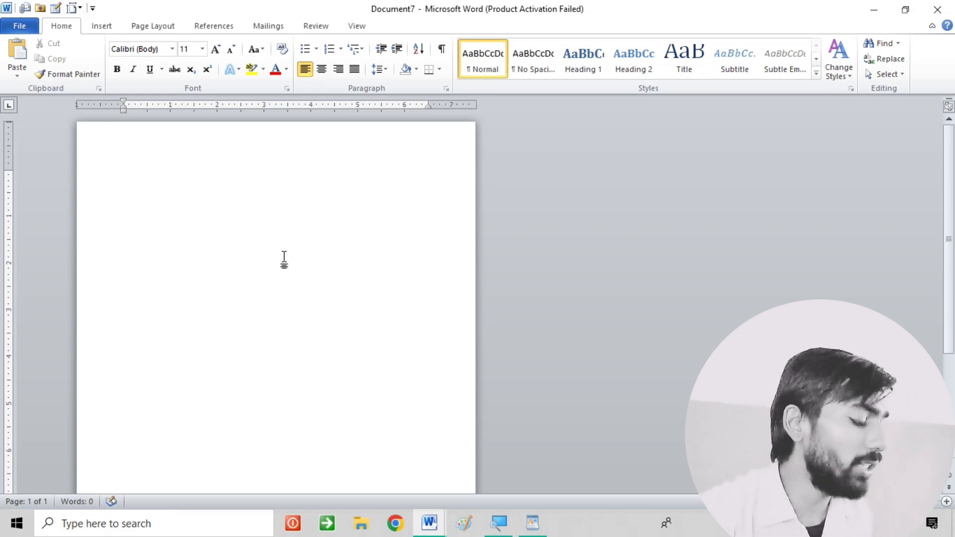
{"action": "key", "text": "ctrl+n"}
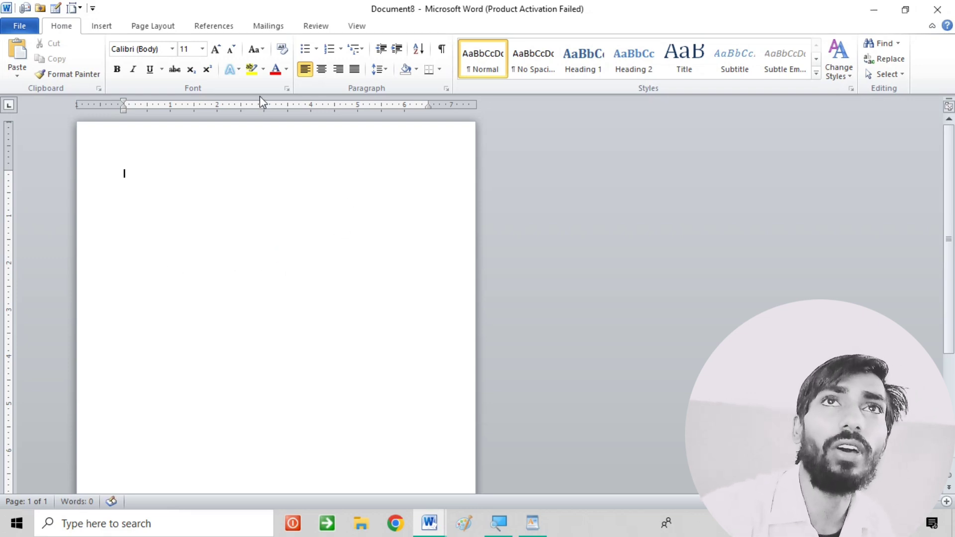
- Give Document8 a custom paper size of 10 x 10 inches
{"action": "left_click", "coordinate": [174, 29]}
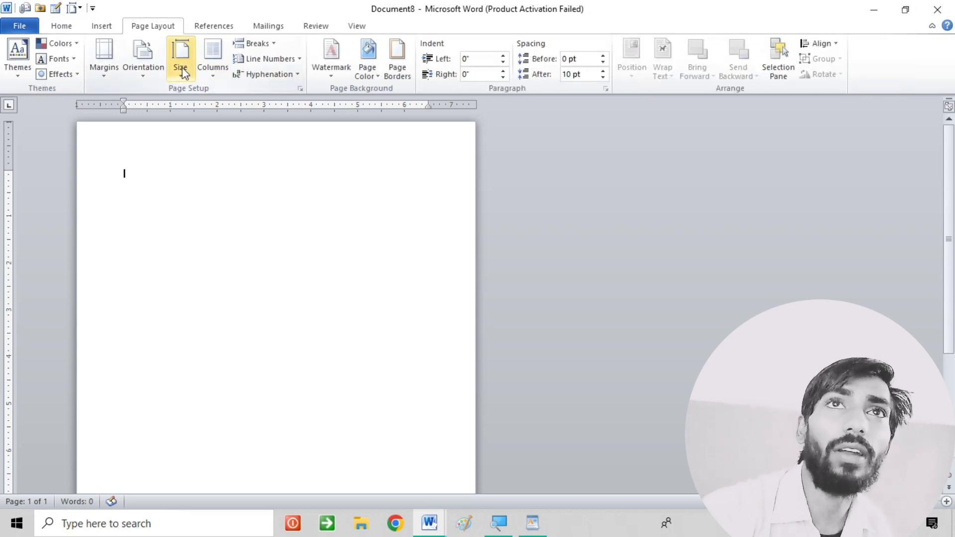
{"action": "left_click", "coordinate": [182, 68]}
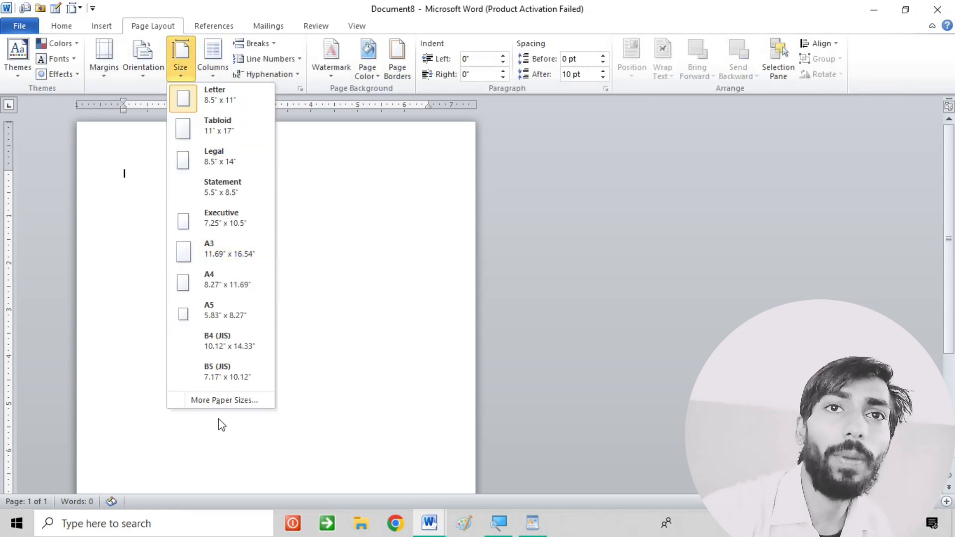
{"action": "left_click", "coordinate": [228, 401]}
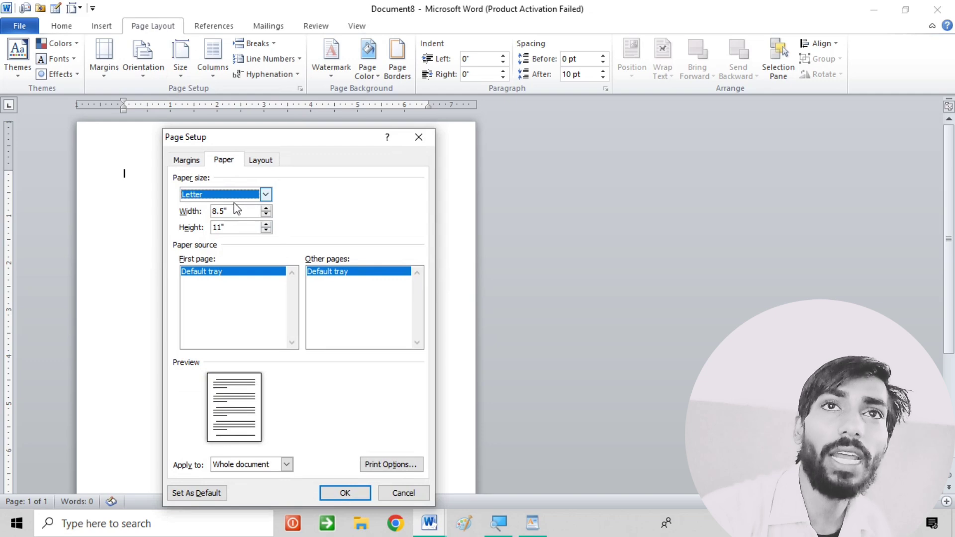
{"action": "double_click", "coordinate": [234, 211]}
{"action": "type", "text": "10"}
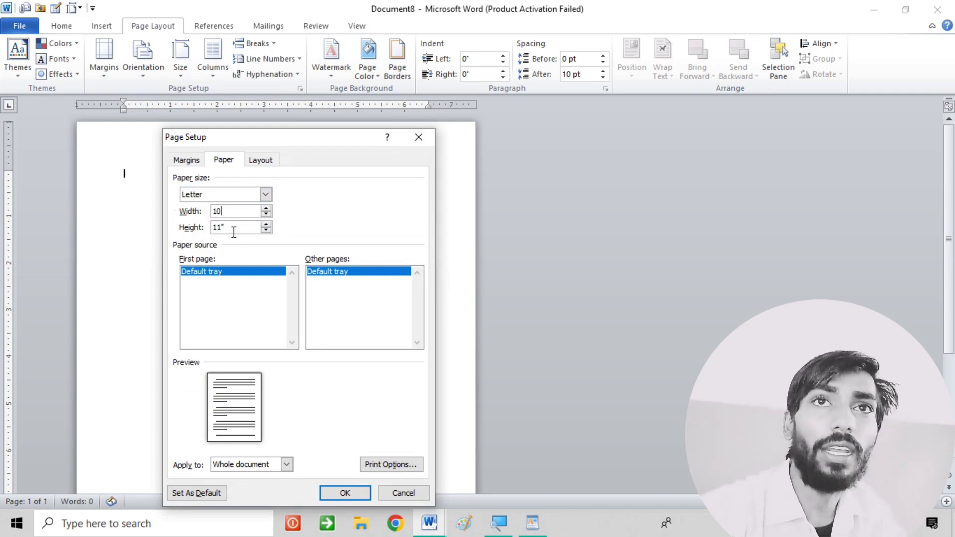
{"action": "double_click", "coordinate": [234, 229]}
{"action": "type", "text": "10"}
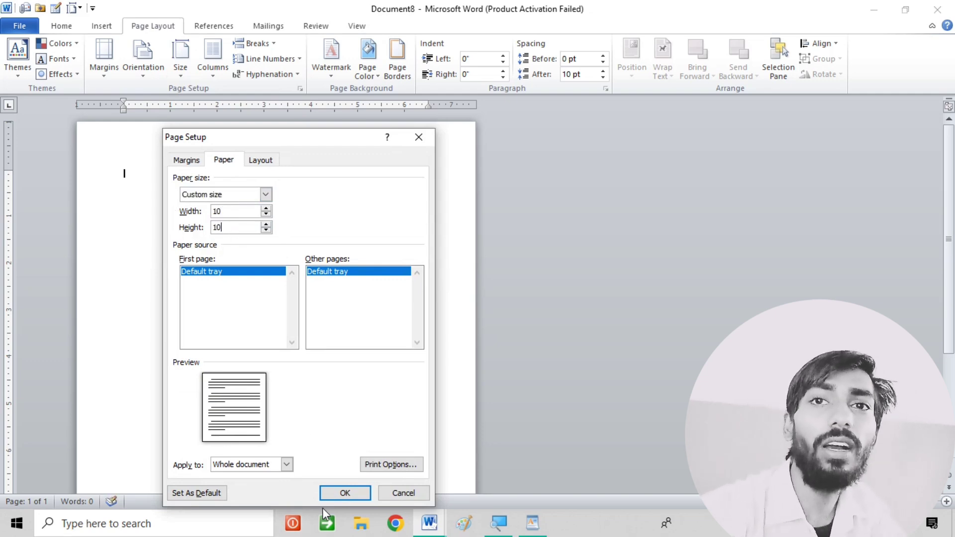
{"action": "left_click", "coordinate": [329, 495]}
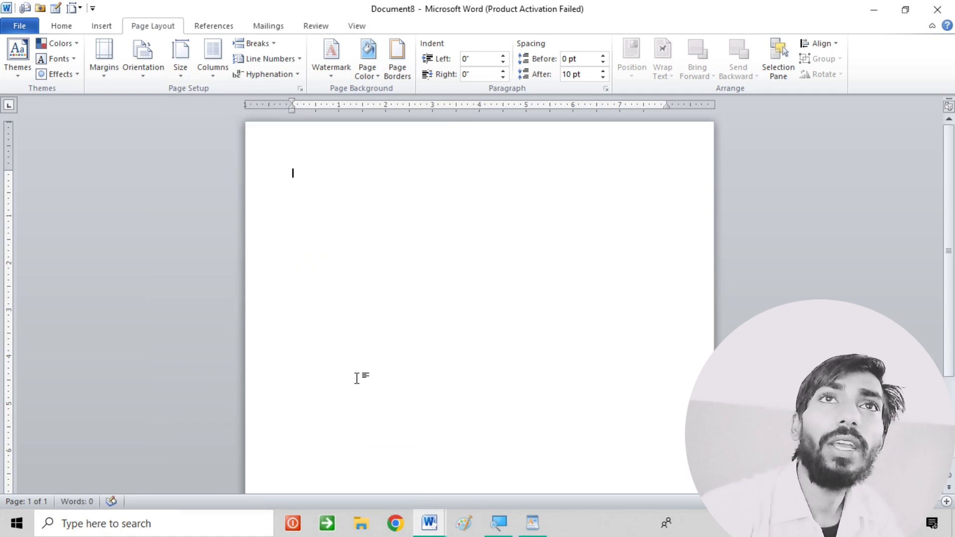
- Apply the Narrow 0.5-inch margin preset to Document8
{"action": "left_click", "coordinate": [143, 67]}
{"action": "left_click", "coordinate": [108, 75]}
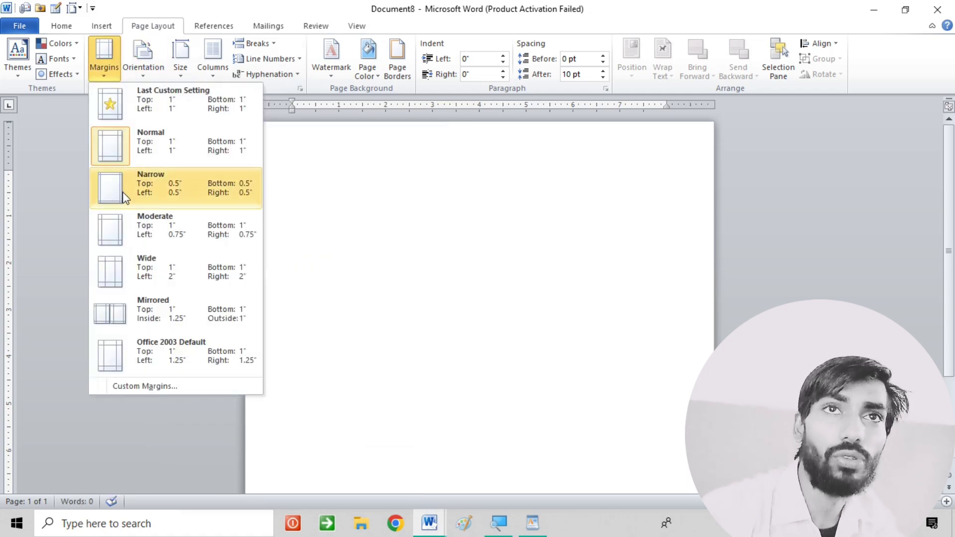
{"action": "left_click", "coordinate": [119, 185]}
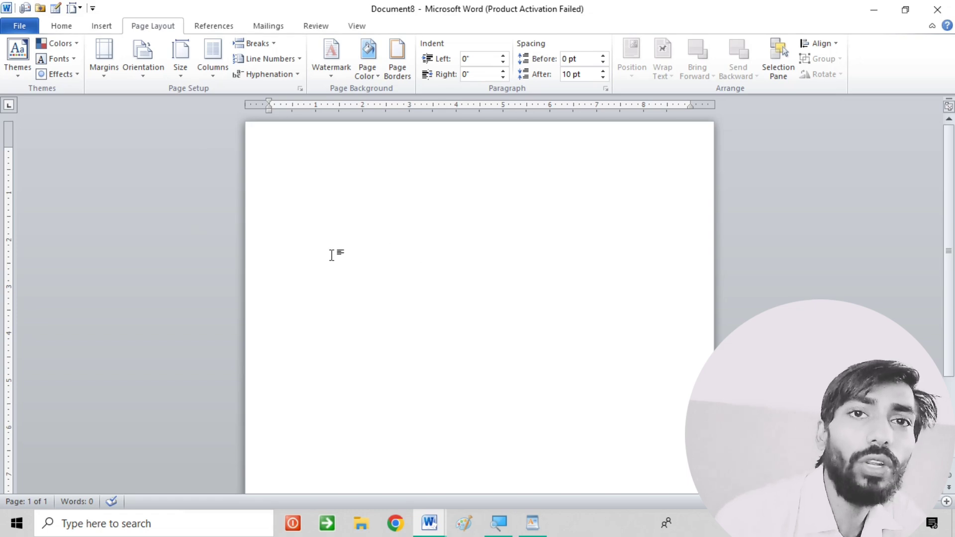
{"action": "mouse_move", "coordinate": [429, 523]}
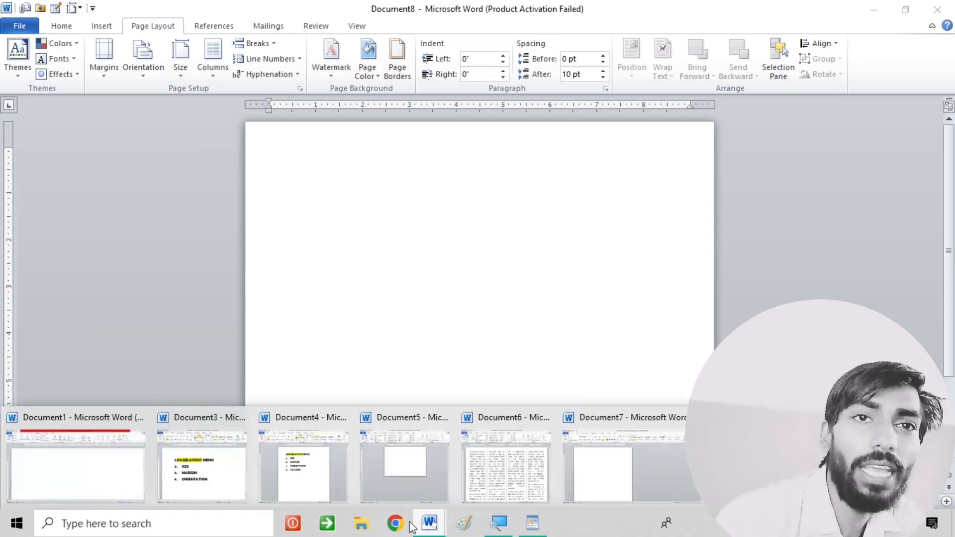
- Switch to Document3 and close the blank Document8 without saving
{"action": "left_click", "coordinate": [214, 486]}
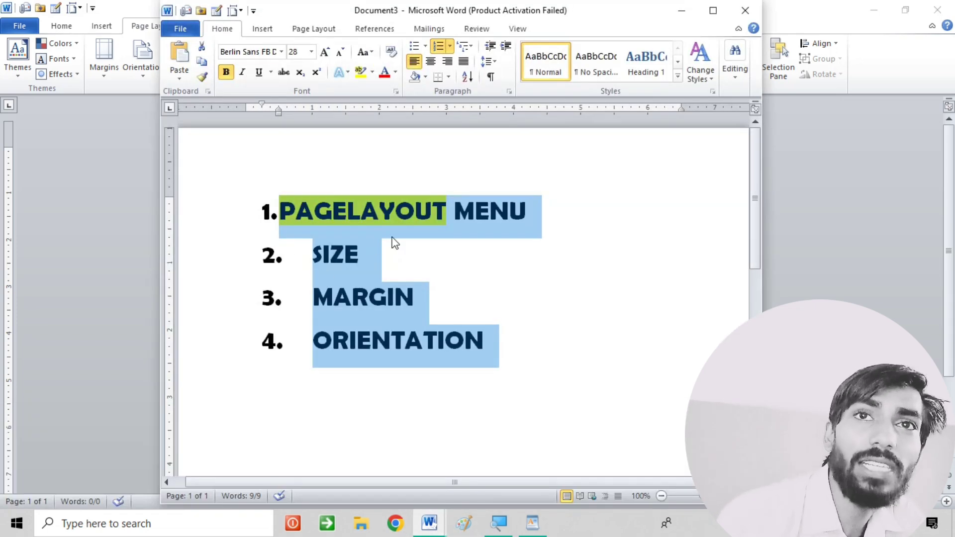
{"action": "left_click", "coordinate": [378, 212]}
{"action": "left_click", "coordinate": [492, 341]}
{"action": "left_click", "coordinate": [359, 254]}
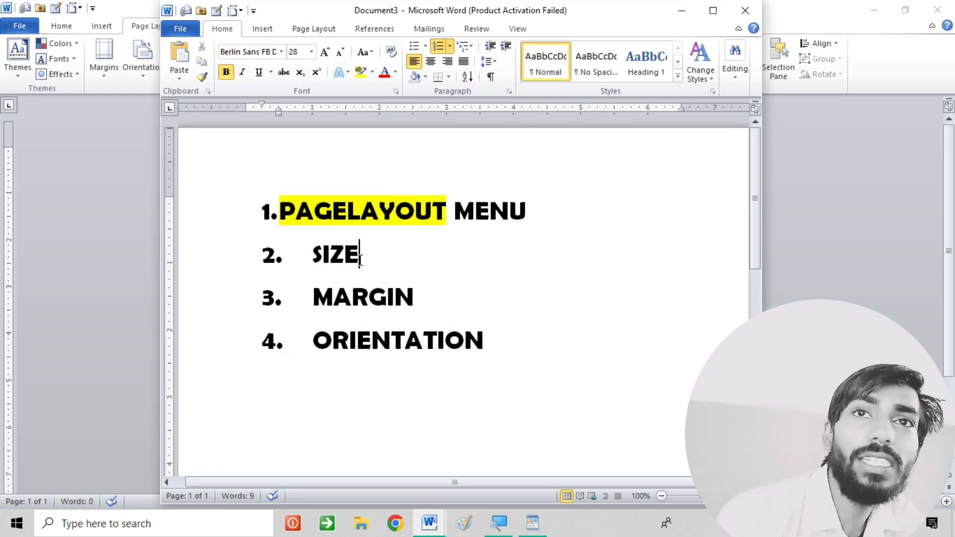
{"action": "left_click", "coordinate": [491, 338]}
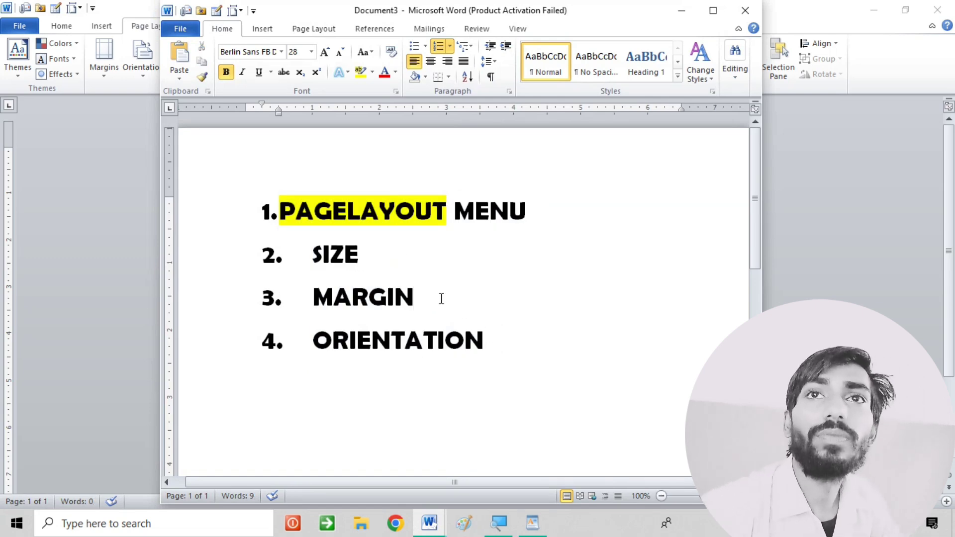
{"action": "left_click_drag", "start_coordinate": [502, 347], "coordinate": [288, 262]}
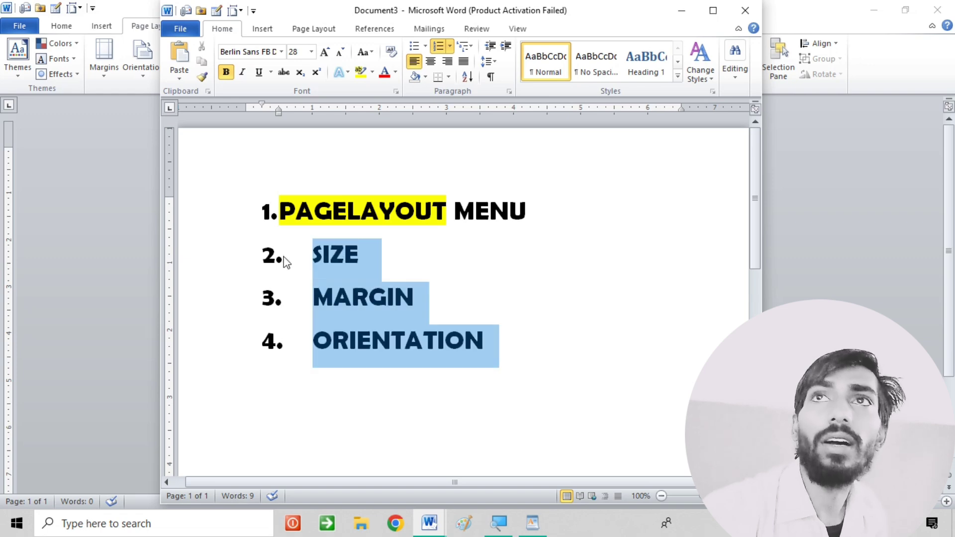
{"action": "left_click", "coordinate": [937, 10]}
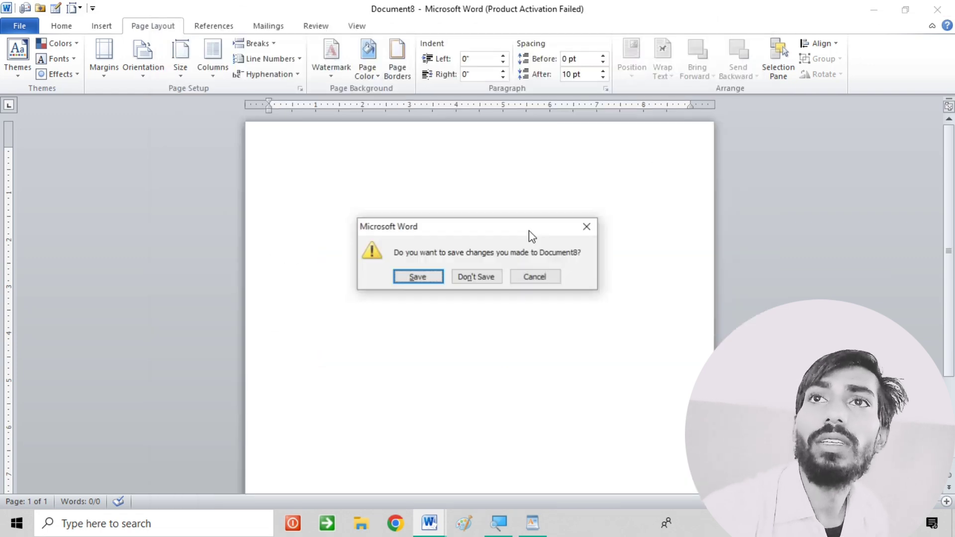
{"action": "left_click", "coordinate": [476, 276]}
- Add a COLUMN item to the list below ORIENTATION
{"action": "left_click", "coordinate": [384, 273]}
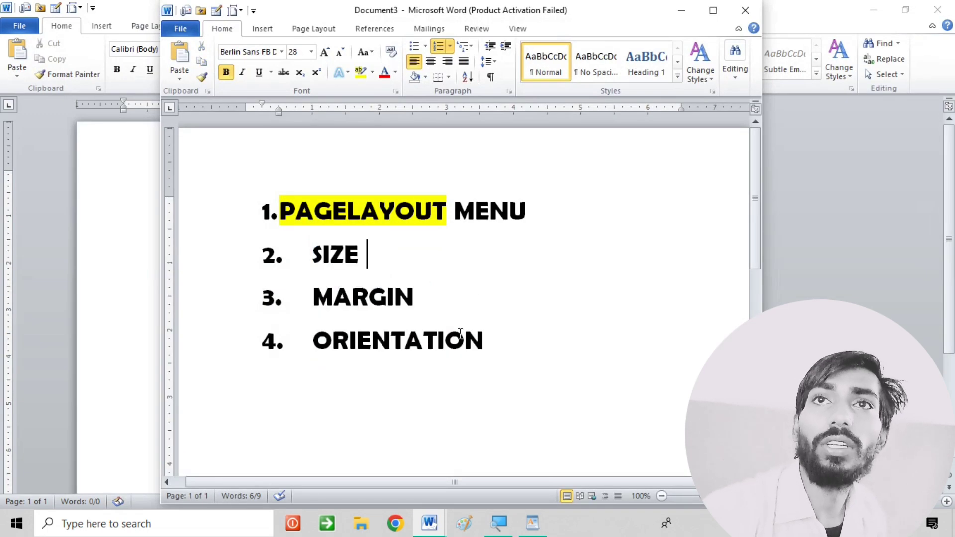
{"action": "left_click", "coordinate": [521, 337]}
{"action": "key", "text": "Return"}
{"action": "type", "text": "CO"}
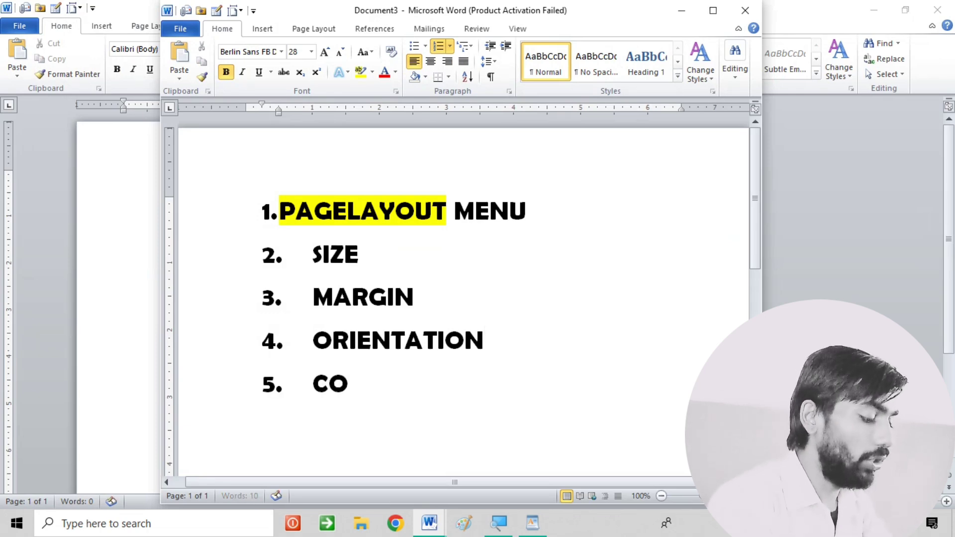
{"action": "type", "text": "LUMN"}
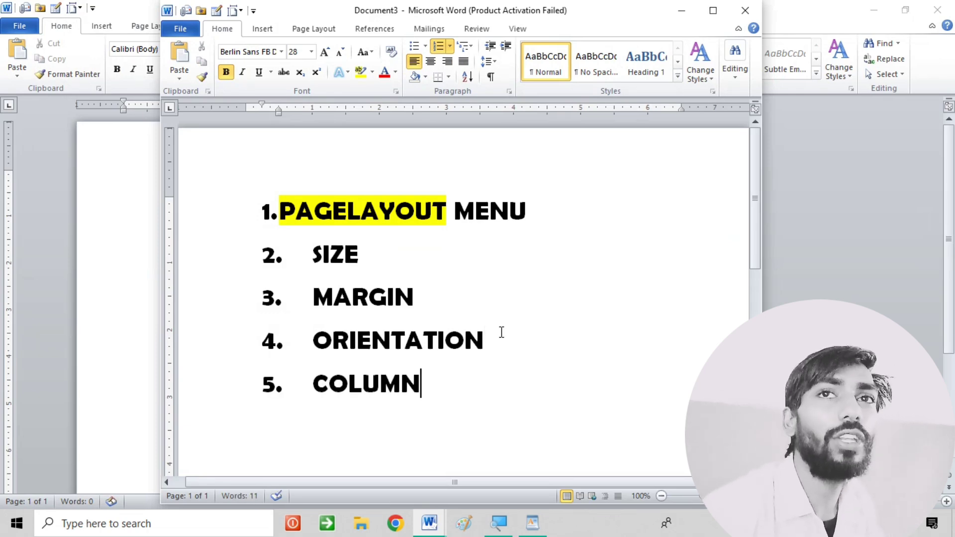
{"action": "key", "text": "Return"}
{"action": "key", "text": "Return"}
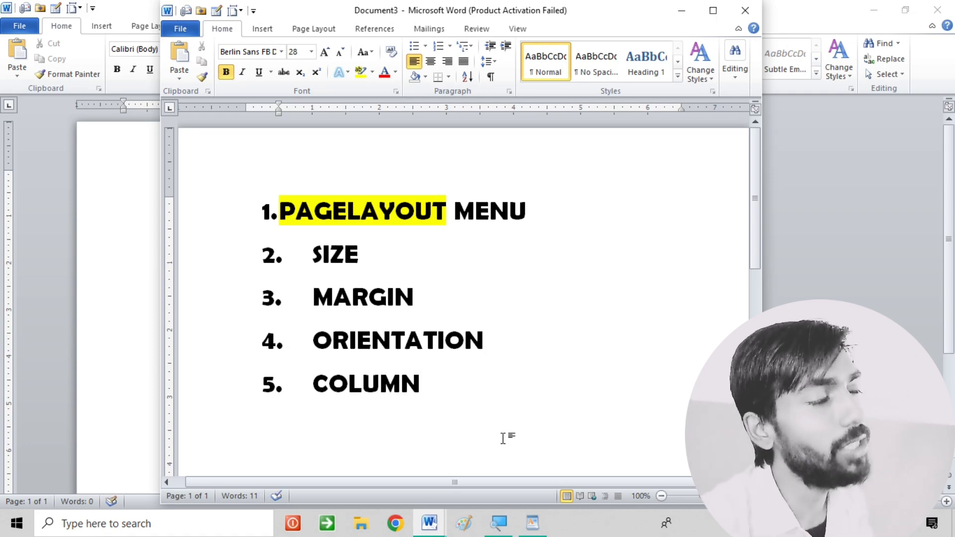
{"action": "key", "text": "Tab"}
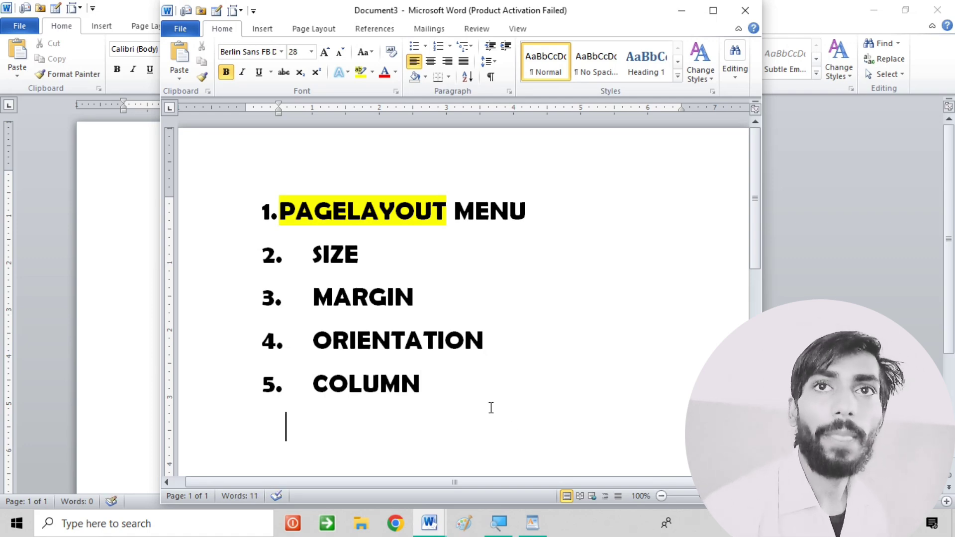
{"action": "key", "text": "BackSpace"}
- Reletter the SIZE through COLUMN items as a. b. c. d
{"action": "left_click", "coordinate": [473, 251]}
{"action": "left_click_drag", "start_coordinate": [422, 393], "coordinate": [294, 250]}
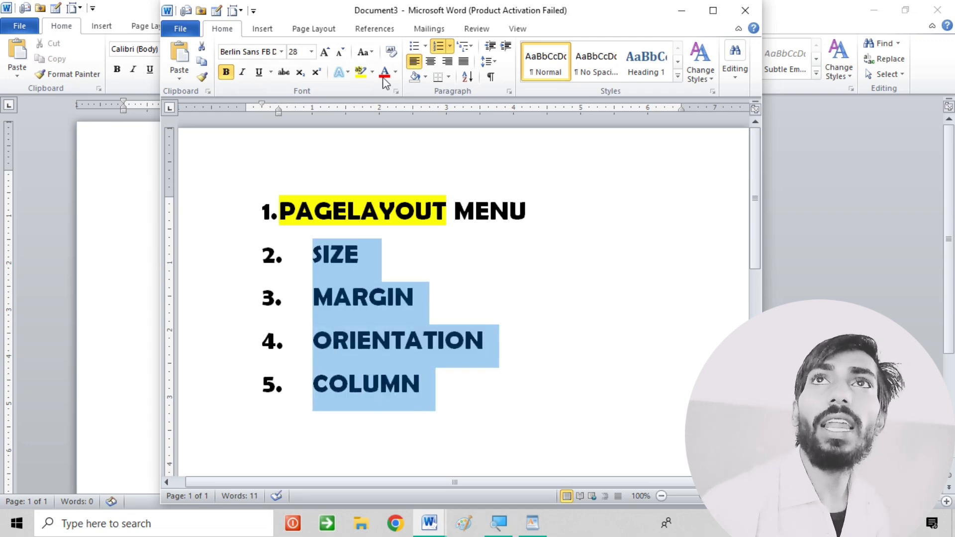
{"action": "left_click", "coordinate": [450, 46]}
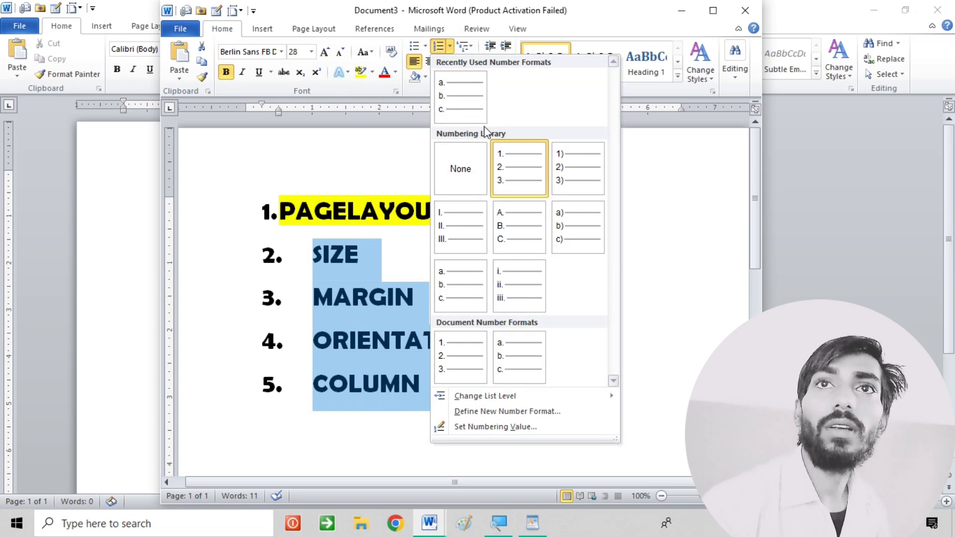
{"action": "left_click", "coordinate": [477, 122]}
{"action": "left_click", "coordinate": [476, 407]}
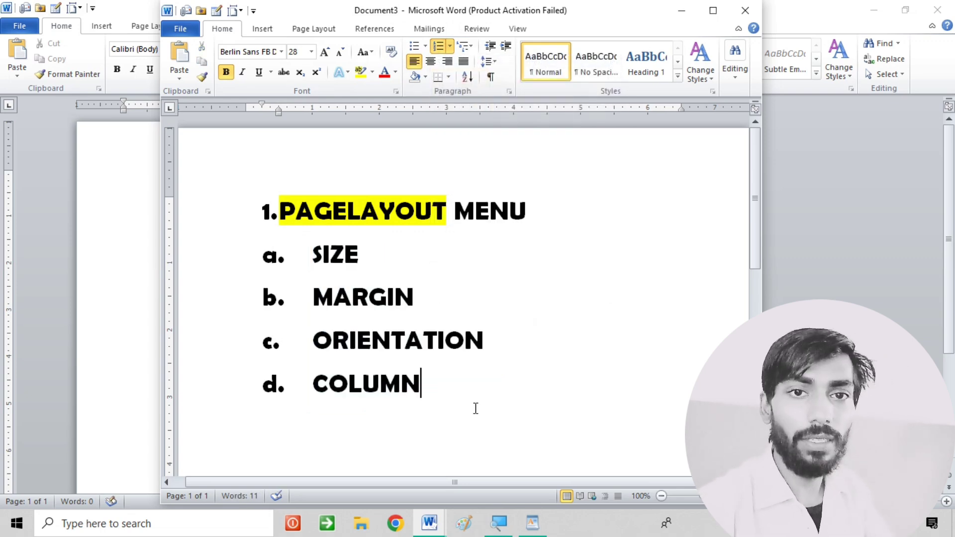
- Add a main-level 2. line and outdent the 1. and 2. numbers to the left margin
{"action": "key", "text": "Return"}
{"action": "key", "text": "BackSpace"}
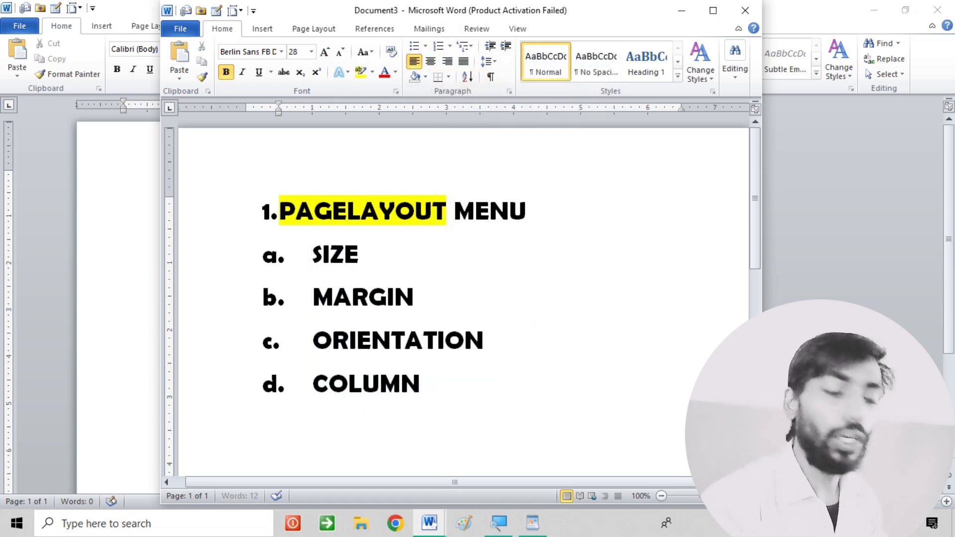
{"action": "type", "text": "2."}
{"action": "key", "text": "Tab"}
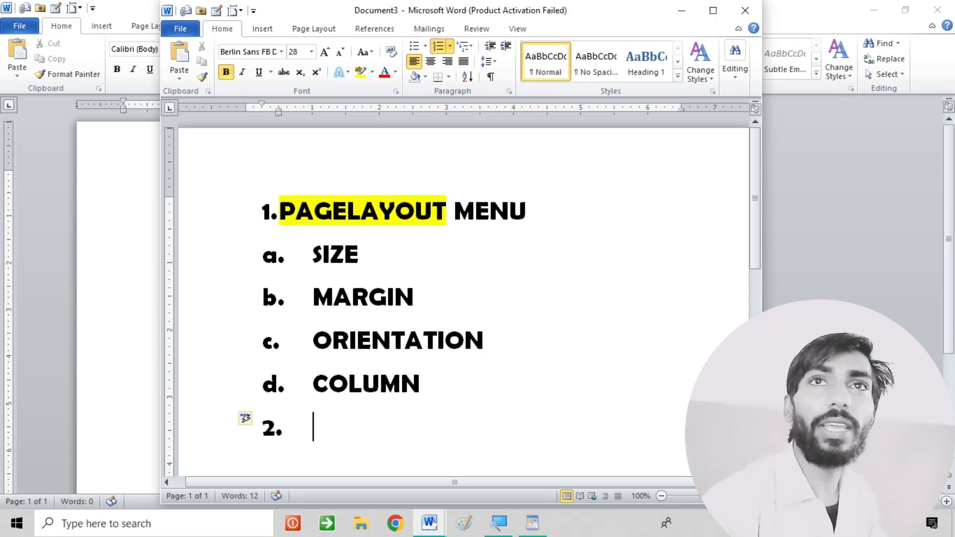
{"action": "left_click", "coordinate": [275, 211]}
{"action": "key", "text": "shift+Tab"}
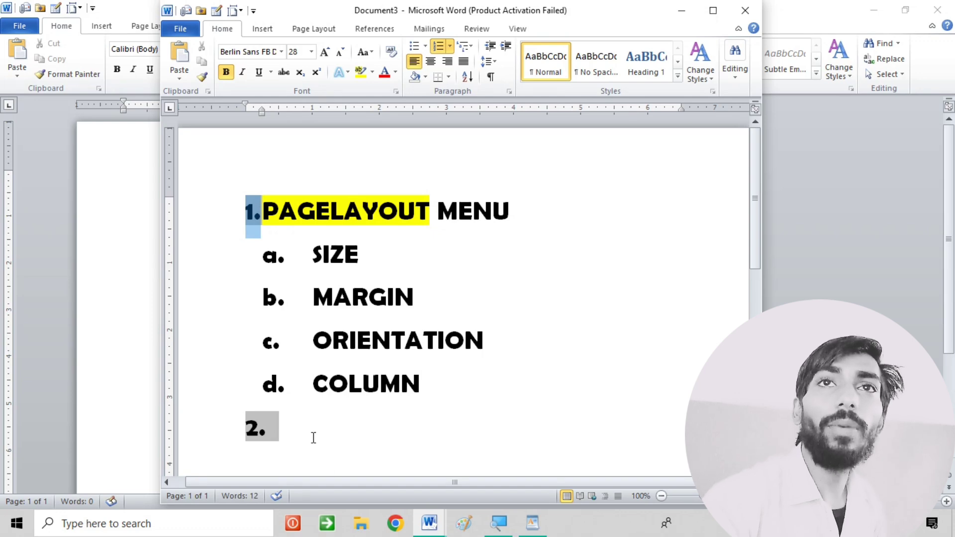
- Drag the indent marker to push the lettered a–d sub-items further right
{"action": "left_click", "coordinate": [313, 437]}
{"action": "left_click_drag", "start_coordinate": [273, 256], "coordinate": [333, 256]}
{"action": "left_click", "coordinate": [611, 317]}
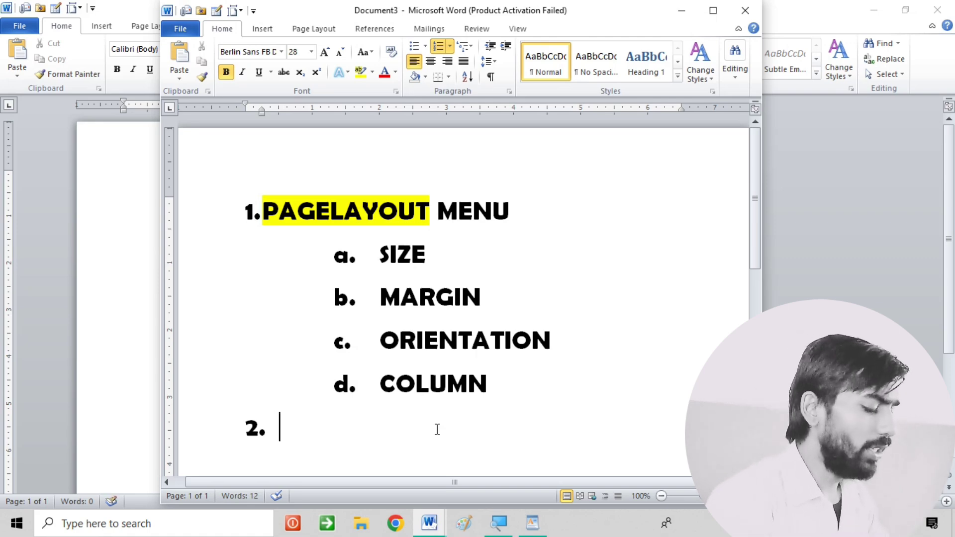
- Type SHAPES on the new line, then select and delete it with its 2. number
{"action": "type", "text": "SHAPES"}
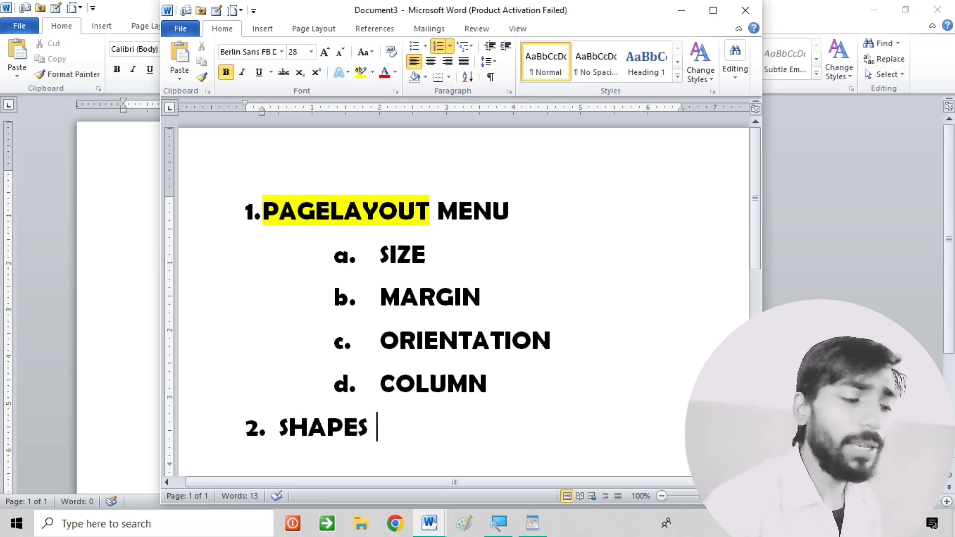
{"action": "left_click_drag", "start_coordinate": [396, 423], "coordinate": [278, 428]}
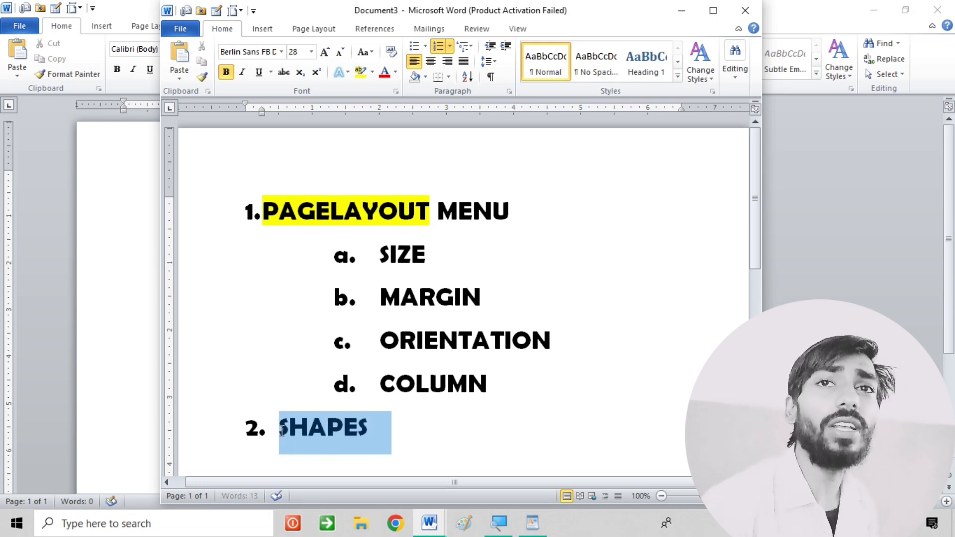
{"action": "left_click", "coordinate": [383, 433]}
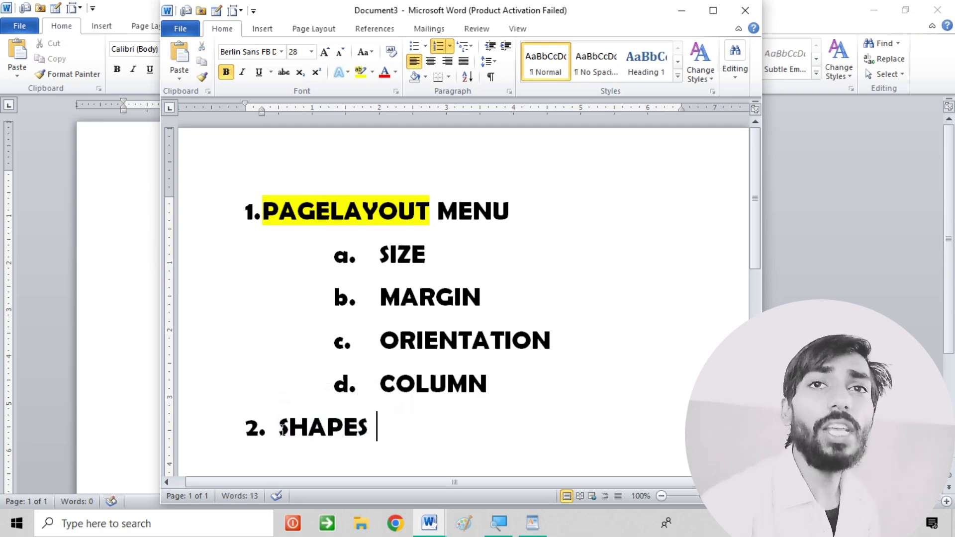
{"action": "left_click_drag", "start_coordinate": [278, 426], "coordinate": [388, 426]}
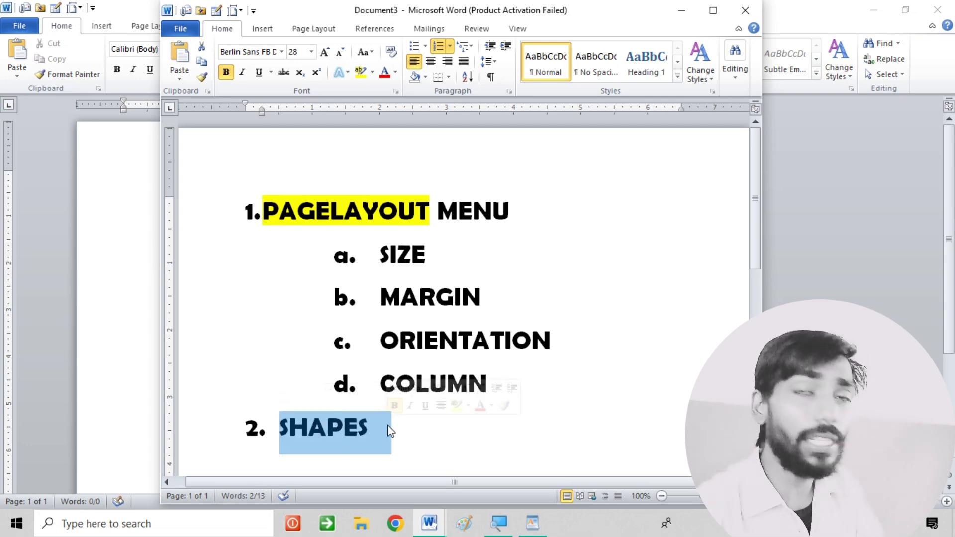
{"action": "key", "text": "Delete"}
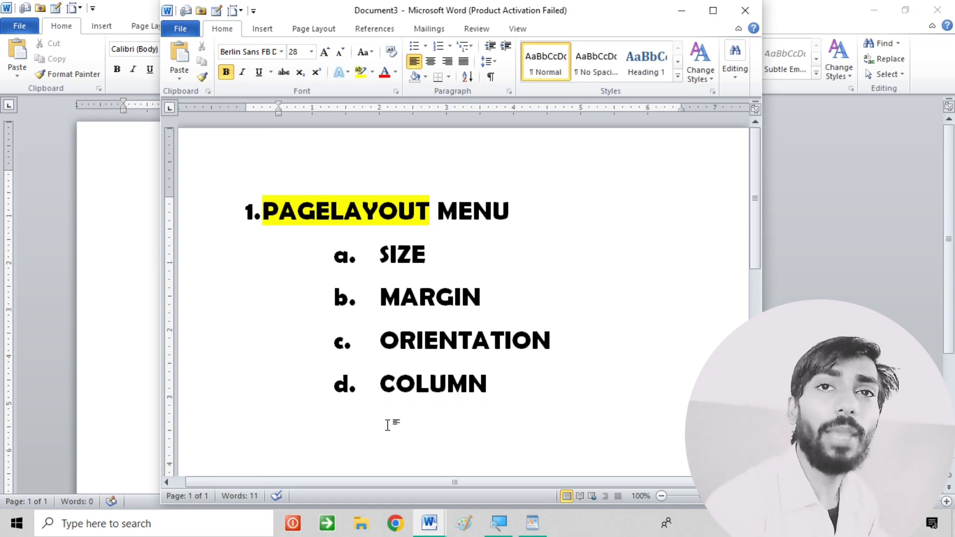
- Add the heading '2. INSERT MENU' with SHAPES as its first lettered sub-item
{"action": "type", "text": "2. "}
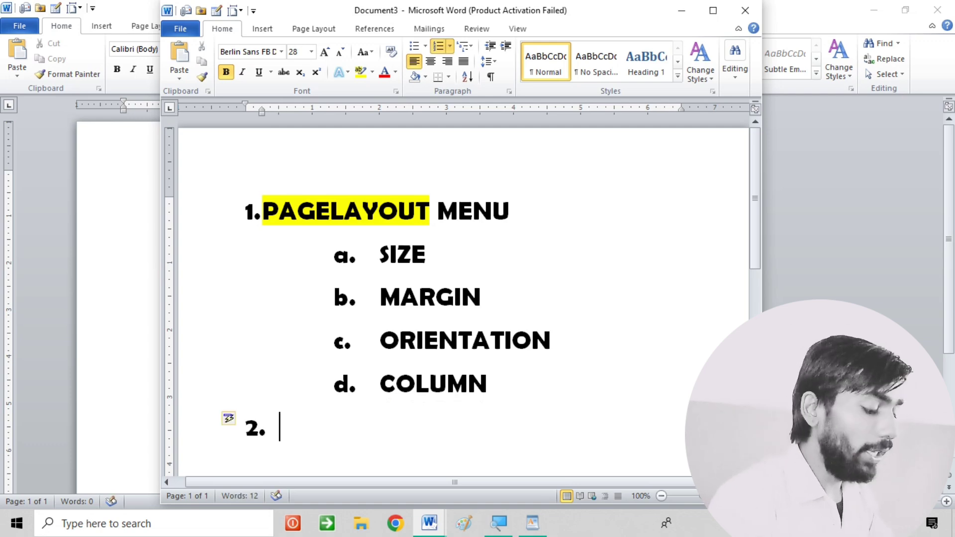
{"action": "type", "text": "INSERT"}
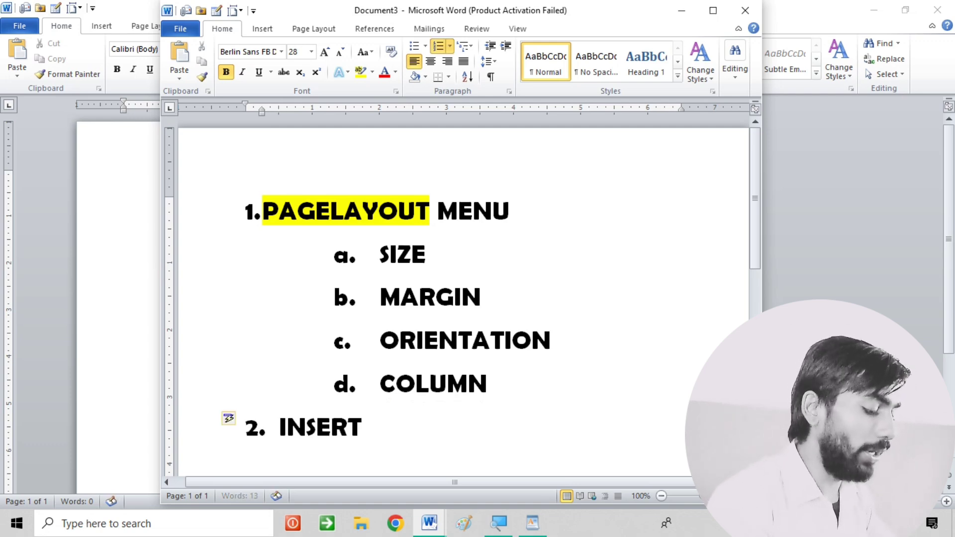
{"action": "type", "text": " MENU"}
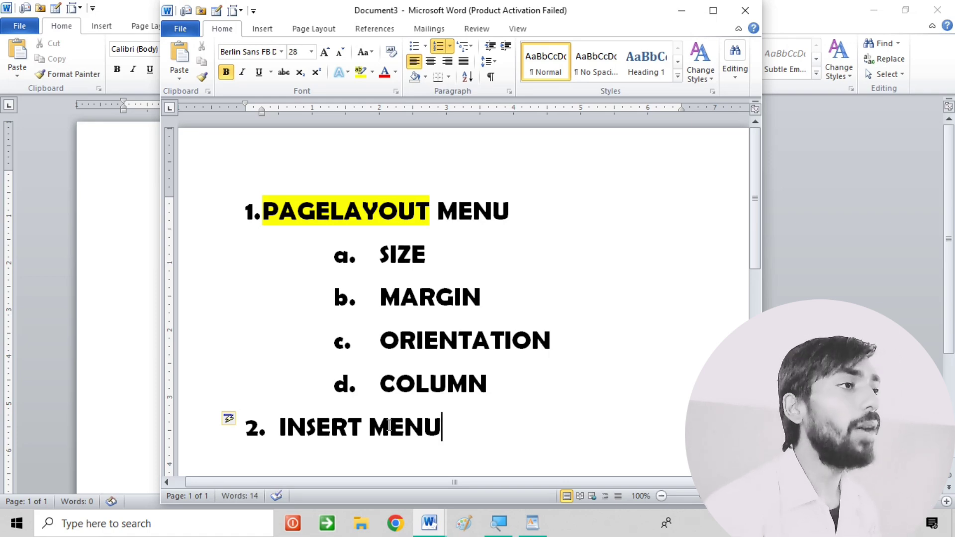
{"action": "key", "text": "Return"}
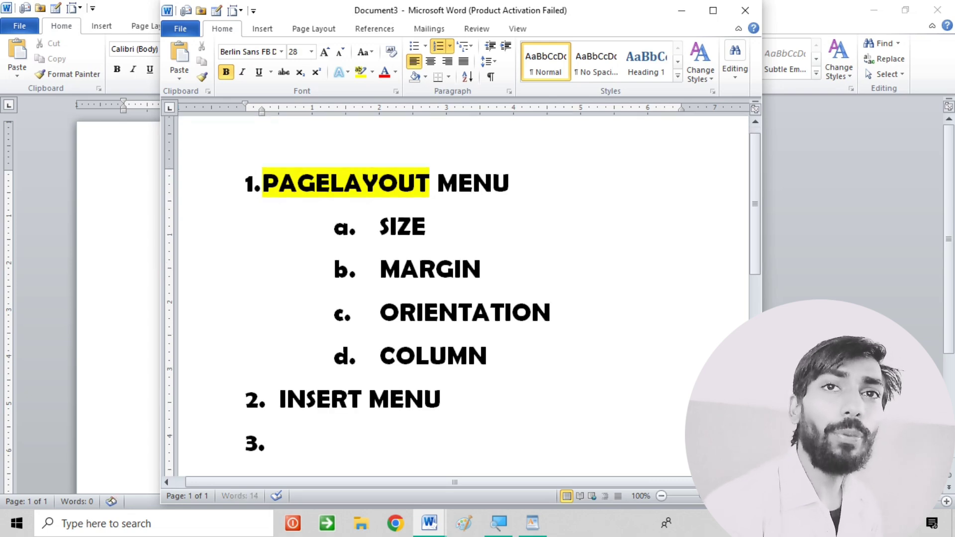
{"action": "key", "text": "Tab"}
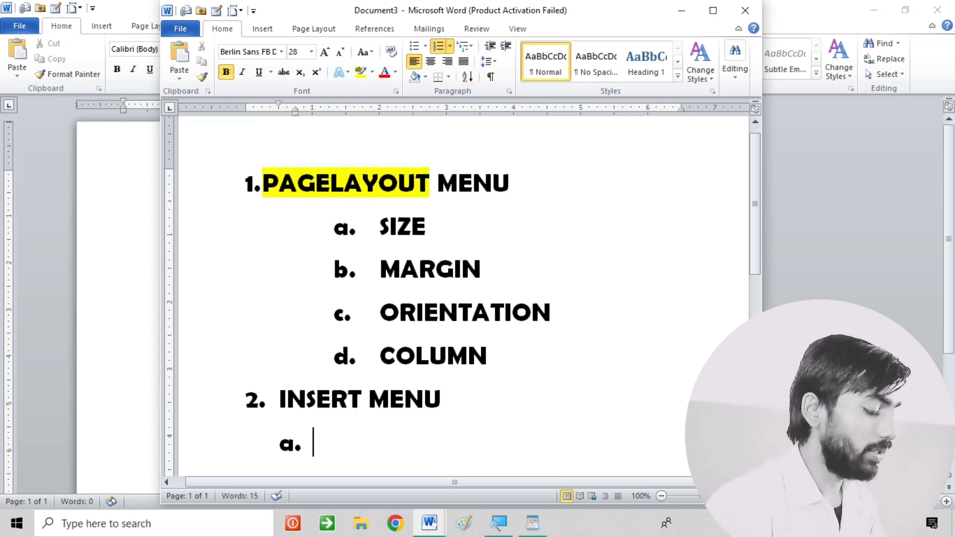
{"action": "type", "text": "SHAPES"}
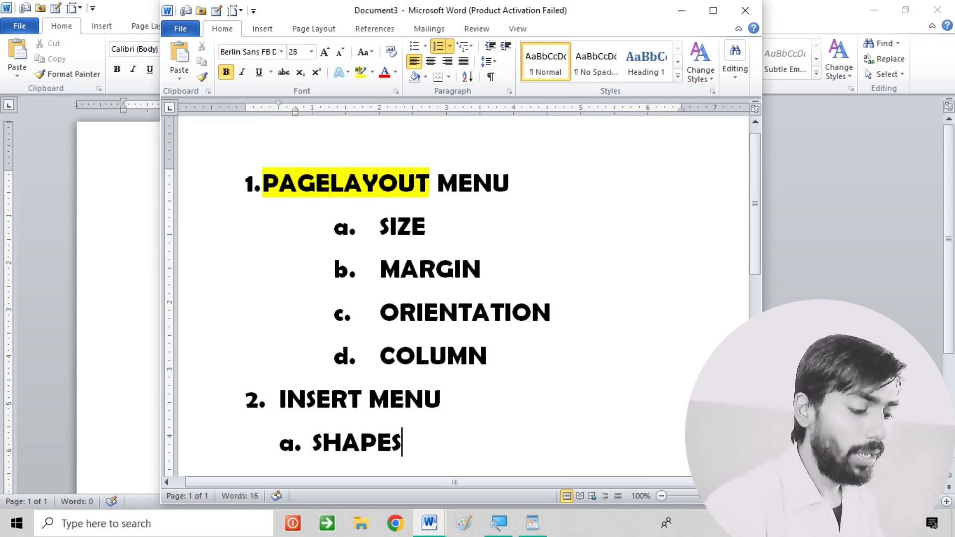
- Add PICTURES, CLIPARTS, TEXT BOX and WORD ART as the next lettered items
{"action": "key", "text": "Return"}
{"action": "type", "text": "PIC"}
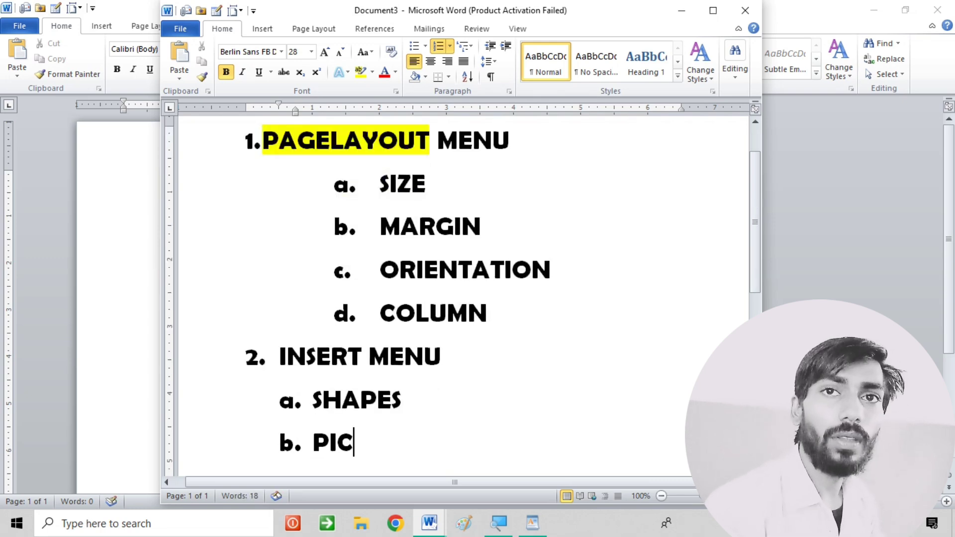
{"action": "type", "text": "TU"}
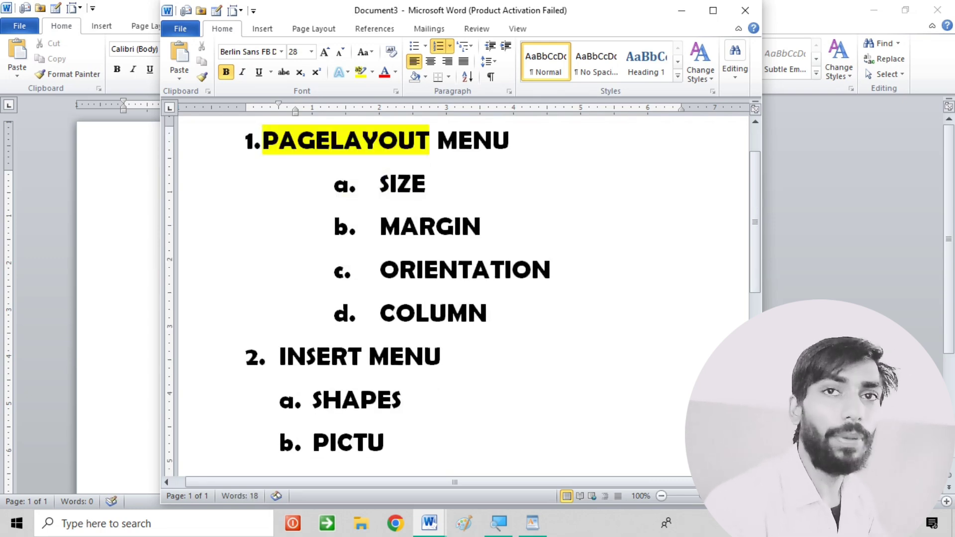
{"action": "type", "text": "RES"}
{"action": "key", "text": "Return"}
{"action": "type", "text": "CLIP"}
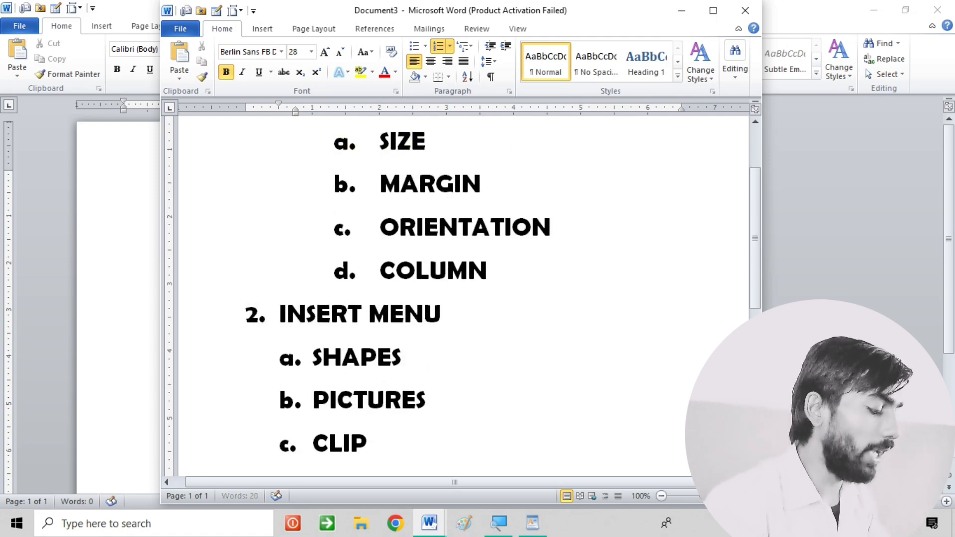
{"action": "type", "text": "ARTS"}
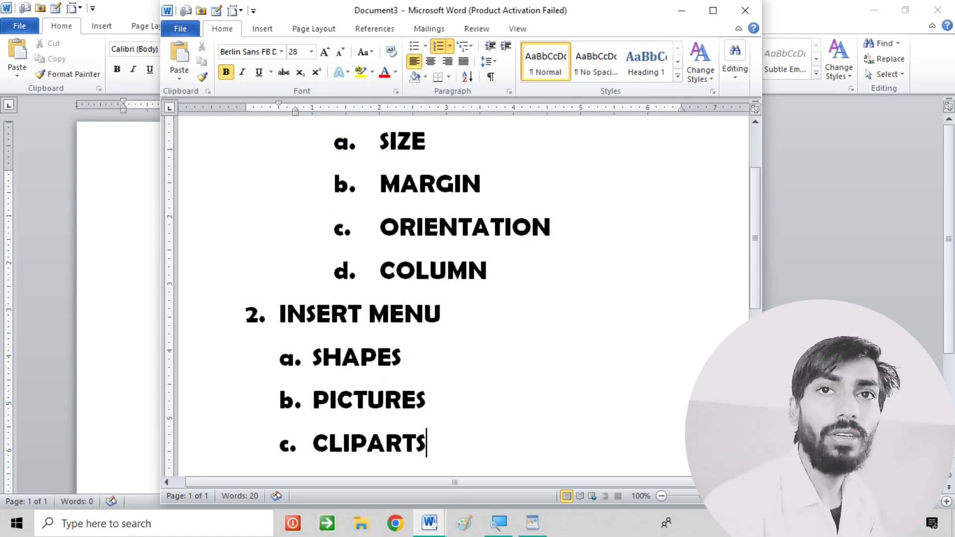
{"action": "key", "text": "Return"}
{"action": "type", "text": "TEX"}
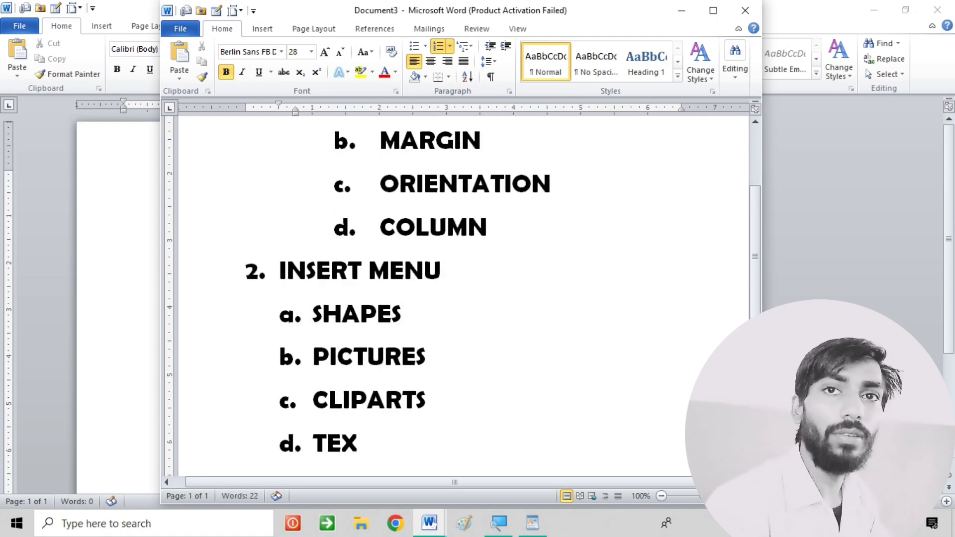
{"action": "type", "text": "T BOX"}
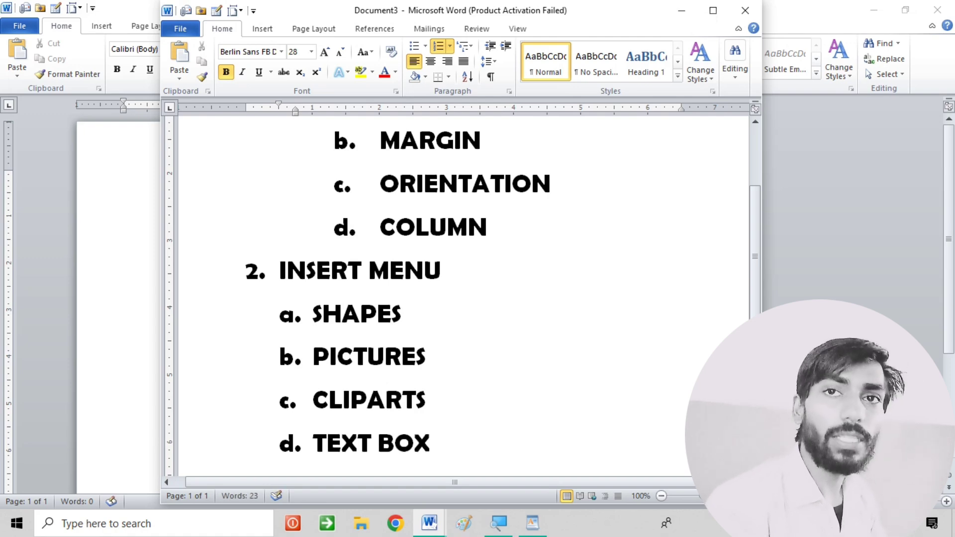
{"action": "key", "text": "Return"}
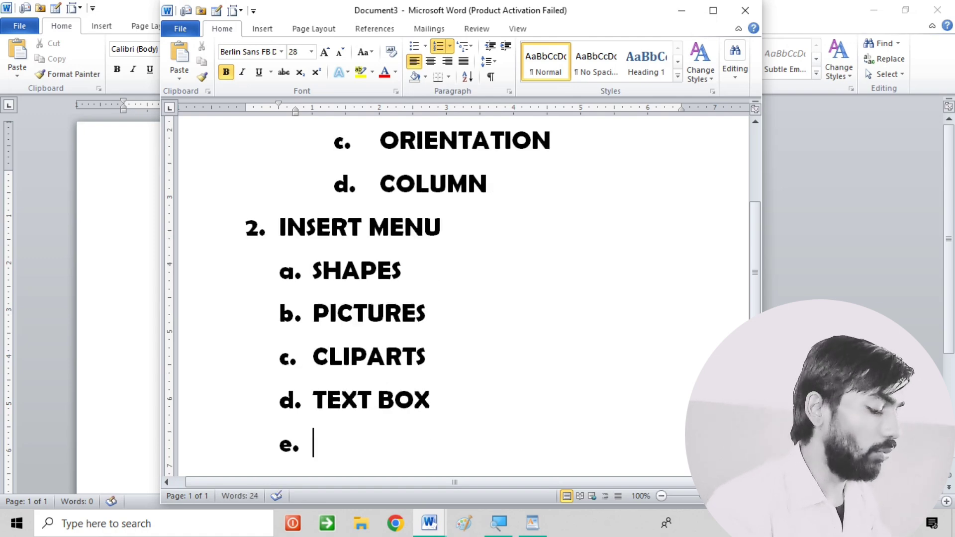
{"action": "type", "text": "WORL"}
{"action": "key", "text": "BackSpace"}
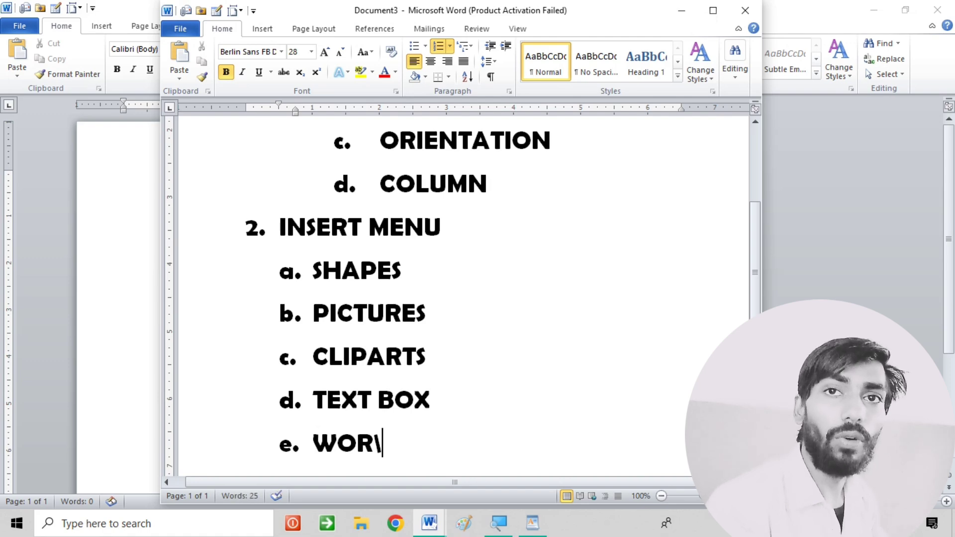
{"action": "type", "text": "DA"}
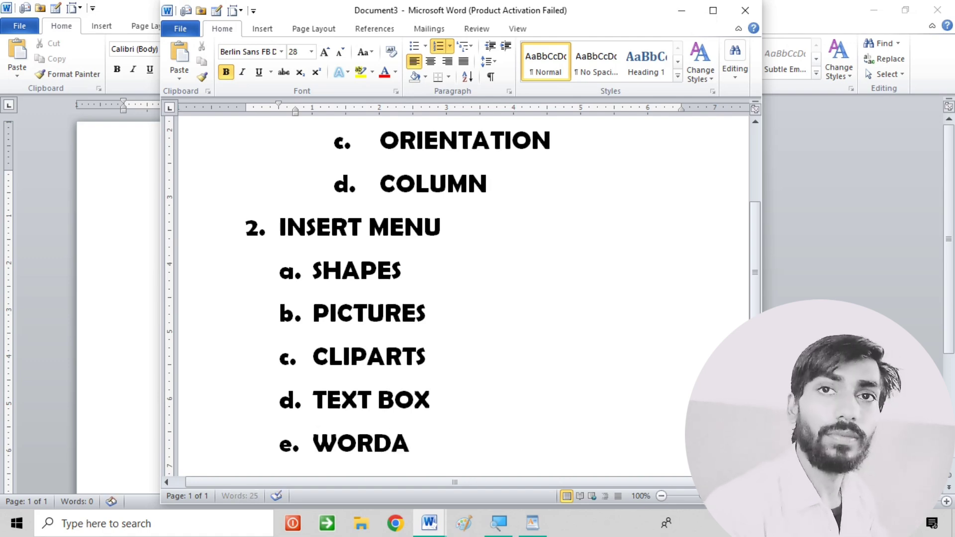
{"action": "type", "text": "R"}
{"action": "key", "text": "BackSpace"}
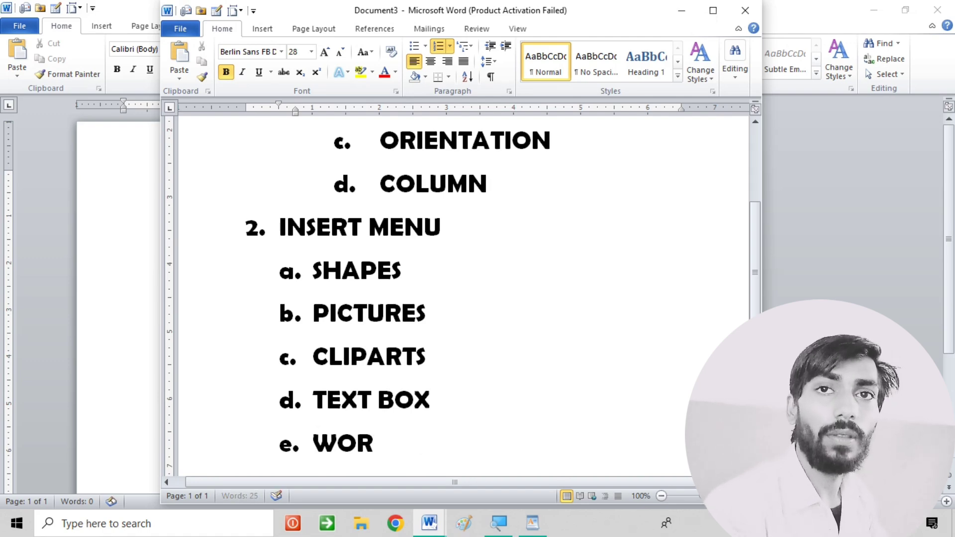
{"action": "type", "text": "D AR"}
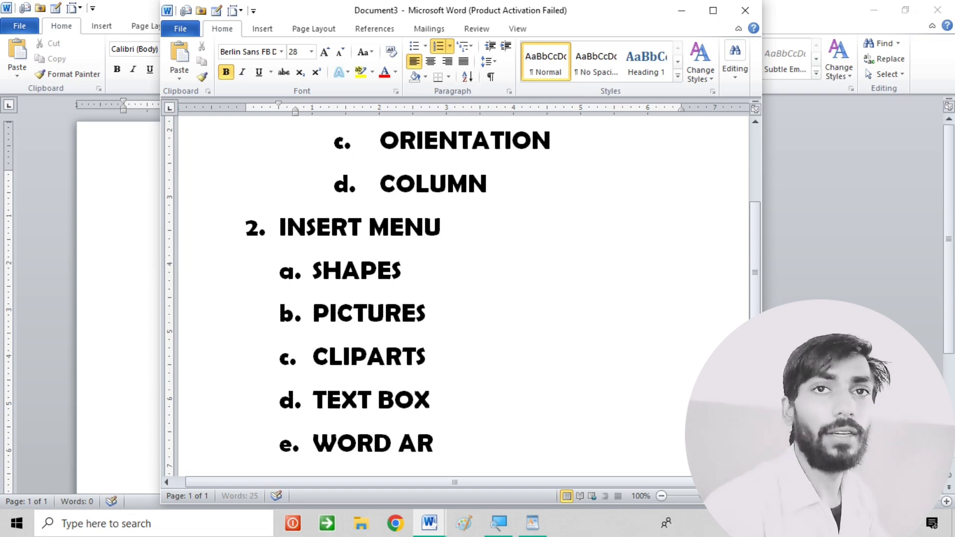
{"action": "type", "text": "T"}
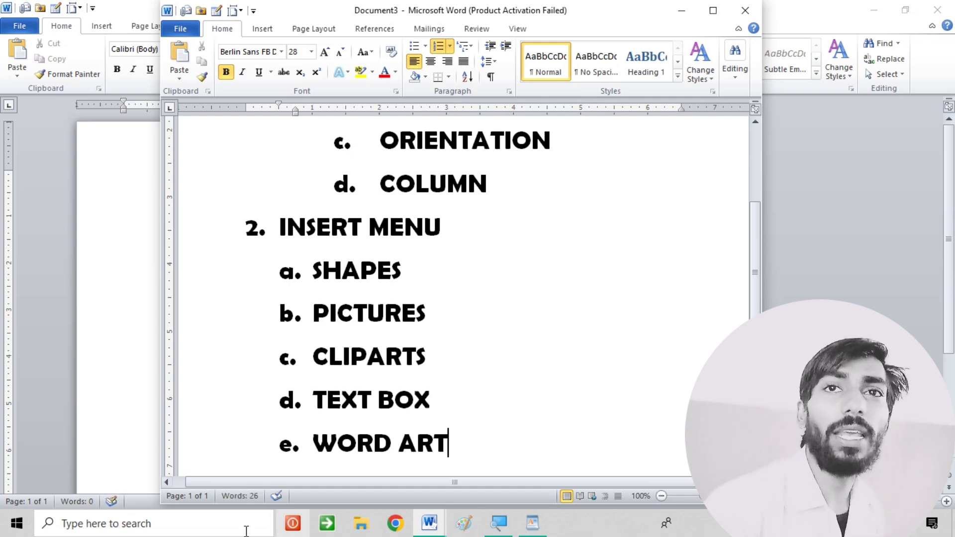
- Select the word INSERT in the '2. INSERT MENU' heading and give it a yellow highlight
{"action": "left_click_drag", "start_coordinate": [468, 464], "coordinate": [298, 271]}
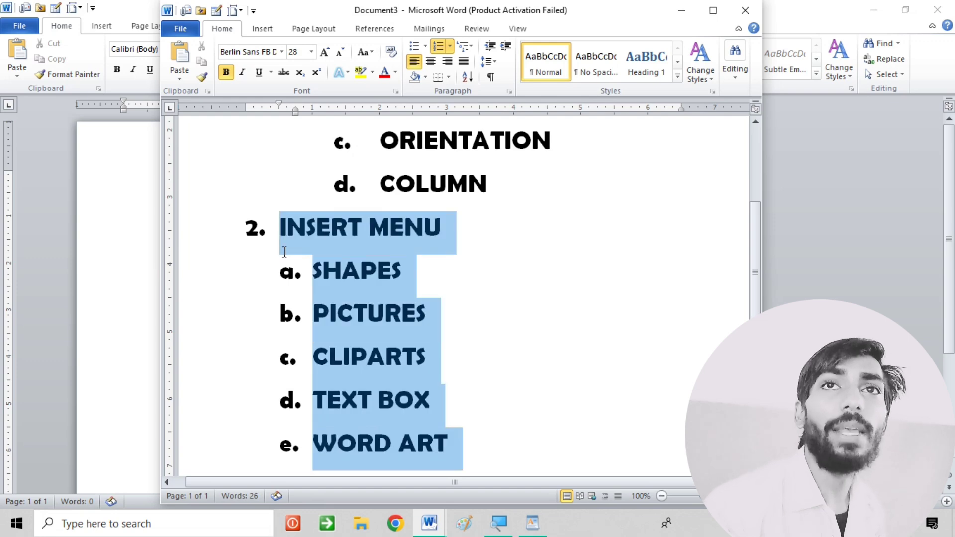
{"action": "left_click", "coordinate": [551, 369]}
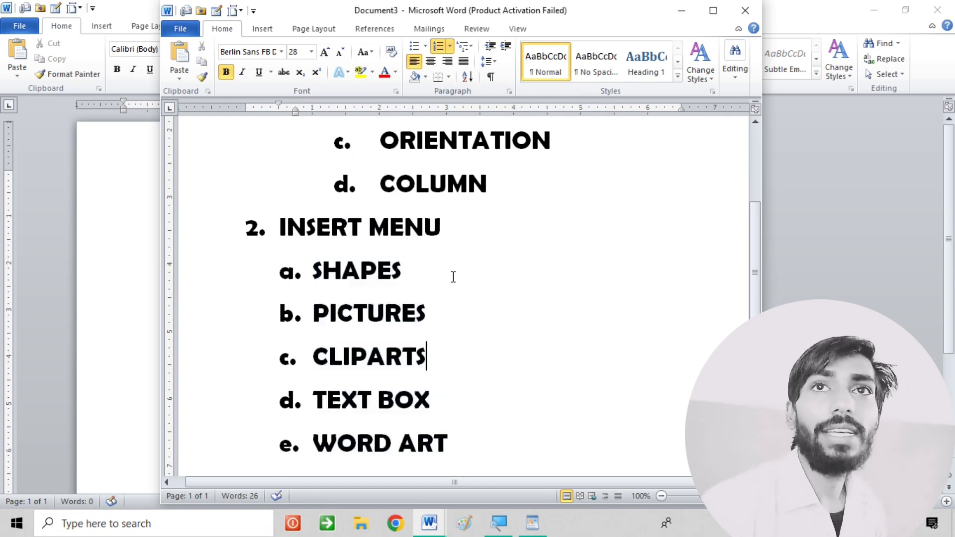
{"action": "left_click_drag", "start_coordinate": [452, 275], "coordinate": [300, 277]}
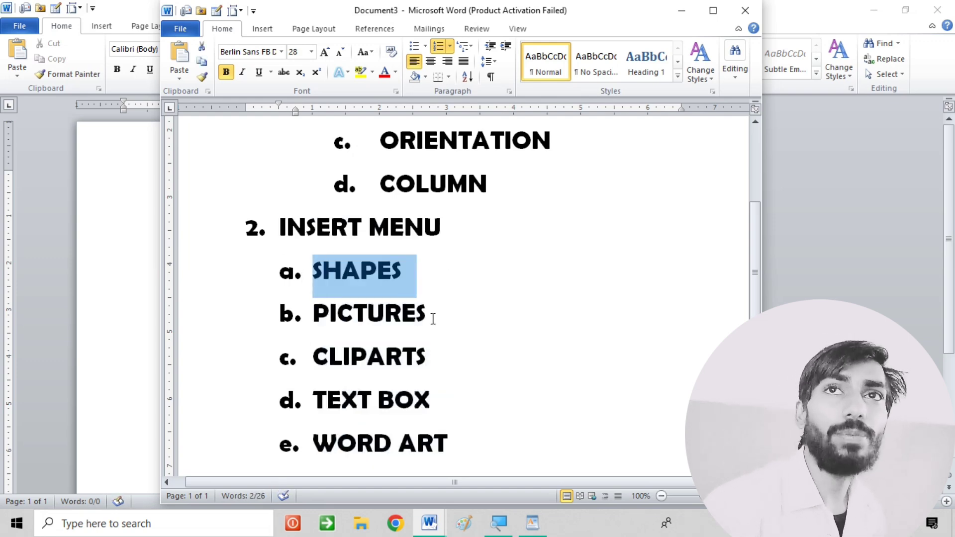
{"action": "left_click_drag", "start_coordinate": [360, 225], "coordinate": [279, 227]}
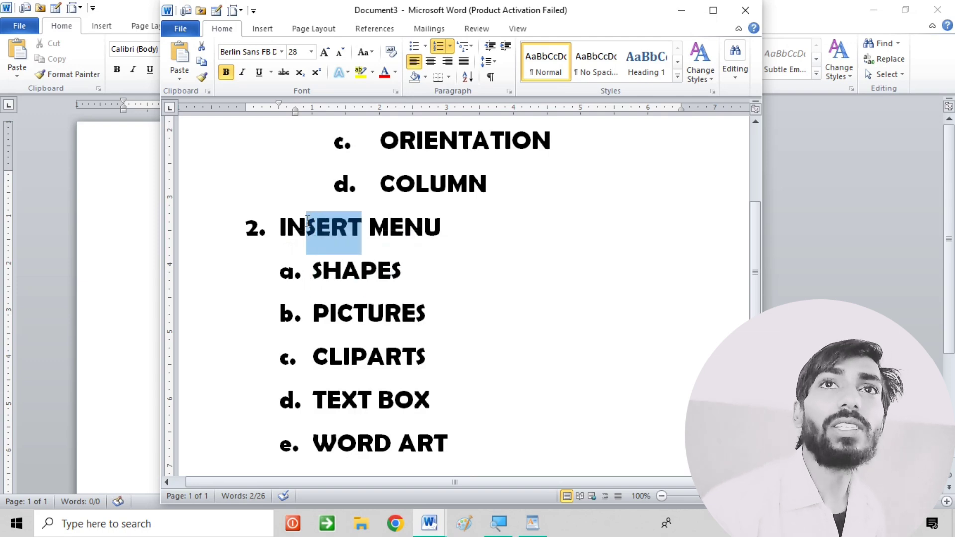
{"action": "left_click", "coordinate": [360, 72]}
{"action": "left_click", "coordinate": [497, 311]}
{"action": "left_click_drag", "start_coordinate": [459, 362], "coordinate": [306, 362]}
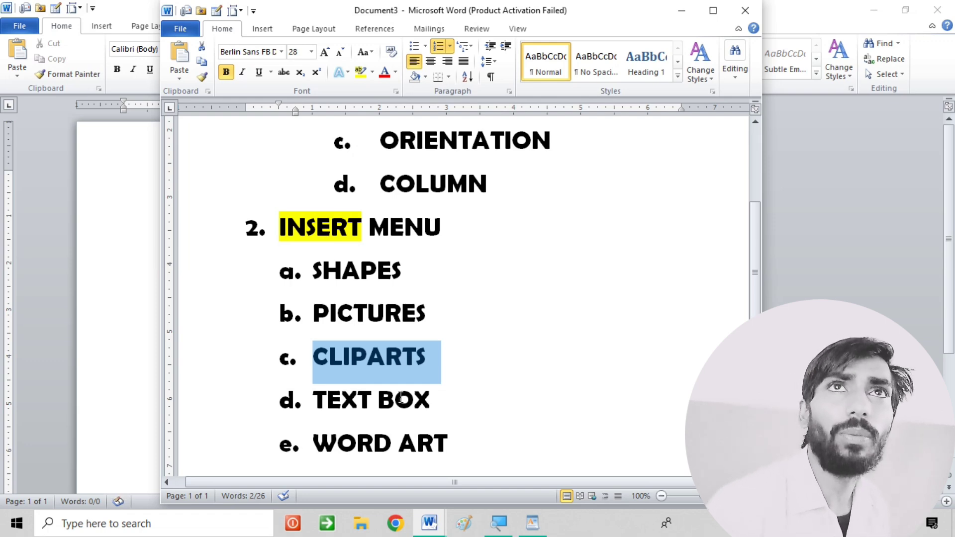
- Search Clip Art for 'bus' and then 'FLOWER', then close the pane without inserting
{"action": "left_click", "coordinate": [261, 29]}
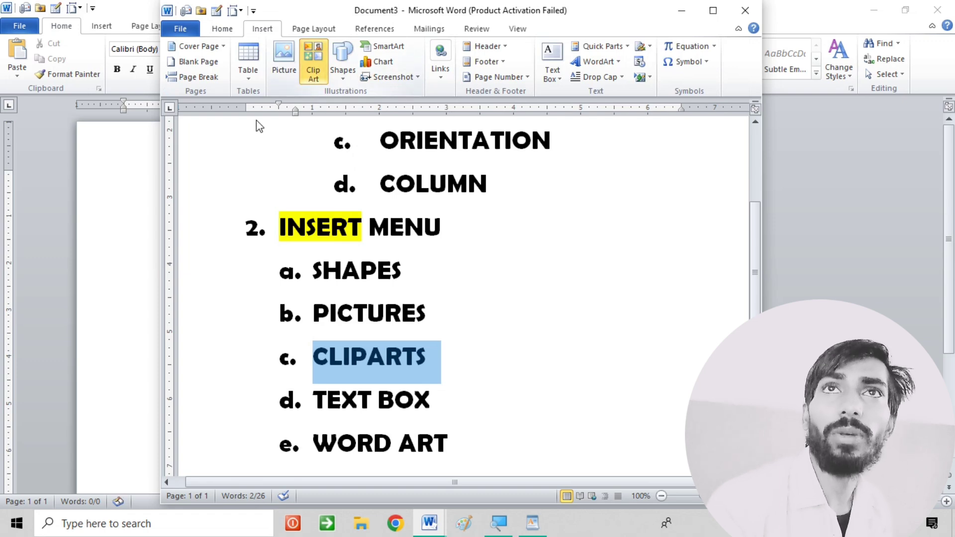
{"action": "left_click", "coordinate": [312, 63]}
{"action": "type", "text": "bus"}
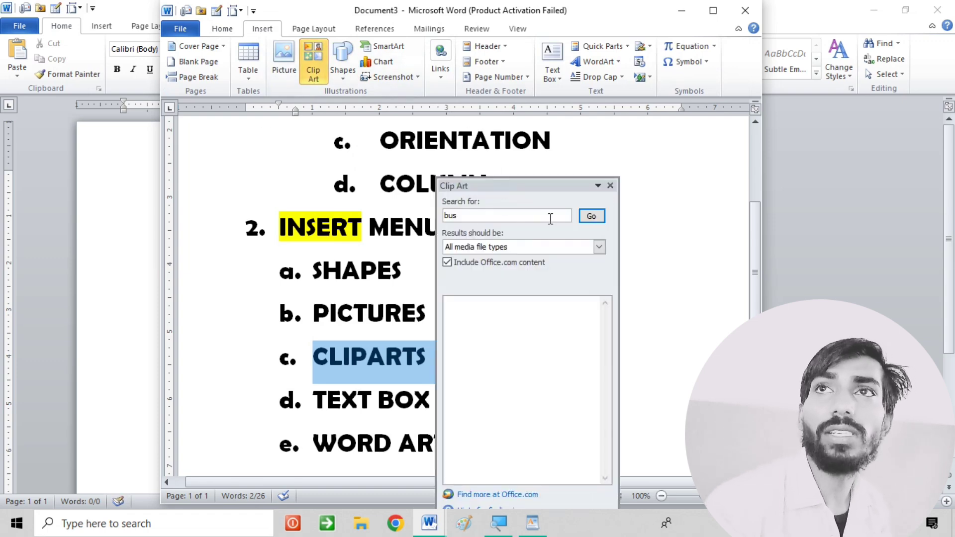
{"action": "left_click", "coordinate": [591, 215]}
{"action": "type", "text": "FLOWER"}
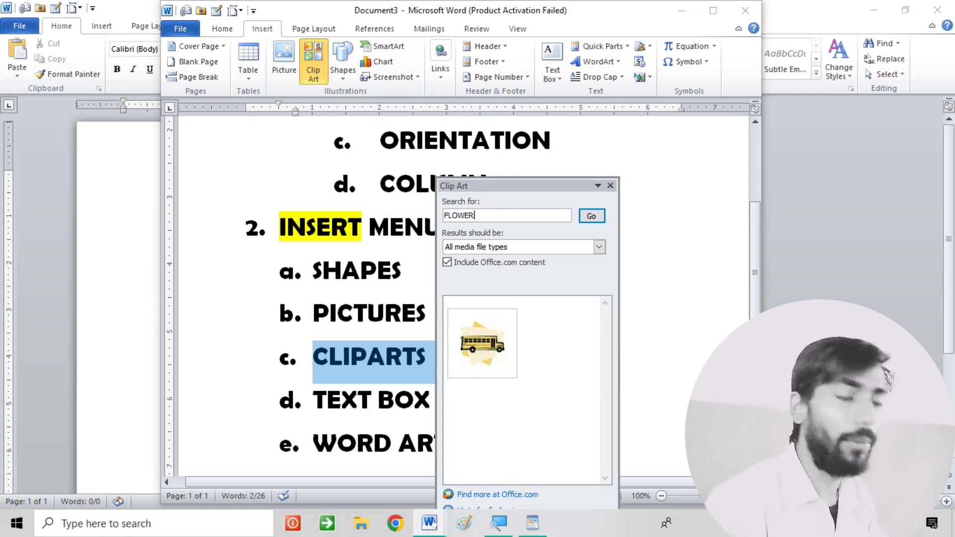
{"action": "key", "text": "Return"}
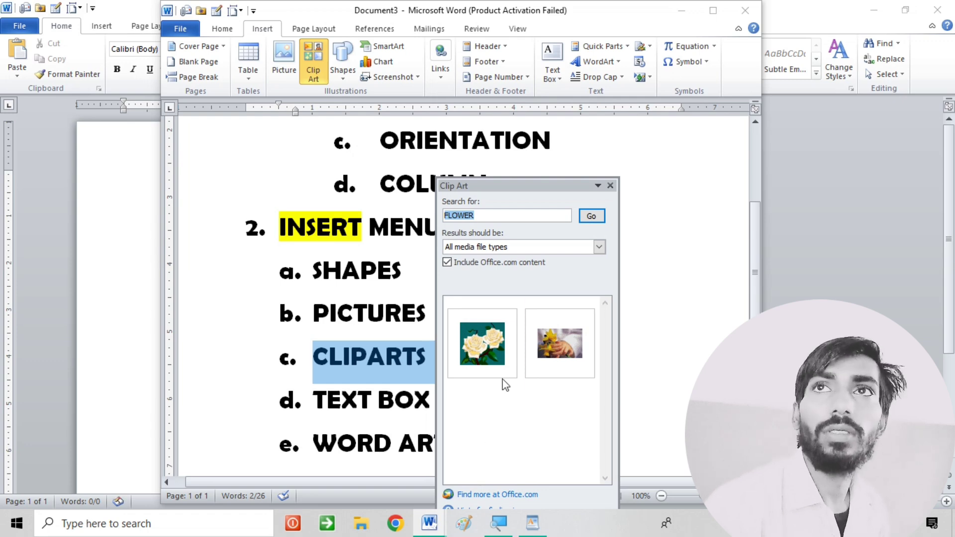
{"action": "left_click", "coordinate": [611, 185]}
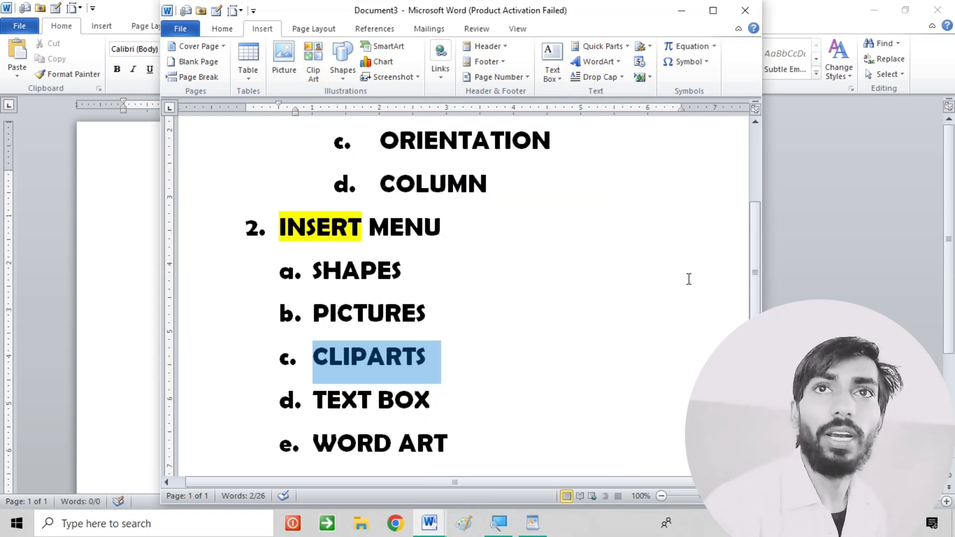
{"action": "left_click", "coordinate": [493, 327]}
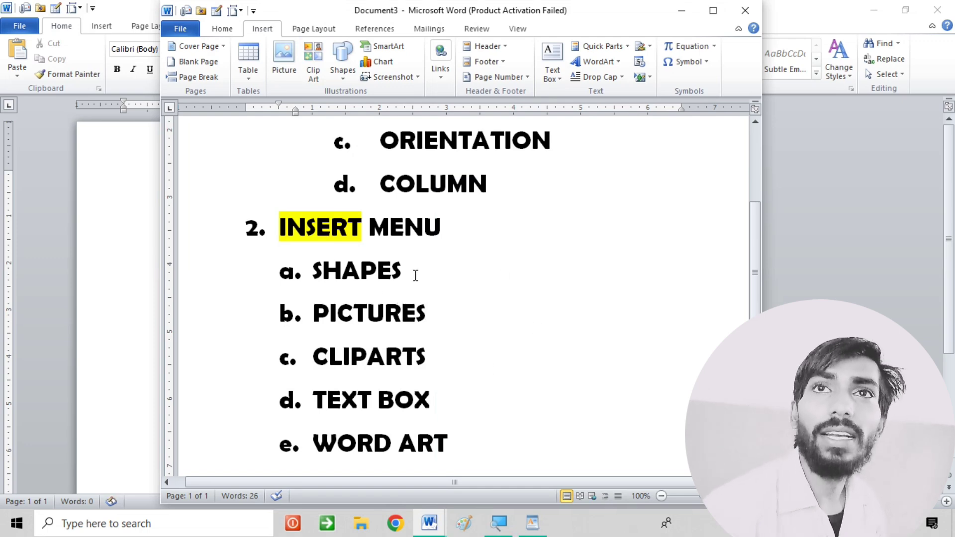
- Snap Document3 to the left half of the screen with Document7 beside it
{"action": "left_click_drag", "start_coordinate": [415, 275], "coordinate": [311, 271]}
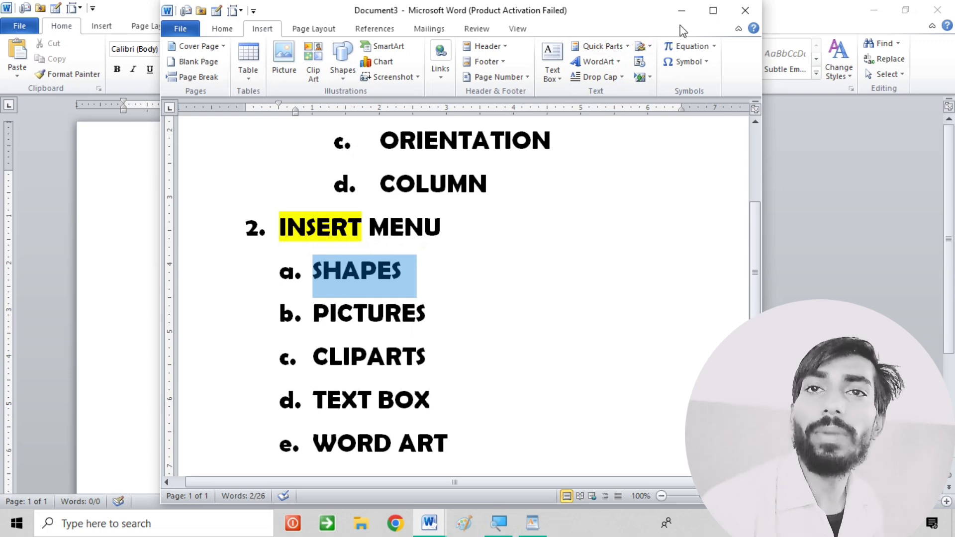
{"action": "left_click", "coordinate": [429, 522]}
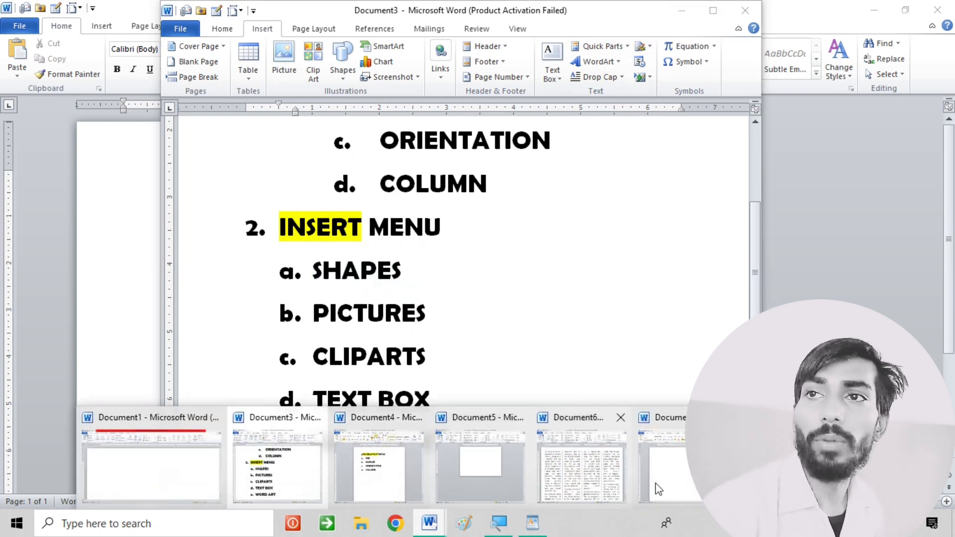
{"action": "left_click", "coordinate": [658, 489]}
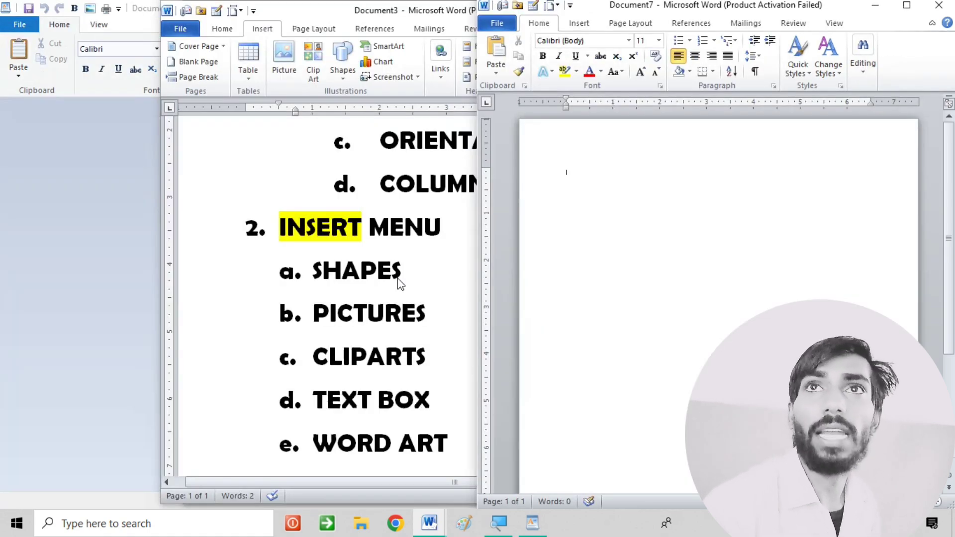
{"action": "left_click", "coordinate": [316, 332]}
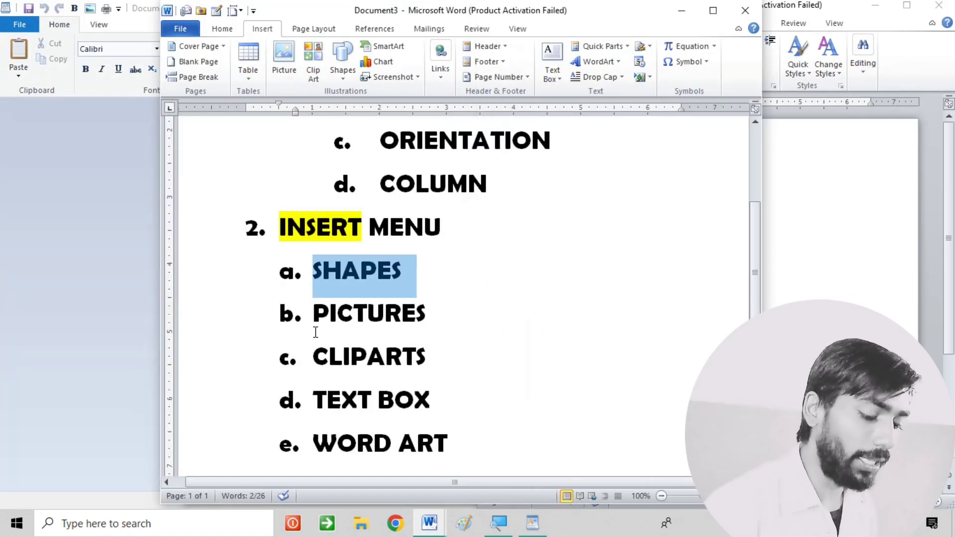
{"action": "key", "text": "super+Left"}
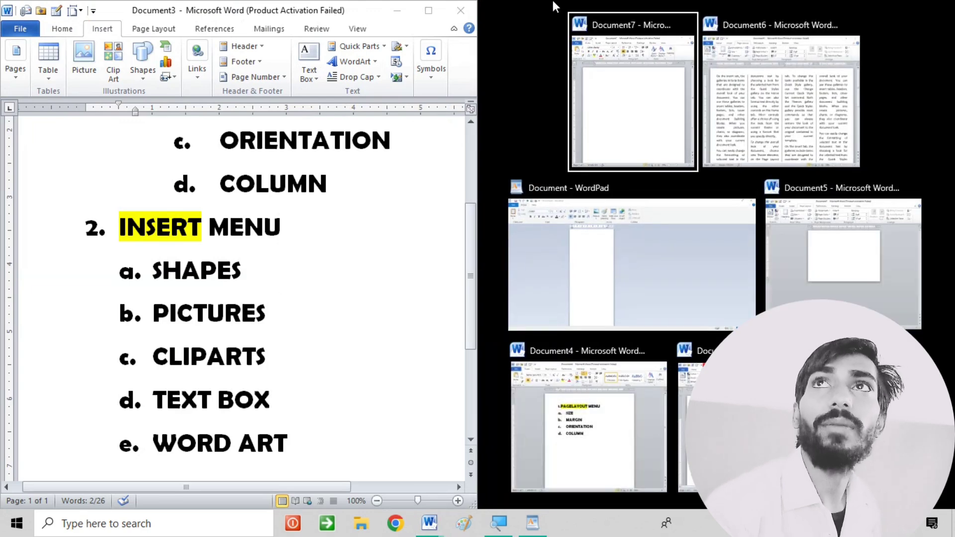
{"action": "left_click", "coordinate": [639, 85]}
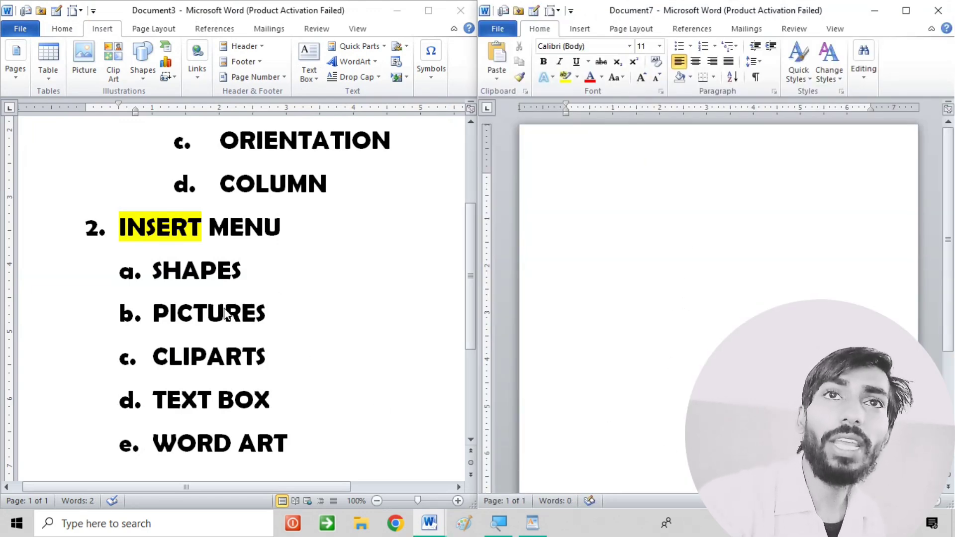
- Select SHAPES in Document3, then activate Document7 with its Insert tab showing
{"action": "left_click", "coordinate": [273, 279]}
{"action": "left_click_drag", "start_coordinate": [273, 279], "coordinate": [152, 271]}
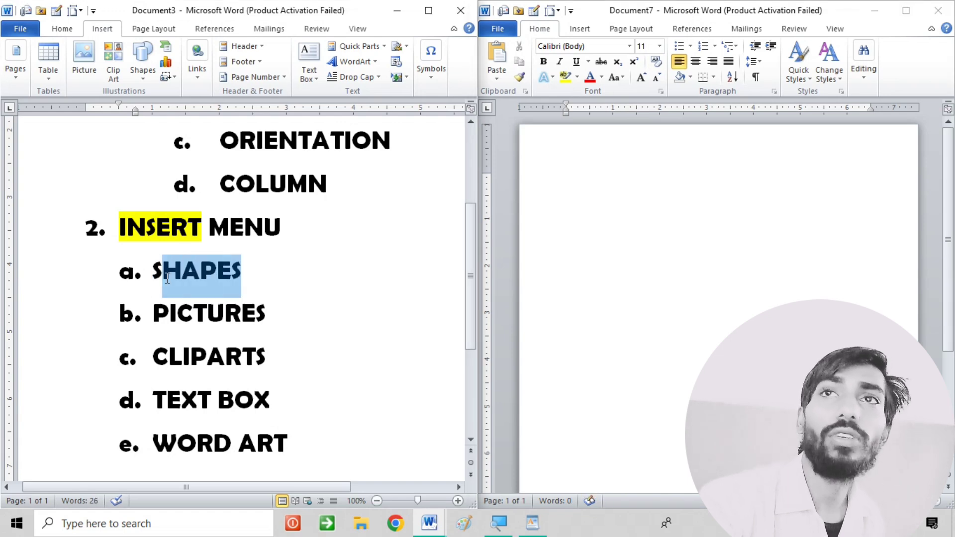
{"action": "left_click", "coordinate": [646, 278]}
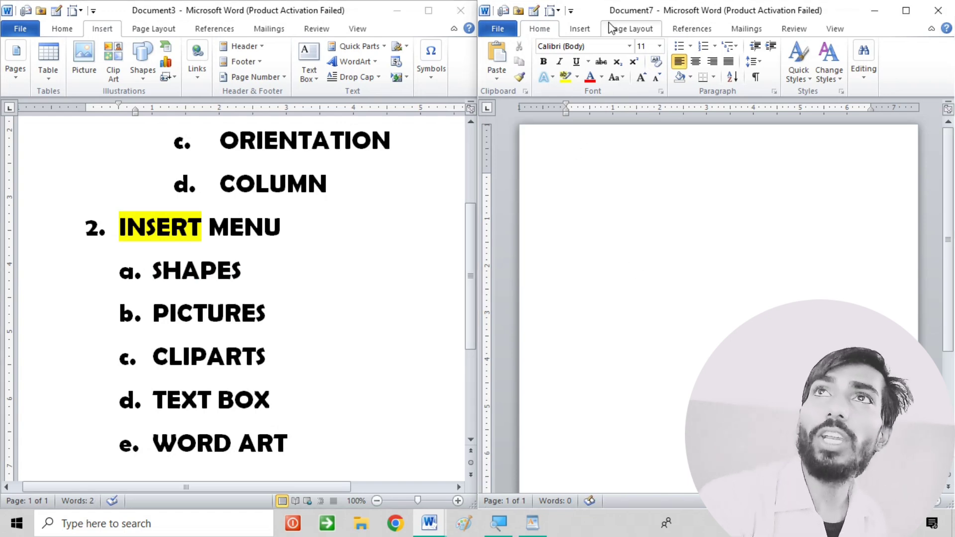
{"action": "left_click", "coordinate": [580, 29]}
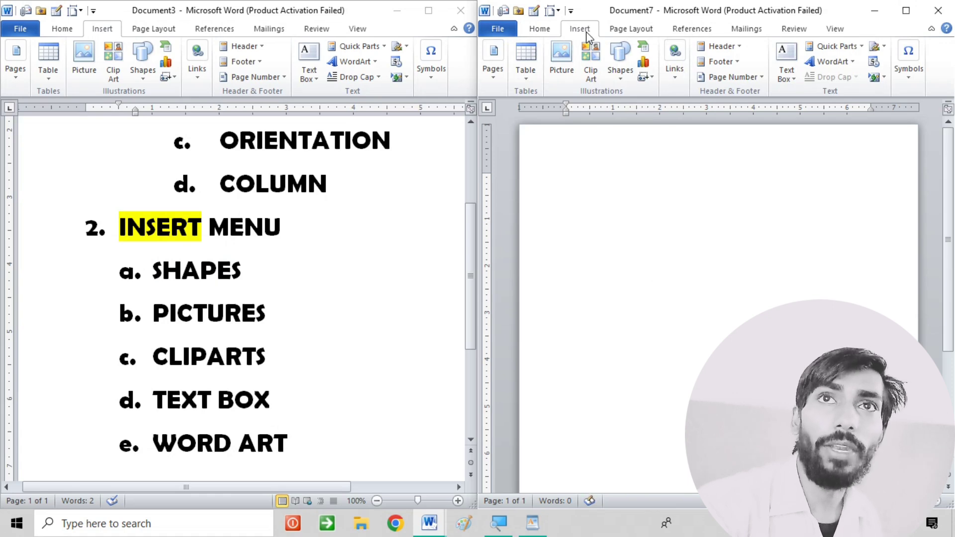
- Draw a blue rectangle on Document7's page and nudge it up and left
{"action": "left_click", "coordinate": [627, 79]}
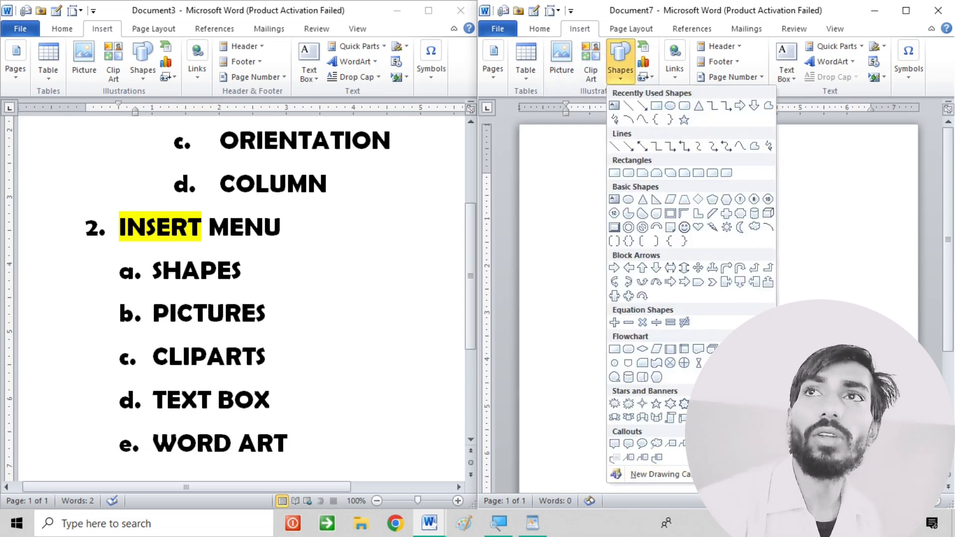
{"action": "left_click", "coordinate": [662, 106]}
{"action": "mouse_move", "coordinate": [577, 164]}
{"action": "left_mouse_down"}
{"action": "mouse_move", "coordinate": [765, 271]}
{"action": "mouse_move", "coordinate": [690, 240]}
{"action": "left_mouse_up"}
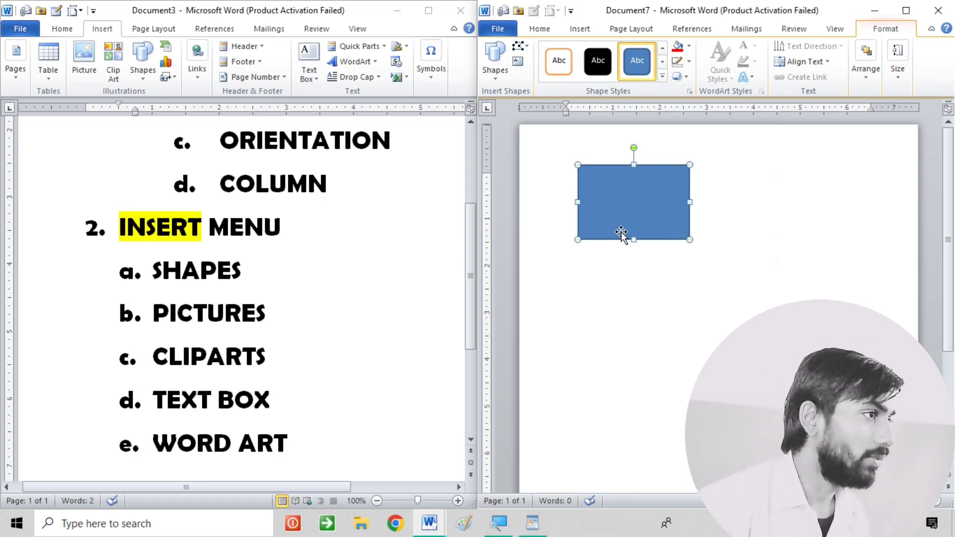
{"action": "mouse_move", "coordinate": [619, 211]}
{"action": "left_mouse_down"}
{"action": "mouse_move", "coordinate": [587, 205]}
{"action": "mouse_move", "coordinate": [601, 178]}
{"action": "left_mouse_up"}
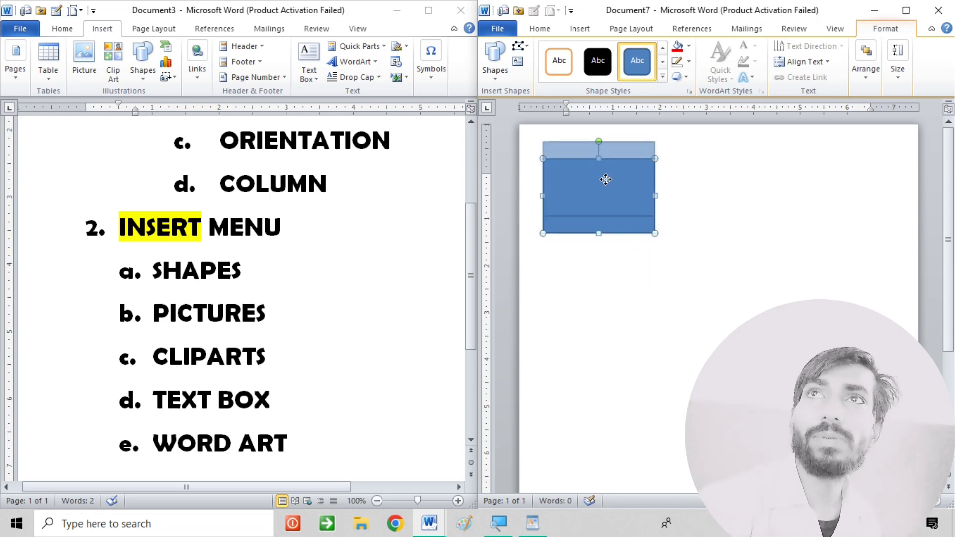
{"action": "left_click", "coordinate": [595, 294]}
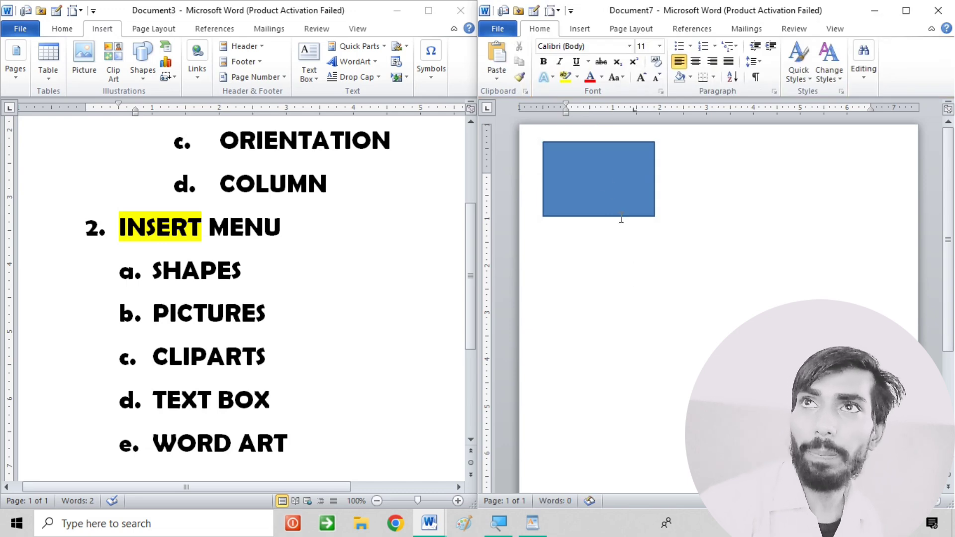
{"action": "left_click", "coordinate": [601, 163]}
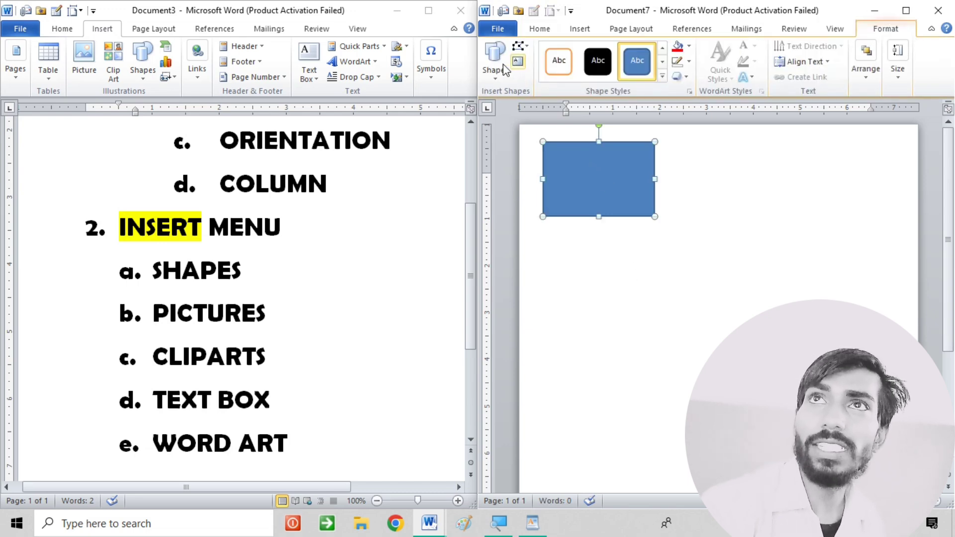
- Draw an isosceles triangle, move the rectangle to the top right and the triangle to the top left
{"action": "left_click", "coordinate": [494, 75]}
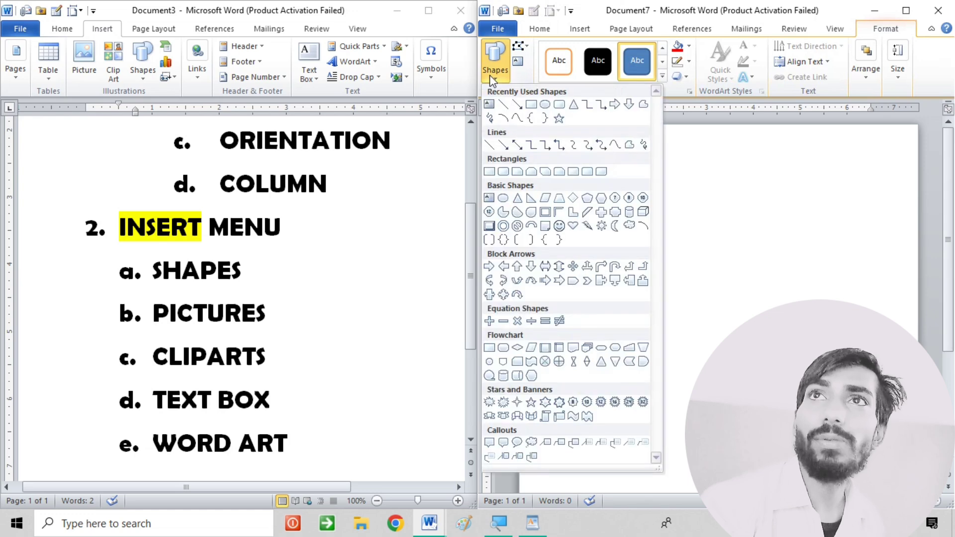
{"action": "left_click", "coordinate": [575, 105]}
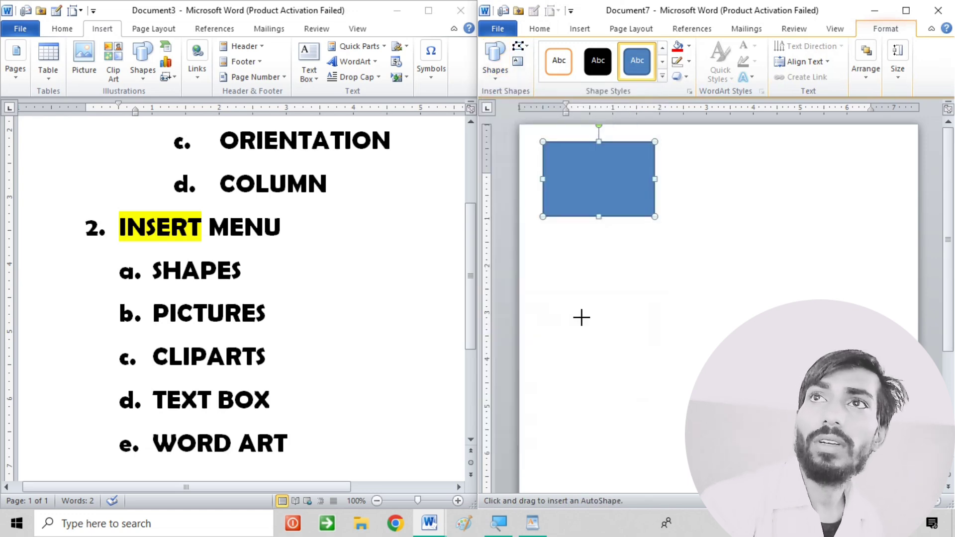
{"action": "left_click_drag", "start_coordinate": [593, 166], "coordinate": [763, 323]}
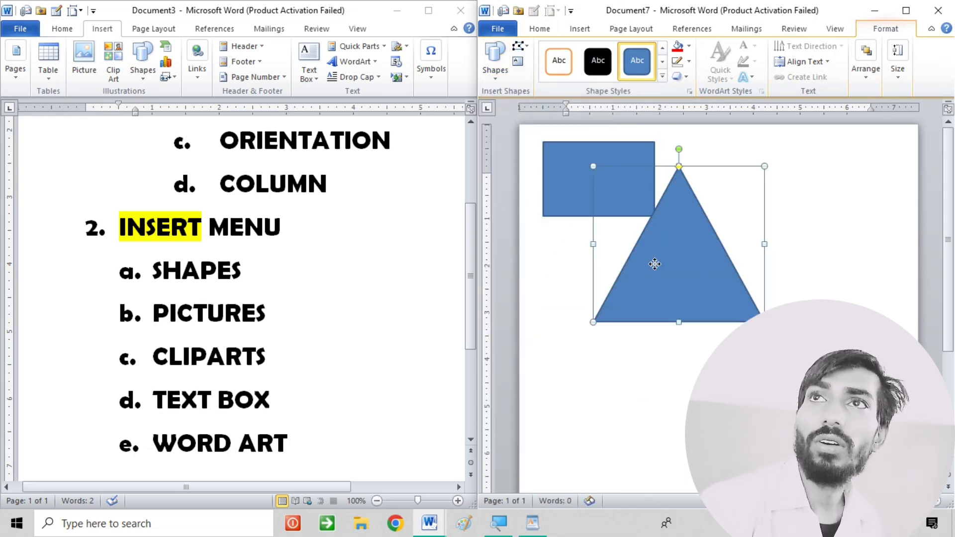
{"action": "mouse_move", "coordinate": [700, 277]}
{"action": "left_mouse_down"}
{"action": "mouse_move", "coordinate": [625, 256]}
{"action": "mouse_move", "coordinate": [662, 366]}
{"action": "left_mouse_up"}
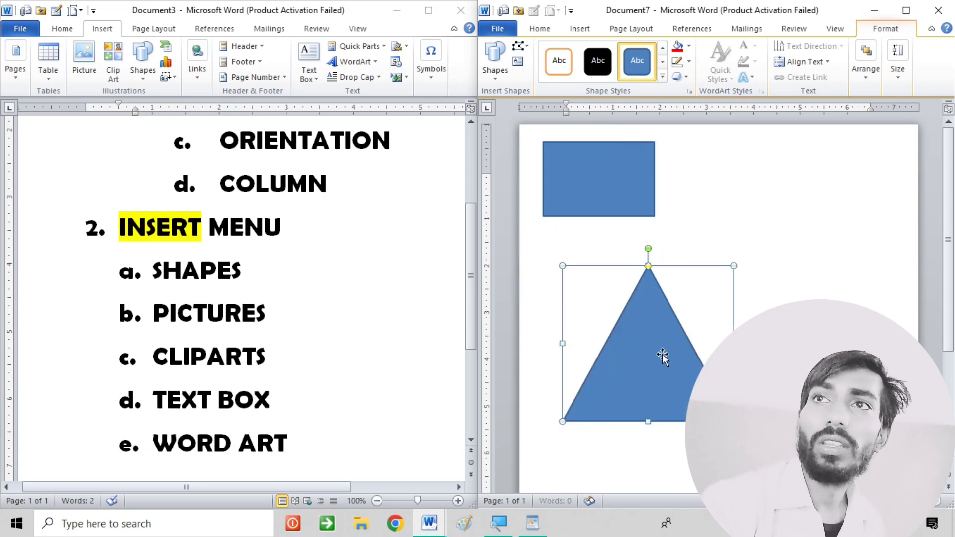
{"action": "left_click_drag", "start_coordinate": [586, 176], "coordinate": [806, 177]}
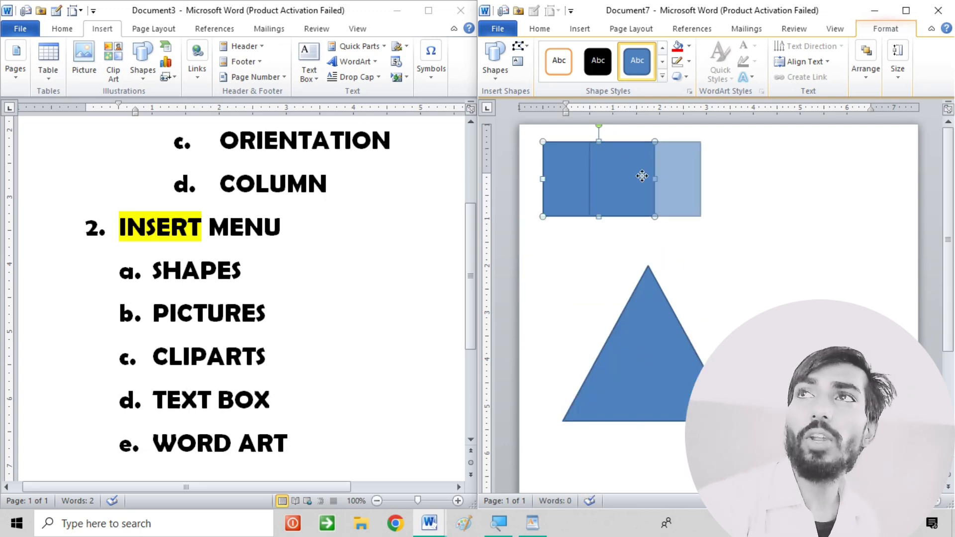
{"action": "left_click_drag", "start_coordinate": [643, 332], "coordinate": [642, 200]}
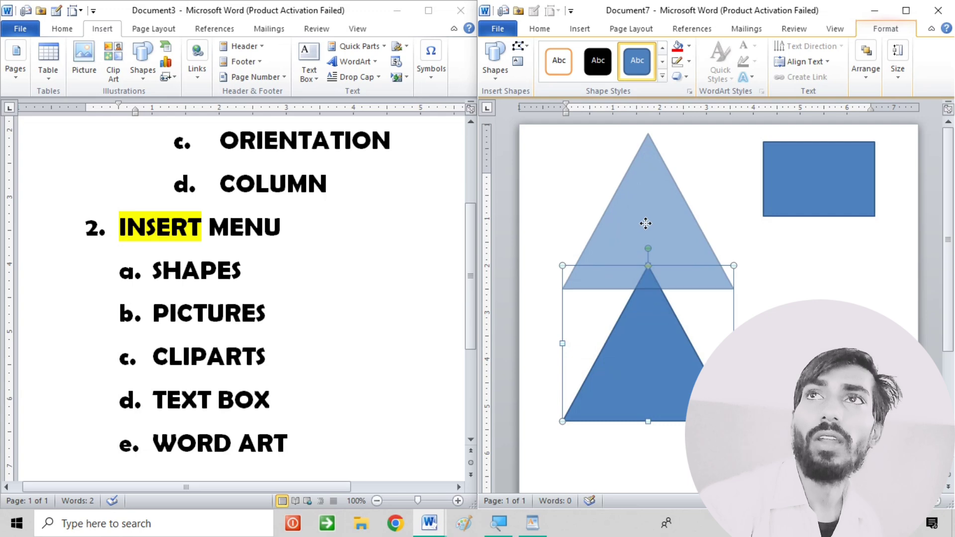
- Draw an oval below the triangle, then delete it
{"action": "left_click", "coordinate": [495, 59]}
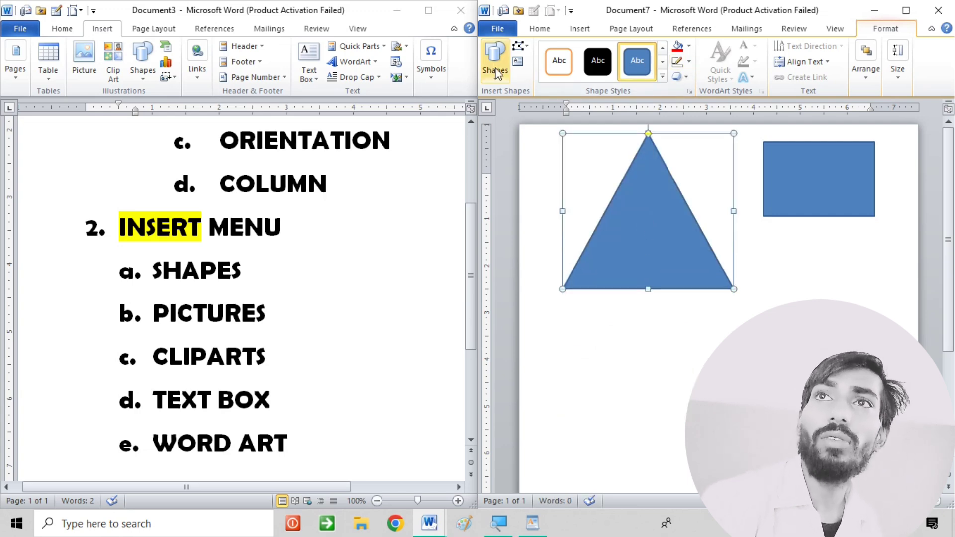
{"action": "left_click", "coordinate": [503, 197]}
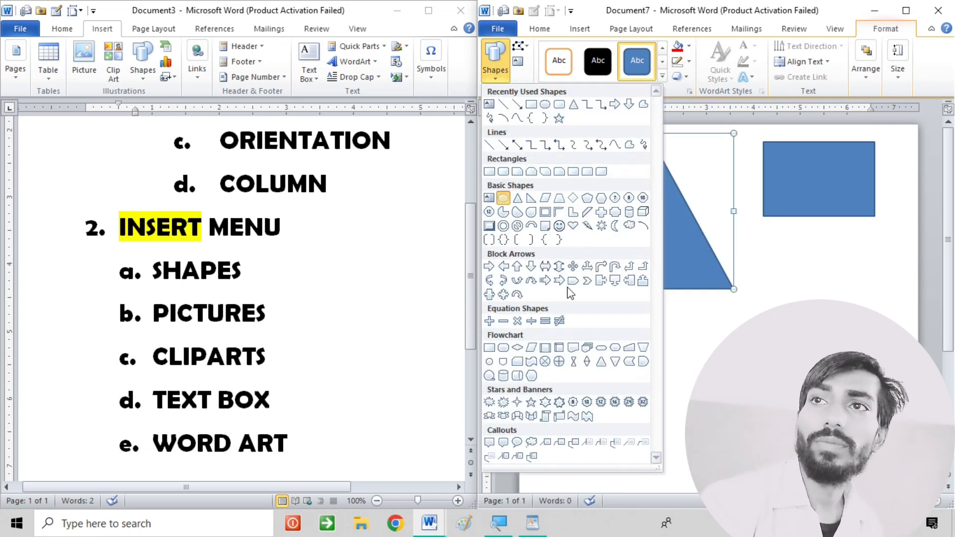
{"action": "left_click_drag", "start_coordinate": [586, 310], "coordinate": [783, 493]}
{"action": "scroll", "coordinate": [676, 356], "scroll_direction": "down", "scroll_amount": 4}
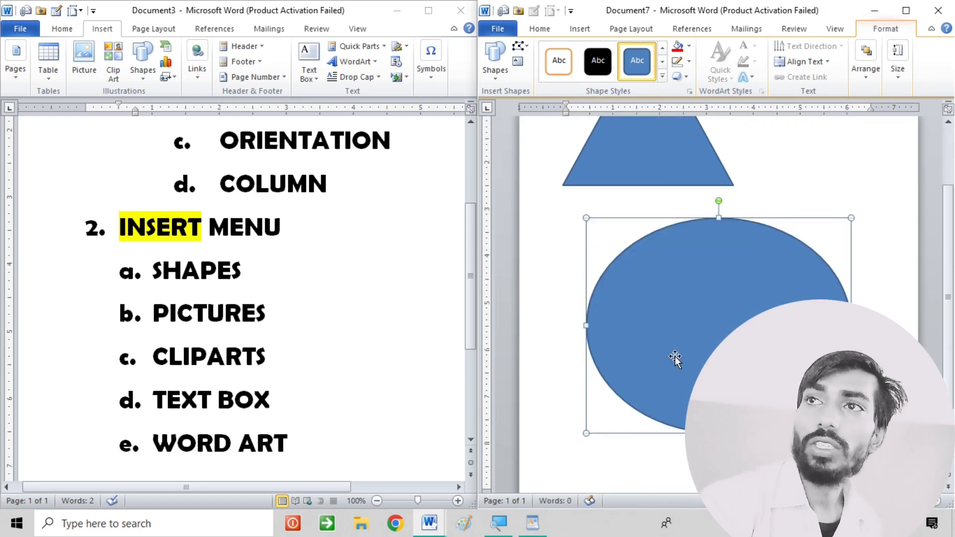
{"action": "scroll", "coordinate": [675, 348], "scroll_direction": "down", "scroll_amount": 2}
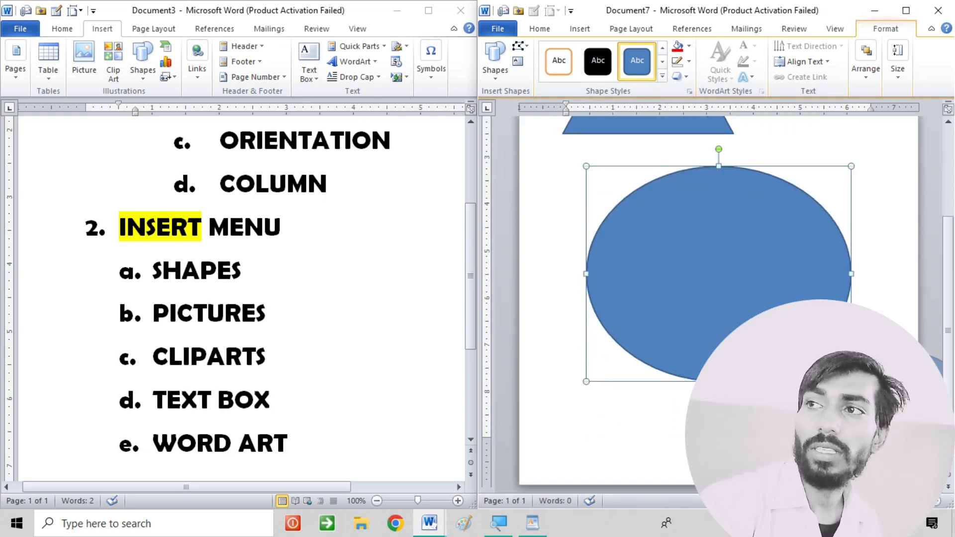
{"action": "key", "text": "Delete"}
{"action": "scroll", "coordinate": [571, 336], "scroll_direction": "up", "scroll_amount": 5}
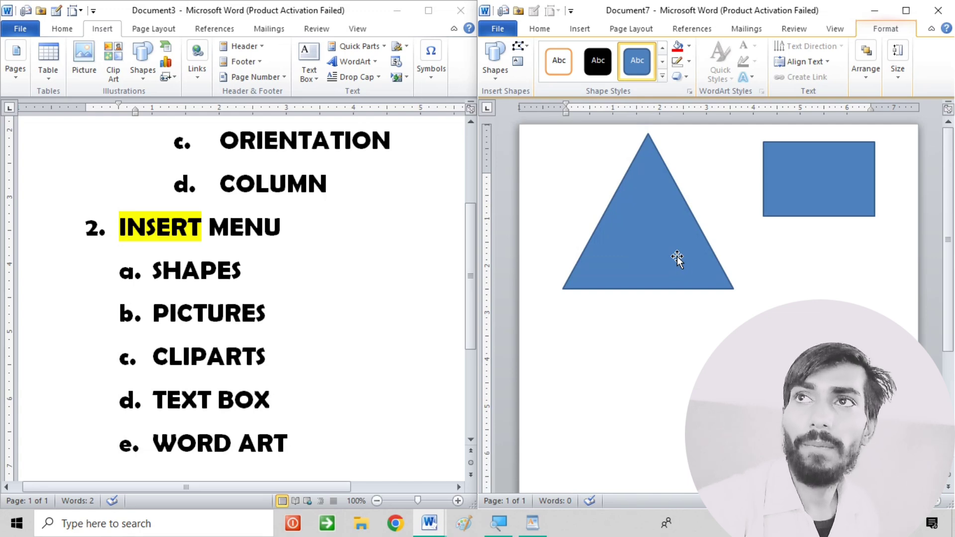
- Make two copies of the triangle: one below it and one below the rectangle
{"action": "left_click_drag", "start_coordinate": [677, 255], "coordinate": [658, 426]}
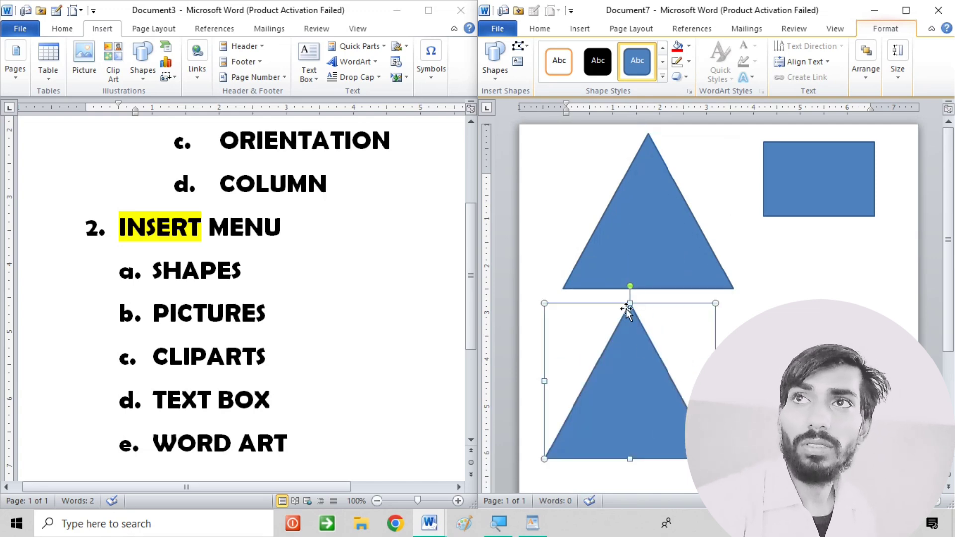
{"action": "left_click", "coordinate": [640, 239]}
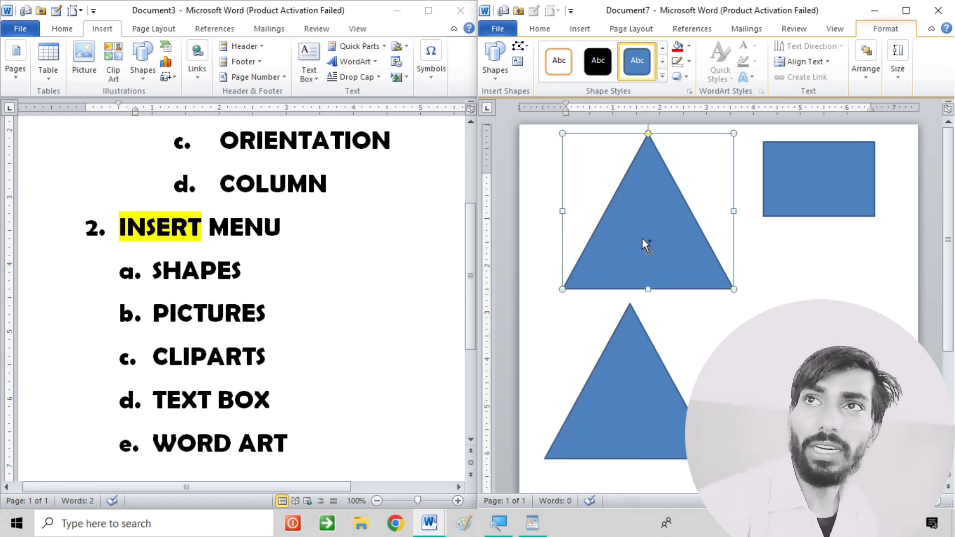
{"action": "left_click_drag", "start_coordinate": [655, 252], "coordinate": [808, 346]}
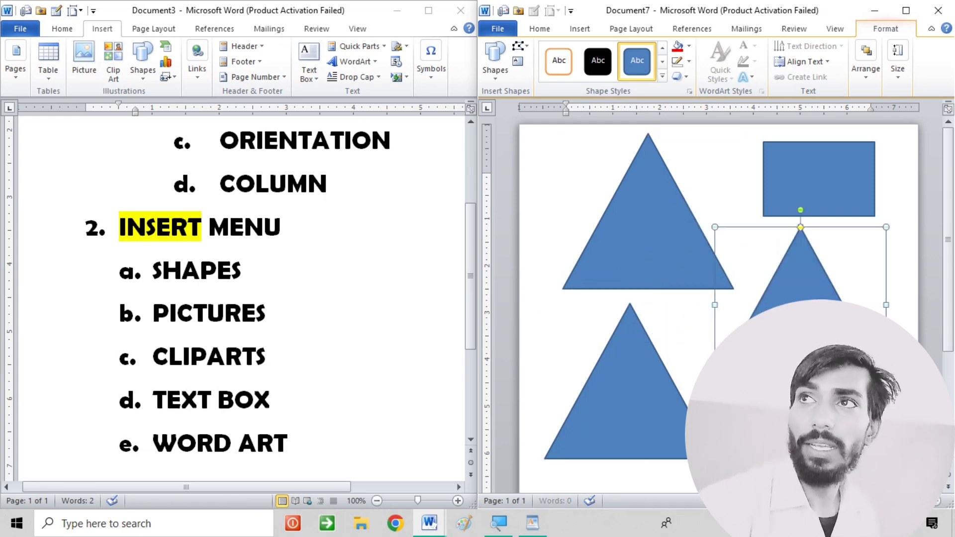
- Tilt the lower-left triangle copy to an angle
{"action": "left_click", "coordinate": [651, 214]}
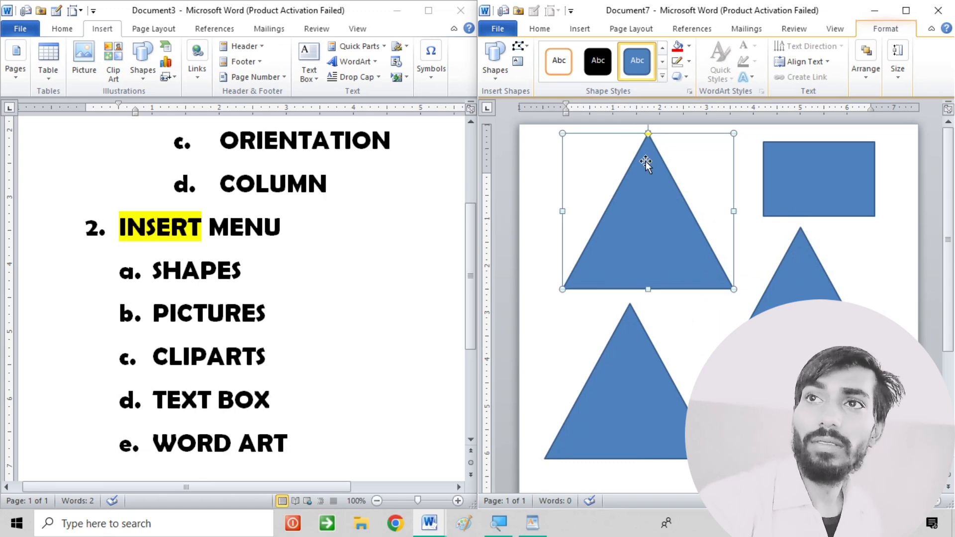
{"action": "left_click", "coordinate": [648, 421]}
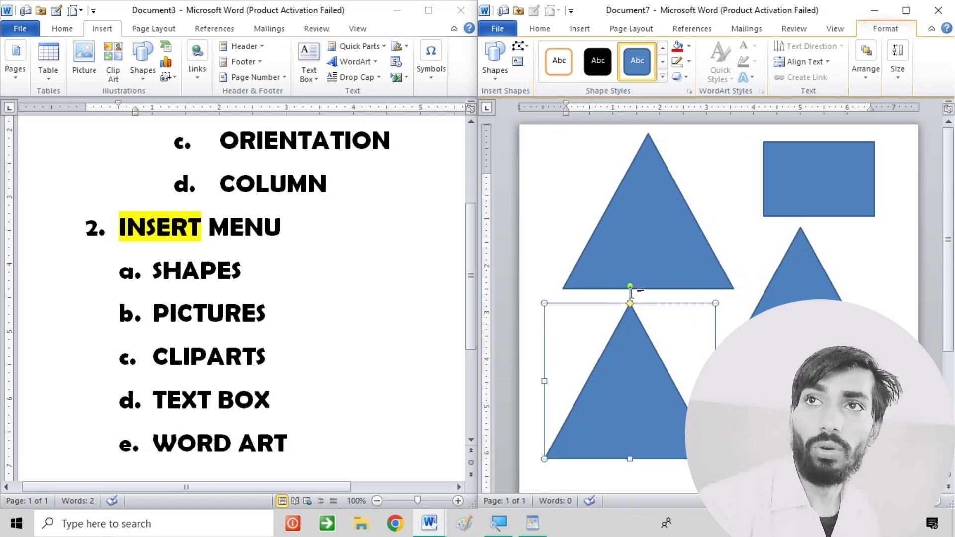
{"action": "mouse_move", "coordinate": [627, 284]}
{"action": "left_mouse_down"}
{"action": "mouse_move", "coordinate": [565, 414]}
{"action": "mouse_move", "coordinate": [661, 317]}
{"action": "mouse_move", "coordinate": [595, 420]}
{"action": "mouse_move", "coordinate": [550, 289]}
{"action": "mouse_move", "coordinate": [663, 437]}
{"action": "mouse_move", "coordinate": [633, 461]}
{"action": "mouse_move", "coordinate": [572, 404]}
{"action": "mouse_move", "coordinate": [552, 335]}
{"action": "mouse_move", "coordinate": [642, 290]}
{"action": "mouse_move", "coordinate": [693, 316]}
{"action": "left_mouse_up"}
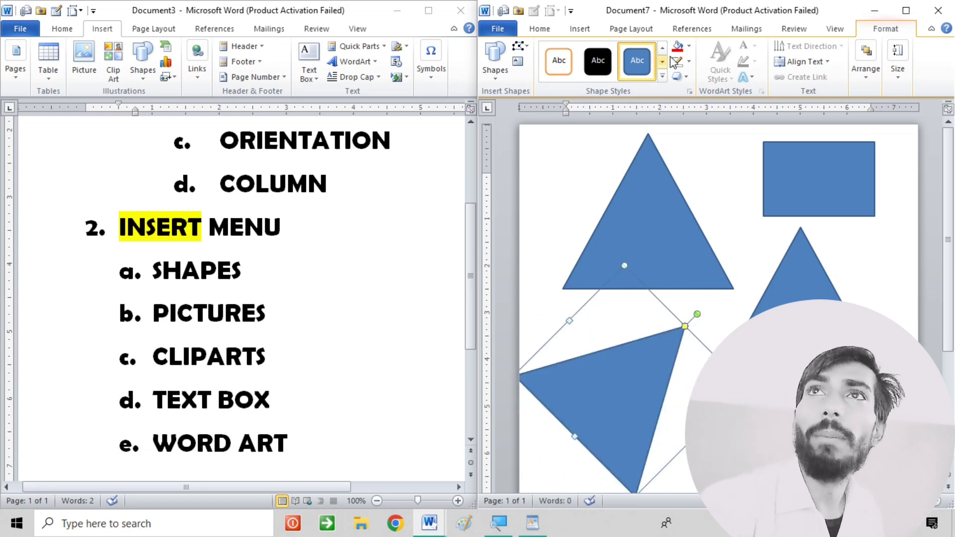
- Draw two straight lines over the triangles, then select everything and delete all shapes
{"action": "left_click", "coordinate": [499, 75]}
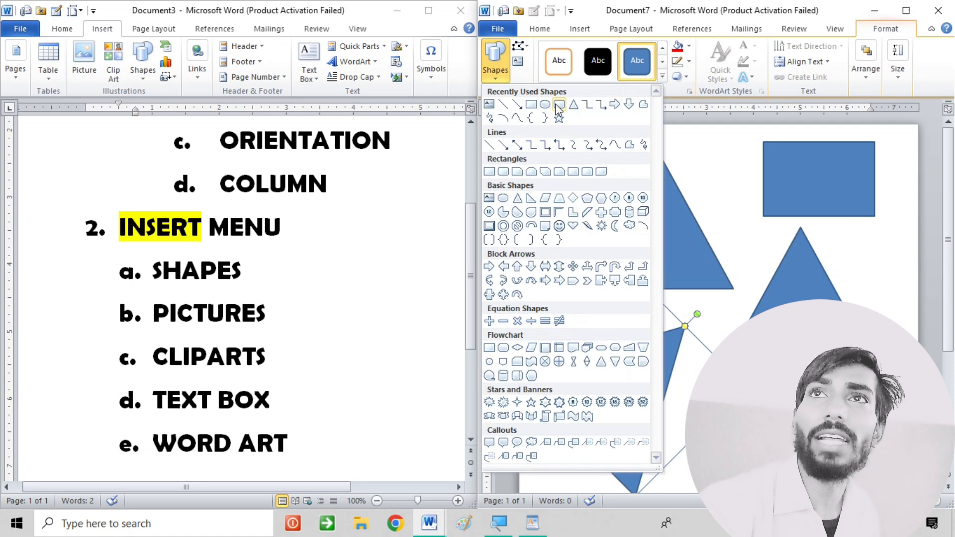
{"action": "left_click", "coordinate": [503, 105]}
{"action": "mouse_move", "coordinate": [541, 150]}
{"action": "left_mouse_down"}
{"action": "mouse_move", "coordinate": [581, 273]}
{"action": "mouse_move", "coordinate": [741, 215]}
{"action": "left_mouse_up"}
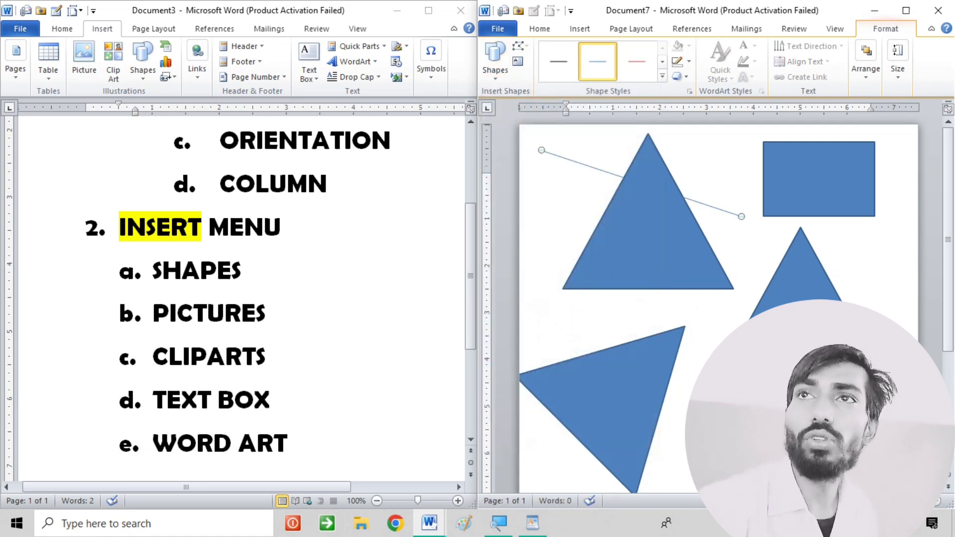
{"action": "left_click", "coordinate": [628, 228]}
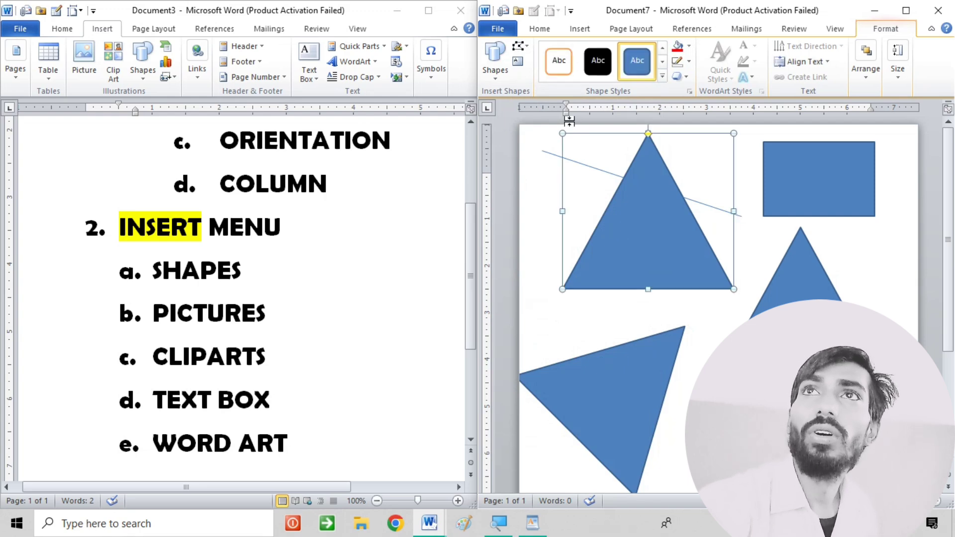
{"action": "left_click", "coordinate": [495, 59]}
{"action": "left_click", "coordinate": [508, 118]}
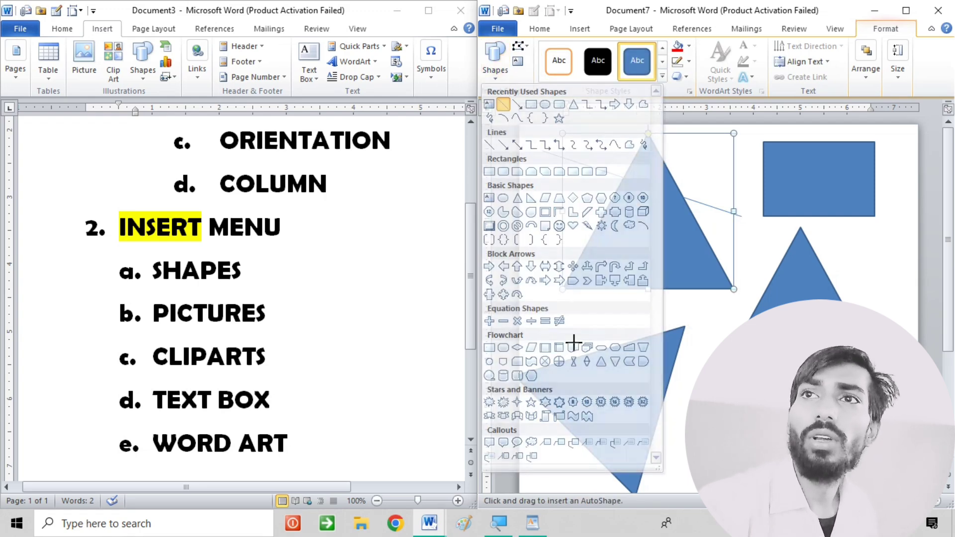
{"action": "left_click_drag", "start_coordinate": [561, 321], "coordinate": [703, 320]}
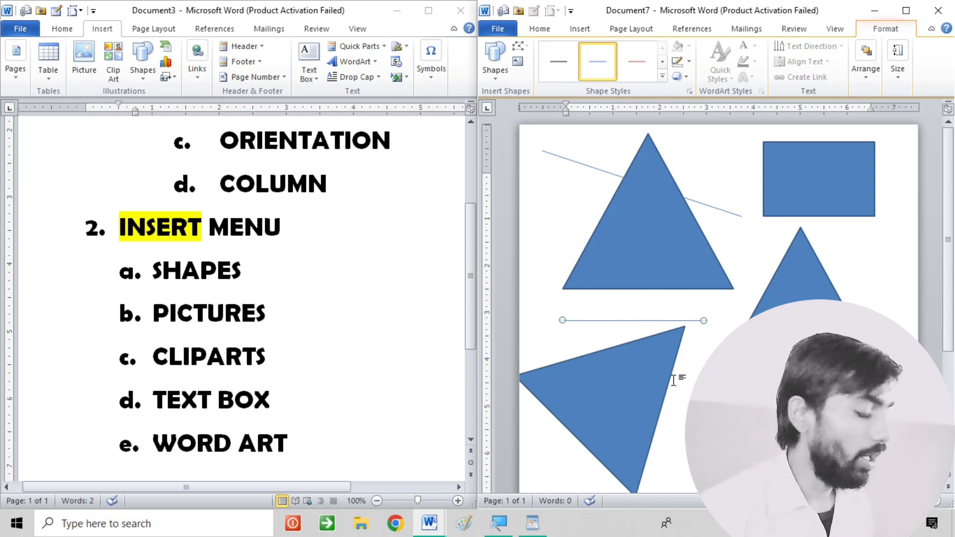
{"action": "key", "text": "ctrl+a"}
{"action": "key", "text": "Delete"}
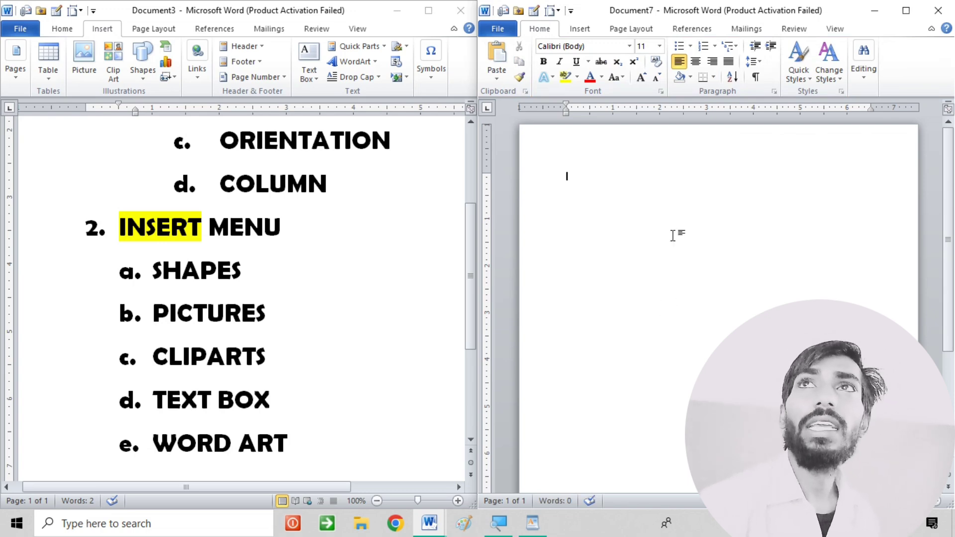
- Draw a blue diamond shape on the page and drag it lower
{"action": "left_click", "coordinate": [580, 28]}
{"action": "left_click", "coordinate": [620, 60]}
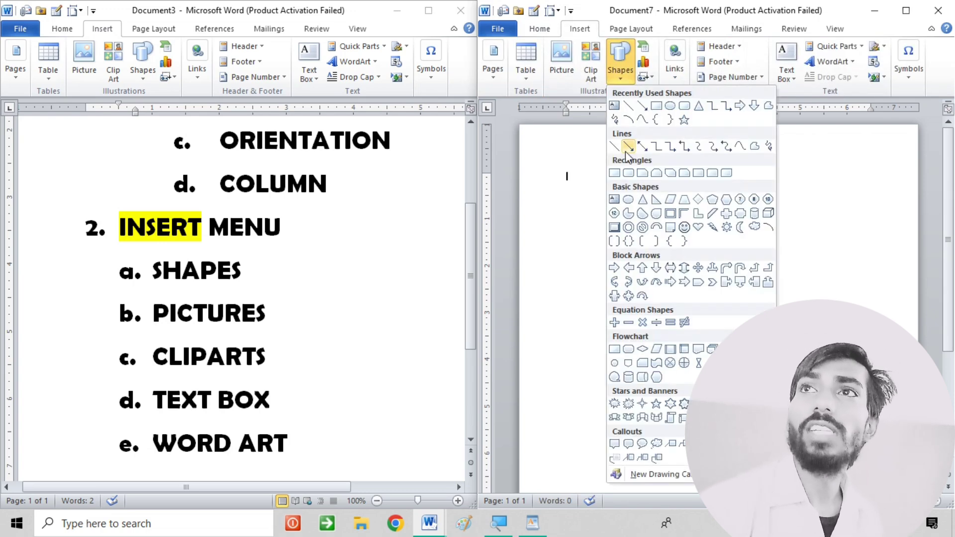
{"action": "left_click", "coordinate": [698, 199]}
{"action": "left_click_drag", "start_coordinate": [571, 162], "coordinate": [783, 374]}
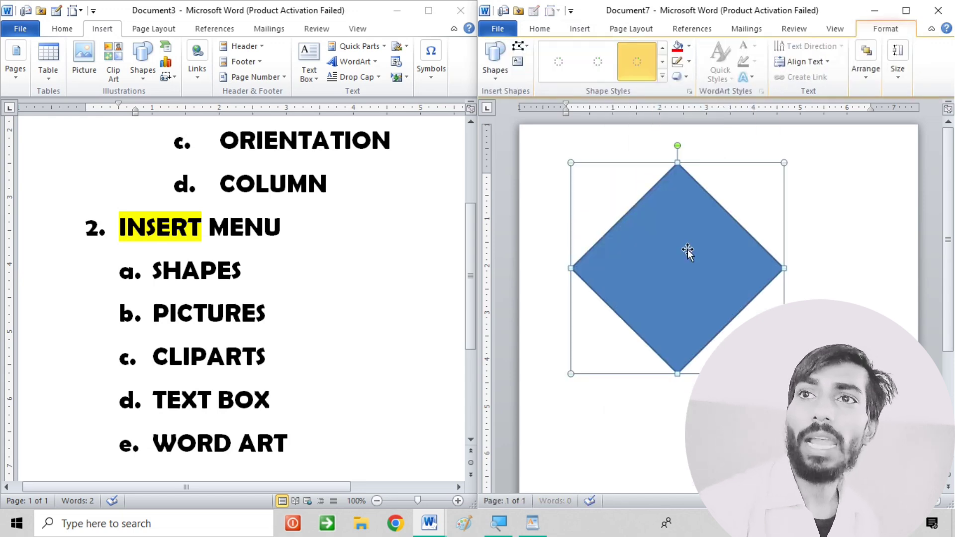
{"action": "mouse_move", "coordinate": [686, 252]}
{"action": "left_mouse_down"}
{"action": "mouse_move", "coordinate": [640, 305]}
{"action": "mouse_move", "coordinate": [575, 424]}
{"action": "left_mouse_up"}
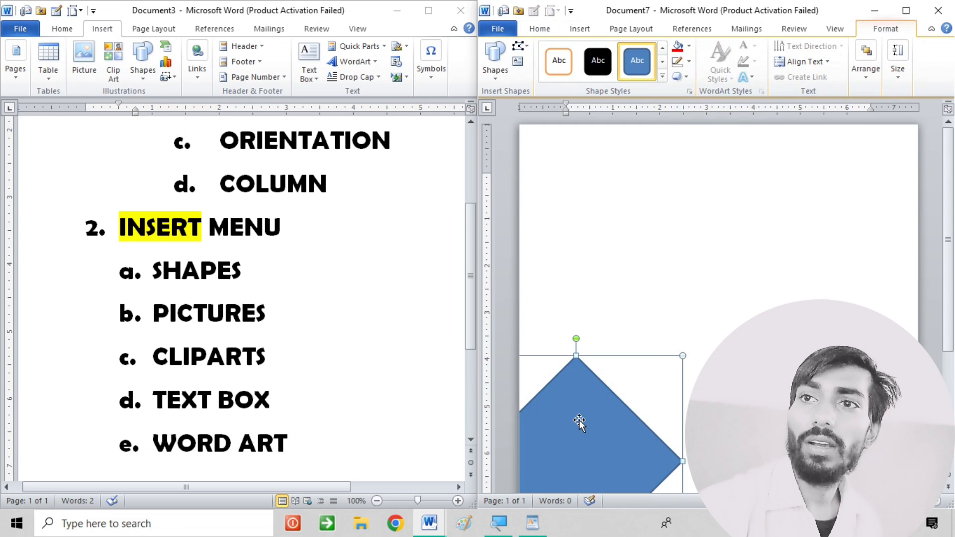
{"action": "scroll", "coordinate": [582, 415], "scroll_direction": "down", "scroll_amount": 3}
{"action": "scroll", "coordinate": [597, 358], "scroll_direction": "down", "scroll_amount": 1}
{"action": "scroll", "coordinate": [605, 309], "scroll_direction": "down", "scroll_amount": 1}
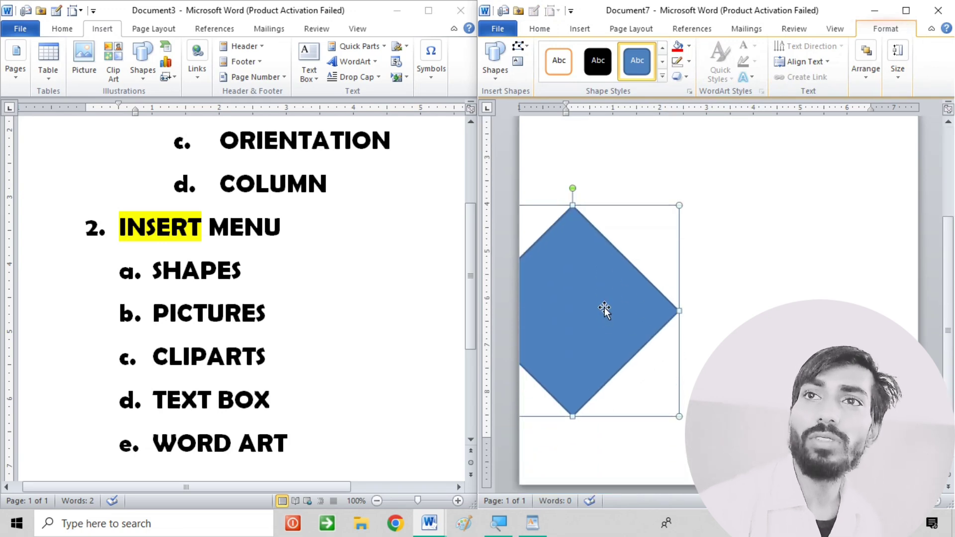
{"action": "left_click_drag", "start_coordinate": [599, 281], "coordinate": [571, 324]}
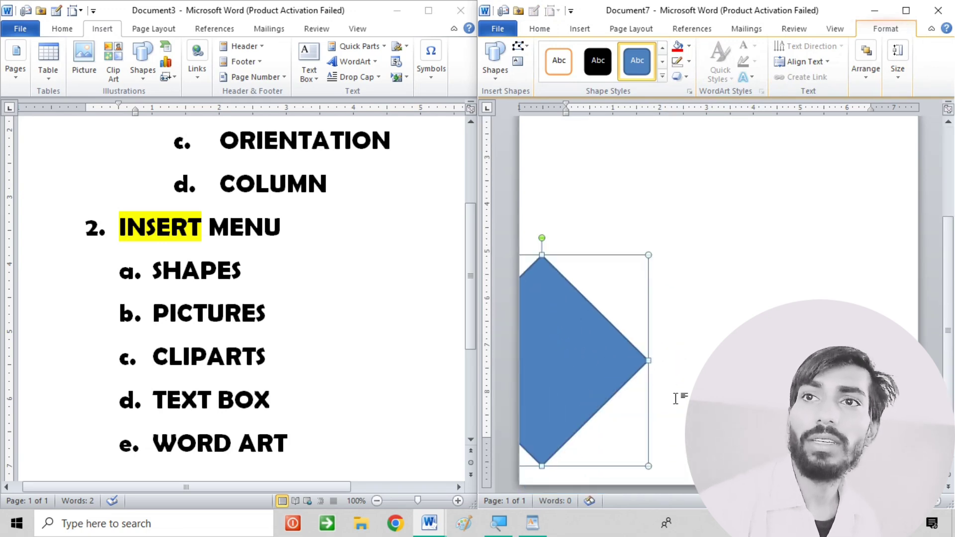
- Move the diamond back up toward the page centre, then select all and delete it
{"action": "left_click", "coordinate": [722, 265]}
{"action": "scroll", "coordinate": [722, 265], "scroll_direction": "up", "scroll_amount": 4}
{"action": "left_click", "coordinate": [552, 387]}
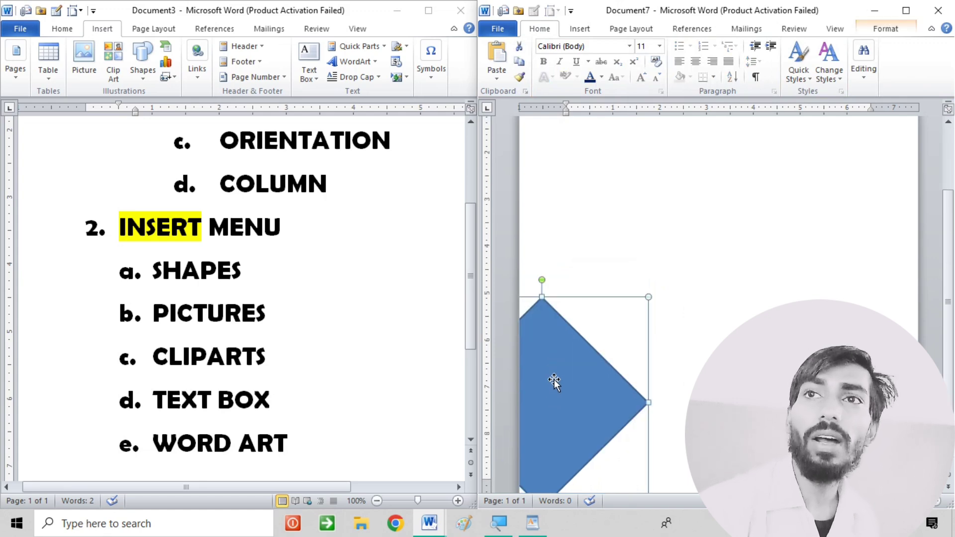
{"action": "left_click", "coordinate": [684, 252]}
{"action": "scroll", "coordinate": [597, 418], "scroll_direction": "up", "scroll_amount": 2}
{"action": "scroll", "coordinate": [592, 406], "scroll_direction": "down", "scroll_amount": 1}
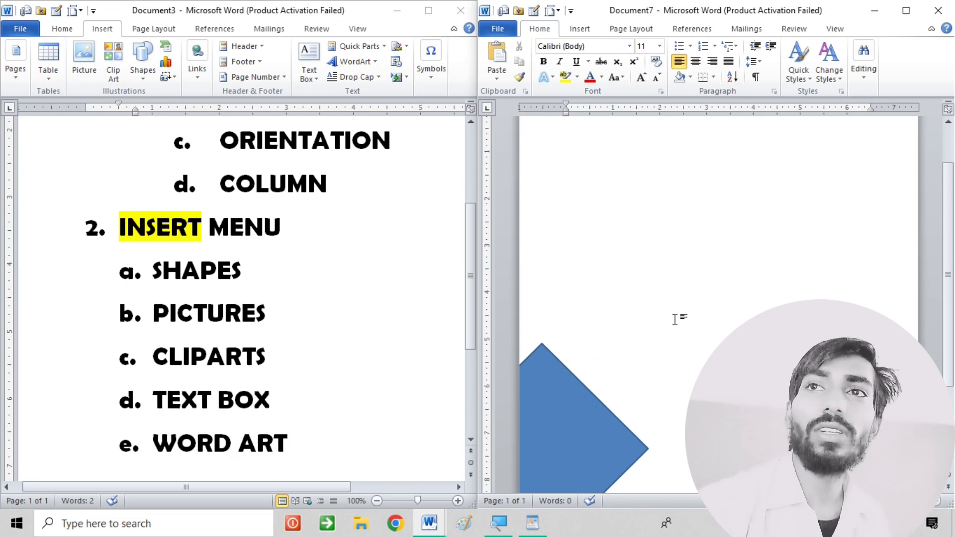
{"action": "left_click_drag", "start_coordinate": [565, 416], "coordinate": [647, 247]}
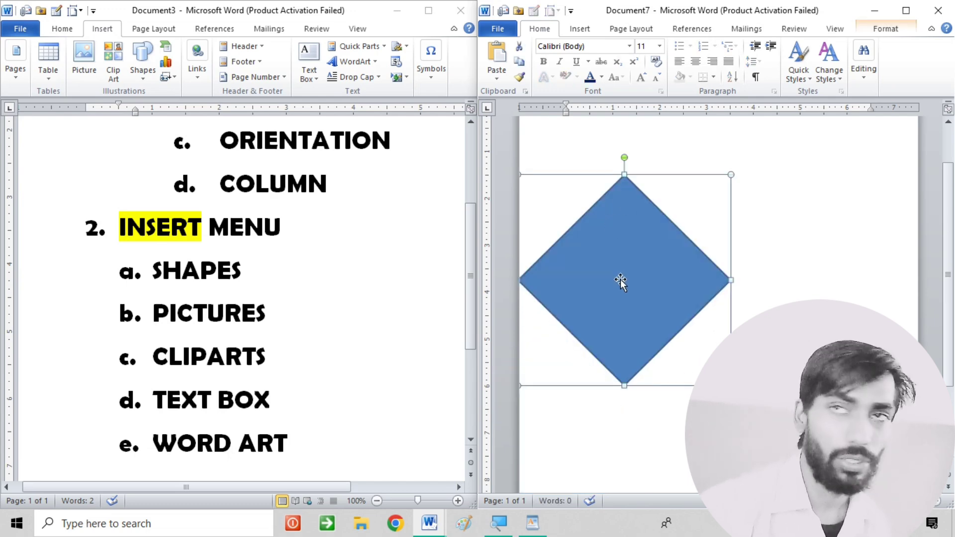
{"action": "left_click_drag", "start_coordinate": [644, 290], "coordinate": [654, 275]}
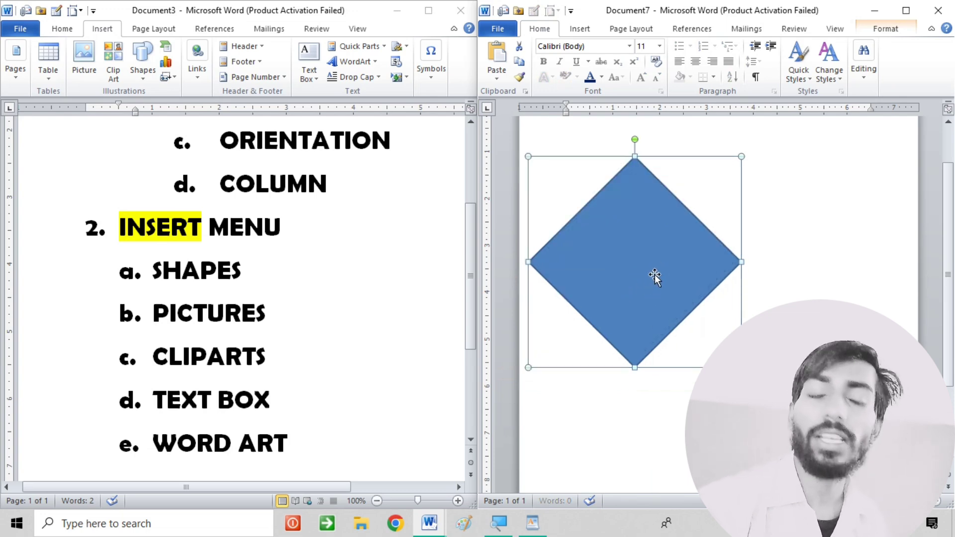
{"action": "key", "text": "ctrl+a"}
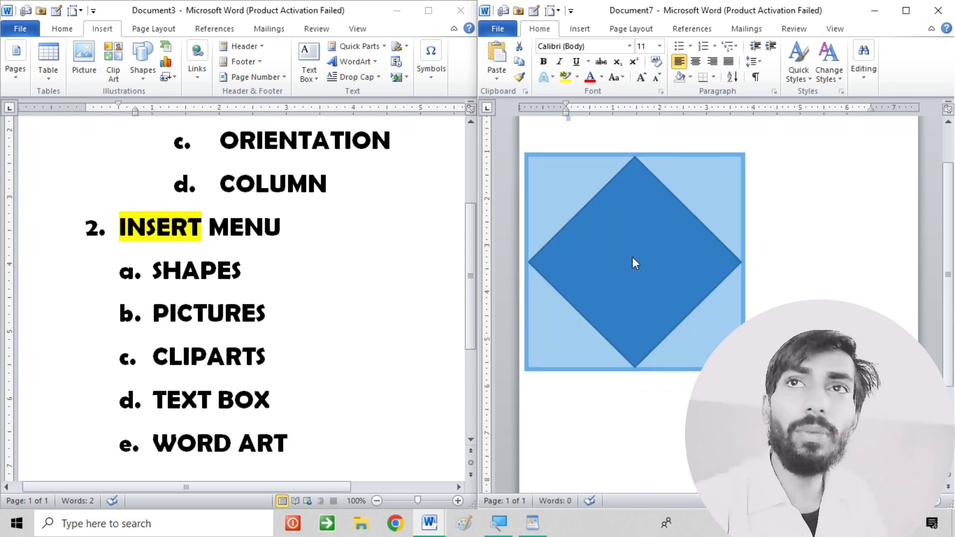
{"action": "key", "text": "Delete"}
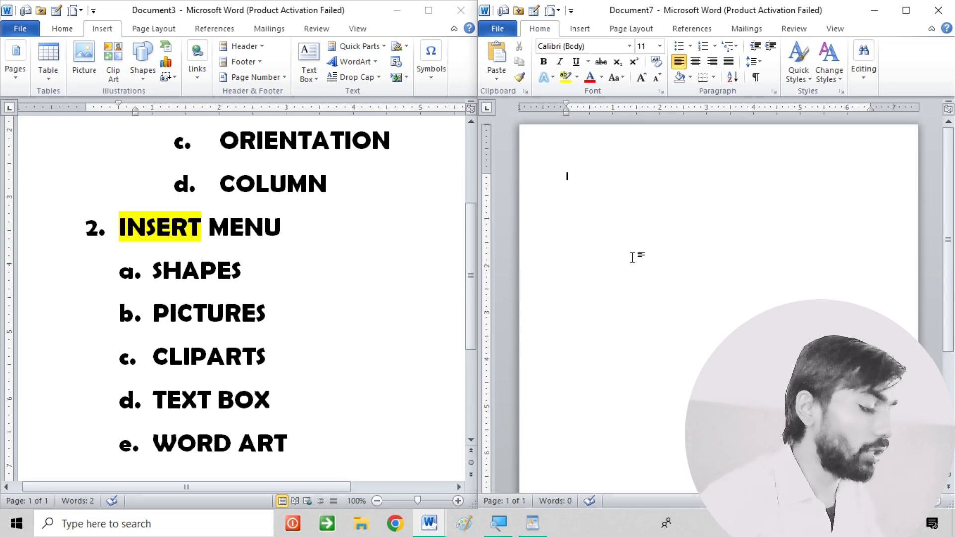
- Expand the RAND formula into sample text, then make it 20 pt and justified
{"action": "type", "text": "()"}
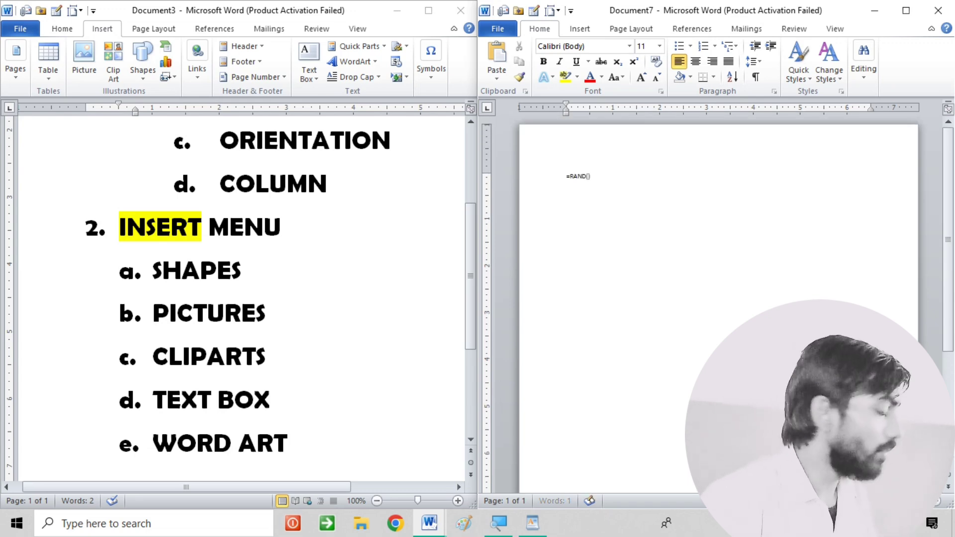
{"action": "key", "text": "Return"}
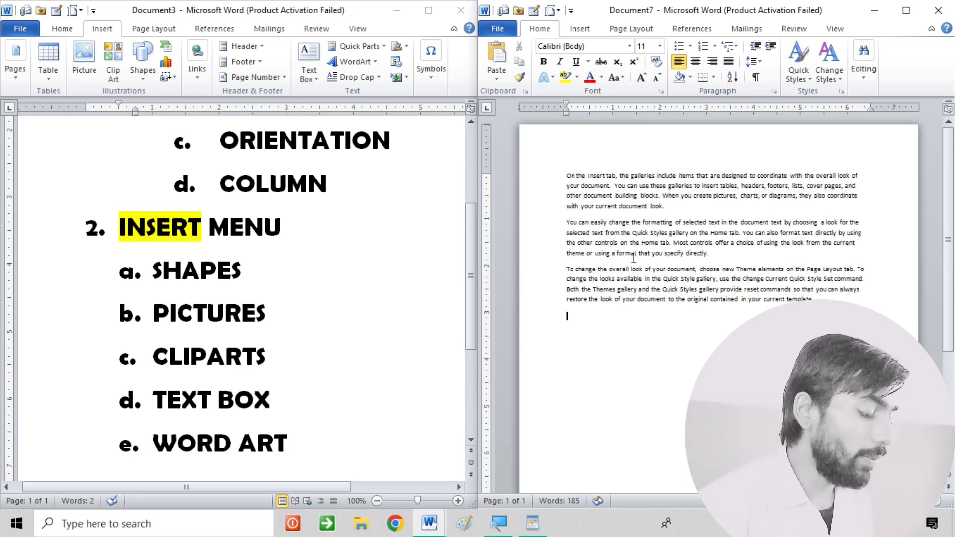
{"action": "key", "text": "ctrl+a"}
{"action": "key", "text": "ctrl+shift+period"}
{"action": "key", "text": "ctrl+shift+period"}
{"action": "key", "text": "ctrl+shift+period"}
{"action": "key", "text": "ctrl+shift+period"}
{"action": "key", "text": "ctrl+shift+period"}
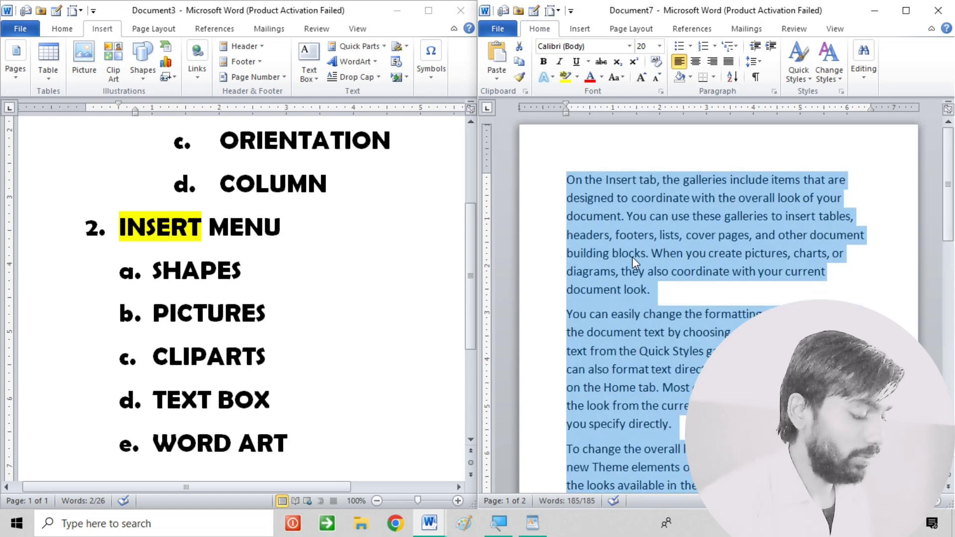
{"action": "key", "text": "ctrl+j"}
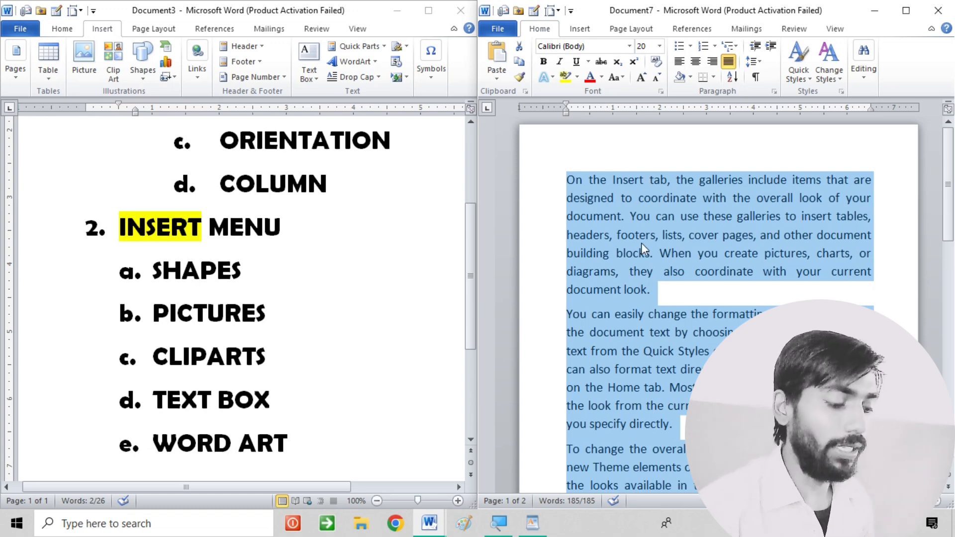
- Generate another =RAND block of text, then select all and delete it
{"action": "type", "text": "=RAND("}
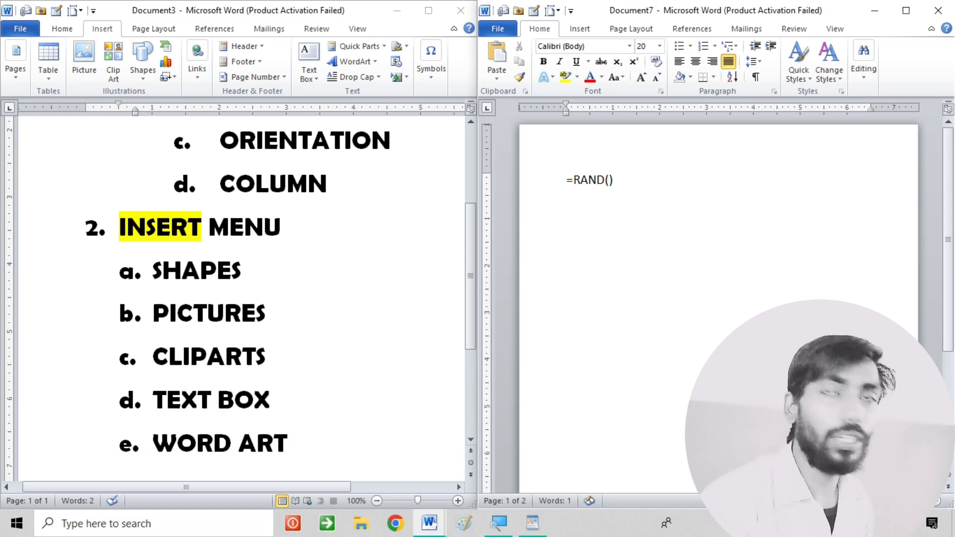
{"action": "key", "text": "Return"}
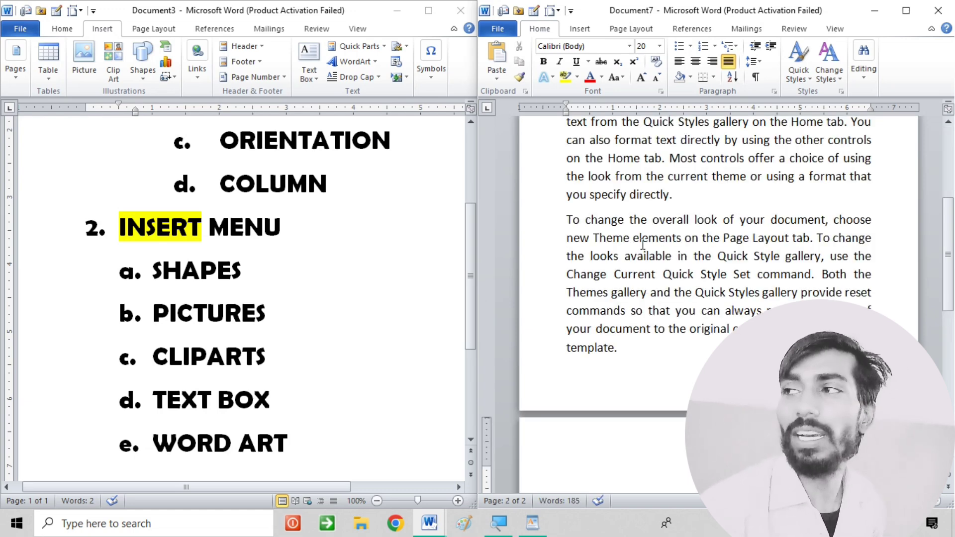
{"action": "key", "text": "ctrl+a"}
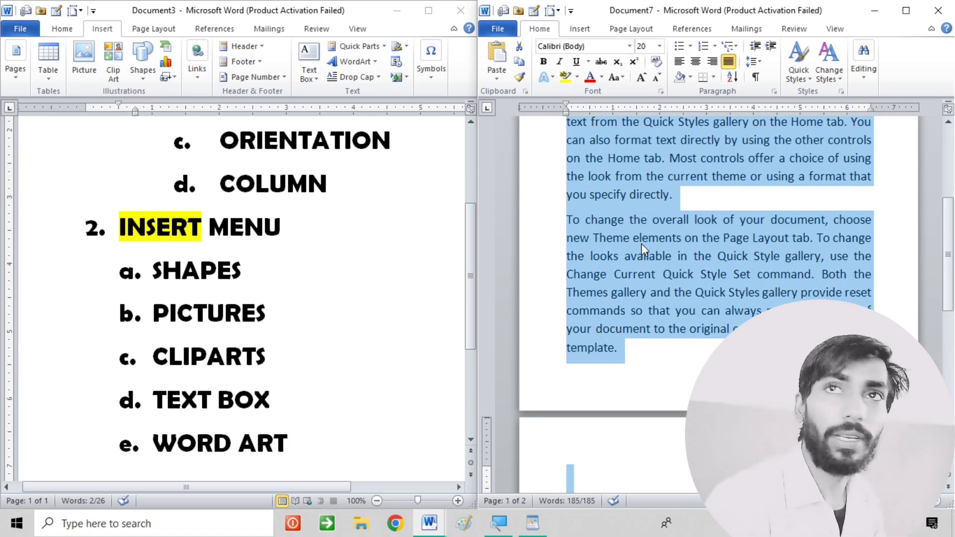
{"action": "key", "text": "Delete"}
- Generate ten paragraphs of sample text with =RAND(10)
{"action": "type", "text": "=RAN"}
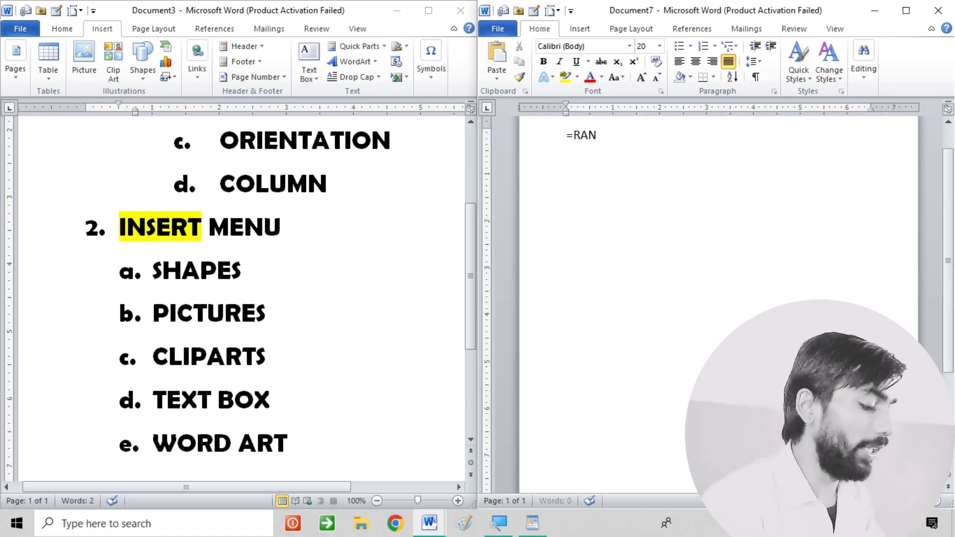
{"action": "type", "text": "D("}
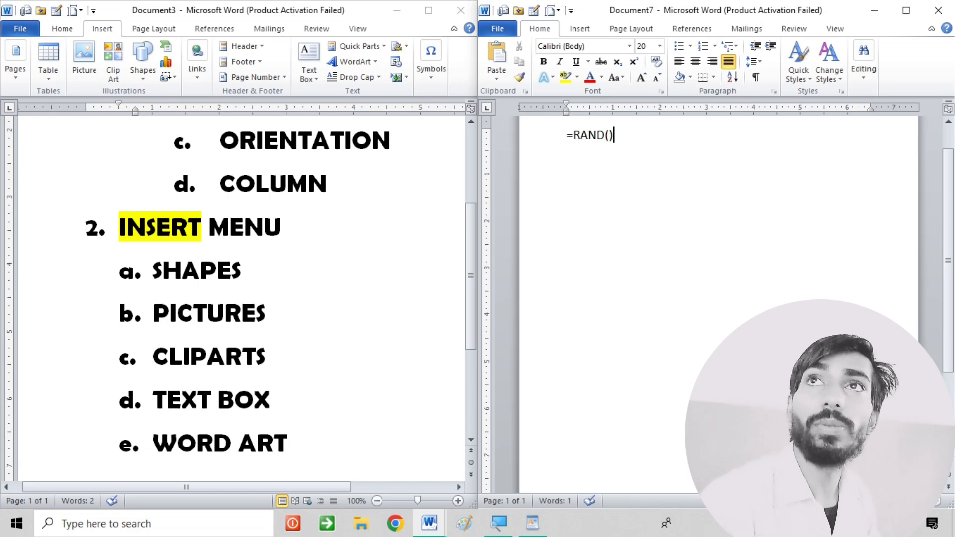
{"action": "type", "text": "10"}
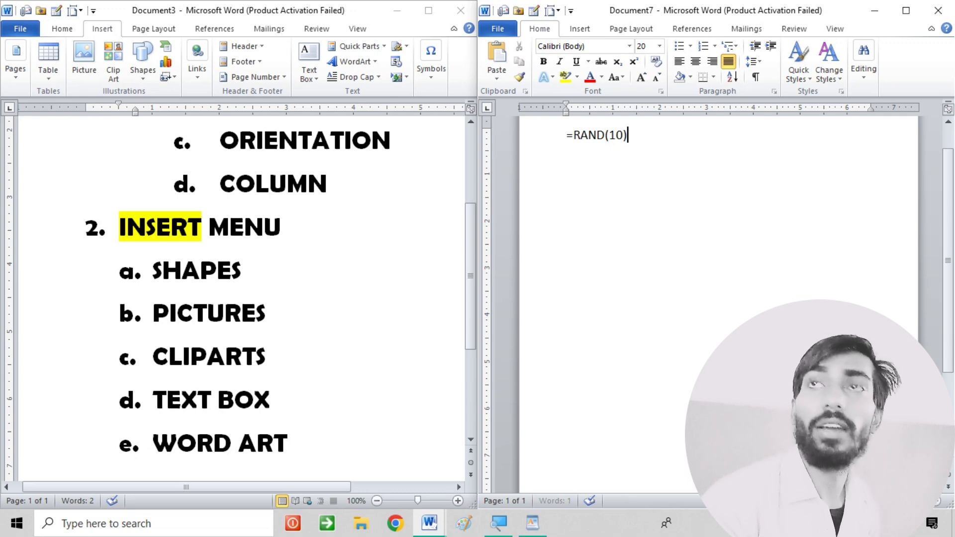
{"action": "key", "text": "Return"}
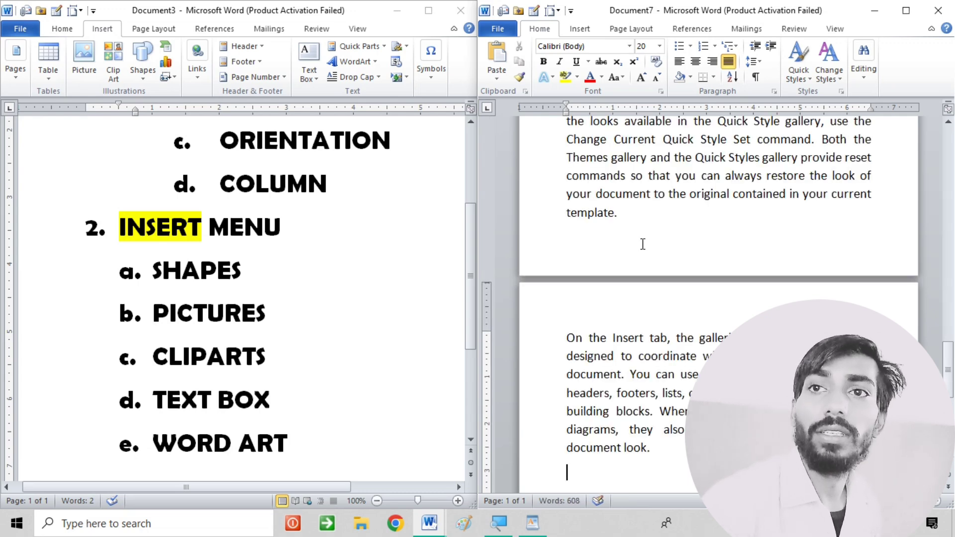
{"action": "scroll", "coordinate": [642, 243], "scroll_direction": "down", "scroll_amount": 5, "text": "ctrl"}
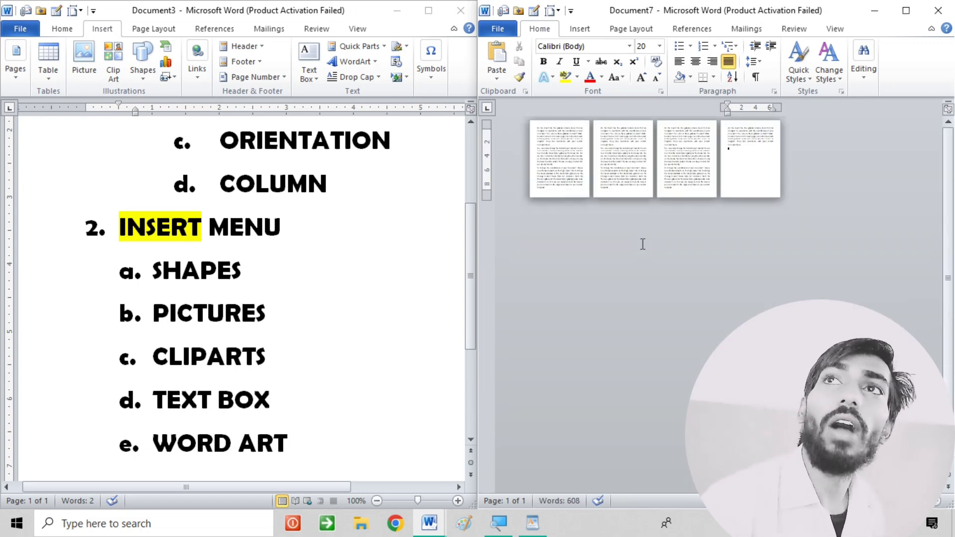
{"action": "scroll", "coordinate": [643, 244], "scroll_direction": "up", "scroll_amount": 2, "text": "ctrl"}
{"action": "scroll", "coordinate": [643, 243], "scroll_direction": "down", "scroll_amount": 1, "text": "ctrl"}
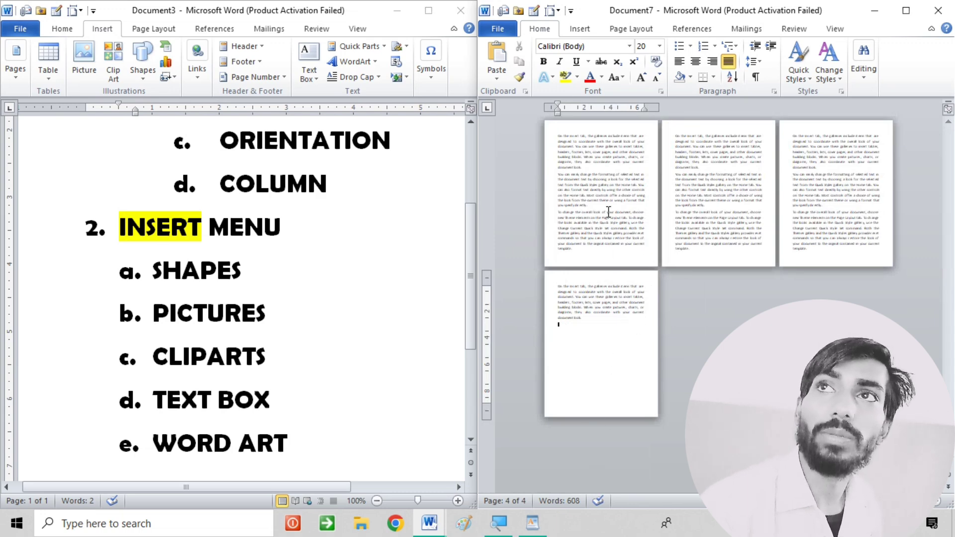
- Delete the extra paragraph on page 4 and return to the first paragraph
{"action": "left_click", "coordinate": [706, 205]}
{"action": "left_click", "coordinate": [595, 179]}
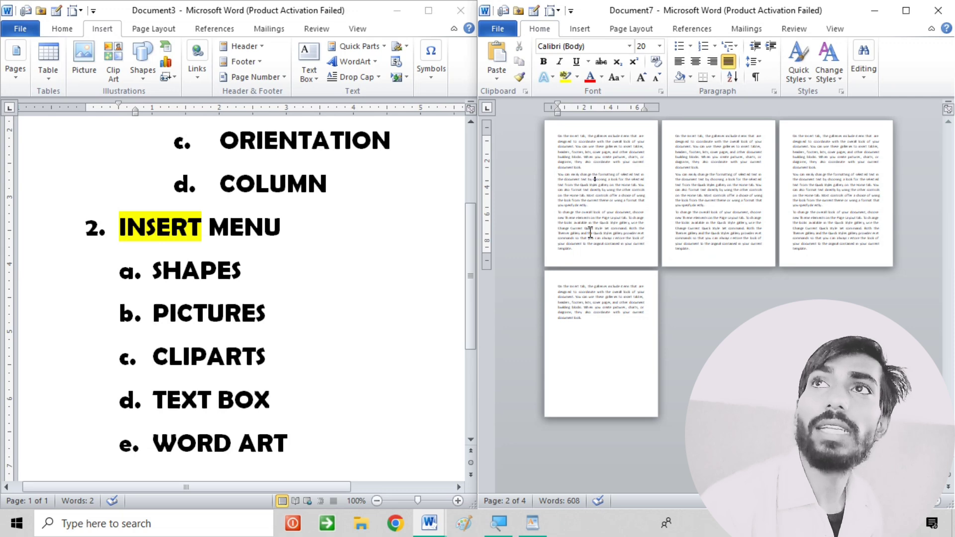
{"action": "left_click", "coordinate": [694, 133]}
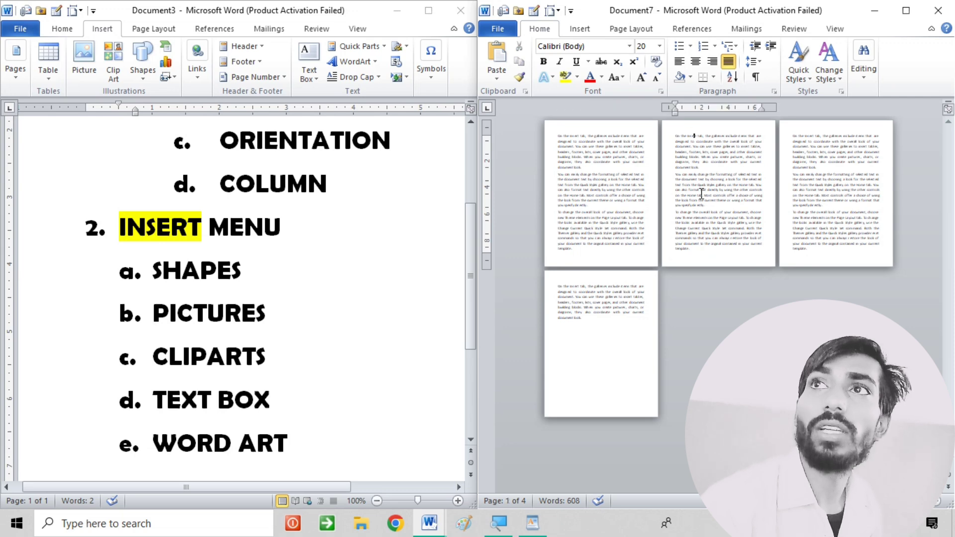
{"action": "left_click", "coordinate": [824, 157]}
{"action": "left_click", "coordinate": [617, 282]}
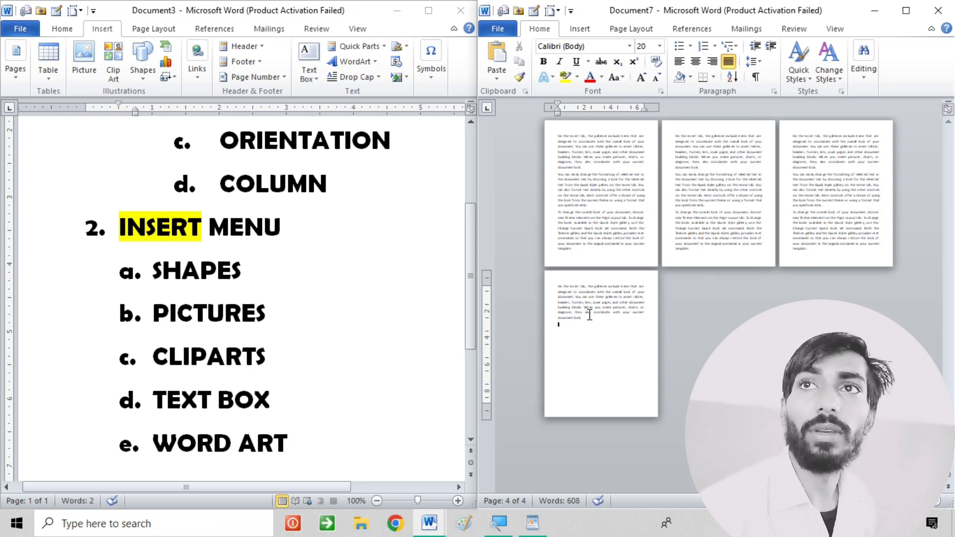
{"action": "left_click_drag", "start_coordinate": [581, 319], "coordinate": [541, 276]}
{"action": "key", "text": "Delete"}
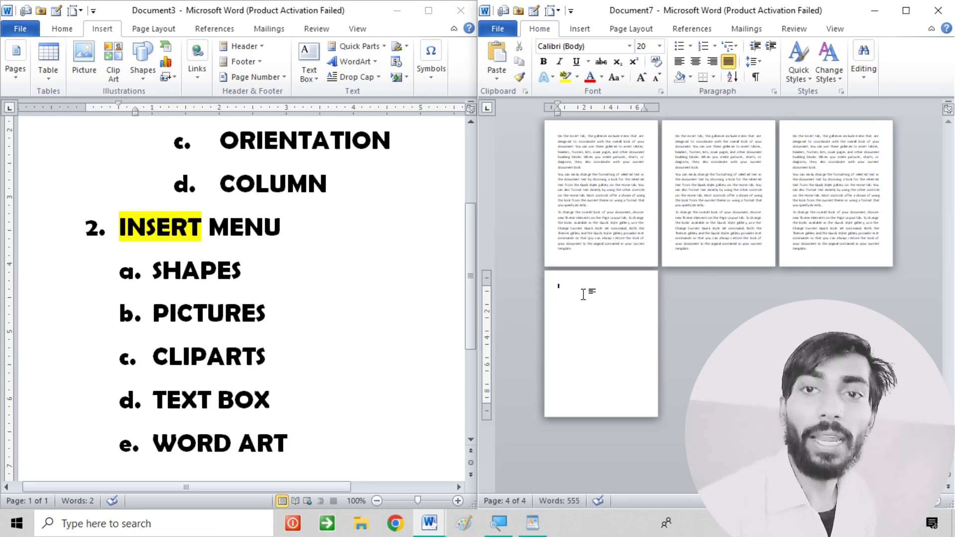
{"action": "scroll", "coordinate": [583, 295], "scroll_direction": "up", "scroll_amount": 5}
{"action": "scroll", "coordinate": [585, 295], "scroll_direction": "up", "scroll_amount": 3}
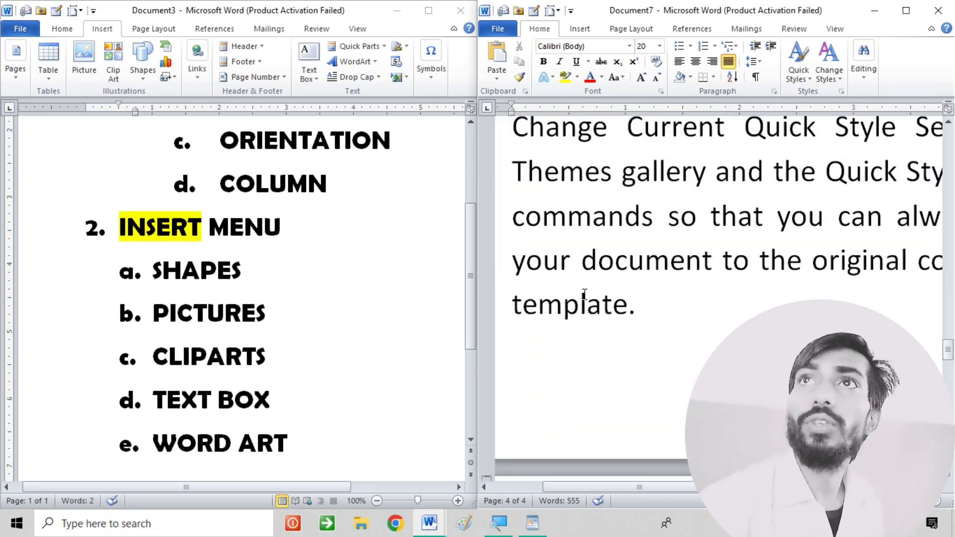
{"action": "scroll", "coordinate": [584, 295], "scroll_direction": "up", "scroll_amount": 10}
{"action": "scroll", "coordinate": [584, 294], "scroll_direction": "down", "scroll_amount": 3}
{"action": "scroll", "coordinate": [586, 299], "scroll_direction": "down", "scroll_amount": 1, "text": "ctrl"}
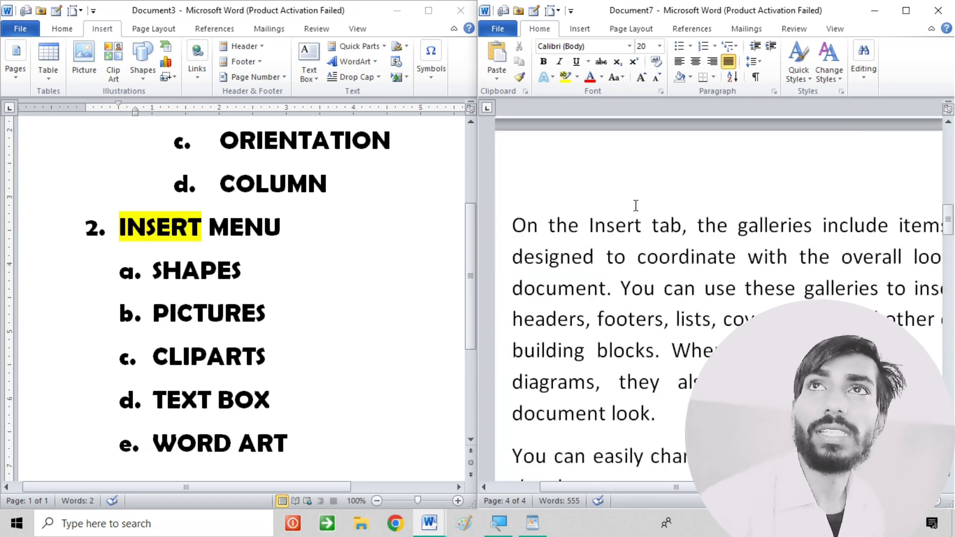
{"action": "left_click", "coordinate": [671, 237]}
{"action": "scroll", "coordinate": [646, 224], "scroll_direction": "down", "scroll_amount": 2, "text": "ctrl"}
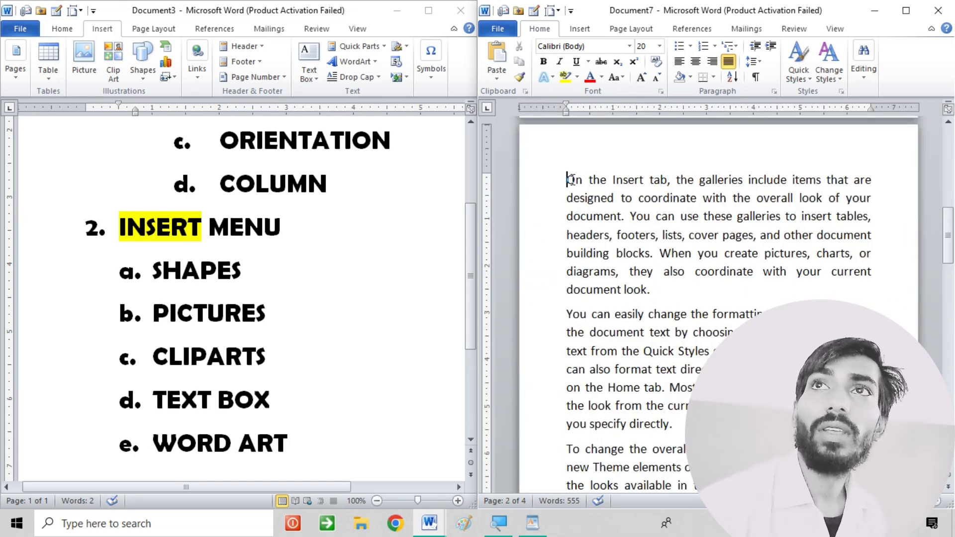
- Insert the house picture from file and position it at the top of the page
{"action": "left_click", "coordinate": [580, 29]}
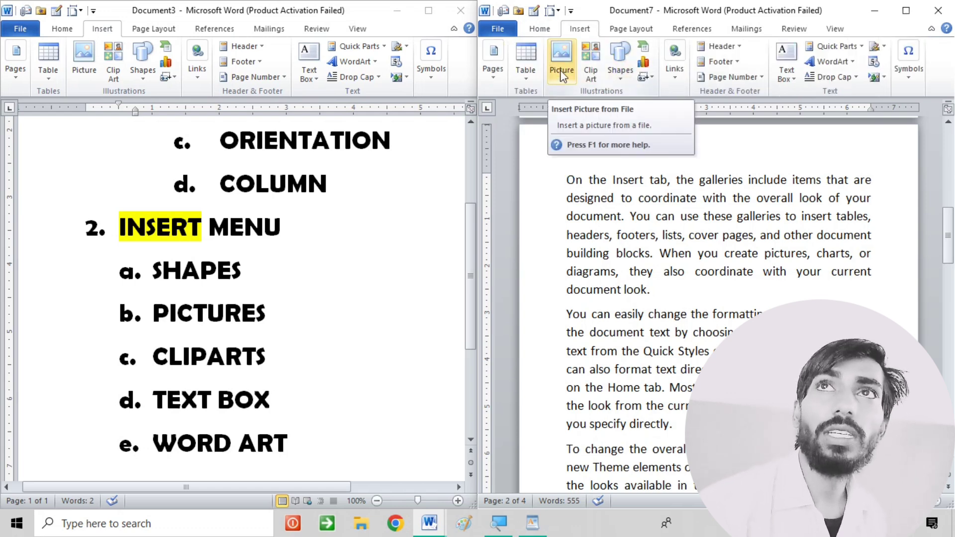
{"action": "left_click", "coordinate": [560, 70]}
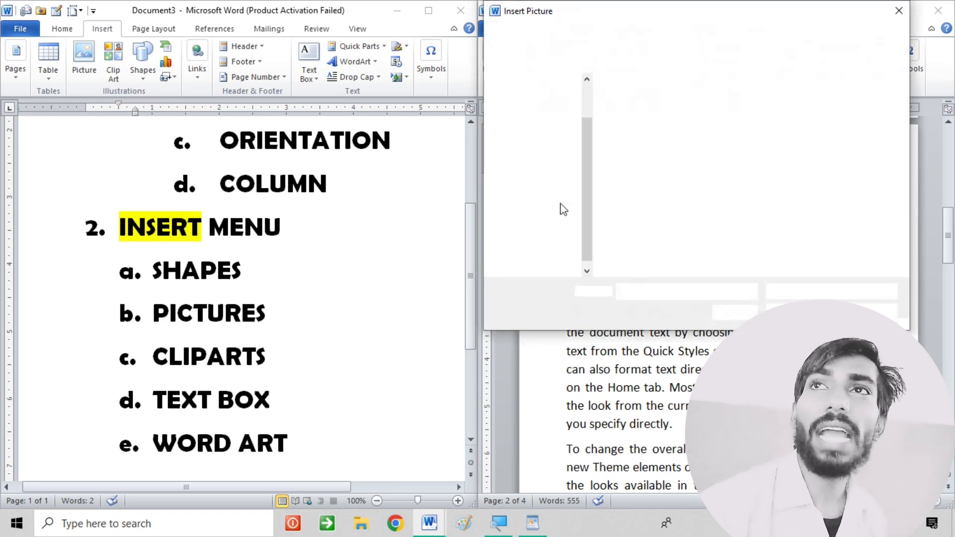
{"action": "left_click", "coordinate": [717, 239]}
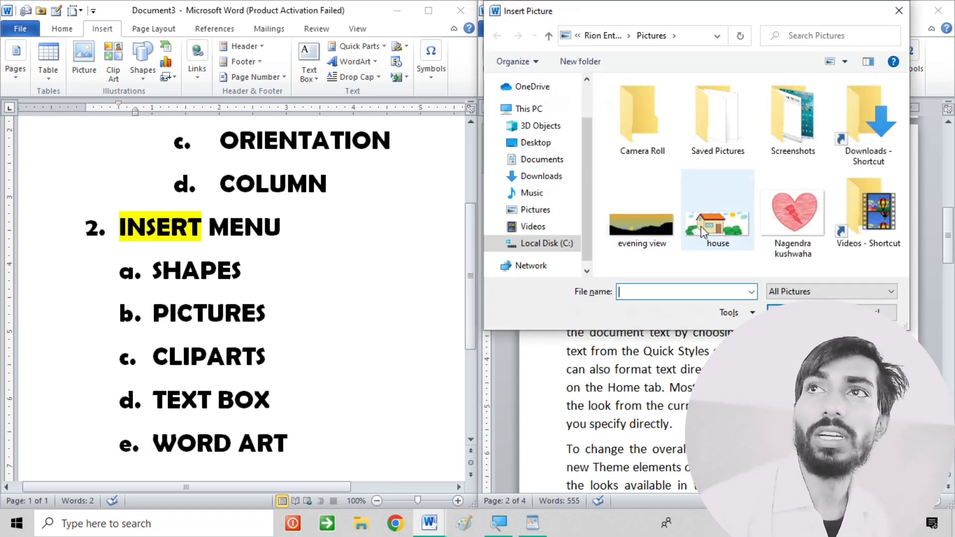
{"action": "double_click", "coordinate": [716, 218]}
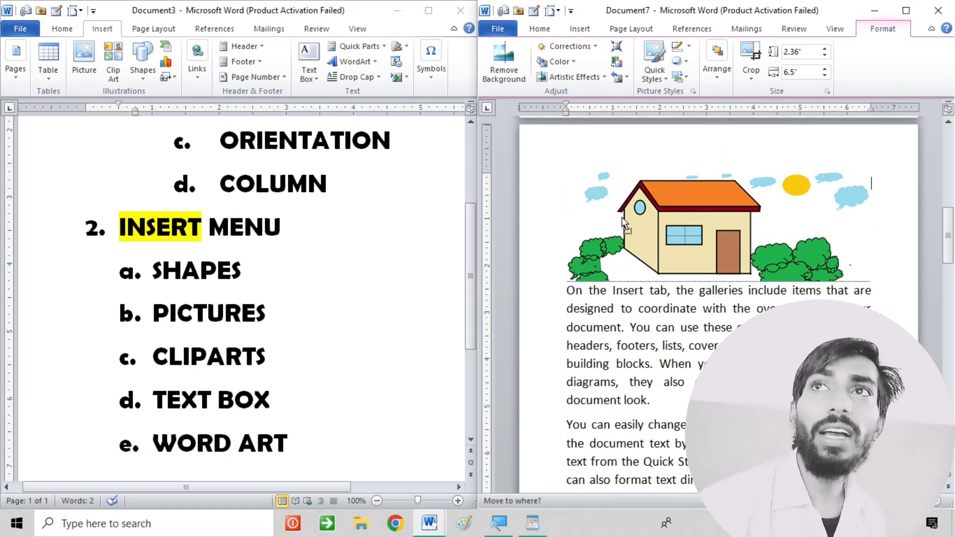
{"action": "left_click_drag", "start_coordinate": [674, 217], "coordinate": [682, 221]}
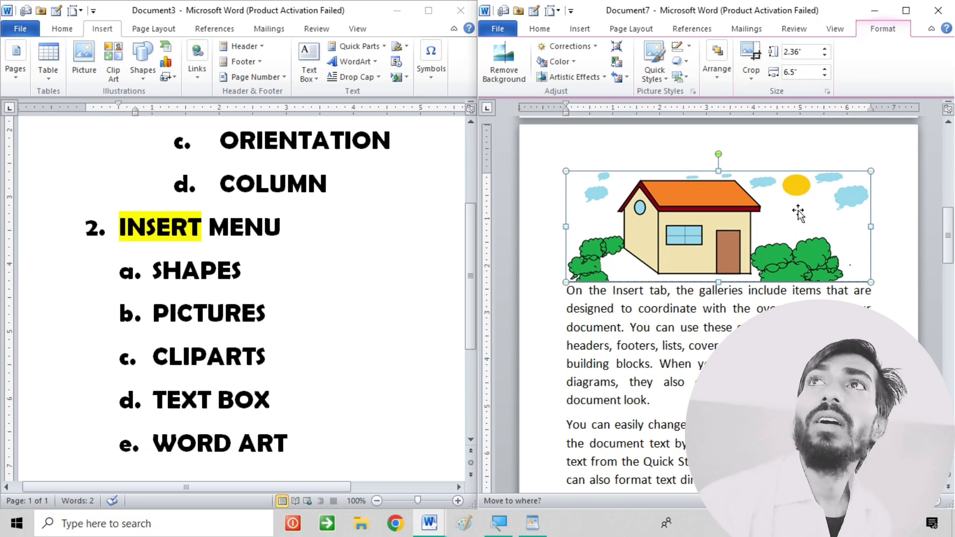
- Set the house picture's wrapping to Square and move it left beside the text
{"action": "left_click_drag", "start_coordinate": [797, 213], "coordinate": [721, 226]}
{"action": "left_click", "coordinate": [718, 82]}
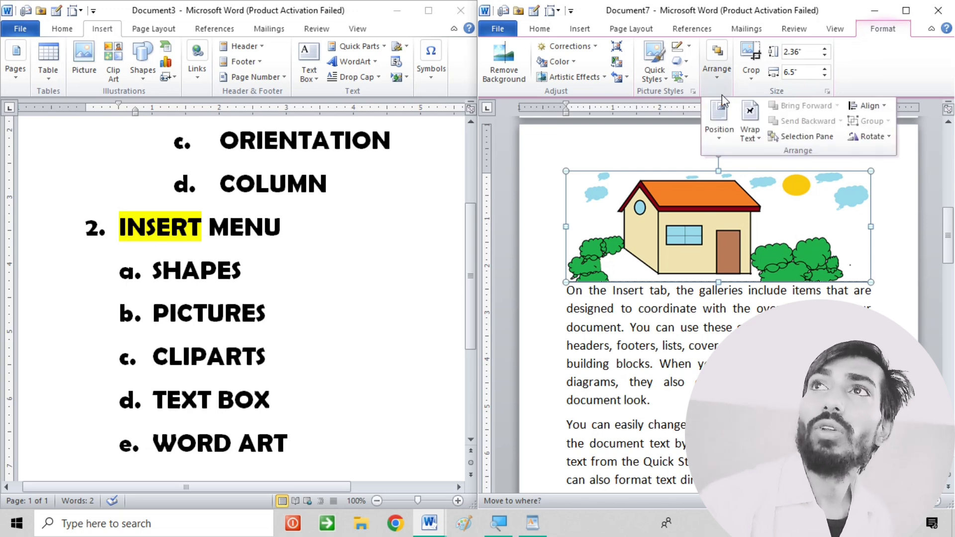
{"action": "left_click", "coordinate": [748, 134]}
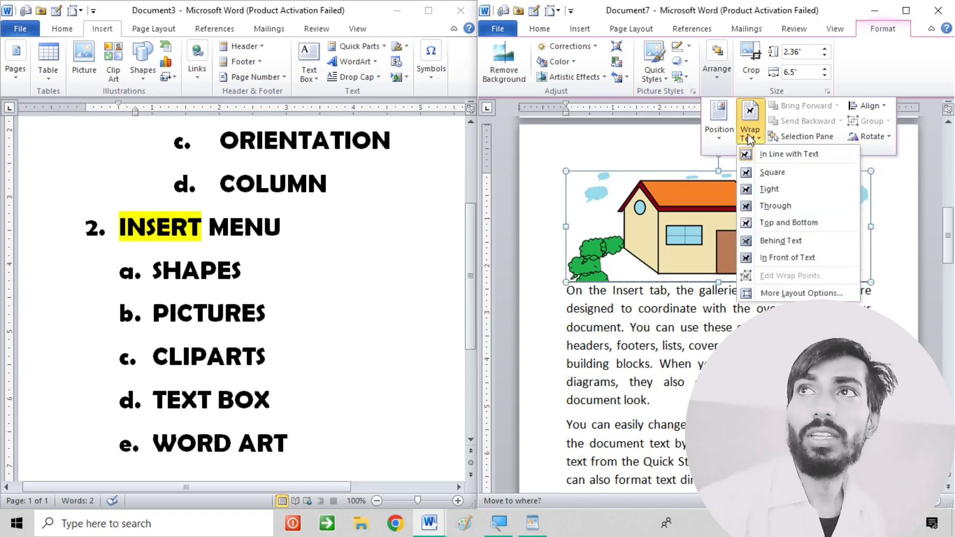
{"action": "left_click", "coordinate": [764, 174]}
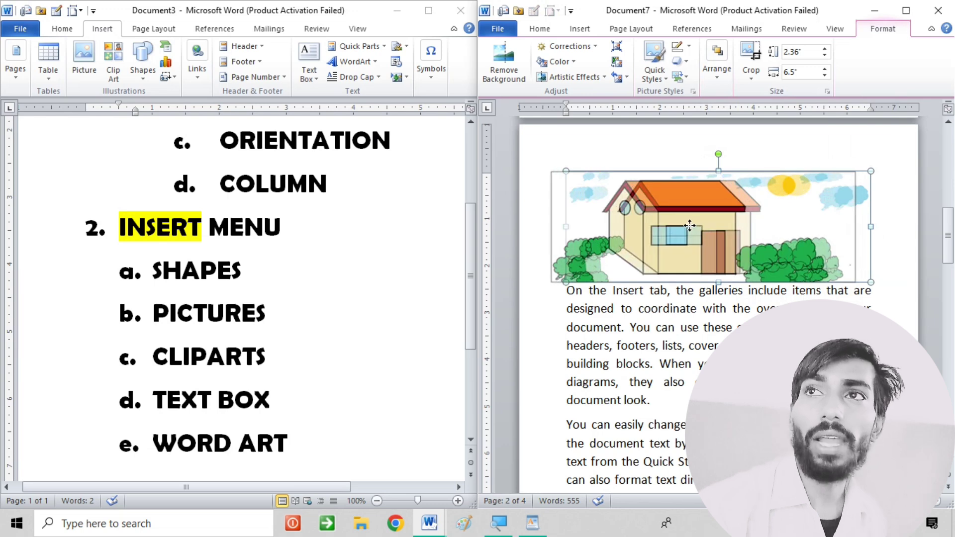
{"action": "mouse_move", "coordinate": [705, 226]}
{"action": "left_mouse_down"}
{"action": "mouse_move", "coordinate": [674, 227]}
{"action": "mouse_move", "coordinate": [649, 330]}
{"action": "left_mouse_up"}
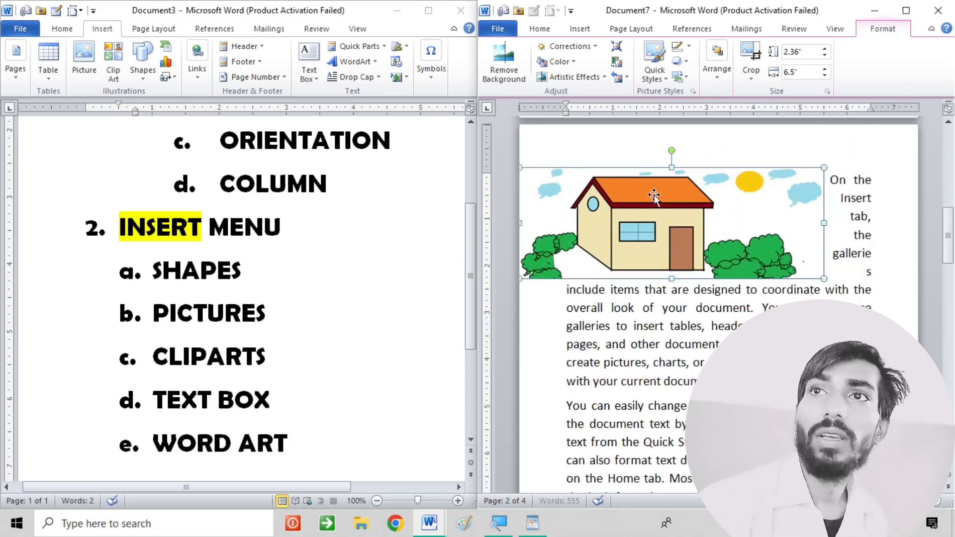
- Maximize the window, move the house picture to the page top, and add blank lines after the first paragraph
{"action": "left_click", "coordinate": [906, 13]}
{"action": "scroll", "coordinate": [417, 165], "scroll_direction": "down", "scroll_amount": 1}
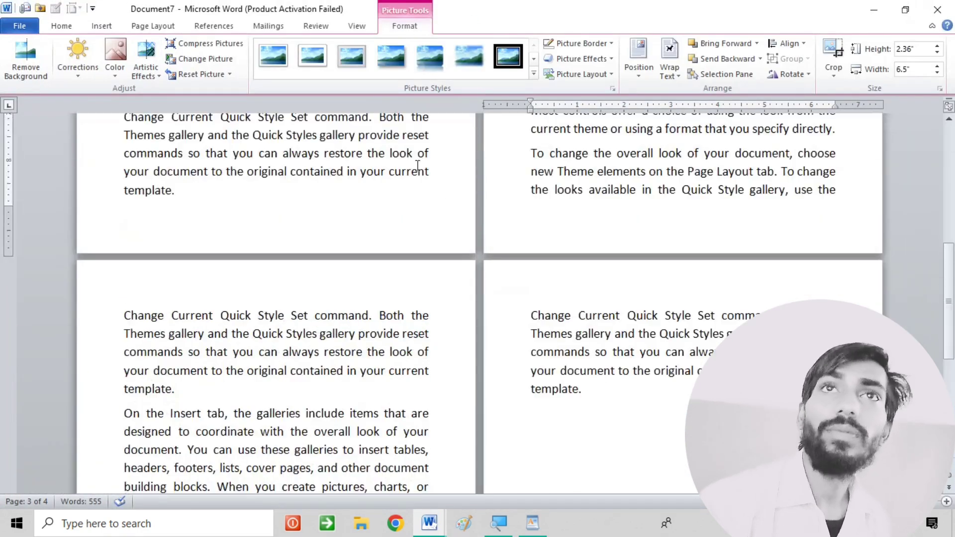
{"action": "scroll", "coordinate": [417, 165], "scroll_direction": "up", "scroll_amount": 5}
{"action": "left_click_drag", "start_coordinate": [548, 332], "coordinate": [272, 222]}
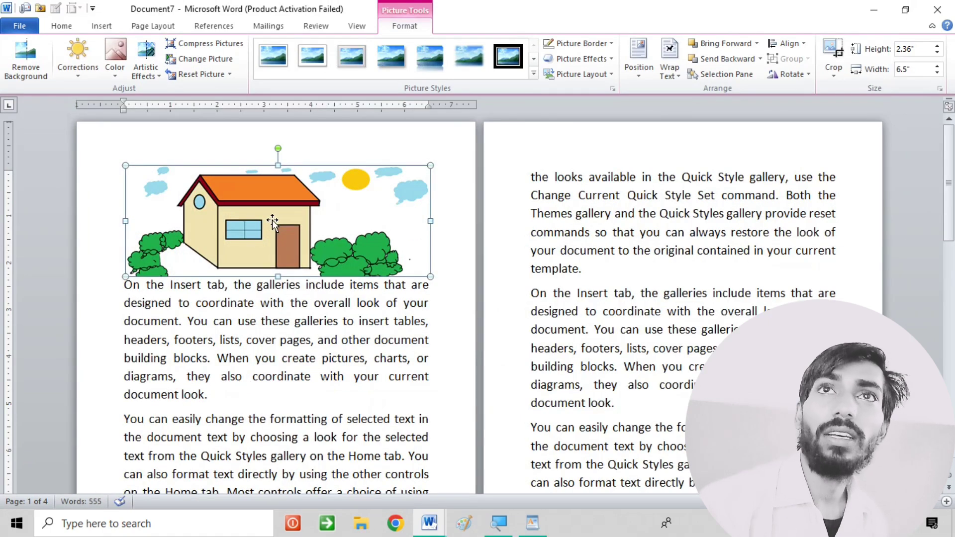
{"action": "left_click", "coordinate": [273, 369]}
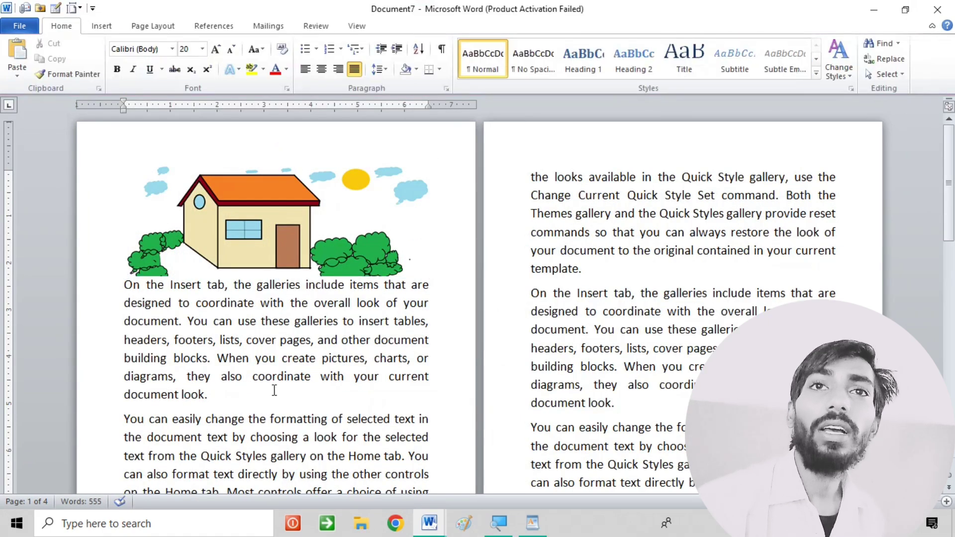
{"action": "scroll", "coordinate": [277, 378], "scroll_direction": "down", "scroll_amount": 1}
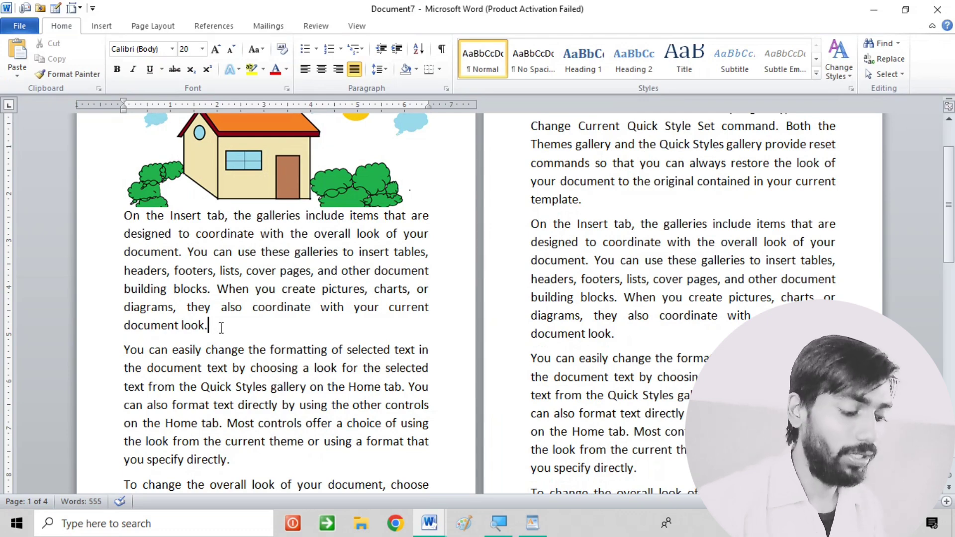
{"action": "key", "text": "Return"}
{"action": "key", "text": "Return"}
{"action": "key", "text": "Return"}
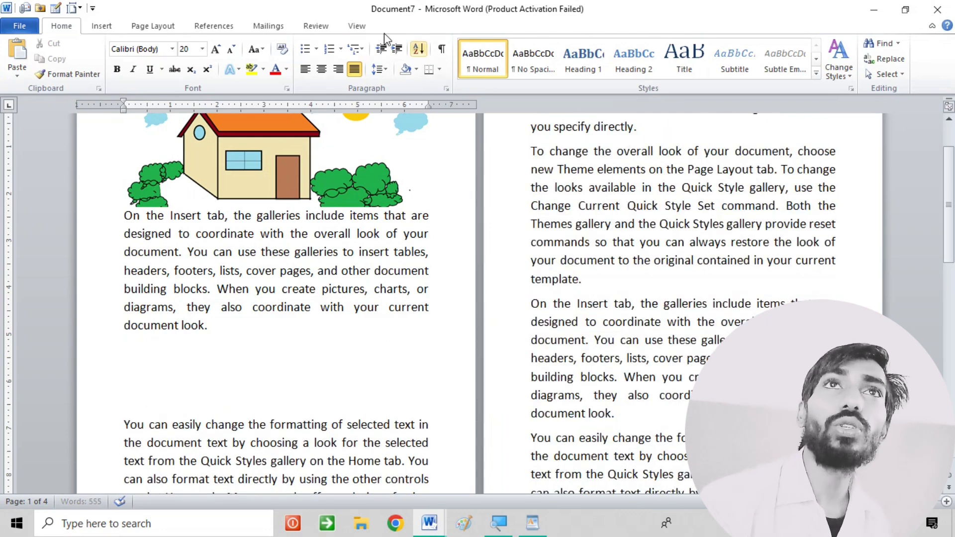
- Insert the evening view picture, crop off its right part, and move it beneath the first paragraph
{"action": "left_click", "coordinate": [102, 26]}
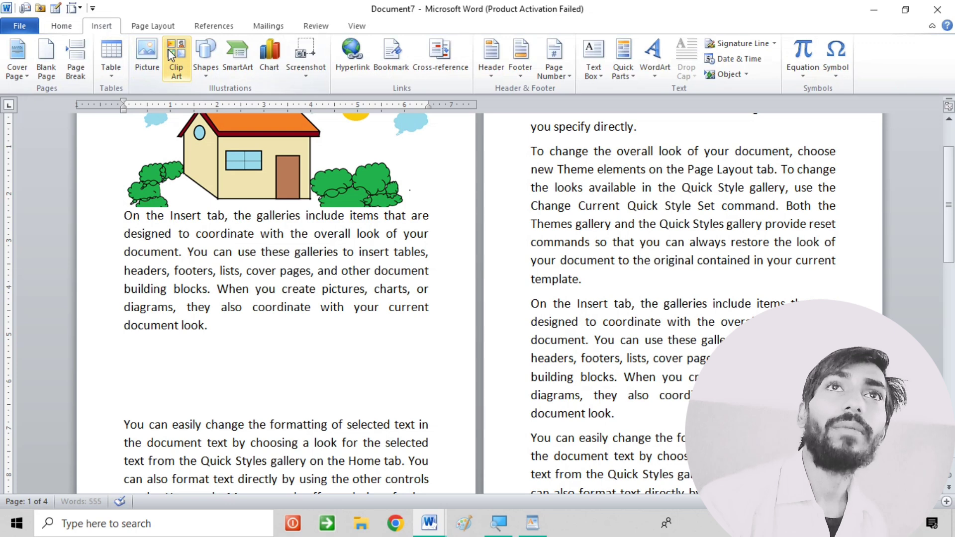
{"action": "left_click", "coordinate": [150, 52]}
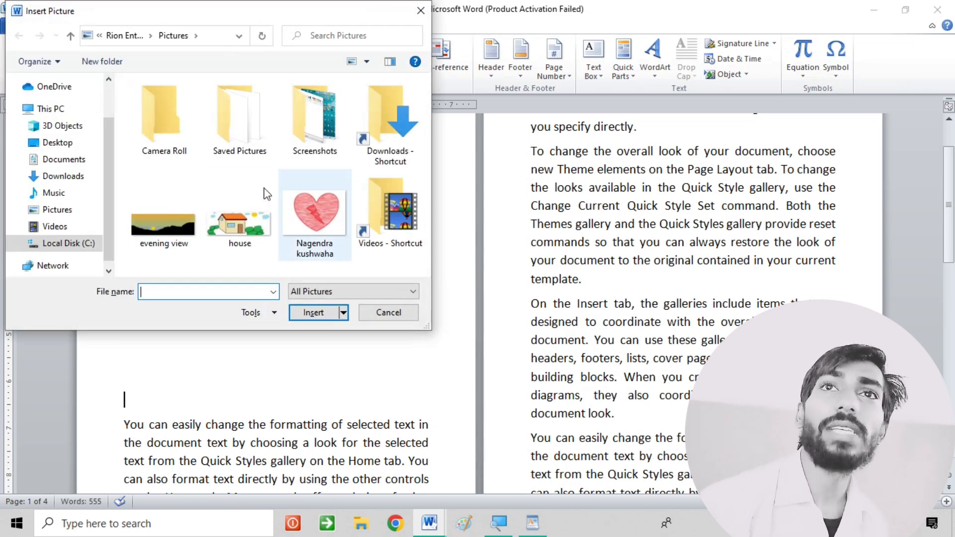
{"action": "double_click", "coordinate": [154, 220]}
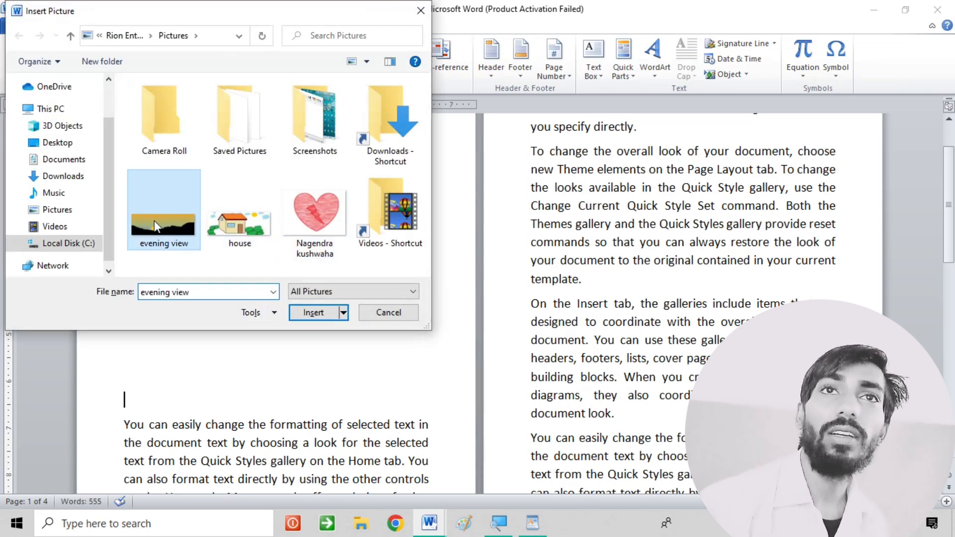
{"action": "scroll", "coordinate": [268, 414], "scroll_direction": "down", "scroll_amount": 1}
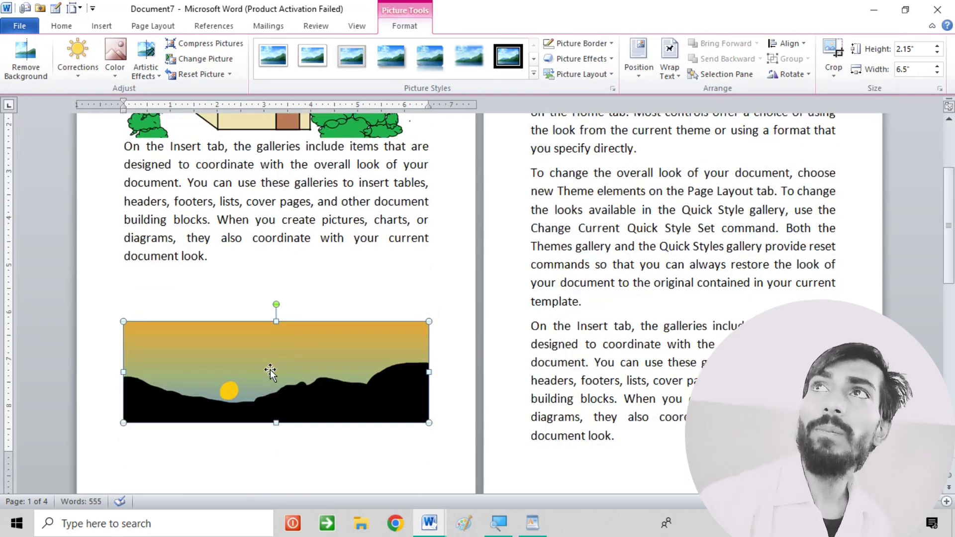
{"action": "left_click", "coordinate": [832, 56]}
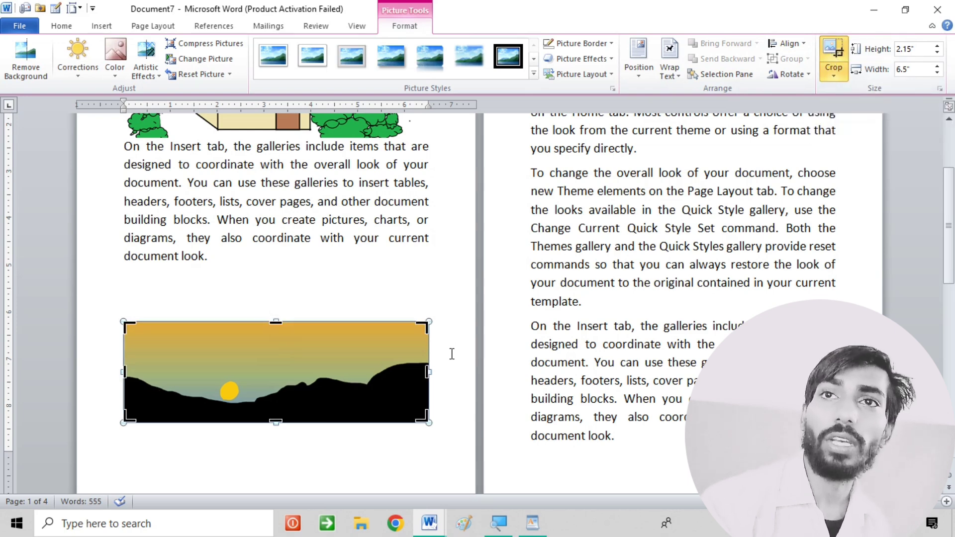
{"action": "left_click_drag", "start_coordinate": [427, 372], "coordinate": [245, 359]}
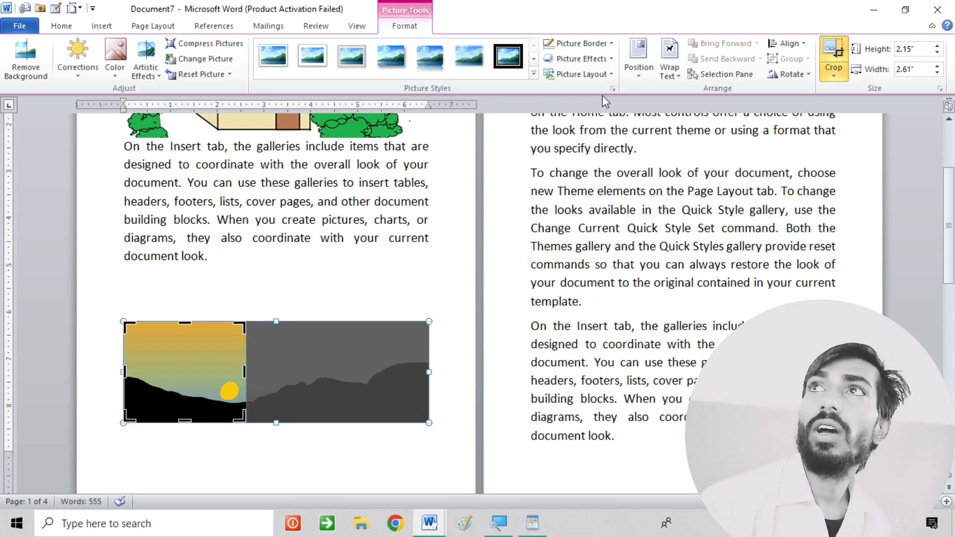
{"action": "left_click", "coordinate": [531, 201]}
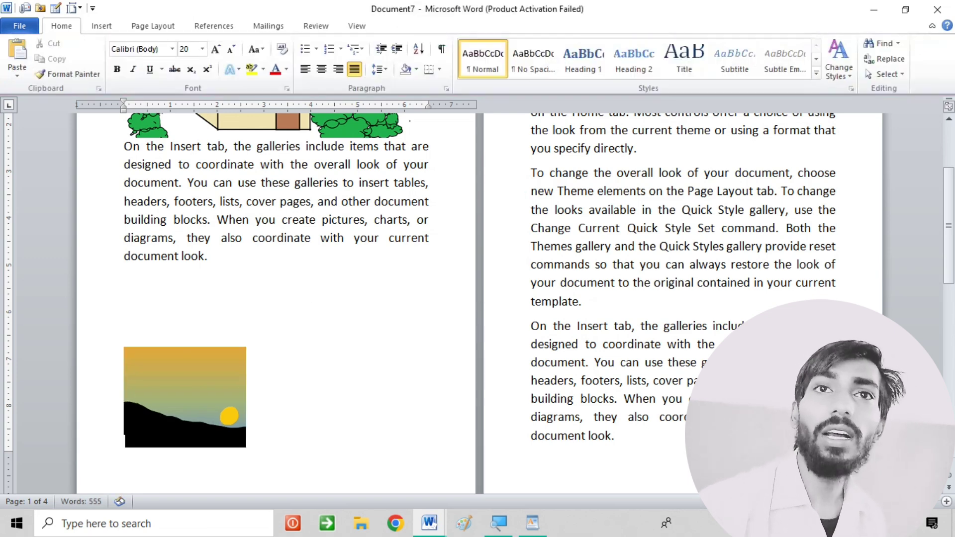
{"action": "mouse_move", "coordinate": [229, 384]}
{"action": "left_mouse_down"}
{"action": "mouse_move", "coordinate": [239, 333]}
{"action": "mouse_move", "coordinate": [198, 344]}
{"action": "mouse_move", "coordinate": [214, 297]}
{"action": "left_mouse_up"}
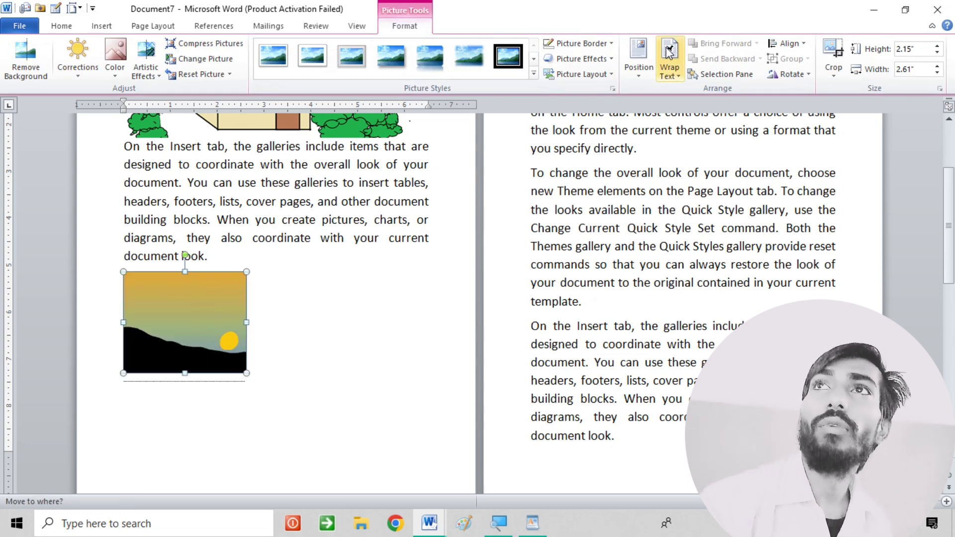
- Drag the sunset picture into the first paragraph of text
{"action": "left_click", "coordinate": [681, 75]}
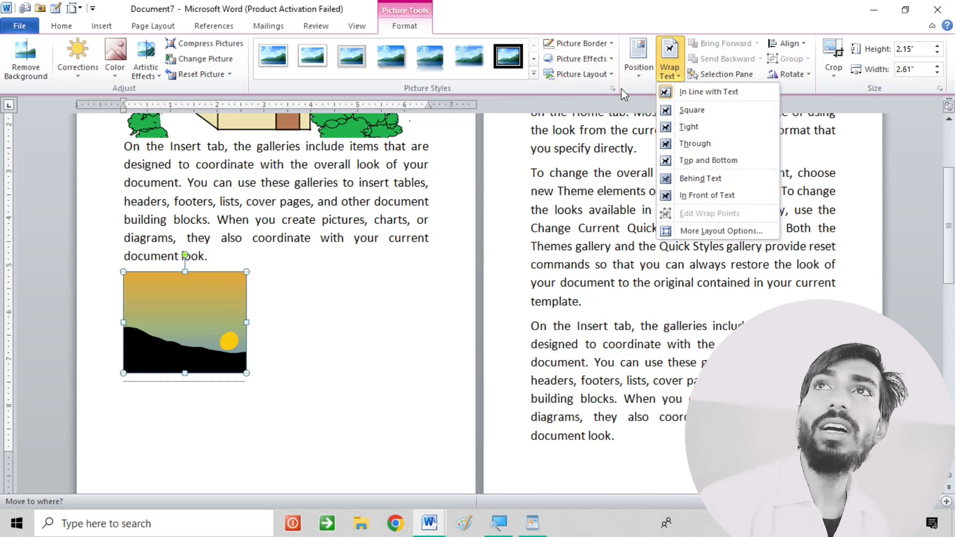
{"action": "left_click", "coordinate": [710, 89]}
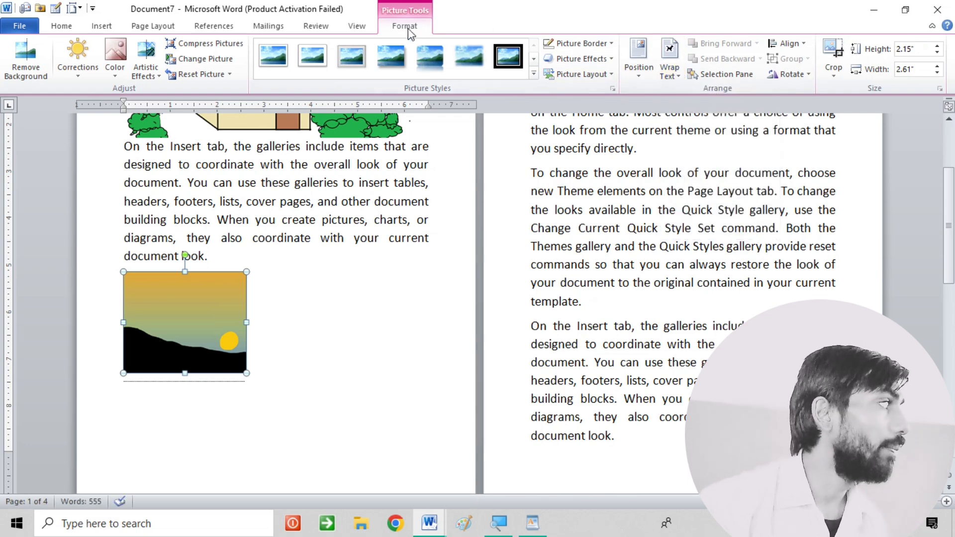
{"action": "left_click", "coordinate": [670, 75]}
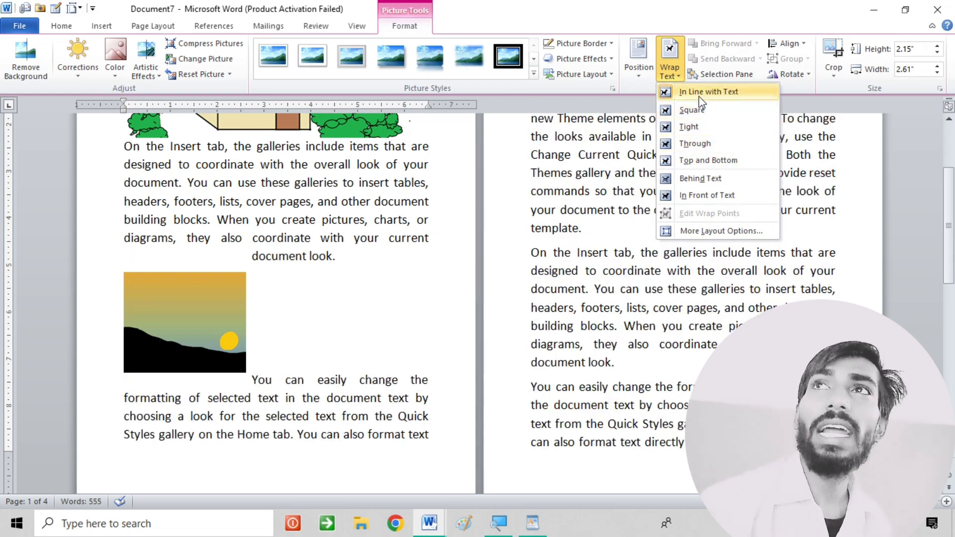
{"action": "left_click", "coordinate": [189, 313]}
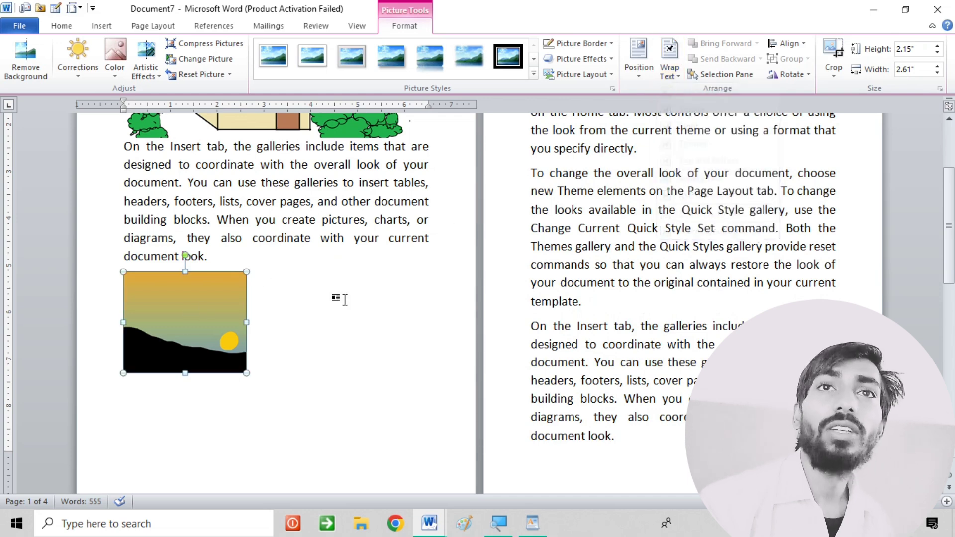
{"action": "left_click_drag", "start_coordinate": [213, 315], "coordinate": [218, 290]}
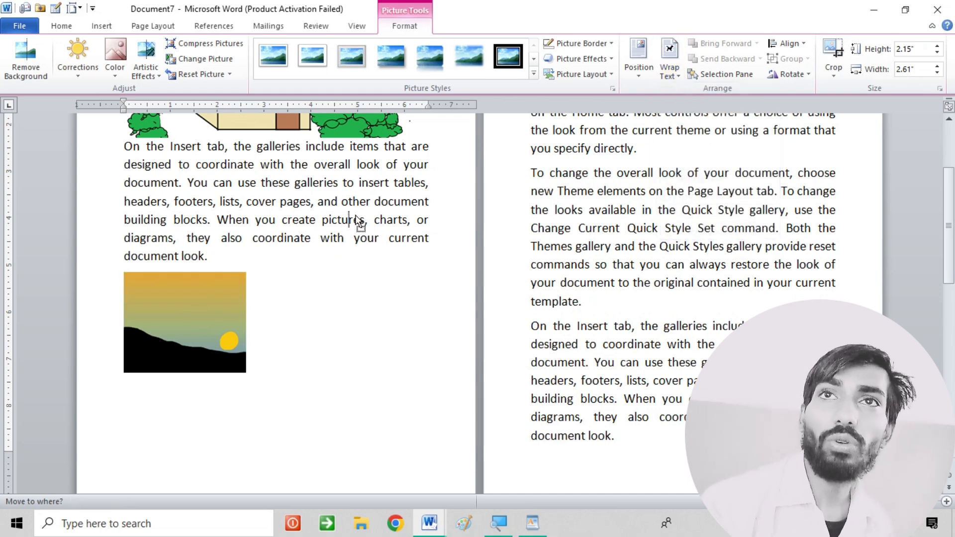
{"action": "left_click_drag", "start_coordinate": [291, 250], "coordinate": [435, 222]}
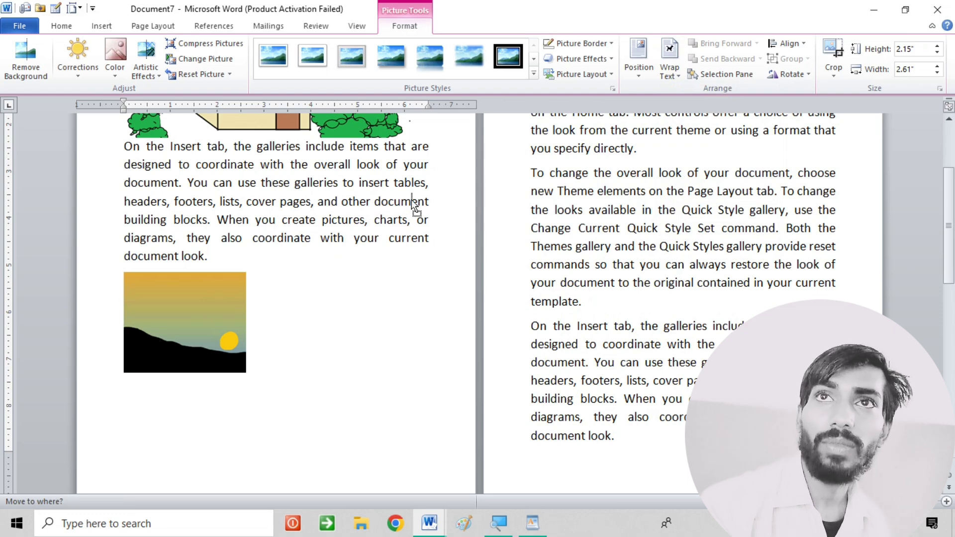
{"action": "left_click_drag", "start_coordinate": [406, 185], "coordinate": [403, 183]}
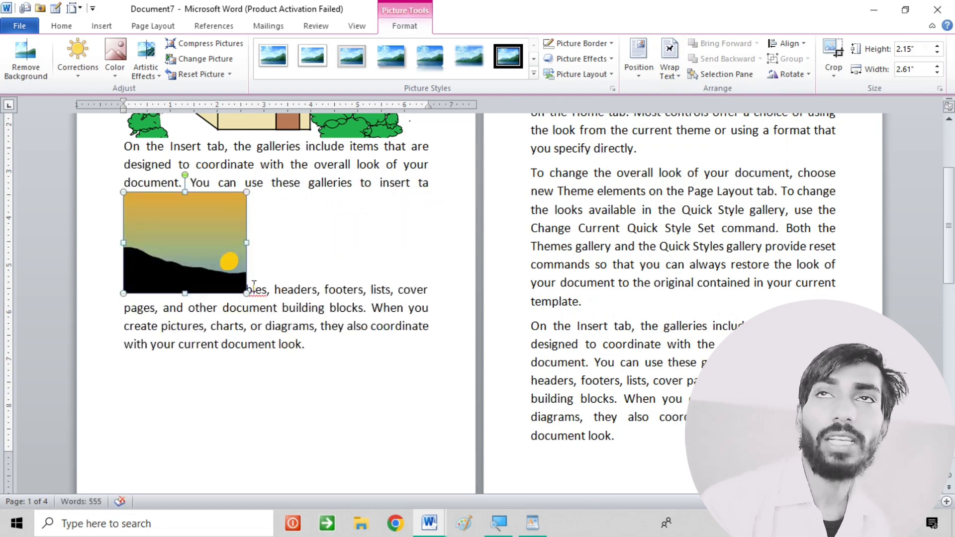
- Try Square then Tight wrapping while moving the sunset picture into the right page's text
{"action": "left_click", "coordinate": [660, 70]}
{"action": "left_click", "coordinate": [684, 112]}
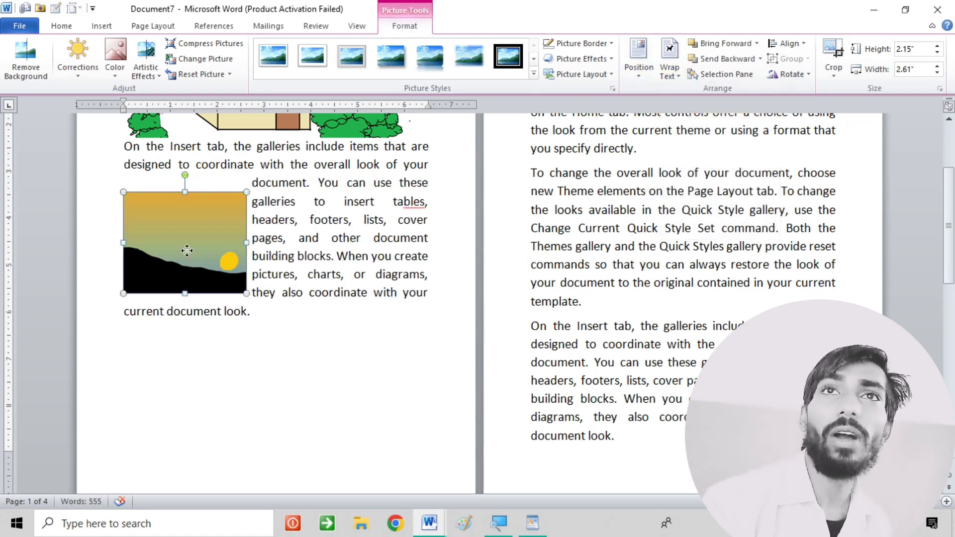
{"action": "left_click_drag", "start_coordinate": [187, 250], "coordinate": [326, 211]}
{"action": "mouse_move", "coordinate": [354, 175]}
{"action": "left_mouse_down"}
{"action": "mouse_move", "coordinate": [350, 241]}
{"action": "mouse_move", "coordinate": [662, 219]}
{"action": "left_mouse_up"}
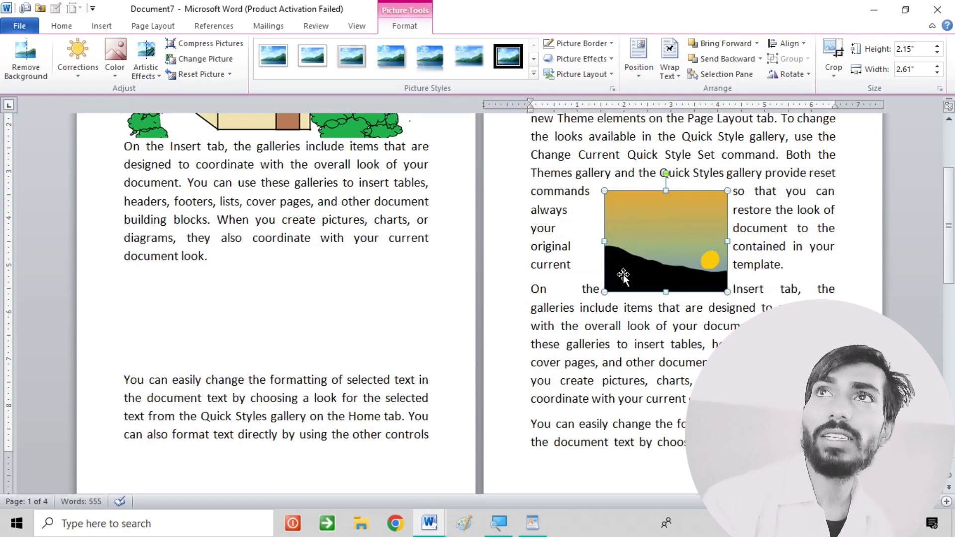
{"action": "left_click", "coordinate": [668, 65]}
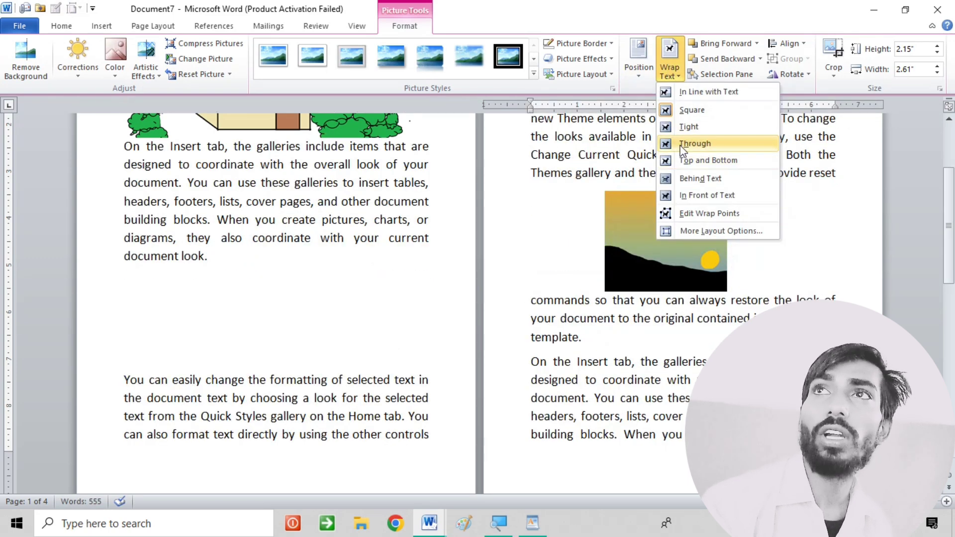
{"action": "left_click", "coordinate": [685, 127]}
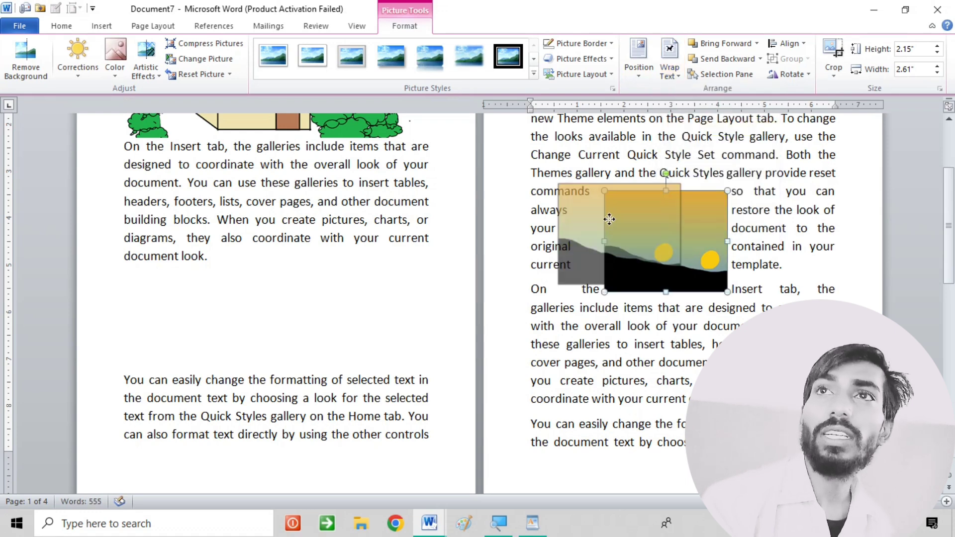
{"action": "left_click_drag", "start_coordinate": [662, 215], "coordinate": [610, 219]}
- Try Through, Top and Bottom, and Behind Text wrapping on the sunset picture
{"action": "left_click", "coordinate": [669, 64]}
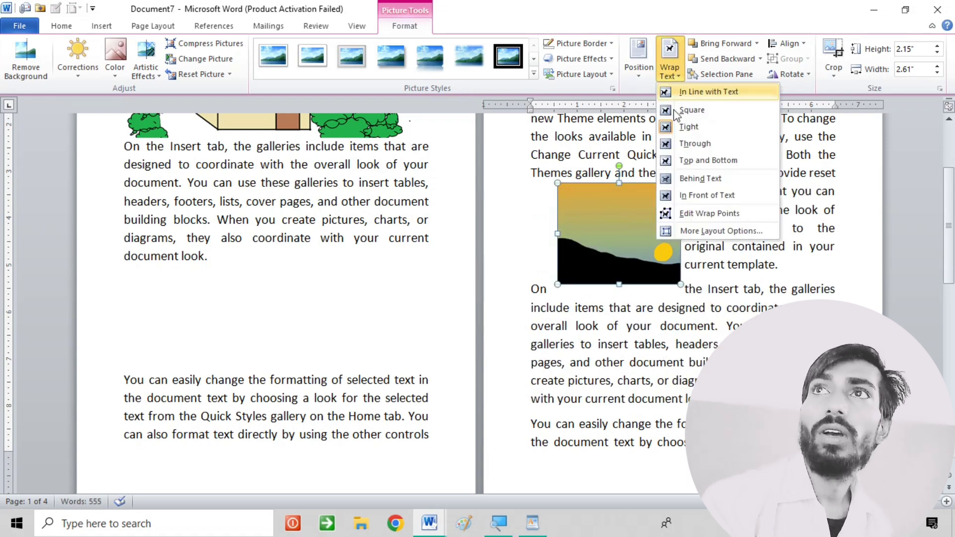
{"action": "left_click", "coordinate": [674, 146]}
{"action": "left_click_drag", "start_coordinate": [612, 225], "coordinate": [609, 219]}
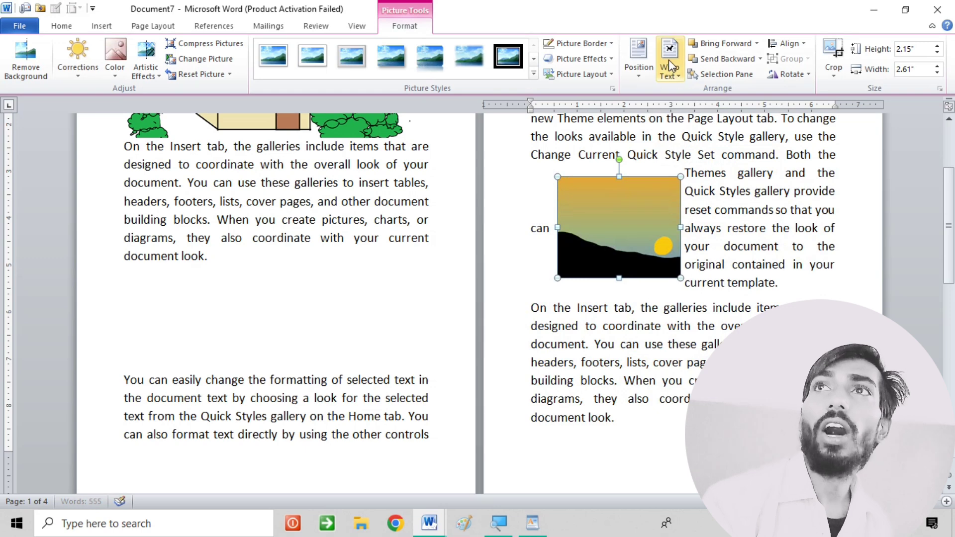
{"action": "left_click", "coordinate": [670, 64]}
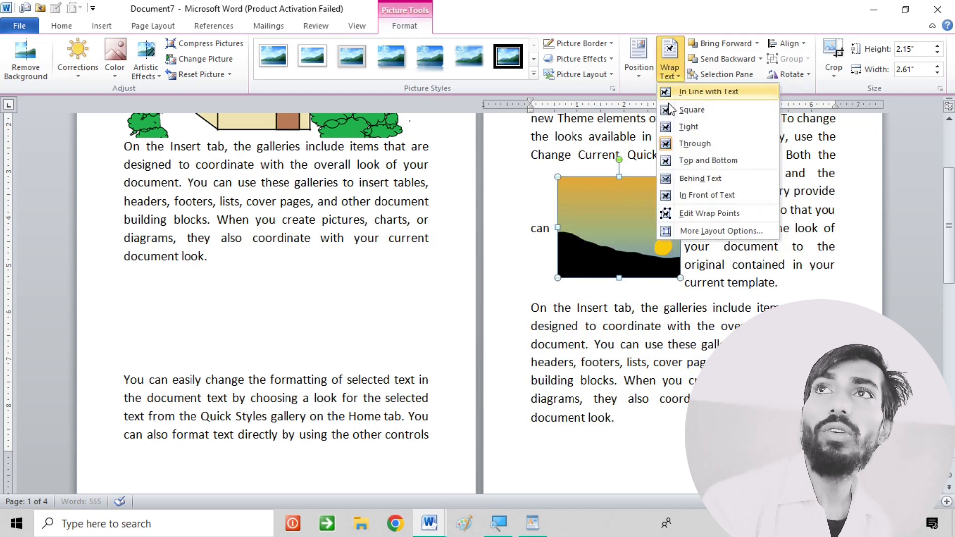
{"action": "left_click", "coordinate": [675, 161]}
{"action": "left_click_drag", "start_coordinate": [634, 205], "coordinate": [670, 161]}
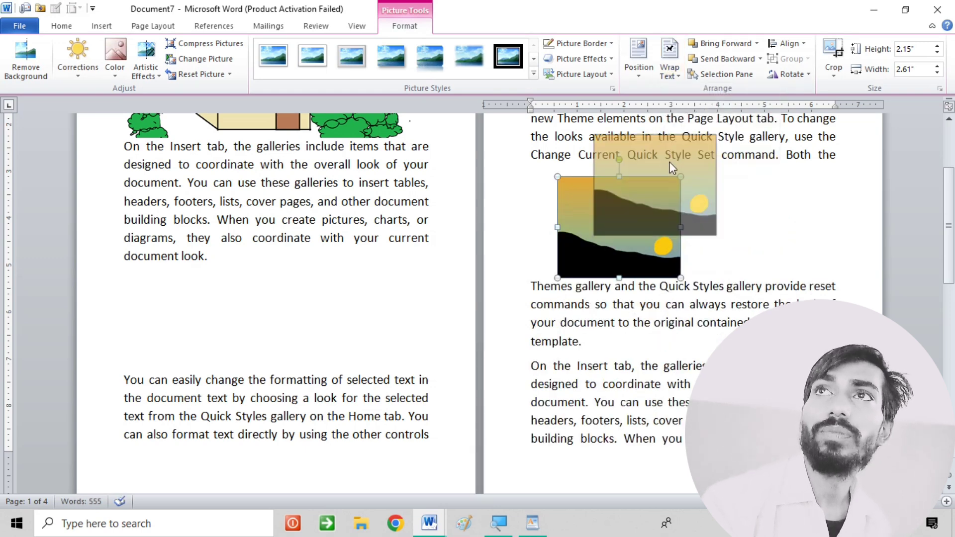
{"action": "left_click", "coordinate": [670, 64]}
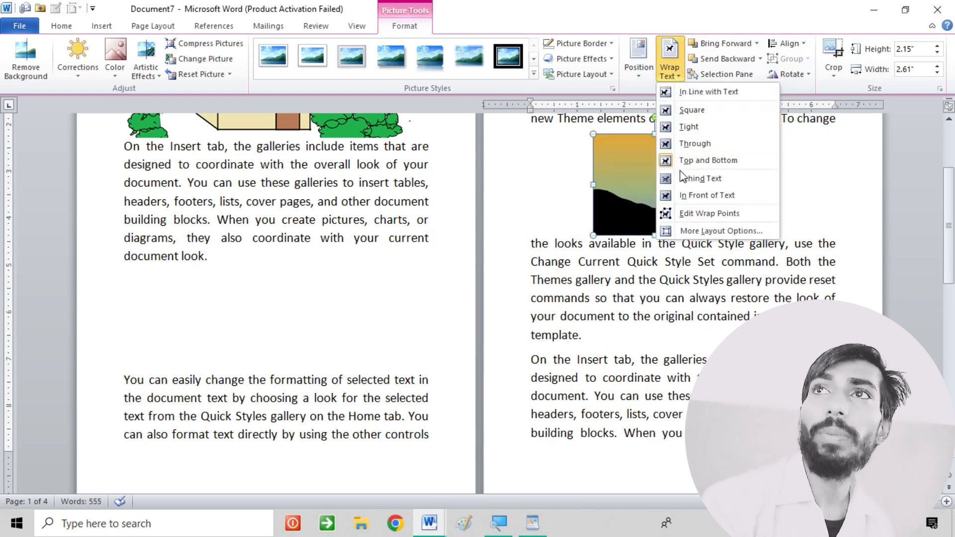
{"action": "left_click", "coordinate": [698, 178]}
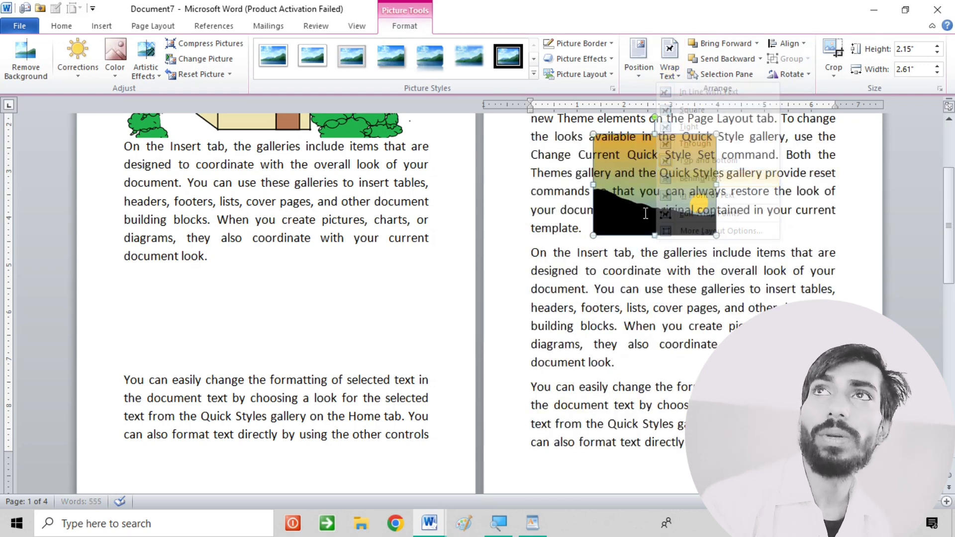
- Set the sunset picture In Front of Text and place it below the left-page paragraph
{"action": "left_click", "coordinate": [669, 67]}
{"action": "left_click", "coordinate": [691, 198]}
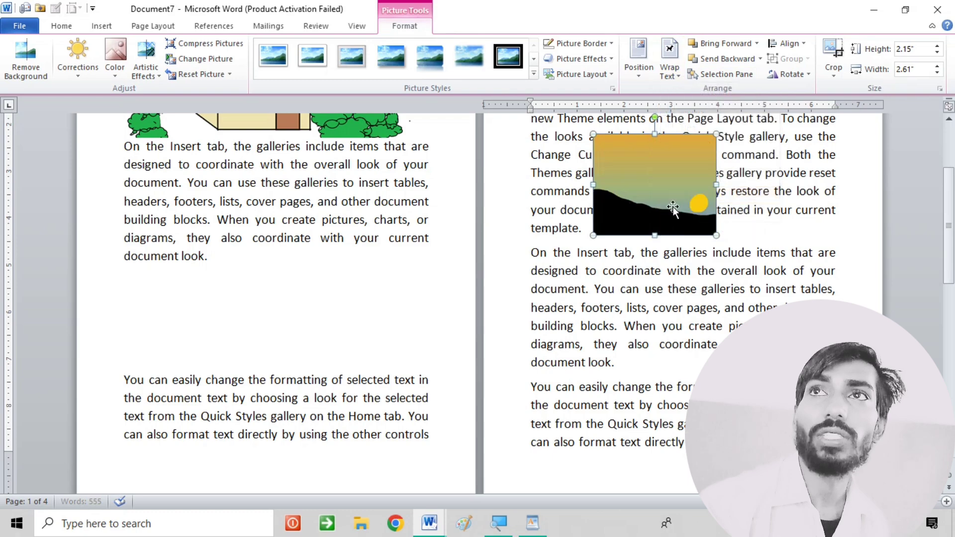
{"action": "left_click_drag", "start_coordinate": [653, 217], "coordinate": [279, 296]}
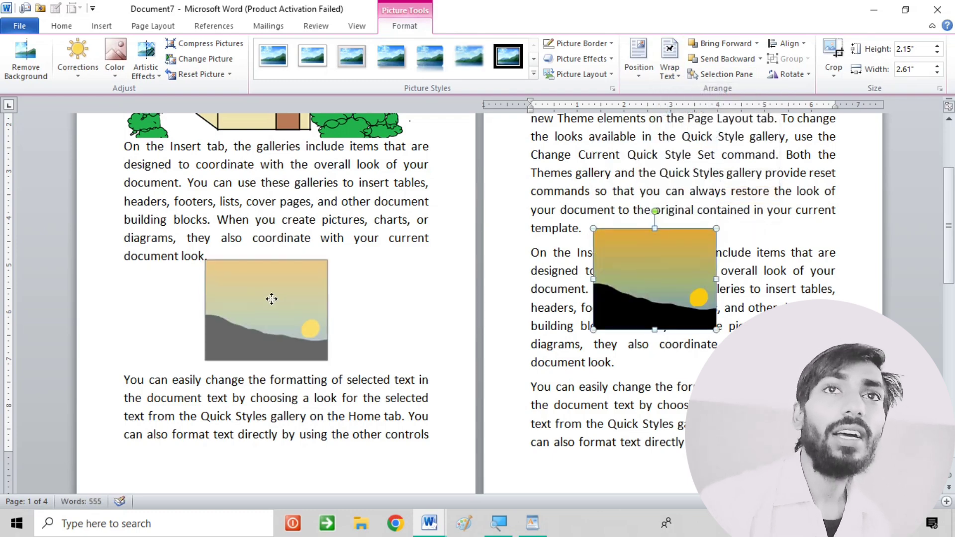
{"action": "scroll", "coordinate": [615, 214], "scroll_direction": "up", "scroll_amount": 3}
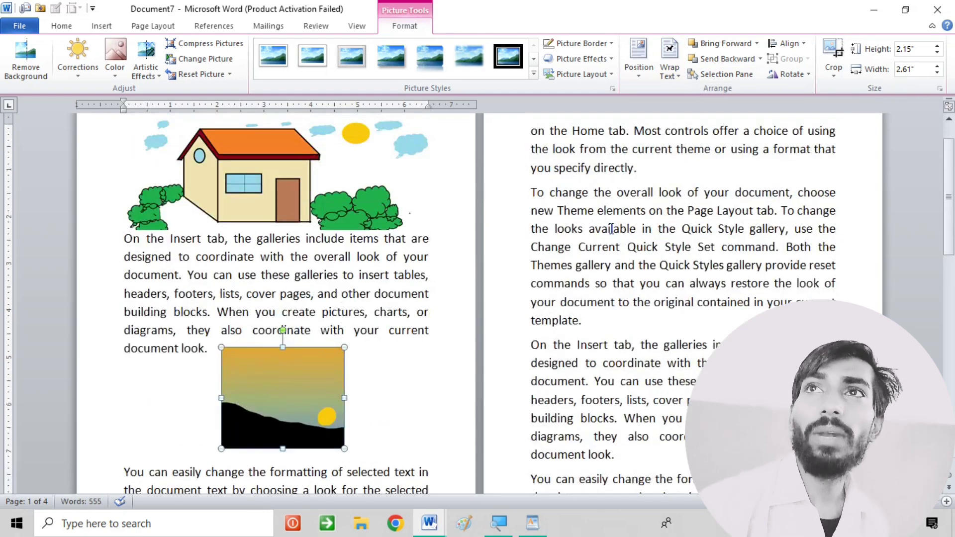
{"action": "left_click", "coordinate": [659, 218]}
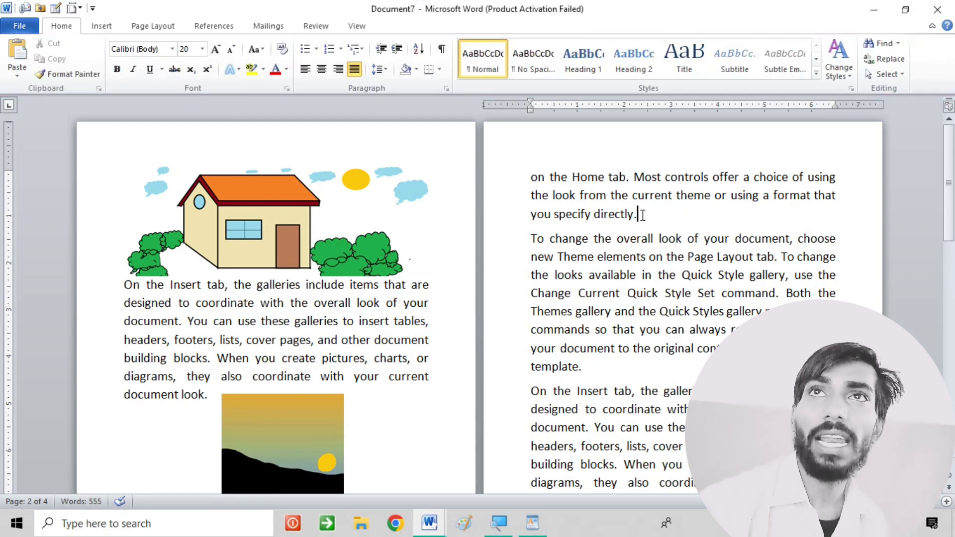
- Draw a smiley face shape on the right page and shift it down-left
{"action": "left_click", "coordinate": [102, 27]}
{"action": "left_click", "coordinate": [209, 55]}
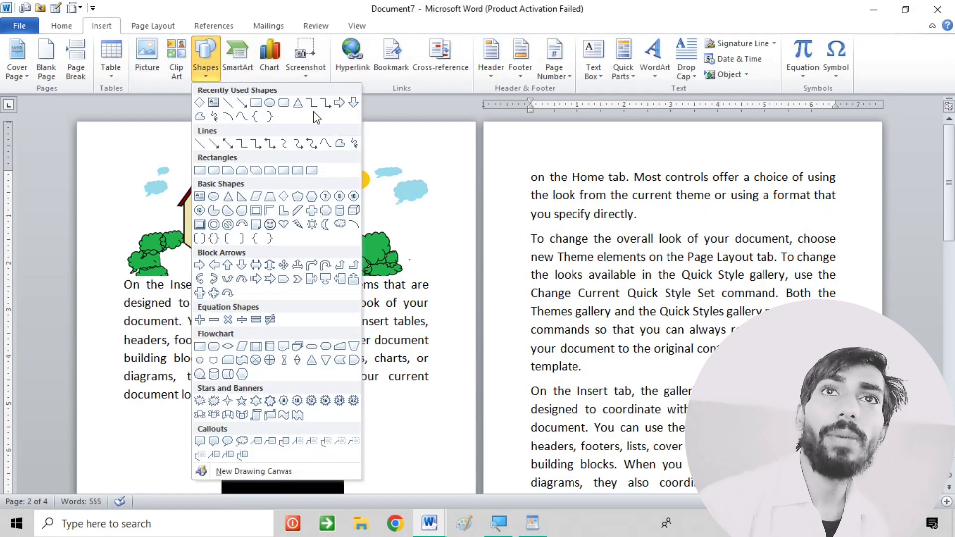
{"action": "left_click", "coordinate": [270, 224]}
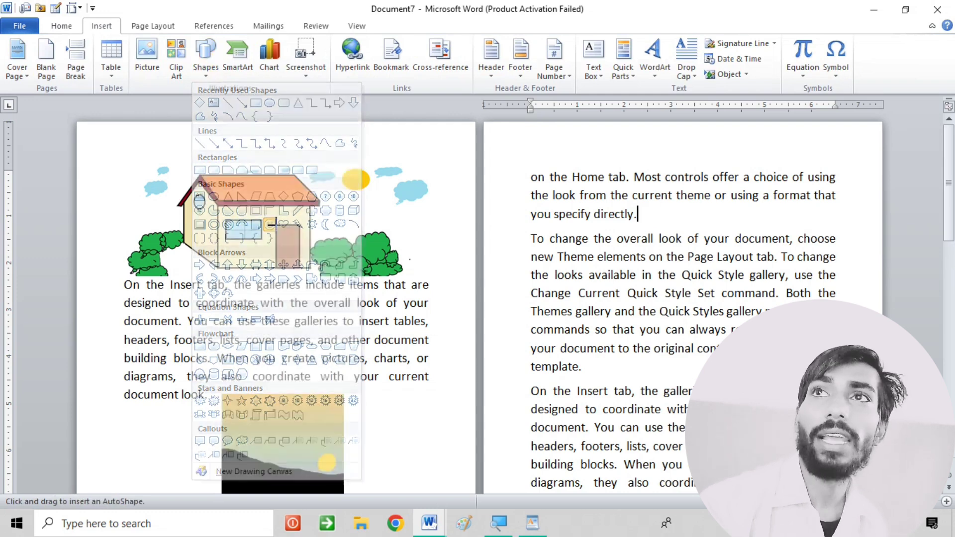
{"action": "left_click_drag", "start_coordinate": [630, 199], "coordinate": [748, 305]}
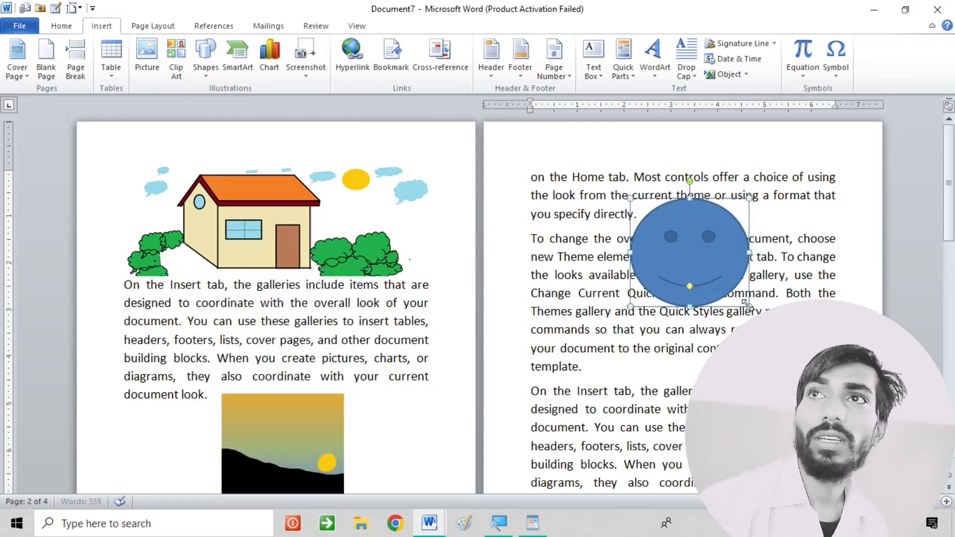
{"action": "left_click_drag", "start_coordinate": [694, 246], "coordinate": [620, 277]}
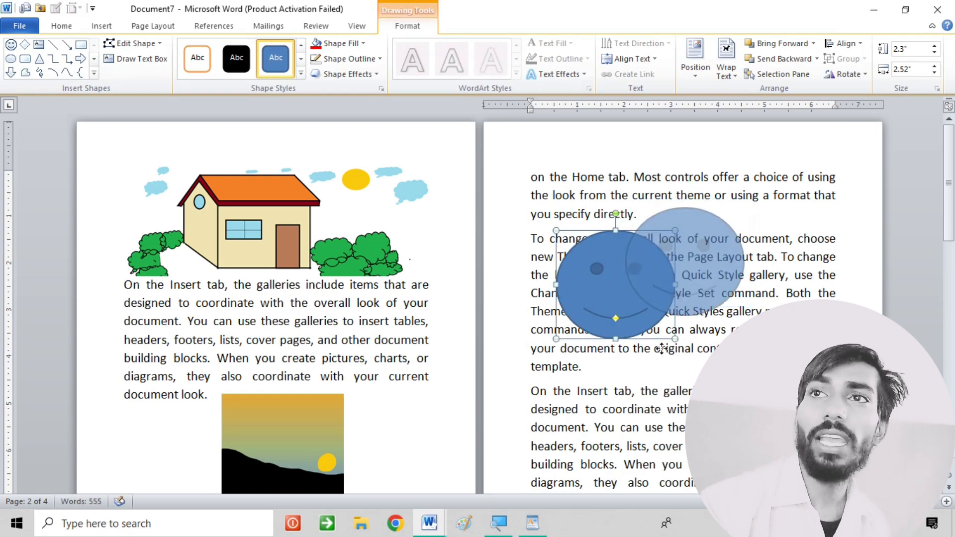
{"action": "left_click_drag", "start_coordinate": [661, 348], "coordinate": [607, 277]}
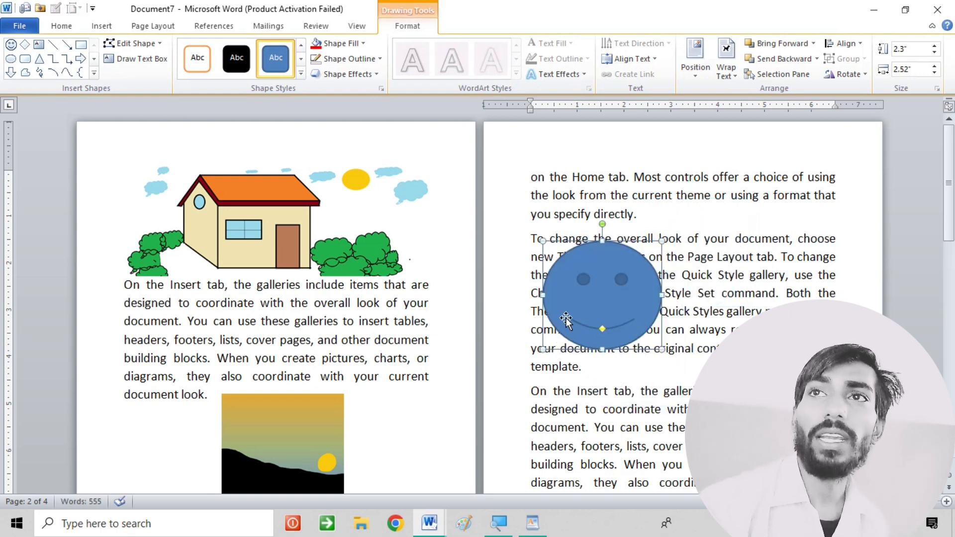
- Set the smiley In Line with Text and drop it after "directly."
{"action": "left_click", "coordinate": [718, 57]}
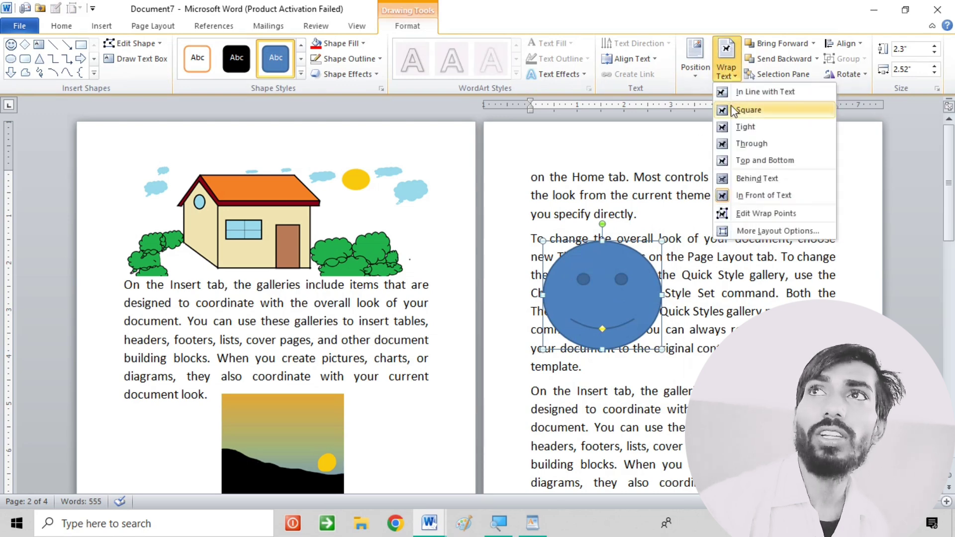
{"action": "left_click", "coordinate": [751, 91]}
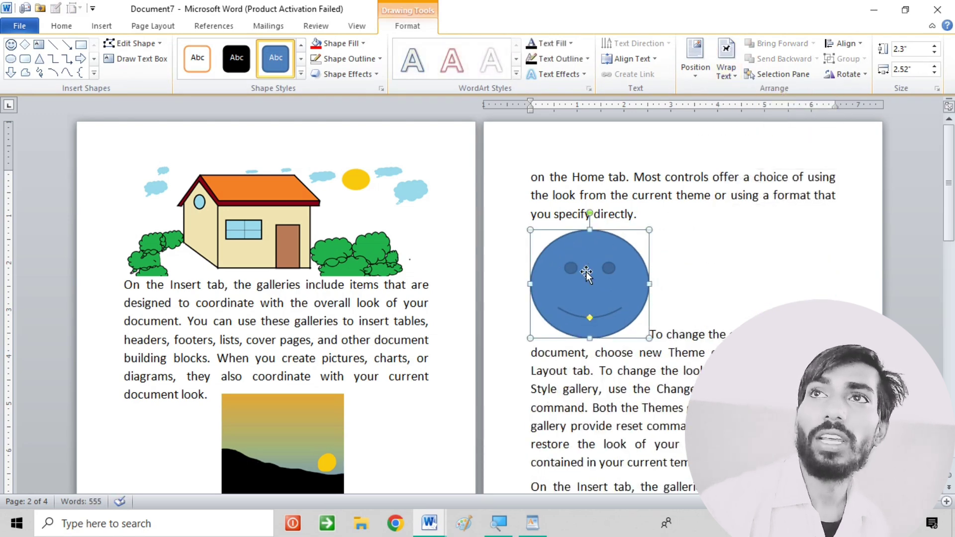
{"action": "left_click_drag", "start_coordinate": [586, 273], "coordinate": [676, 242]}
{"action": "left_click_drag", "start_coordinate": [667, 204], "coordinate": [655, 217]}
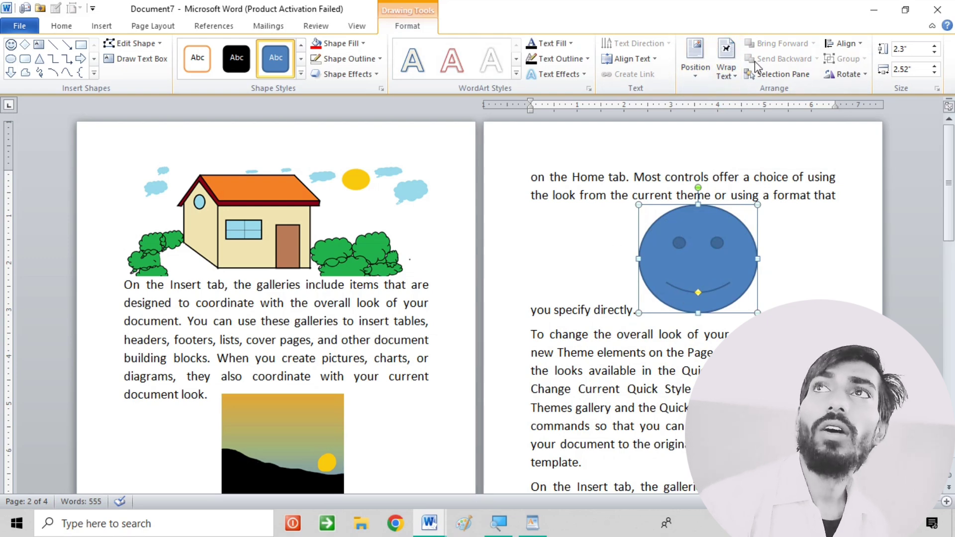
- Set the smiley Behind Text, enlarge it to 8.03" × 9.33", and place it across page 2's top
{"action": "left_click", "coordinate": [726, 70]}
{"action": "left_click", "coordinate": [745, 177]}
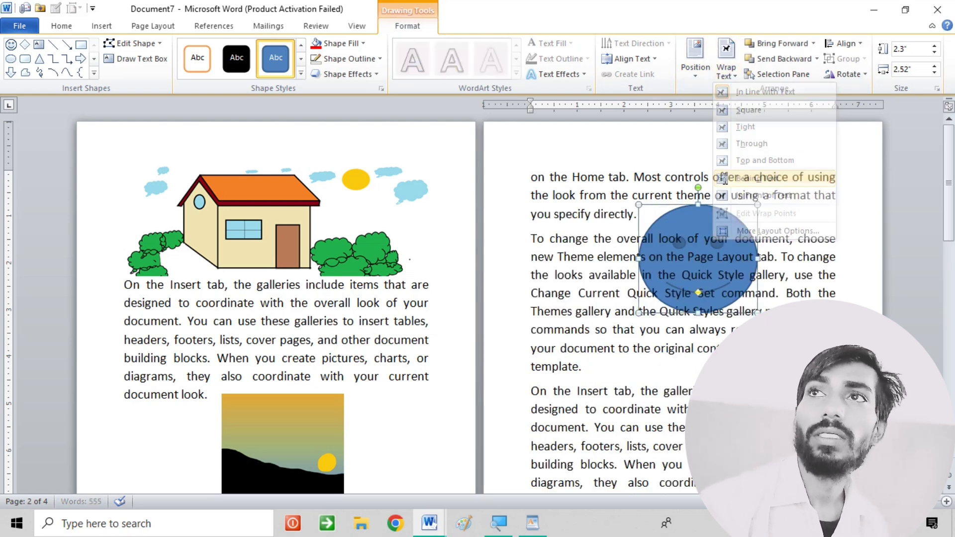
{"action": "left_click_drag", "start_coordinate": [668, 201], "coordinate": [546, 140]}
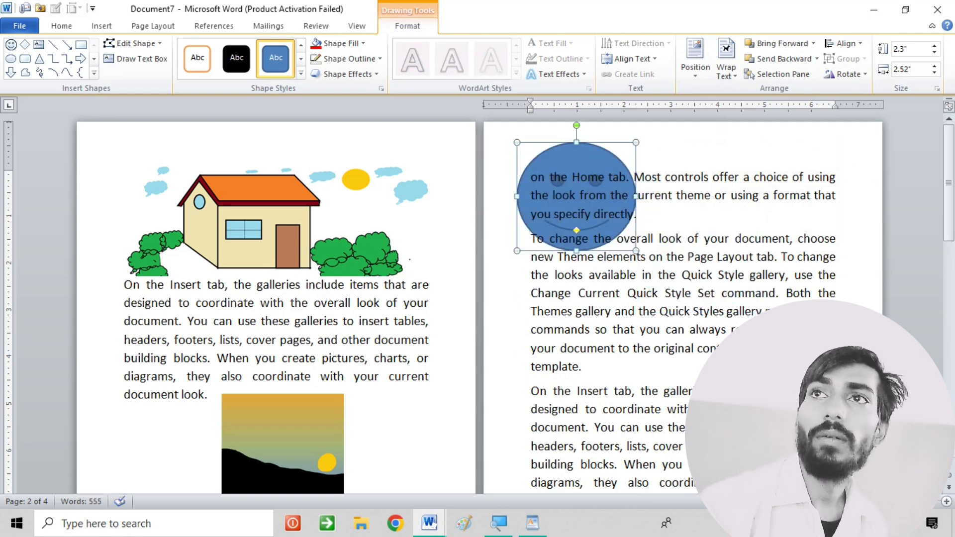
{"action": "left_click_drag", "start_coordinate": [635, 251], "coordinate": [890, 532]}
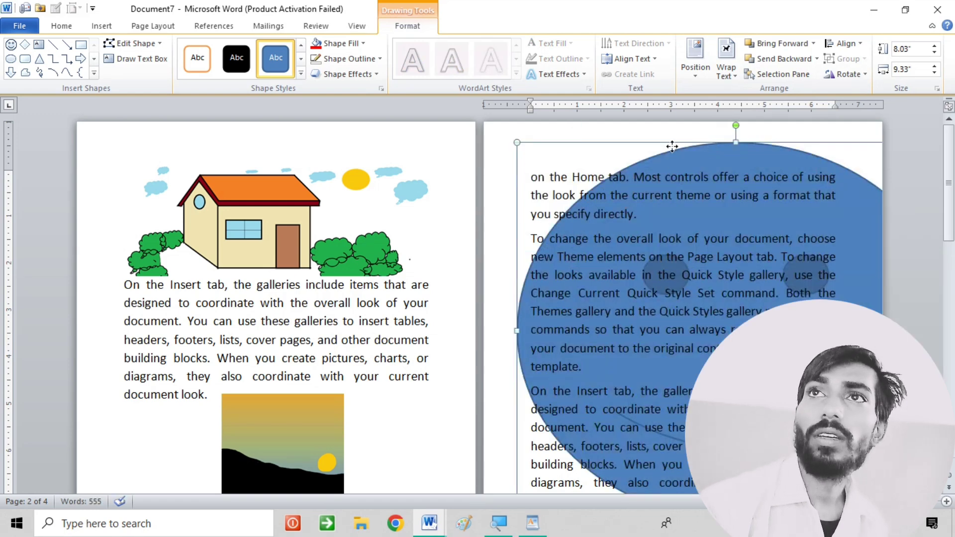
{"action": "mouse_move", "coordinate": [672, 146]}
{"action": "left_mouse_down"}
{"action": "mouse_move", "coordinate": [637, 137]}
{"action": "mouse_move", "coordinate": [663, 141]}
{"action": "left_mouse_up"}
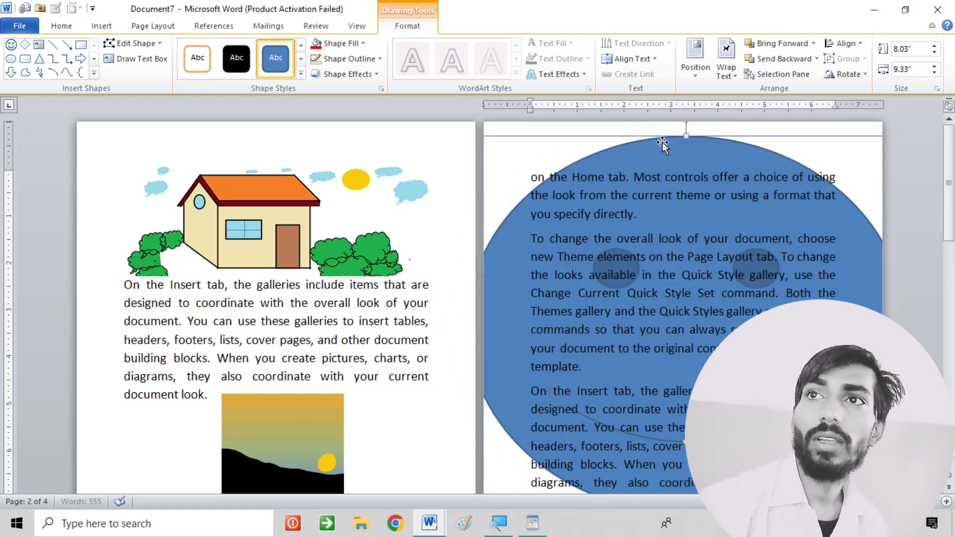
{"action": "left_click_drag", "start_coordinate": [659, 364], "coordinate": [643, 251]}
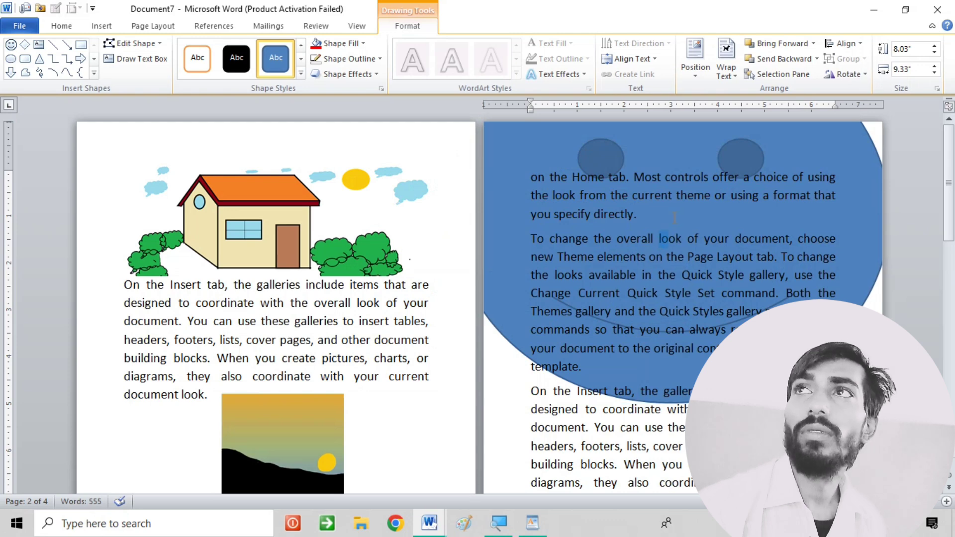
{"action": "left_click_drag", "start_coordinate": [694, 177], "coordinate": [653, 239]}
{"action": "left_click", "coordinate": [855, 300]}
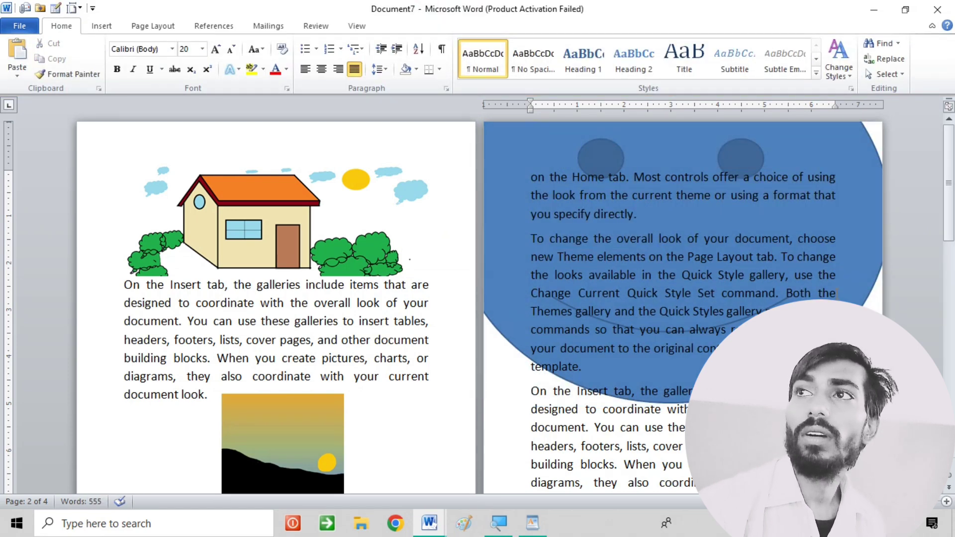
{"action": "left_click_drag", "start_coordinate": [852, 297], "coordinate": [875, 202]}
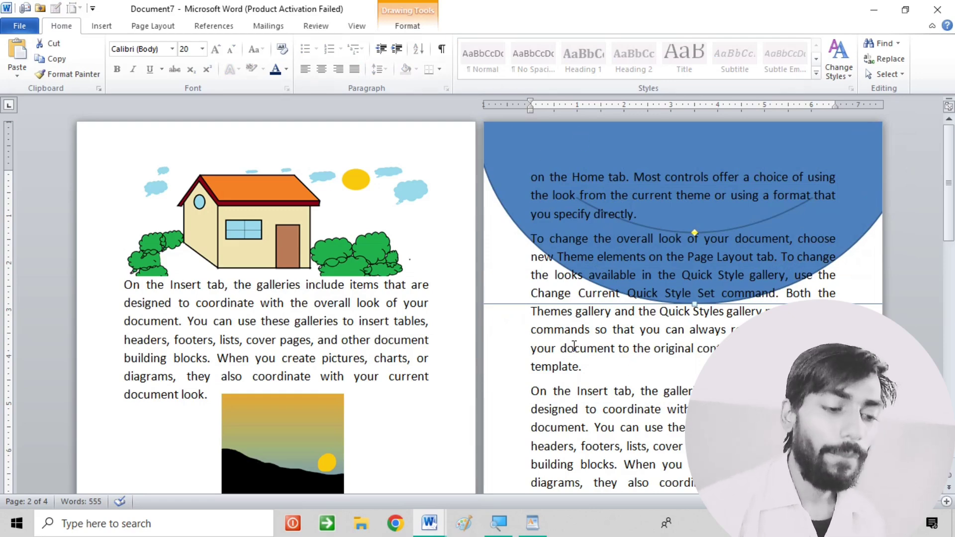
{"action": "mouse_move", "coordinate": [464, 523]}
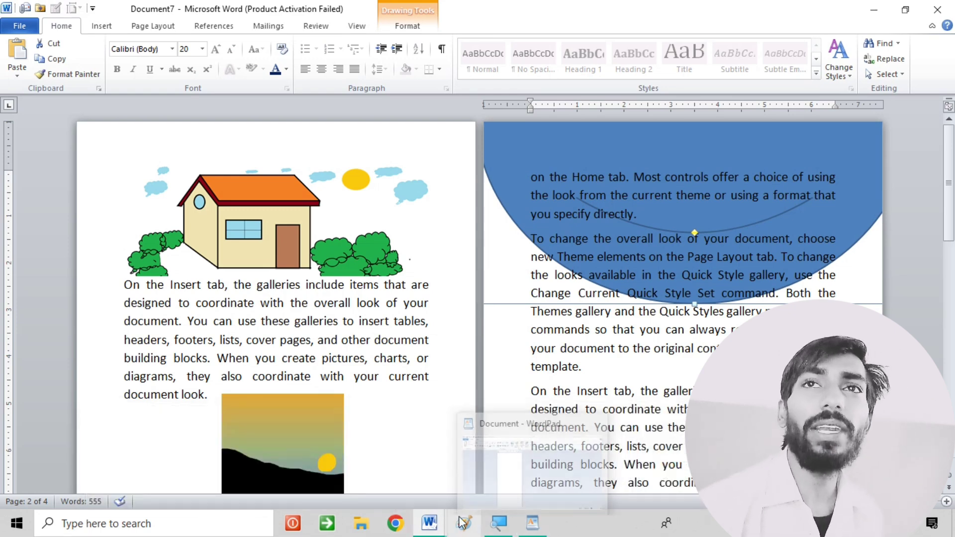
- Delete all content and use =RAND() to generate three sample paragraphs starting 'On the Insert tab'
{"action": "left_click", "coordinate": [433, 303]}
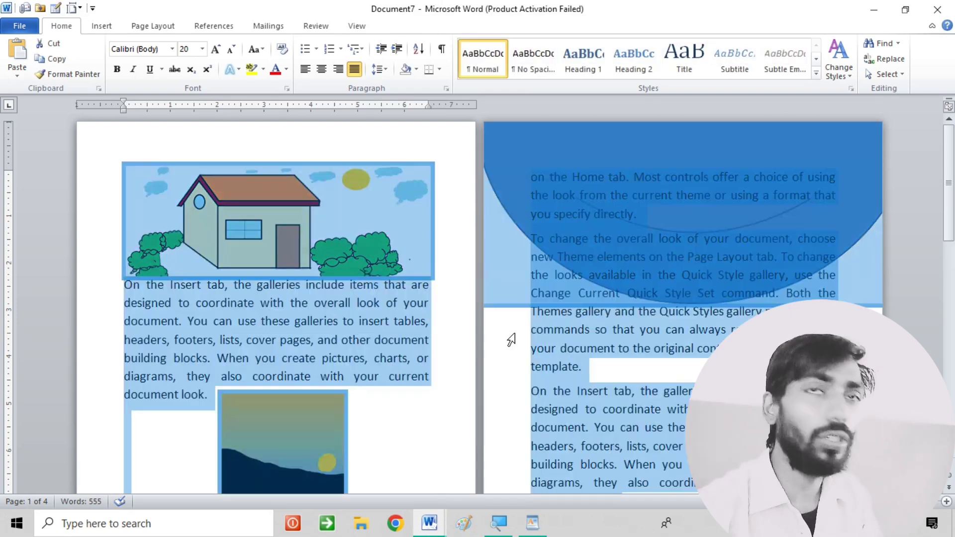
{"action": "triple_click", "coordinate": [511, 339]}
{"action": "key", "text": "Delete"}
{"action": "type", "text": "=ER"}
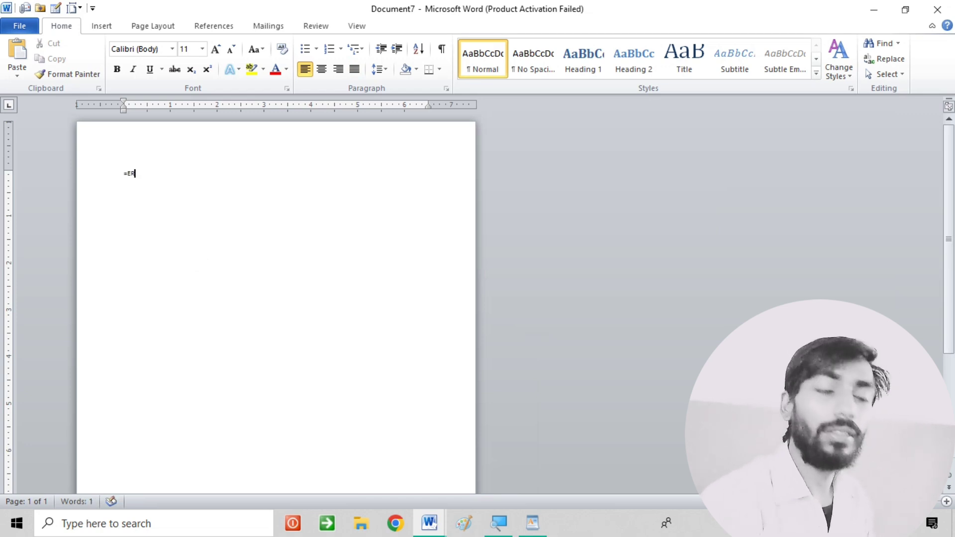
{"action": "key", "text": "BackSpace"}
{"action": "key", "text": "BackSpace"}
{"action": "type", "text": "RAND("}
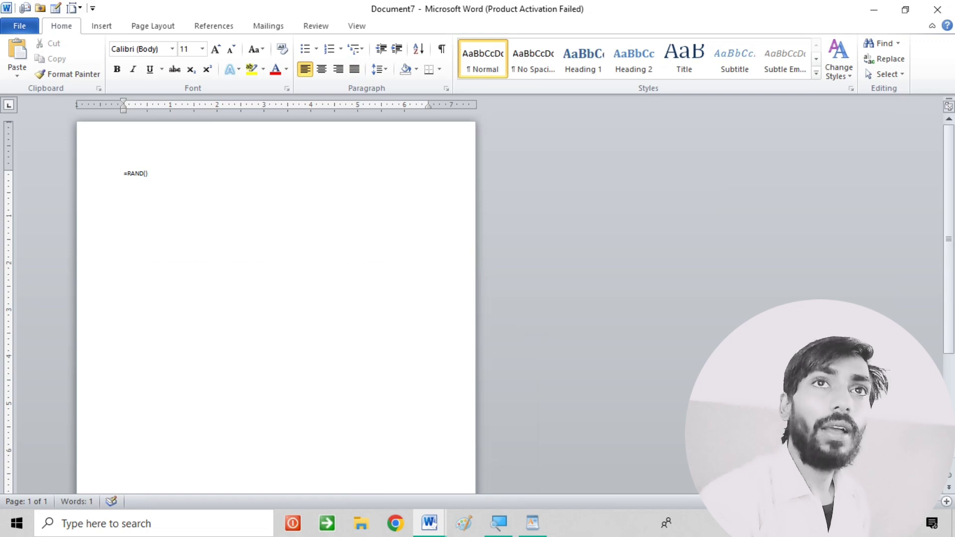
{"action": "key", "text": "Return"}
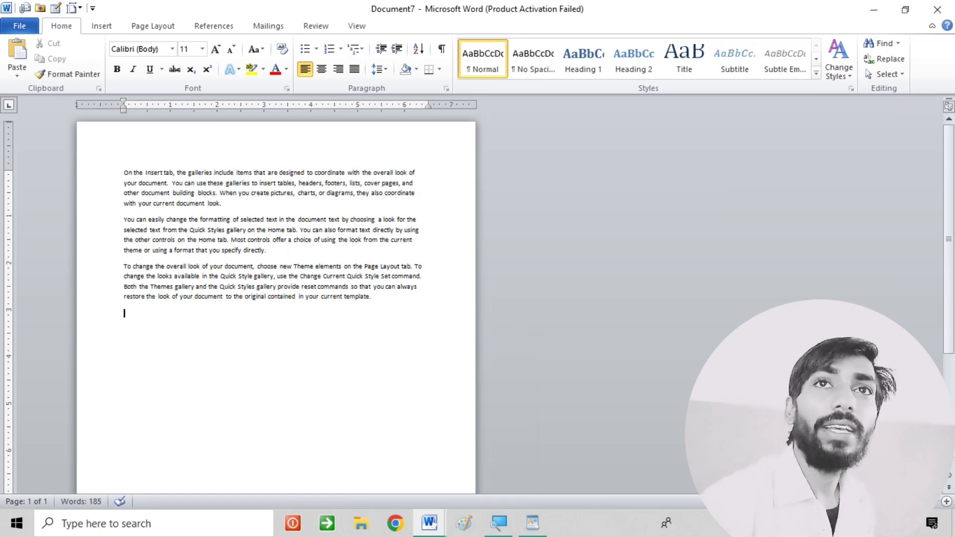
{"action": "scroll", "coordinate": [277, 263], "scroll_direction": "up", "scroll_amount": 5}
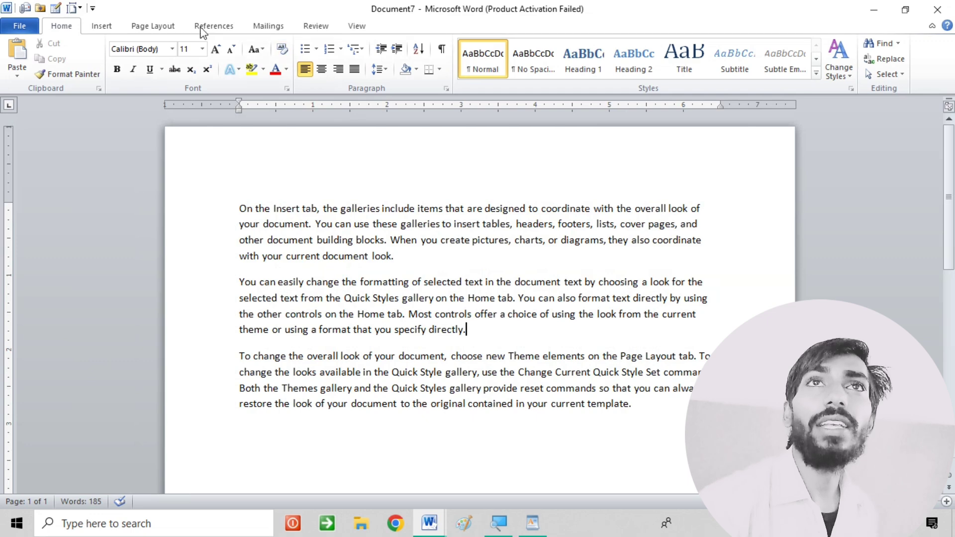
- Insert the hands-at-laptop photo from Downloads below the paragraph ending 'specify directly.'
{"action": "left_click", "coordinate": [101, 26]}
{"action": "left_click", "coordinate": [176, 59]}
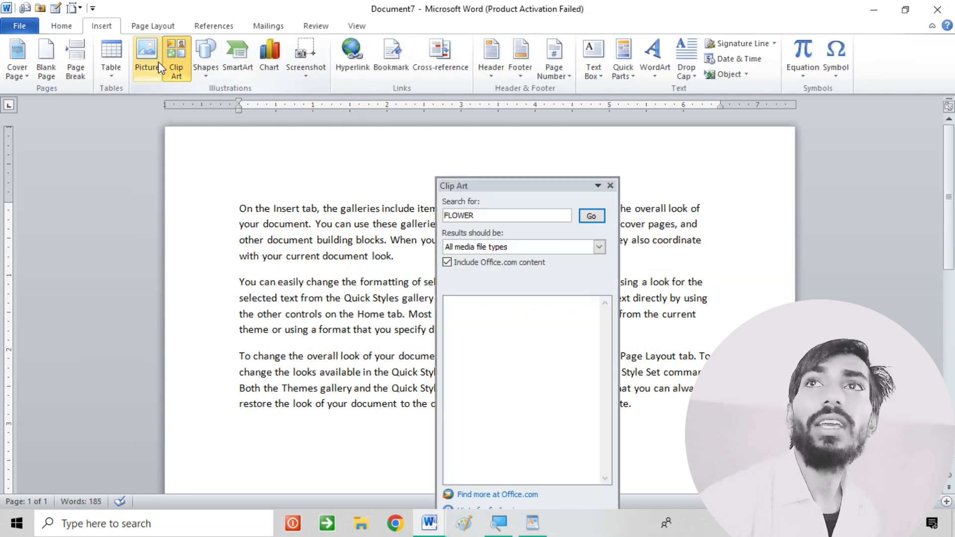
{"action": "left_click", "coordinate": [610, 186]}
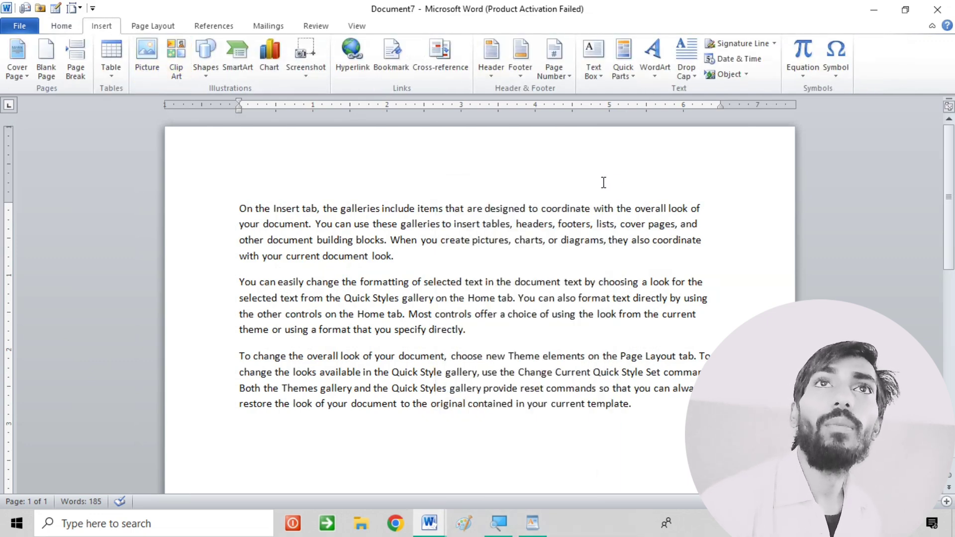
{"action": "left_click", "coordinate": [159, 64]}
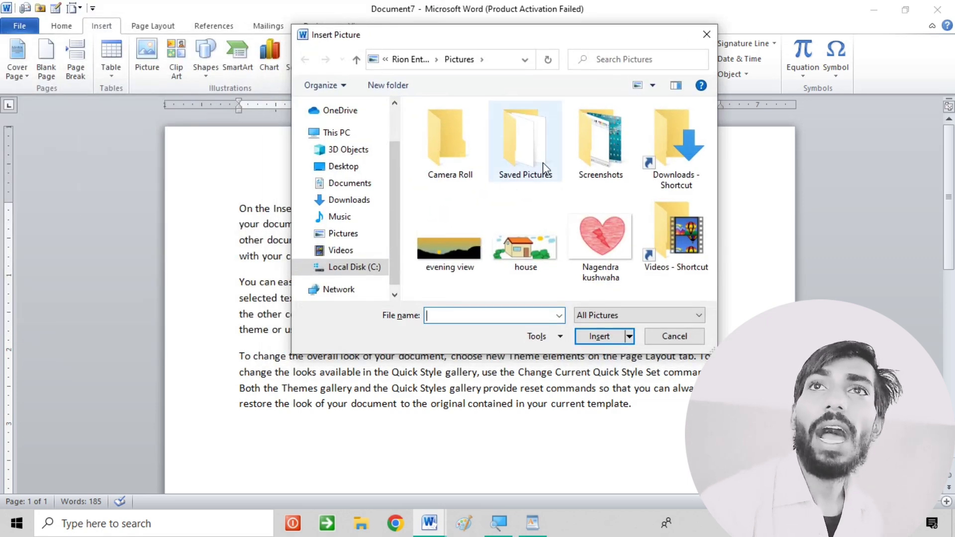
{"action": "left_click", "coordinate": [367, 201]}
{"action": "scroll", "coordinate": [647, 219], "scroll_direction": "down", "scroll_amount": 3}
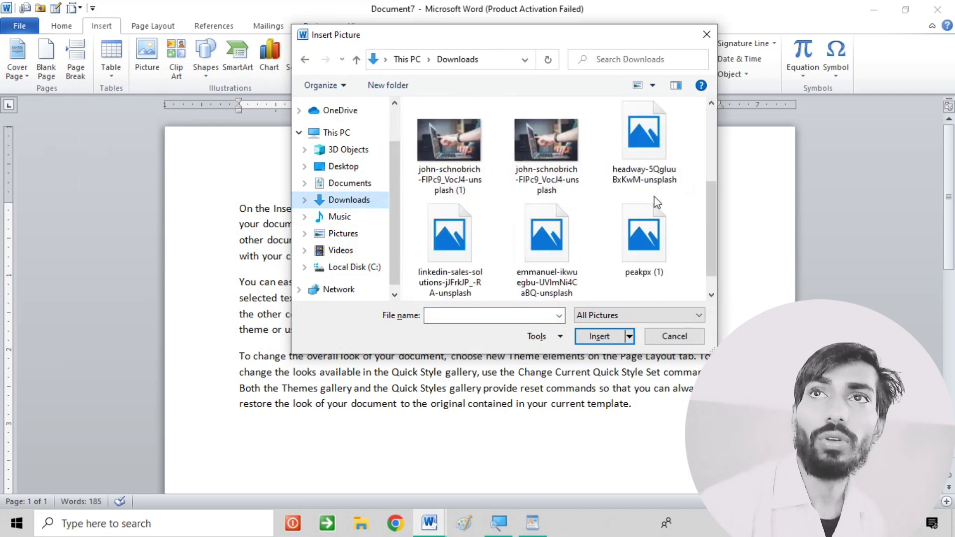
{"action": "scroll", "coordinate": [639, 253], "scroll_direction": "down", "scroll_amount": 2}
{"action": "scroll", "coordinate": [564, 246], "scroll_direction": "up", "scroll_amount": 2}
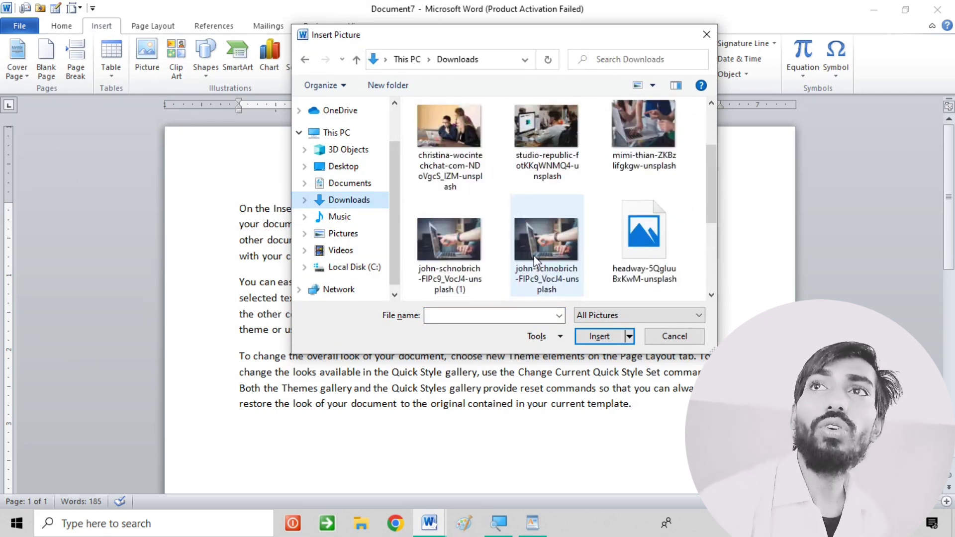
{"action": "left_click", "coordinate": [543, 234]}
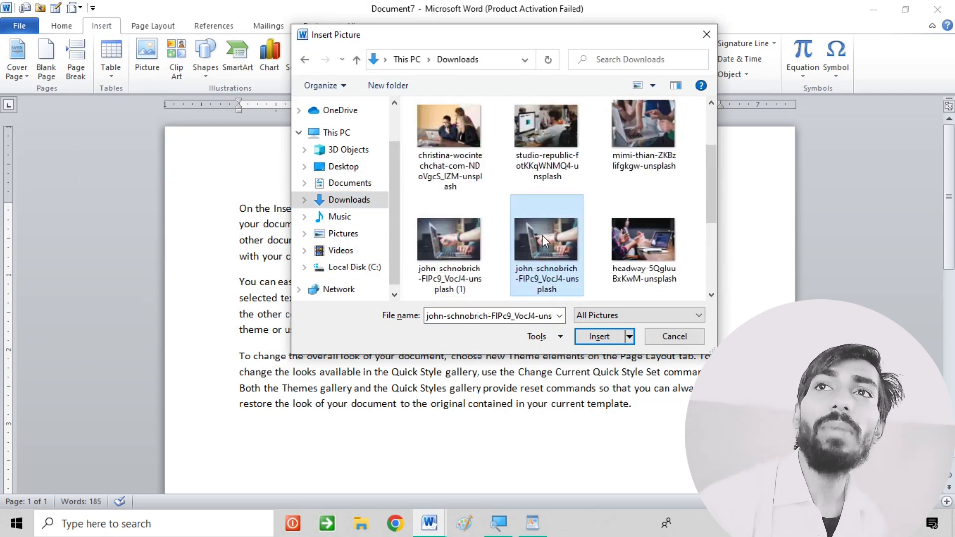
{"action": "left_click", "coordinate": [613, 333]}
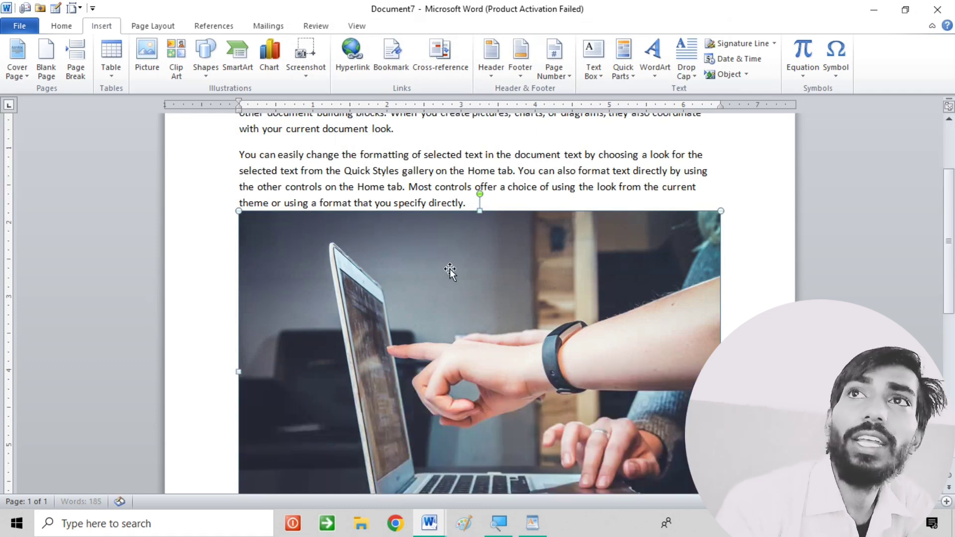
{"action": "left_click_drag", "start_coordinate": [656, 232], "coordinate": [488, 281]}
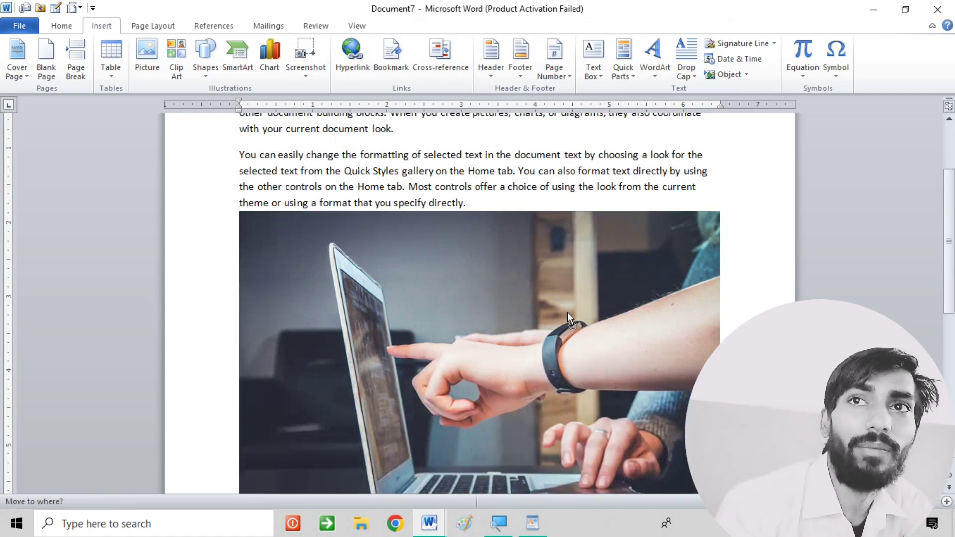
{"action": "left_click_drag", "start_coordinate": [561, 315], "coordinate": [525, 319]}
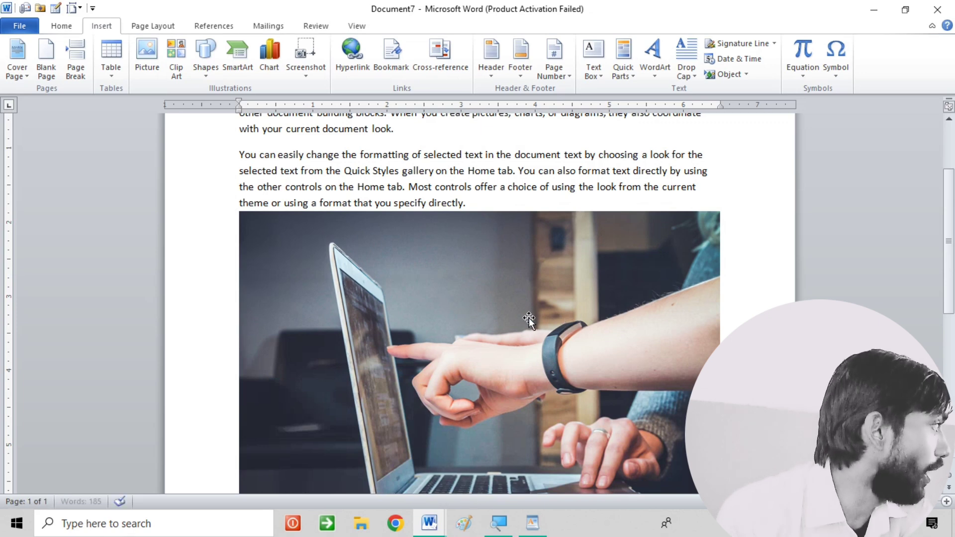
- Compress the laptop photo to Screen (150 ppi) resolution, applied to this picture only
{"action": "double_click", "coordinate": [475, 282]}
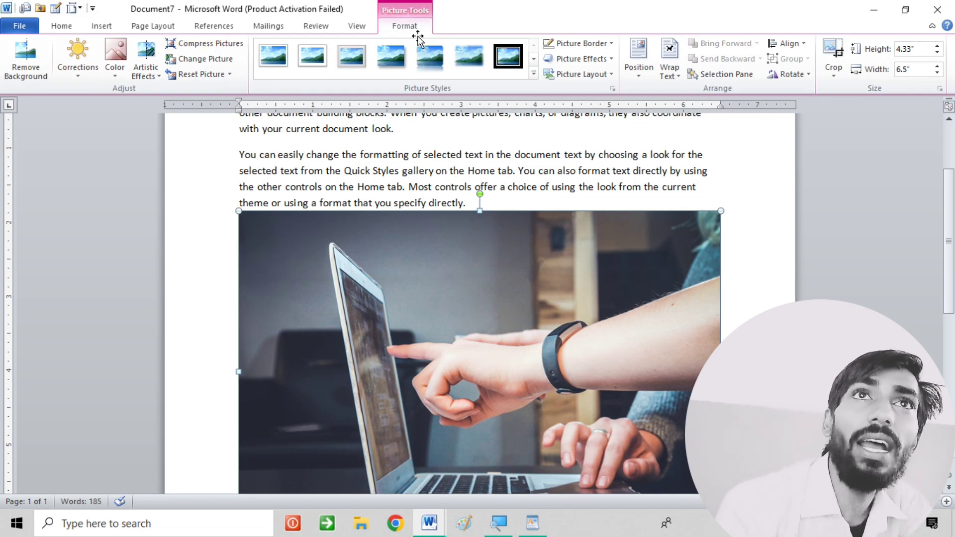
{"action": "left_click", "coordinate": [229, 48]}
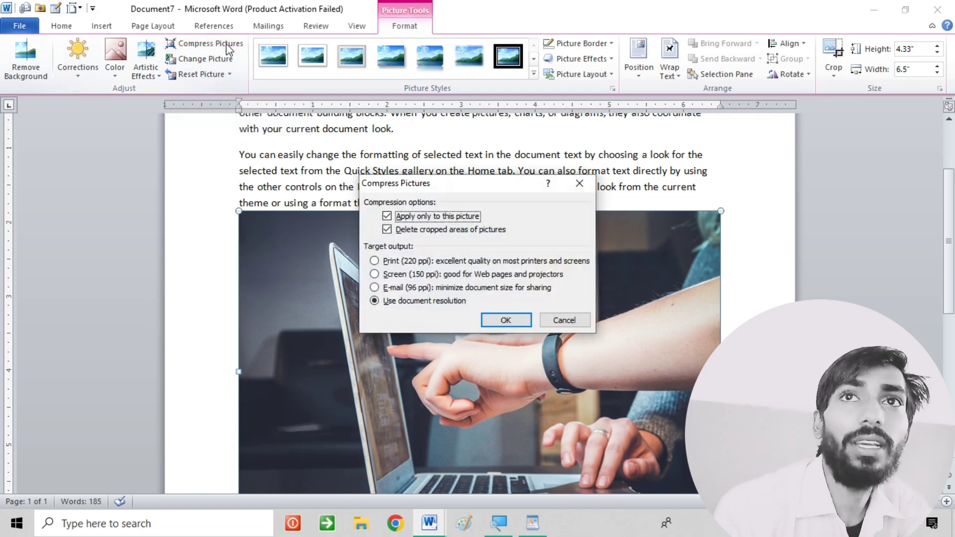
{"action": "left_click", "coordinate": [405, 289]}
{"action": "left_click", "coordinate": [407, 275]}
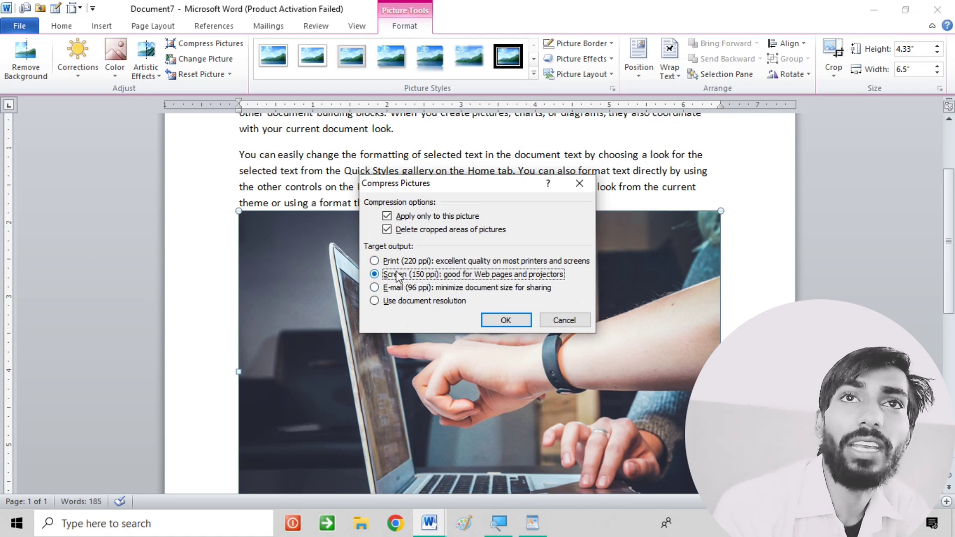
{"action": "left_click", "coordinate": [506, 319]}
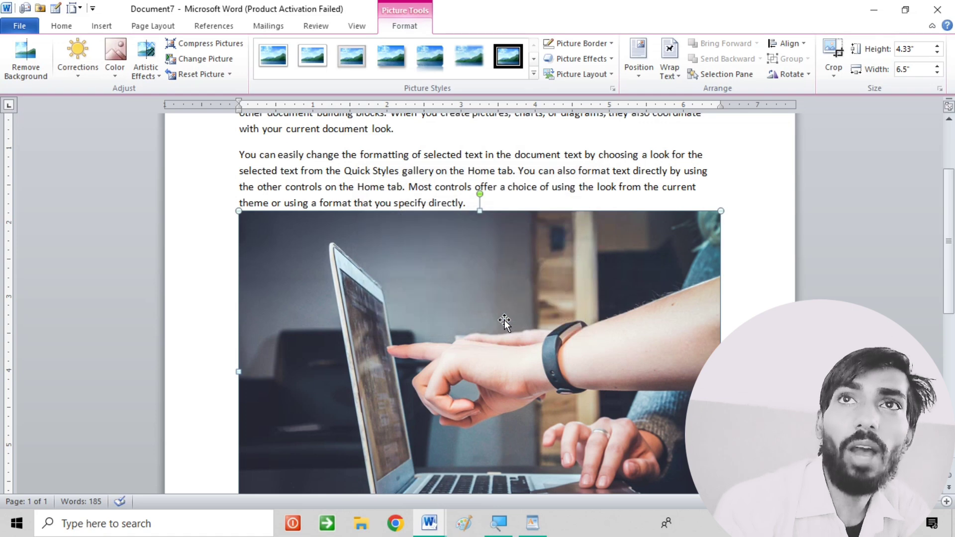
{"action": "left_click_drag", "start_coordinate": [474, 228], "coordinate": [476, 254]}
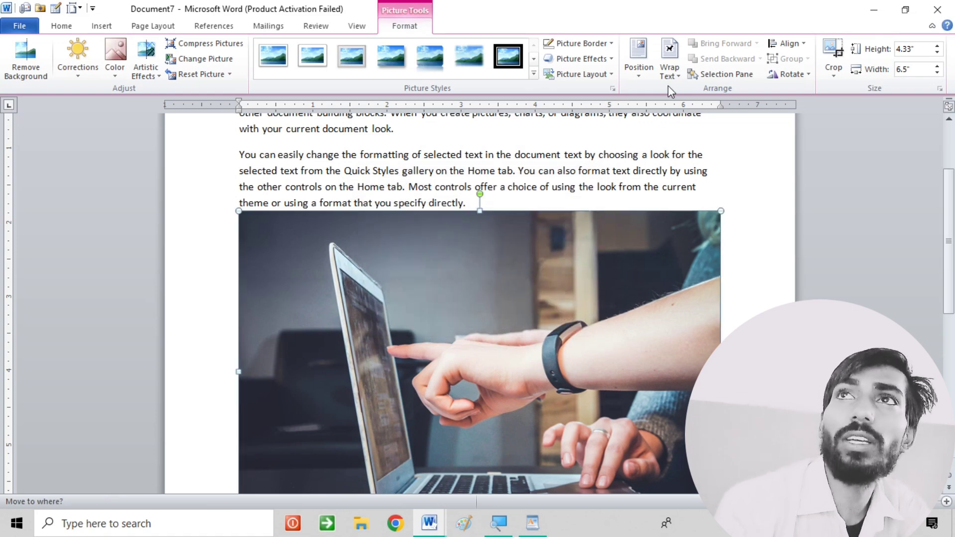
- Wrap text squarely around the laptop photo and compress it to E-mail (96 ppi)
{"action": "left_click", "coordinate": [669, 70]}
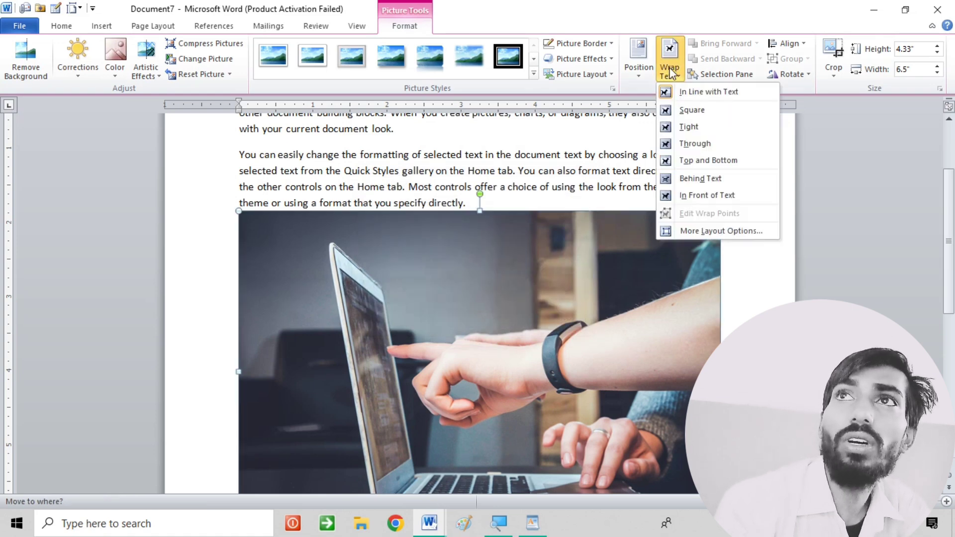
{"action": "left_click", "coordinate": [691, 110]}
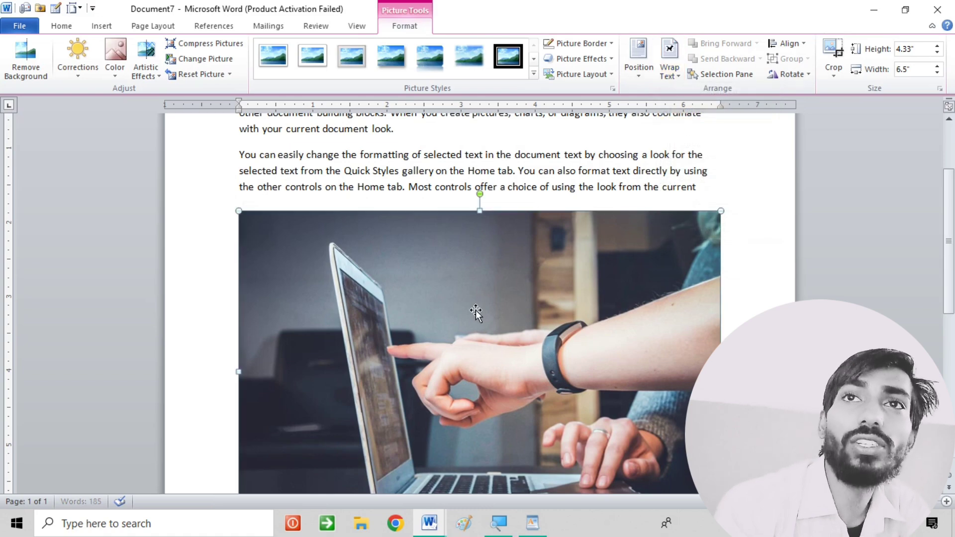
{"action": "left_click_drag", "start_coordinate": [476, 309], "coordinate": [459, 234]}
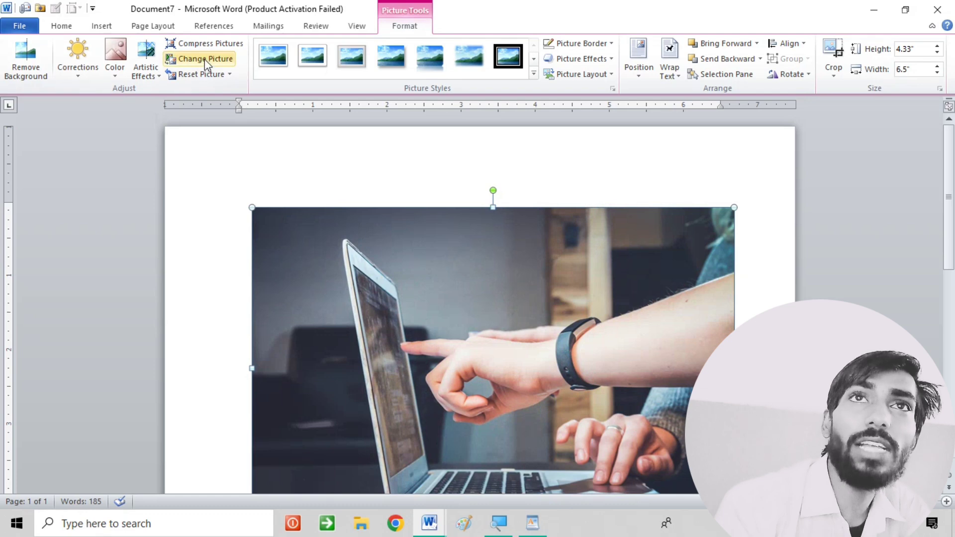
{"action": "left_click", "coordinate": [207, 44]}
{"action": "left_click", "coordinate": [409, 290]}
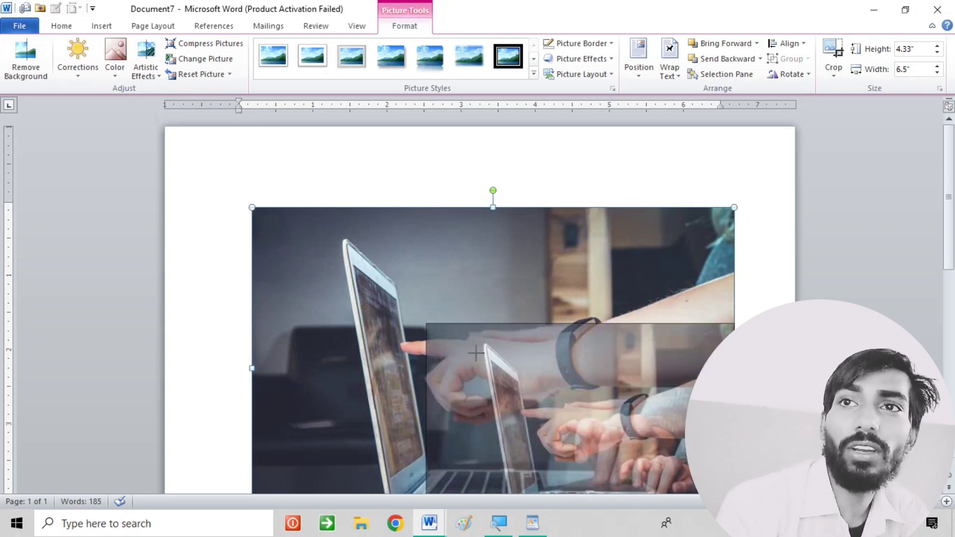
- Resize the laptop photo to 2.06" × 3.09" and place it within the opening paragraphs
{"action": "left_click_drag", "start_coordinate": [251, 207], "coordinate": [505, 376]}
{"action": "left_click_drag", "start_coordinate": [539, 347], "coordinate": [500, 279]}
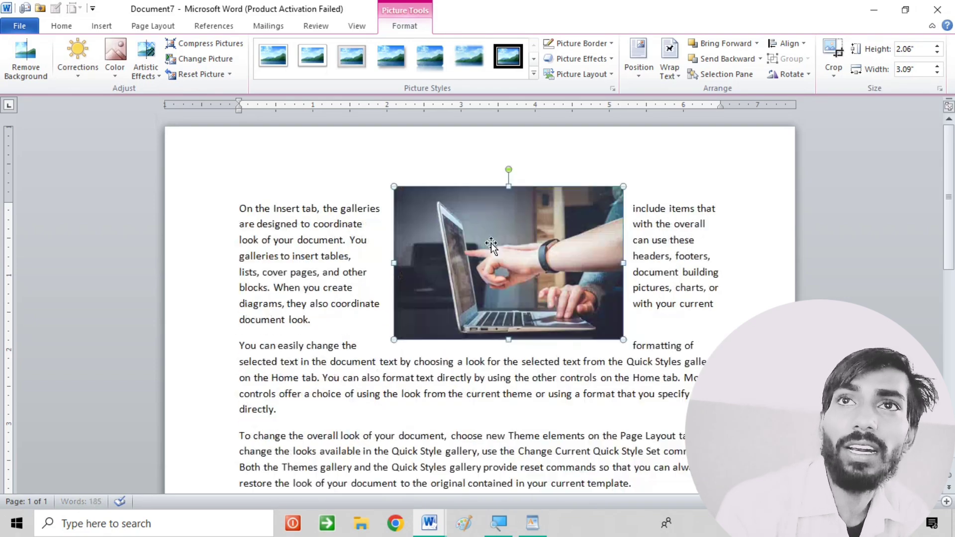
{"action": "scroll", "coordinate": [502, 279], "scroll_direction": "down", "scroll_amount": 2}
{"action": "scroll", "coordinate": [511, 270], "scroll_direction": "up", "scroll_amount": 1}
{"action": "scroll", "coordinate": [515, 264], "scroll_direction": "up", "scroll_amount": 1}
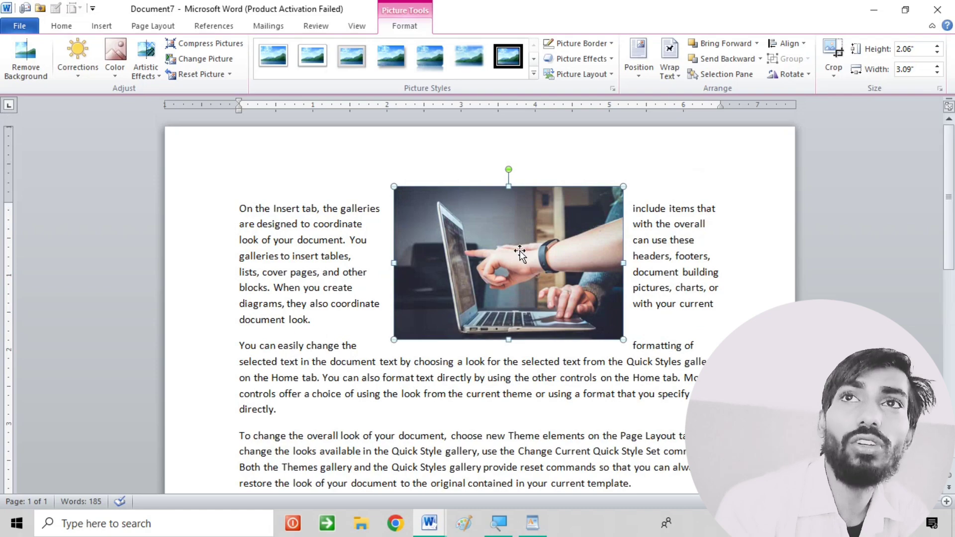
{"action": "left_click_drag", "start_coordinate": [520, 312], "coordinate": [518, 320]}
{"action": "scroll", "coordinate": [519, 320], "scroll_direction": "down", "scroll_amount": 5}
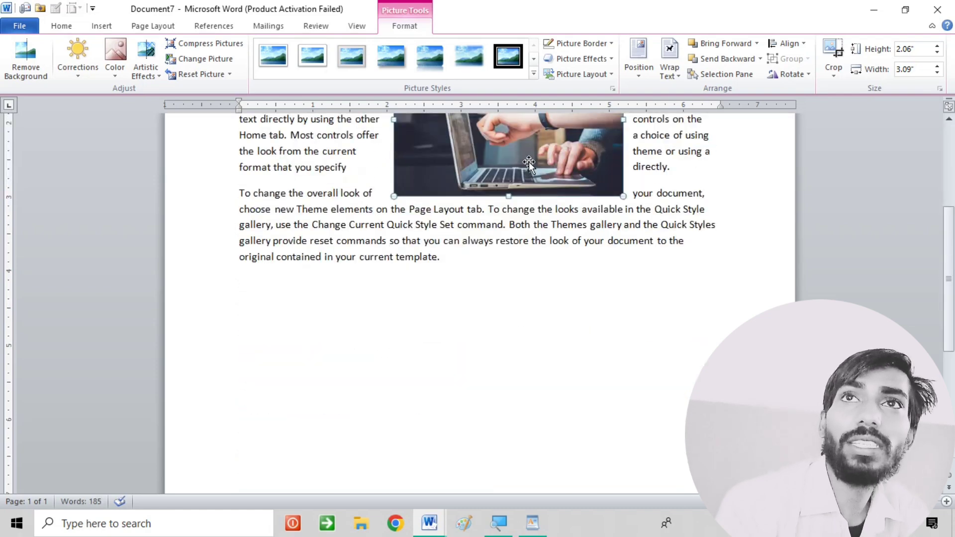
{"action": "left_click_drag", "start_coordinate": [529, 162], "coordinate": [525, 206]}
{"action": "scroll", "coordinate": [525, 220], "scroll_direction": "up", "scroll_amount": 4}
{"action": "left_click_drag", "start_coordinate": [523, 347], "coordinate": [508, 292]}
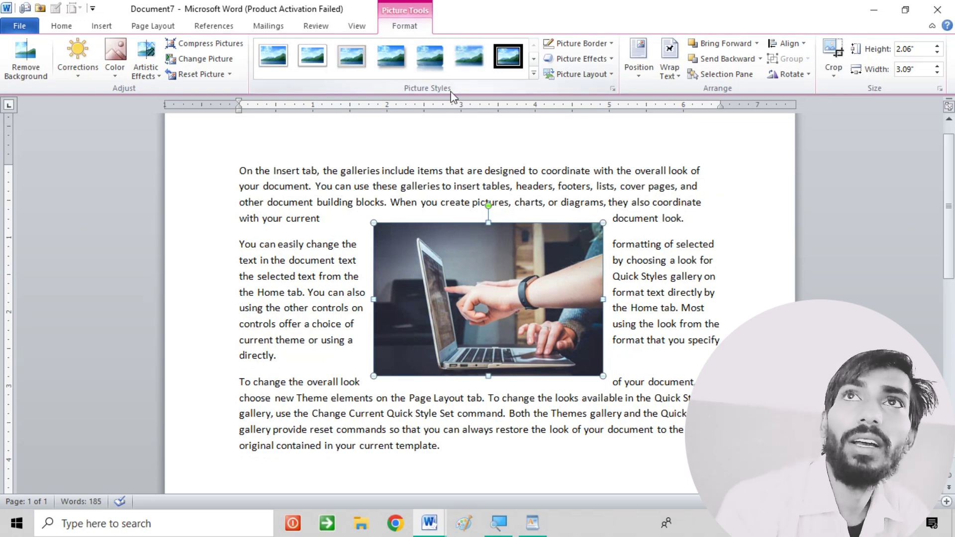
- Apply the Reflected Bevel, White picture style to the laptop photo
{"action": "left_click", "coordinate": [534, 75]}
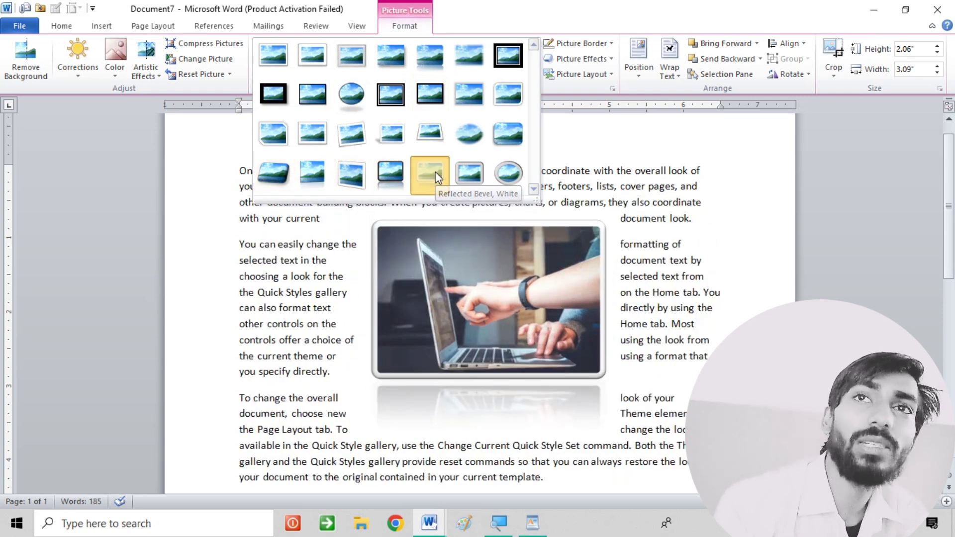
{"action": "left_click", "coordinate": [434, 171]}
{"action": "left_click", "coordinate": [554, 202]}
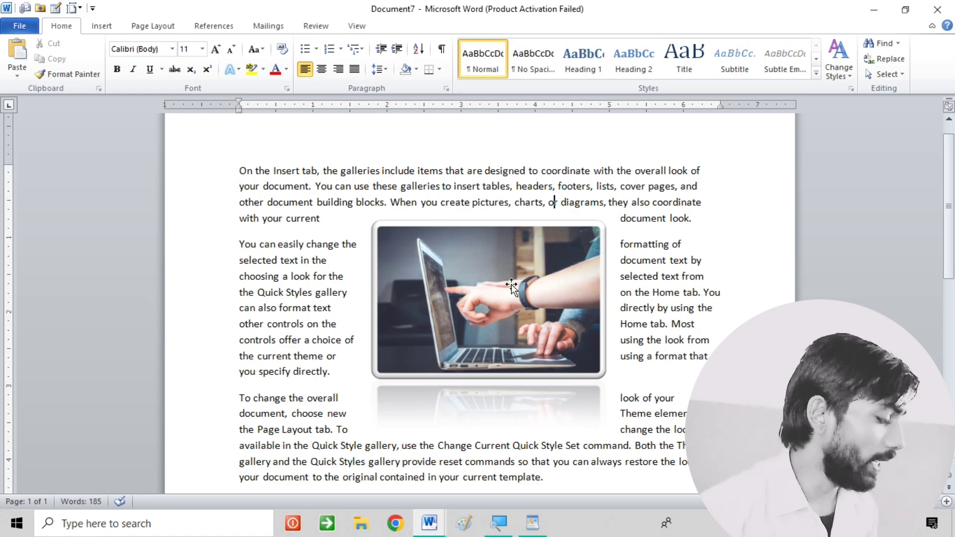
- Justify all of the document's text
{"action": "key", "text": "ctrl+a"}
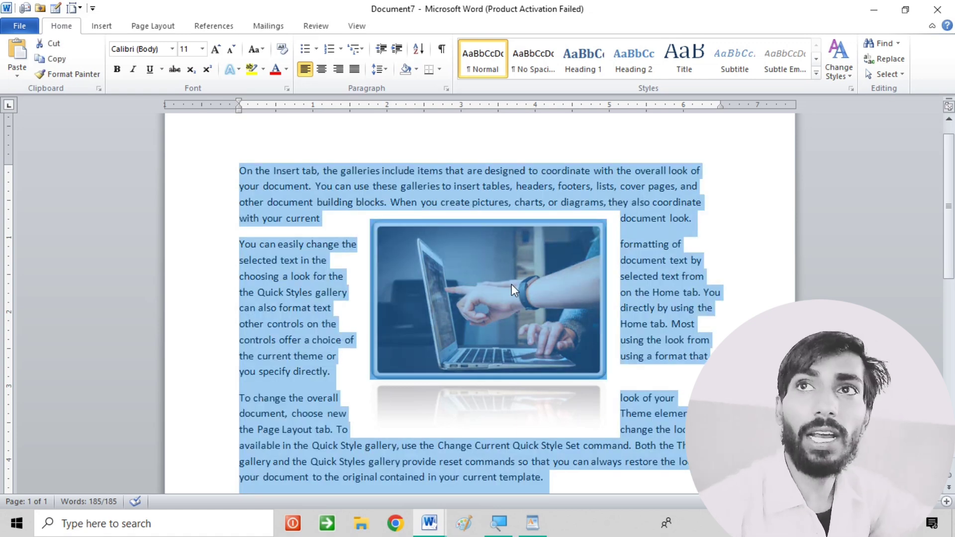
{"action": "key", "text": "ctrl+j"}
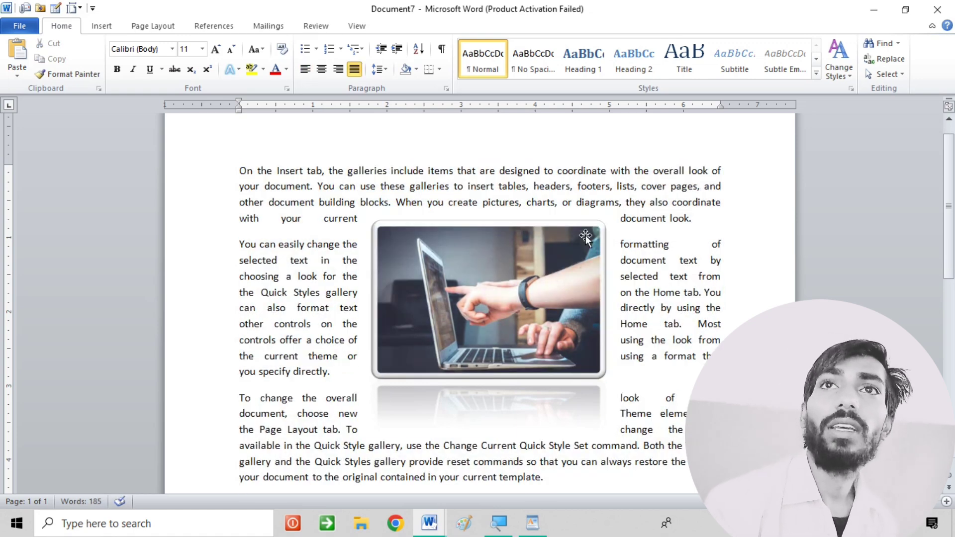
{"action": "left_click", "coordinate": [442, 279]}
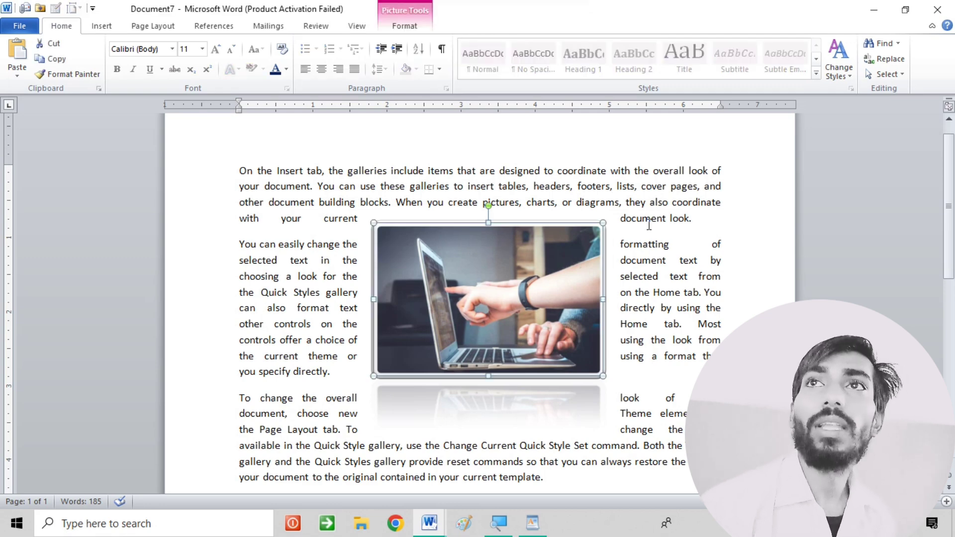
{"action": "left_click", "coordinate": [699, 202]}
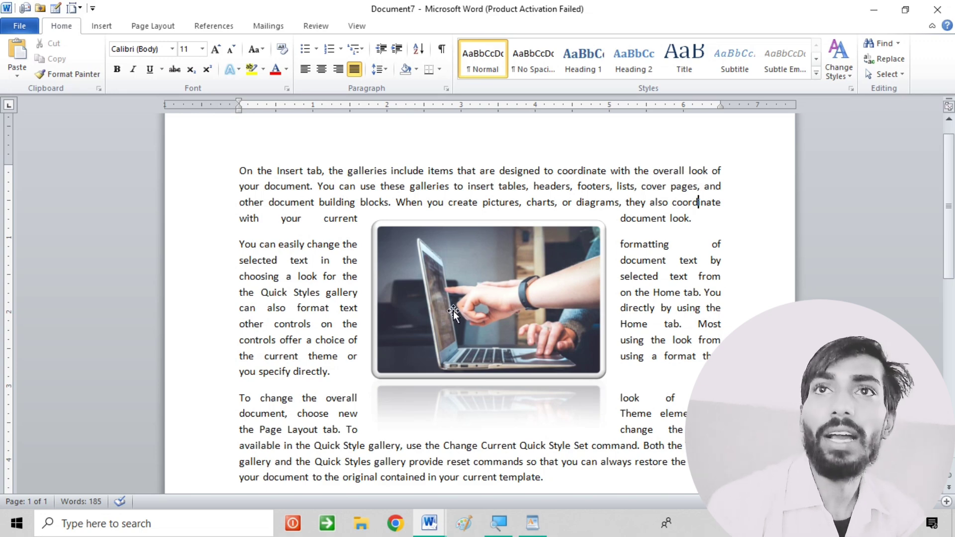
{"action": "scroll", "coordinate": [480, 278], "scroll_direction": "down", "scroll_amount": 4}
- Add more =RAND() sample paragraphs at the end and a blank line after the first new one
{"action": "left_click", "coordinate": [544, 288]}
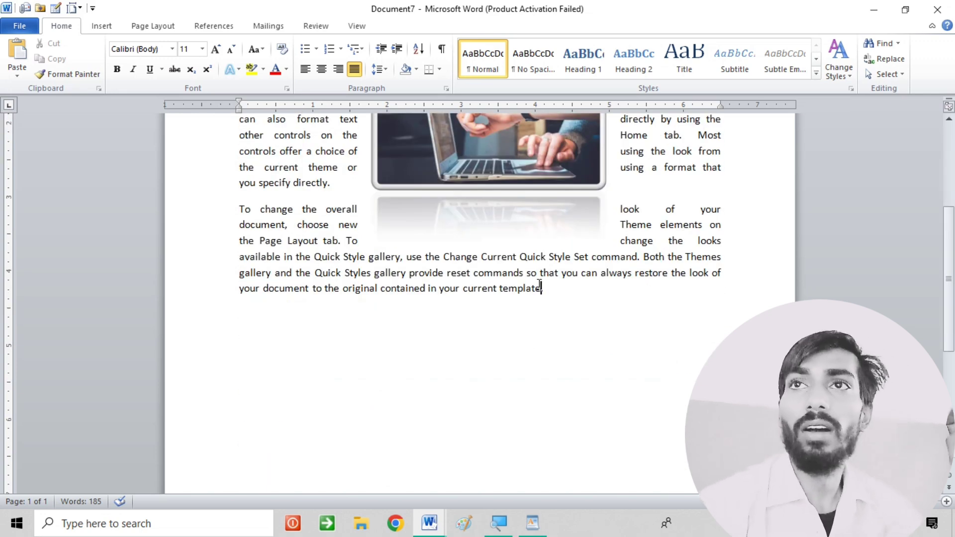
{"action": "key", "text": "Return"}
{"action": "key", "text": "Return"}
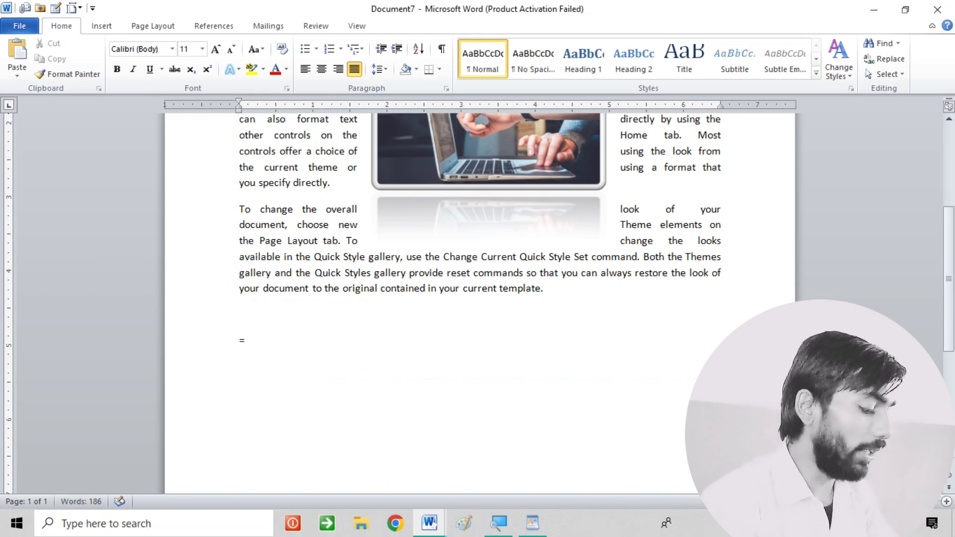
{"action": "type", "text": "=RAND()"}
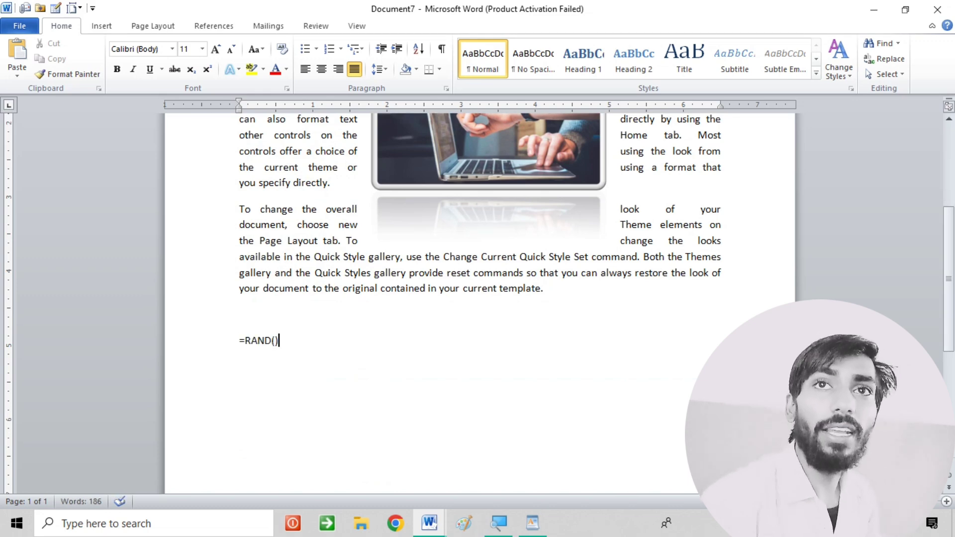
{"action": "key", "text": "Return"}
{"action": "left_click", "coordinate": [465, 308]}
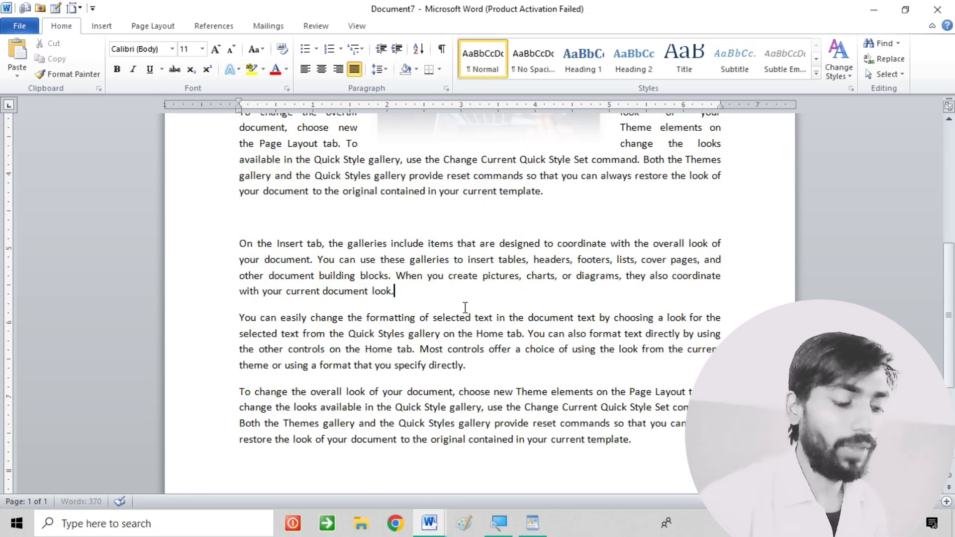
{"action": "key", "text": "Return"}
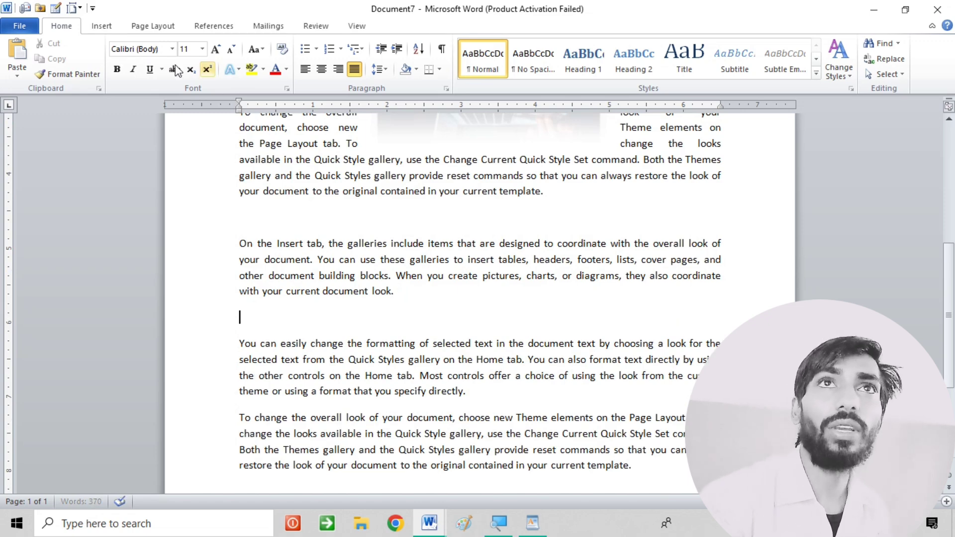
- Insert the daffodil clip art found by searching clip art for FLOWER
{"action": "left_click", "coordinate": [113, 28]}
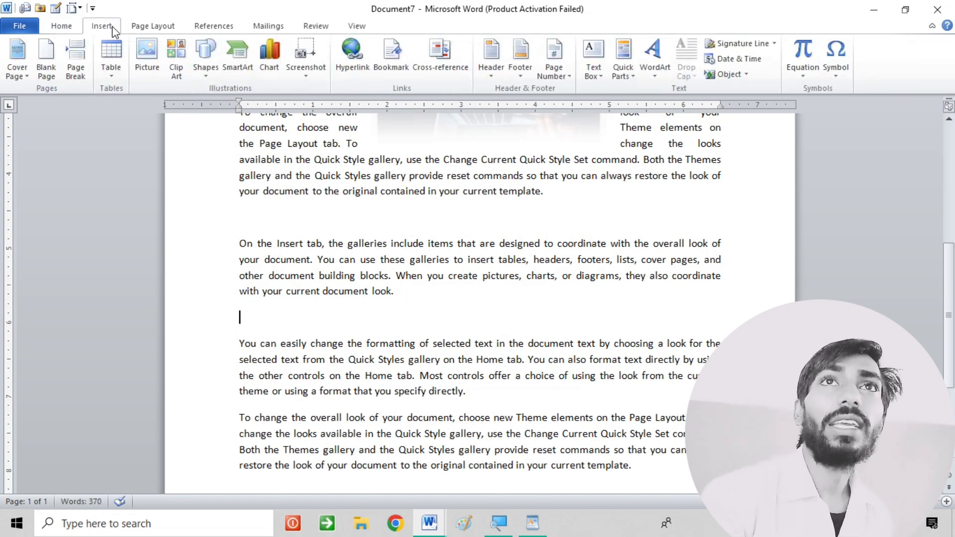
{"action": "left_click", "coordinate": [172, 49]}
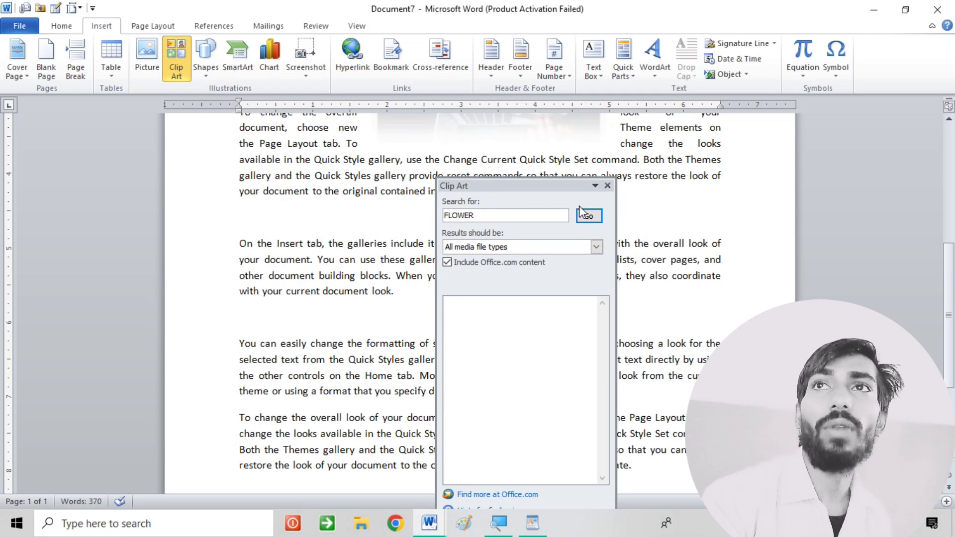
{"action": "left_click", "coordinate": [589, 216]}
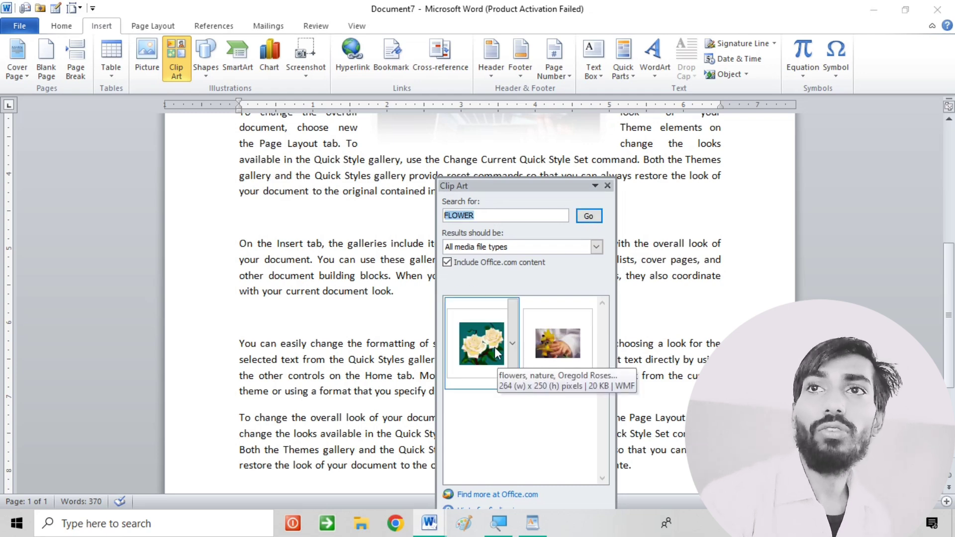
{"action": "left_click", "coordinate": [554, 346]}
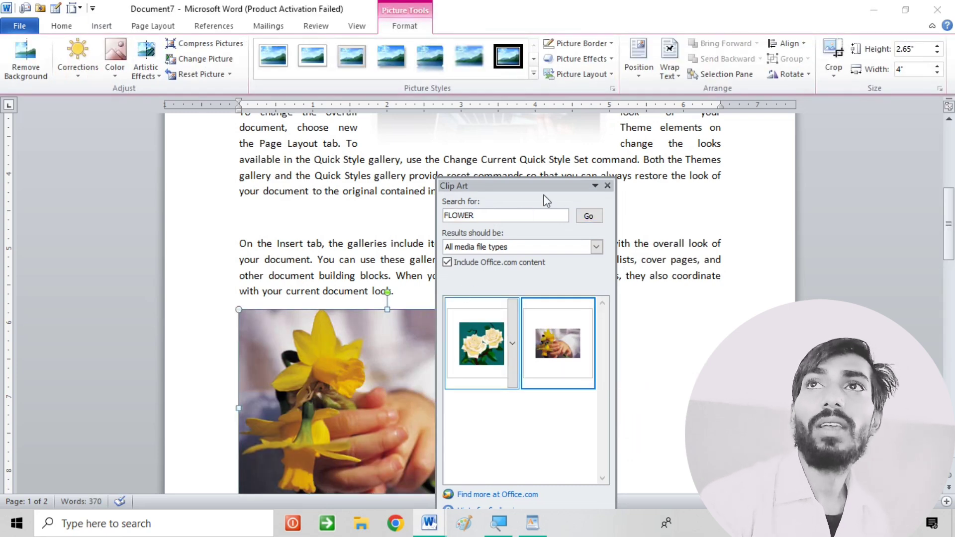
{"action": "left_click_drag", "start_coordinate": [583, 185], "coordinate": [697, 148]}
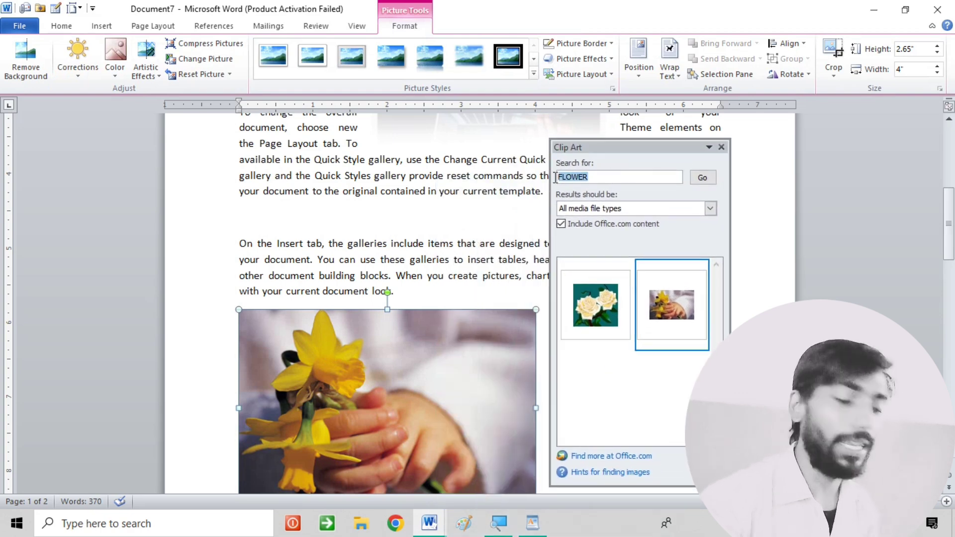
- Search clip art for CAR, insert the orange race car, and close the Clip Art pane
{"action": "type", "text": "CAR"}
{"action": "key", "text": "Return"}
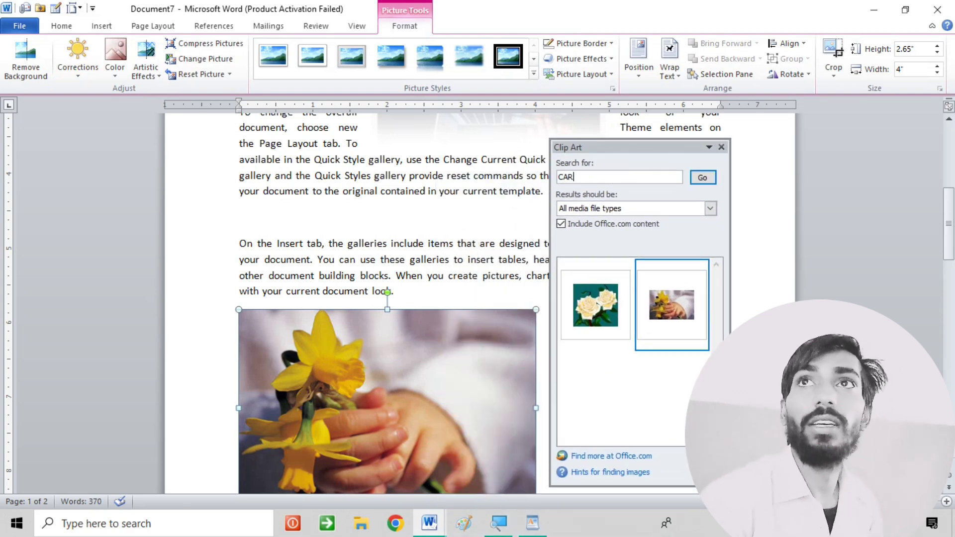
{"action": "left_click", "coordinate": [669, 318]}
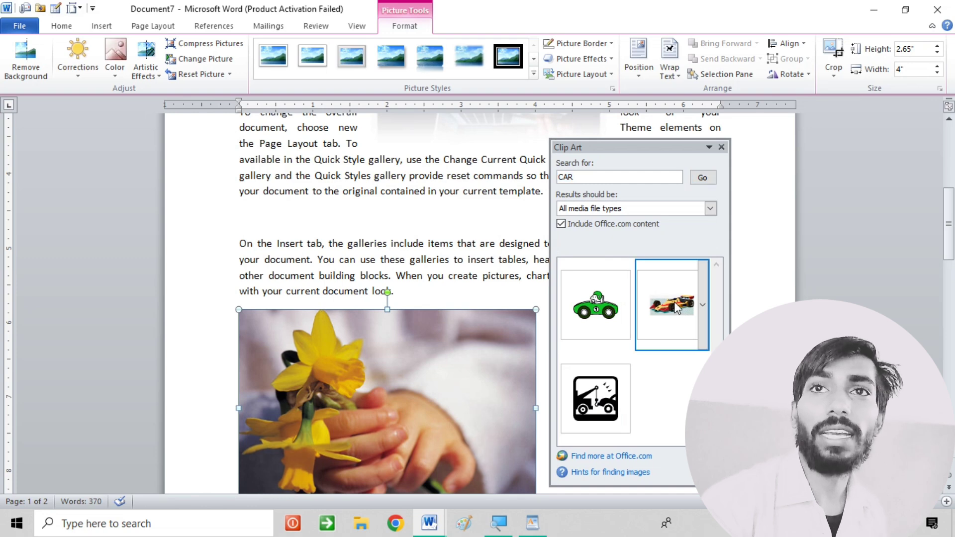
{"action": "left_click", "coordinate": [721, 147]}
{"action": "scroll", "coordinate": [604, 400], "scroll_direction": "down", "scroll_amount": 1}
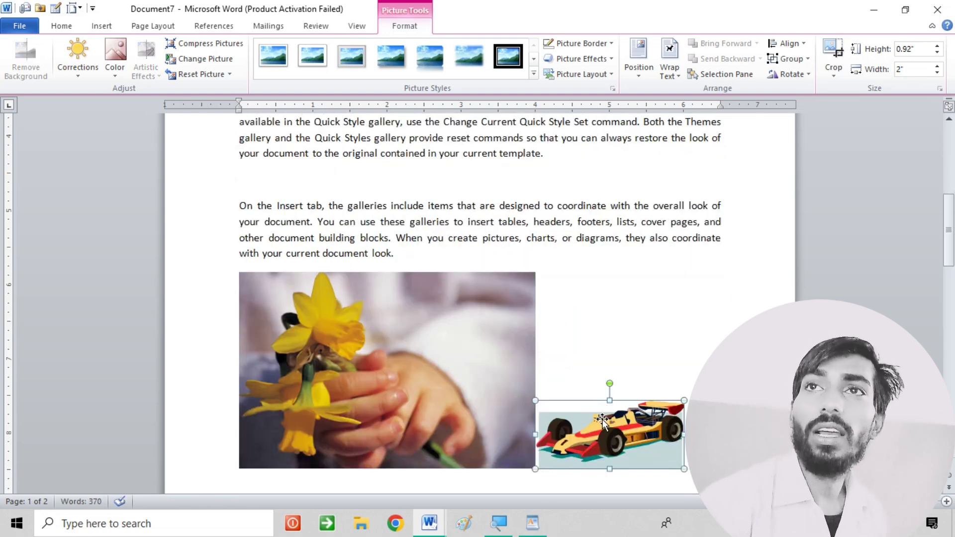
- Move the race car into the paragraph with square text wrapping and the Metal Oval style
{"action": "left_click_drag", "start_coordinate": [601, 420], "coordinate": [520, 184]}
{"action": "left_click_drag", "start_coordinate": [545, 150], "coordinate": [545, 153]}
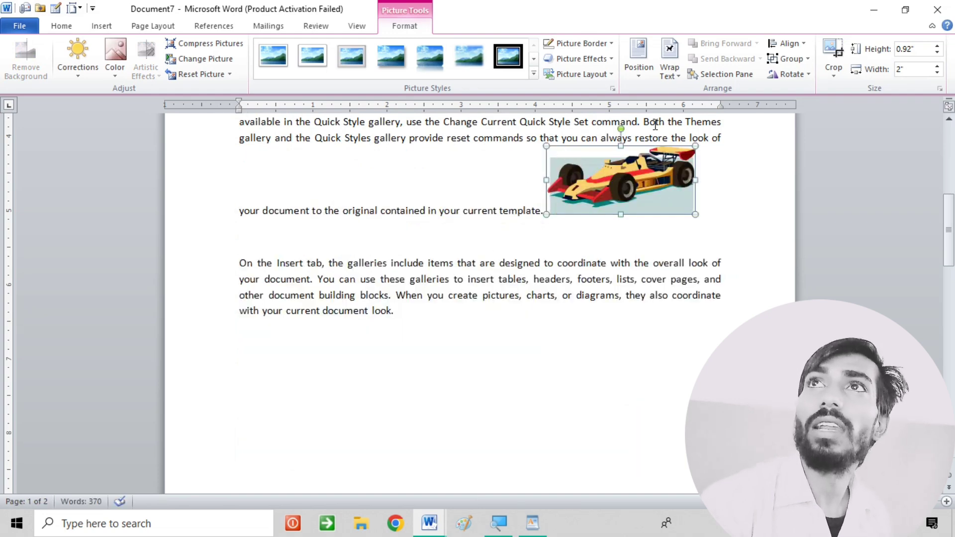
{"action": "left_click", "coordinate": [669, 70]}
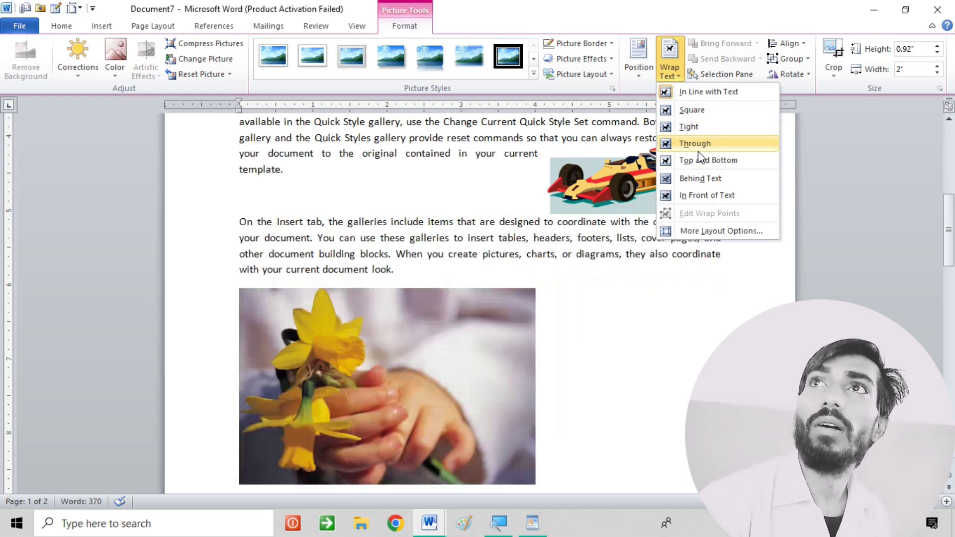
{"action": "left_click", "coordinate": [692, 110]}
{"action": "scroll", "coordinate": [580, 279], "scroll_direction": "up", "scroll_amount": 2}
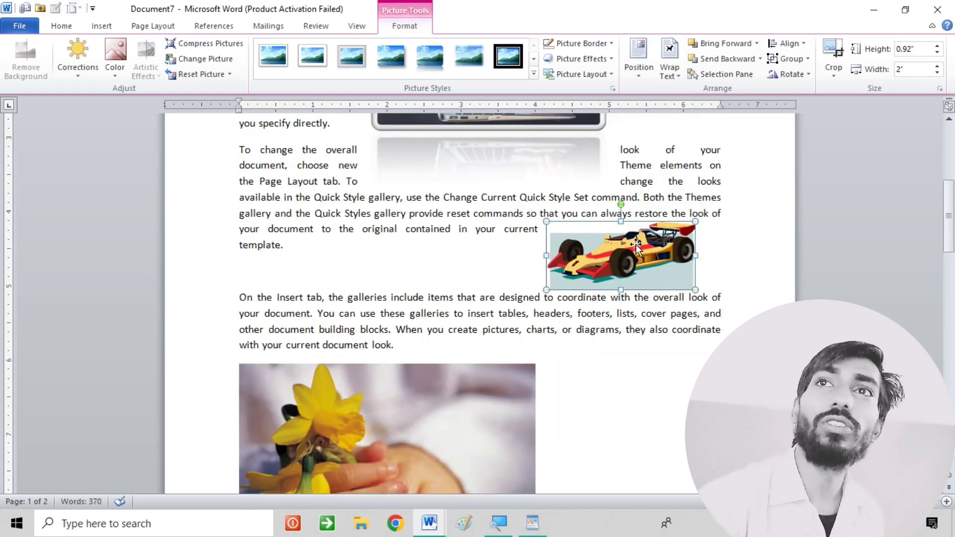
{"action": "mouse_move", "coordinate": [635, 244]}
{"action": "left_mouse_down"}
{"action": "mouse_move", "coordinate": [478, 250]}
{"action": "mouse_move", "coordinate": [514, 247]}
{"action": "left_mouse_up"}
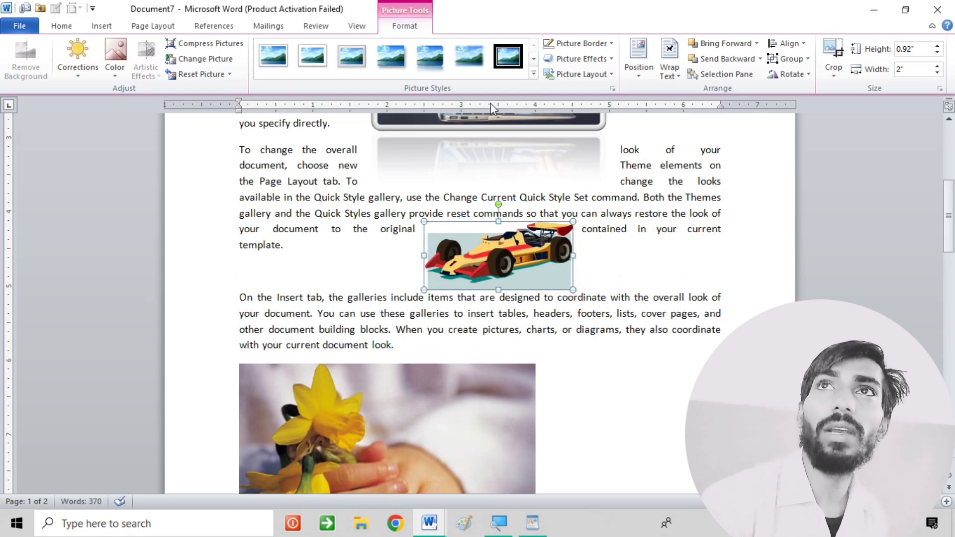
{"action": "left_click", "coordinate": [534, 73]}
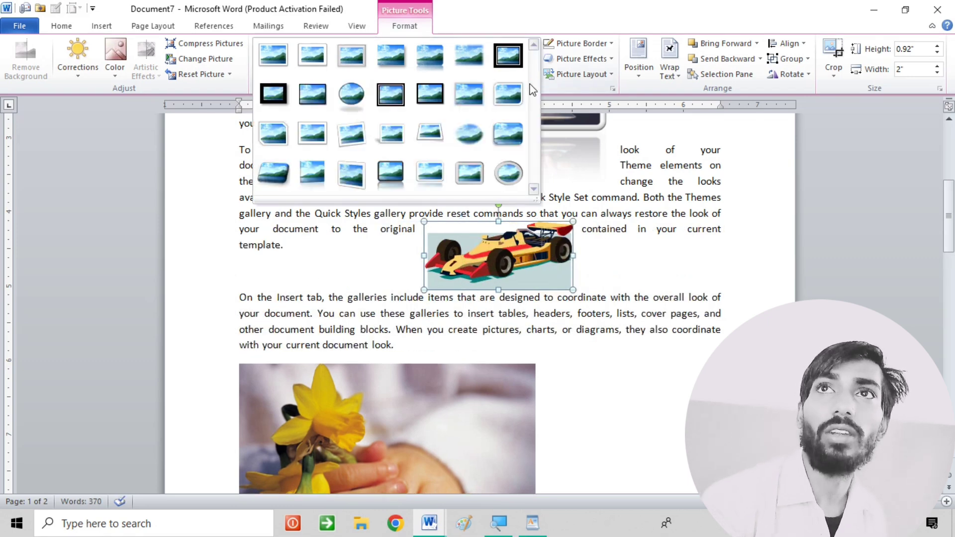
{"action": "left_click", "coordinate": [510, 170]}
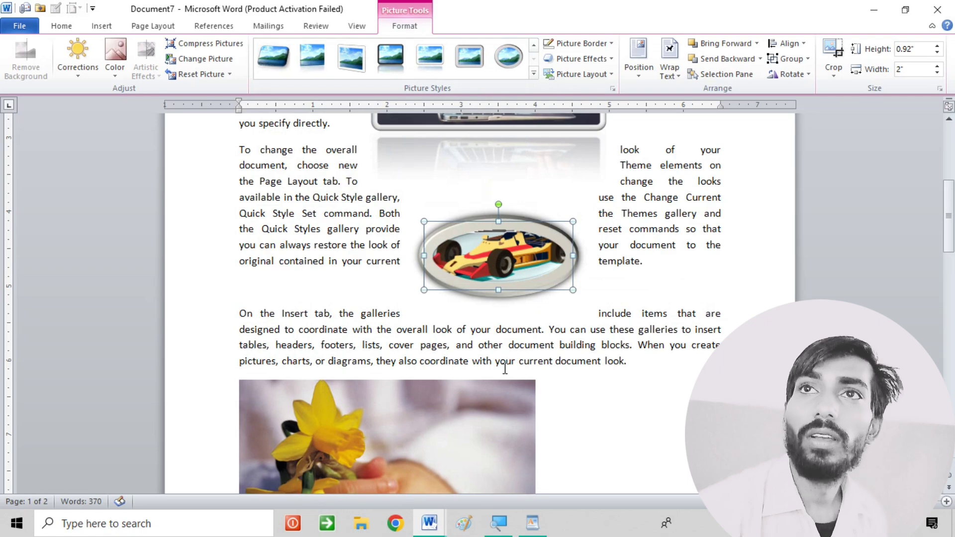
{"action": "scroll", "coordinate": [505, 368], "scroll_direction": "up", "scroll_amount": 1}
{"action": "scroll", "coordinate": [497, 348], "scroll_direction": "up", "scroll_amount": 2}
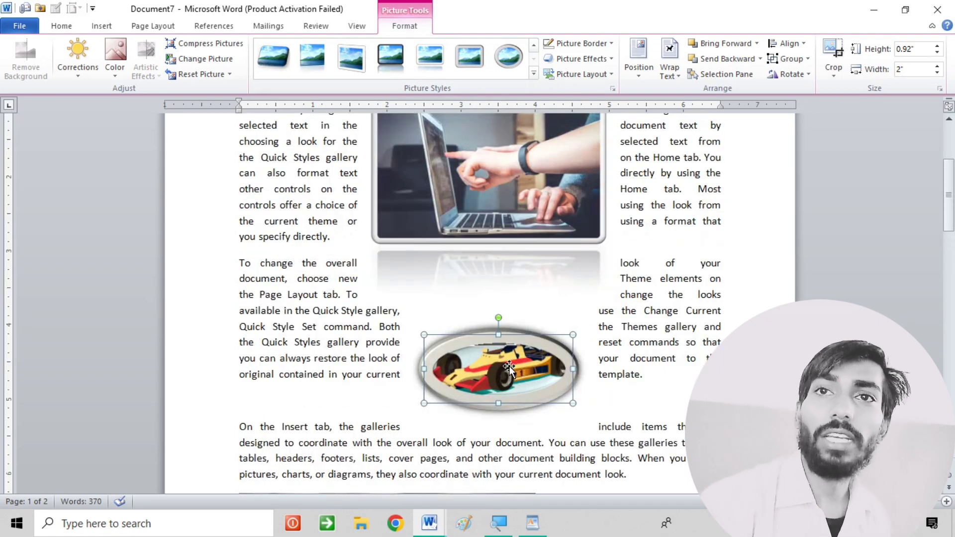
{"action": "scroll", "coordinate": [497, 388], "scroll_direction": "down", "scroll_amount": 3}
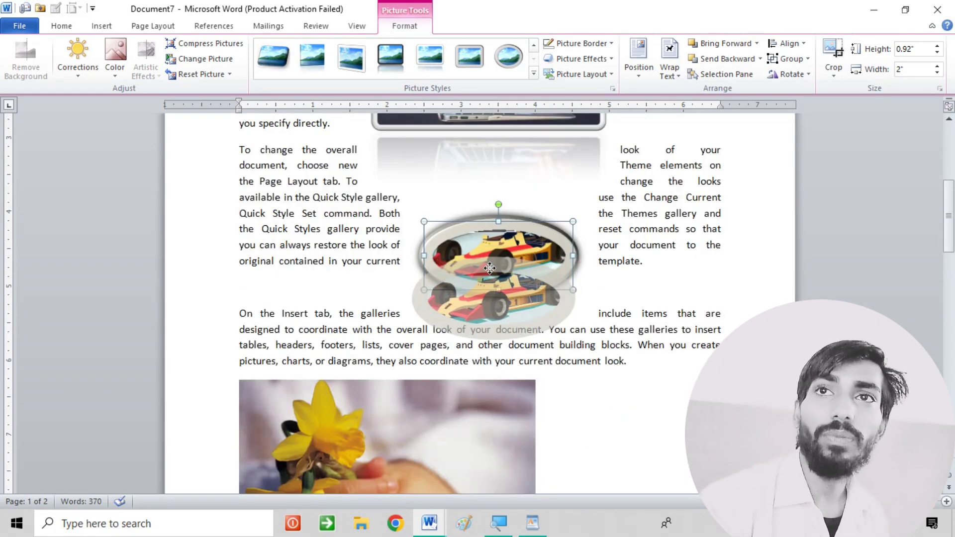
{"action": "left_click_drag", "start_coordinate": [494, 226], "coordinate": [489, 284]}
{"action": "scroll", "coordinate": [463, 326], "scroll_direction": "down", "scroll_amount": 4}
{"action": "scroll", "coordinate": [463, 326], "scroll_direction": "down", "scroll_amount": 8}
- Give the daffodil square text wrapping, shrink it to 1.33" × 2", and move it lower on page 1
{"action": "left_click", "coordinate": [453, 359]}
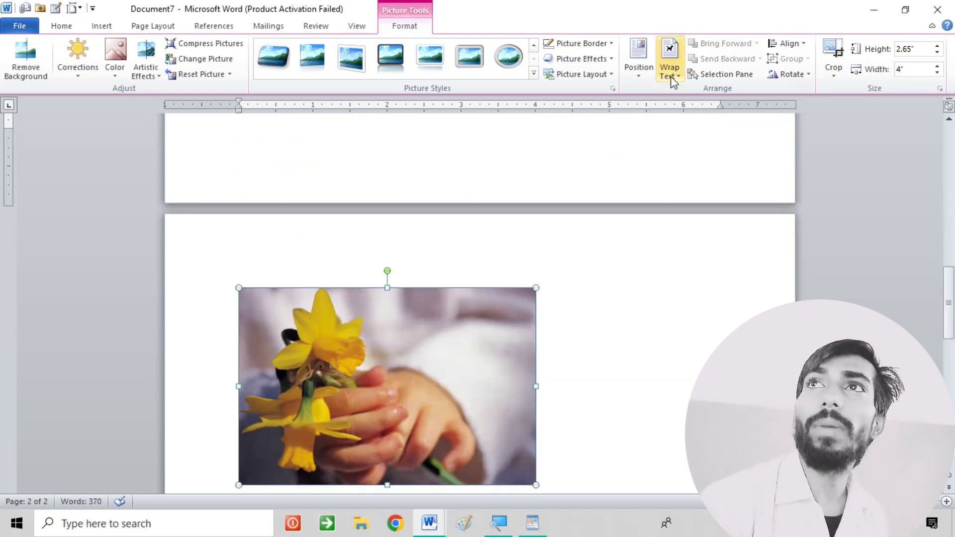
{"action": "left_click", "coordinate": [669, 57]}
{"action": "left_click", "coordinate": [682, 109]}
{"action": "scroll", "coordinate": [561, 201], "scroll_direction": "up", "scroll_amount": 5}
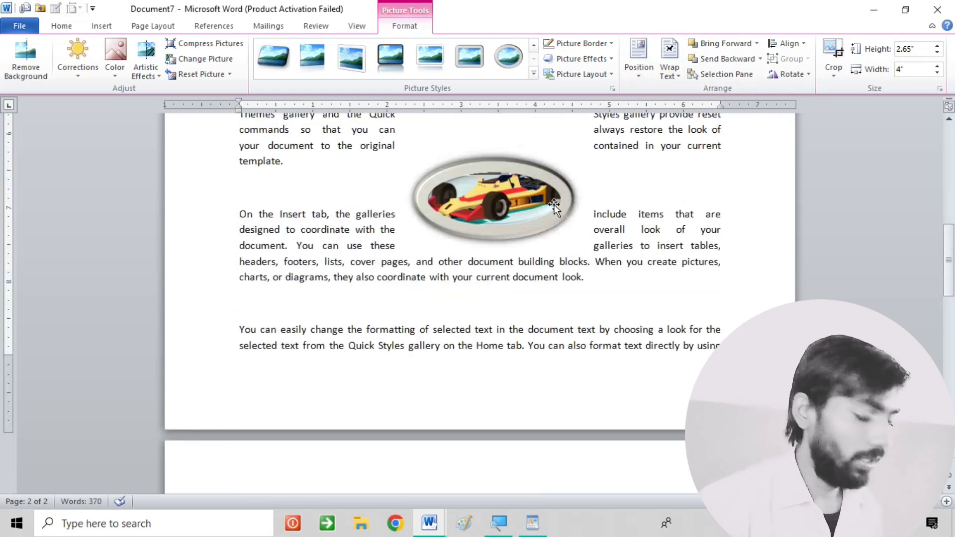
{"action": "scroll", "coordinate": [557, 205], "scroll_direction": "down", "scroll_amount": 1}
{"action": "scroll", "coordinate": [555, 205], "scroll_direction": "down", "scroll_amount": 5, "text": "ctrl"}
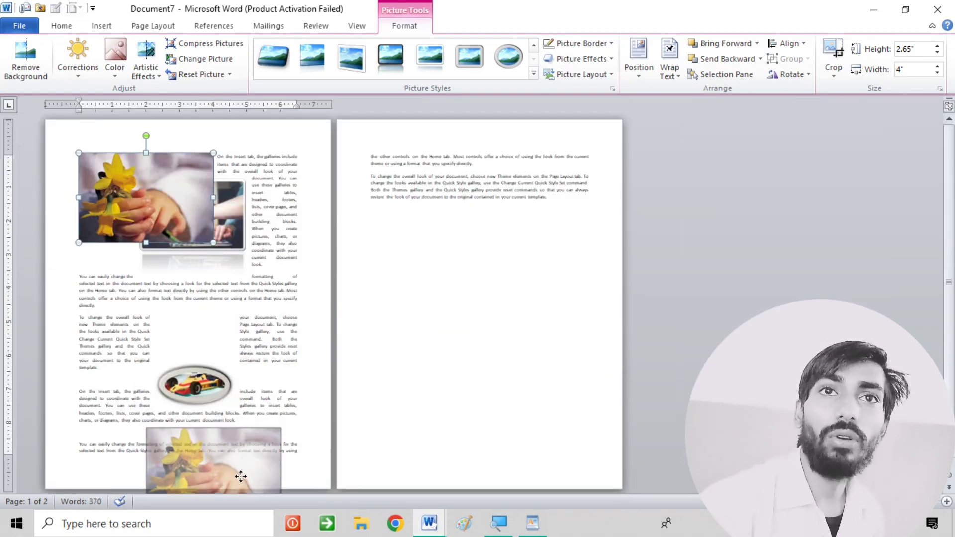
{"action": "left_click_drag", "start_coordinate": [174, 204], "coordinate": [246, 455]}
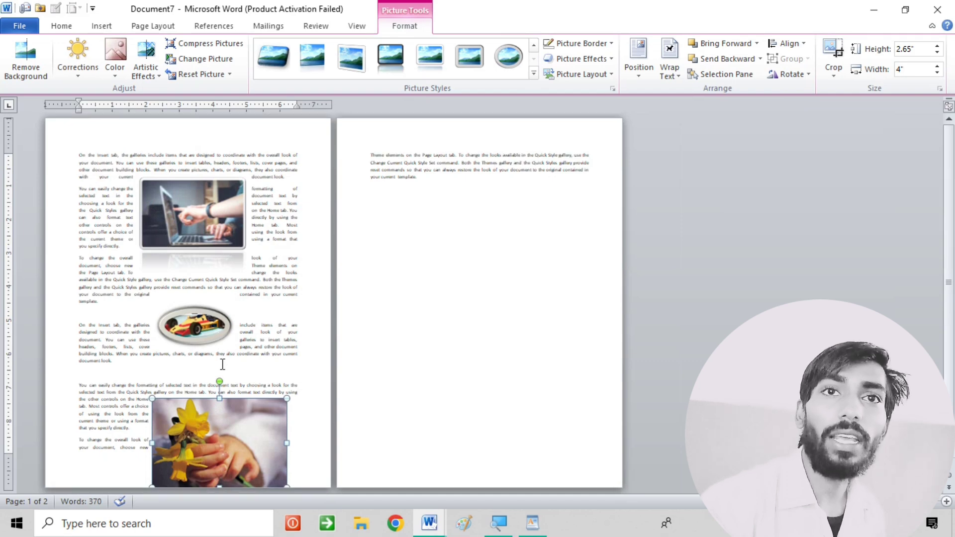
{"action": "mouse_move", "coordinate": [211, 411]}
{"action": "left_mouse_down"}
{"action": "mouse_move", "coordinate": [259, 385]}
{"action": "mouse_move", "coordinate": [219, 428]}
{"action": "mouse_move", "coordinate": [194, 405]}
{"action": "left_mouse_up"}
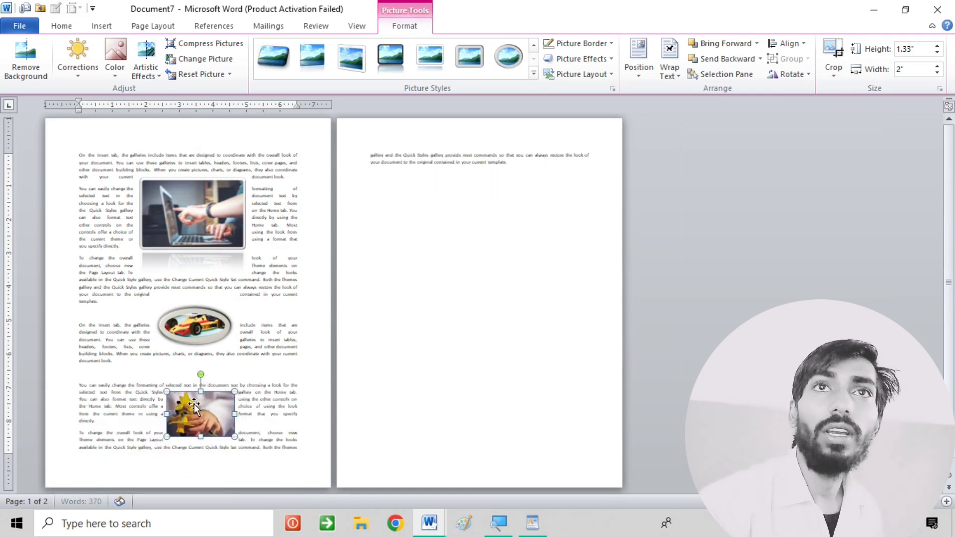
- Draw a large 5.19" × 6.67" heart shape on page 2 below the opening lines
{"action": "left_click", "coordinate": [495, 208]}
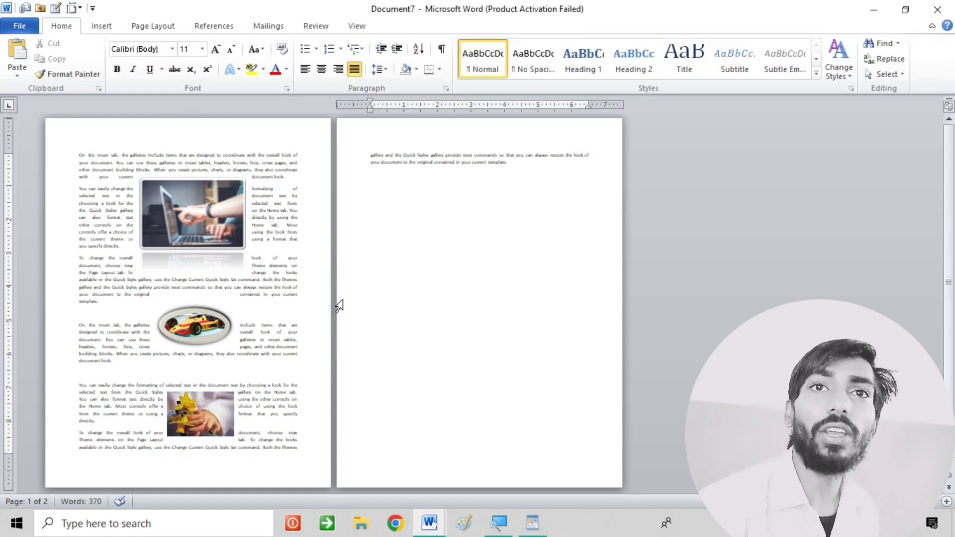
{"action": "left_click", "coordinate": [192, 312]}
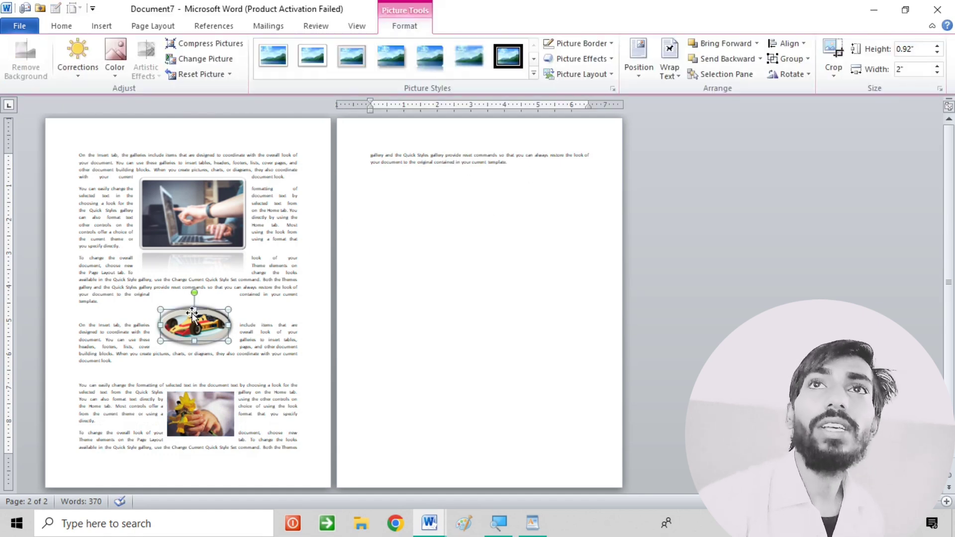
{"action": "left_click", "coordinate": [397, 144]}
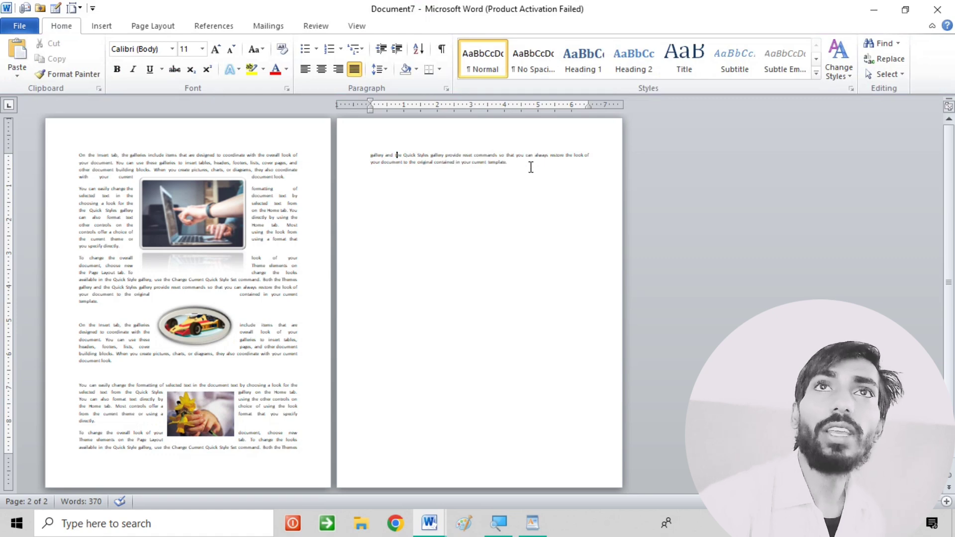
{"action": "left_click", "coordinate": [101, 26]}
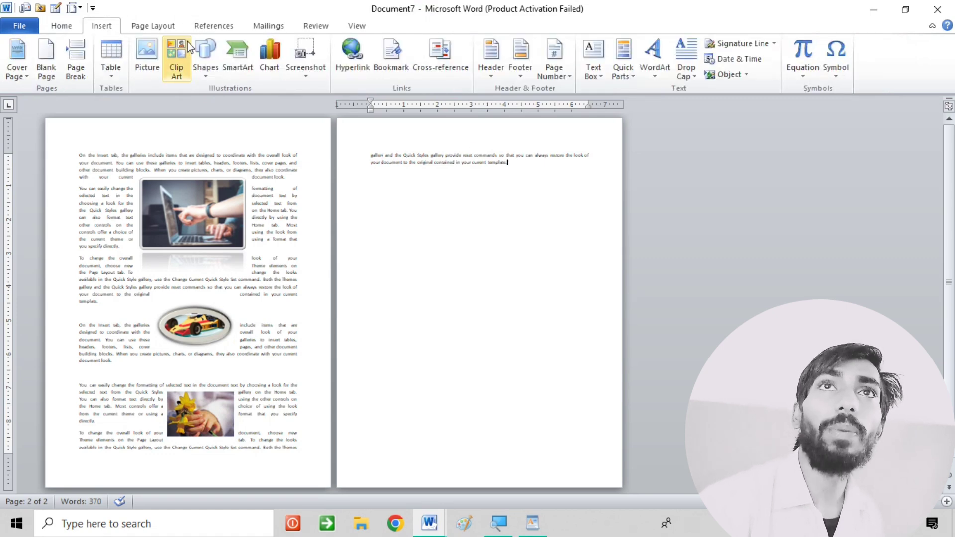
{"action": "left_click", "coordinate": [204, 55]}
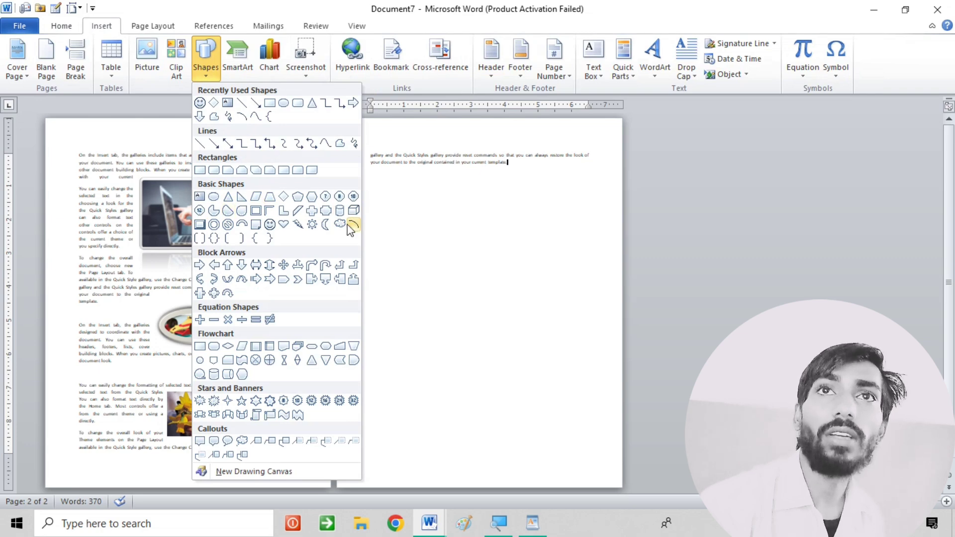
{"action": "left_click", "coordinate": [284, 224]}
{"action": "left_click_drag", "start_coordinate": [375, 189], "coordinate": [600, 364]}
{"action": "left_click_drag", "start_coordinate": [496, 273], "coordinate": [479, 282]}
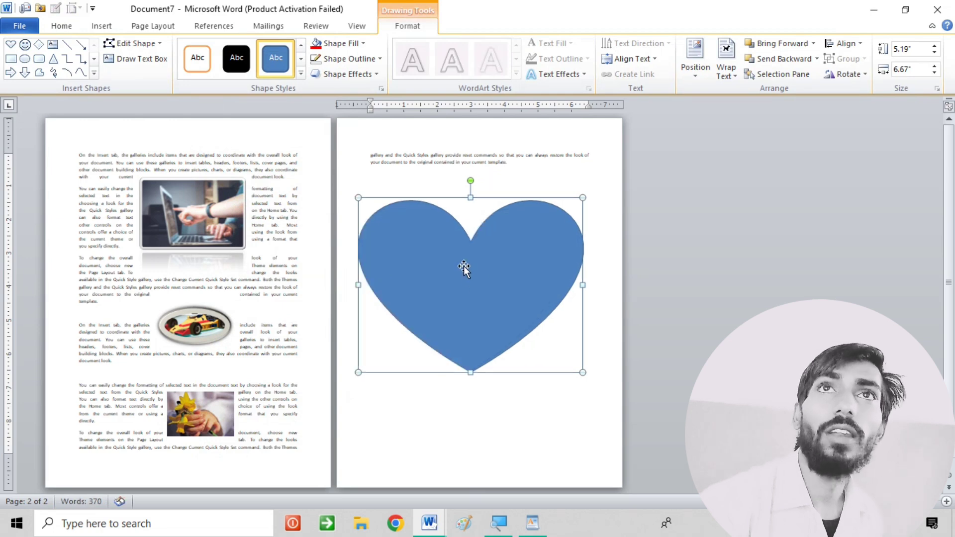
- Fill the heart shape with black
{"action": "left_click", "coordinate": [339, 48]}
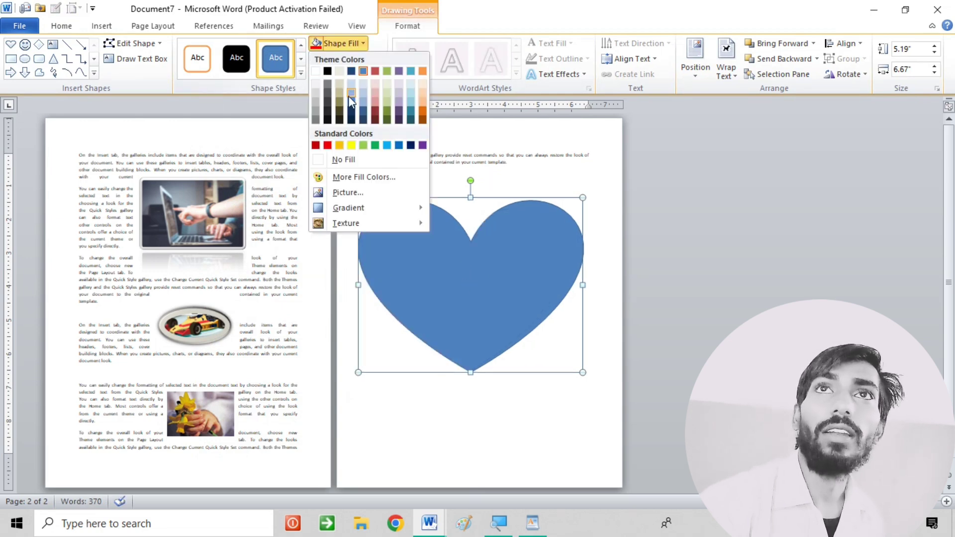
{"action": "left_click", "coordinate": [327, 71]}
{"action": "left_click", "coordinate": [540, 170]}
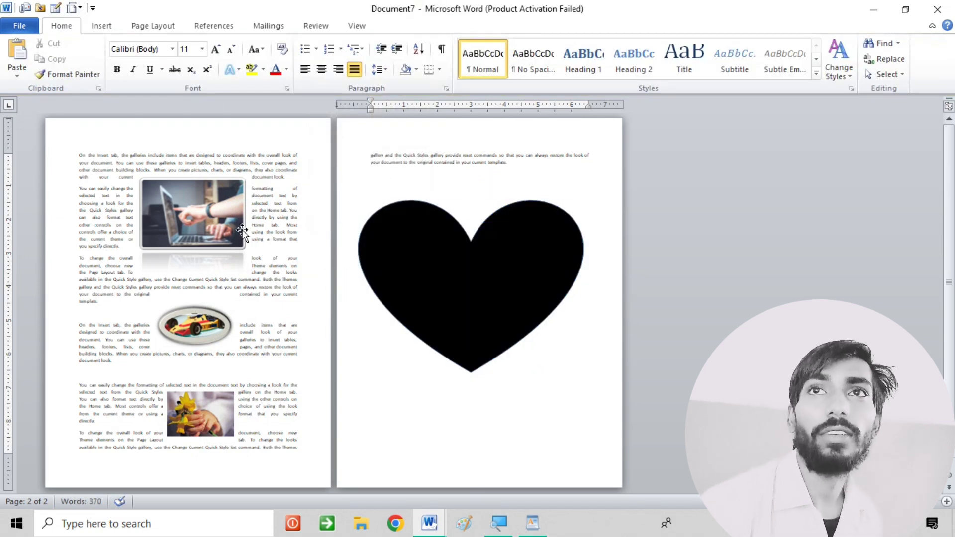
{"action": "double_click", "coordinate": [437, 235]}
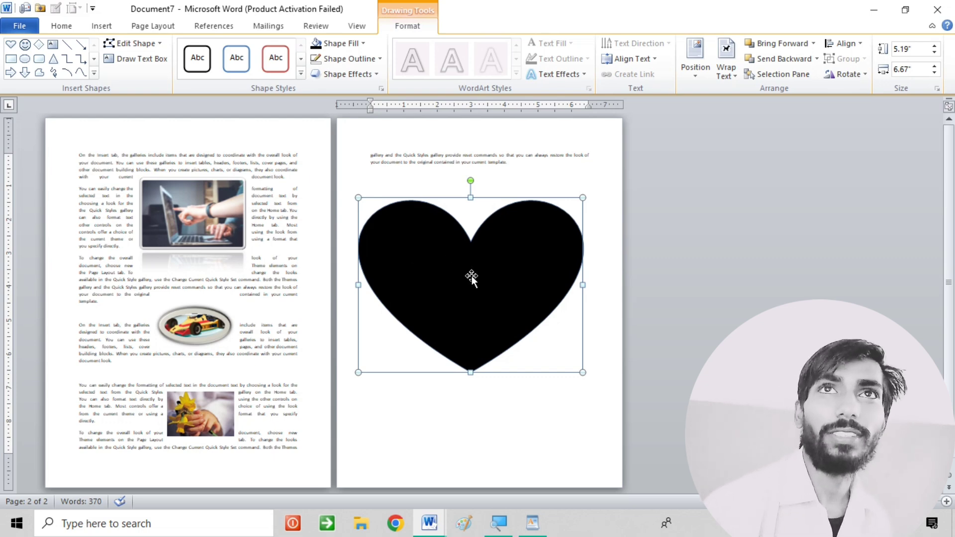
{"action": "left_click", "coordinate": [212, 306]}
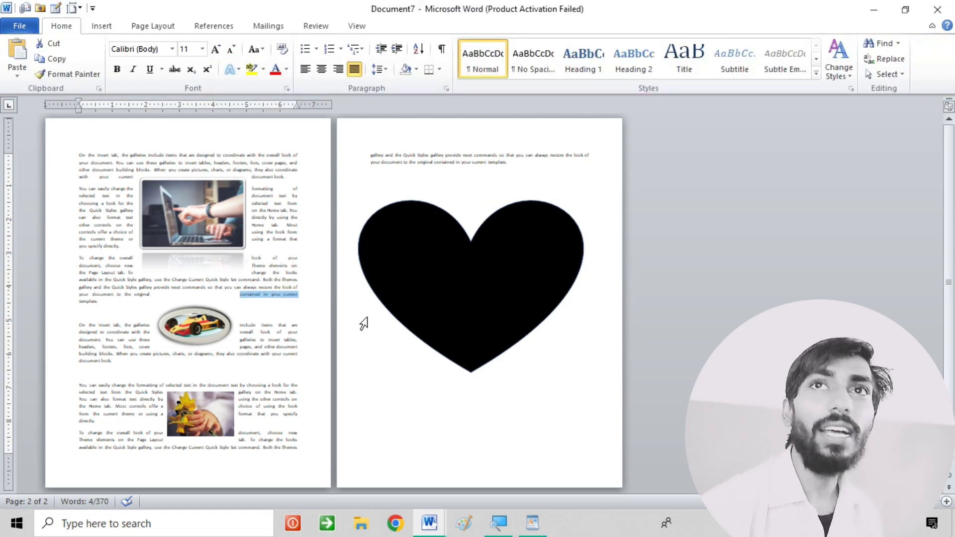
{"action": "left_click", "coordinate": [411, 254]}
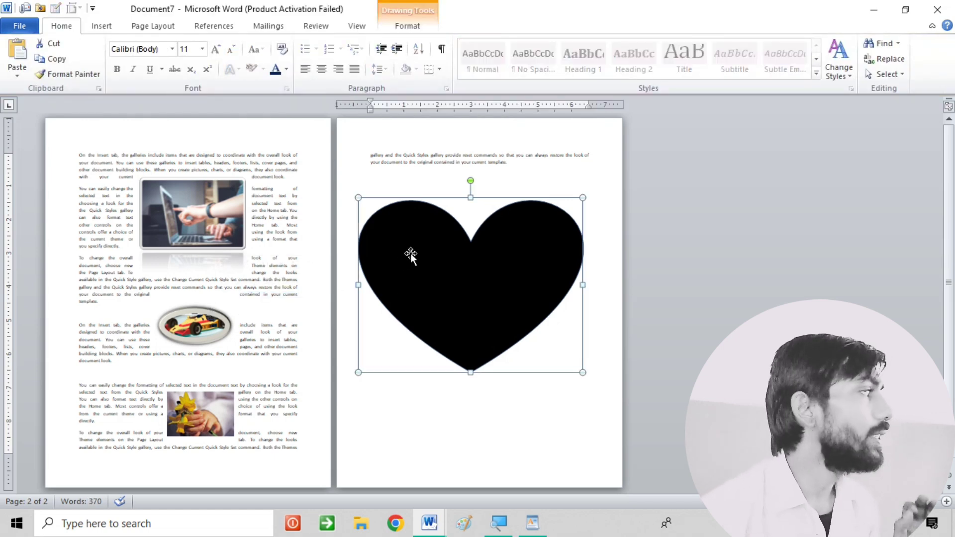
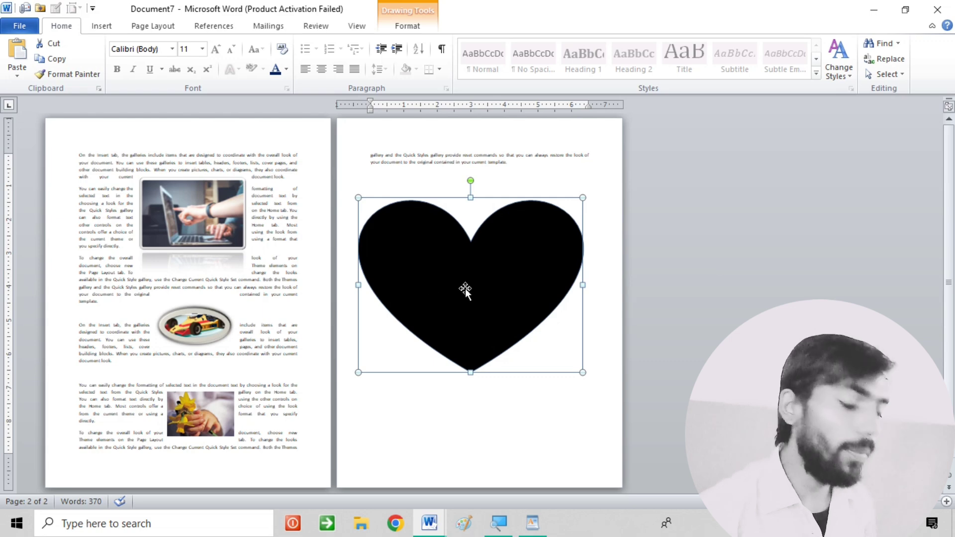
- Create a new blank document, zoom in, and bring up the Insert Shapes gallery
{"action": "key", "text": "ctrl+n"}
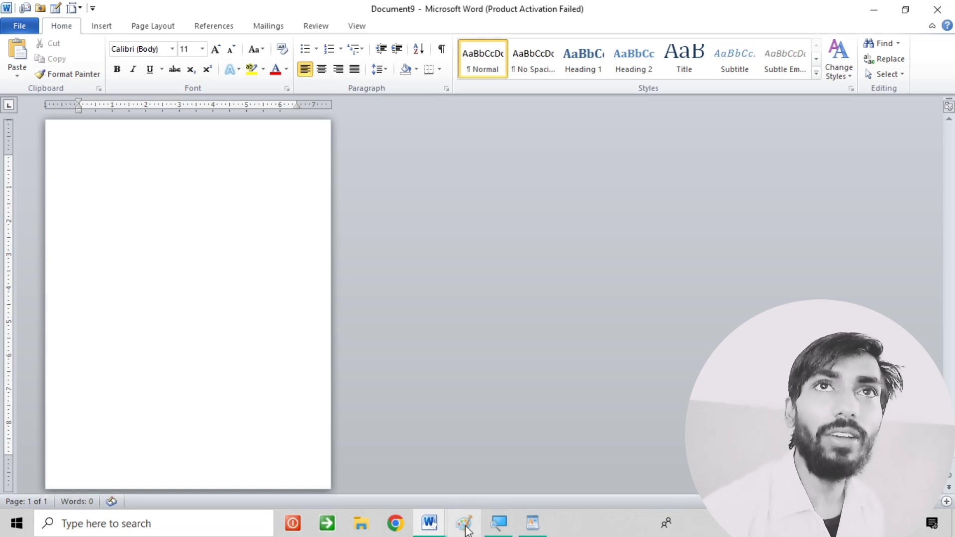
{"action": "scroll", "coordinate": [262, 304], "scroll_direction": "up", "scroll_amount": 1, "text": "ctrl"}
{"action": "scroll", "coordinate": [262, 305], "scroll_direction": "up", "scroll_amount": 4, "text": "ctrl"}
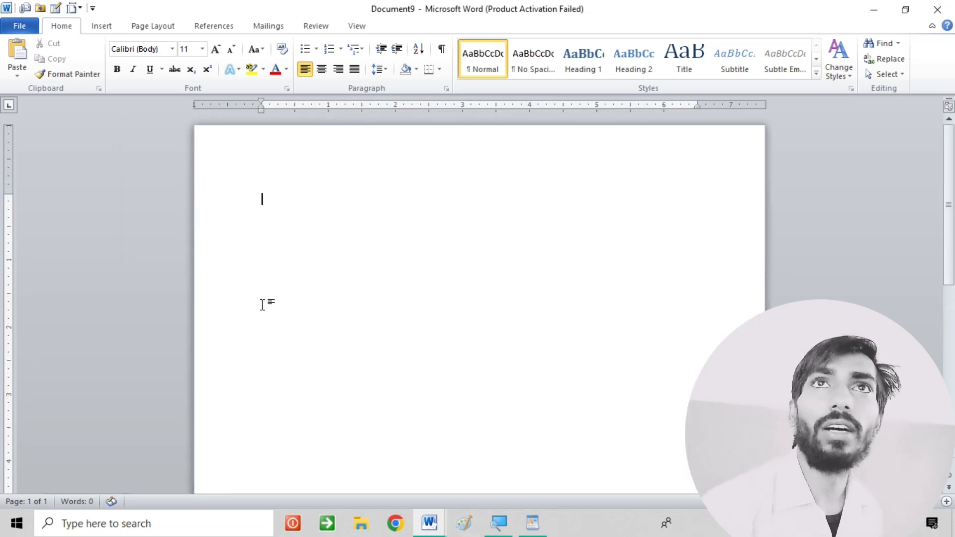
{"action": "left_click", "coordinate": [102, 26]}
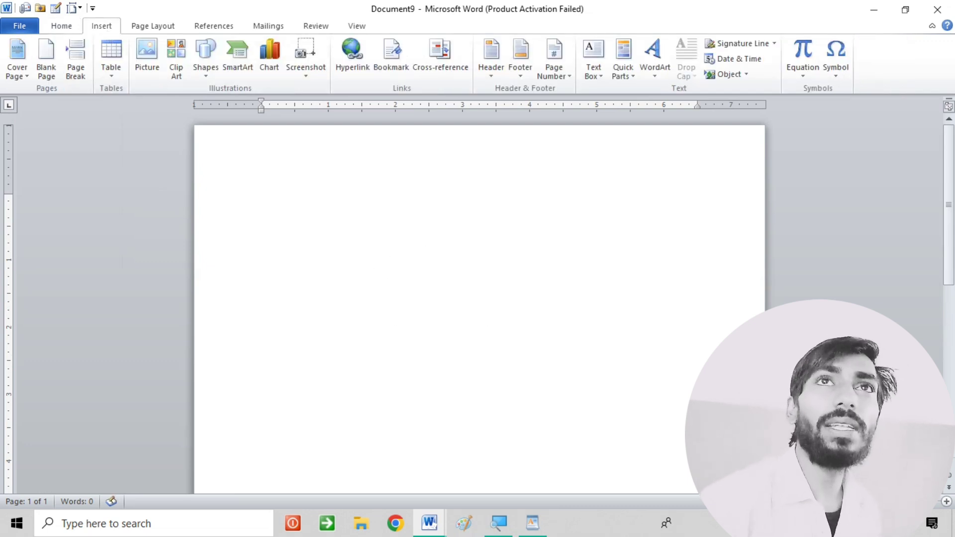
{"action": "left_click", "coordinate": [205, 65]}
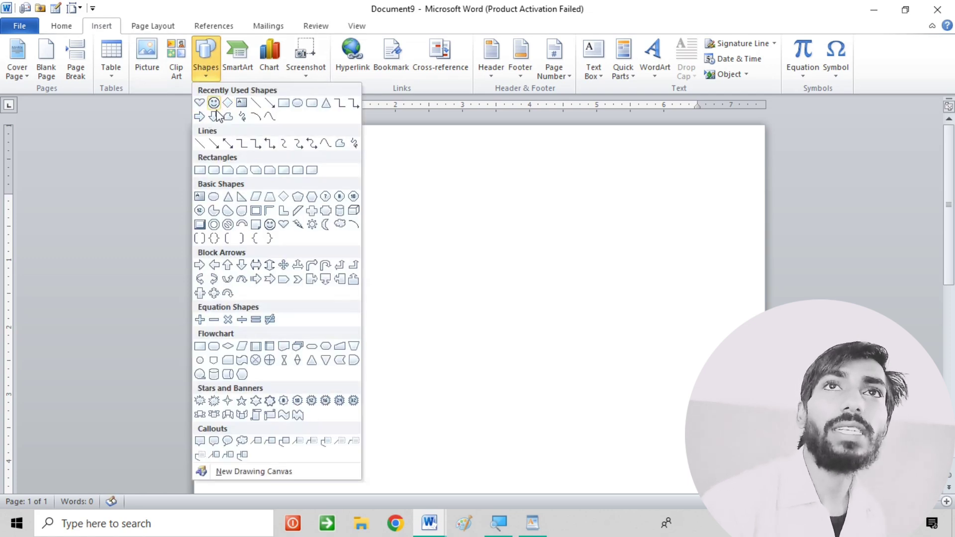
- Draw a narrow text box at the page's top-left and fill it with =RAND() sample paragraphs
{"action": "left_click", "coordinate": [241, 104]}
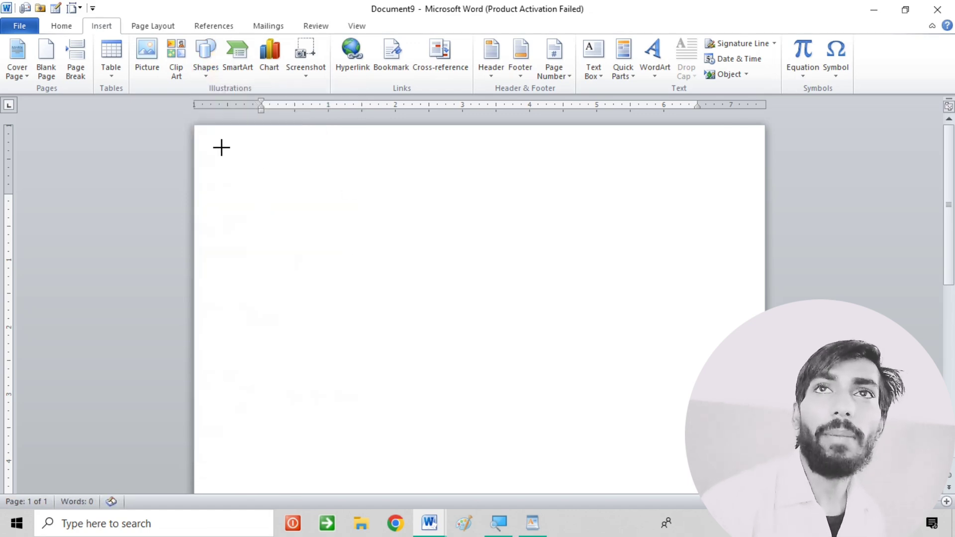
{"action": "left_click_drag", "start_coordinate": [221, 147], "coordinate": [455, 318]}
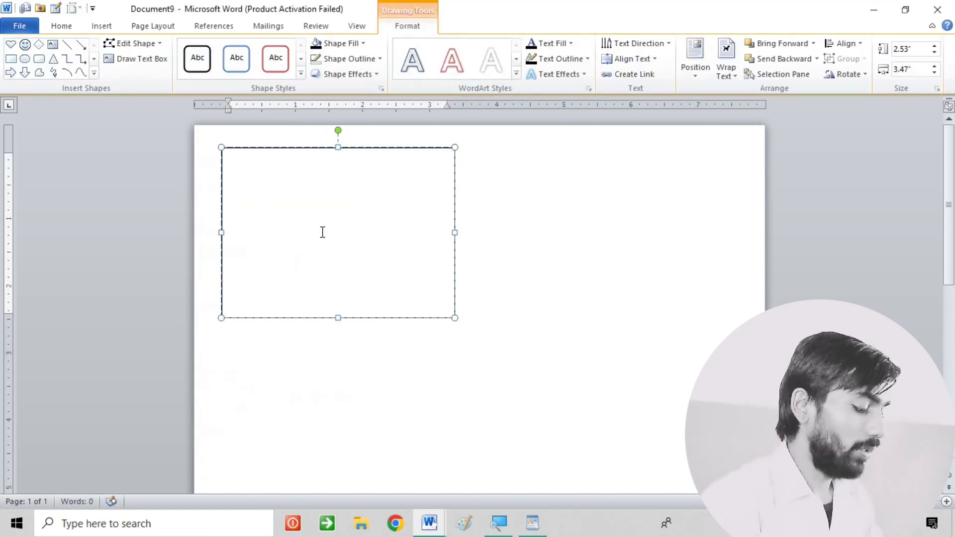
{"action": "type", "text": "=RAND(0"}
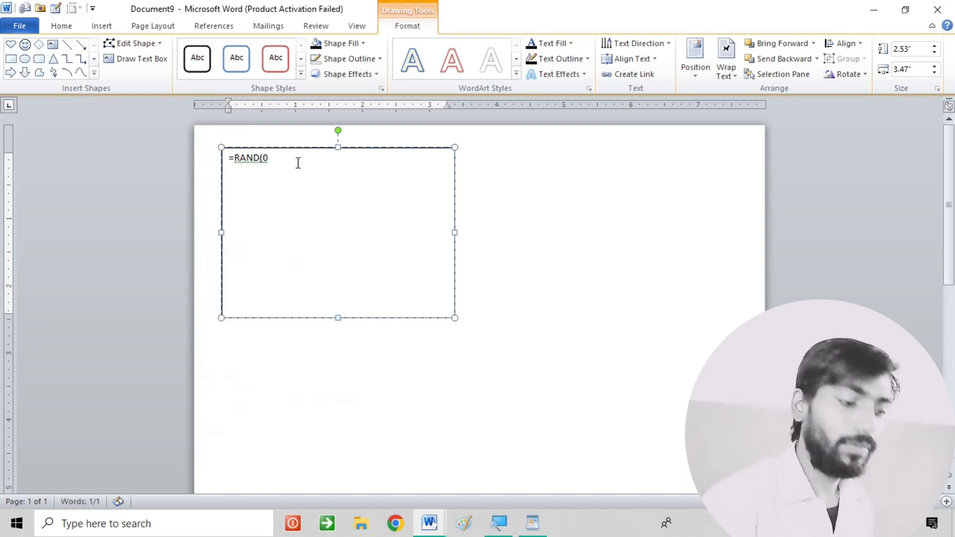
{"action": "key", "text": "Return"}
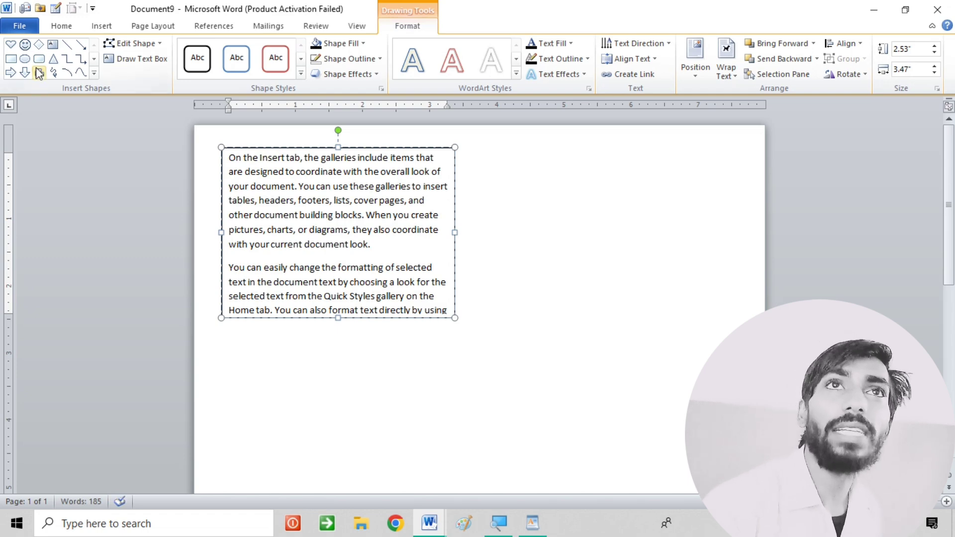
- Draw a wide text box to its right and fill it with =RAND() sample text too
{"action": "left_click", "coordinate": [52, 44]}
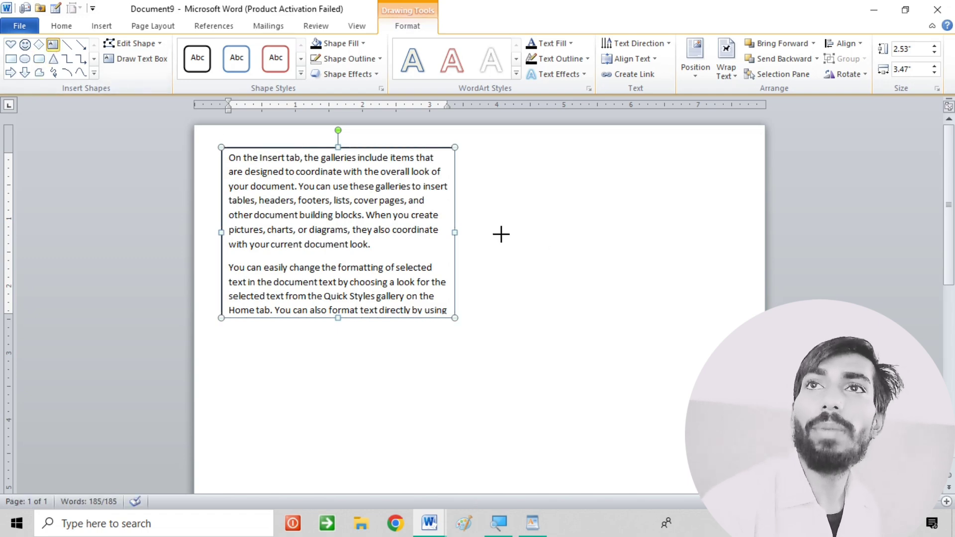
{"action": "left_click_drag", "start_coordinate": [501, 232], "coordinate": [915, 322]}
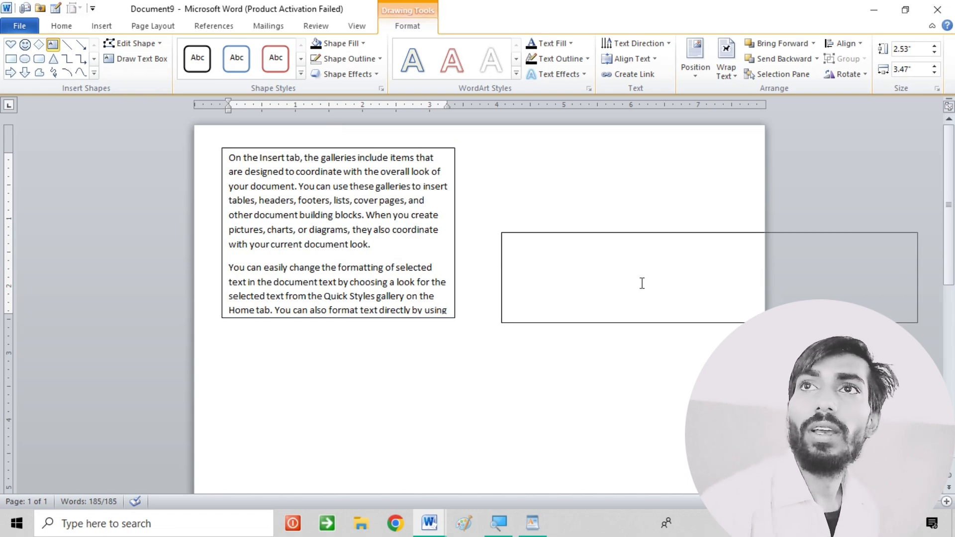
{"action": "type", "text": "=RAND("}
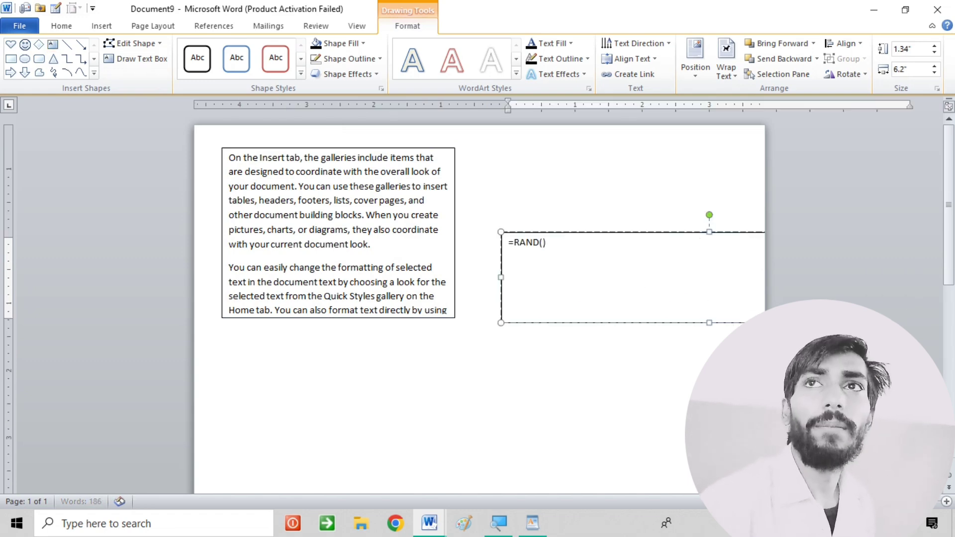
{"action": "key", "text": "Return"}
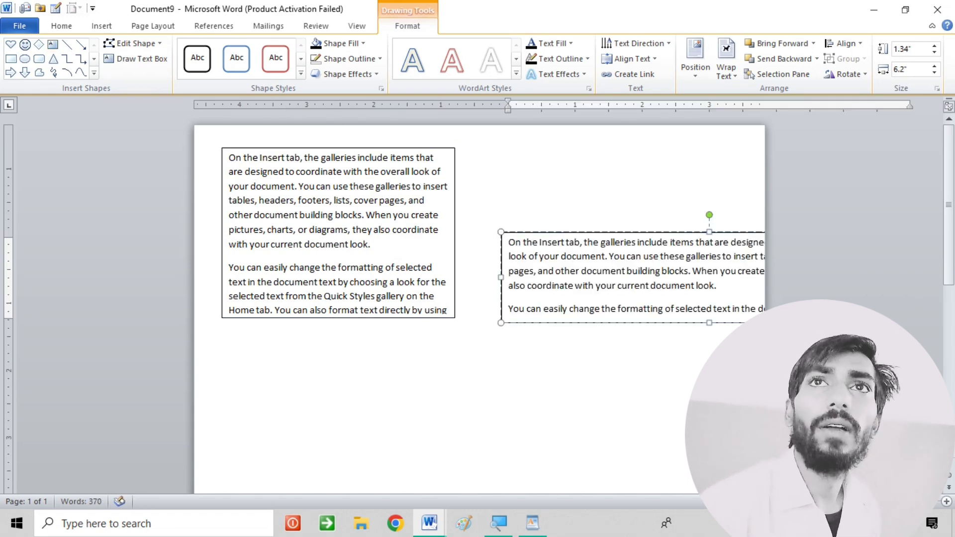
{"action": "left_click", "coordinate": [411, 259]}
{"action": "left_click", "coordinate": [632, 232]}
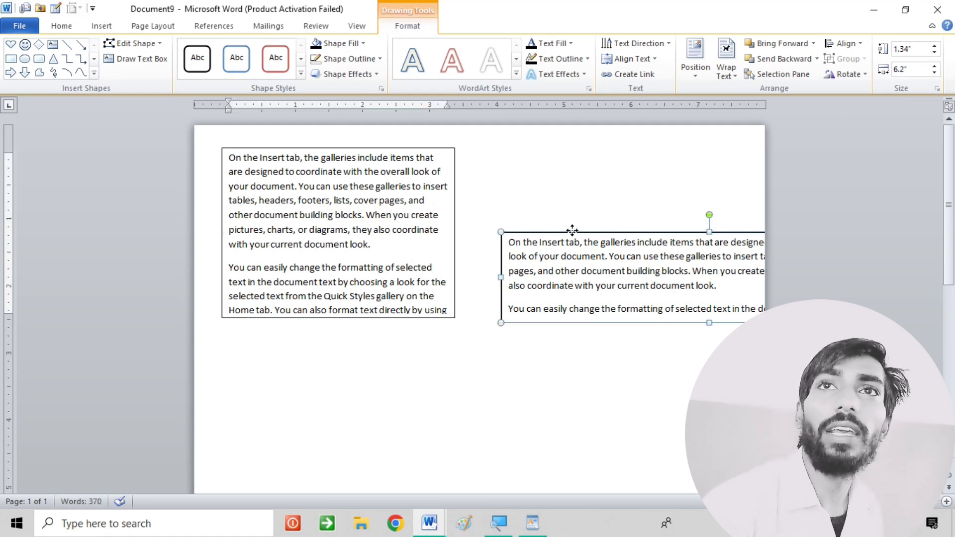
- Drag the wide text box up-left over the narrow box, then return to Document9
{"action": "left_click_drag", "start_coordinate": [572, 230], "coordinate": [413, 193]}
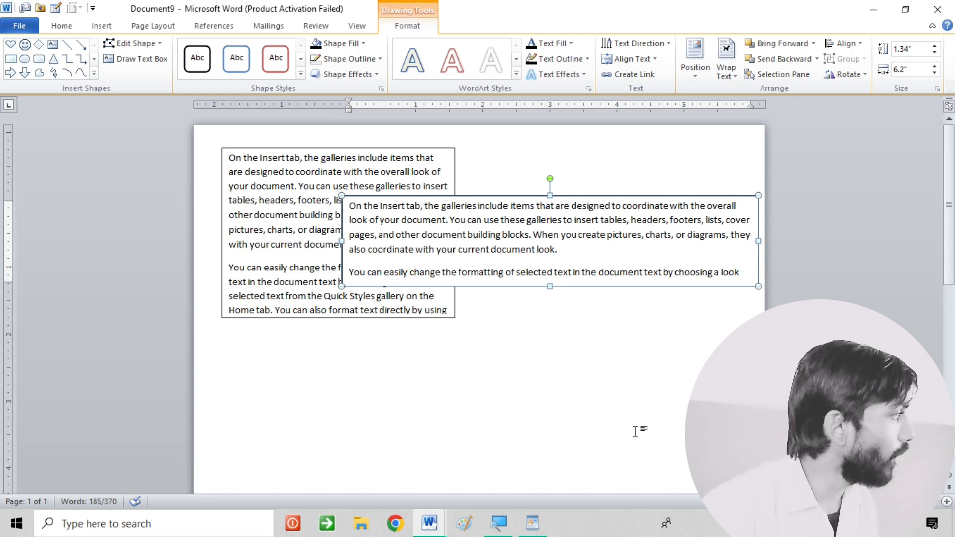
{"action": "left_click", "coordinate": [480, 188]}
{"action": "left_click", "coordinate": [490, 205]}
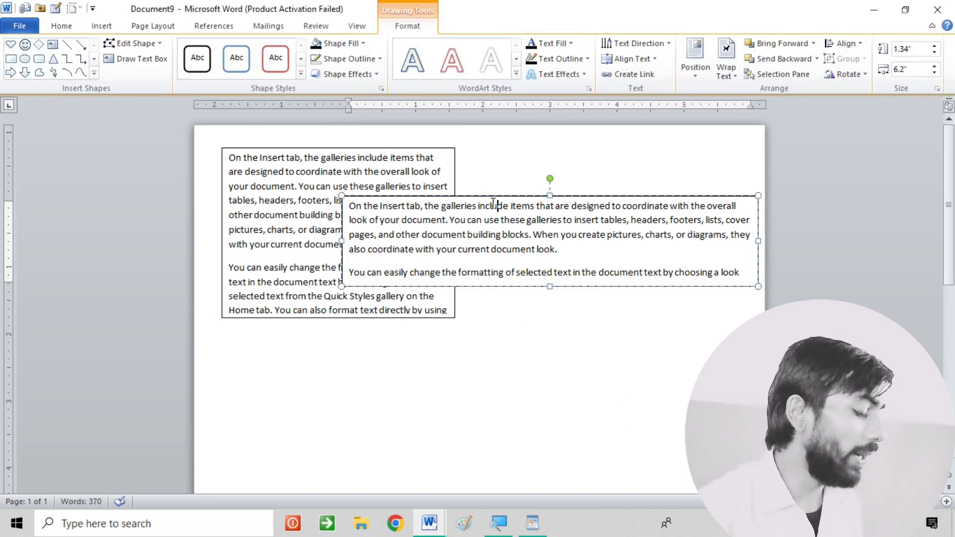
{"action": "key", "text": "ctrl+n"}
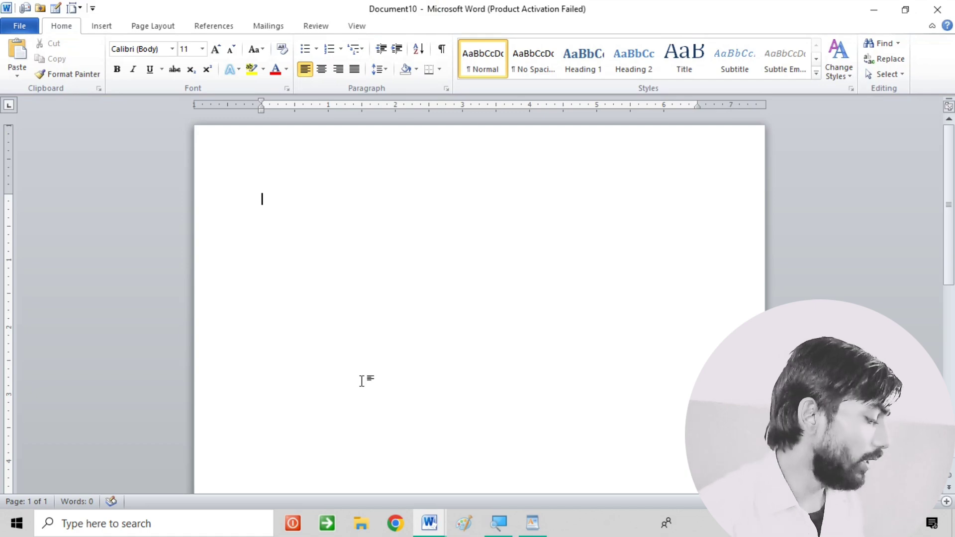
{"action": "key", "text": "alt+Tab"}
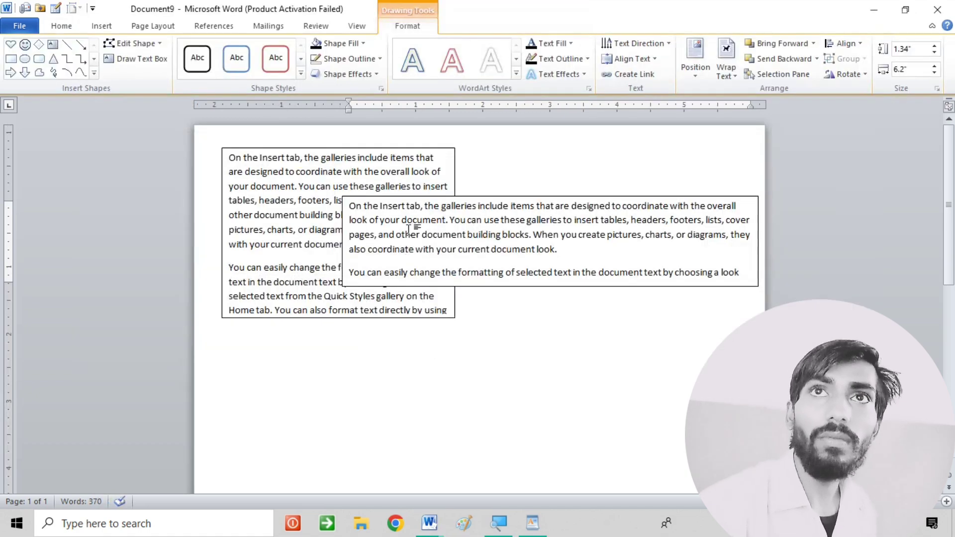
- Open Format Shape for the wide text box and move the dialog aside
{"action": "right_click", "coordinate": [376, 197]}
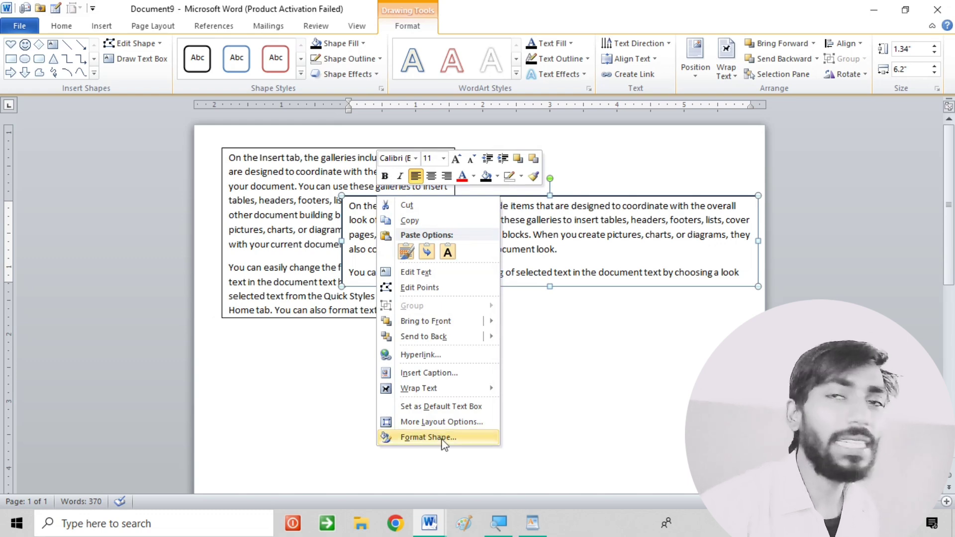
{"action": "key", "text": "Escape"}
{"action": "key", "text": "Escape"}
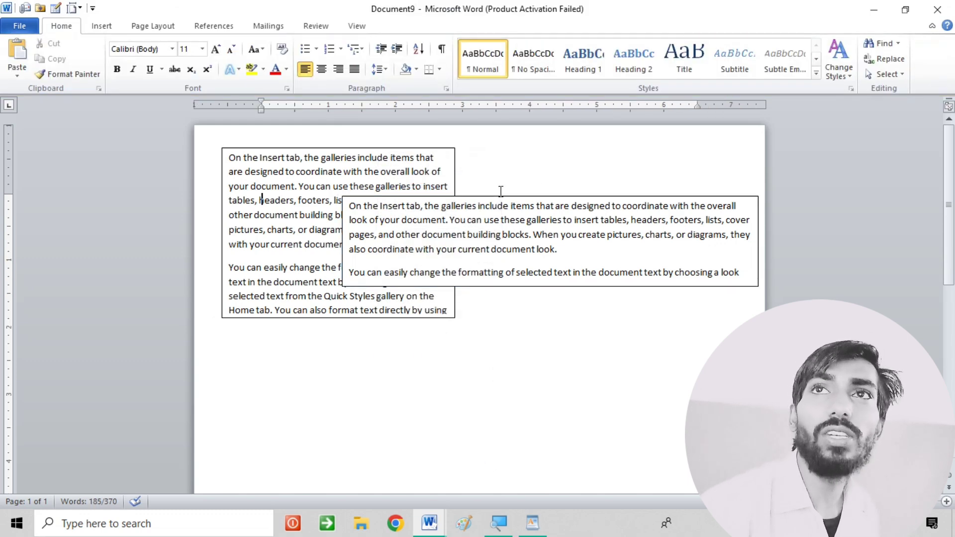
{"action": "left_click", "coordinate": [502, 195]}
{"action": "right_click", "coordinate": [504, 195]}
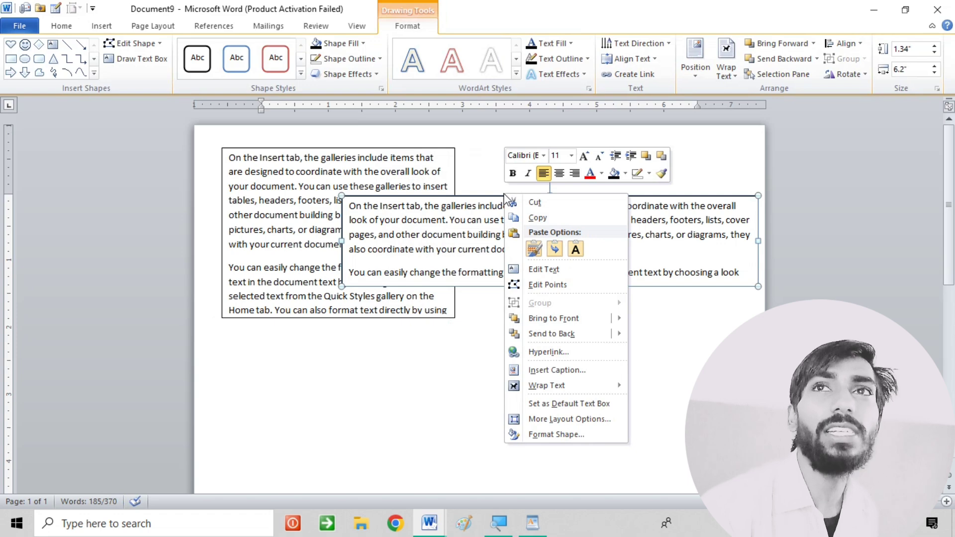
{"action": "key", "text": "Escape"}
{"action": "right_click", "coordinate": [492, 195]}
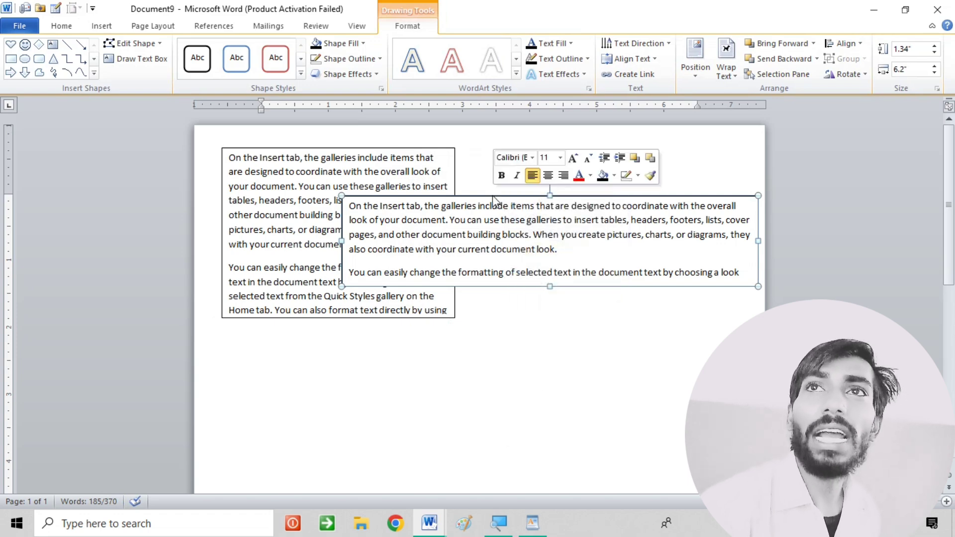
{"action": "left_click", "coordinate": [559, 438]}
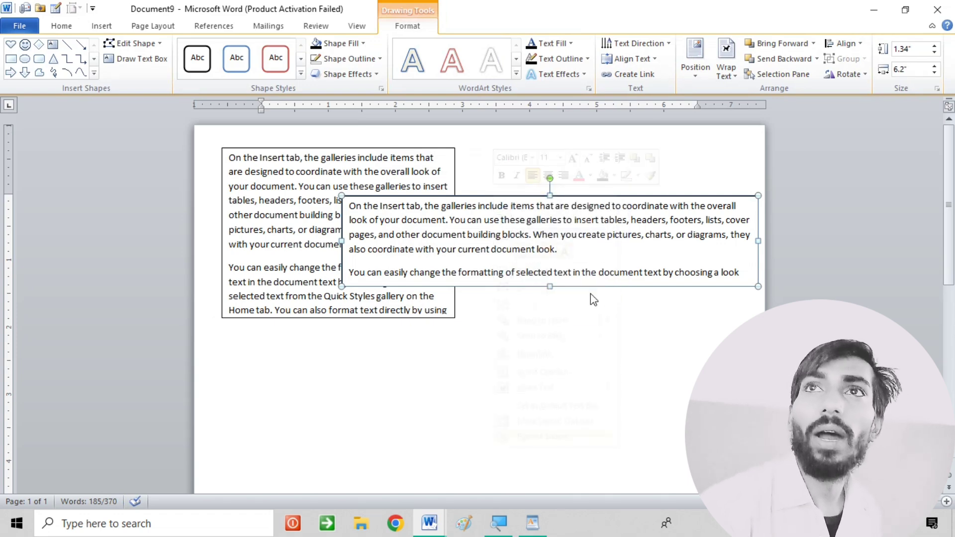
{"action": "left_click_drag", "start_coordinate": [417, 107], "coordinate": [706, 164]}
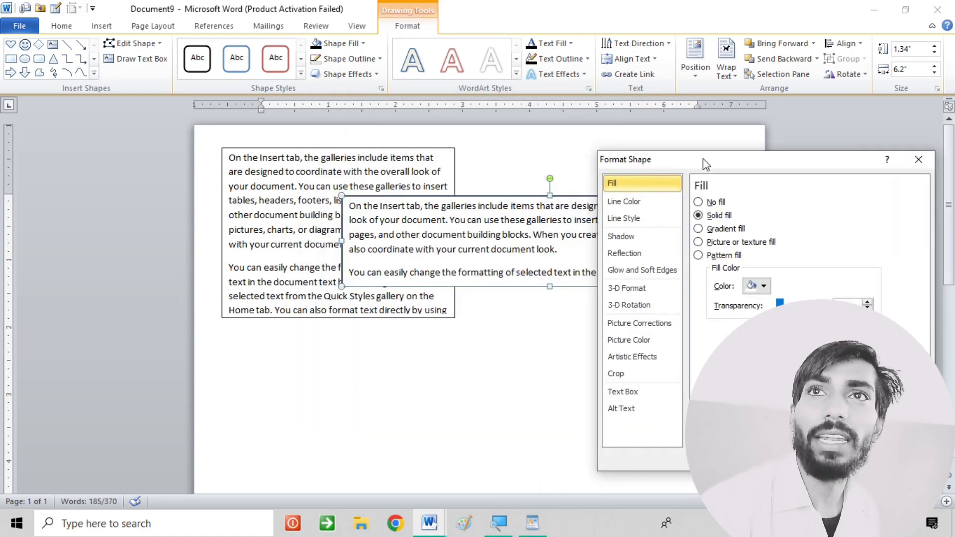
- Give the wide box a solid dark red fill, review Text Box settings, and close
{"action": "left_click", "coordinate": [756, 286]}
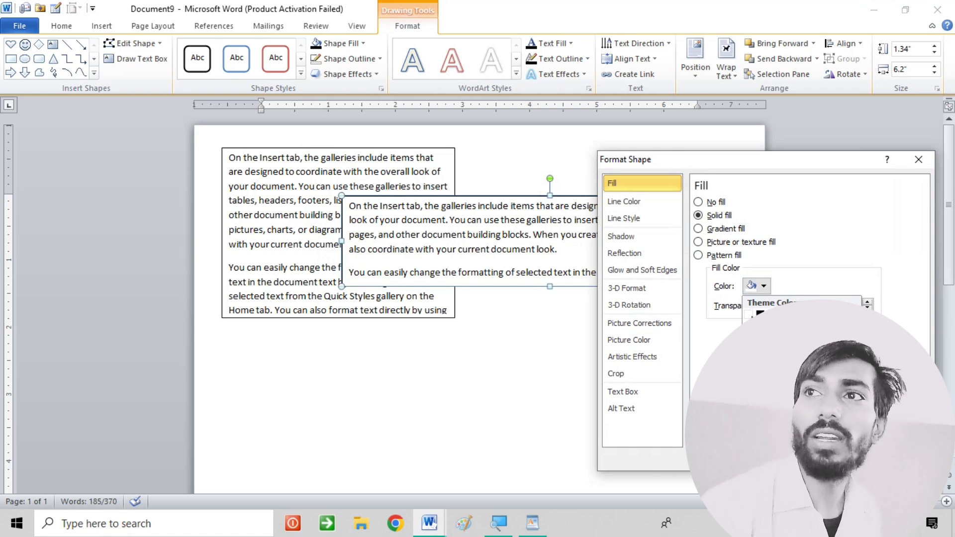
{"action": "left_click", "coordinate": [751, 384]}
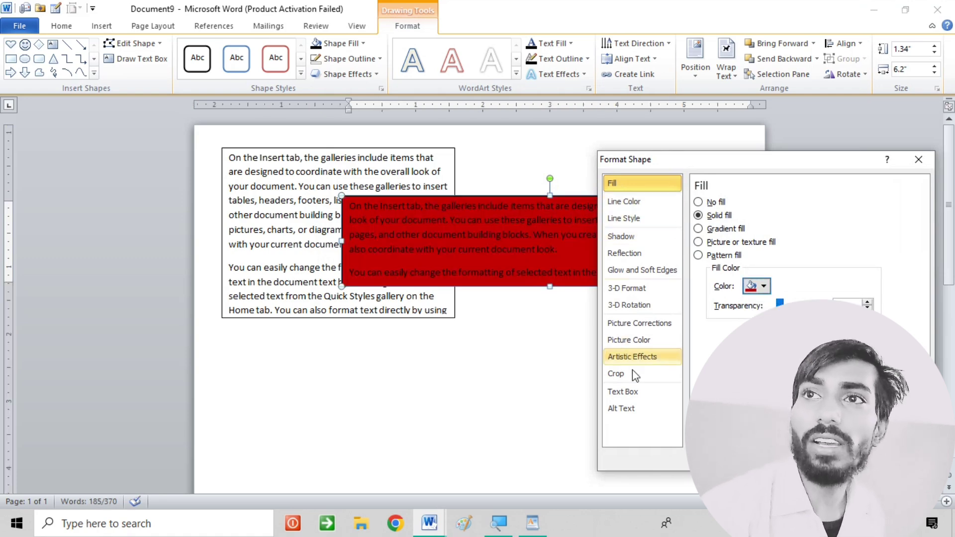
{"action": "left_click", "coordinate": [638, 396]}
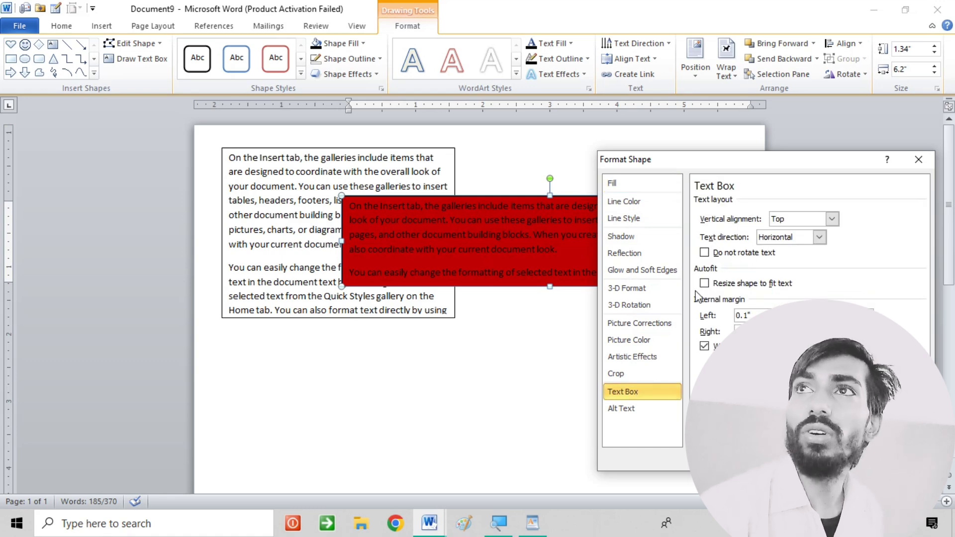
{"action": "left_click", "coordinate": [727, 150]}
{"action": "left_click_drag", "start_coordinate": [726, 159], "coordinate": [643, 155]}
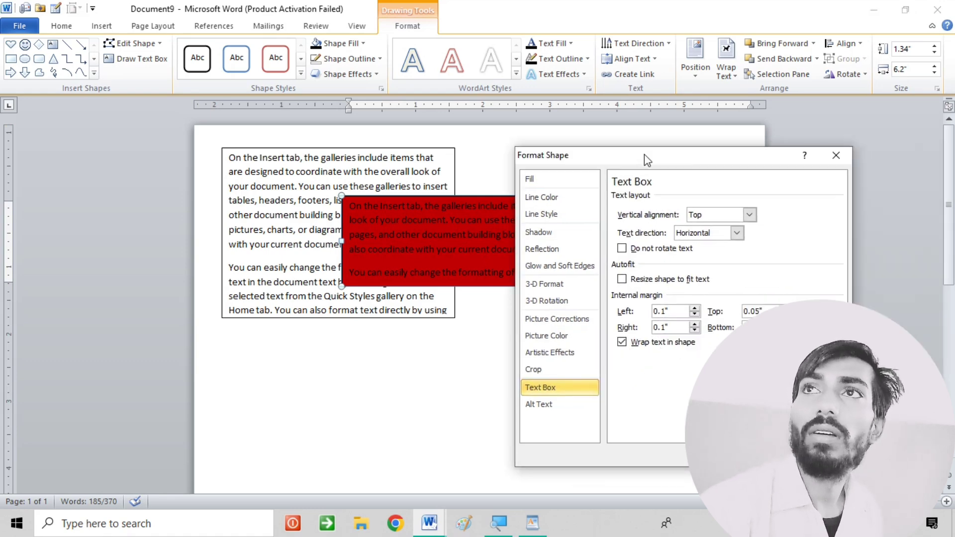
{"action": "left_click", "coordinate": [838, 154]}
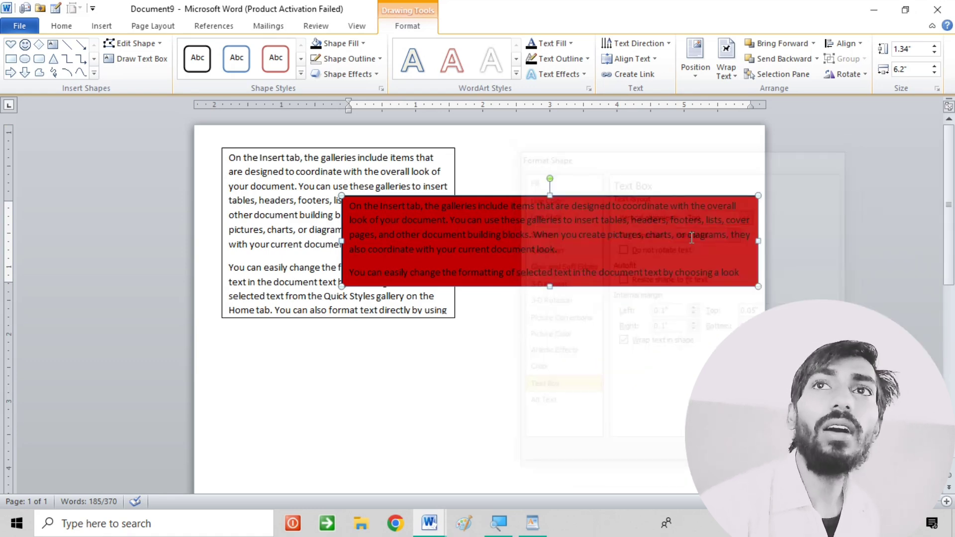
{"action": "left_click", "coordinate": [511, 335]}
{"action": "left_click", "coordinate": [368, 172]}
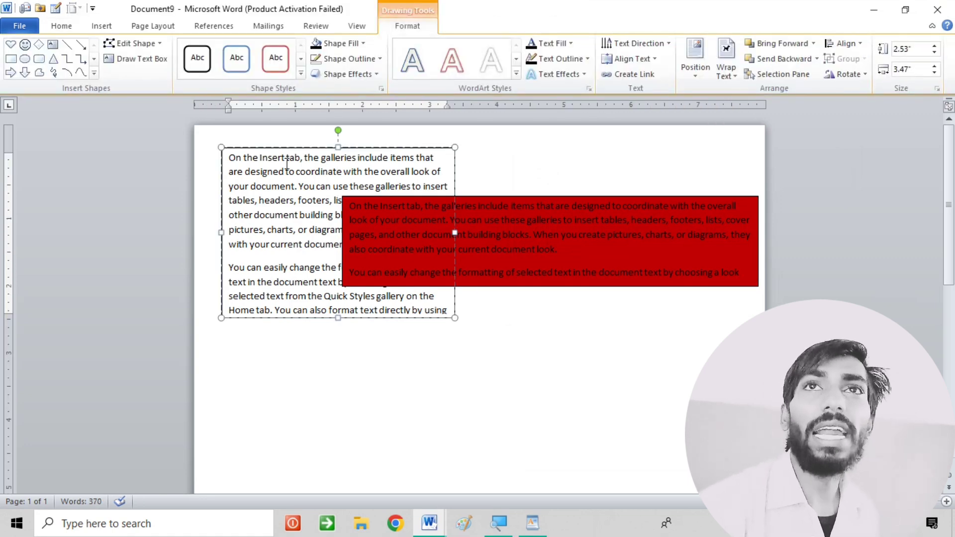
- In Format Shape, try texture, pattern and gradient fills on the text box
{"action": "right_click", "coordinate": [299, 149]}
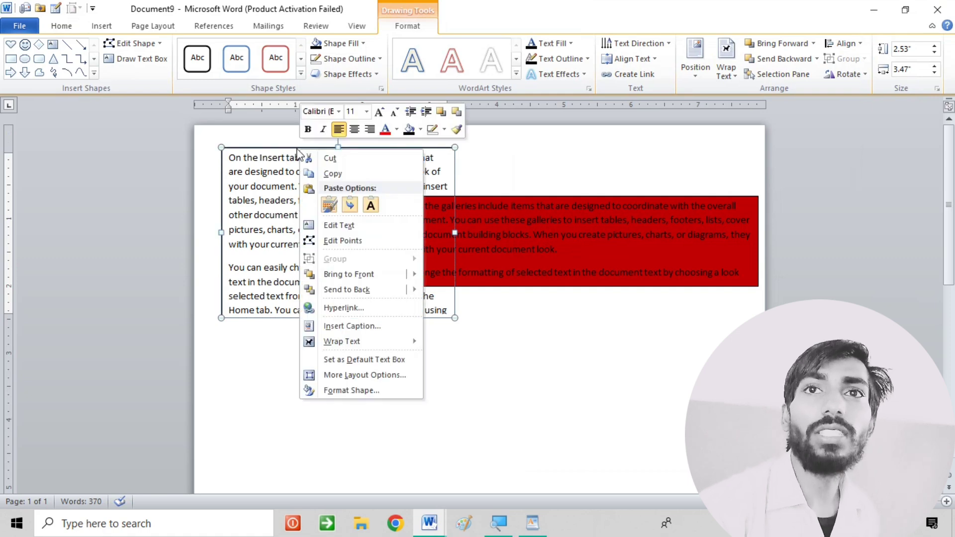
{"action": "left_click", "coordinate": [380, 391]}
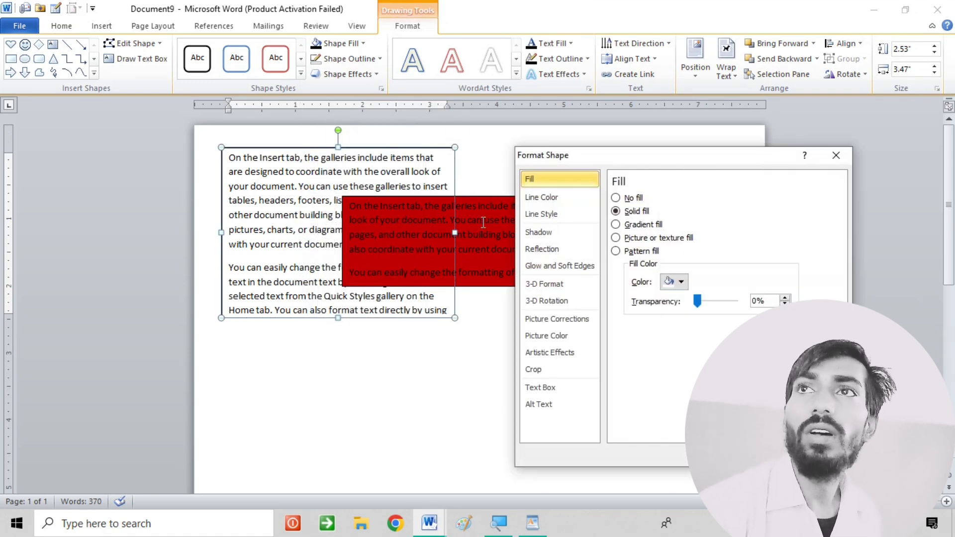
{"action": "left_click", "coordinate": [646, 238]}
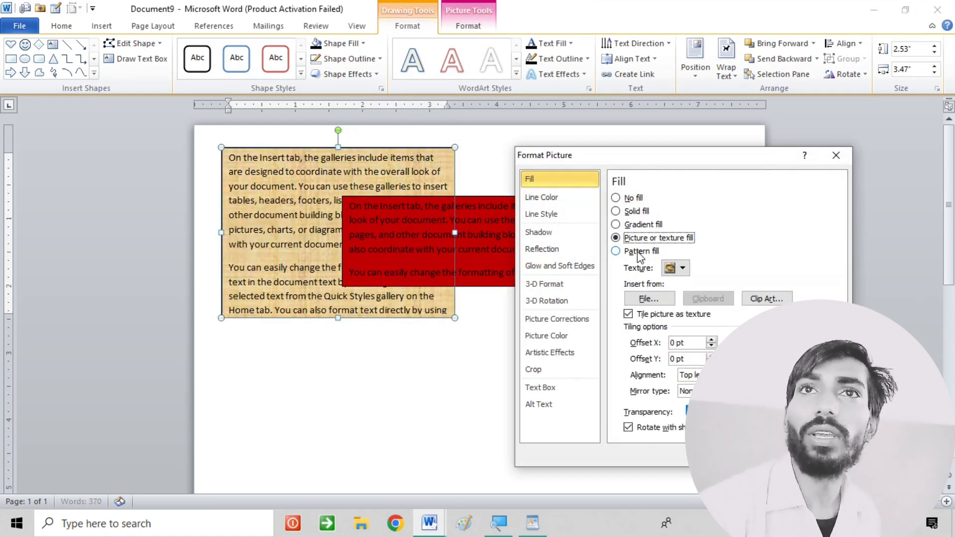
{"action": "left_click", "coordinate": [639, 251]}
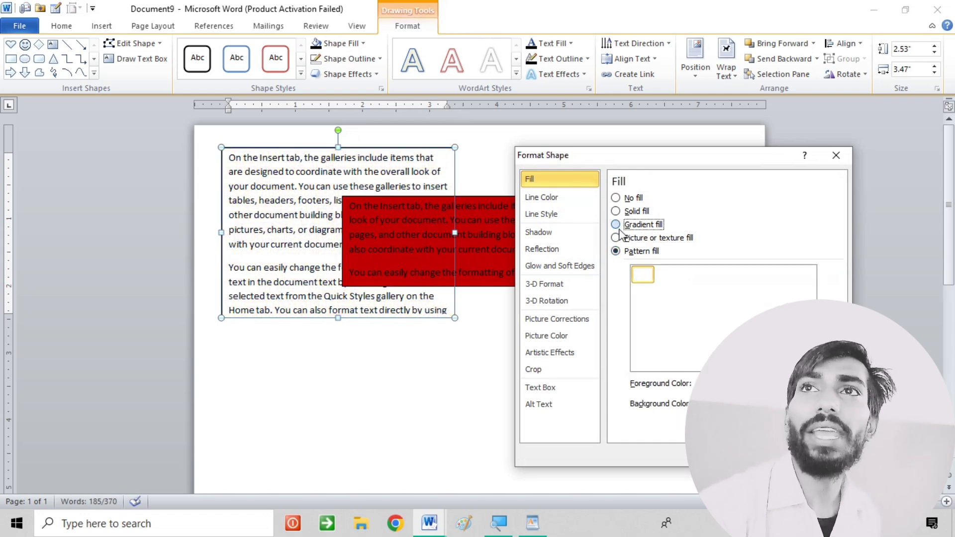
{"action": "left_click", "coordinate": [641, 225]}
- Try a black outline colour, then a gradient outline
{"action": "left_click", "coordinate": [536, 198]}
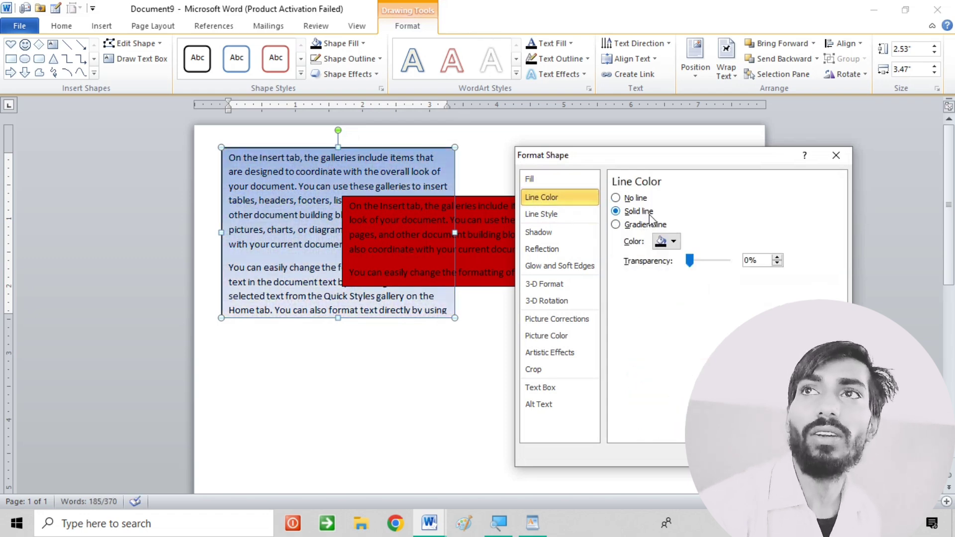
{"action": "left_click", "coordinate": [666, 241]}
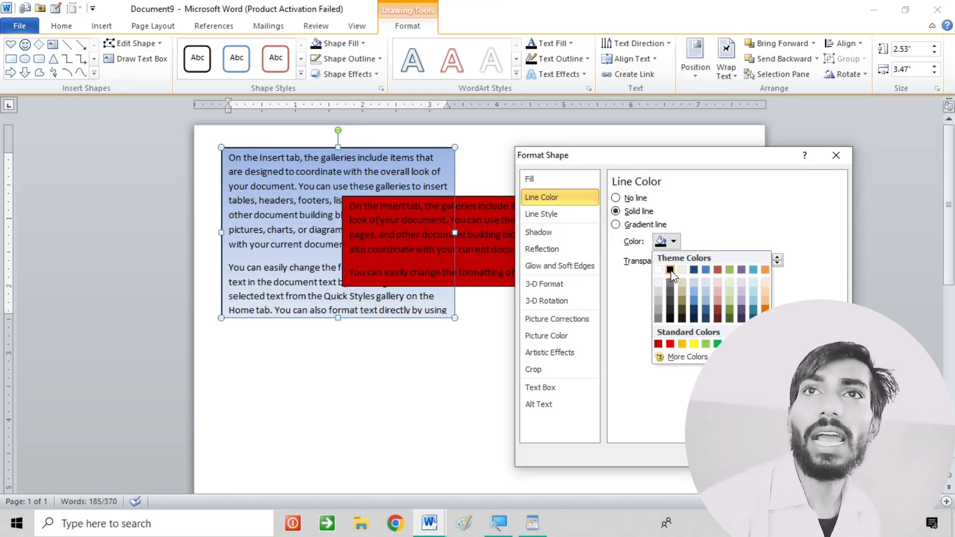
{"action": "left_click", "coordinate": [670, 271]}
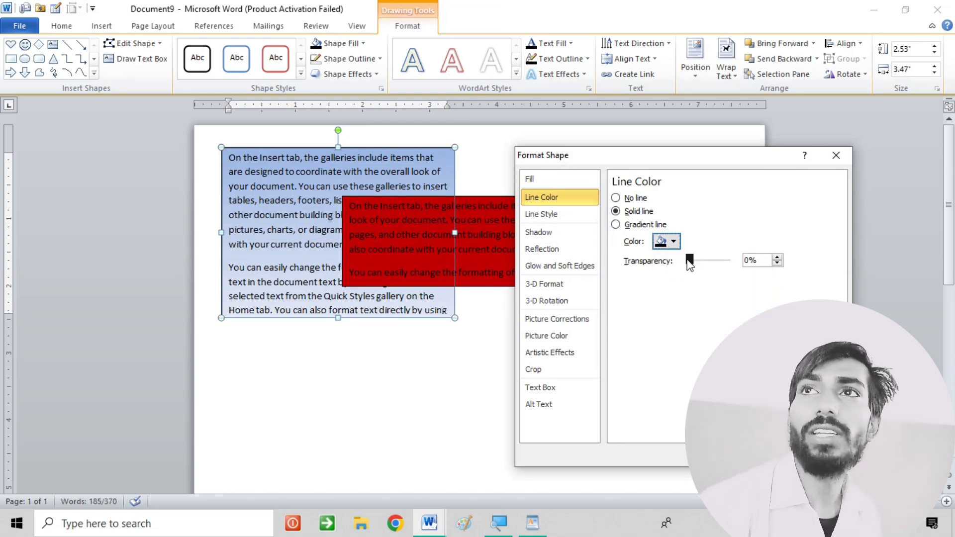
{"action": "left_click", "coordinate": [640, 226]}
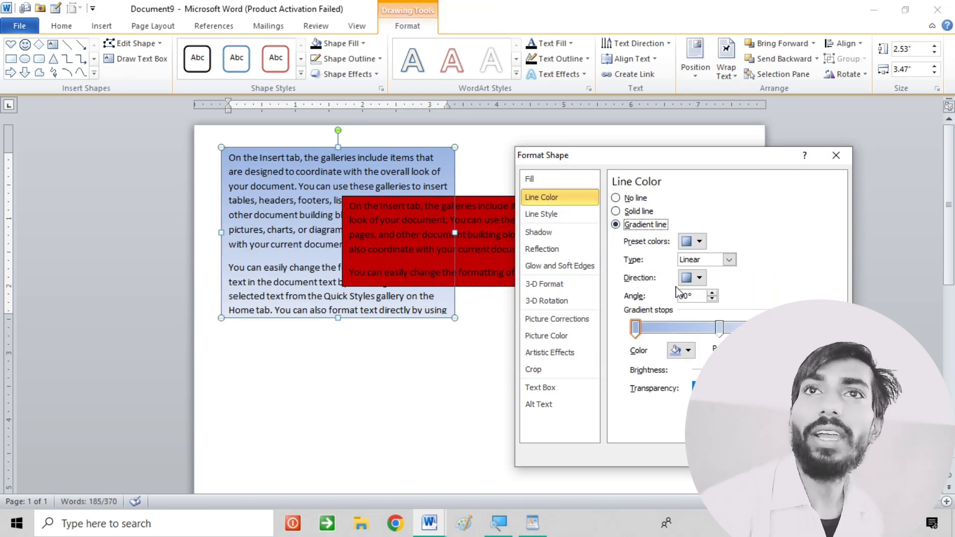
- Browse the 3-D and shadow settings, restore solid fill, and close Format Shape
{"action": "left_click", "coordinate": [574, 277]}
{"action": "left_click", "coordinate": [569, 225]}
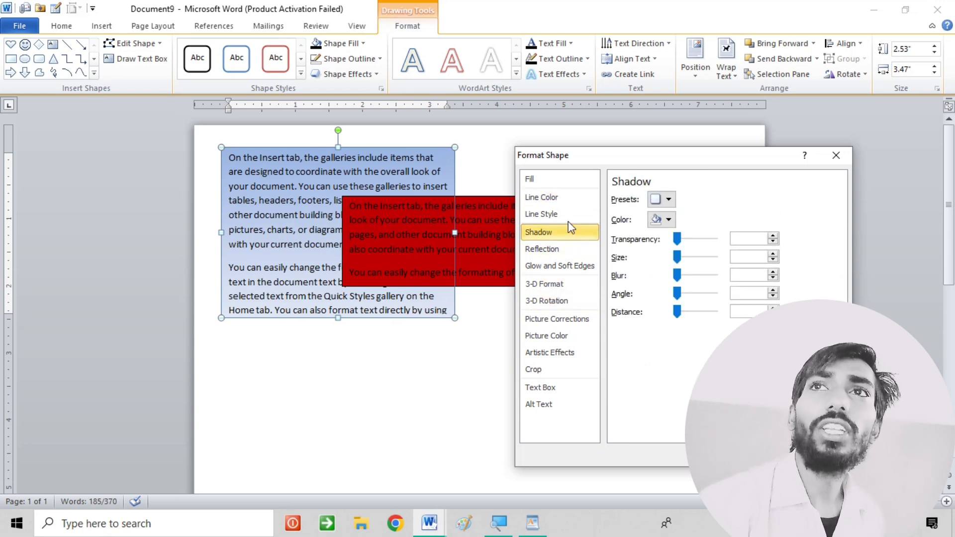
{"action": "left_click", "coordinate": [552, 197]}
{"action": "left_click", "coordinate": [562, 180]}
{"action": "left_click", "coordinate": [559, 199]}
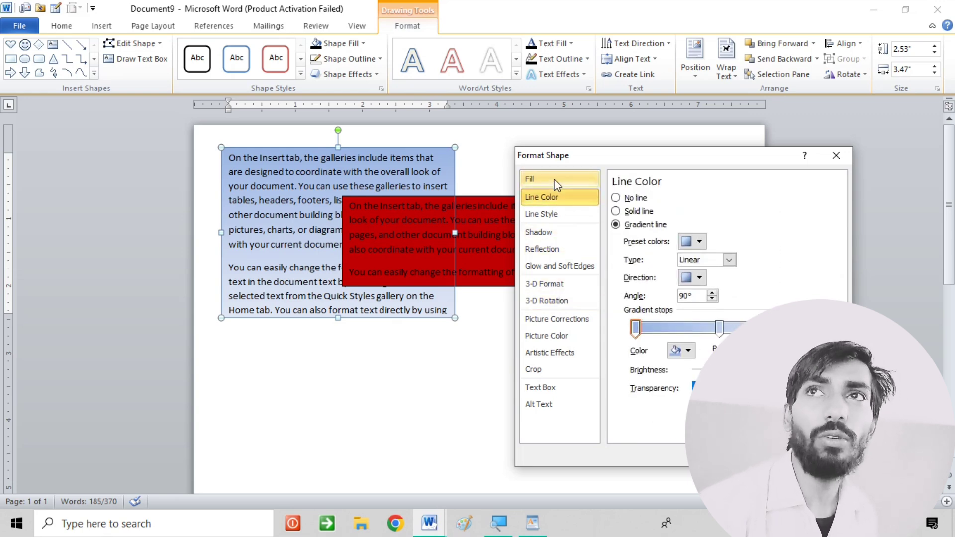
{"action": "left_click", "coordinate": [557, 180]}
{"action": "left_click", "coordinate": [631, 211]}
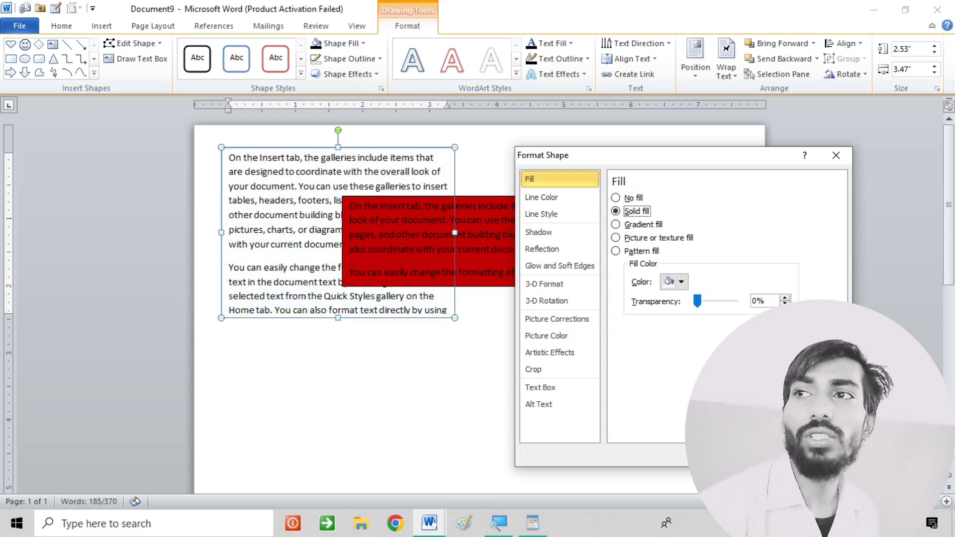
{"action": "left_click", "coordinate": [826, 455]}
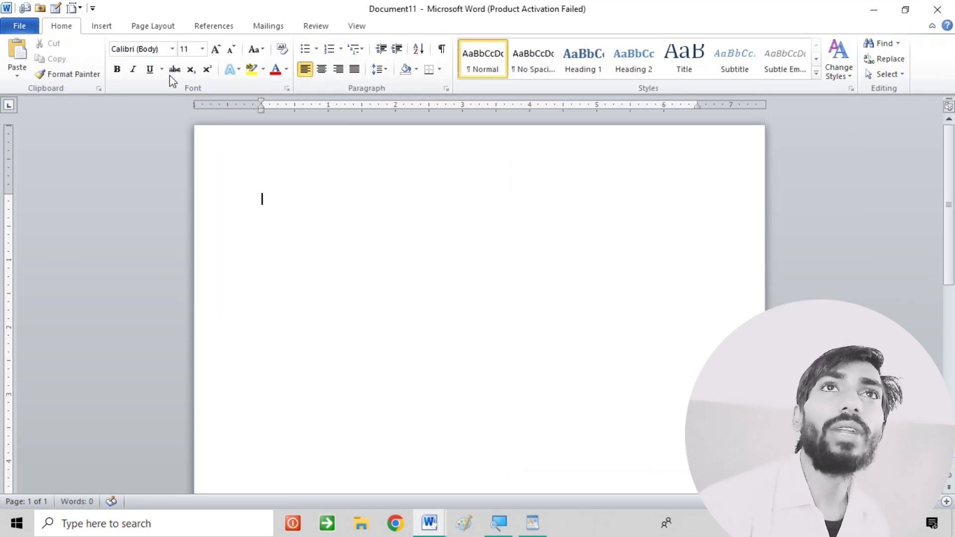
- Draw a 2.15" by 2.99" rectangle near the page's top-left and nudge it left
{"action": "left_click", "coordinate": [102, 27]}
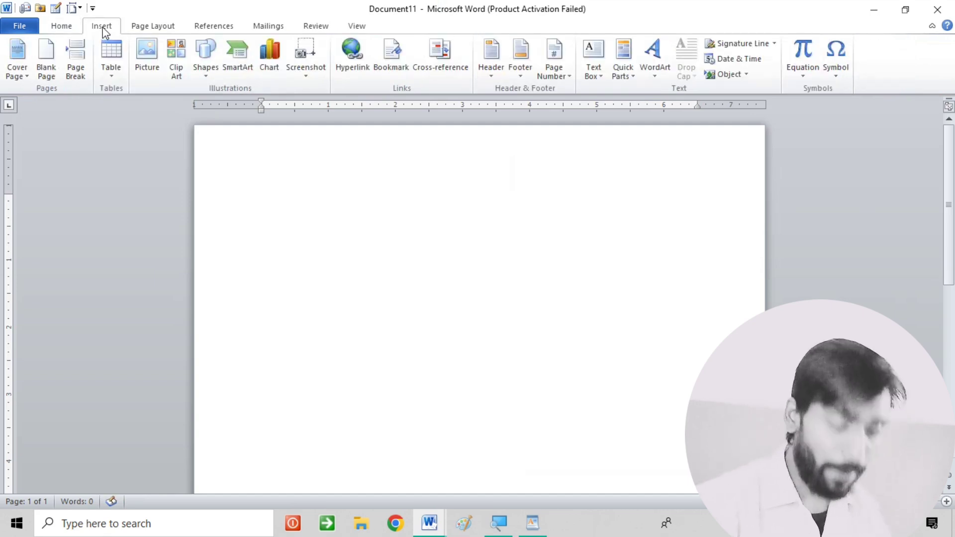
{"action": "left_click", "coordinate": [214, 70]}
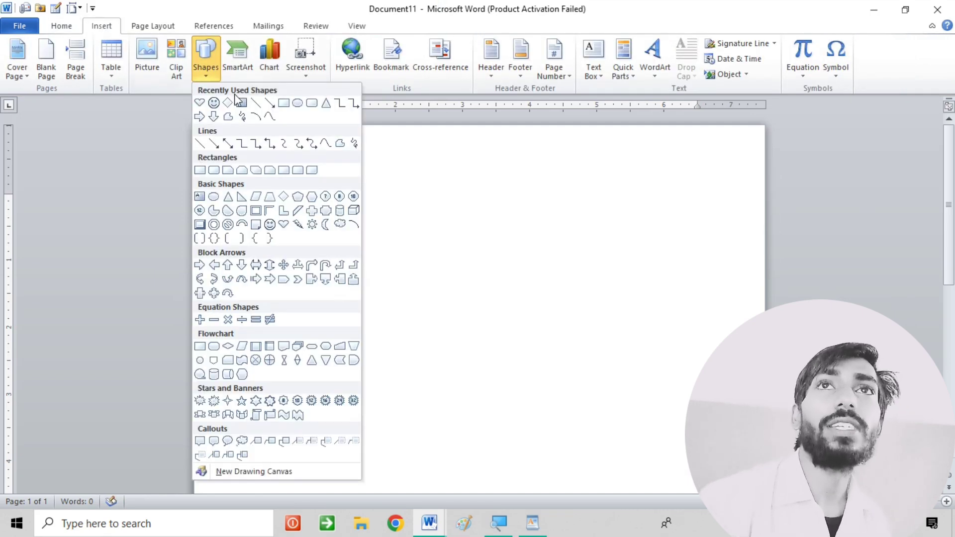
{"action": "left_click", "coordinate": [284, 103]}
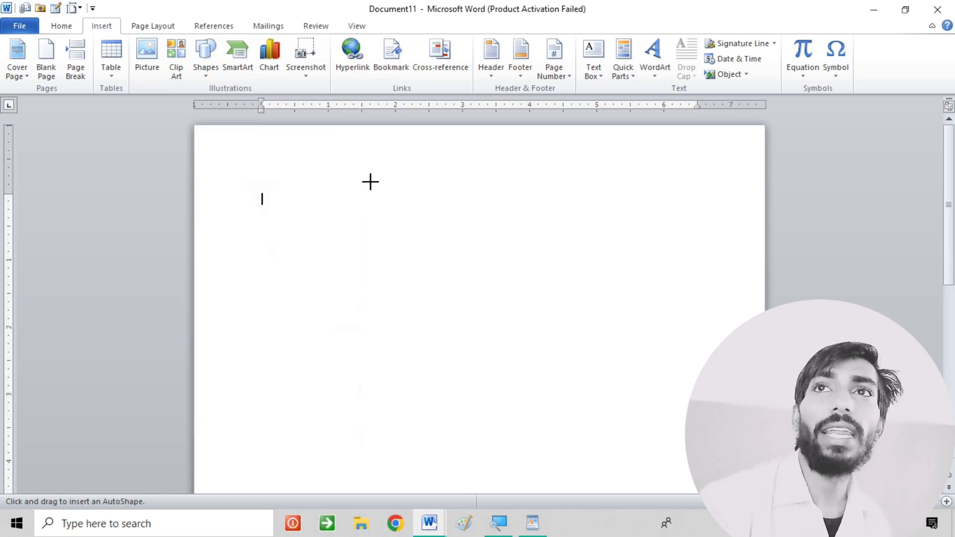
{"action": "left_click_drag", "start_coordinate": [368, 173], "coordinate": [567, 317]}
{"action": "left_click_drag", "start_coordinate": [488, 267], "coordinate": [410, 261]}
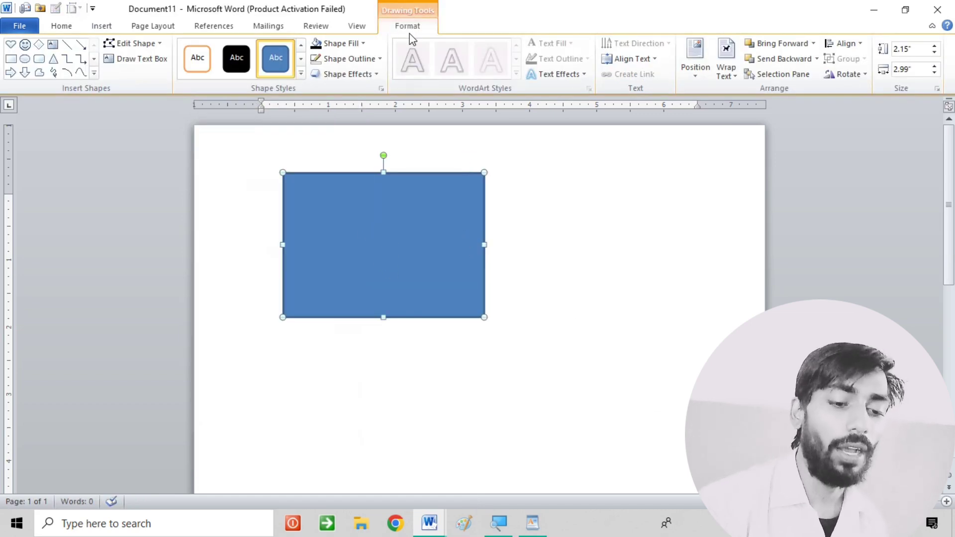
{"action": "left_click", "coordinate": [429, 522]}
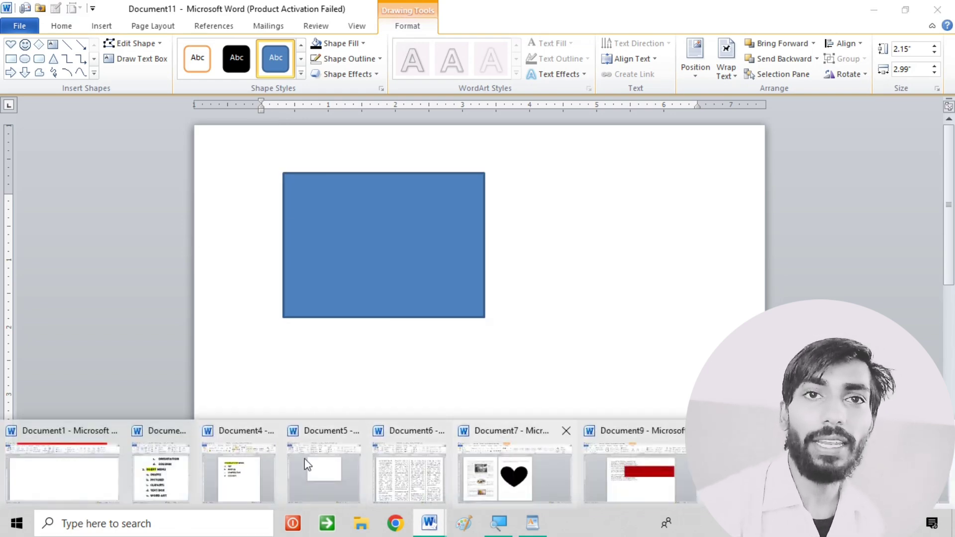
- In Document3, start a new list line after the WORD ART item
{"action": "left_click", "coordinate": [168, 492]}
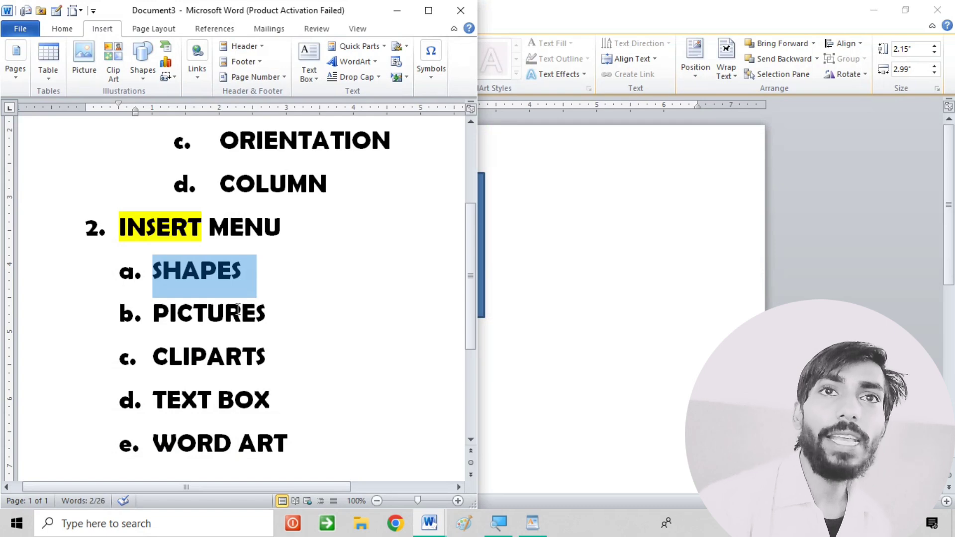
{"action": "left_click", "coordinate": [271, 368]}
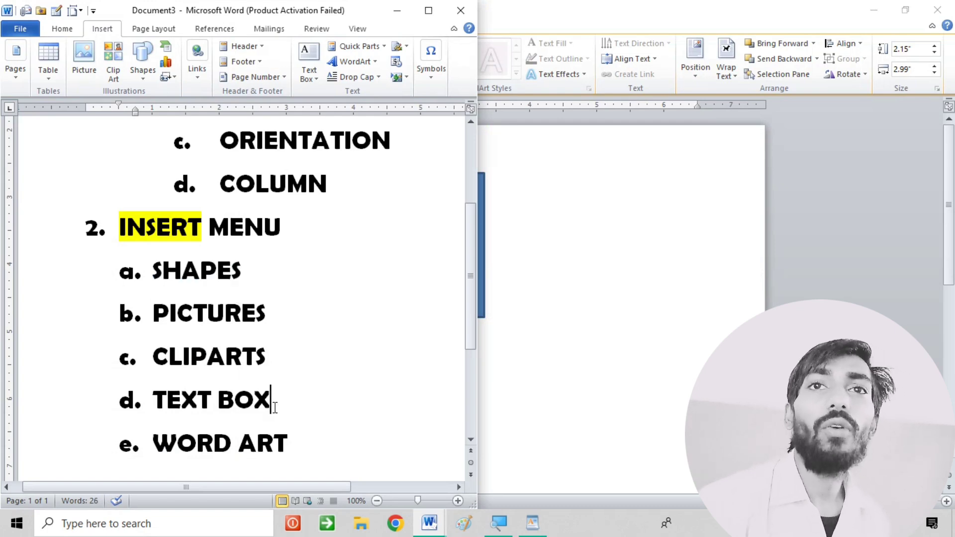
{"action": "scroll", "coordinate": [281, 407], "scroll_direction": "down", "scroll_amount": 2}
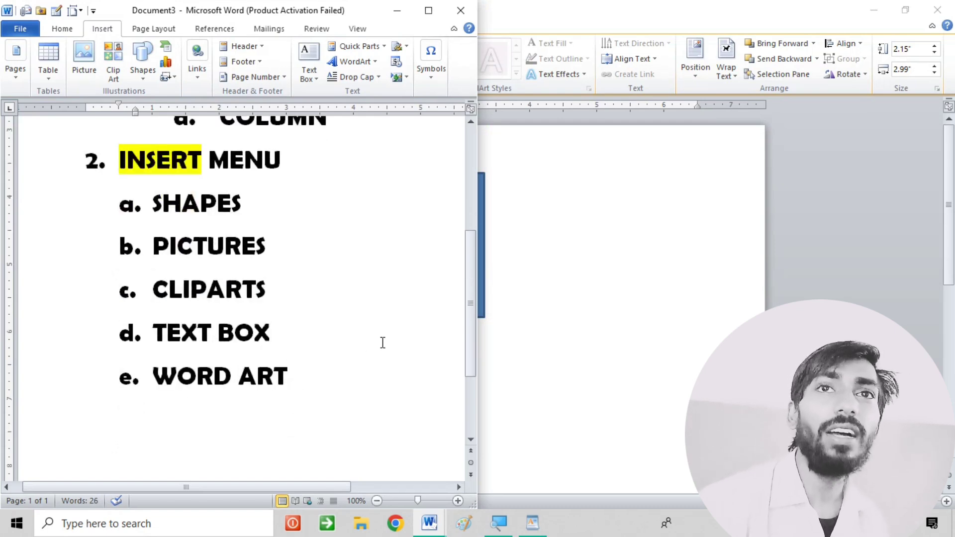
{"action": "left_click_drag", "start_coordinate": [304, 385], "coordinate": [134, 376]}
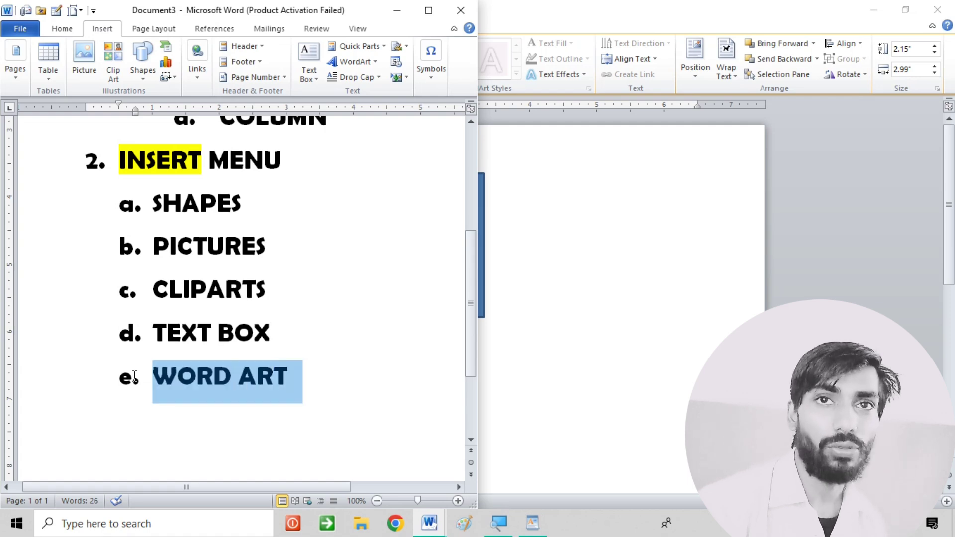
{"action": "left_click", "coordinate": [331, 397]}
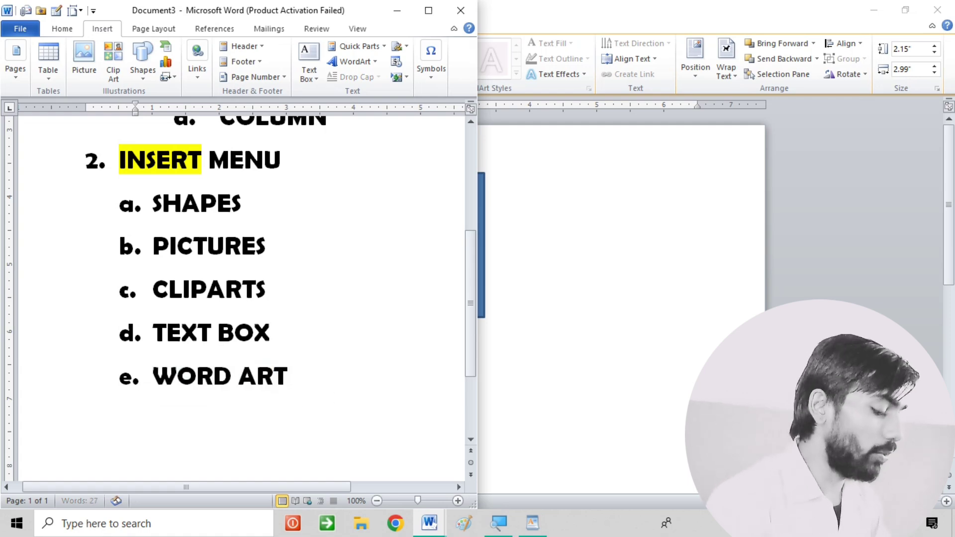
{"action": "key", "text": "Return"}
- Add the heading '3. FORMAT MENU' with sub-items FILL COLOR and LINE COLOR
{"action": "type", "text": "3. "}
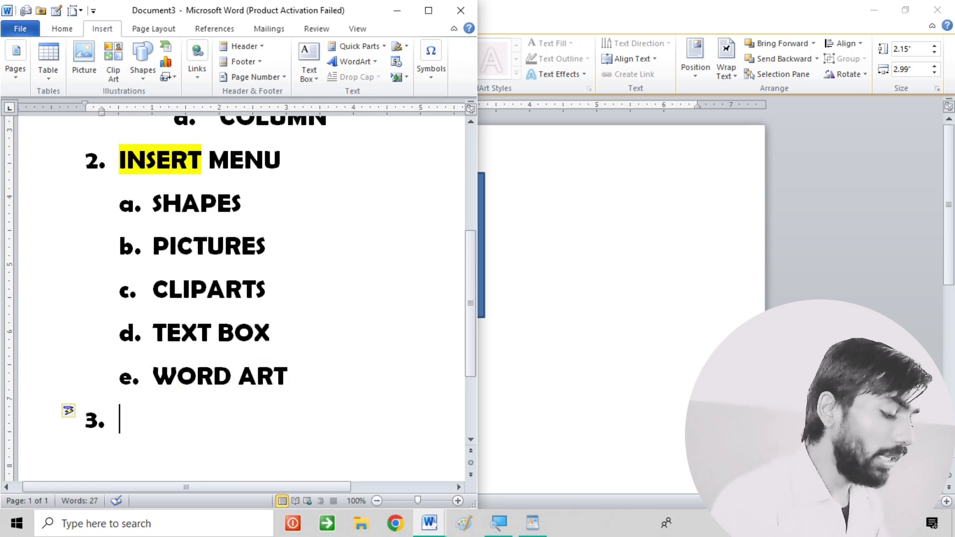
{"action": "type", "text": "F"}
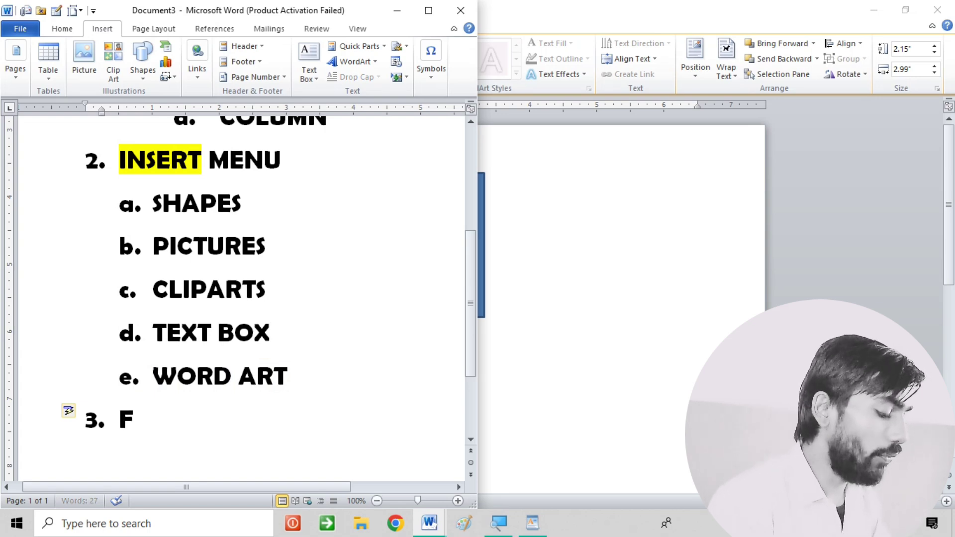
{"action": "type", "text": "ORMAT MENU"}
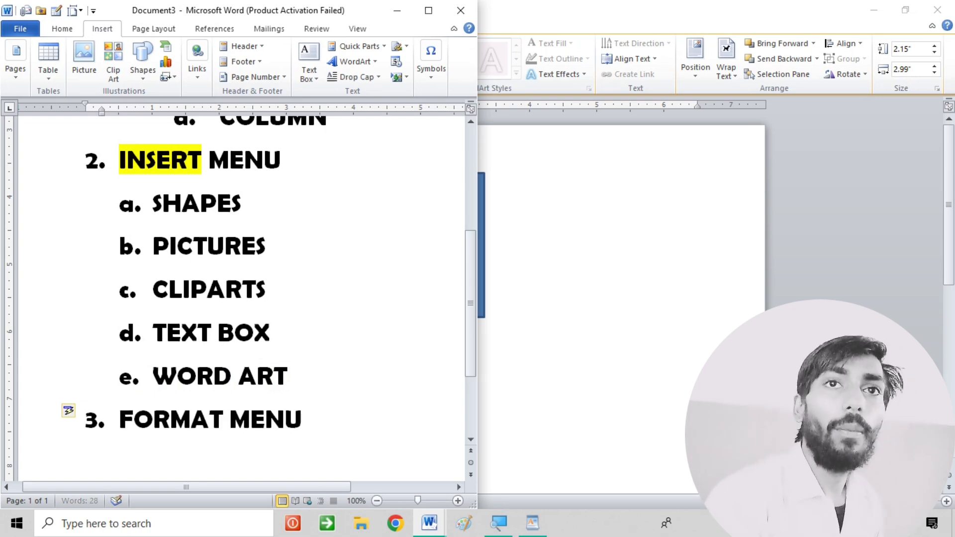
{"action": "key", "text": "Return"}
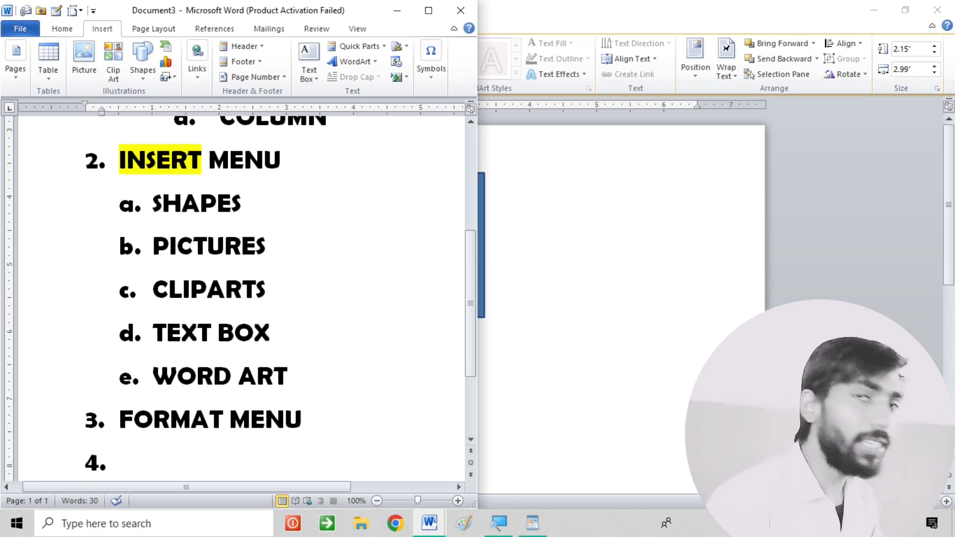
{"action": "key", "text": "Tab"}
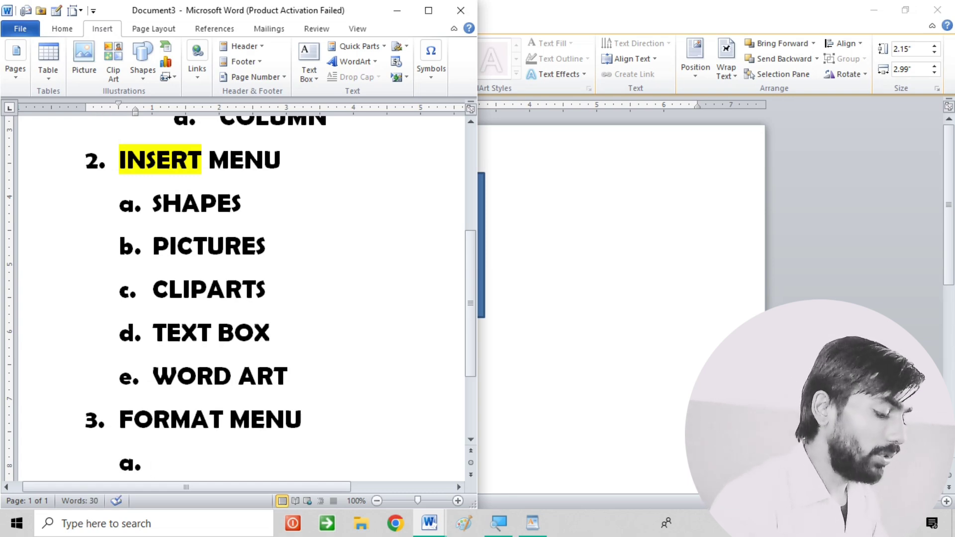
{"action": "type", "text": "FILL CO"}
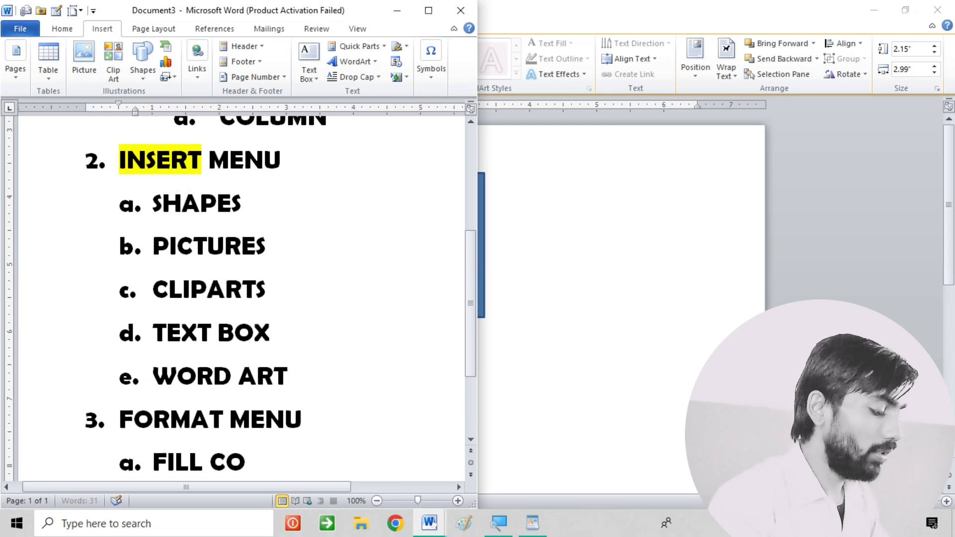
{"action": "type", "text": "LOR"}
{"action": "key", "text": "Return"}
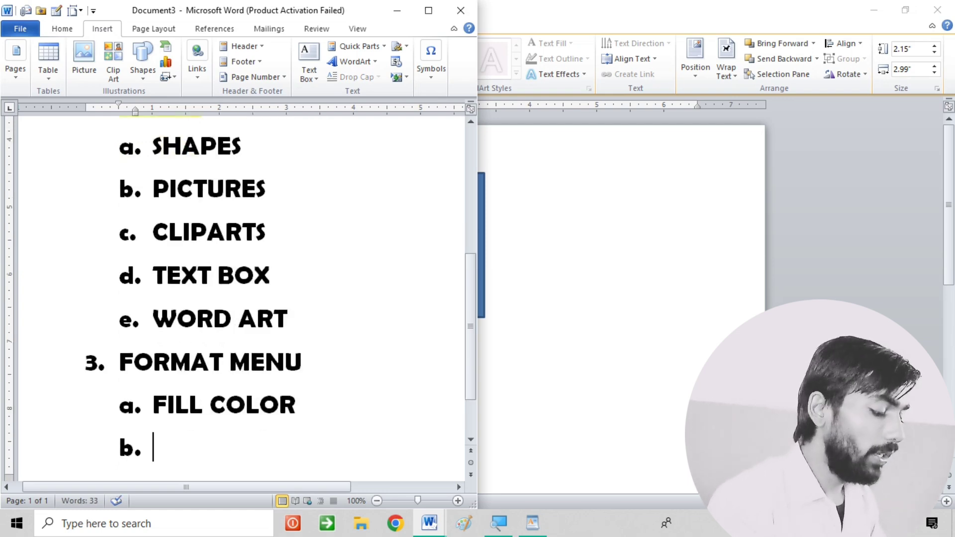
{"action": "type", "text": "LINE C"}
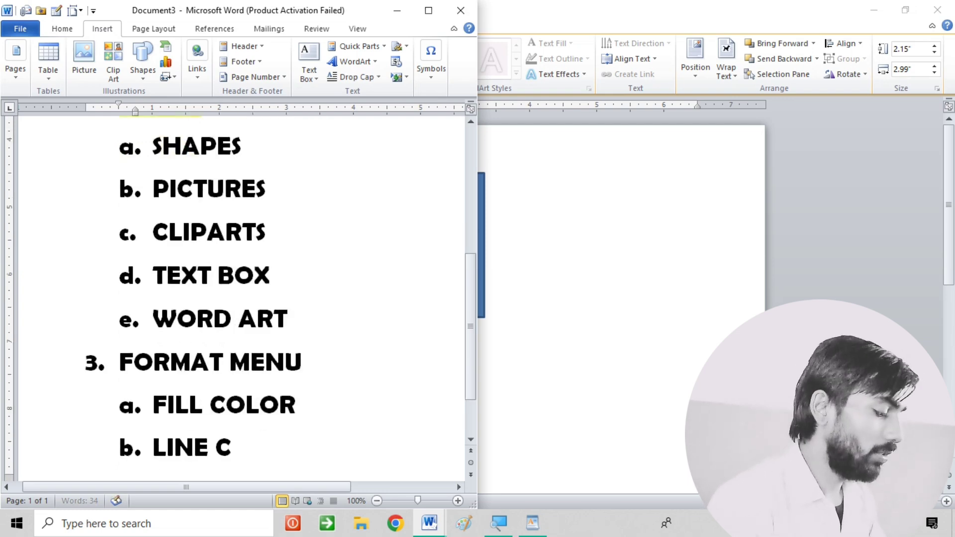
{"action": "type", "text": "OLOR"}
{"action": "key", "text": "Return"}
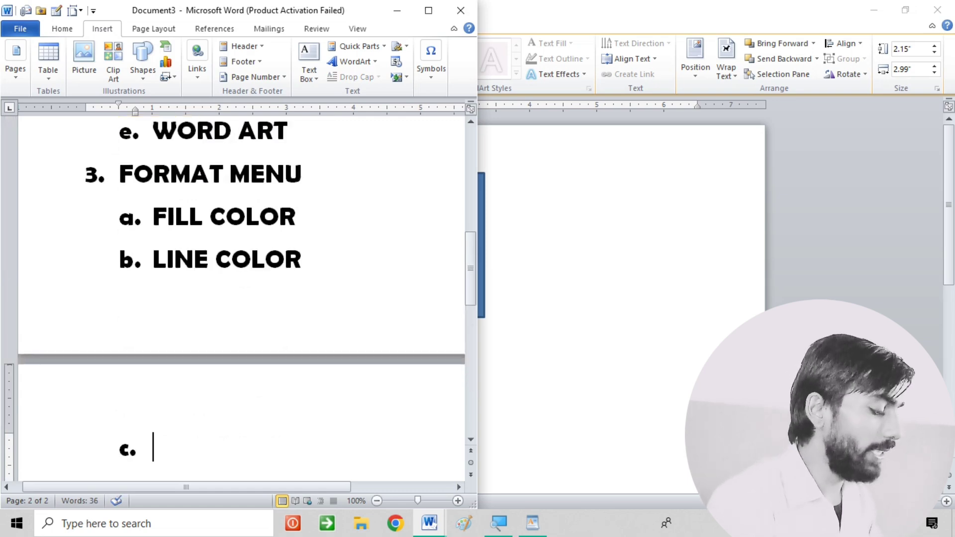
- Add sub-items TEXT SIZE, LINE SPACING, TEXT- ALIGN, OUTLINE, WRAP TEXT, SHAPE STYLE, WORD ART STYLE
{"action": "type", "text": "TEX"}
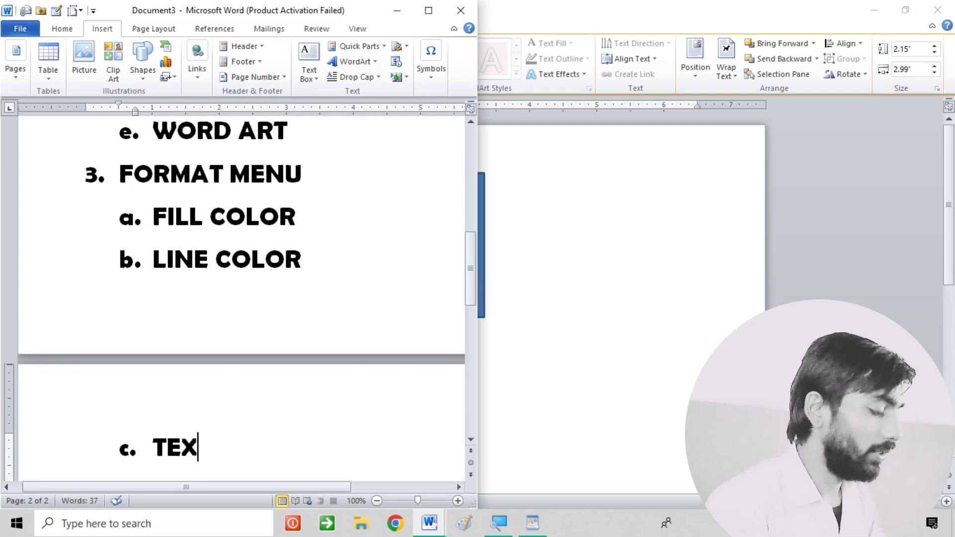
{"action": "type", "text": "T "}
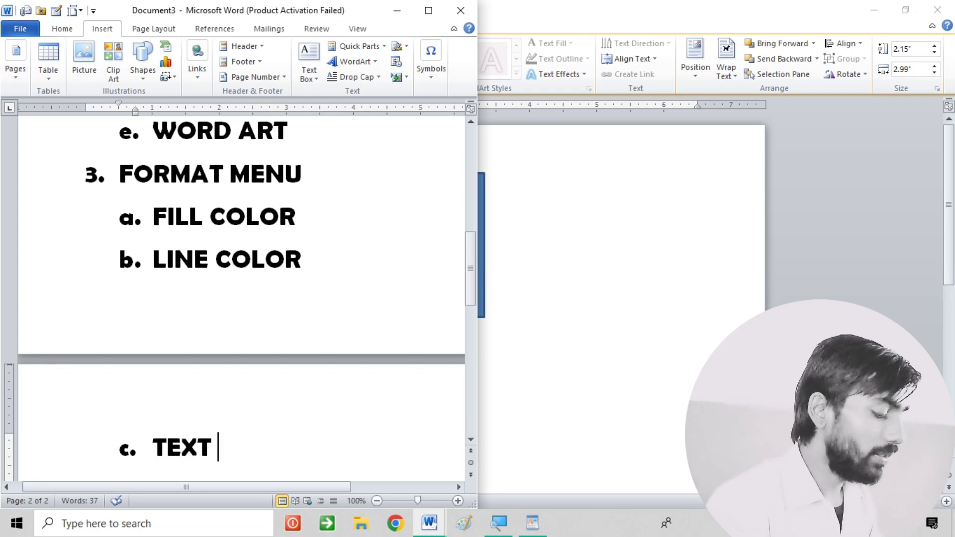
{"action": "type", "text": "SI"}
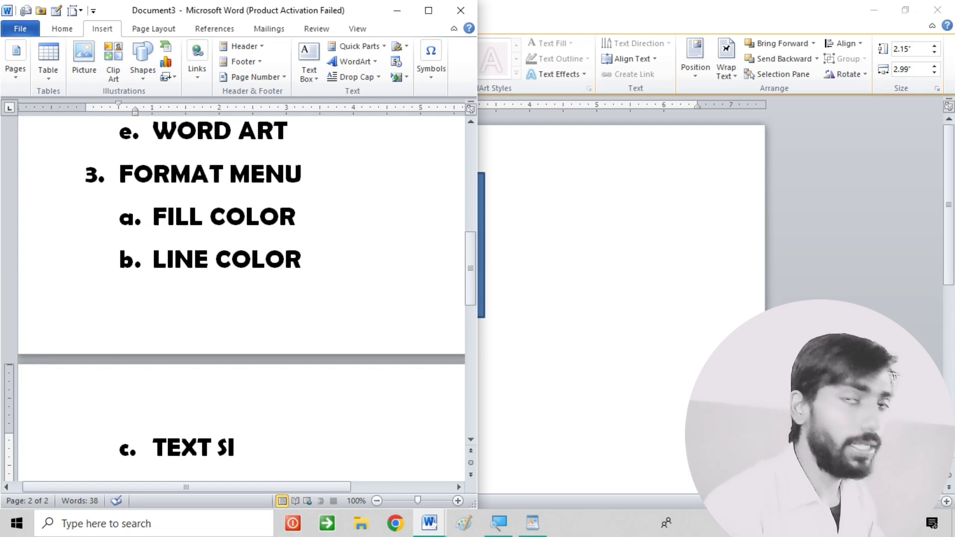
{"action": "type", "text": "ZE"}
{"action": "key", "text": "Return"}
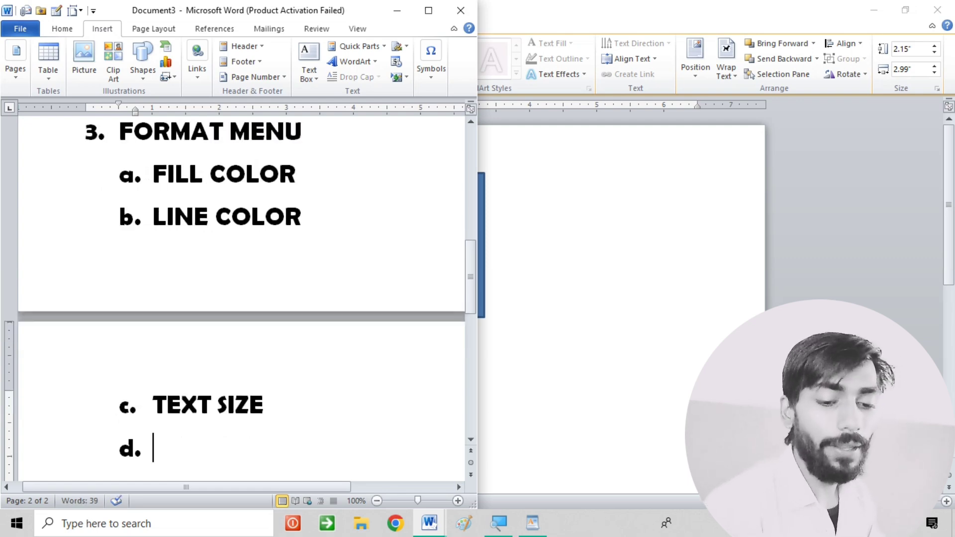
{"action": "type", "text": "LIN"}
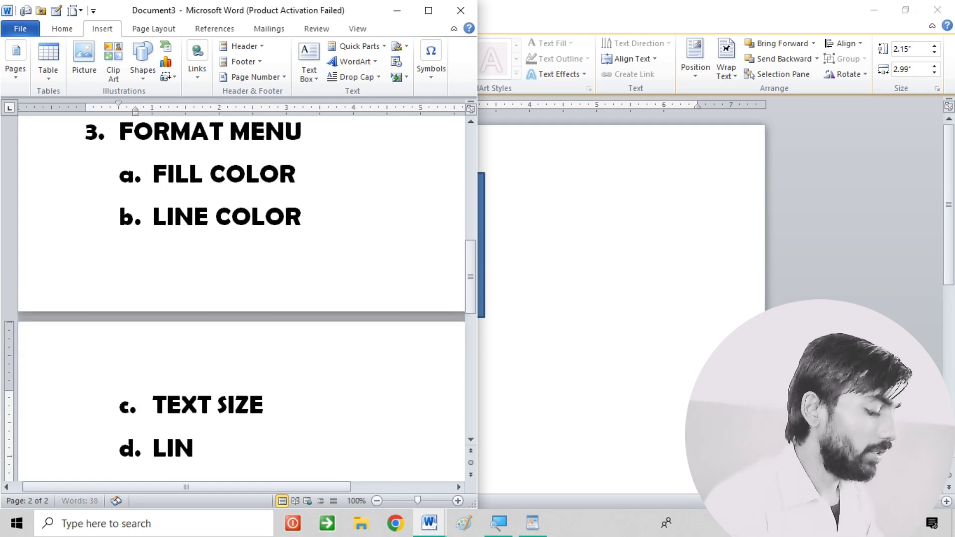
{"action": "type", "text": "E SPACING"}
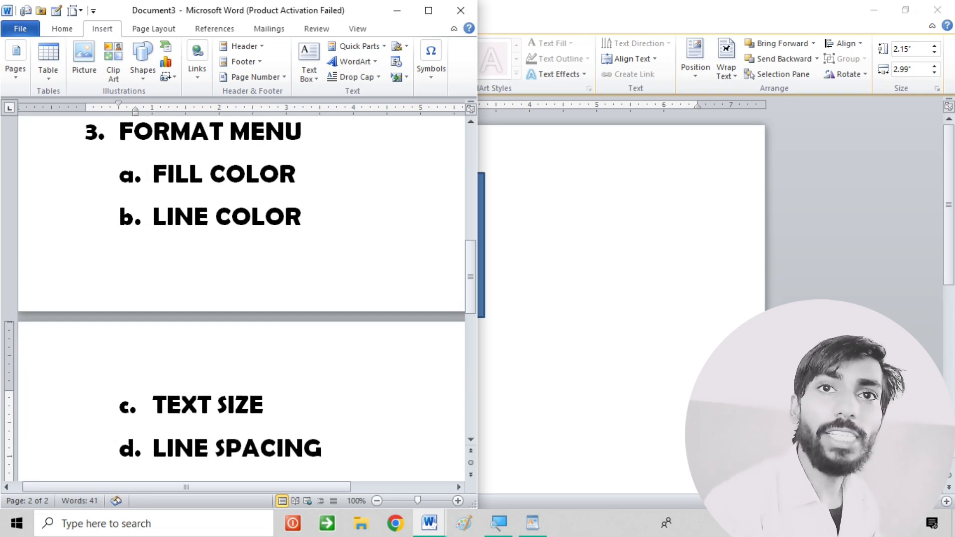
{"action": "key", "text": "Return"}
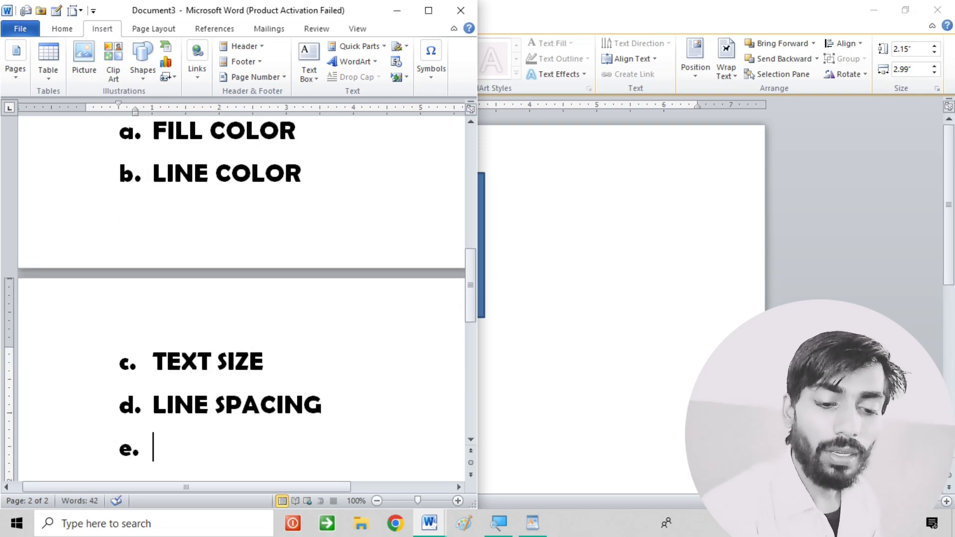
{"action": "type", "text": "TEXT- "}
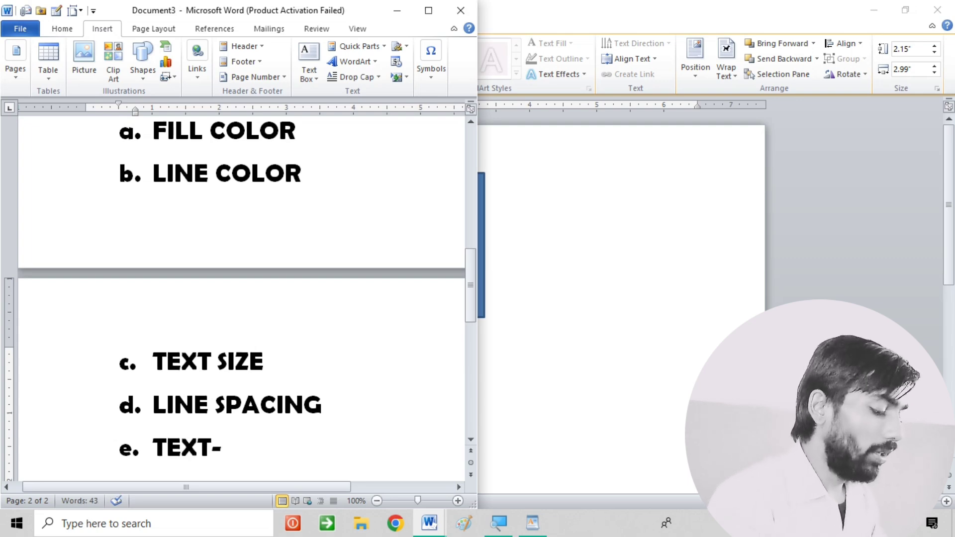
{"action": "type", "text": "ALIGN"}
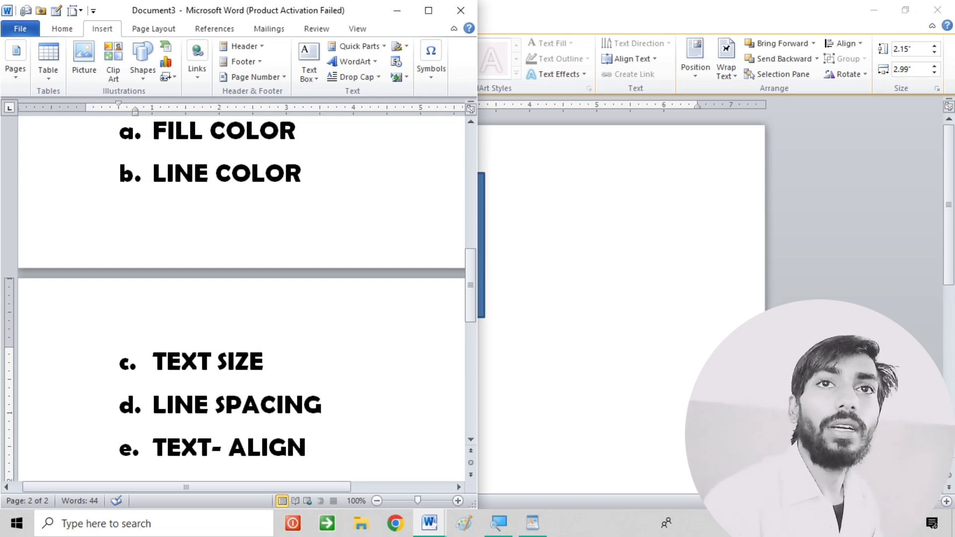
{"action": "key", "text": "Return"}
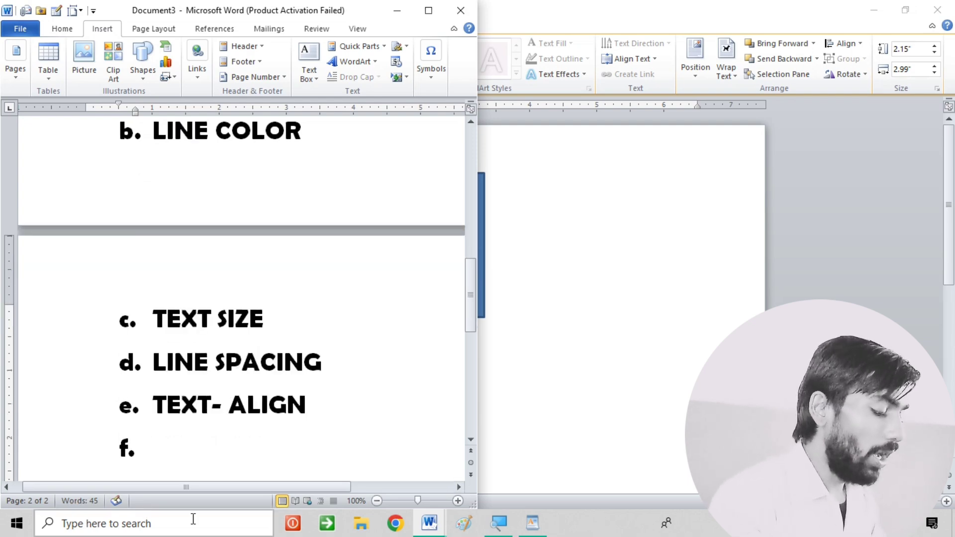
{"action": "type", "text": "OUTLINE"}
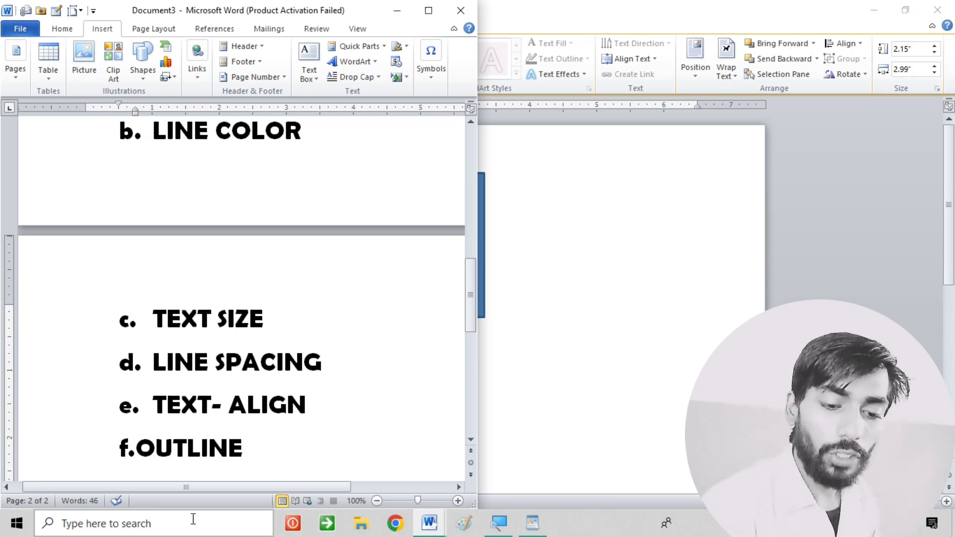
{"action": "key", "text": "Return"}
{"action": "type", "text": "g. W"}
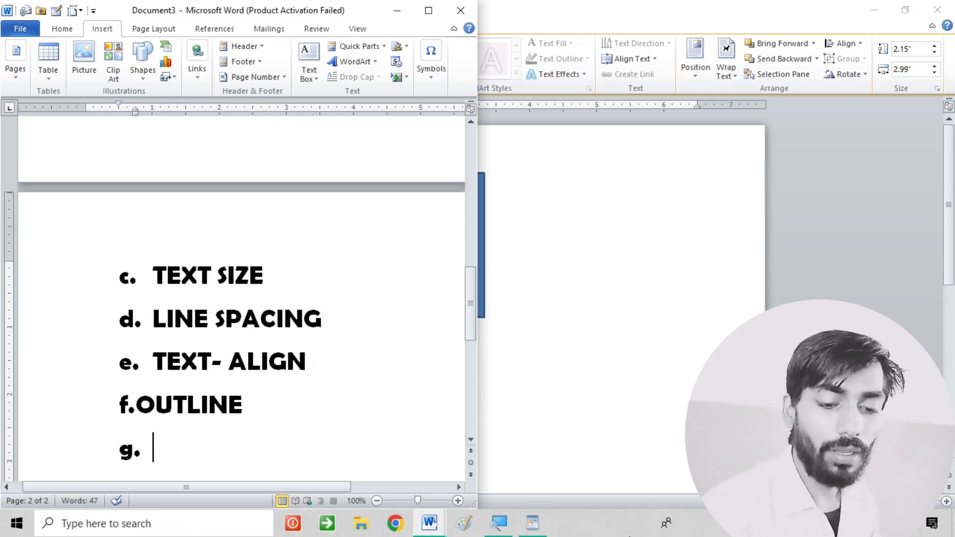
{"action": "type", "text": "RA"}
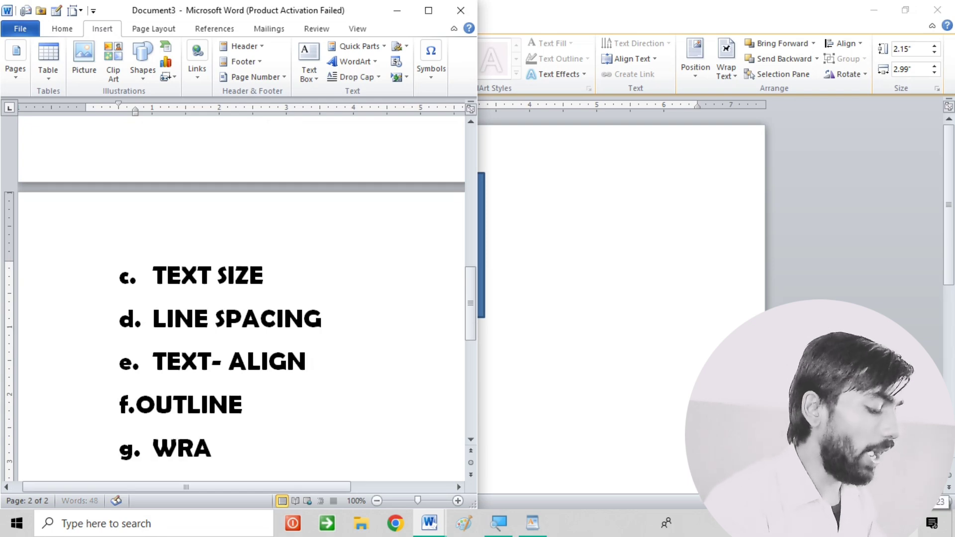
{"action": "type", "text": "P TEXT"}
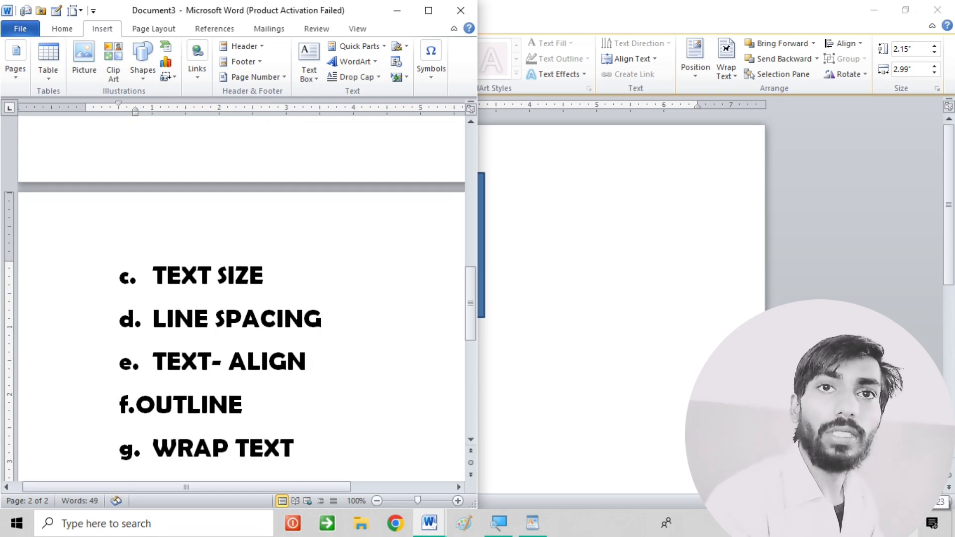
{"action": "key", "text": "Return"}
{"action": "type", "text": "h."}
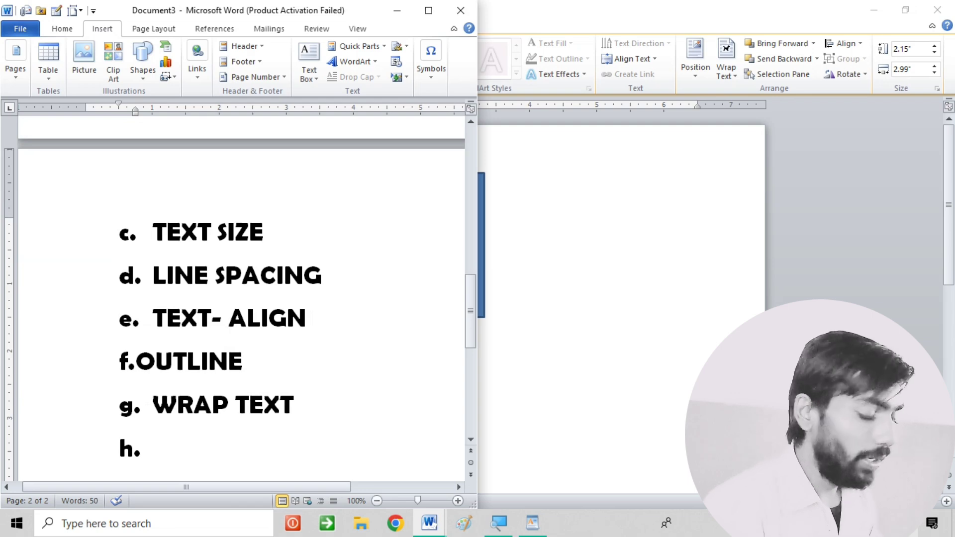
{"action": "type", "text": "SHAPE"}
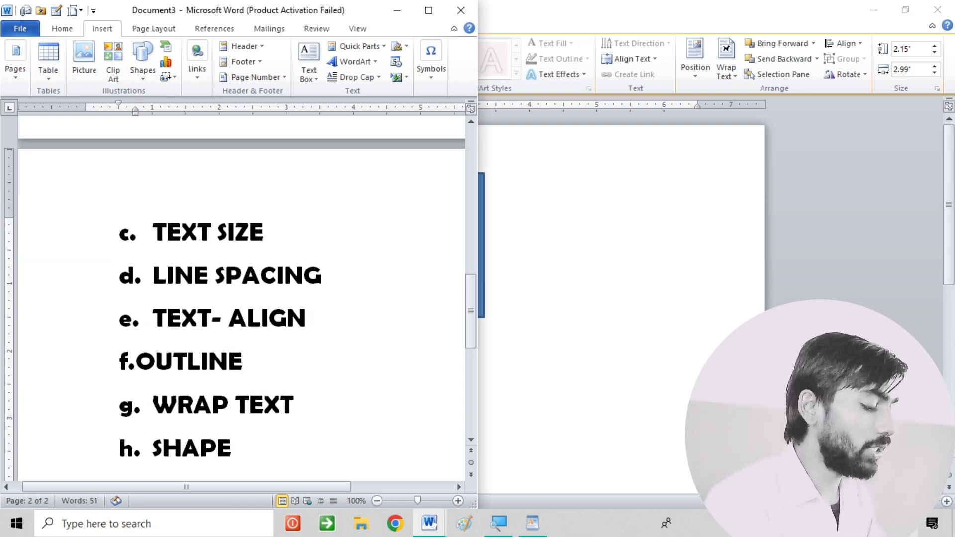
{"action": "type", "text": " STYLE"}
{"action": "key", "text": "Return"}
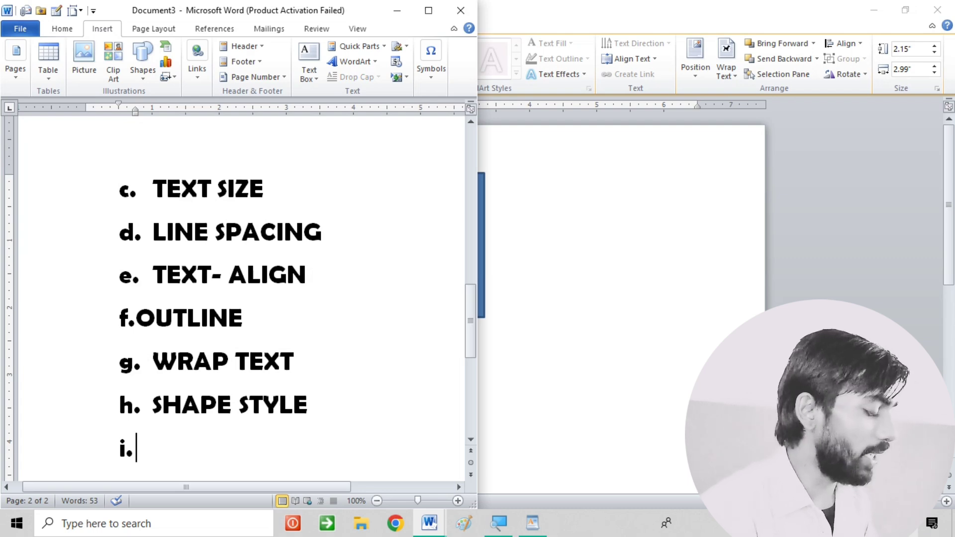
{"action": "type", "text": "WOR"}
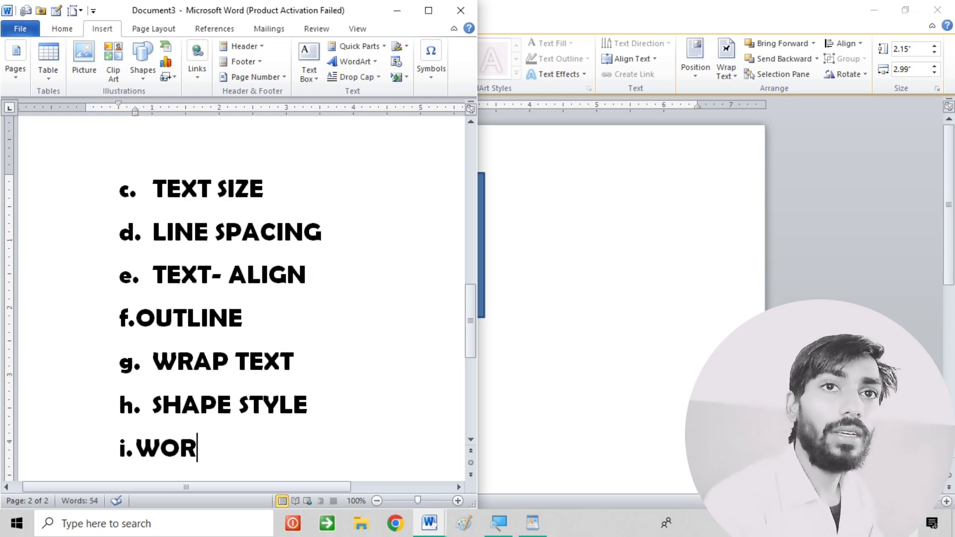
{"action": "type", "text": "D"}
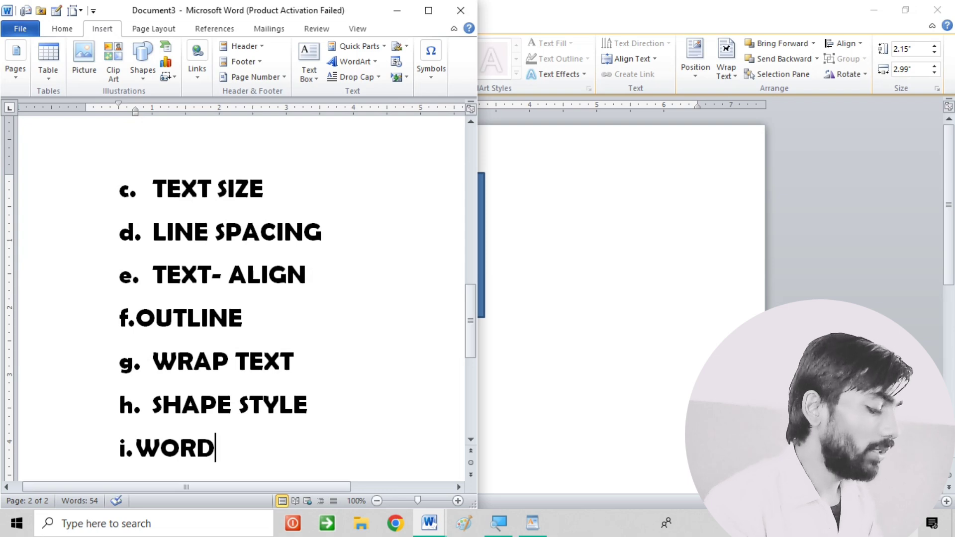
{"action": "type", "text": " ART ST"}
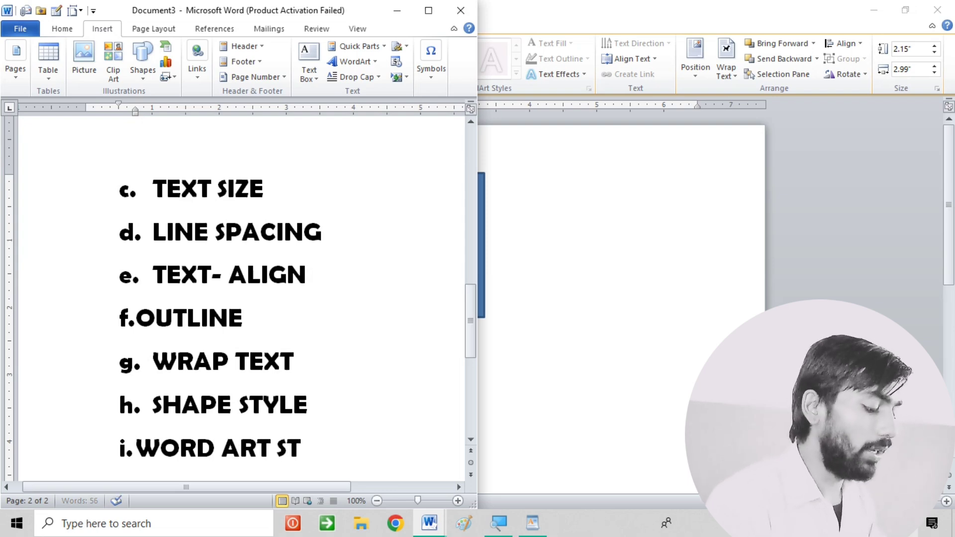
{"action": "type", "text": "YLE"}
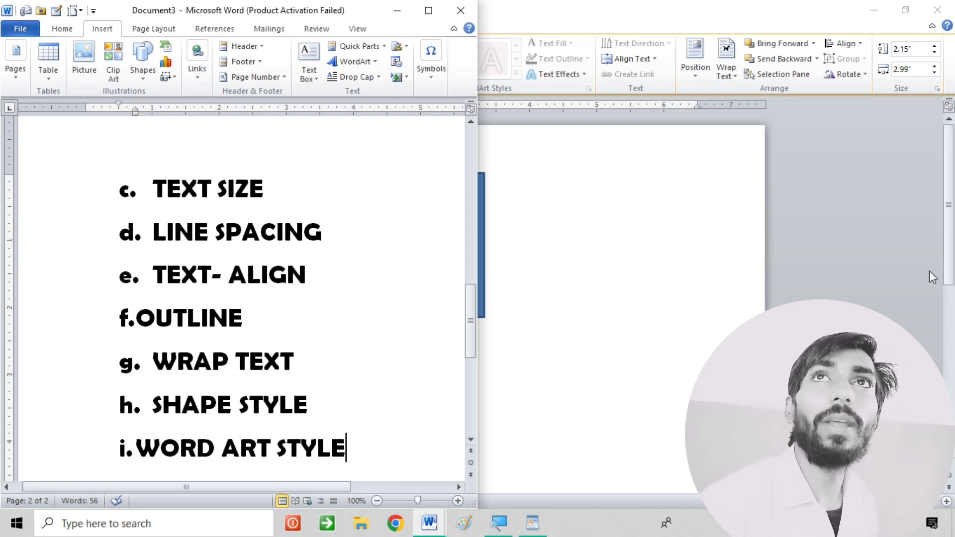
- Maximize the window and move the FORMAT MENU section onto the next page
{"action": "left_click", "coordinate": [428, 10]}
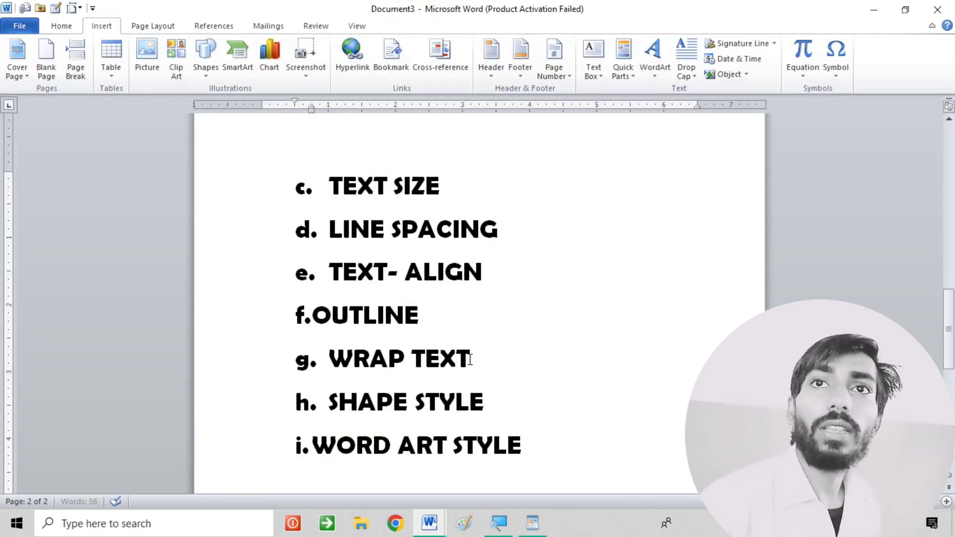
{"action": "scroll", "coordinate": [533, 354], "scroll_direction": "down", "scroll_amount": 5, "text": "ctrl"}
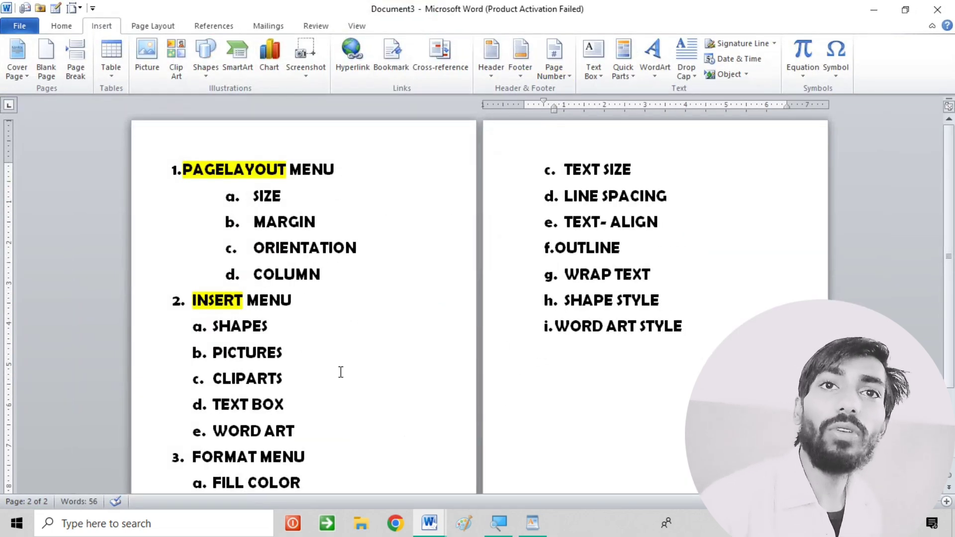
{"action": "scroll", "coordinate": [341, 372], "scroll_direction": "down", "scroll_amount": 2}
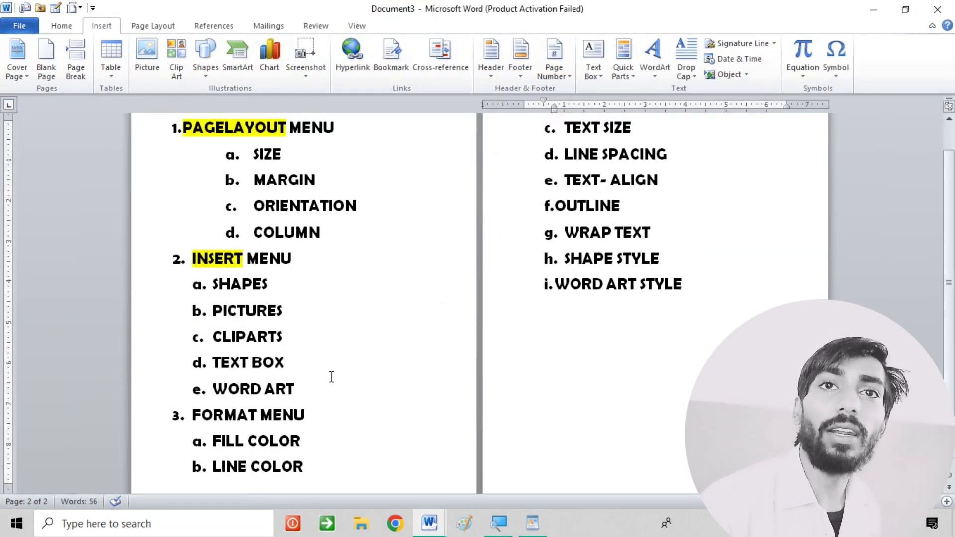
{"action": "left_click", "coordinate": [305, 399]}
{"action": "key", "text": "ctrl+Return"}
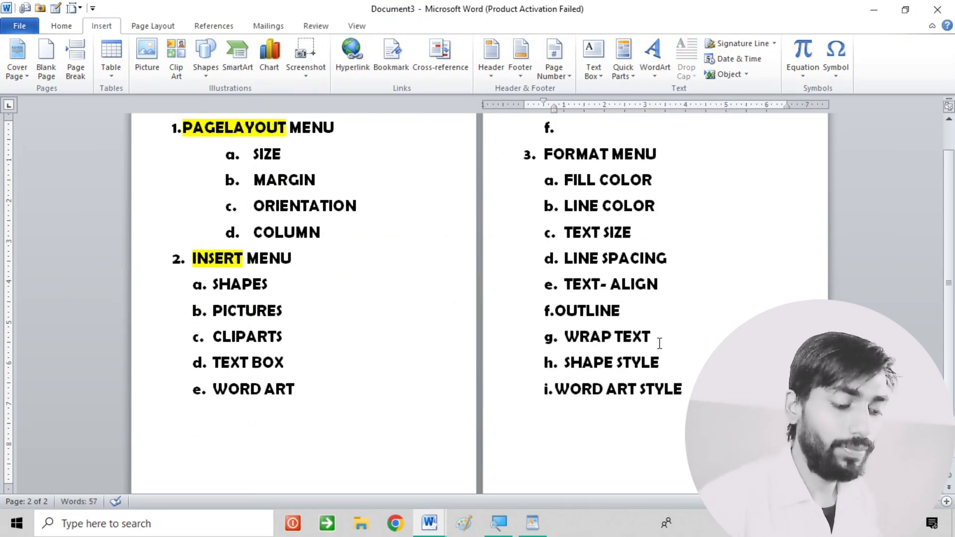
{"action": "key", "text": "BackSpace"}
{"action": "key", "text": "BackSpace"}
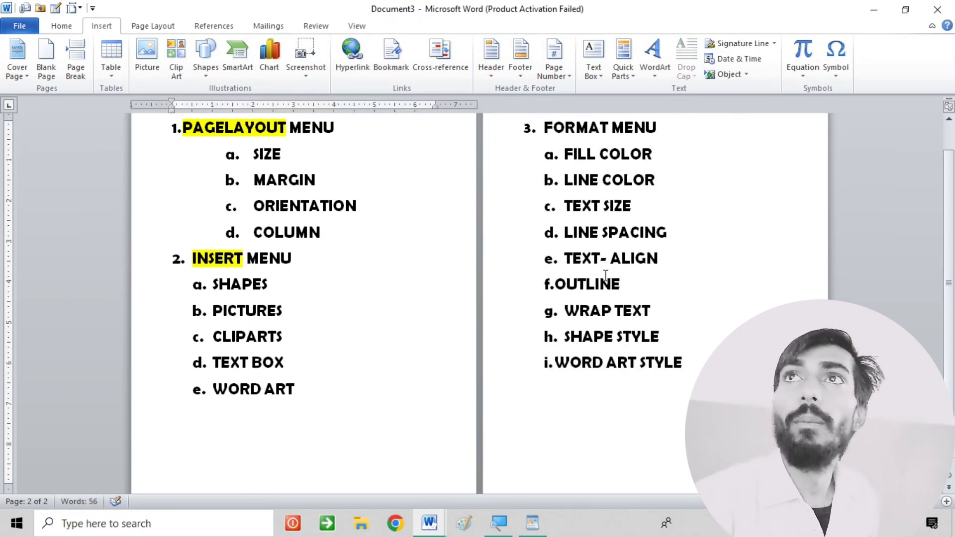
{"action": "left_click", "coordinate": [673, 141]}
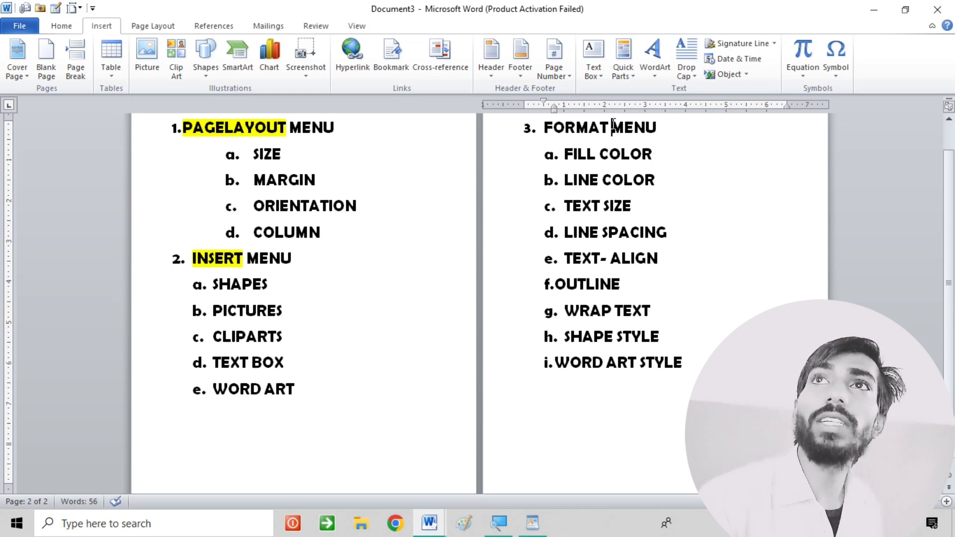
- Highlight the word FORMAT in the heading in yellow
{"action": "left_click_drag", "start_coordinate": [612, 129], "coordinate": [542, 130]}
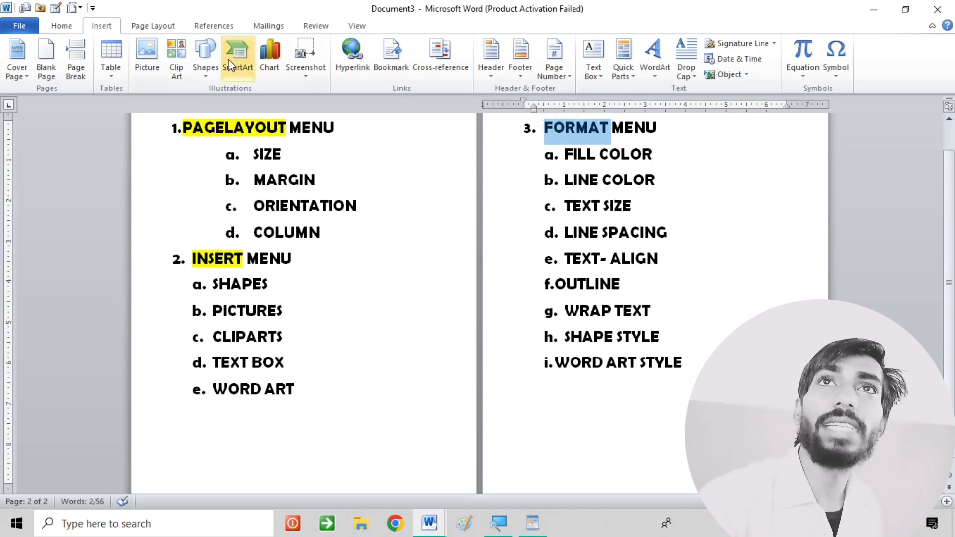
{"action": "scroll", "coordinate": [229, 65], "scroll_direction": "up", "scroll_amount": 1}
{"action": "left_click", "coordinate": [251, 69]}
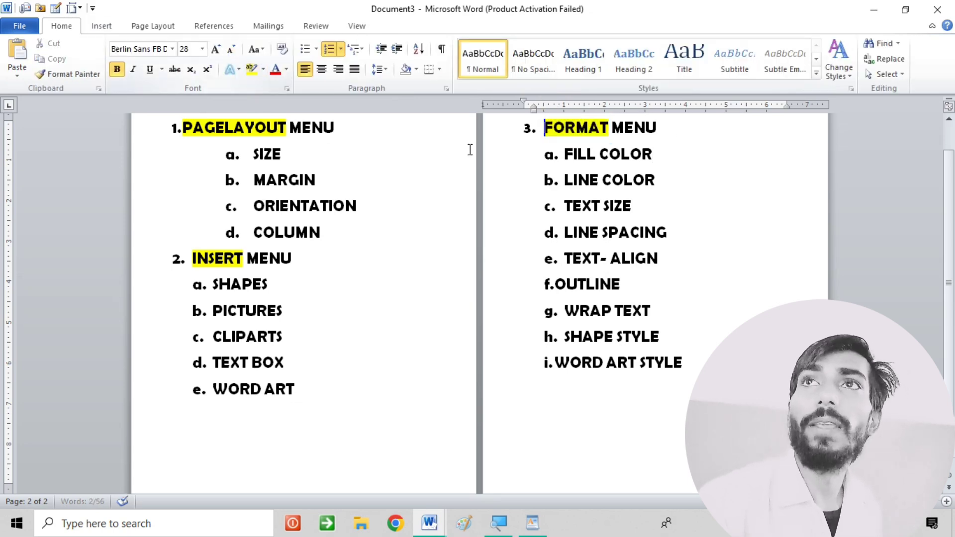
{"action": "left_click", "coordinate": [671, 185]}
- Select the FILL COLOR and LINE COLOR items, then bring up the Shapes gallery
{"action": "left_click", "coordinate": [419, 261]}
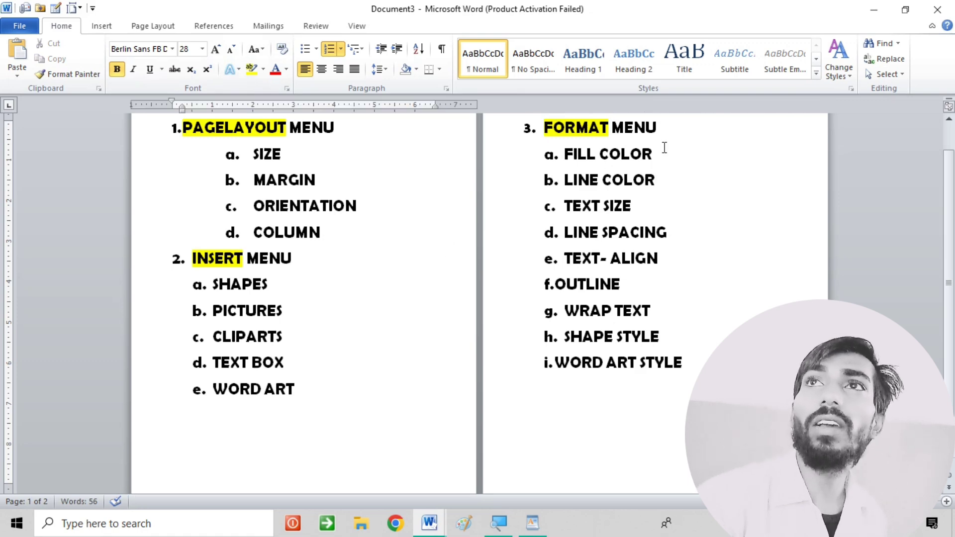
{"action": "left_click_drag", "start_coordinate": [664, 148], "coordinate": [575, 156]}
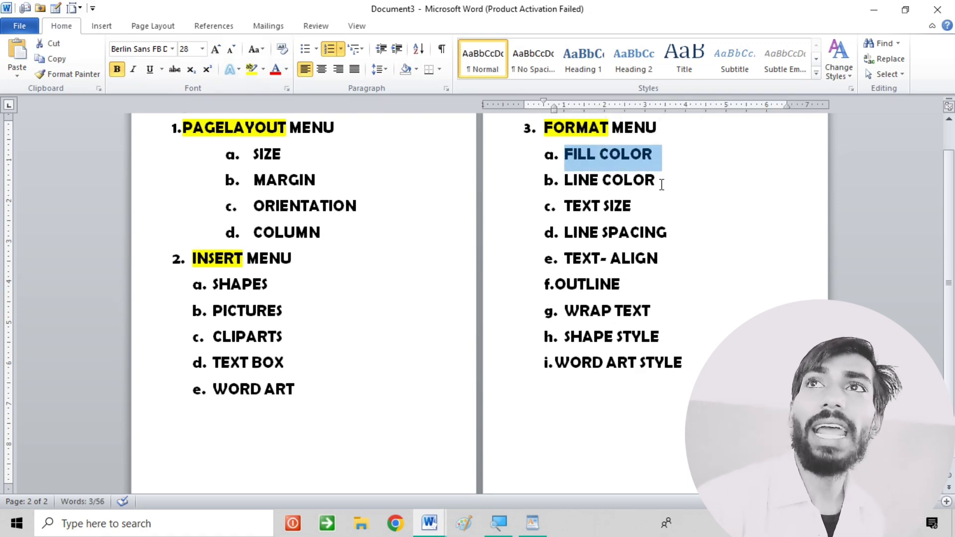
{"action": "left_click_drag", "start_coordinate": [664, 185], "coordinate": [553, 174]}
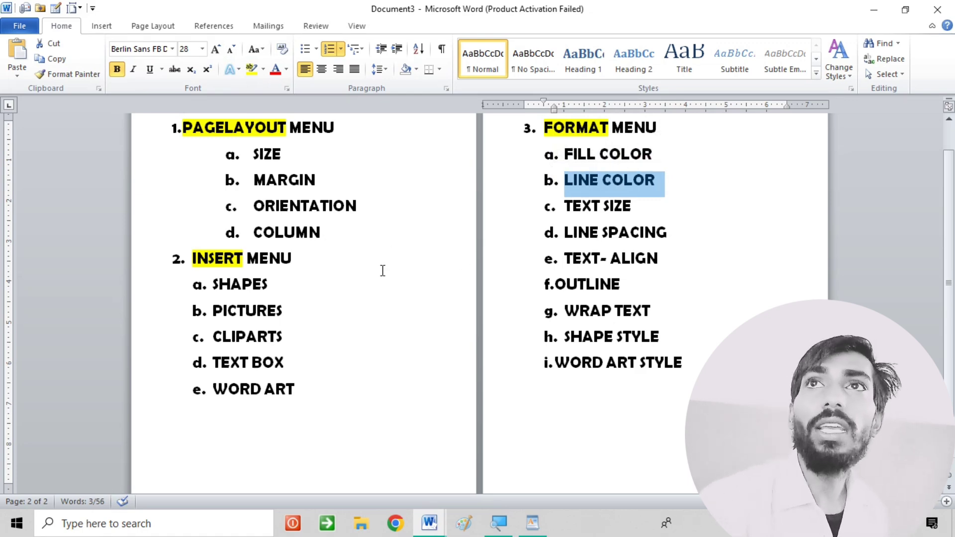
{"action": "left_click", "coordinate": [94, 30]}
{"action": "left_click", "coordinate": [205, 56]}
- Draw a 2.31" by 3.97" rectangle below the WORD ART STYLE item and reselect it
{"action": "left_click", "coordinate": [280, 106]}
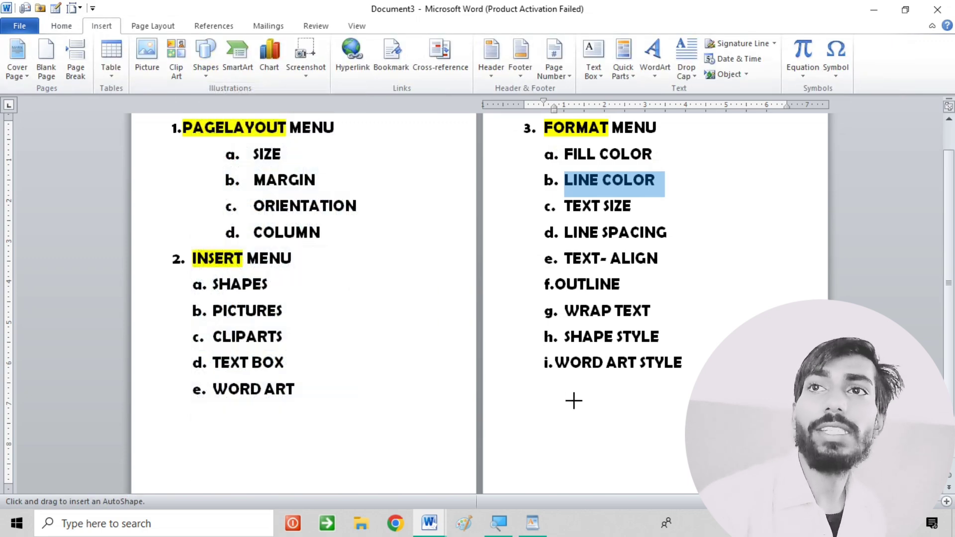
{"action": "left_click_drag", "start_coordinate": [559, 386], "coordinate": [694, 481]}
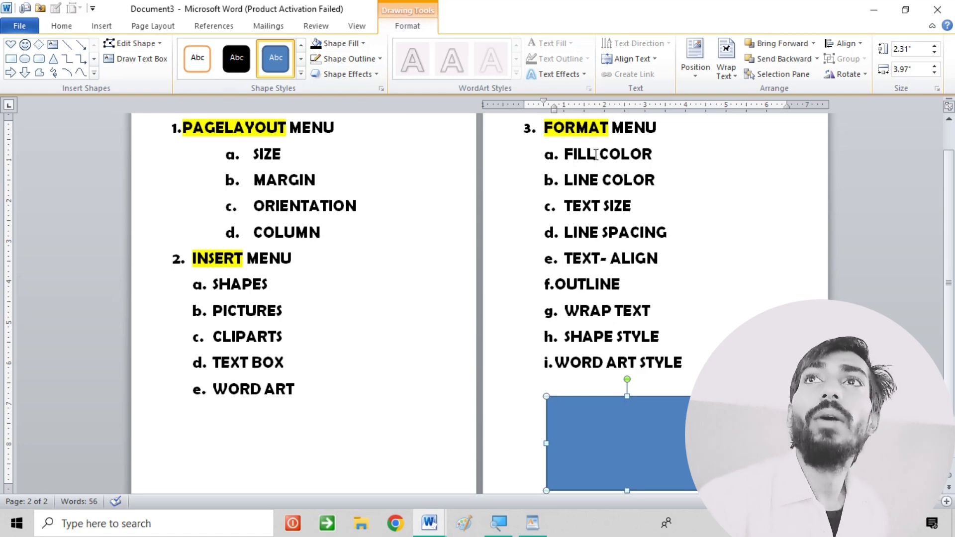
{"action": "left_click", "coordinate": [596, 155]}
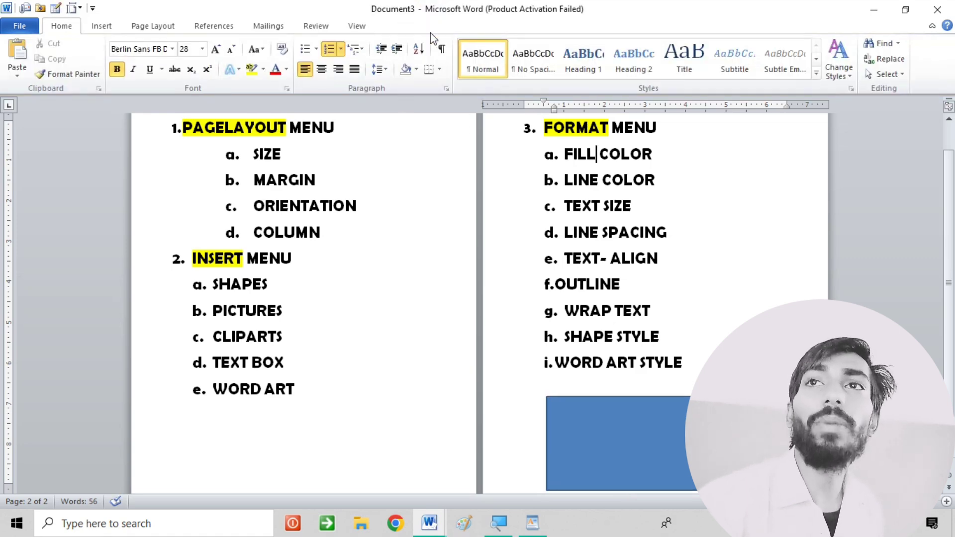
{"action": "left_click", "coordinate": [646, 438]}
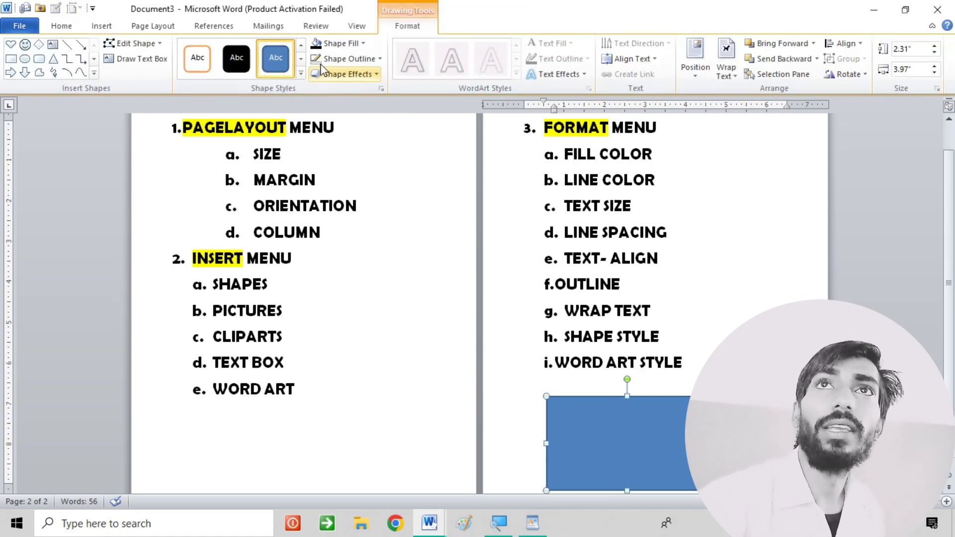
- Fill the rectangle light olive green and give it a red 6 pt long dash-dot outline
{"action": "left_click", "coordinate": [335, 44]}
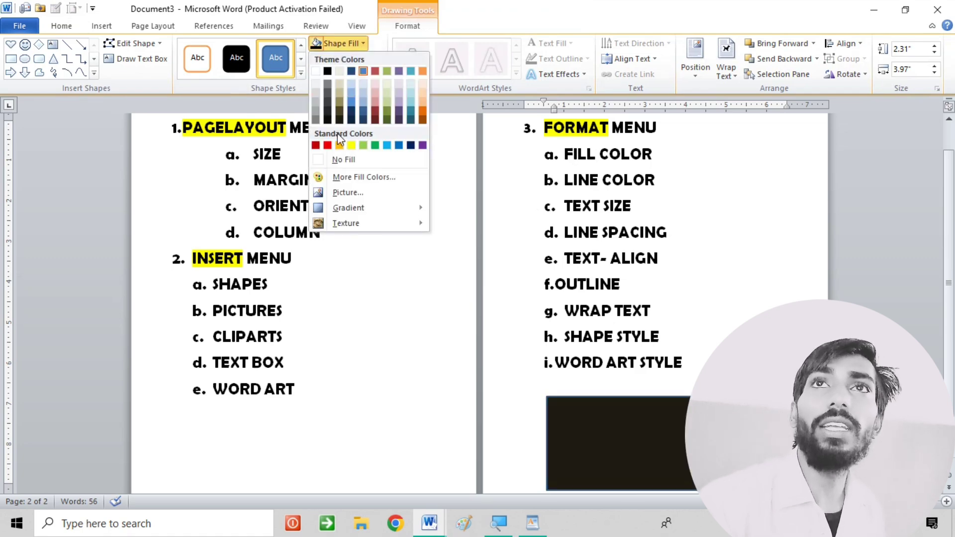
{"action": "left_click", "coordinate": [386, 103]}
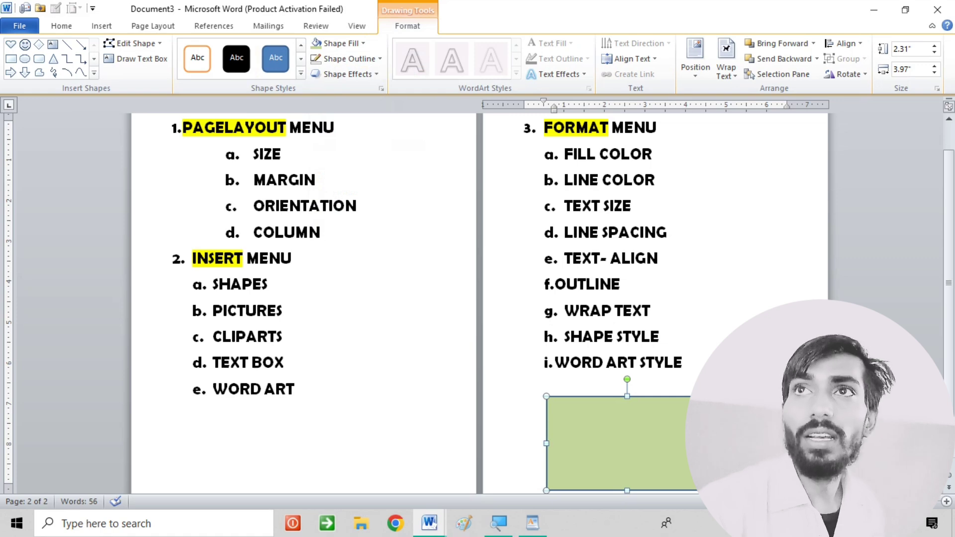
{"action": "left_click", "coordinate": [360, 58]}
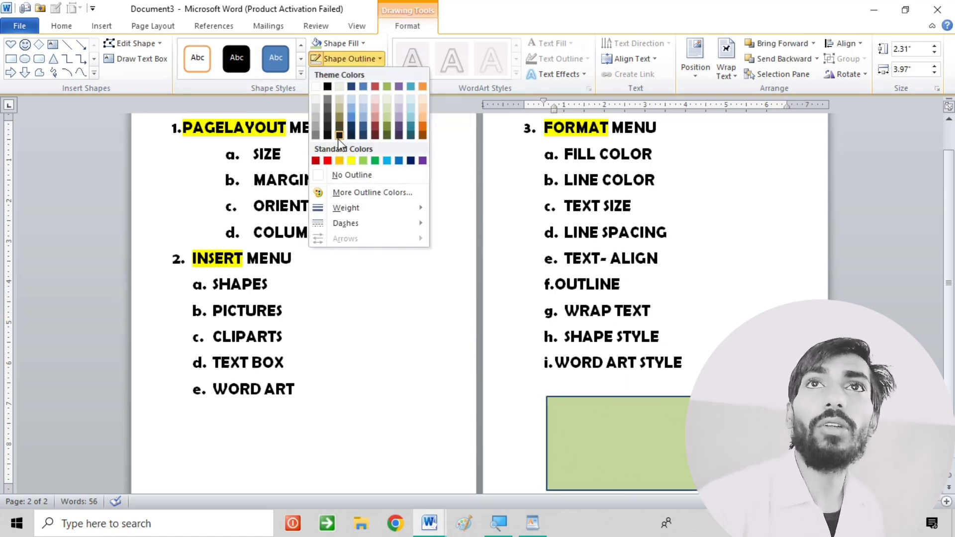
{"action": "left_click", "coordinate": [332, 161]}
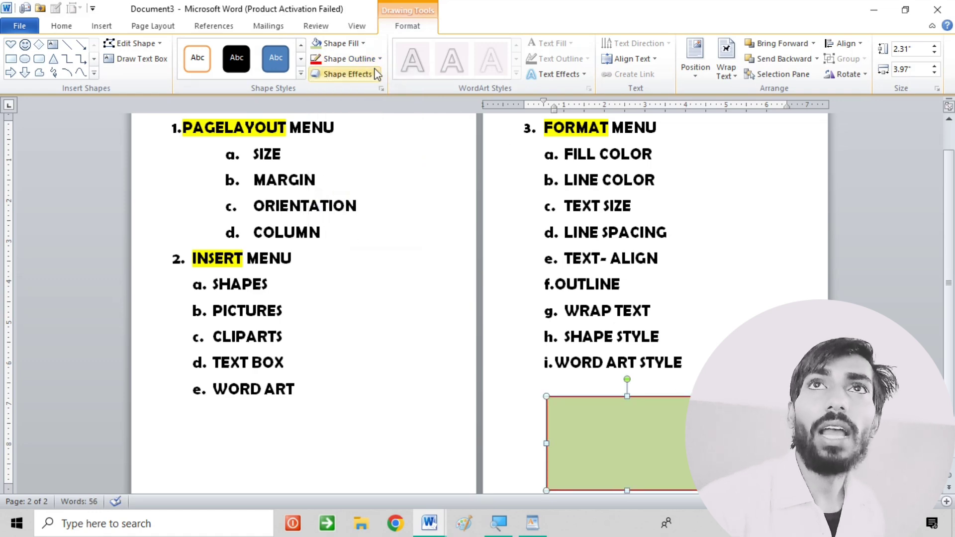
{"action": "left_click", "coordinate": [358, 64]}
{"action": "mouse_move", "coordinate": [345, 207]}
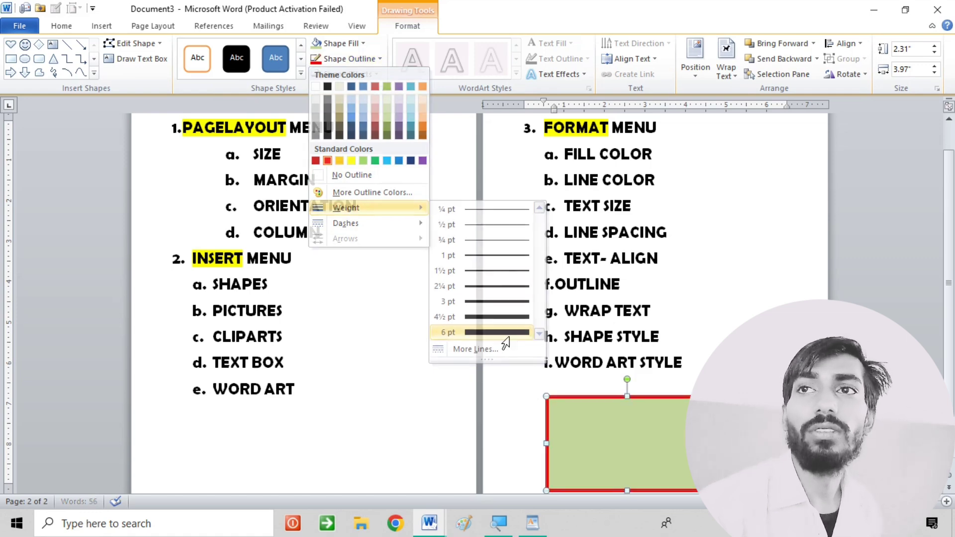
{"action": "left_click", "coordinate": [510, 334]}
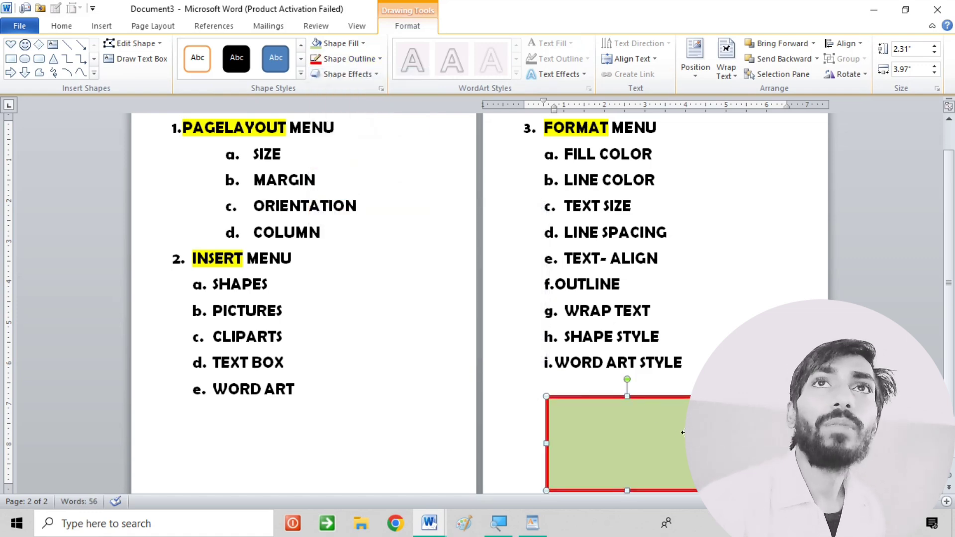
{"action": "left_click", "coordinate": [348, 59]}
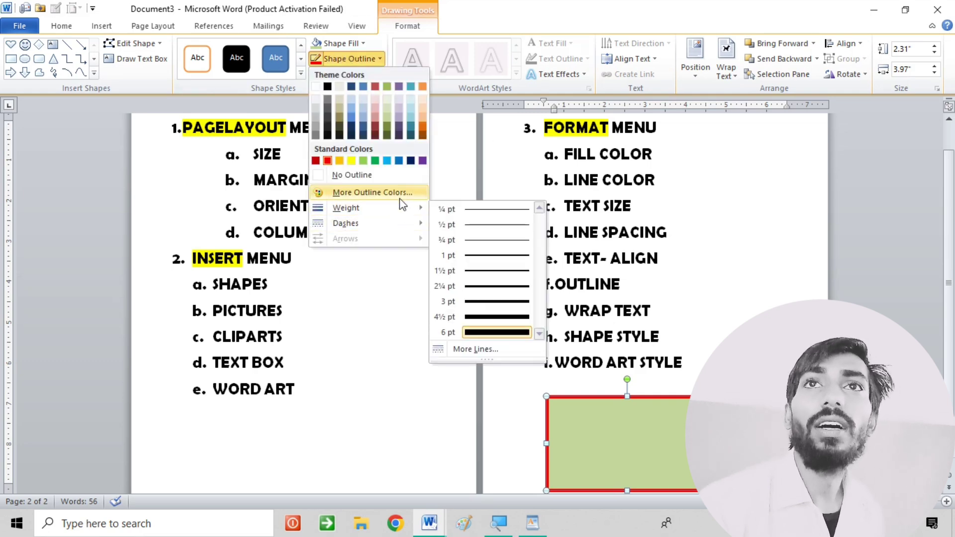
{"action": "mouse_move", "coordinate": [345, 223]}
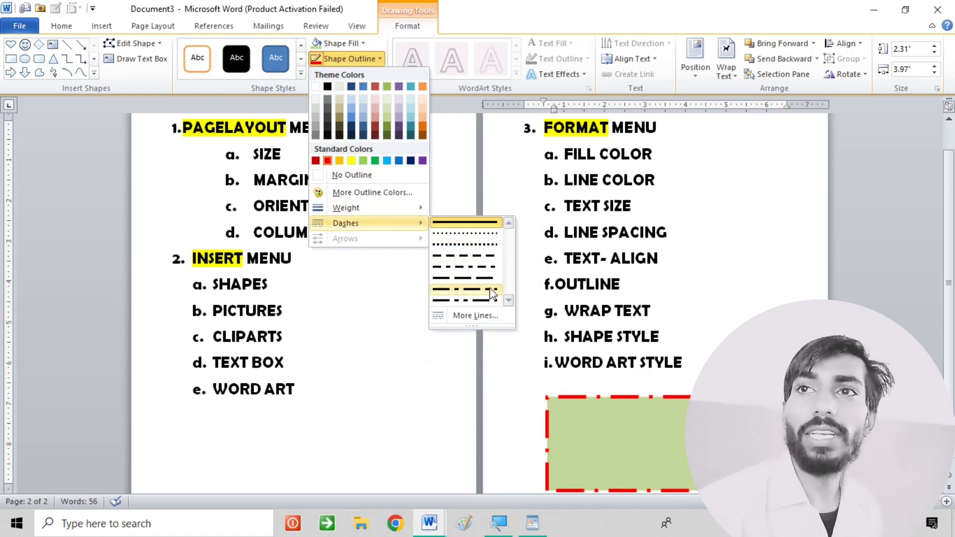
{"action": "left_click", "coordinate": [492, 293]}
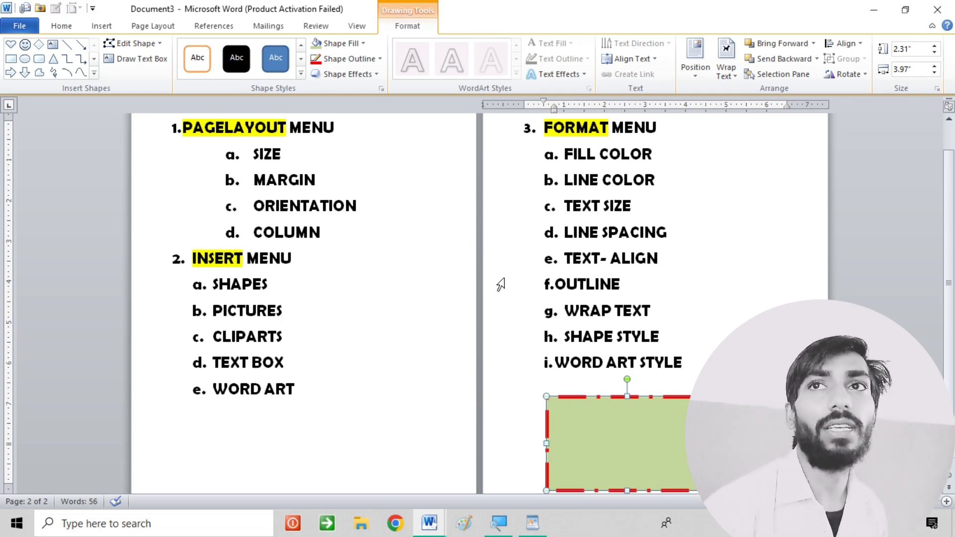
- Grow the word OUTLINE to 80 pt, then shrink it back to 28 pt
{"action": "left_click", "coordinate": [672, 334]}
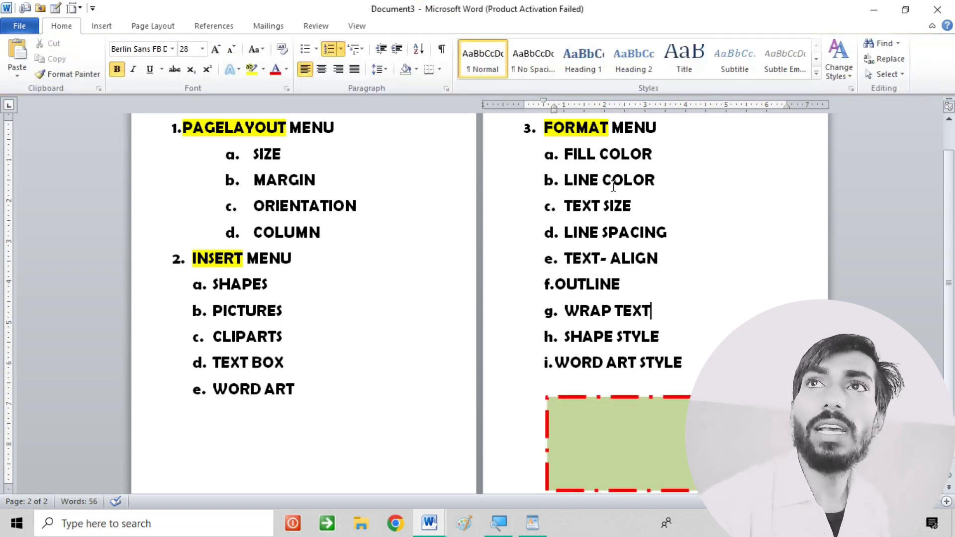
{"action": "left_click", "coordinate": [641, 204]}
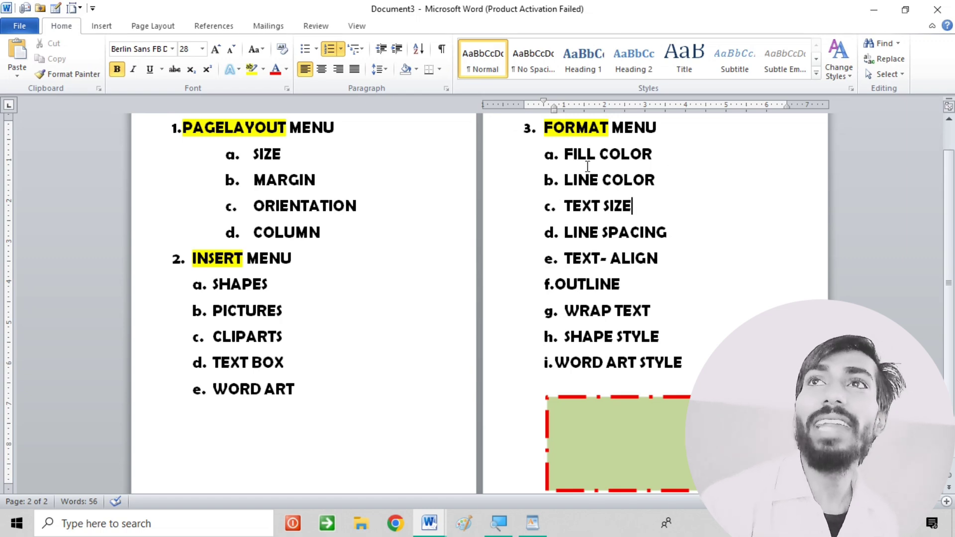
{"action": "left_click", "coordinate": [683, 185]}
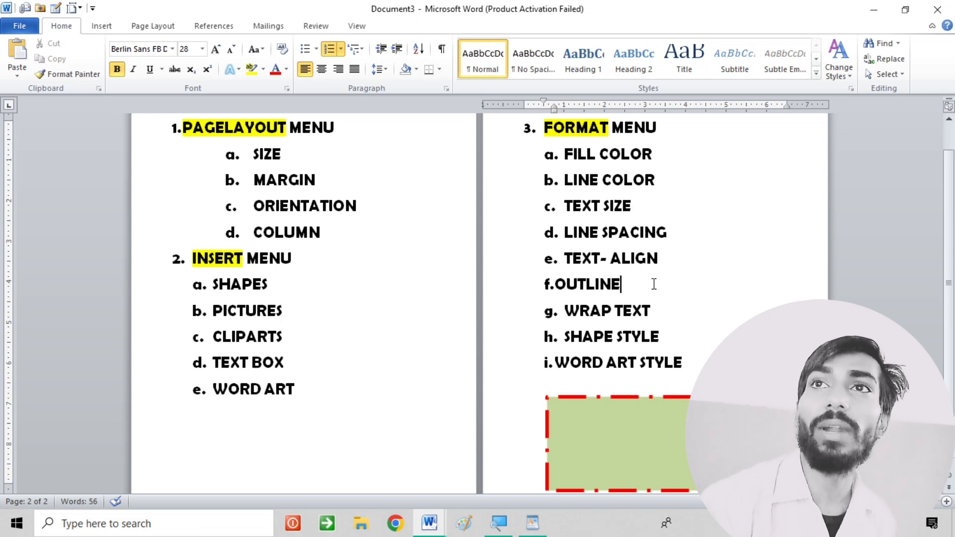
{"action": "left_click_drag", "start_coordinate": [653, 284], "coordinate": [555, 286]}
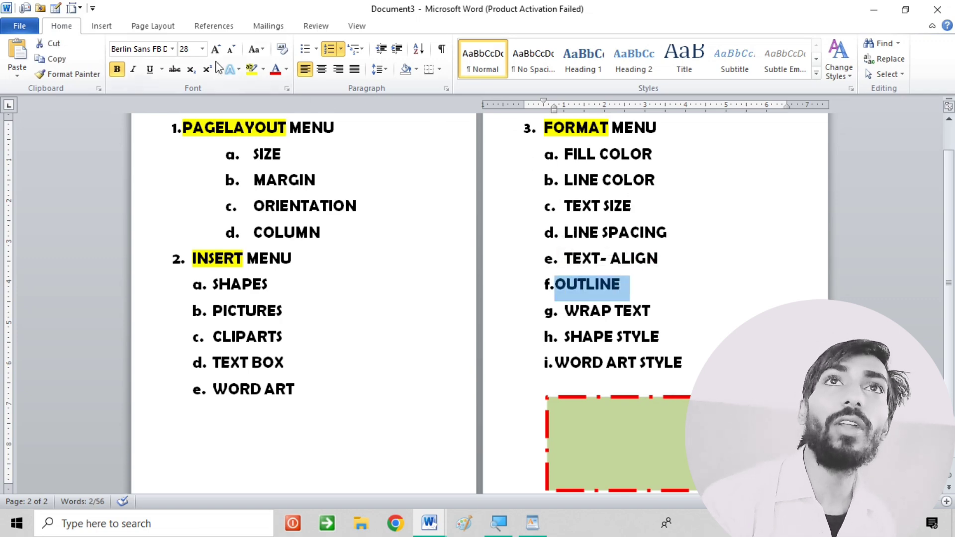
{"action": "left_click", "coordinate": [216, 48]}
{"action": "left_click", "coordinate": [215, 49]}
{"action": "left_click", "coordinate": [216, 49]}
{"action": "left_click", "coordinate": [216, 49]}
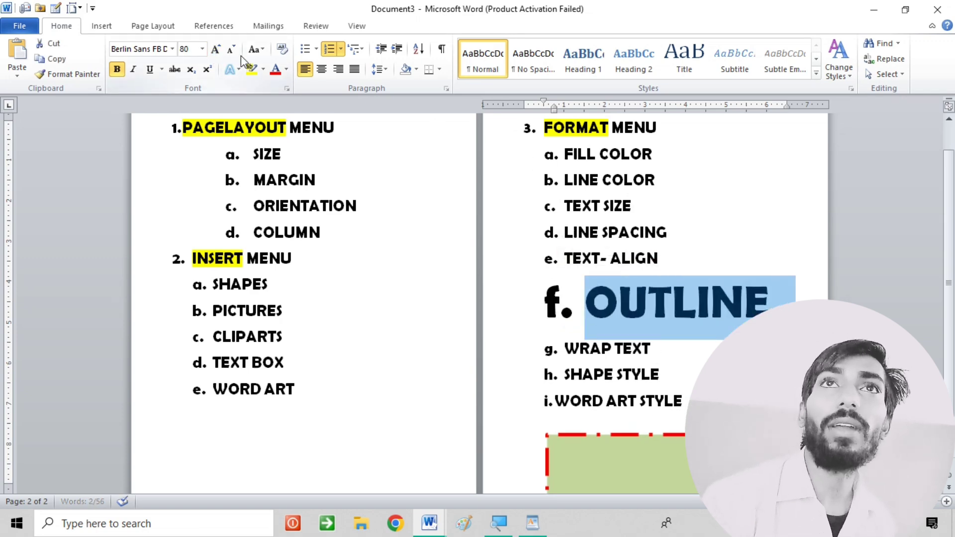
{"action": "left_click", "coordinate": [237, 52]}
{"action": "left_click", "coordinate": [237, 52]}
{"action": "left_click", "coordinate": [237, 52]}
{"action": "left_click", "coordinate": [237, 52]}
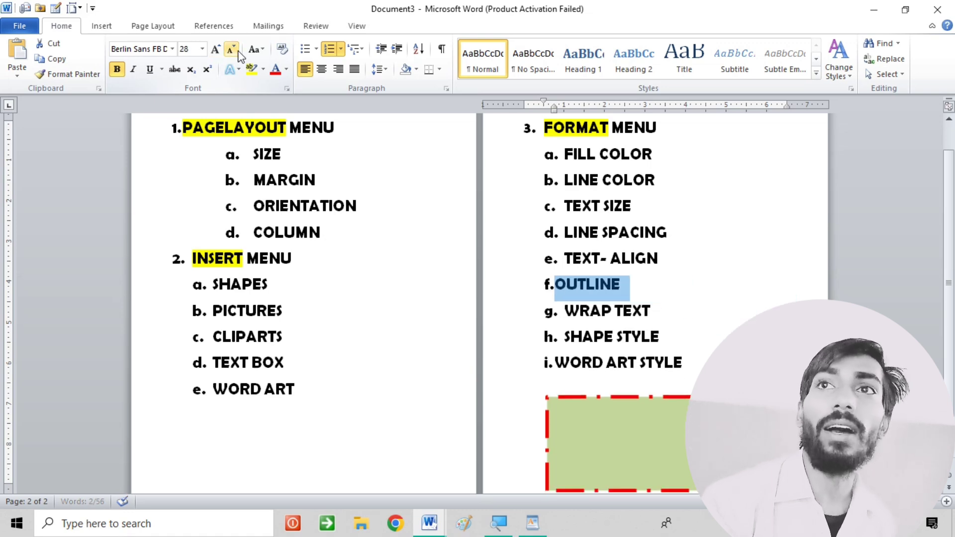
- Move the green rectangle up just beneath the WORD ART STYLE item
{"action": "left_click", "coordinate": [660, 334]}
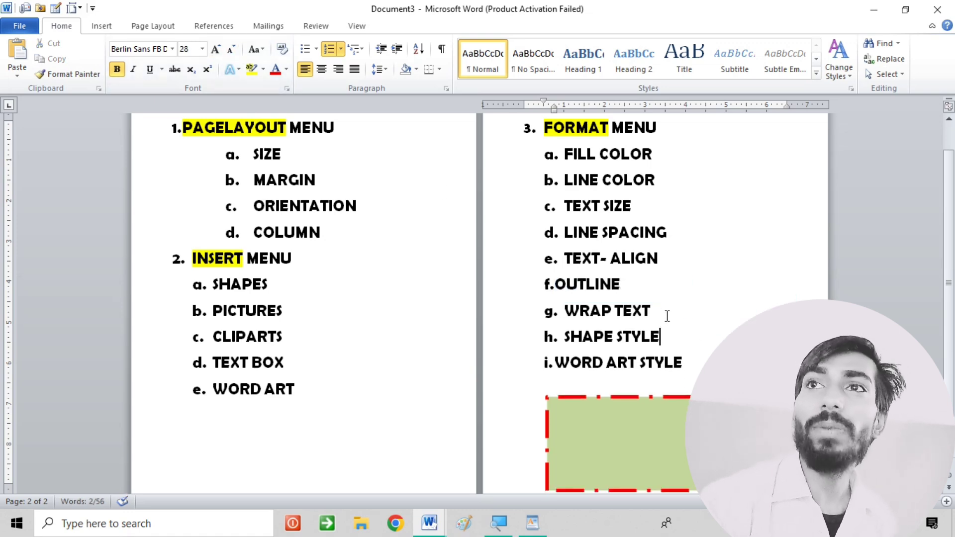
{"action": "left_click_drag", "start_coordinate": [658, 312], "coordinate": [569, 305]}
{"action": "mouse_move", "coordinate": [622, 473]}
{"action": "left_mouse_down"}
{"action": "mouse_move", "coordinate": [647, 407]}
{"action": "mouse_move", "coordinate": [642, 434]}
{"action": "left_mouse_up"}
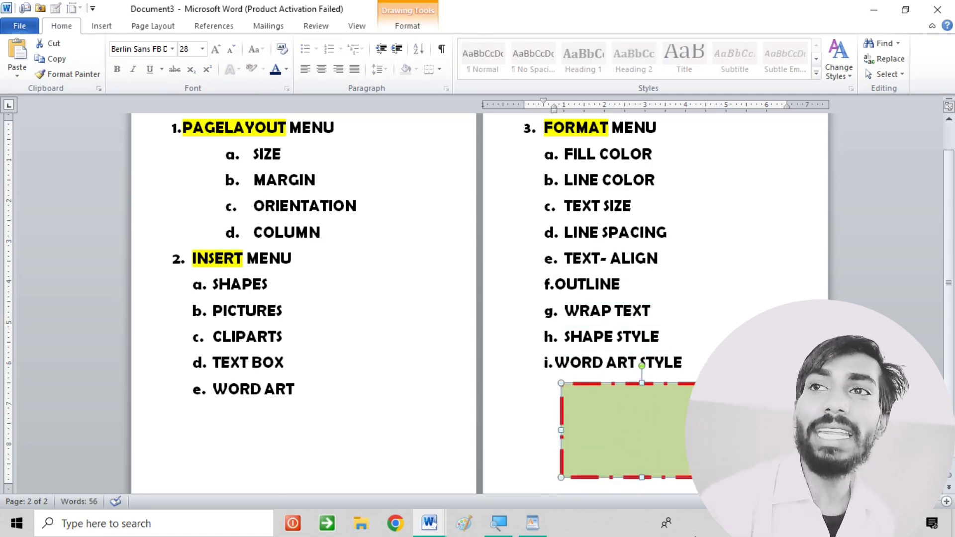
- Look over the Wrap Text and Shape Styles options, then give the rectangle a Reflection variation
{"action": "left_click", "coordinate": [407, 26]}
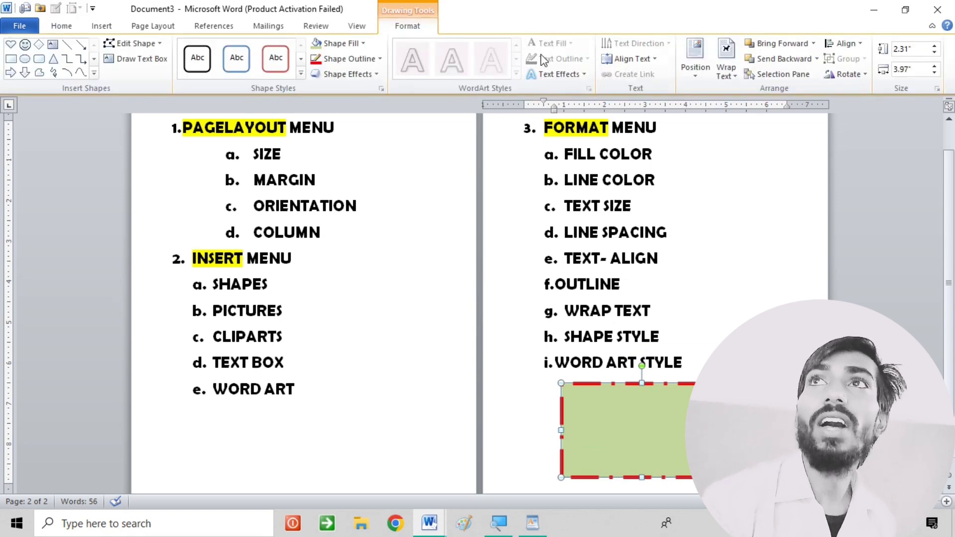
{"action": "left_click", "coordinate": [728, 75]}
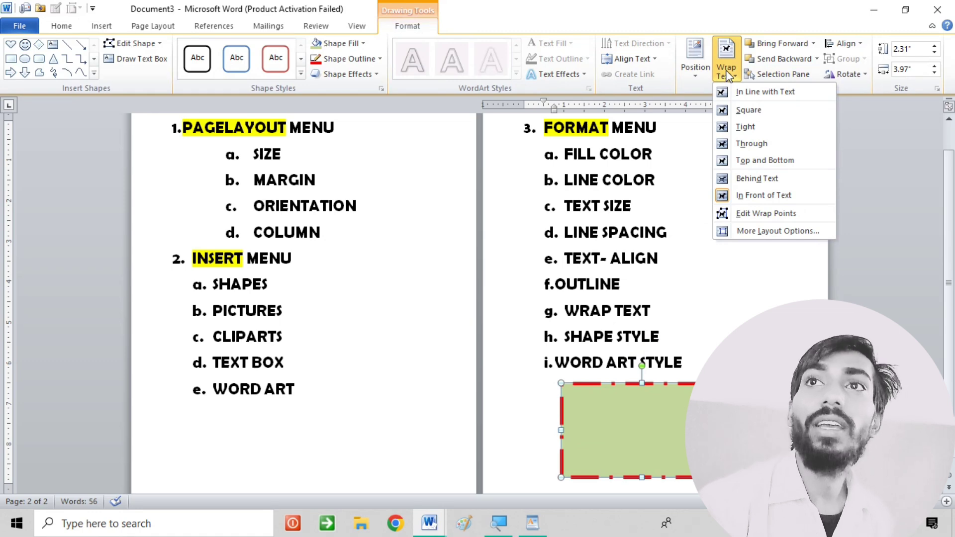
{"action": "left_click", "coordinate": [748, 110]}
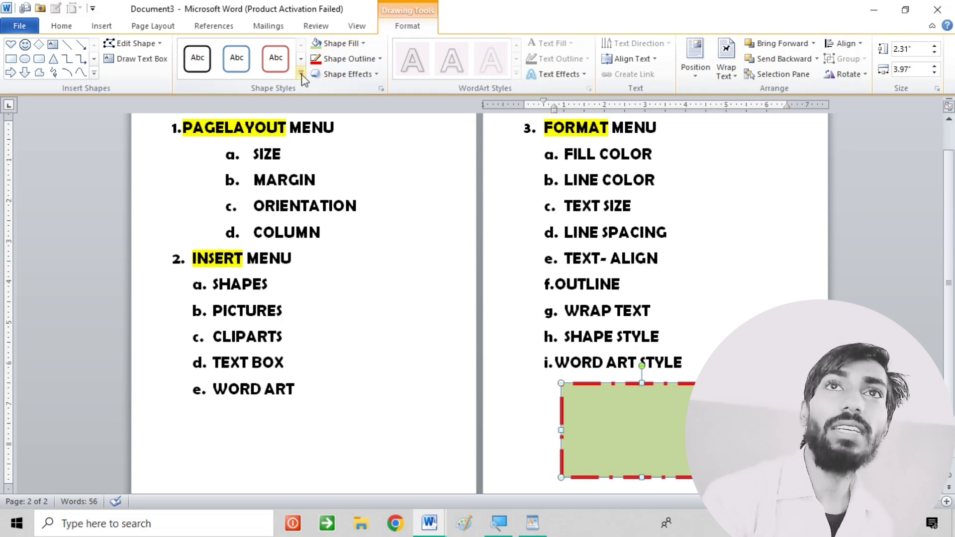
{"action": "left_click", "coordinate": [302, 75]}
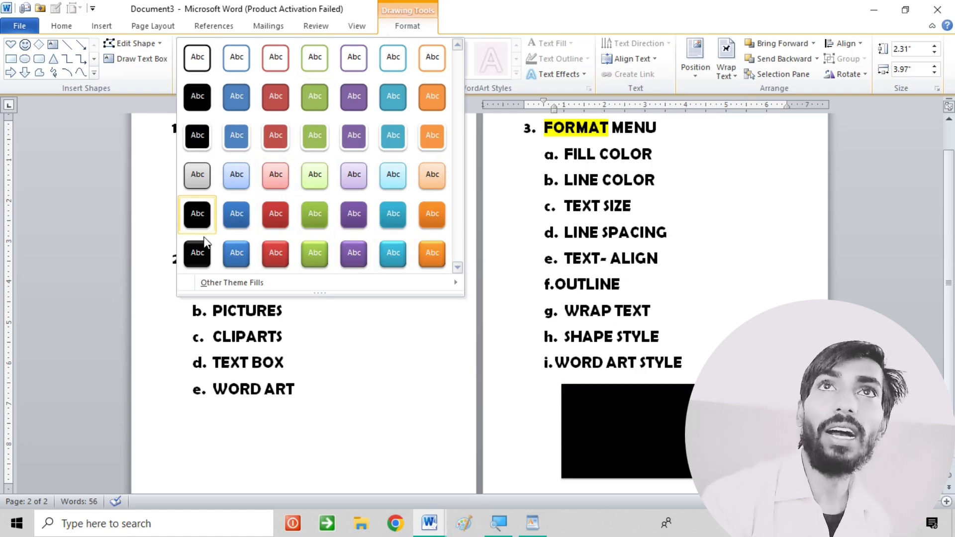
{"action": "left_click", "coordinate": [411, 29]}
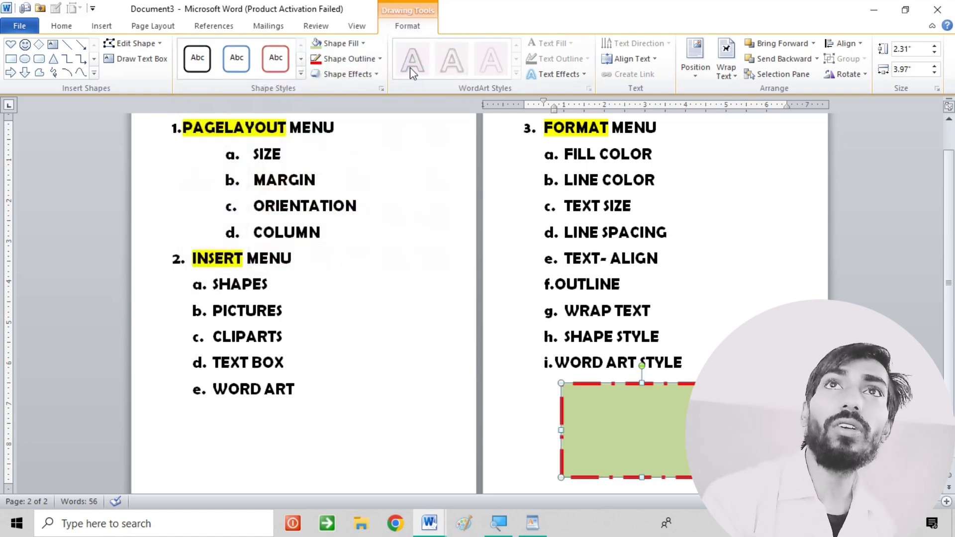
{"action": "left_click", "coordinate": [368, 75]}
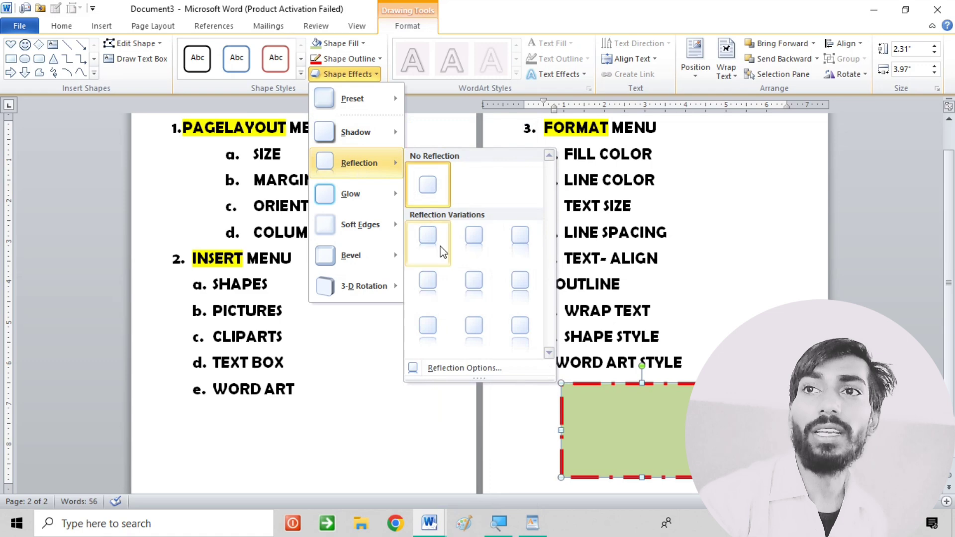
{"action": "mouse_move", "coordinate": [359, 163]}
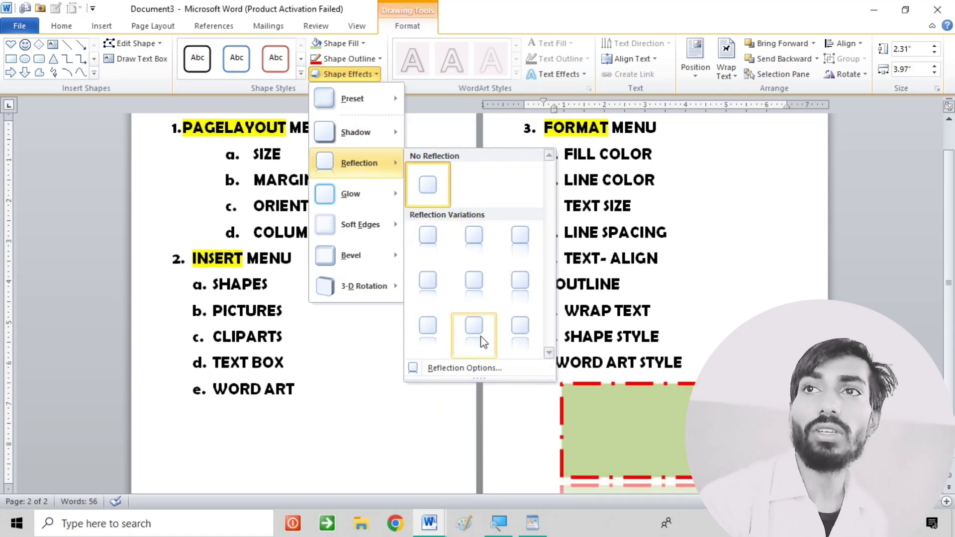
{"action": "left_click", "coordinate": [474, 328]}
- Move the green rectangle beside INSERT MENU on the left page and add the text HELLO WORLD
{"action": "left_click_drag", "start_coordinate": [670, 336], "coordinate": [673, 162]}
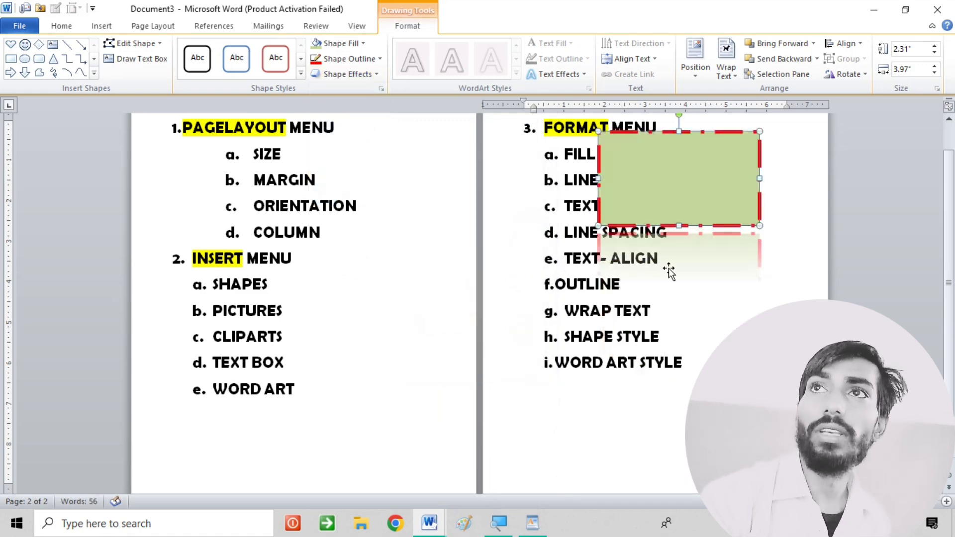
{"action": "left_click_drag", "start_coordinate": [671, 198], "coordinate": [428, 273]}
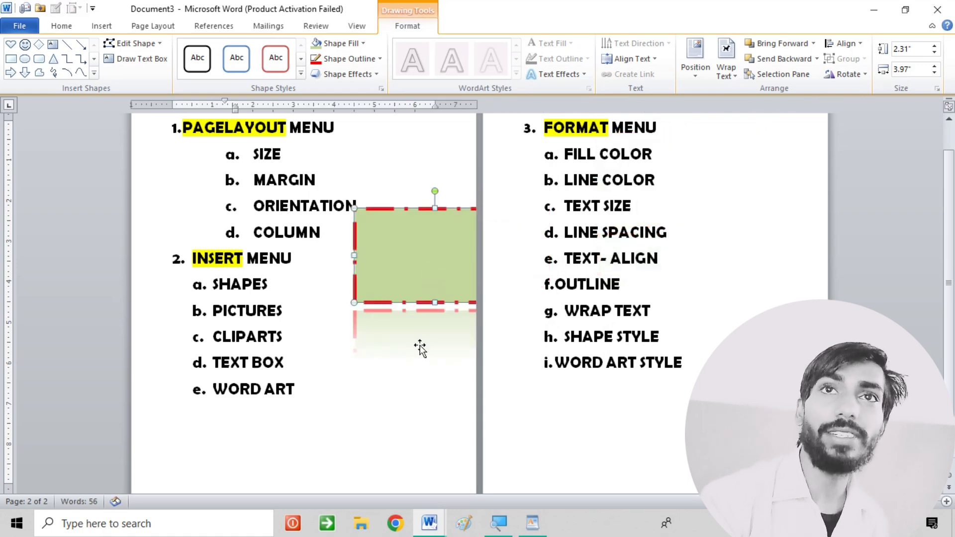
{"action": "left_click_drag", "start_coordinate": [417, 236], "coordinate": [412, 266]}
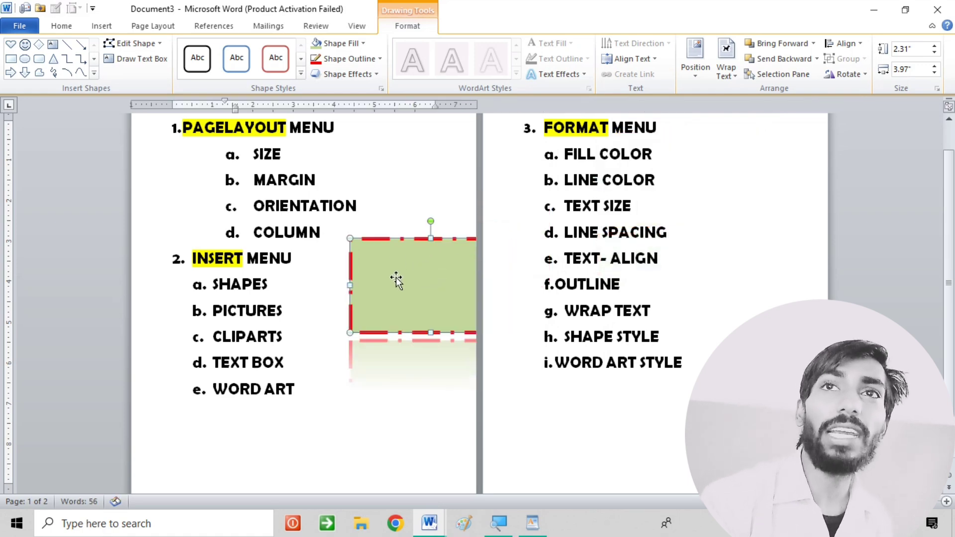
{"action": "right_click", "coordinate": [399, 285]}
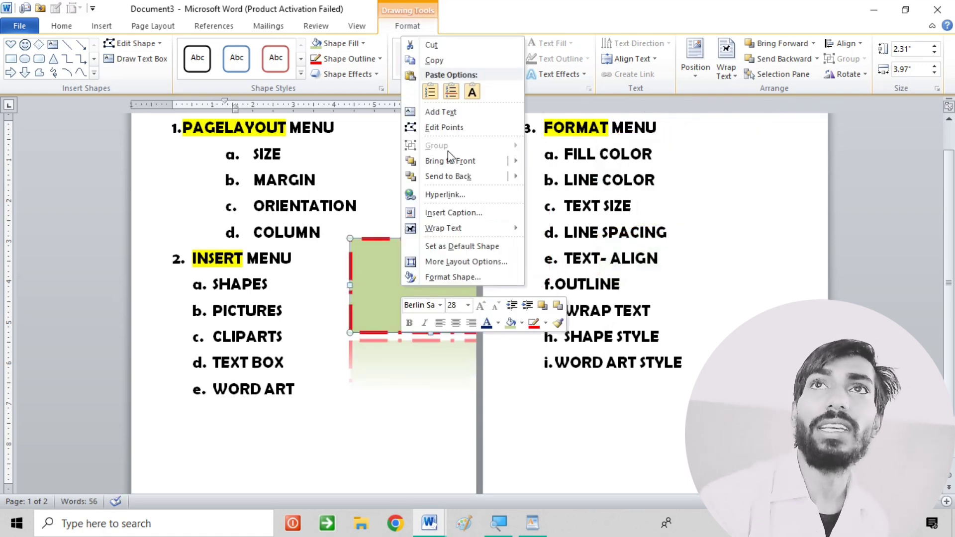
{"action": "left_click", "coordinate": [440, 112]}
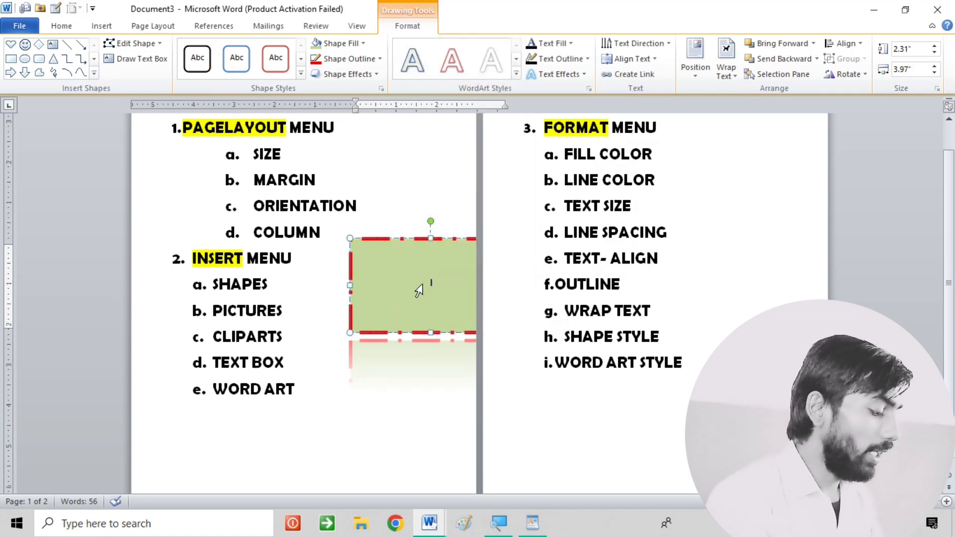
{"action": "type", "text": "Hi"}
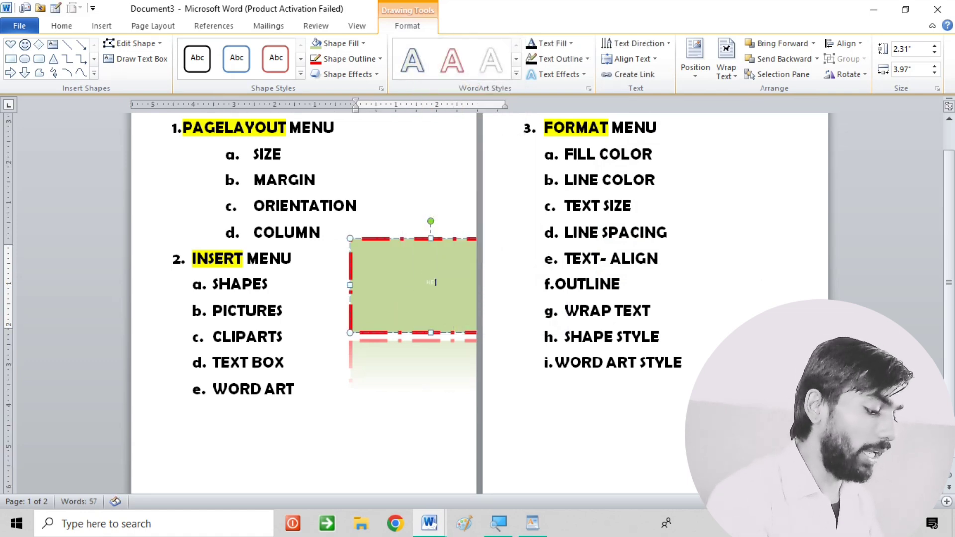
{"action": "type", "text": "LLO WORL"}
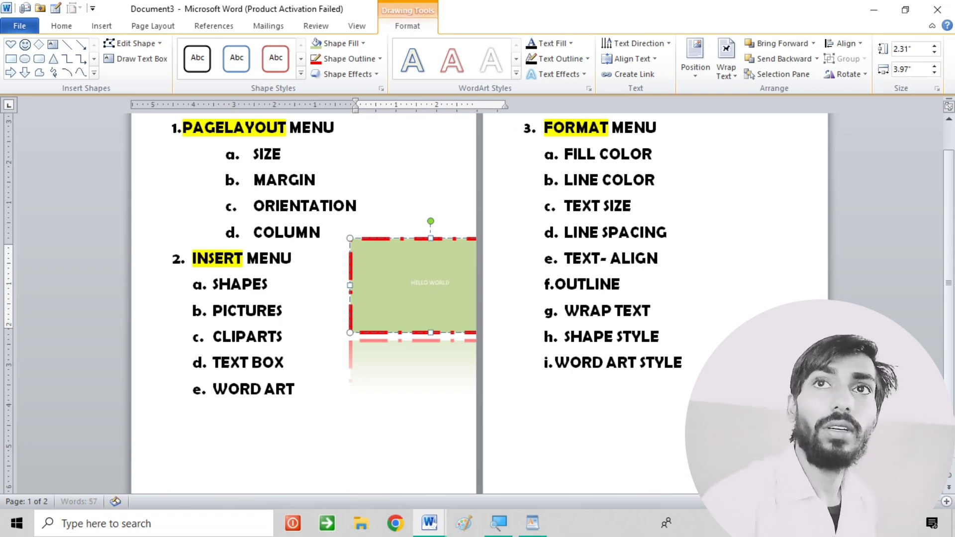
{"action": "type", "text": "D"}
- Enlarge the HELLO WORLD text, color it black and make it bold
{"action": "triple_click", "coordinate": [423, 286]}
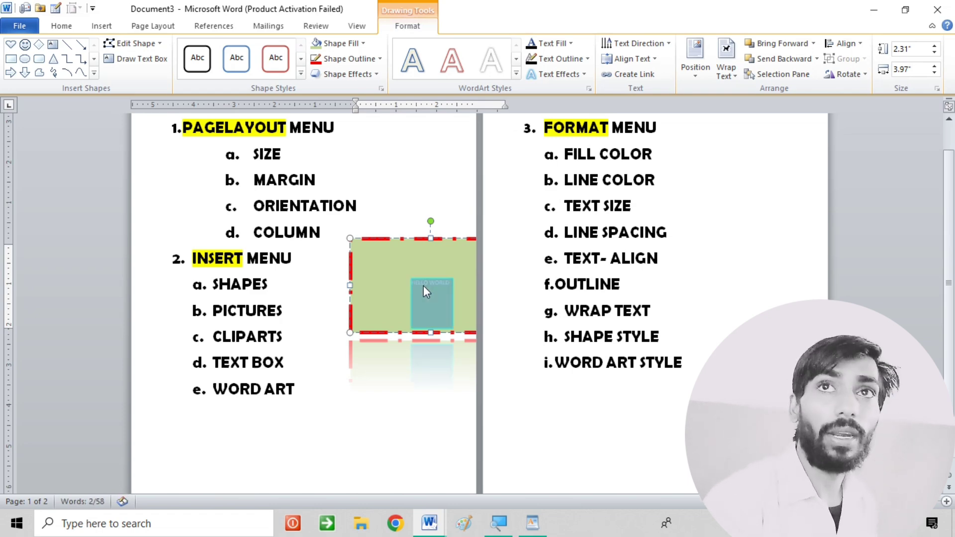
{"action": "key", "text": "ctrl+shift+period"}
{"action": "key", "text": "ctrl+shift+period"}
{"action": "key", "text": "ctrl+shift+period"}
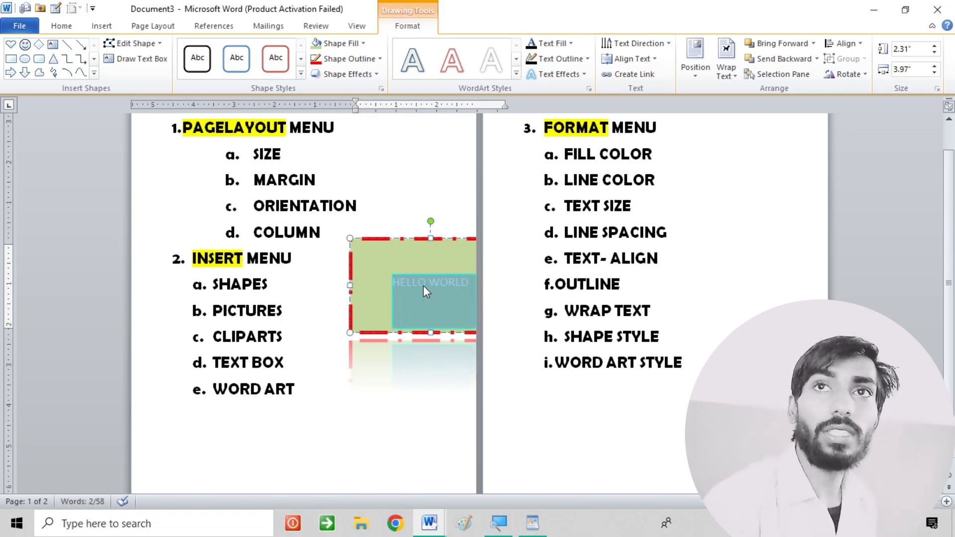
{"action": "left_click", "coordinate": [423, 286]}
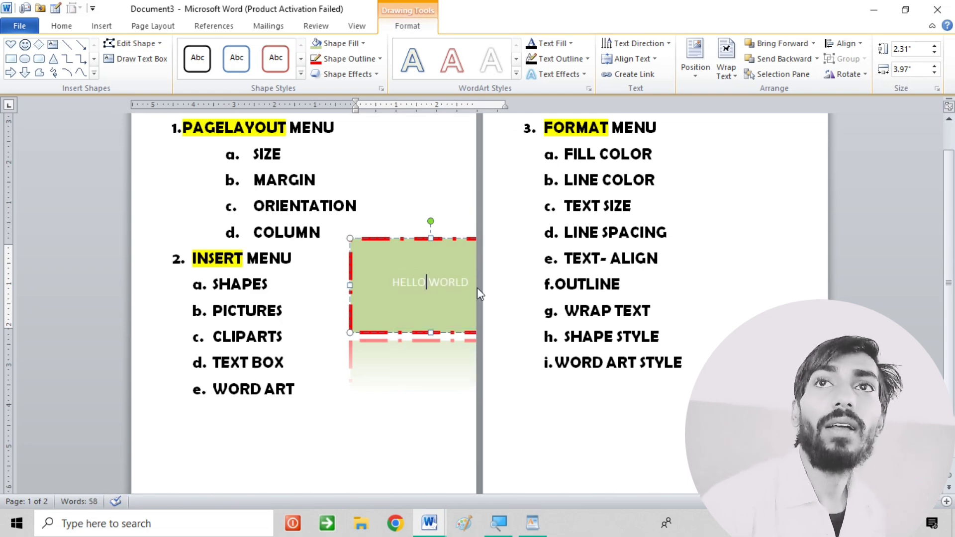
{"action": "key", "text": "ctrl+a"}
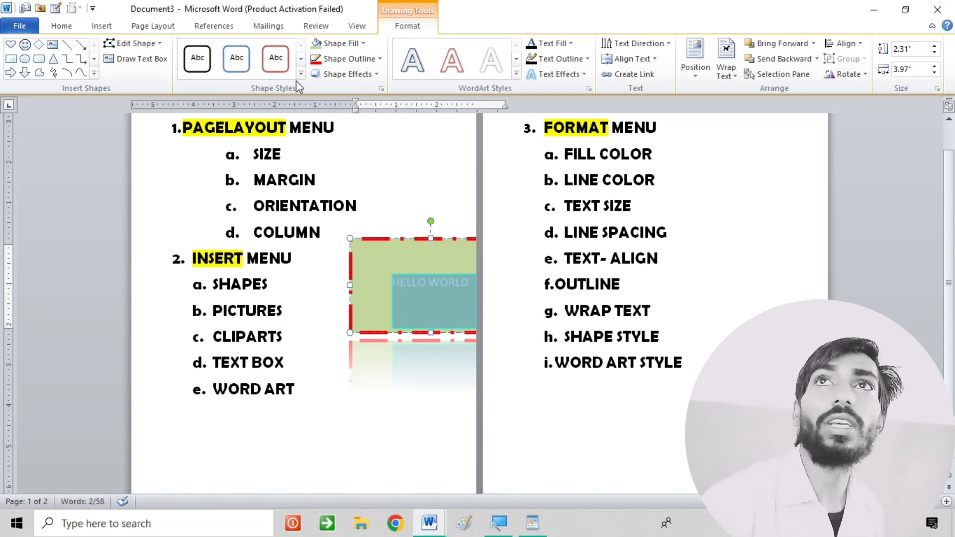
{"action": "left_click", "coordinate": [550, 44]}
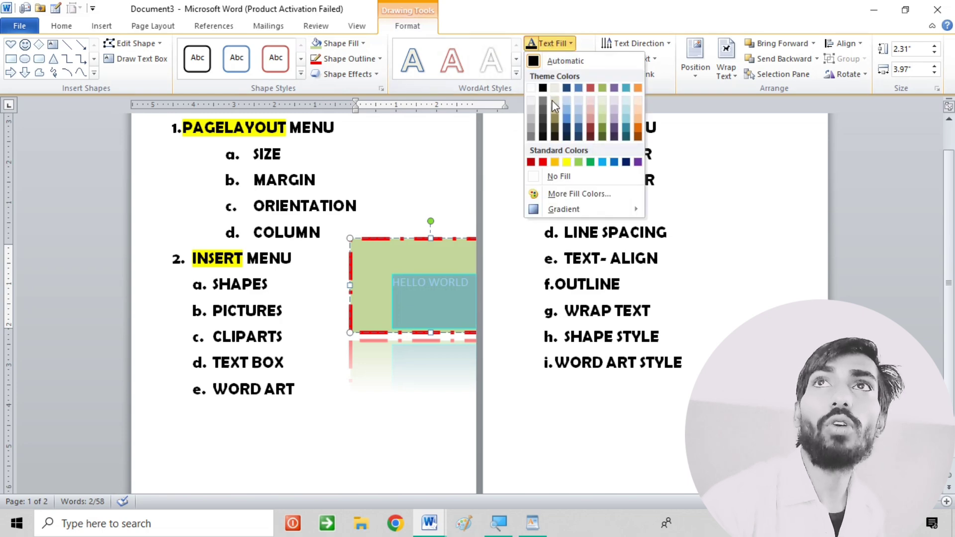
{"action": "left_click", "coordinate": [544, 88]}
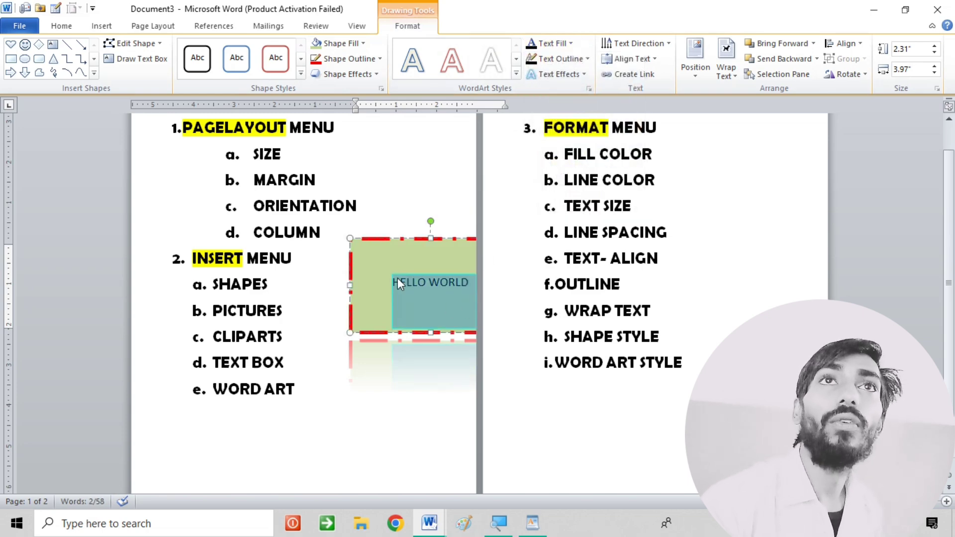
{"action": "scroll", "coordinate": [262, 60], "scroll_direction": "up", "scroll_amount": 5}
{"action": "scroll", "coordinate": [263, 60], "scroll_direction": "up", "scroll_amount": 2}
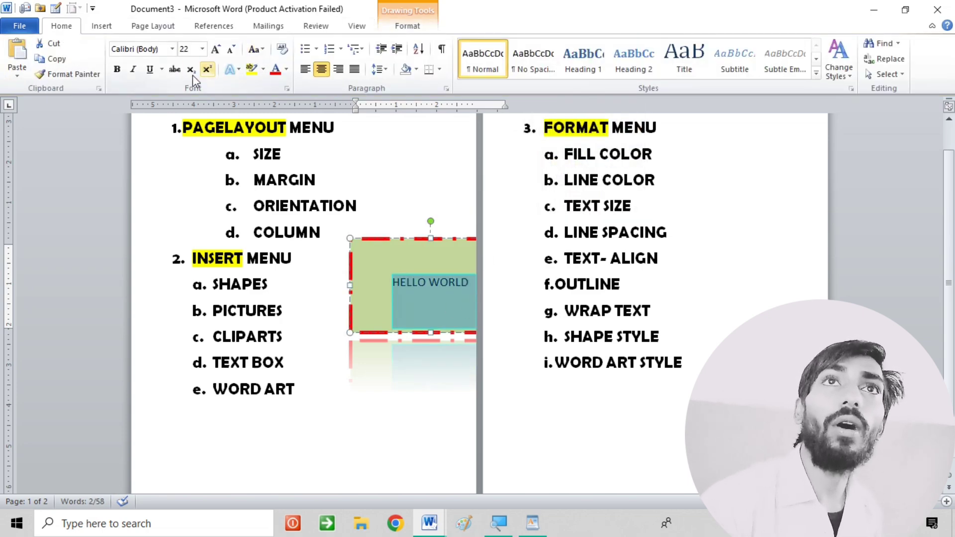
{"action": "left_click", "coordinate": [116, 75]}
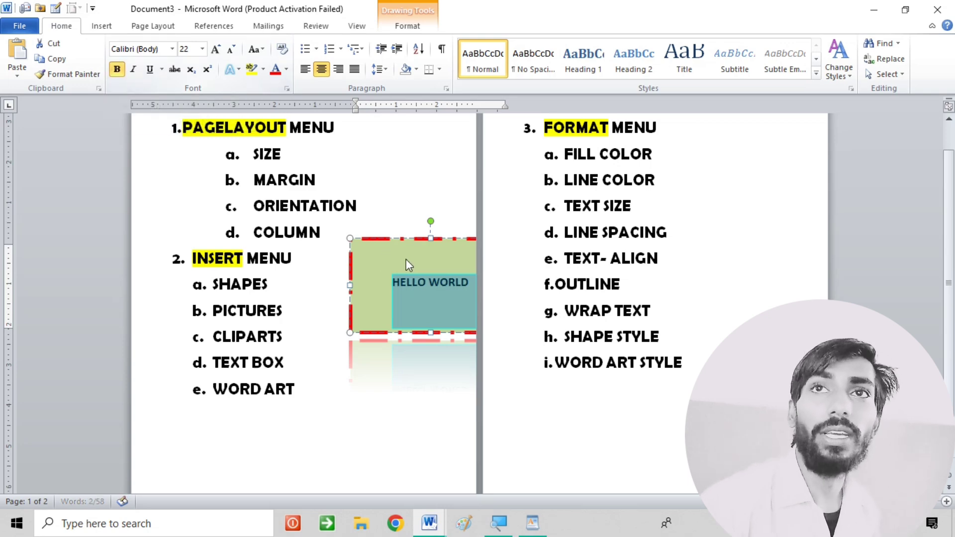
{"action": "left_click", "coordinate": [429, 255]}
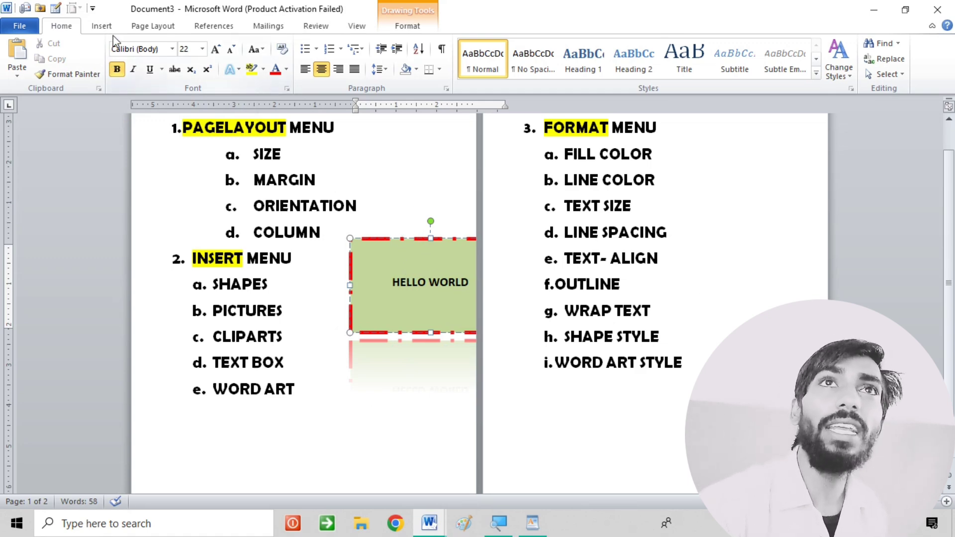
{"action": "left_click", "coordinate": [101, 26]}
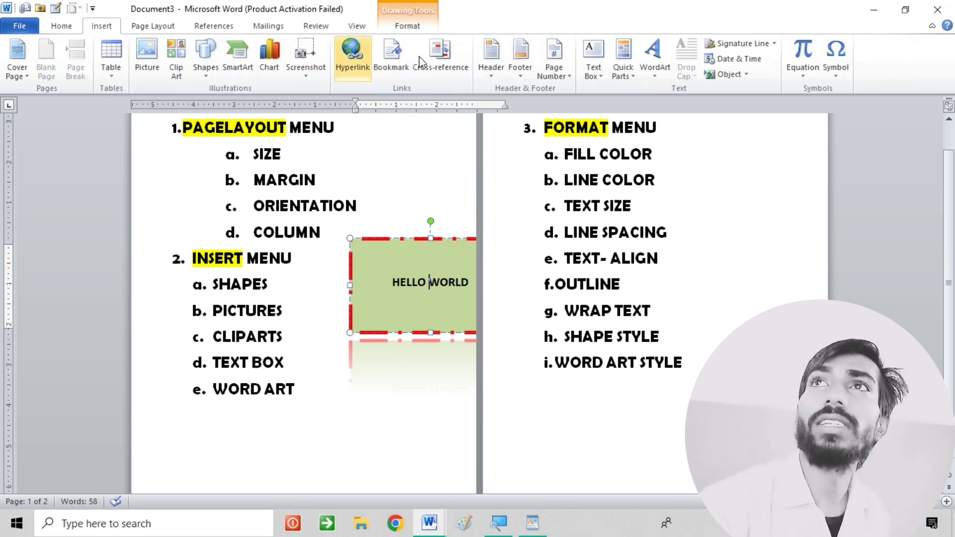
- Insert a purple-style WordArt reading HELLO WORLD just under the WORD ART item
{"action": "left_click", "coordinate": [654, 52]}
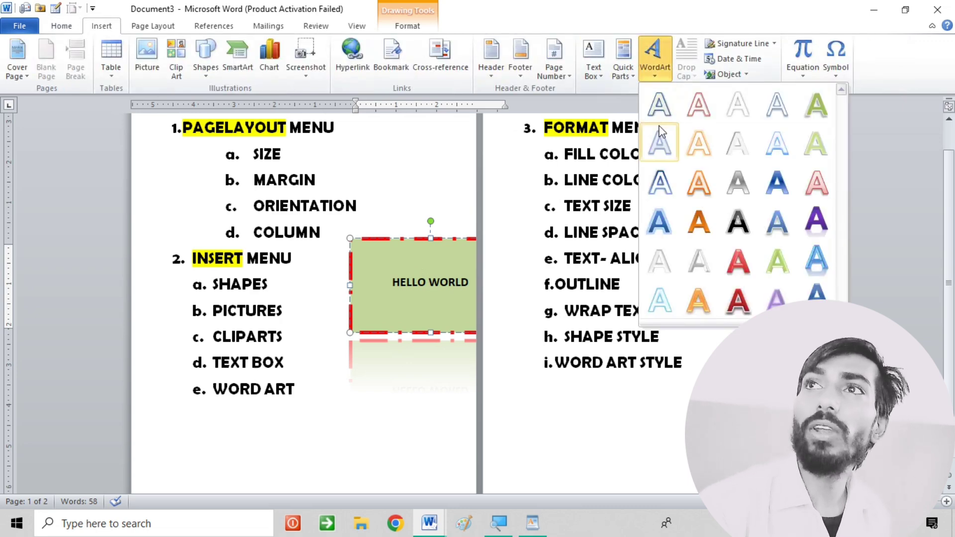
{"action": "left_click", "coordinate": [815, 220]}
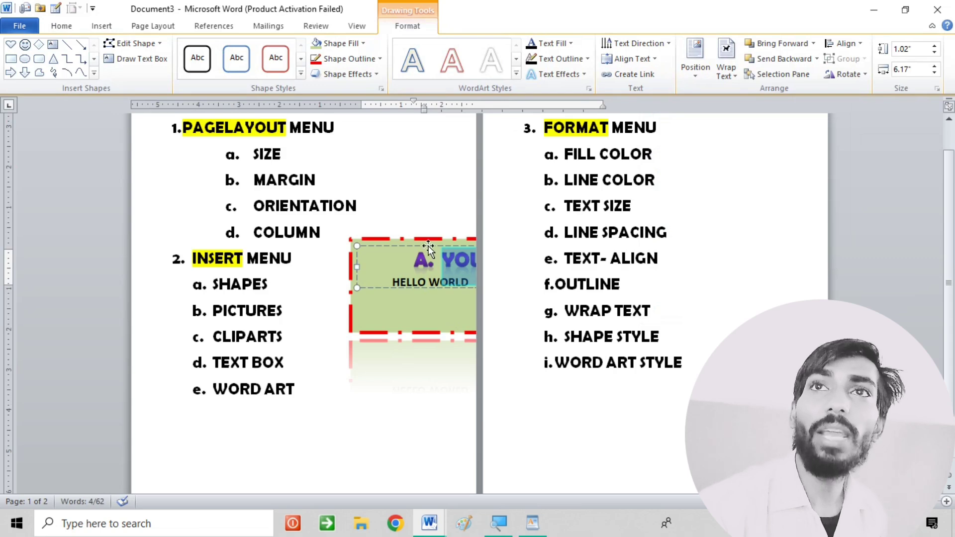
{"action": "mouse_move", "coordinate": [428, 249]}
{"action": "left_mouse_down"}
{"action": "mouse_move", "coordinate": [385, 149]}
{"action": "mouse_move", "coordinate": [273, 435]}
{"action": "left_mouse_up"}
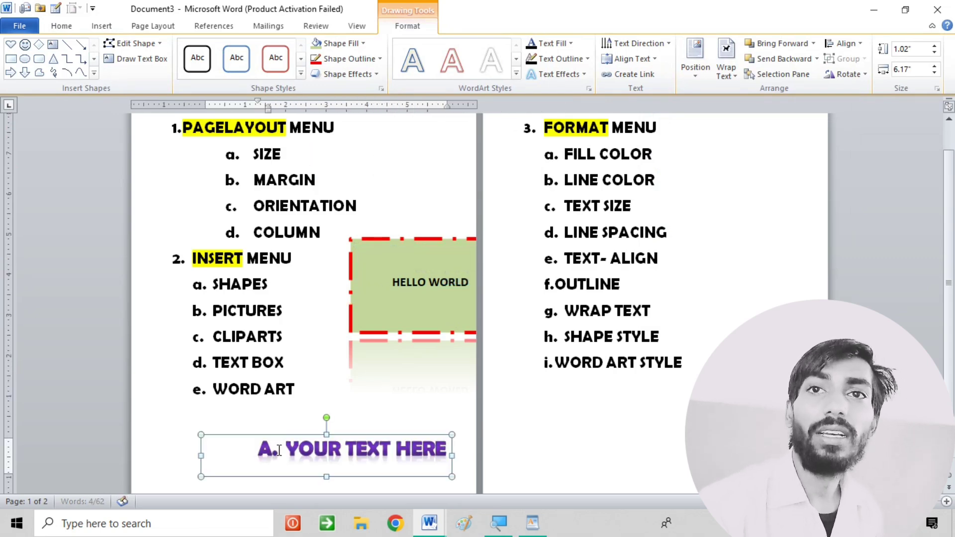
{"action": "triple_click", "coordinate": [370, 453]}
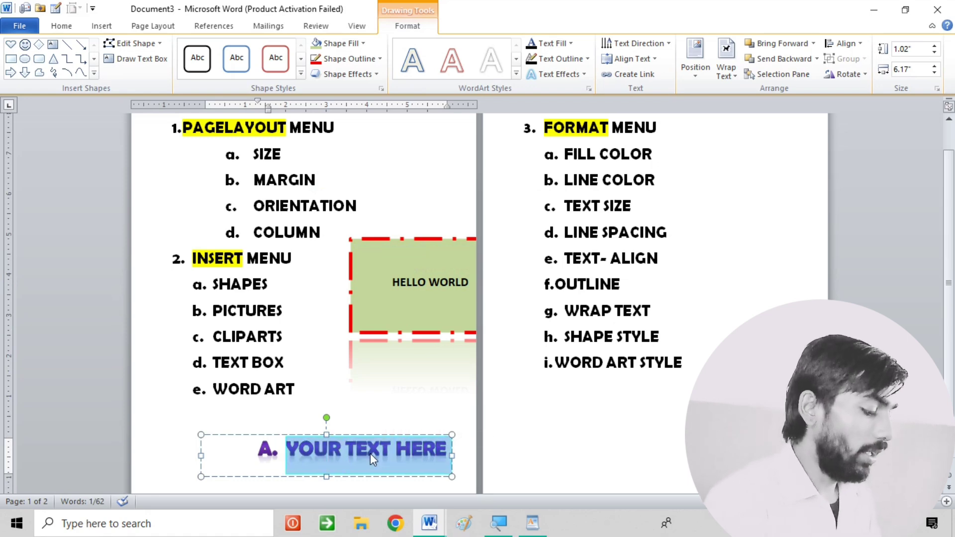
{"action": "type", "text": "HELL"}
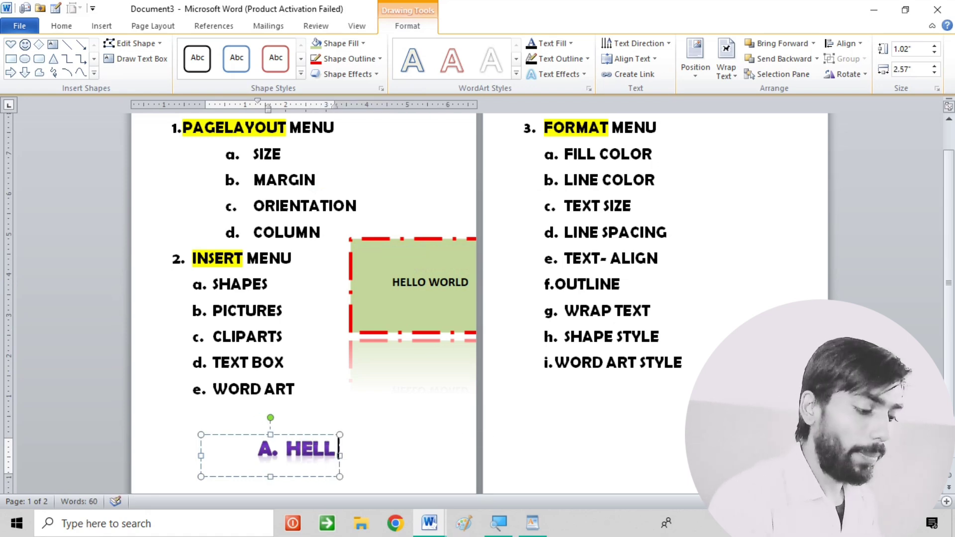
{"action": "type", "text": "O WORL"}
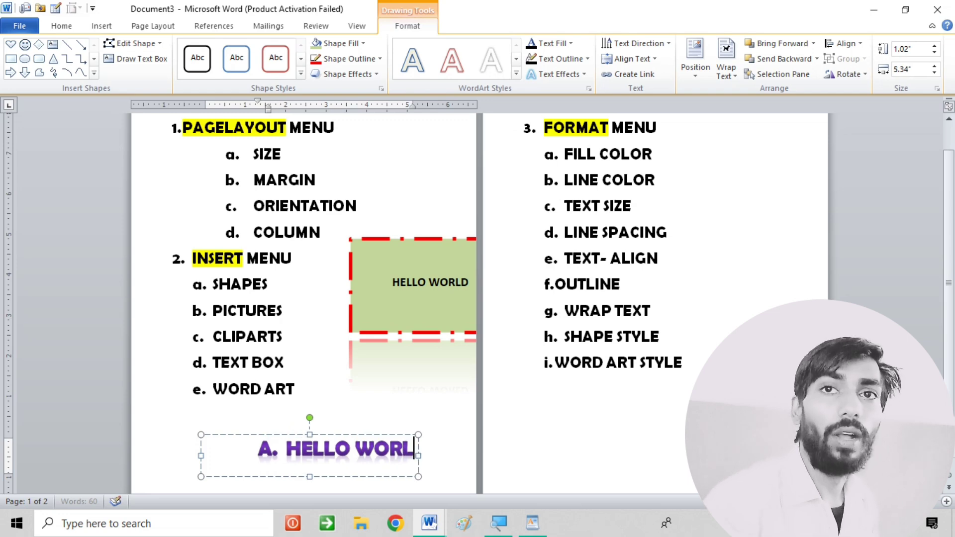
{"action": "type", "text": "D"}
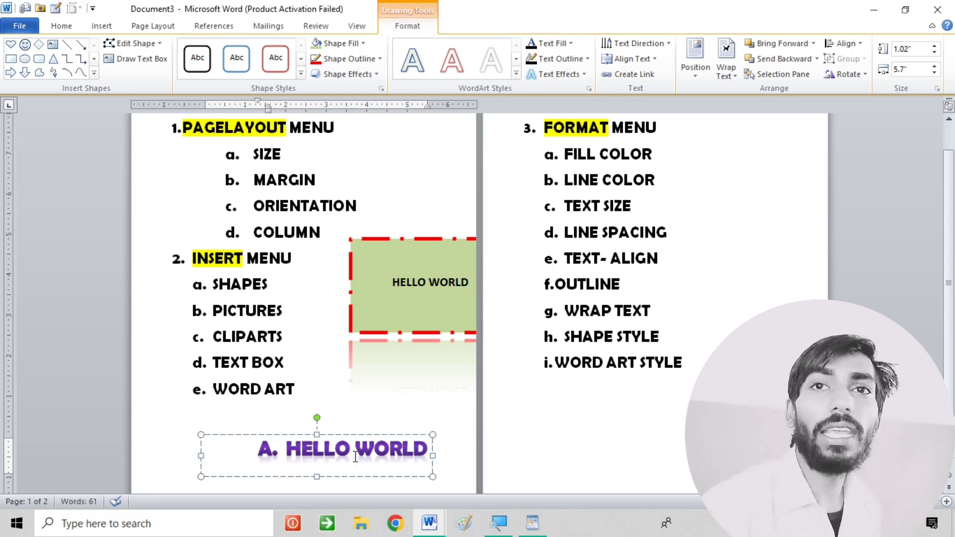
{"action": "left_click_drag", "start_coordinate": [358, 438], "coordinate": [362, 415]}
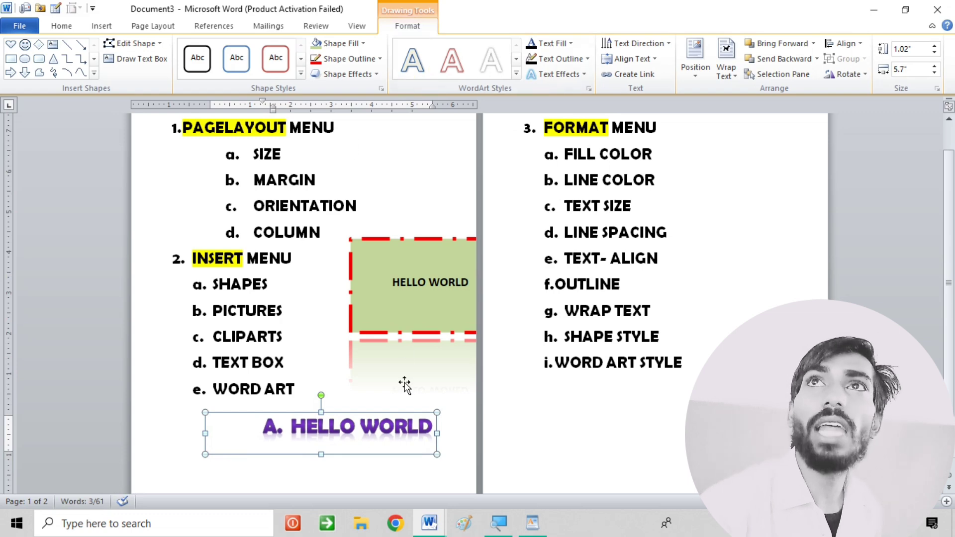
- Apply a Text Effects Transform warp to the A. HELLO WORLD WordArt, then deselect it
{"action": "left_click", "coordinate": [567, 76]}
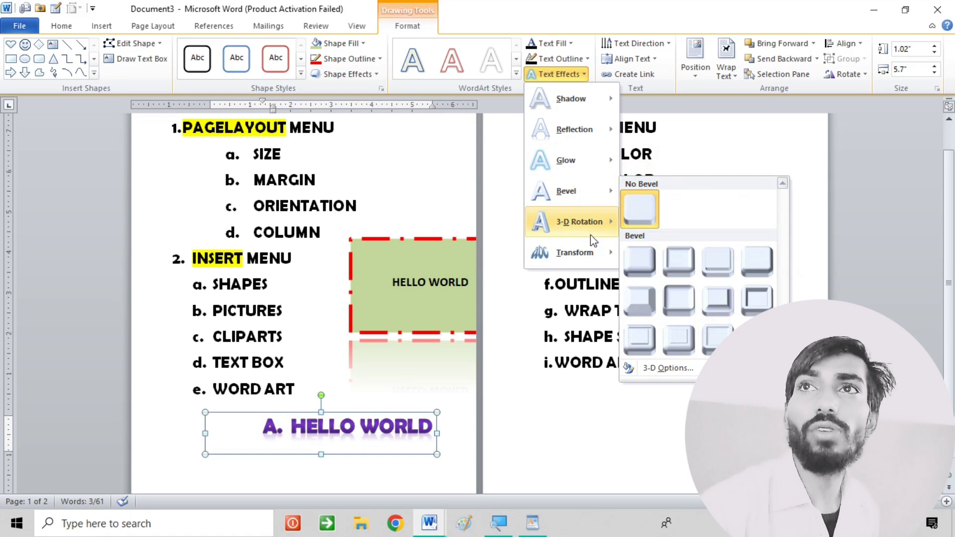
{"action": "mouse_move", "coordinate": [574, 252]}
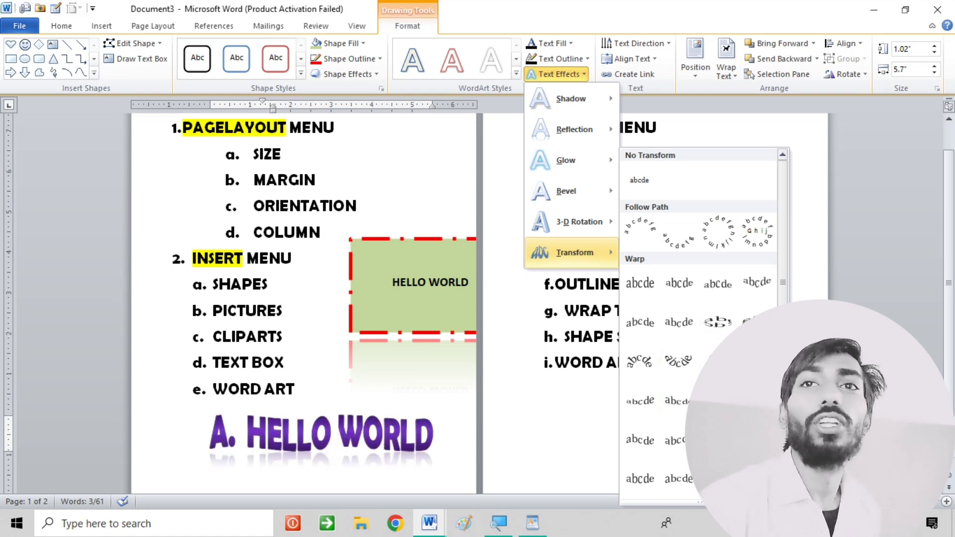
{"action": "left_click", "coordinate": [653, 279]}
{"action": "left_click", "coordinate": [708, 274]}
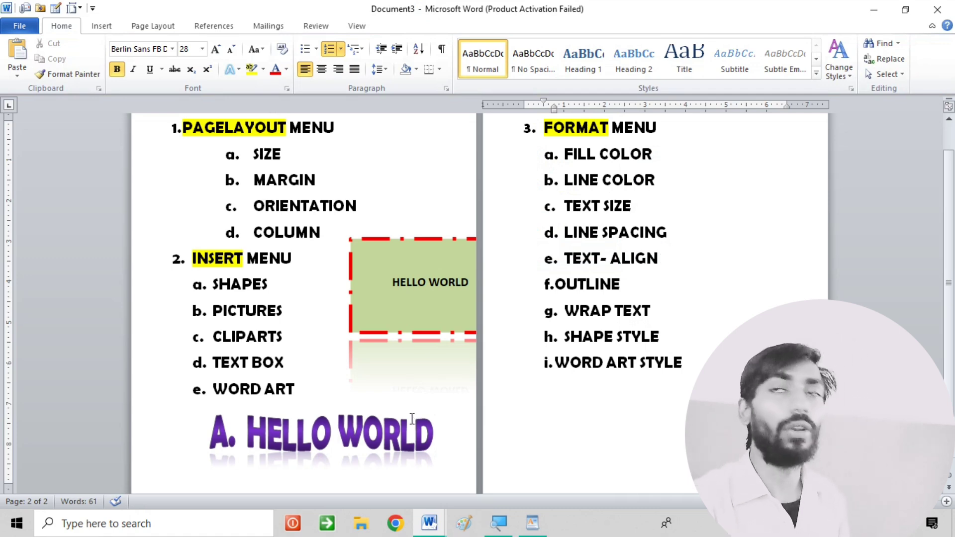
{"action": "scroll", "coordinate": [542, 423], "scroll_direction": "up", "scroll_amount": 2}
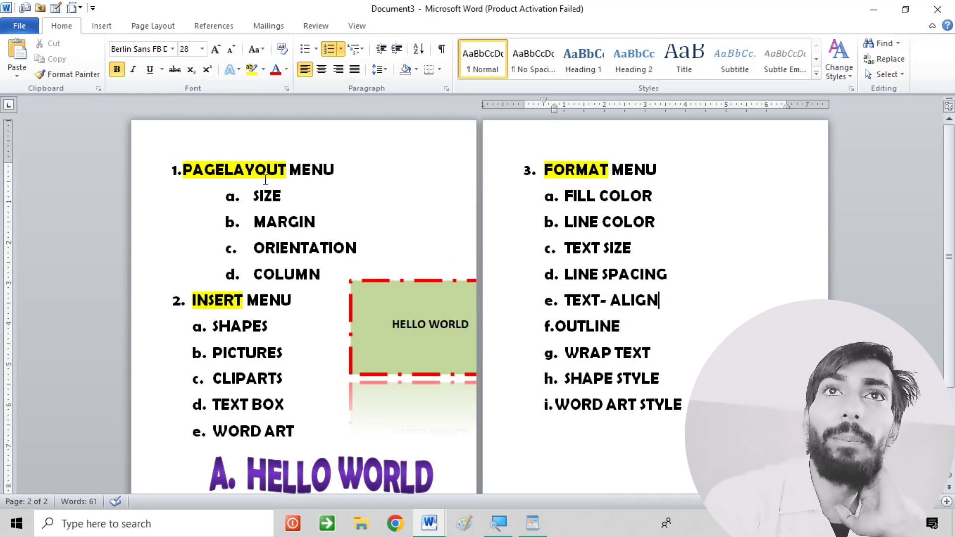
{"action": "left_click_drag", "start_coordinate": [286, 171], "coordinate": [197, 169]}
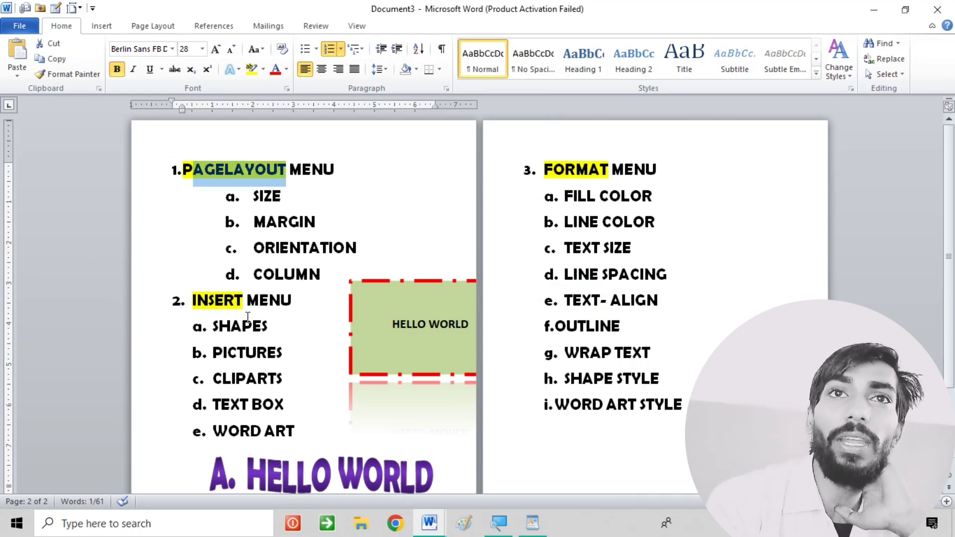
{"action": "left_click_drag", "start_coordinate": [243, 300], "coordinate": [192, 300]}
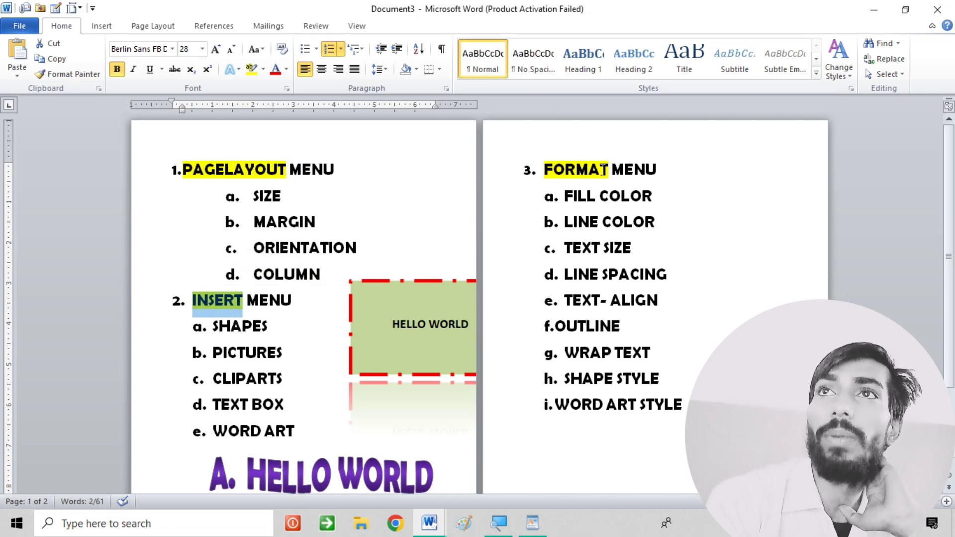
{"action": "left_click_drag", "start_coordinate": [608, 170], "coordinate": [547, 170]}
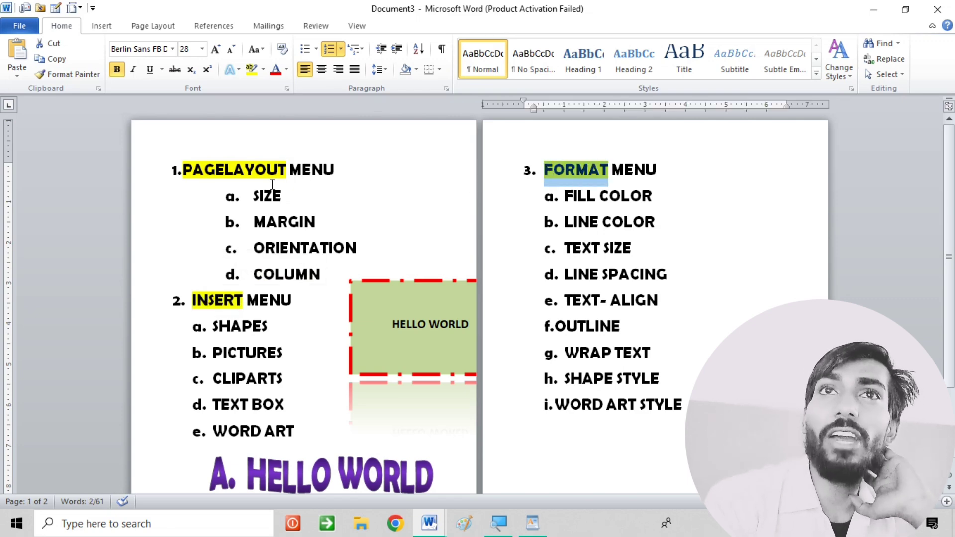
{"action": "left_click_drag", "start_coordinate": [286, 170], "coordinate": [197, 157]}
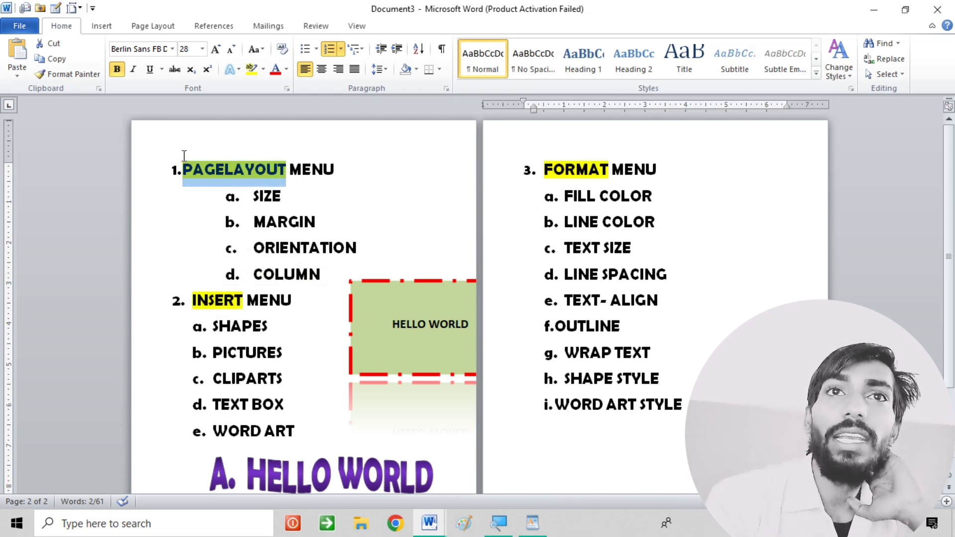
{"action": "left_click_drag", "start_coordinate": [244, 304], "coordinate": [192, 302]}
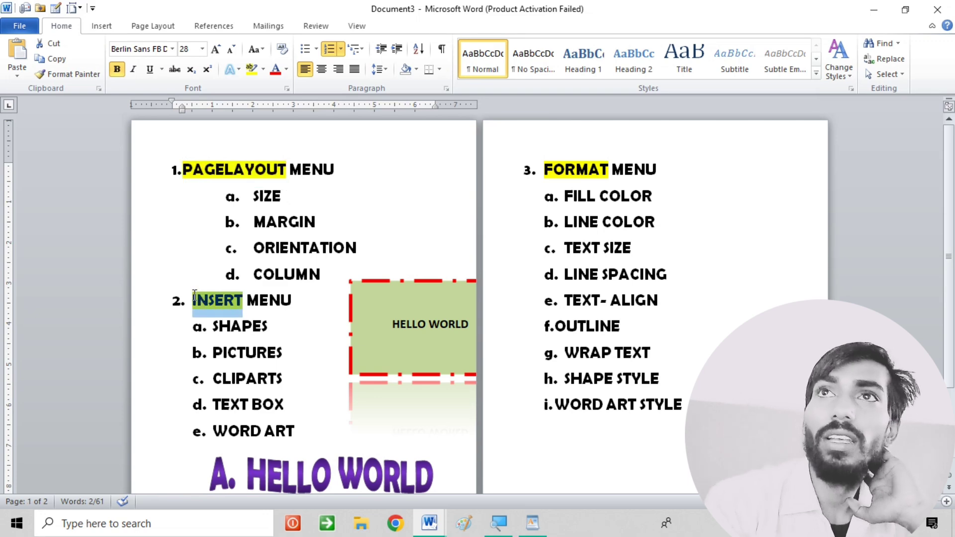
{"action": "left_click_drag", "start_coordinate": [607, 169], "coordinate": [544, 170]}
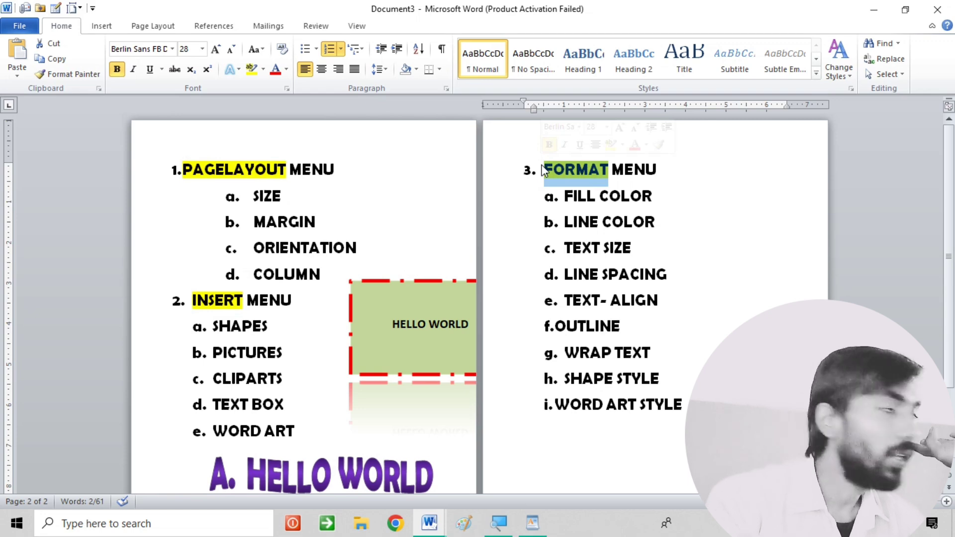
{"action": "left_click", "coordinate": [300, 197]}
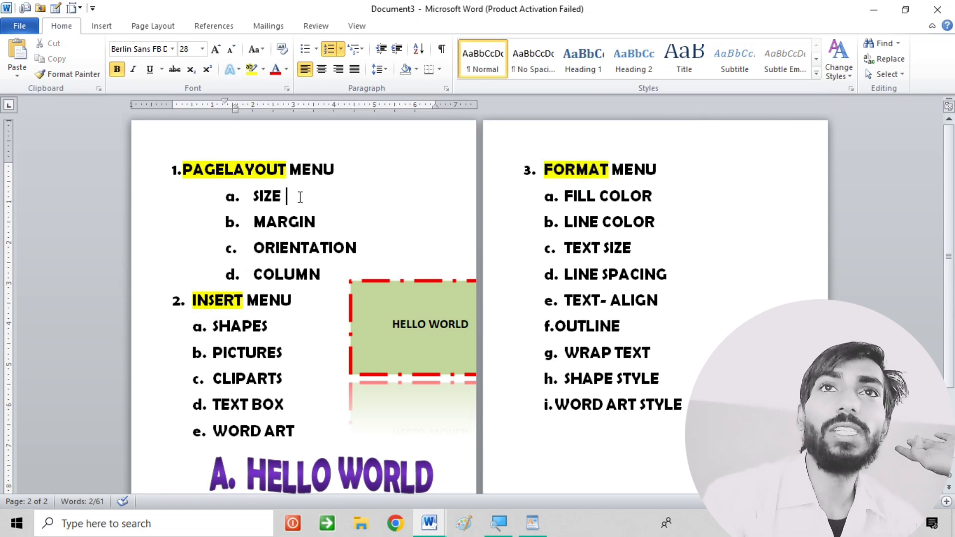
{"action": "left_click_drag", "start_coordinate": [293, 191], "coordinate": [254, 193]}
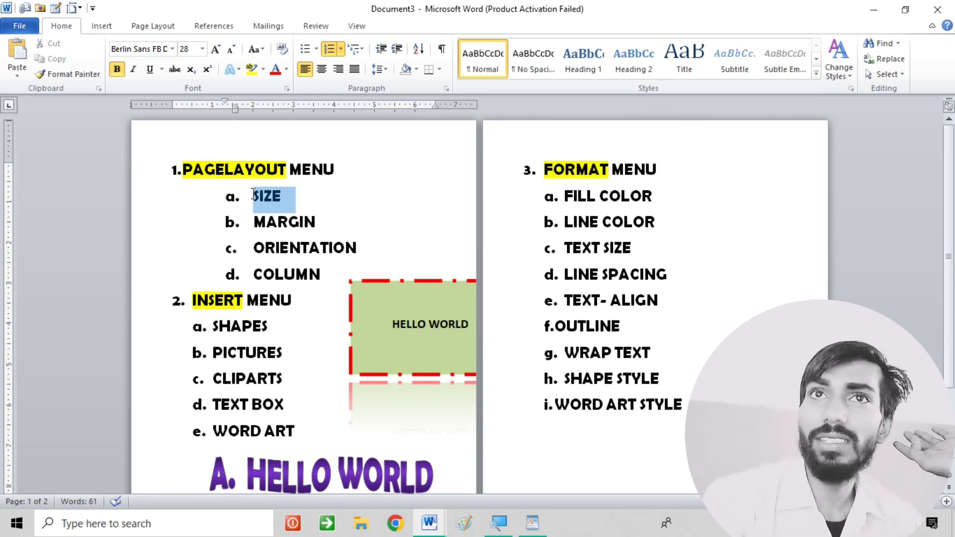
{"action": "left_click_drag", "start_coordinate": [318, 222], "coordinate": [255, 222]}
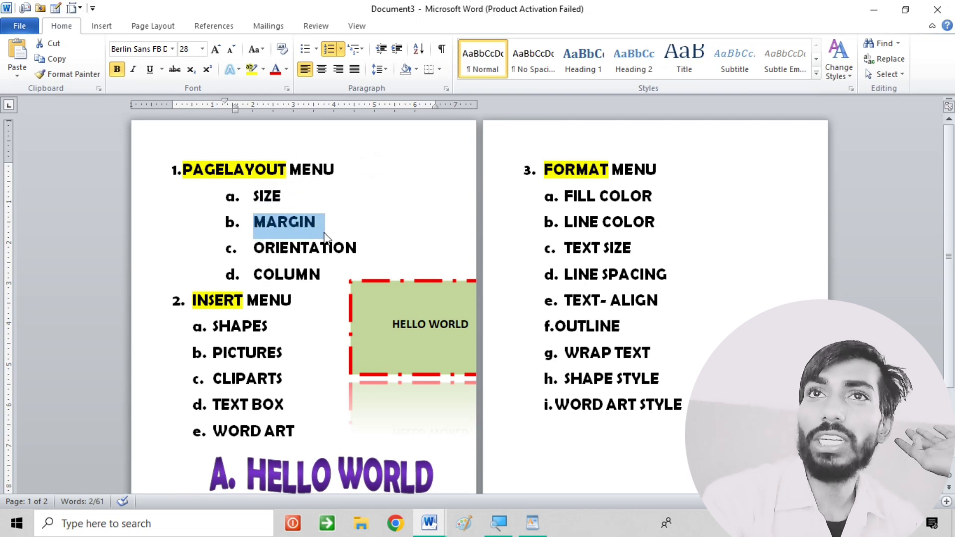
{"action": "left_click_drag", "start_coordinate": [366, 246], "coordinate": [283, 243]}
{"action": "left_click_drag", "start_coordinate": [330, 274], "coordinate": [249, 272]}
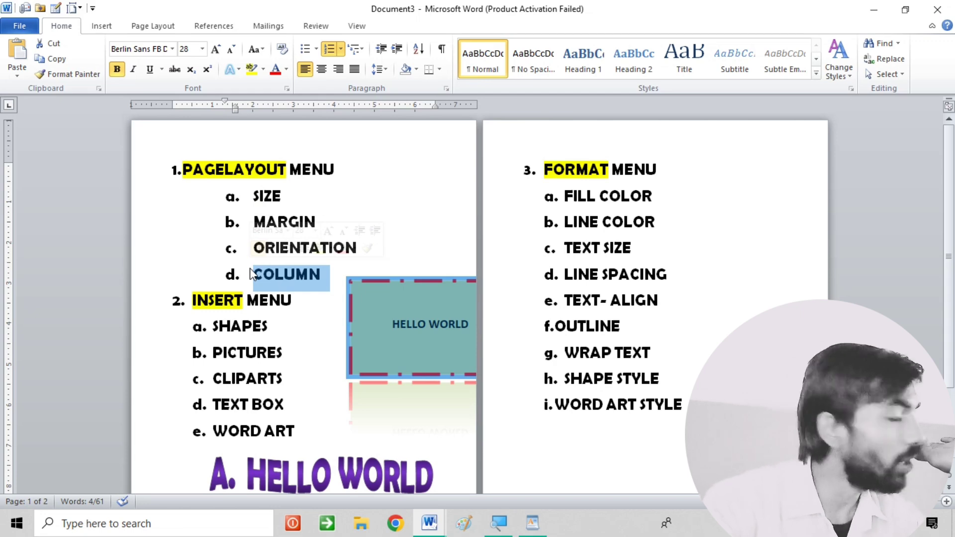
{"action": "left_click", "coordinate": [280, 322]}
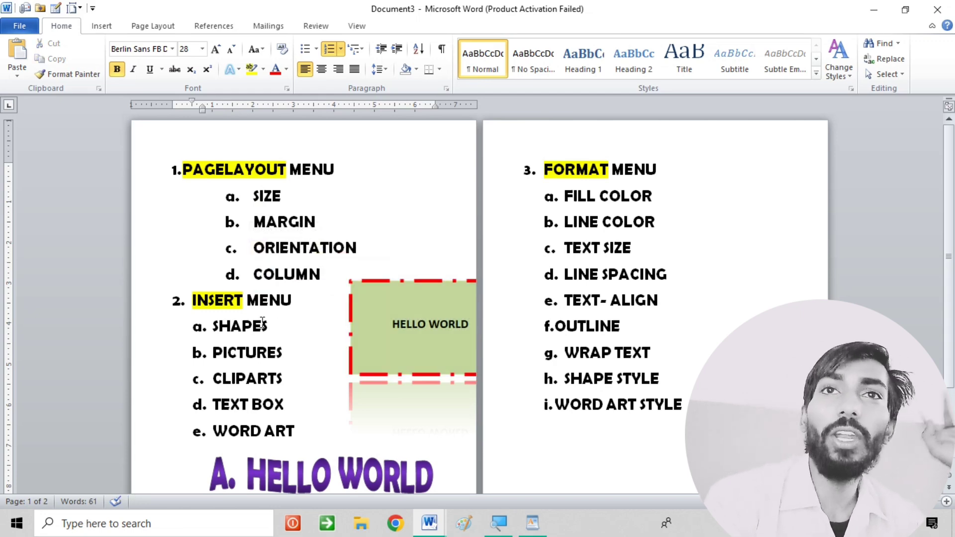
{"action": "left_click_drag", "start_coordinate": [267, 326], "coordinate": [209, 318]}
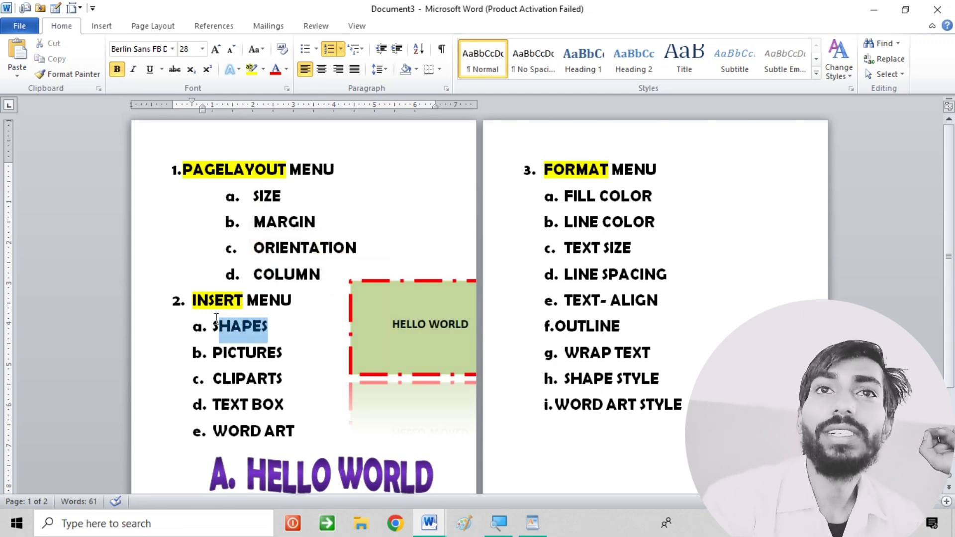
{"action": "left_click_drag", "start_coordinate": [291, 352], "coordinate": [211, 351]}
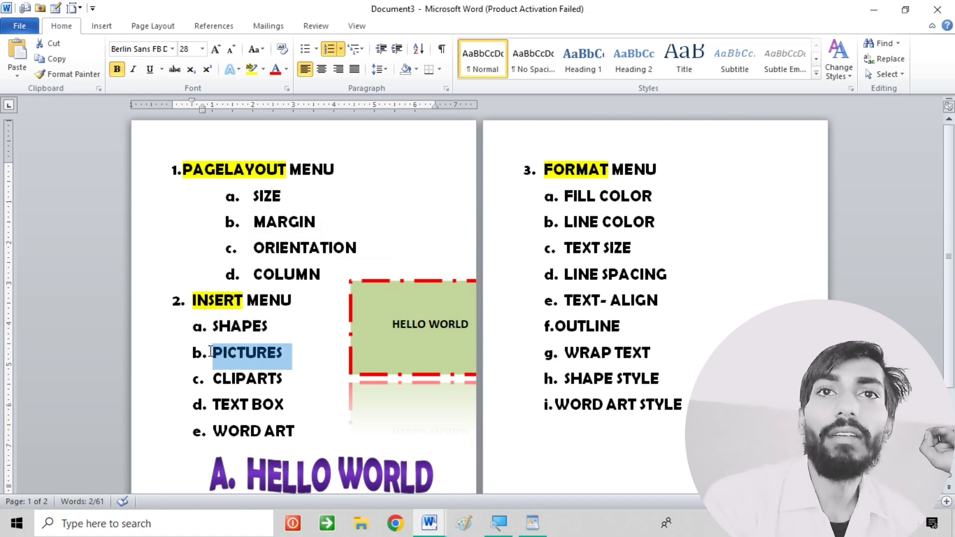
{"action": "left_click_drag", "start_coordinate": [300, 379], "coordinate": [213, 378]}
{"action": "left_click_drag", "start_coordinate": [303, 404], "coordinate": [219, 389]}
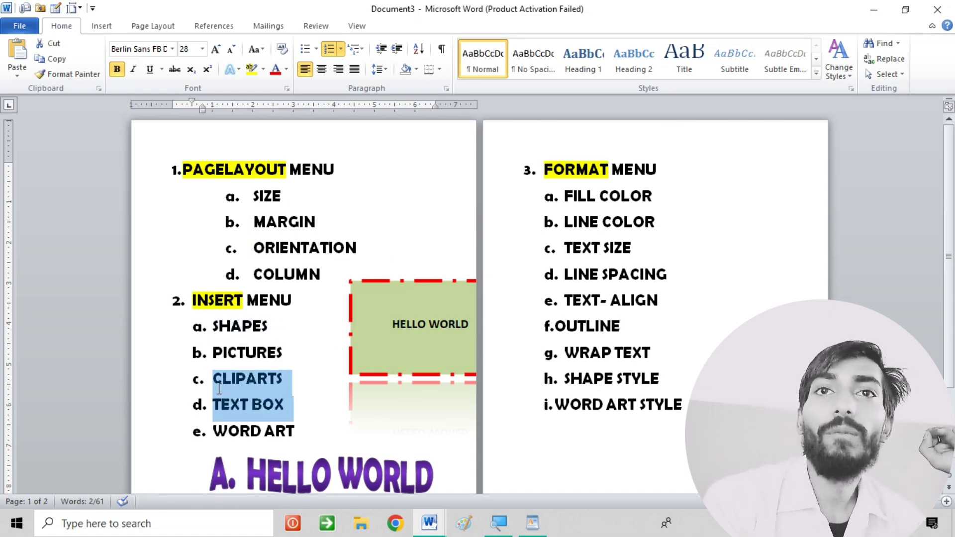
{"action": "mouse_move", "coordinate": [305, 429]}
{"action": "left_mouse_down"}
{"action": "mouse_move", "coordinate": [211, 422]}
{"action": "mouse_move", "coordinate": [210, 329]}
{"action": "left_mouse_up"}
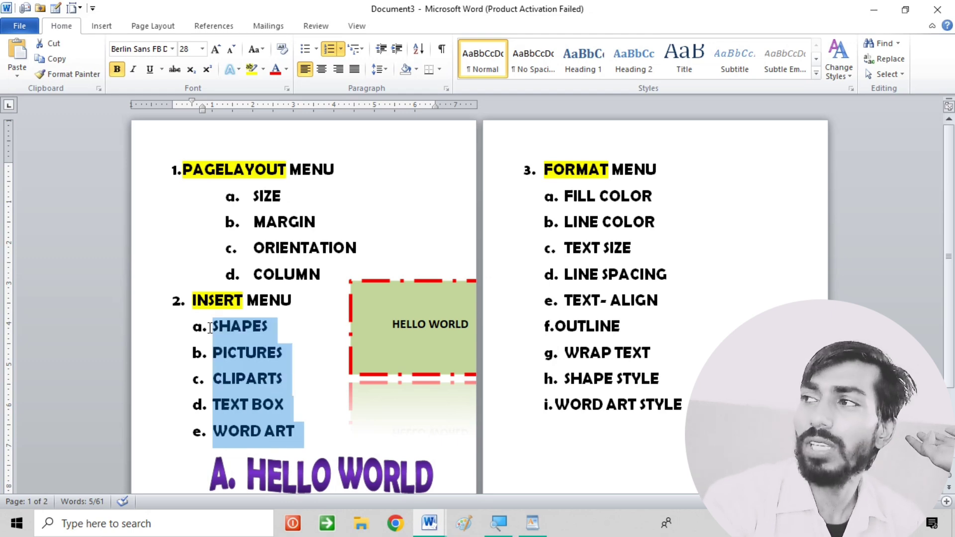
{"action": "left_click", "coordinate": [298, 381]}
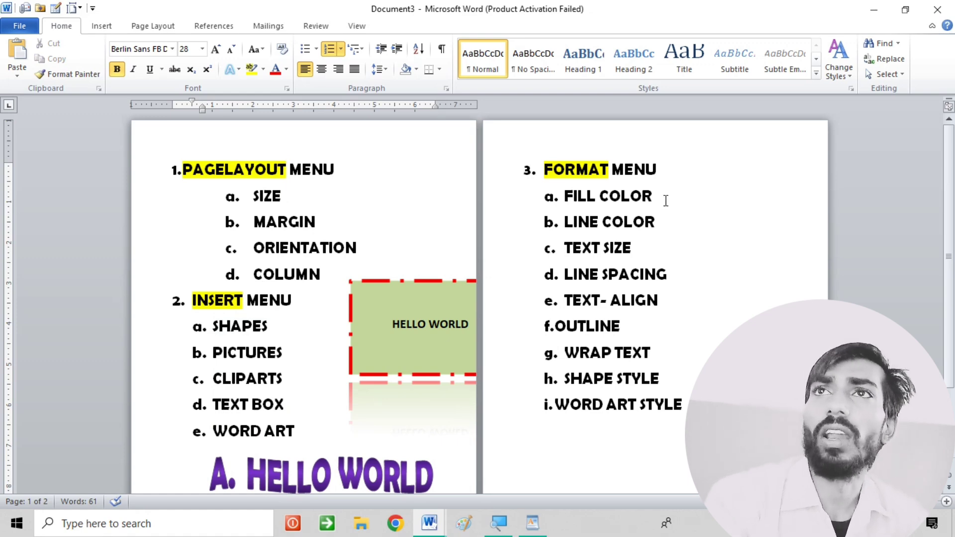
{"action": "left_click_drag", "start_coordinate": [665, 201], "coordinate": [590, 199]}
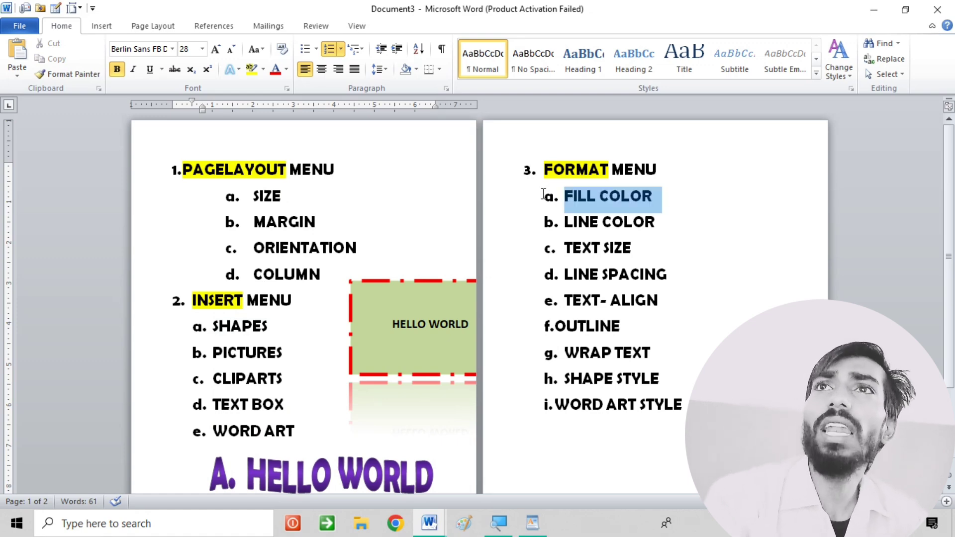
- Insert (SHAPE/TEXT) before COLOR in the FILL COLOR item
{"action": "left_click", "coordinate": [589, 198]}
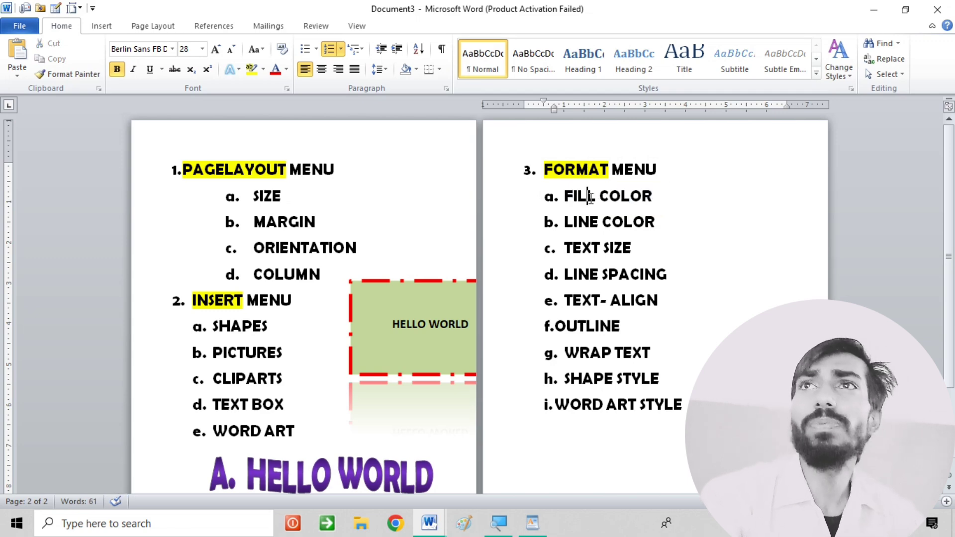
{"action": "left_click", "coordinate": [600, 198]}
{"action": "type", "text": "("}
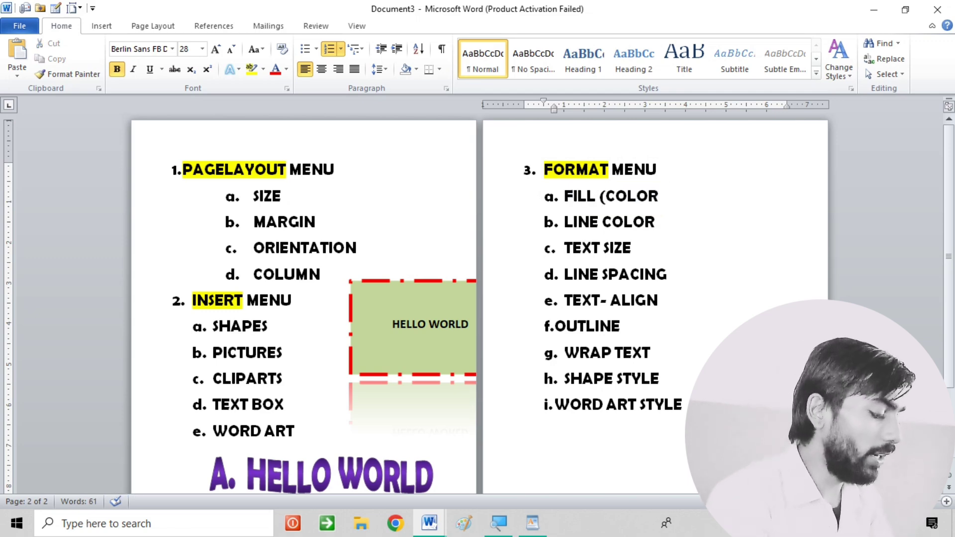
{"action": "type", "text": "SHAPE/"}
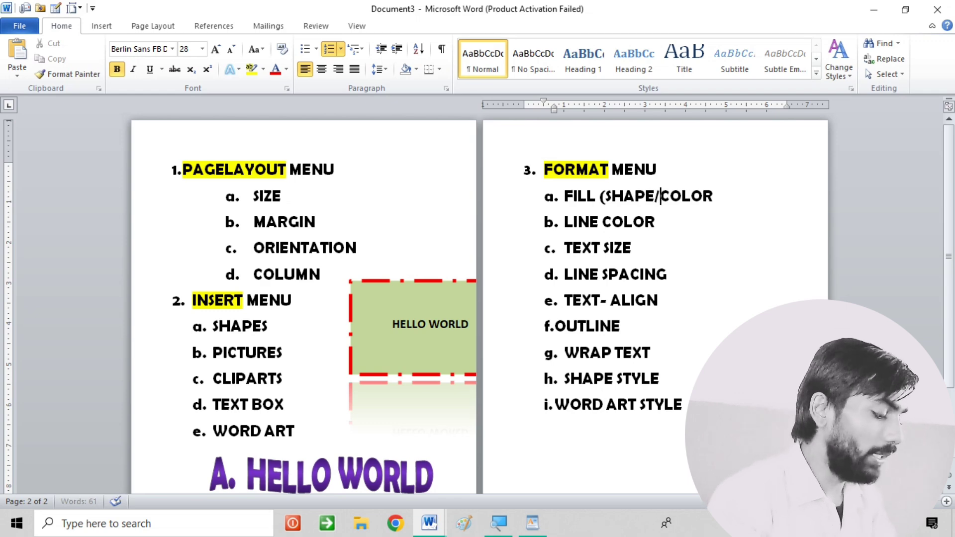
{"action": "type", "text": "TEXT)"}
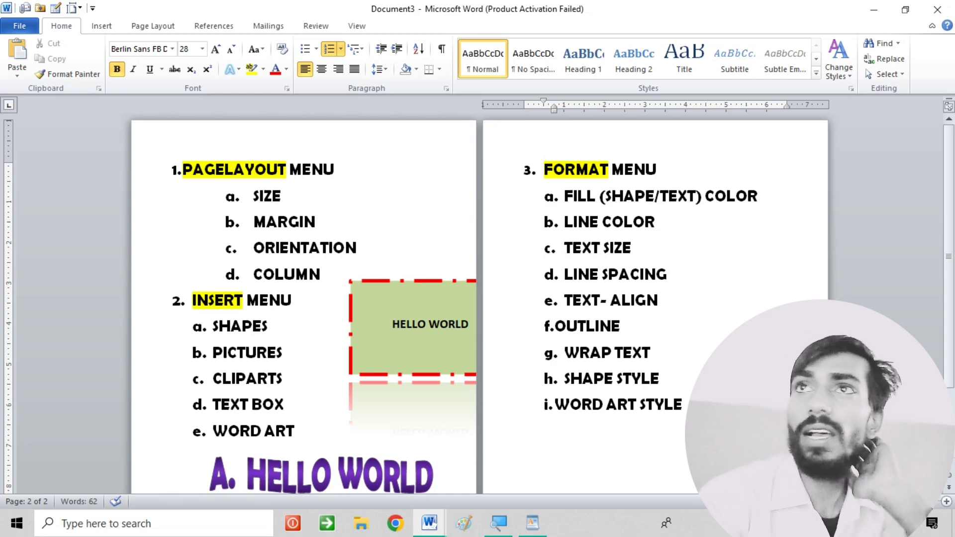
- Copy (SHAPE/TEXT) and paste it between LINE and COLOR in item b
{"action": "left_click", "coordinate": [600, 222]}
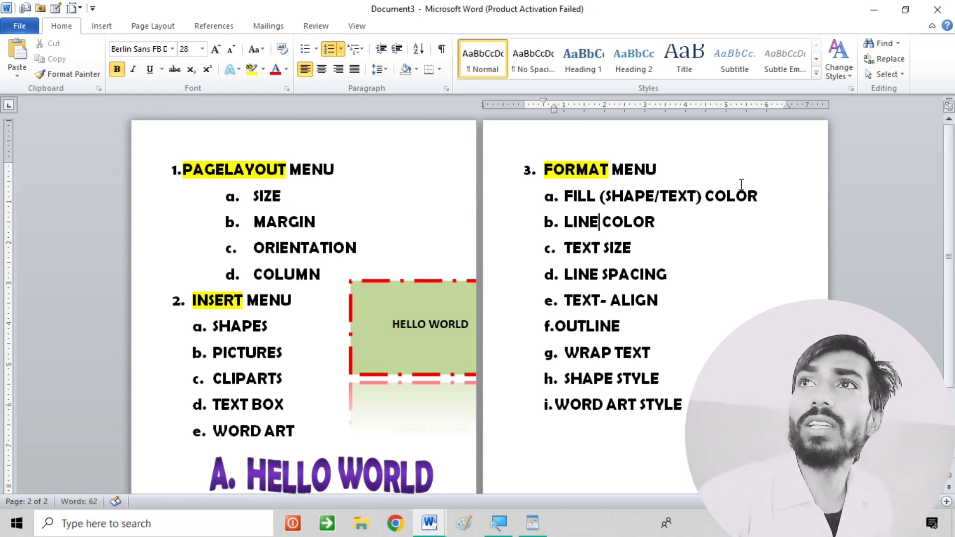
{"action": "left_click_drag", "start_coordinate": [697, 199], "coordinate": [599, 196]}
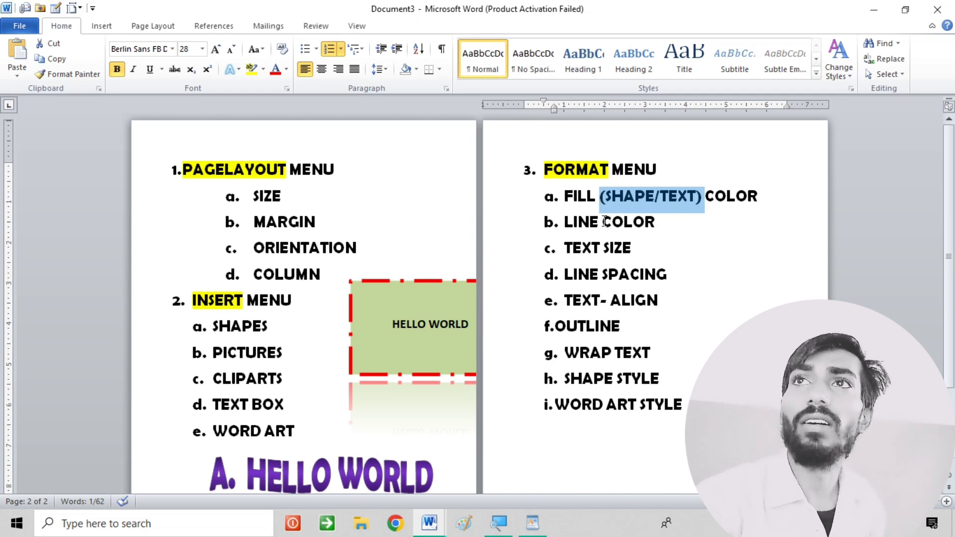
{"action": "key", "text": "ctrl+c"}
{"action": "left_click", "coordinate": [604, 221]}
{"action": "key", "text": "ctrl+v"}
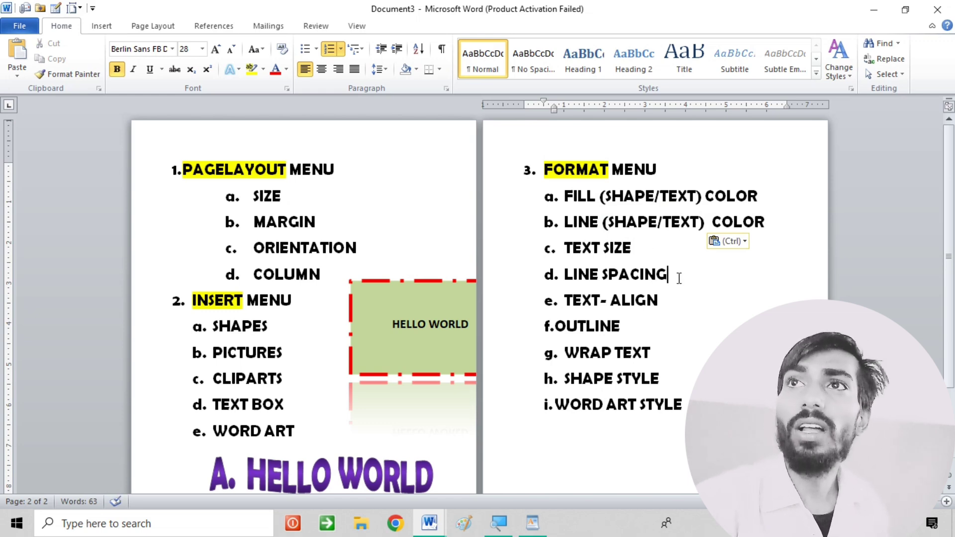
{"action": "left_click_drag", "start_coordinate": [674, 298], "coordinate": [574, 268]}
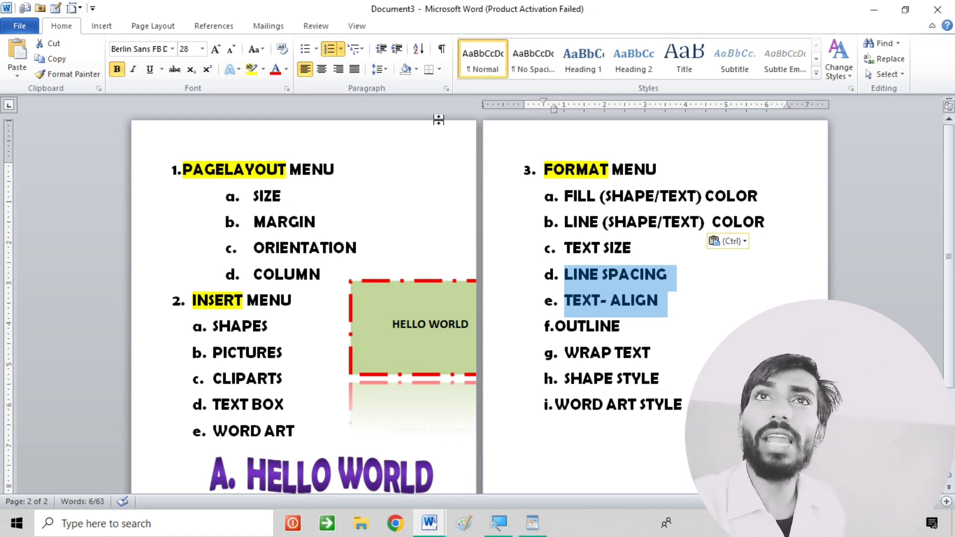
{"action": "left_click", "coordinate": [376, 68]}
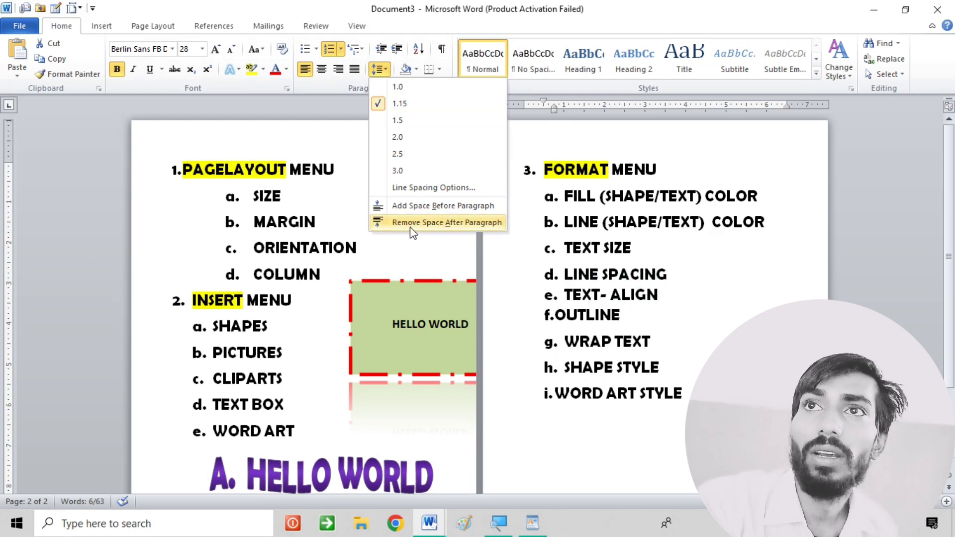
{"action": "left_click", "coordinate": [397, 171]}
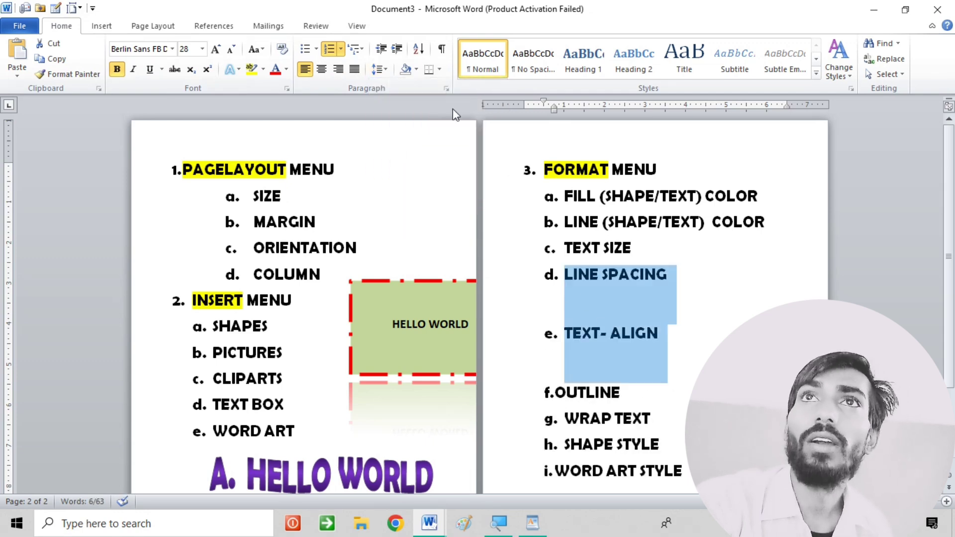
{"action": "left_click", "coordinate": [383, 69]}
{"action": "left_click", "coordinate": [397, 87]}
{"action": "left_click", "coordinate": [385, 72]}
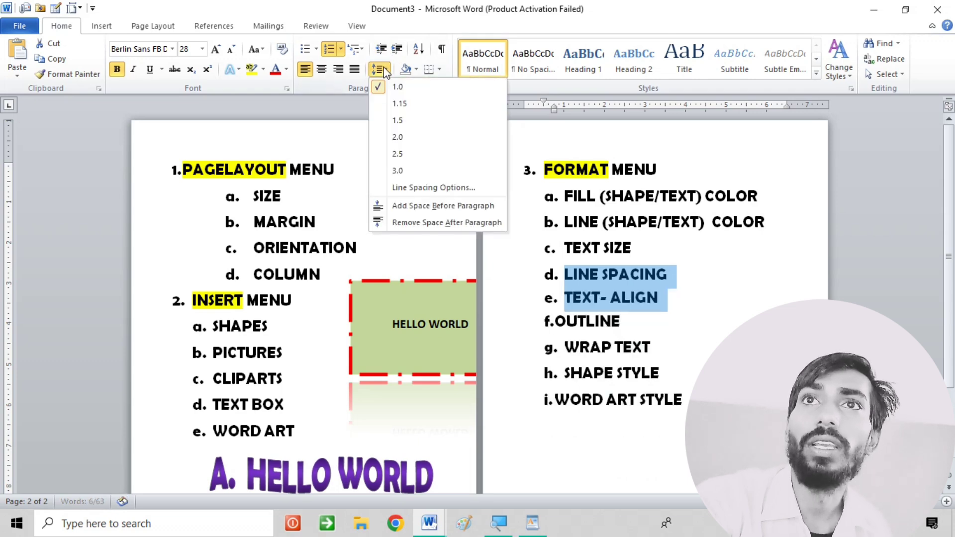
{"action": "left_click", "coordinate": [425, 219]}
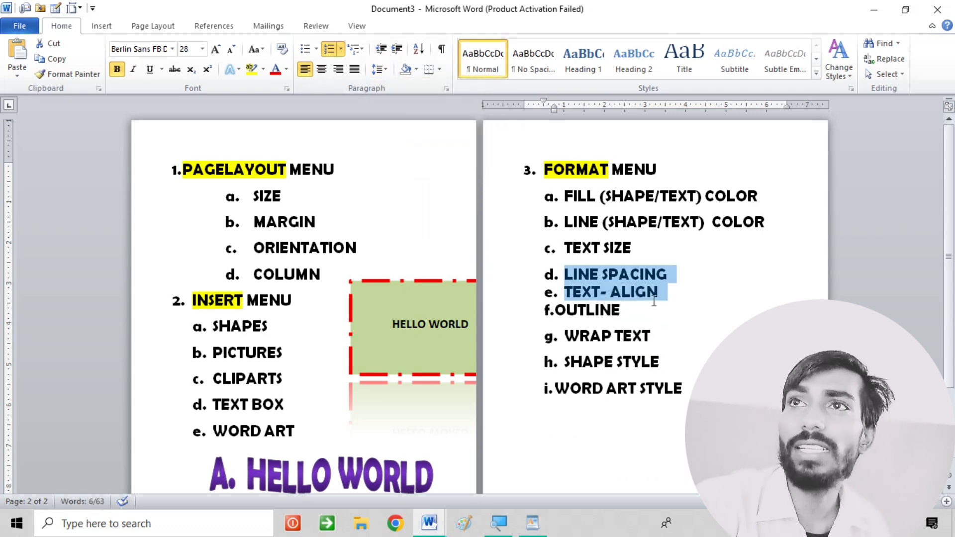
{"action": "left_click", "coordinate": [700, 297]}
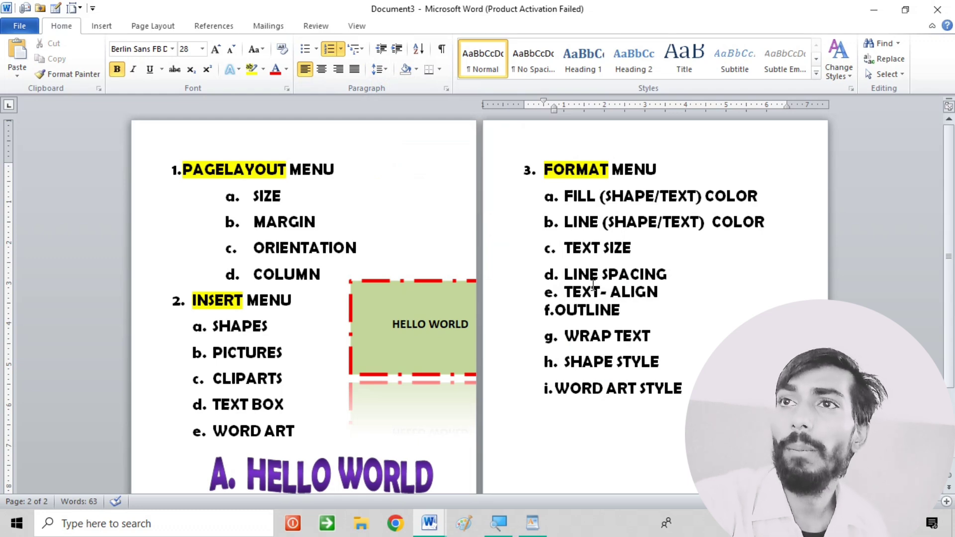
{"action": "key", "text": "ctrl+z"}
{"action": "key", "text": "ctrl+z"}
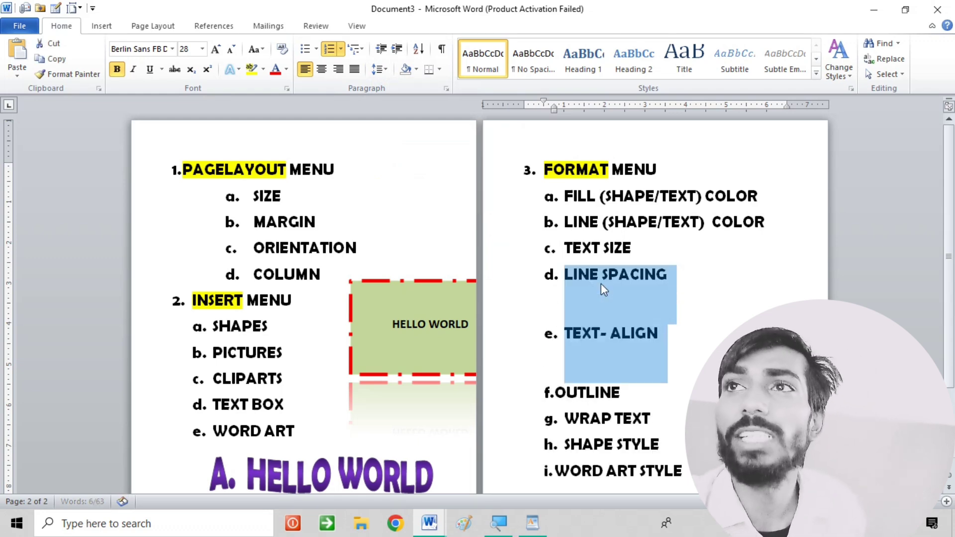
{"action": "key", "text": "ctrl+y"}
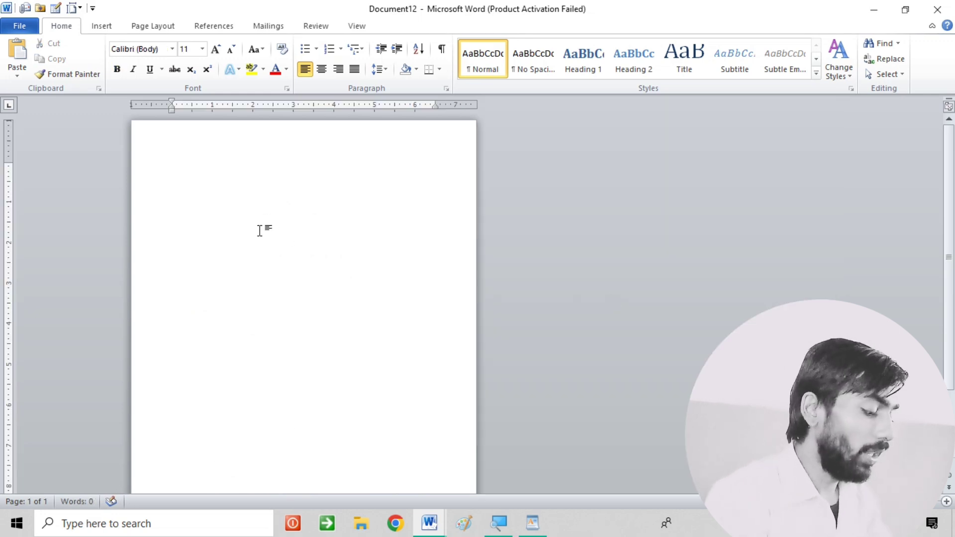
- Type the short filler lines under HELLO EVERY ONE and select all the lines
{"action": "type", "text": "HELL"}
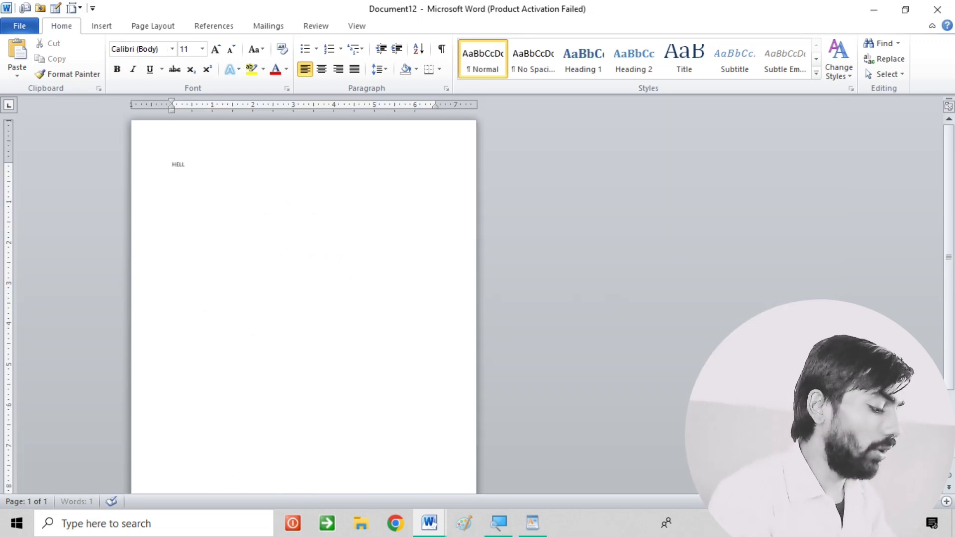
{"action": "type", "text": "O EVE"}
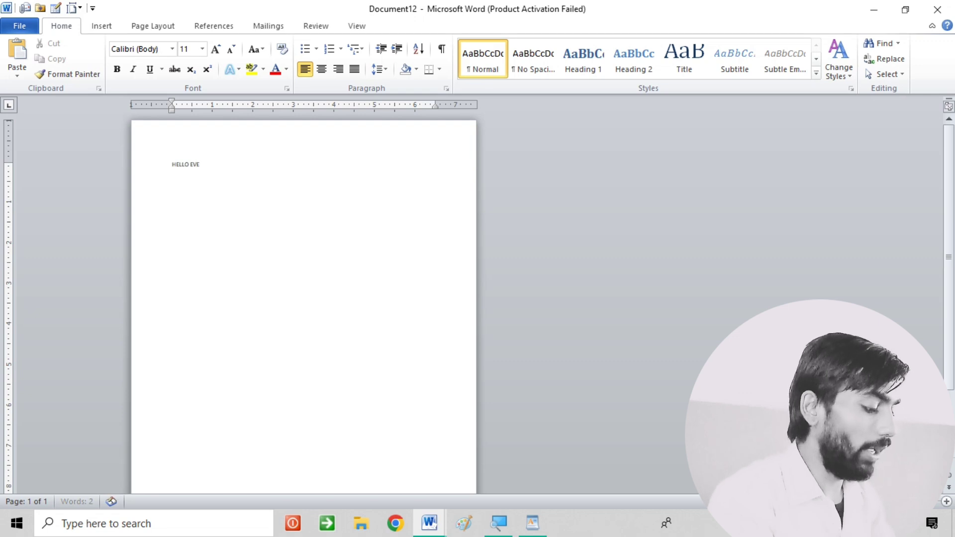
{"action": "type", "text": "RY ONE"}
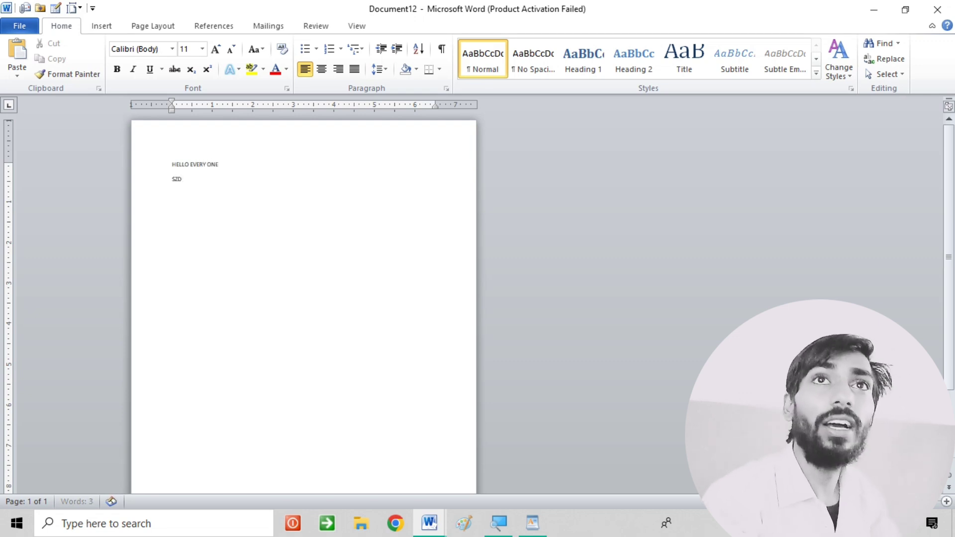
{"action": "type", "text": "D"}
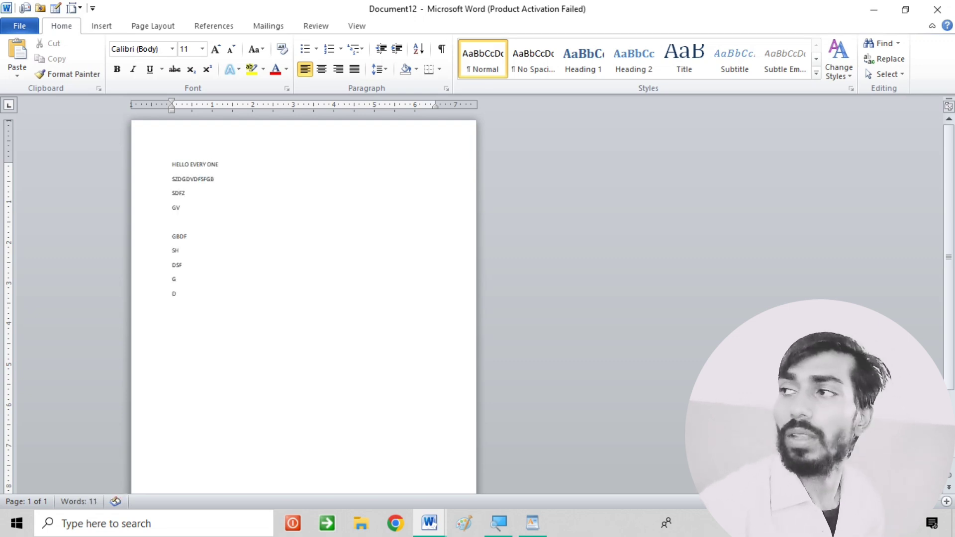
{"action": "left_click_drag", "start_coordinate": [180, 253], "coordinate": [2, 31]}
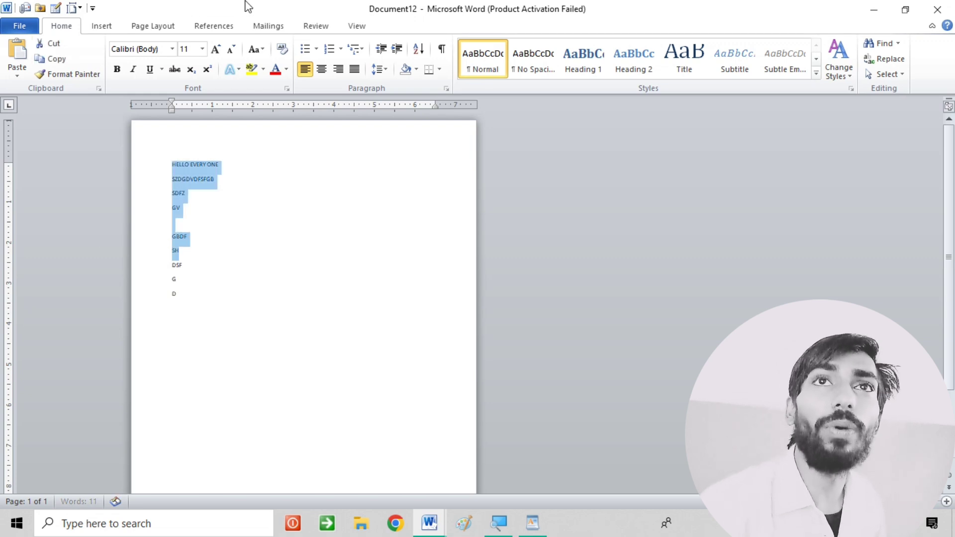
- Remove the space after each paragraph for all the selected typed lines
{"action": "scroll", "coordinate": [297, 225], "scroll_direction": "up", "scroll_amount": 10}
{"action": "scroll", "coordinate": [259, 388], "scroll_direction": "up", "scroll_amount": 8}
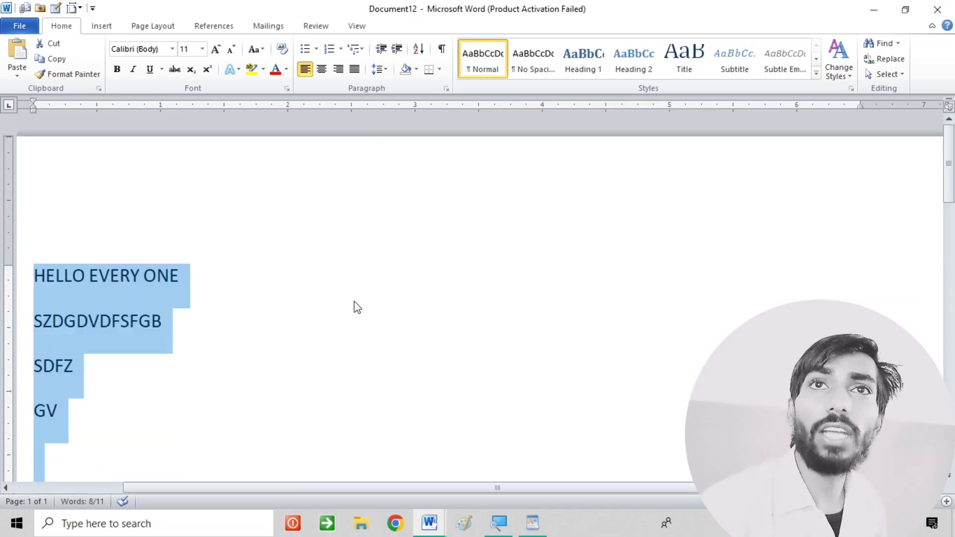
{"action": "scroll", "coordinate": [353, 306], "scroll_direction": "up", "scroll_amount": 3}
{"action": "scroll", "coordinate": [353, 307], "scroll_direction": "up", "scroll_amount": 3}
{"action": "scroll", "coordinate": [353, 306], "scroll_direction": "up", "scroll_amount": 2}
{"action": "scroll", "coordinate": [354, 307], "scroll_direction": "down", "scroll_amount": 6}
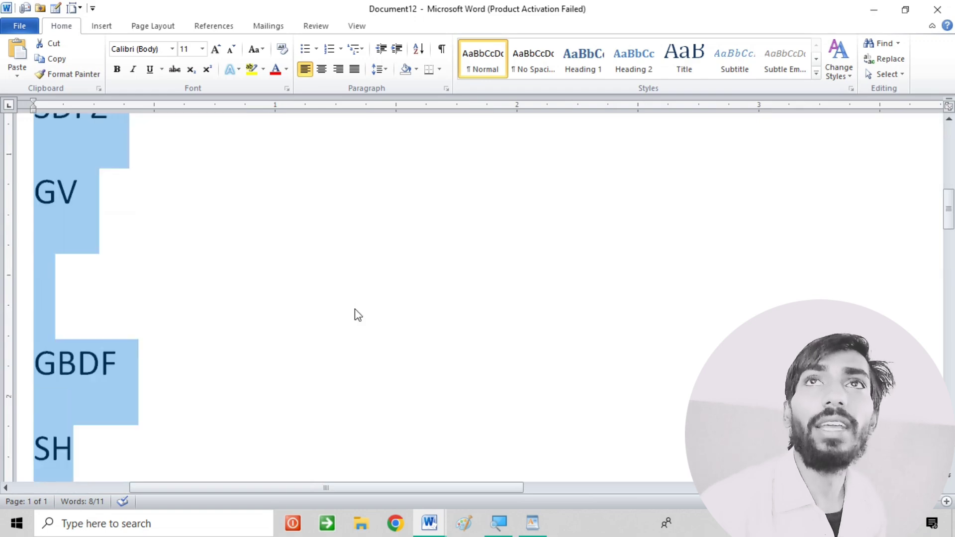
{"action": "scroll", "coordinate": [354, 308], "scroll_direction": "up", "scroll_amount": 3}
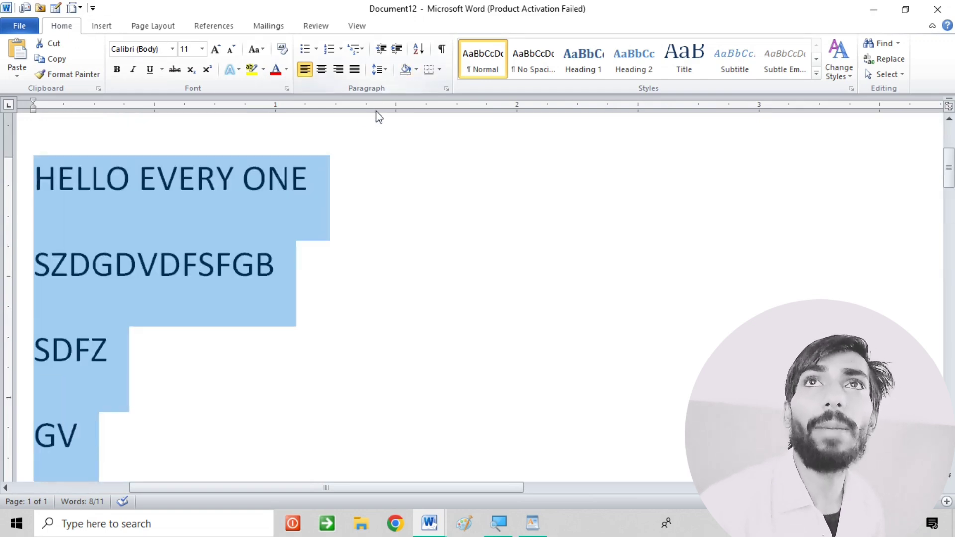
{"action": "left_click", "coordinate": [386, 71]}
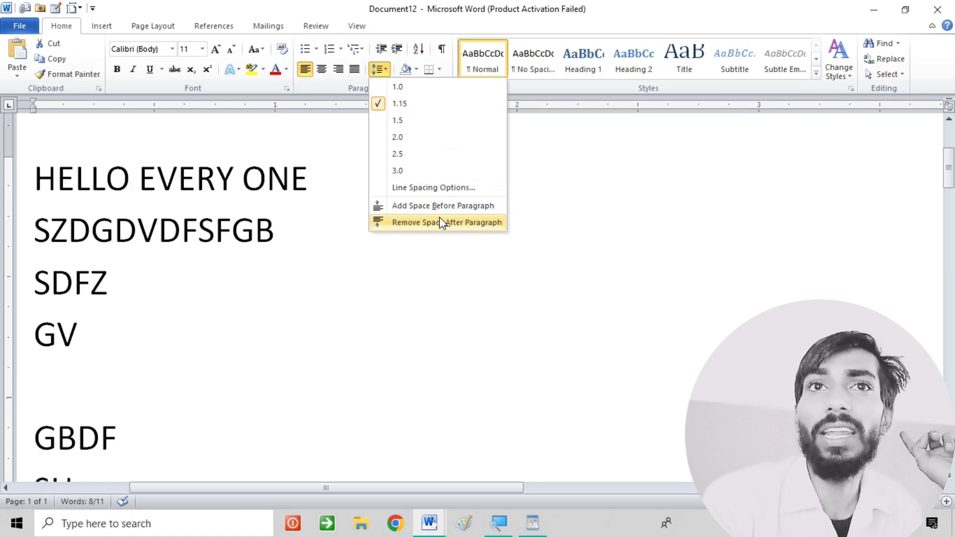
{"action": "left_click", "coordinate": [440, 222]}
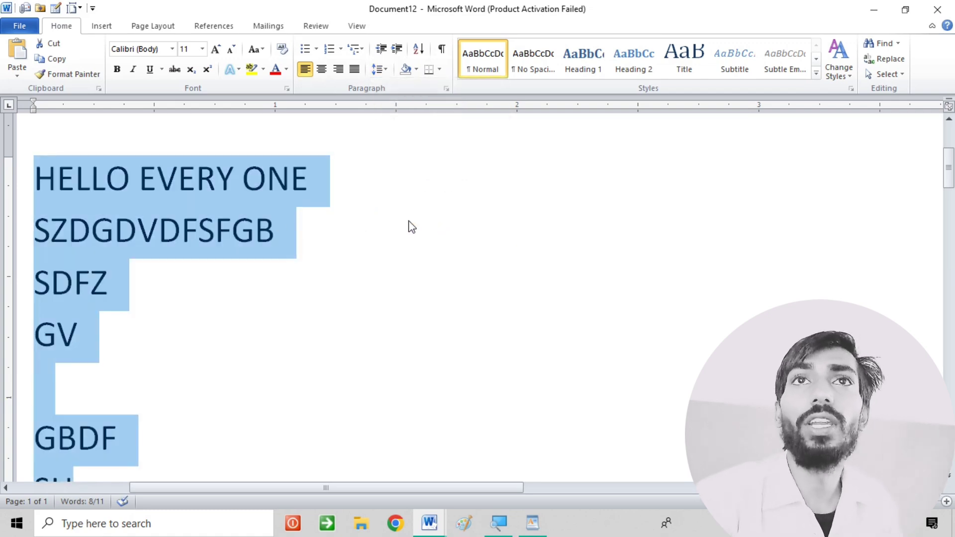
{"action": "left_click", "coordinate": [387, 70]}
{"action": "left_click", "coordinate": [267, 249]}
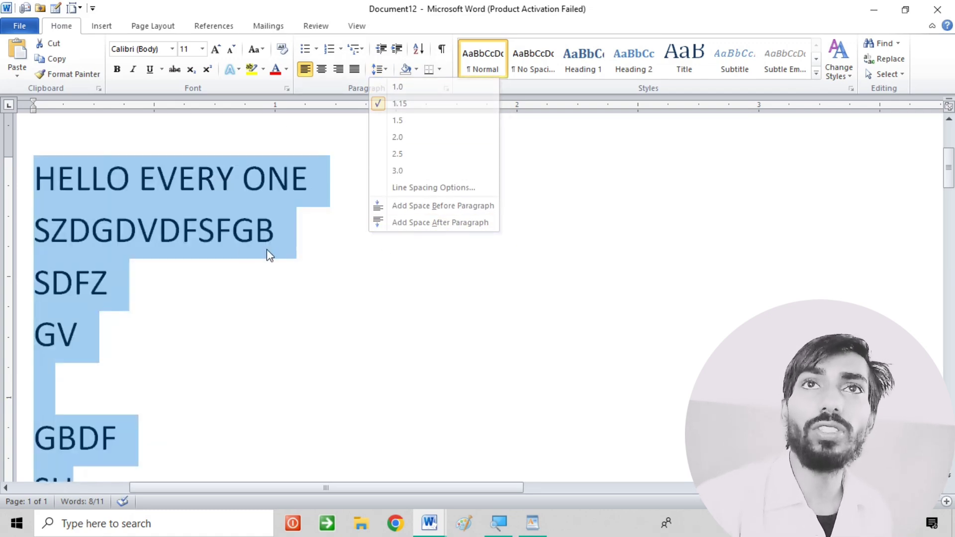
{"action": "left_click", "coordinate": [270, 225]}
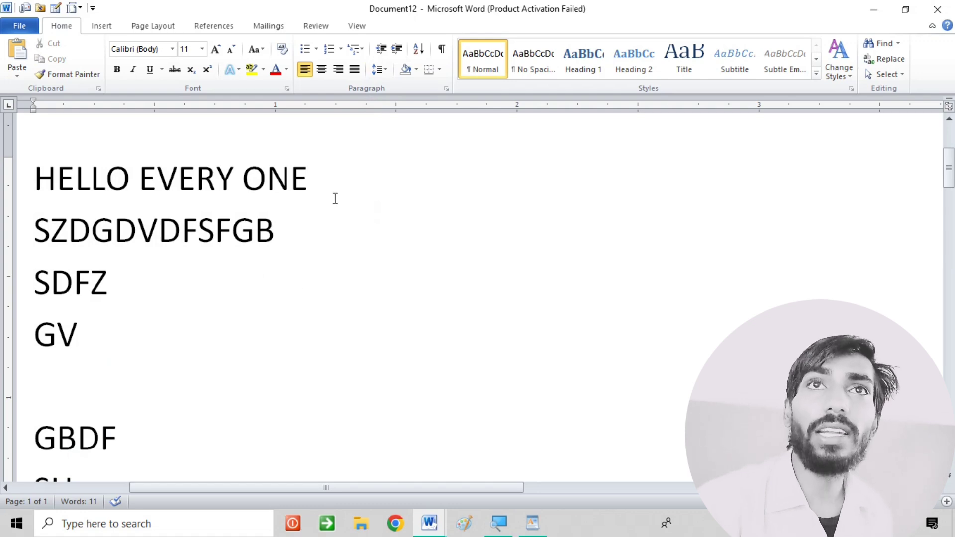
- Set the HELLO EVERY ONE line to 2.0 spacing, then back to 1.0
{"action": "left_click_drag", "start_coordinate": [336, 198], "coordinate": [28, 162]}
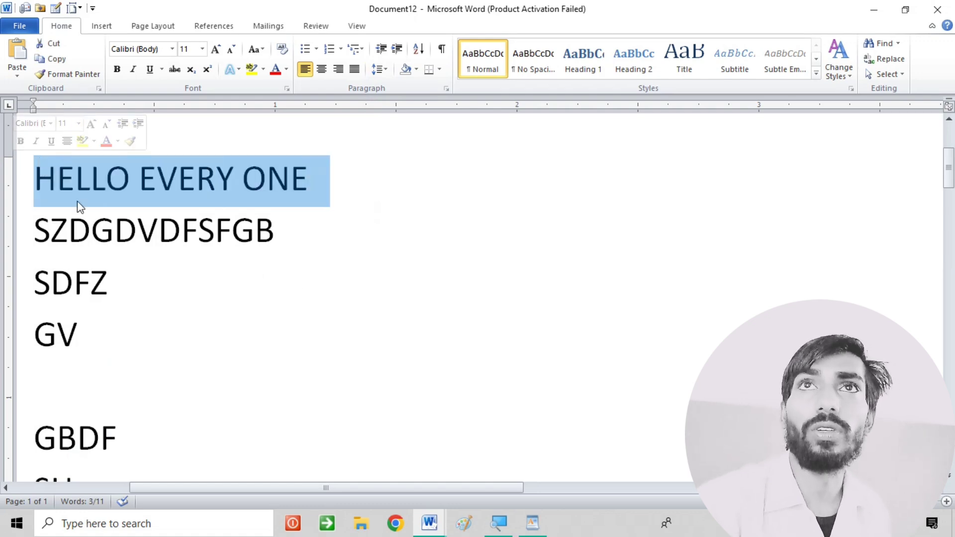
{"action": "left_click", "coordinate": [378, 70]}
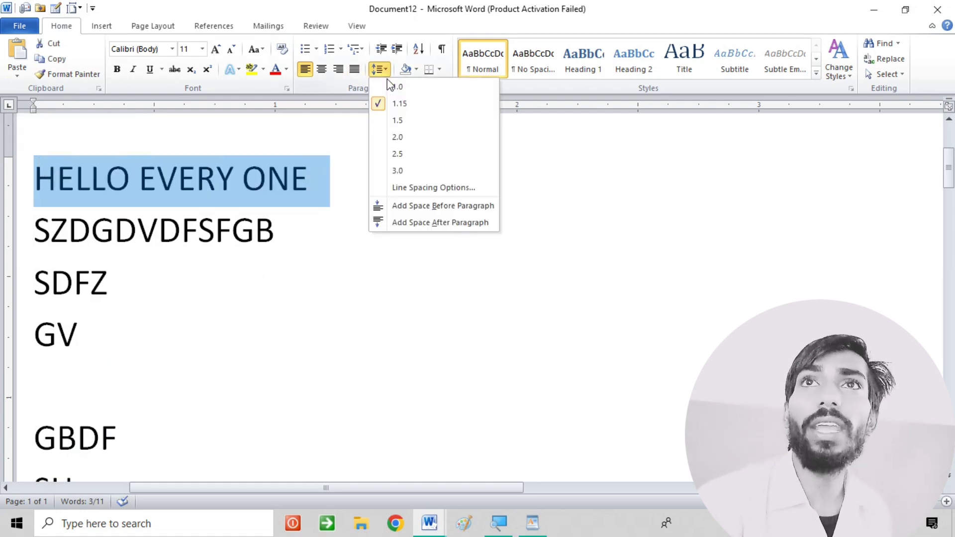
{"action": "left_click", "coordinate": [406, 144]}
{"action": "left_click", "coordinate": [353, 196]}
{"action": "left_click_drag", "start_coordinate": [370, 194], "coordinate": [38, 162]}
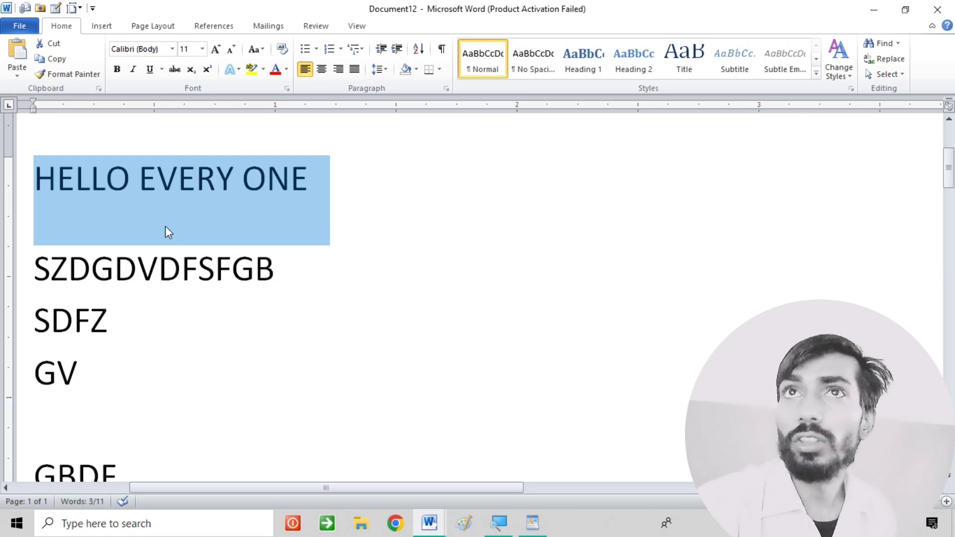
{"action": "left_click", "coordinate": [374, 69]}
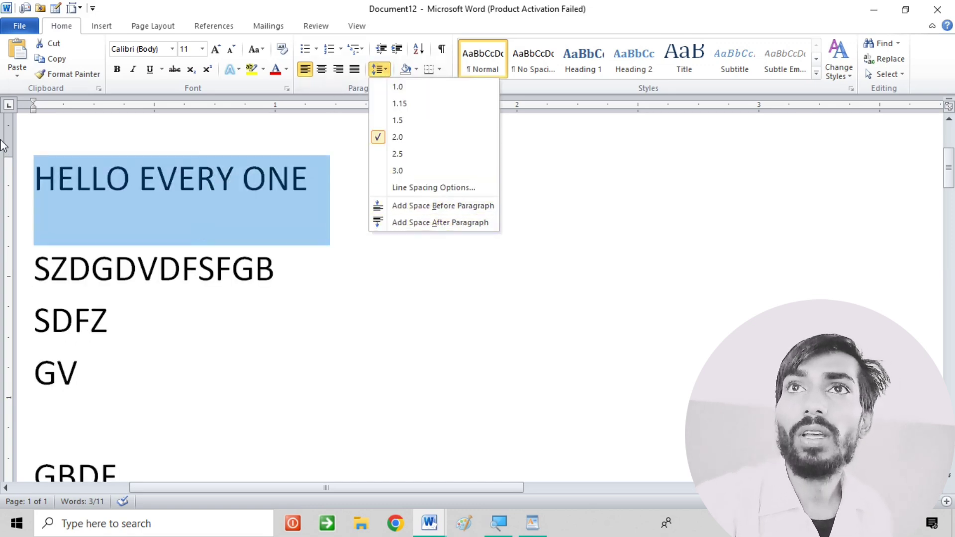
{"action": "left_click", "coordinate": [396, 138]}
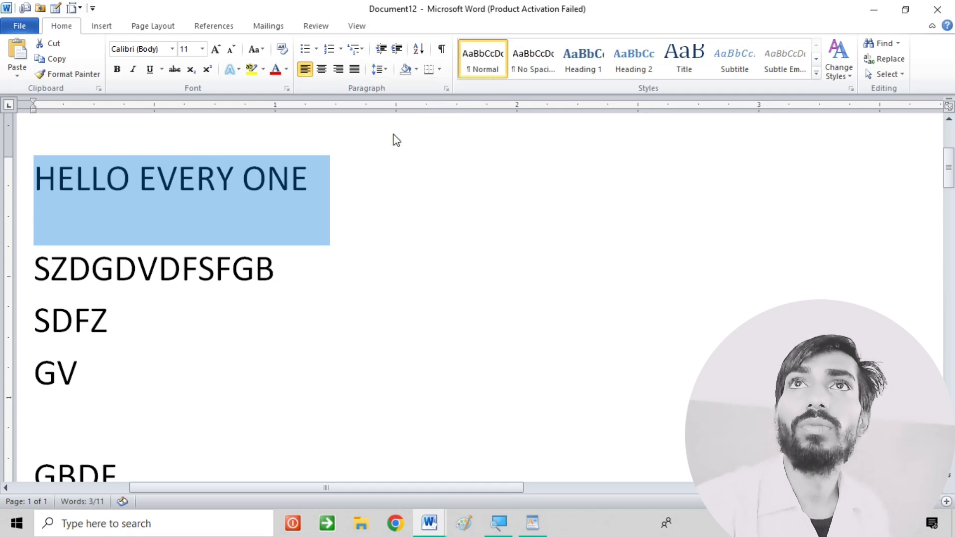
{"action": "left_click", "coordinate": [384, 70]}
{"action": "left_click", "coordinate": [388, 86]}
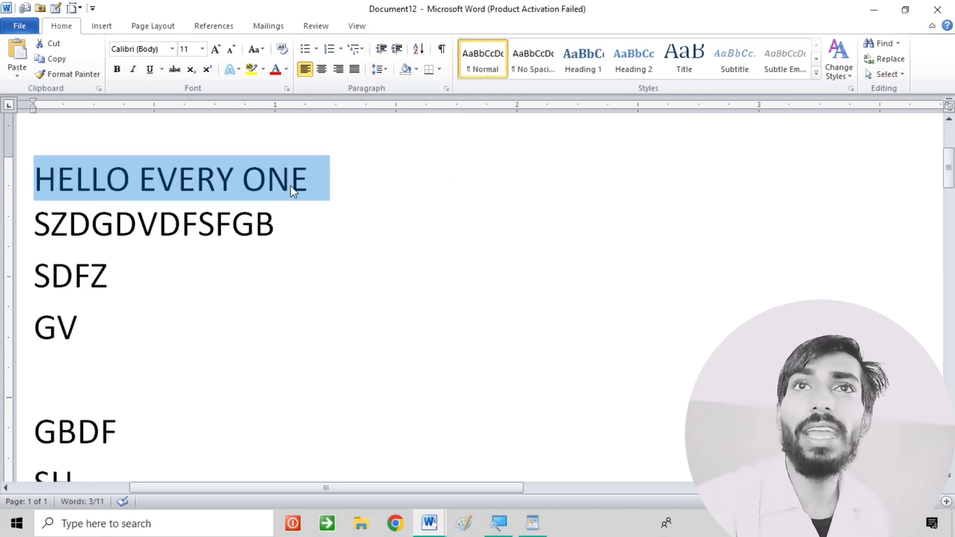
{"action": "left_click", "coordinate": [309, 218]}
{"action": "left_click_drag", "start_coordinate": [309, 217], "coordinate": [65, 156]}
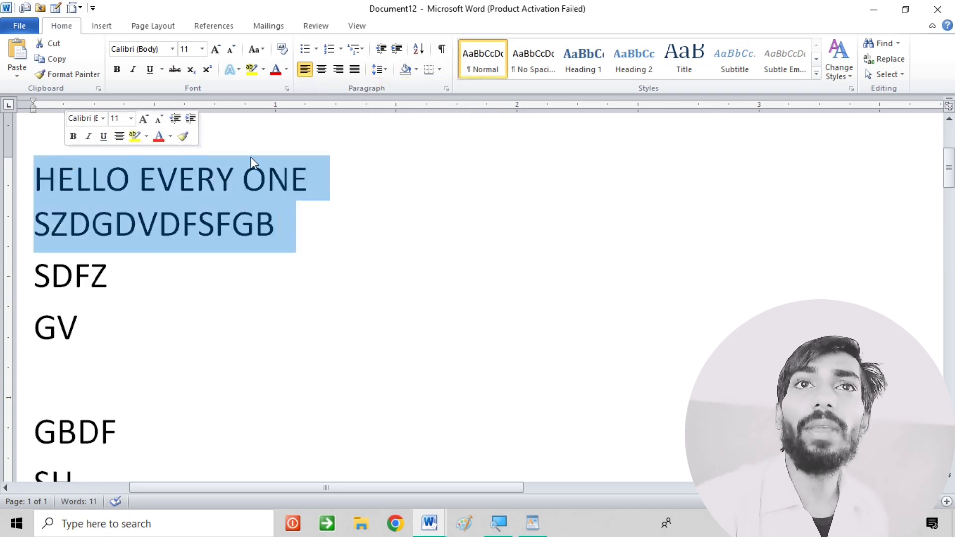
{"action": "left_click", "coordinate": [304, 239]}
- Replace the document's text with two lines, GFHFYJ and FHFD
{"action": "key", "text": "ctrl+a"}
{"action": "key", "text": "Delete"}
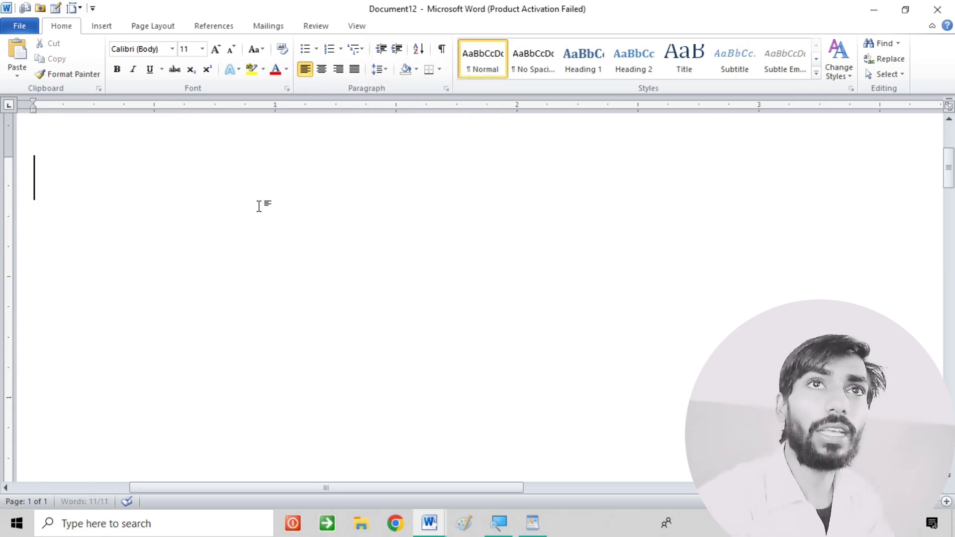
{"action": "type", "text": "GFHFYJ"}
{"action": "key", "text": "Return"}
{"action": "type", "text": "FHFD"}
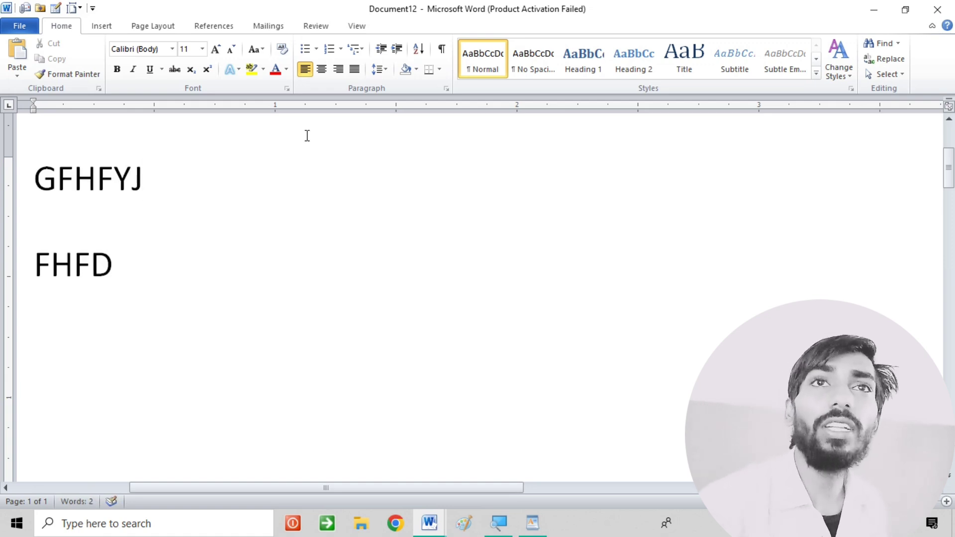
{"action": "key", "text": "ctrl+a"}
{"action": "left_click", "coordinate": [7, 282]}
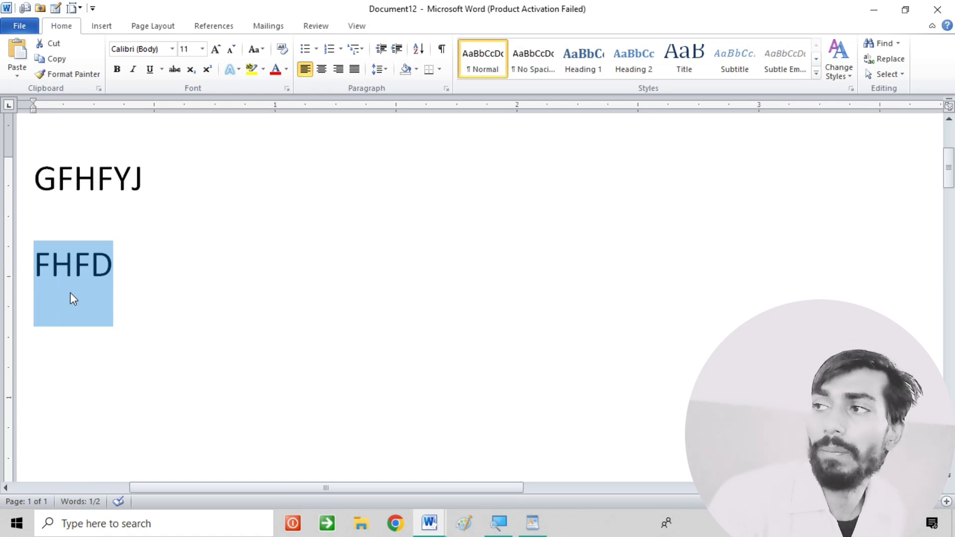
- Remove the space after FHFD and add space before the GFHFYJ paragraph
{"action": "left_click", "coordinate": [379, 69]}
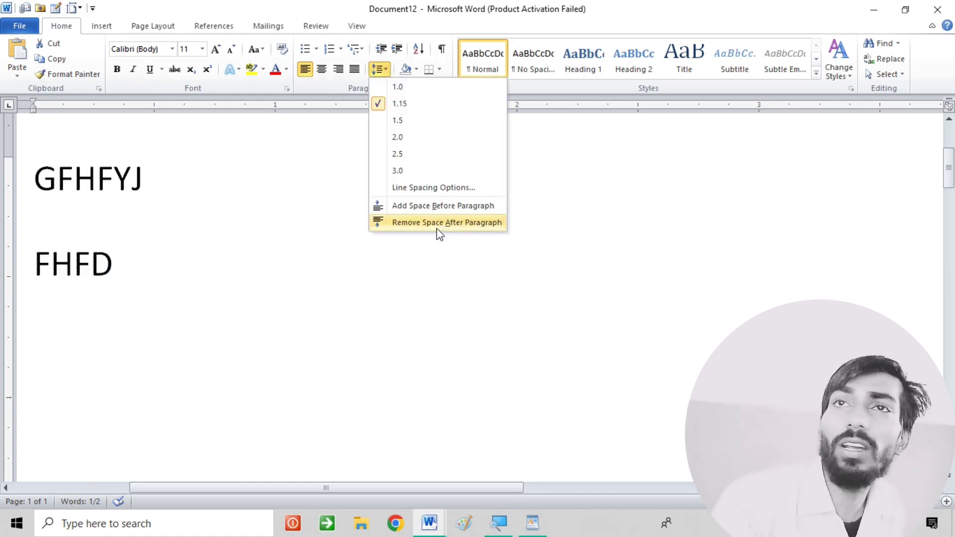
{"action": "left_click", "coordinate": [454, 225]}
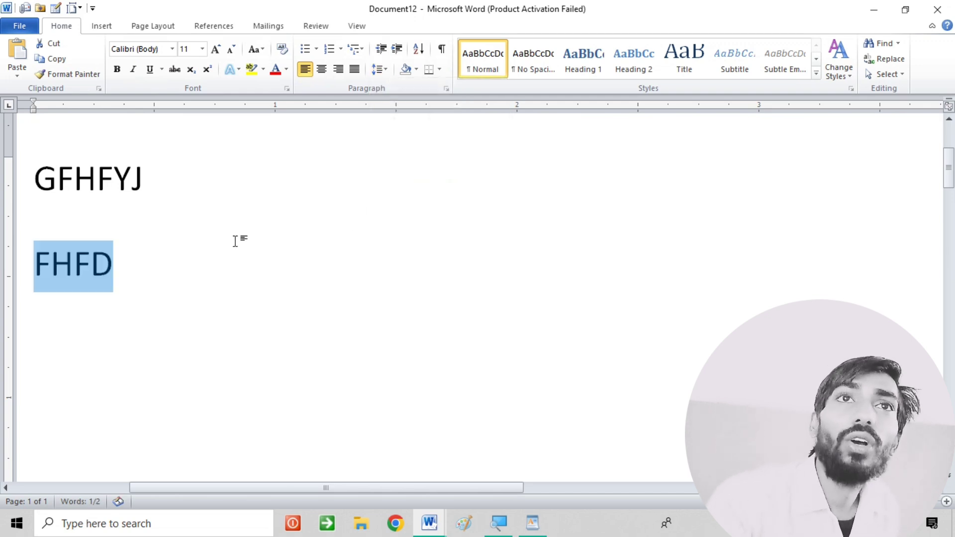
{"action": "left_click", "coordinate": [2, 180]}
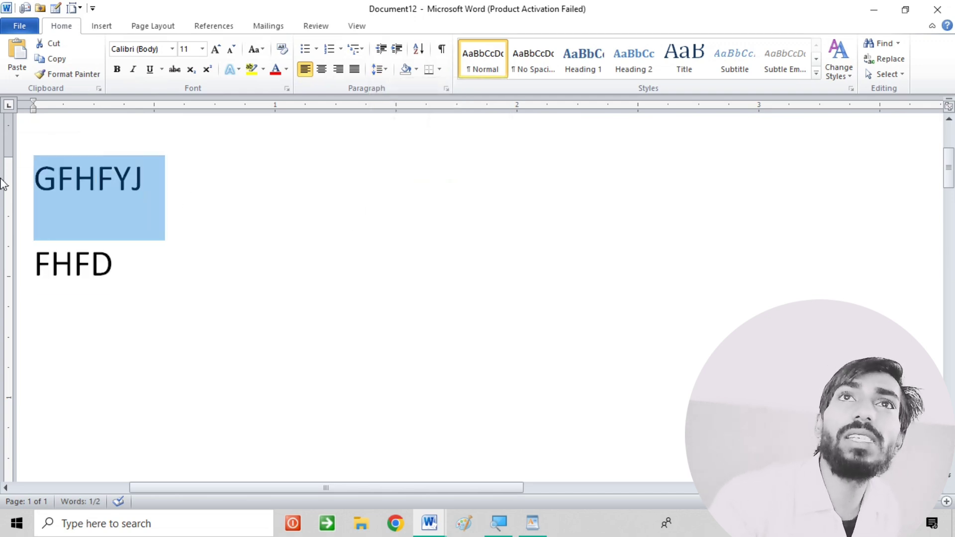
{"action": "left_click", "coordinate": [378, 70]}
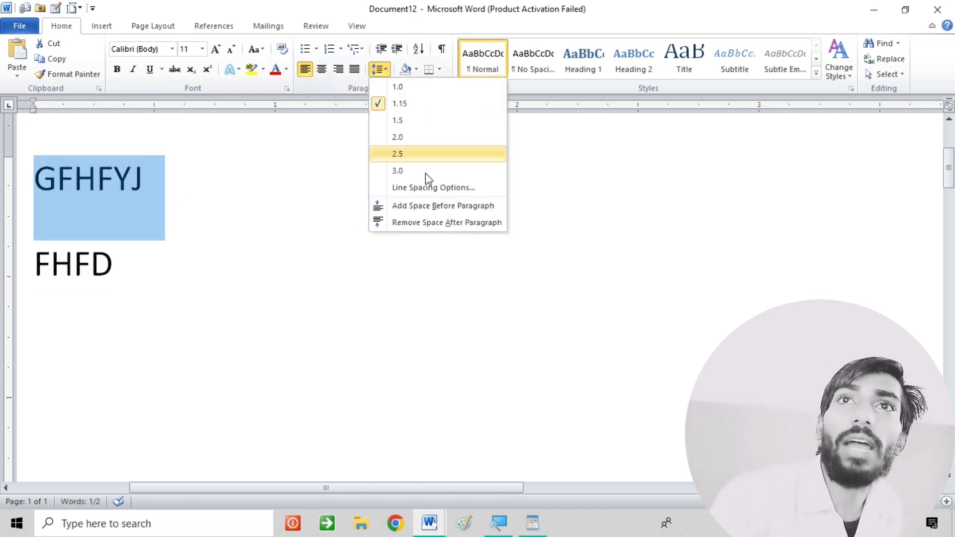
{"action": "left_click", "coordinate": [433, 206]}
{"action": "left_click", "coordinate": [165, 238]}
{"action": "left_click_drag", "start_coordinate": [166, 238], "coordinate": [23, 215]}
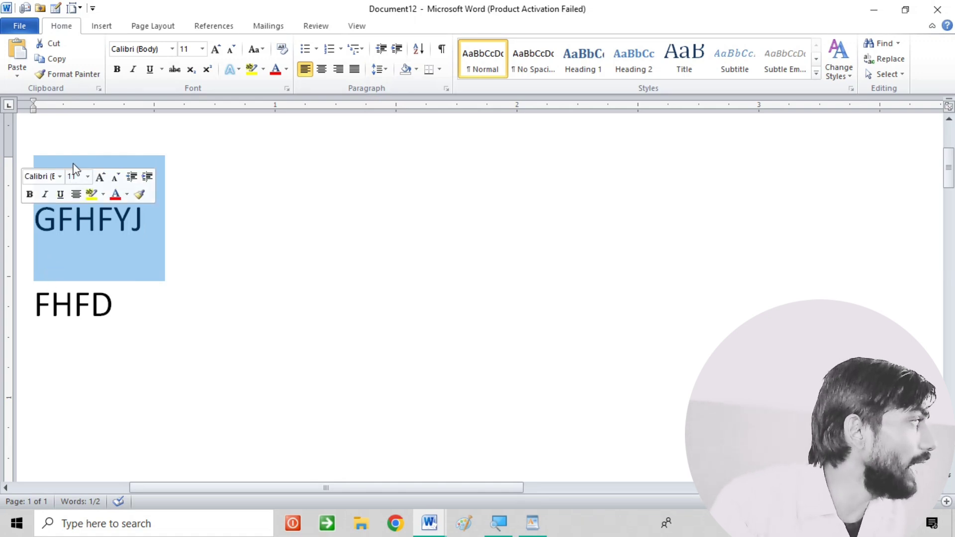
{"action": "left_click", "coordinate": [222, 226]}
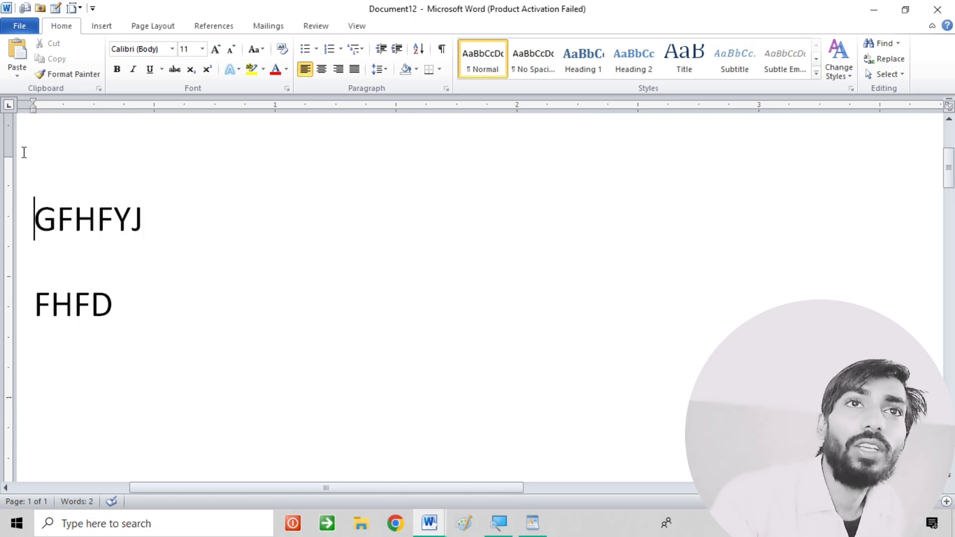
- Set GFHFYJ to single spacing with no space after, so FHFD sits directly beneath
{"action": "left_click_drag", "start_coordinate": [144, 222], "coordinate": [11, 220]}
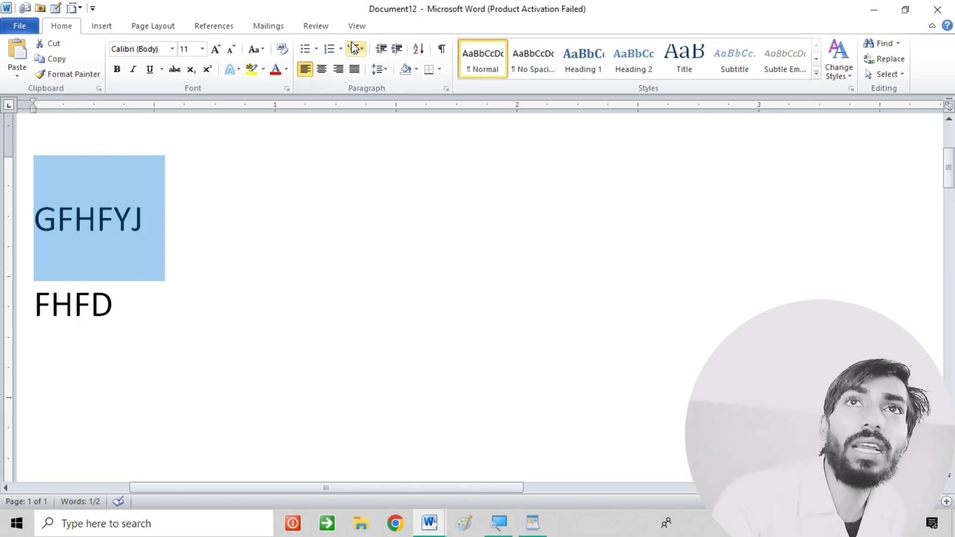
{"action": "left_click", "coordinate": [391, 73]}
{"action": "left_click", "coordinate": [397, 87]}
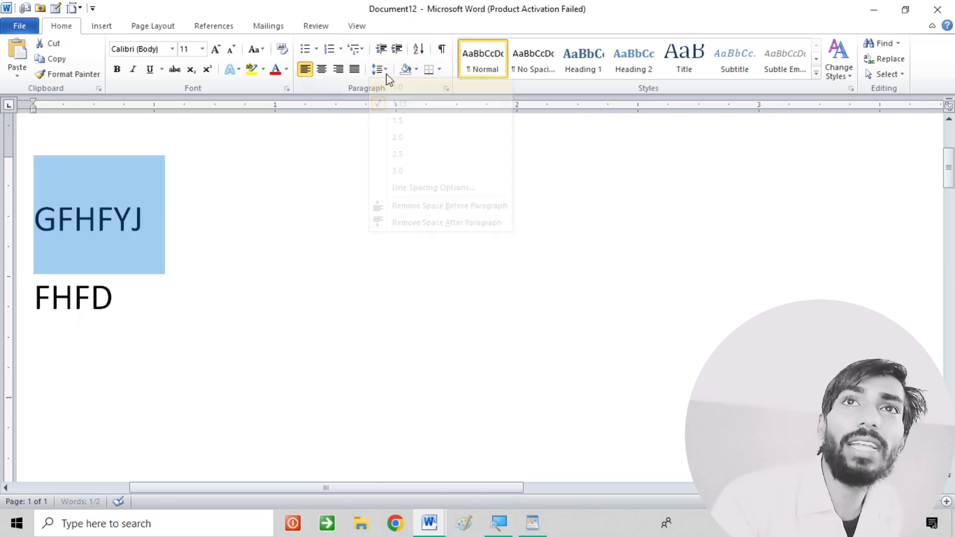
{"action": "left_click", "coordinate": [387, 70]}
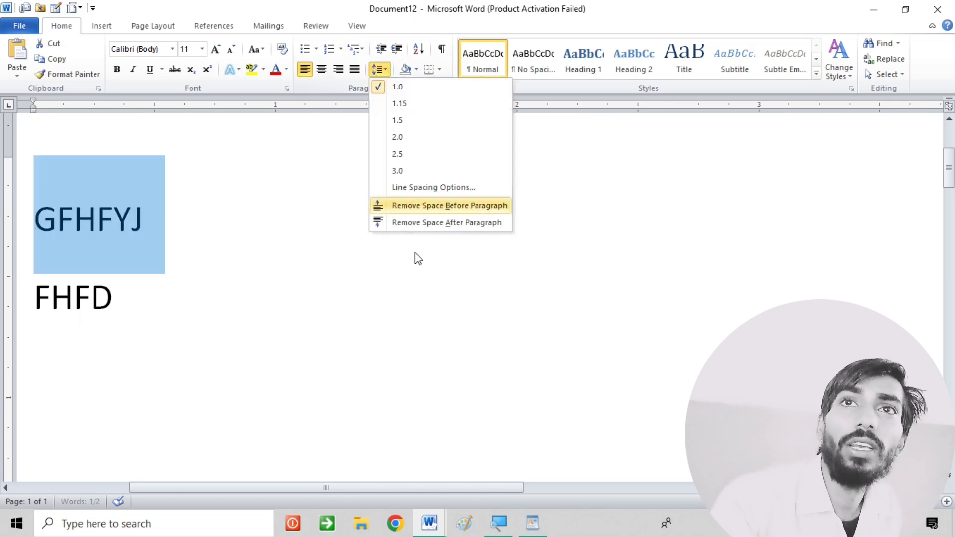
{"action": "left_click", "coordinate": [396, 224]}
{"action": "left_click", "coordinate": [376, 72]}
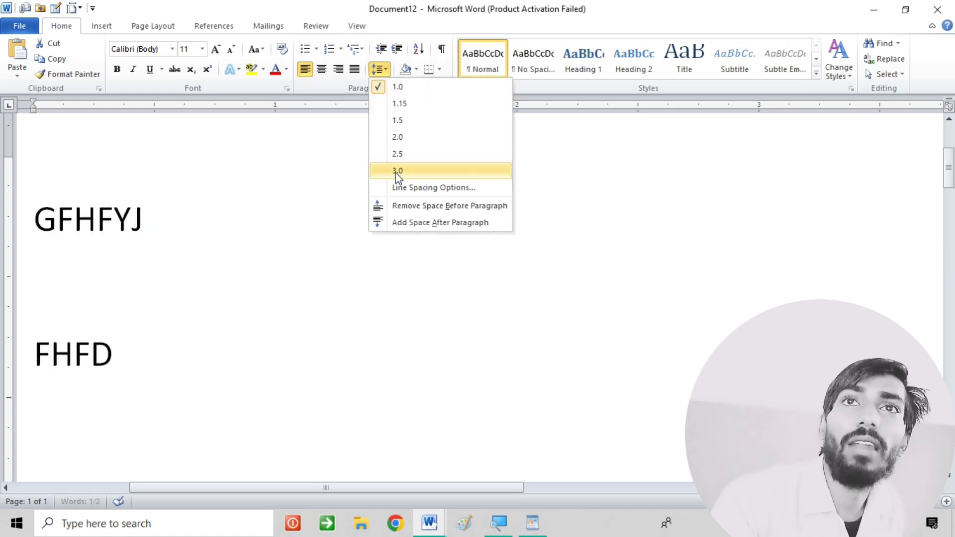
{"action": "left_click", "coordinate": [401, 224]}
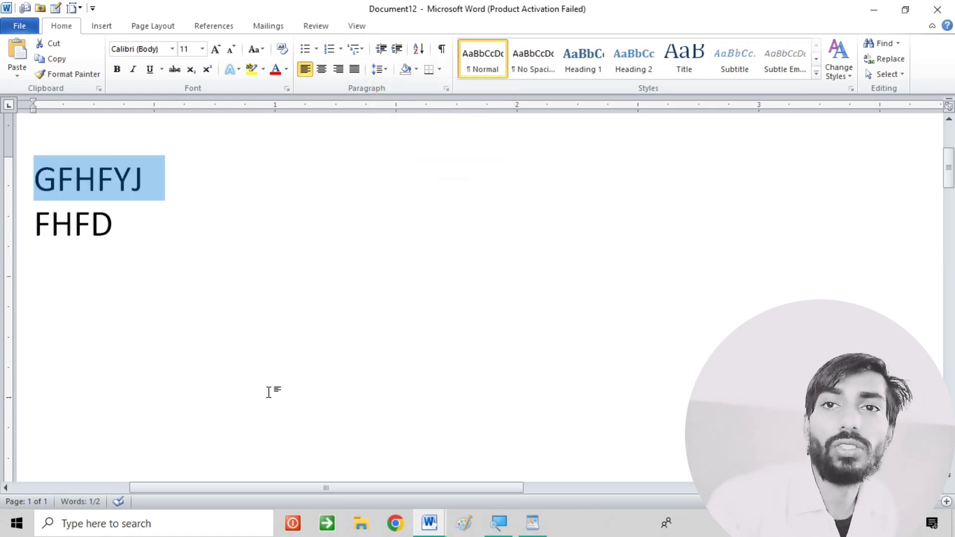
{"action": "left_click", "coordinate": [417, 532]}
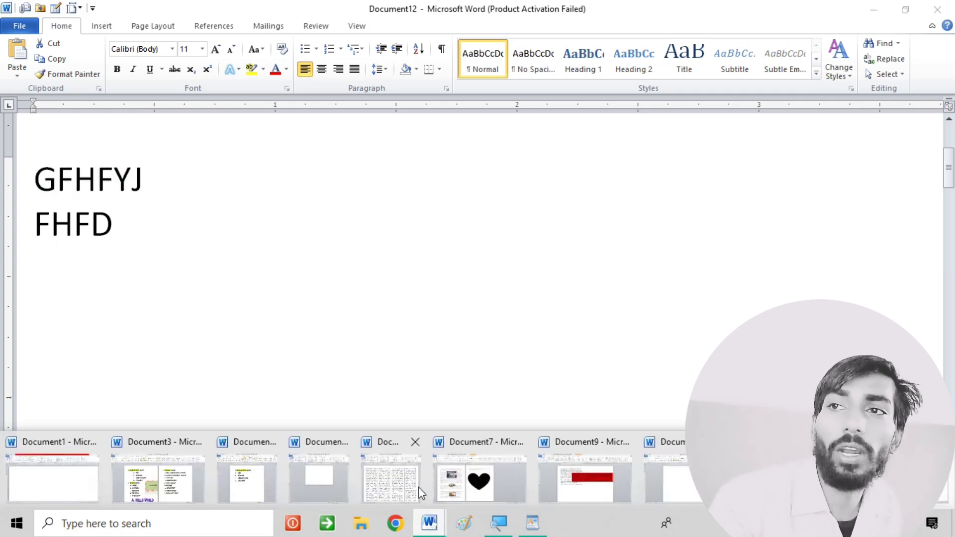
- Glance at Document3, then start a new document and type HEY THERE
{"action": "left_click", "coordinate": [182, 482]}
{"action": "left_click", "coordinate": [666, 323]}
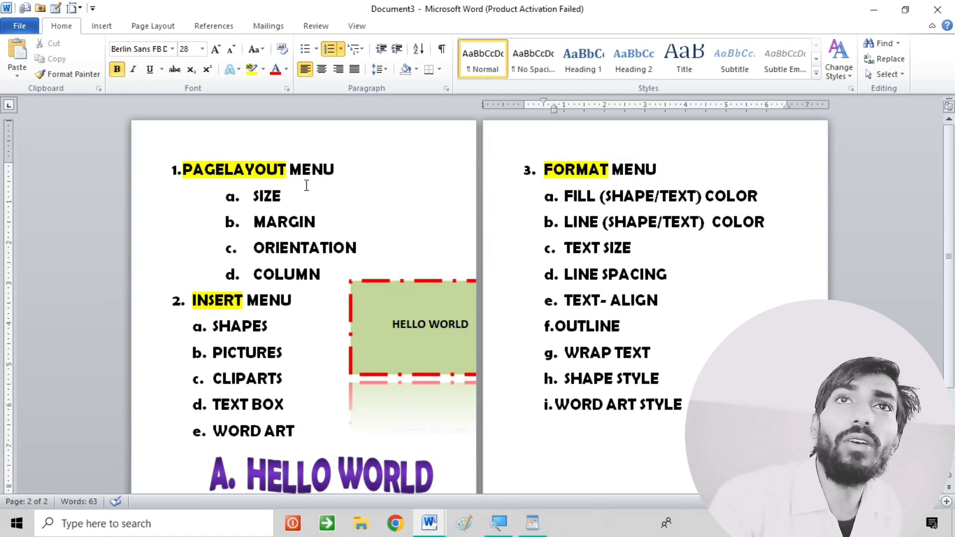
{"action": "left_click", "coordinate": [169, 190]}
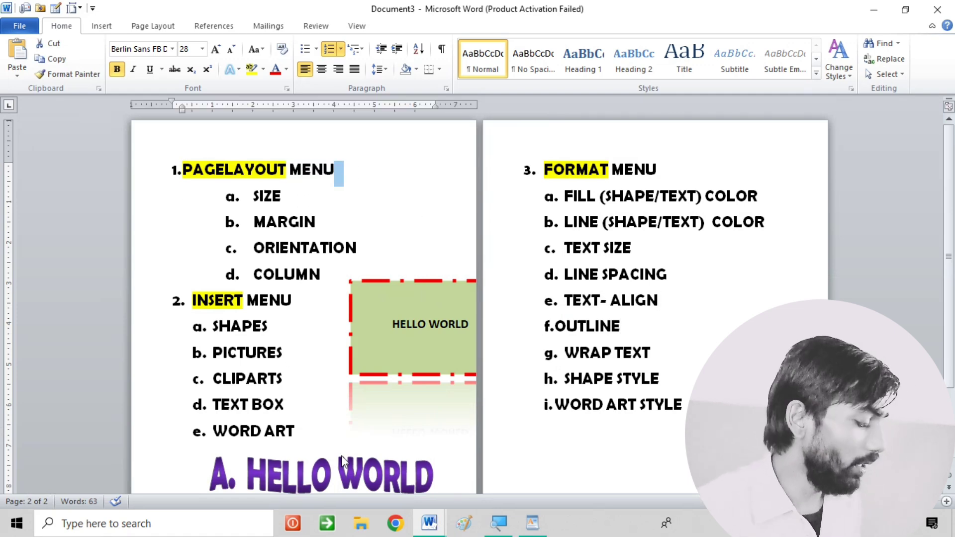
{"action": "key", "text": "ctrl+n"}
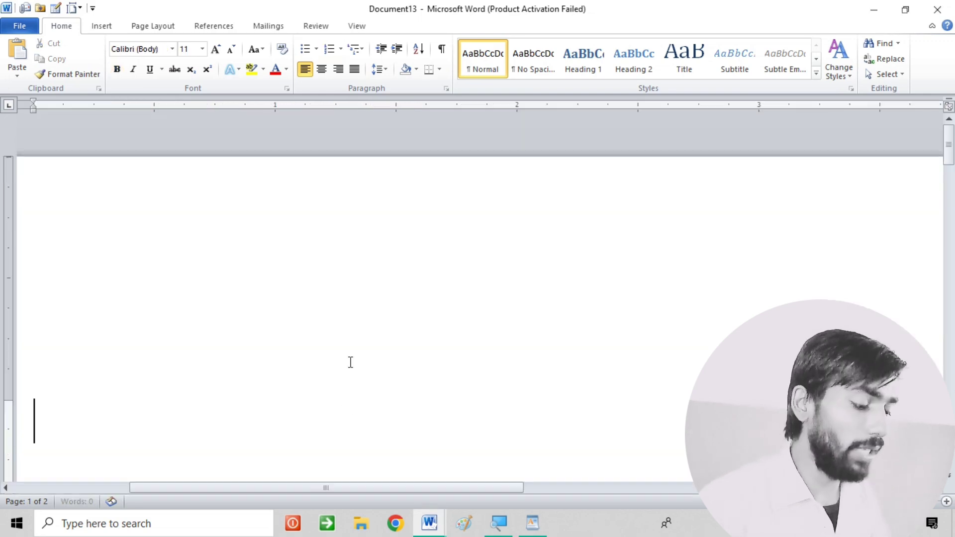
{"action": "type", "text": "HE"}
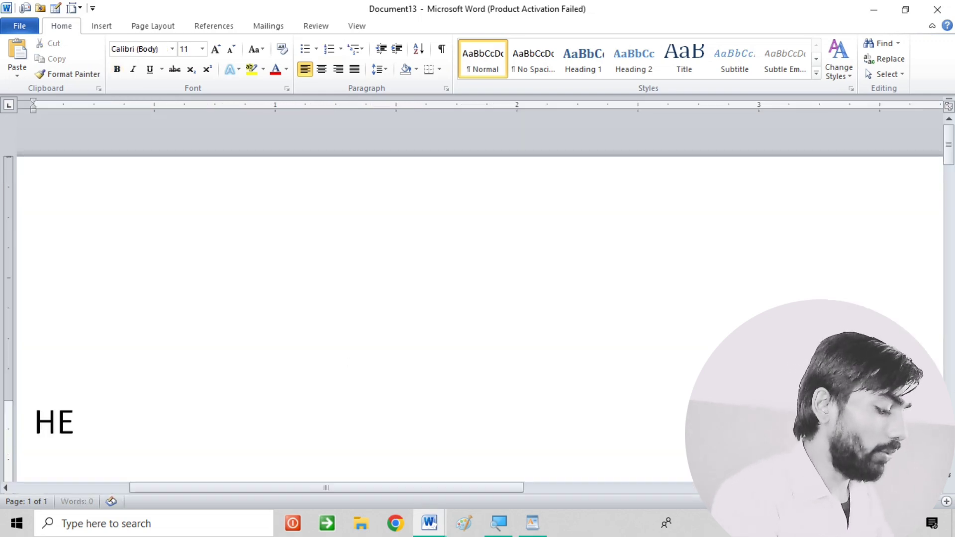
{"action": "type", "text": "Y THERE"}
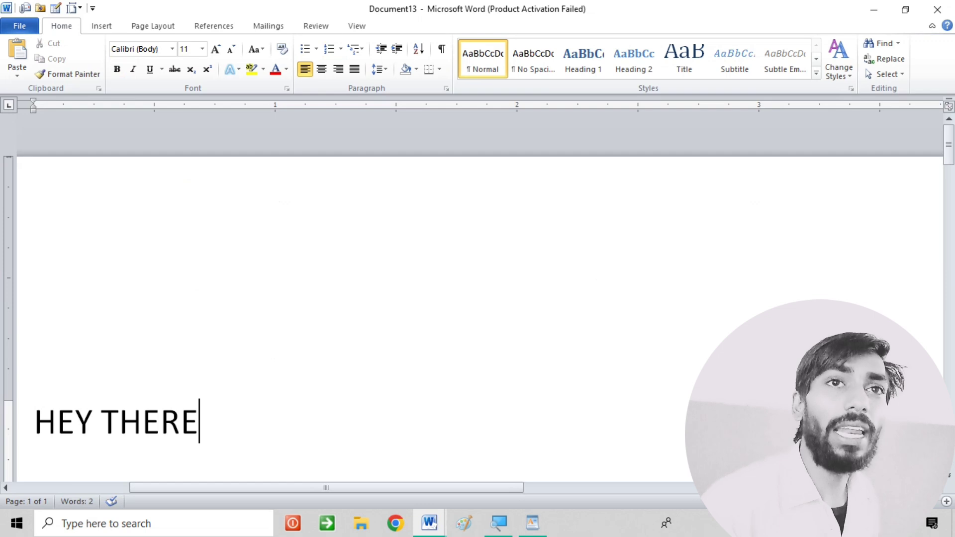
- Try center and left alignment on HEY THERE, leaving it right-aligned
{"action": "triple_click", "coordinate": [29, 425]}
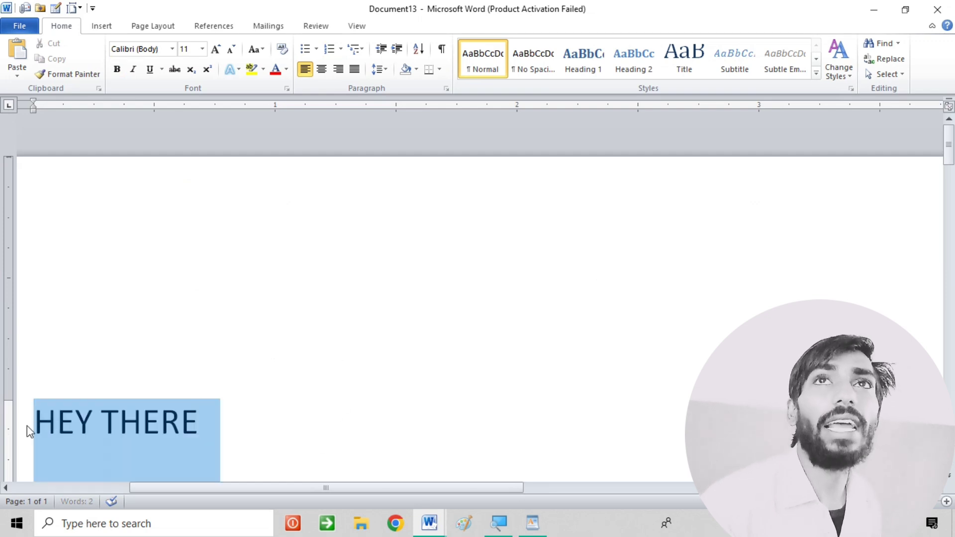
{"action": "left_click", "coordinate": [334, 71]}
{"action": "left_click", "coordinate": [321, 69]}
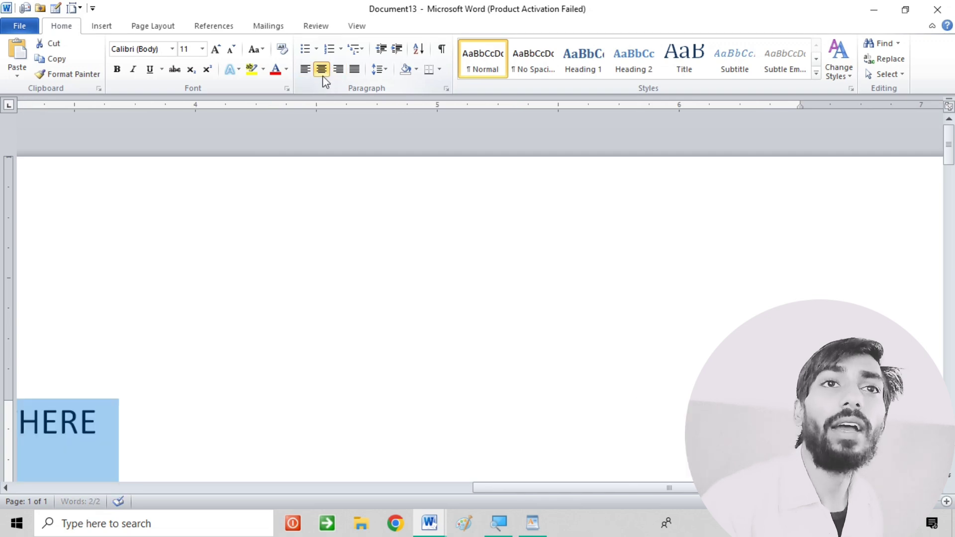
{"action": "scroll", "coordinate": [325, 264], "scroll_direction": "down", "scroll_amount": 5, "text": "ctrl"}
{"action": "scroll", "coordinate": [325, 264], "scroll_direction": "down", "scroll_amount": 3, "text": "ctrl"}
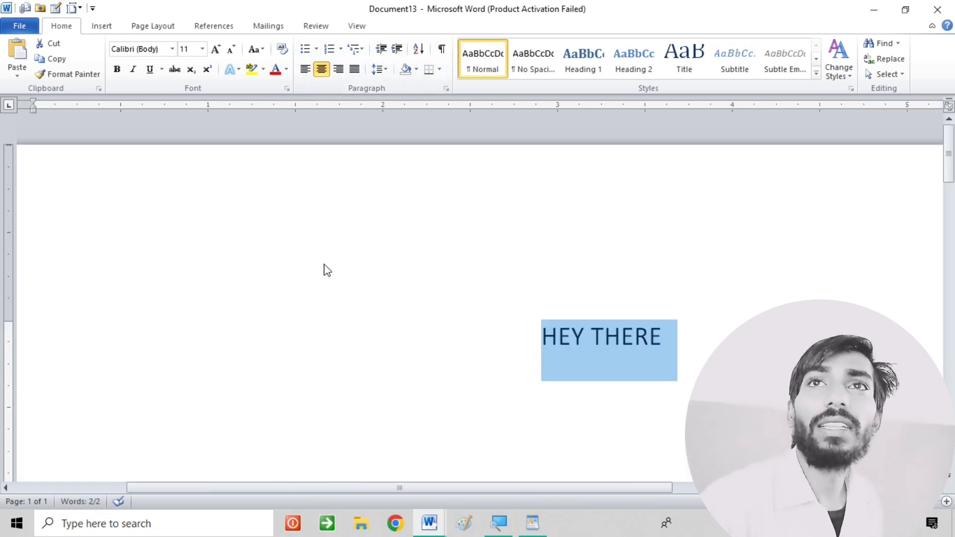
{"action": "scroll", "coordinate": [325, 264], "scroll_direction": "down", "scroll_amount": 3, "text": "ctrl"}
{"action": "scroll", "coordinate": [325, 264], "scroll_direction": "down", "scroll_amount": 3, "text": "ctrl"}
{"action": "scroll", "coordinate": [595, 211], "scroll_direction": "down", "scroll_amount": 2, "text": "ctrl"}
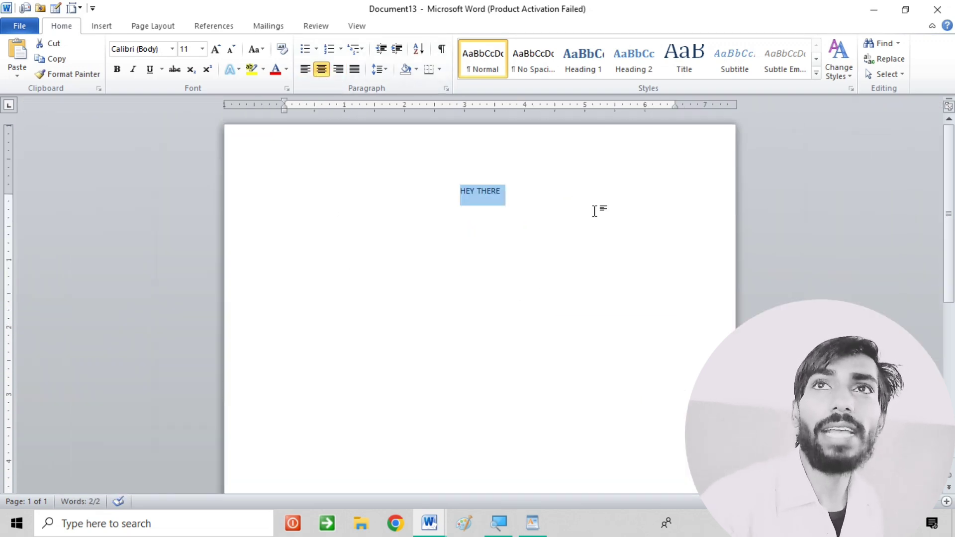
{"action": "left_click", "coordinate": [305, 69]}
{"action": "left_click", "coordinate": [339, 69]}
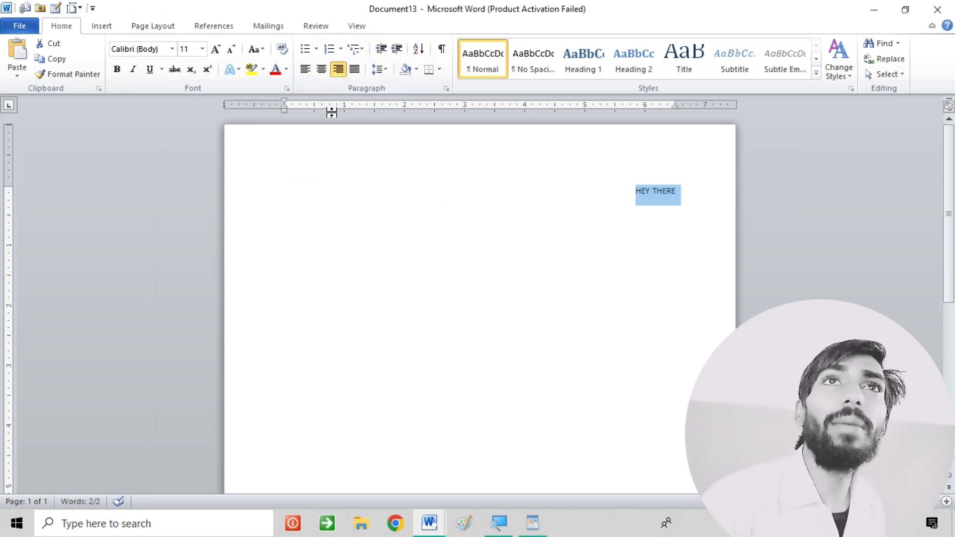
- Draw a large rectangle shape on the page below the text
{"action": "left_click", "coordinate": [100, 27]}
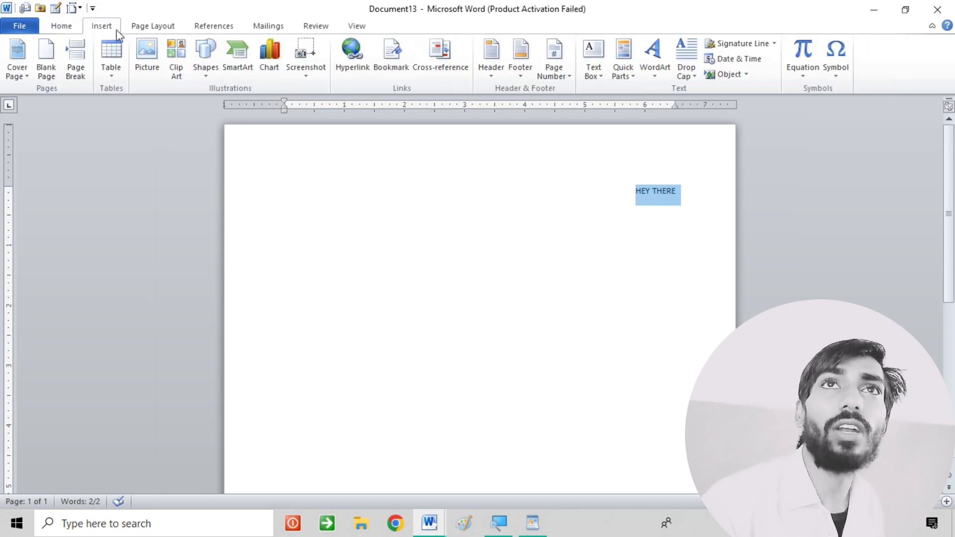
{"action": "left_click", "coordinate": [217, 55]}
{"action": "left_click", "coordinate": [248, 106]}
{"action": "left_click_drag", "start_coordinate": [365, 187], "coordinate": [676, 459]}
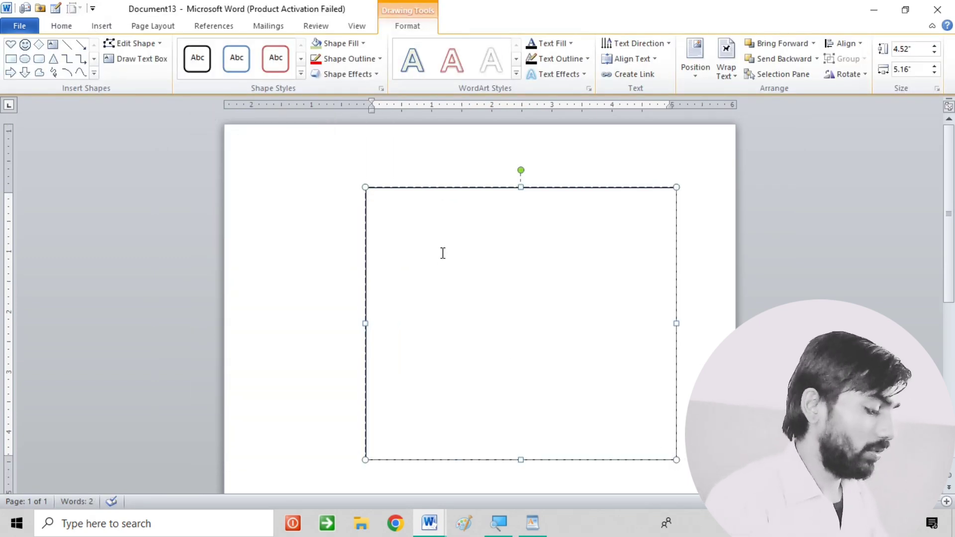
- Fill the rectangle with =RAND() sample paragraphs and review its Align Text and Text Direction options
{"action": "type", "text": "=RAND()"}
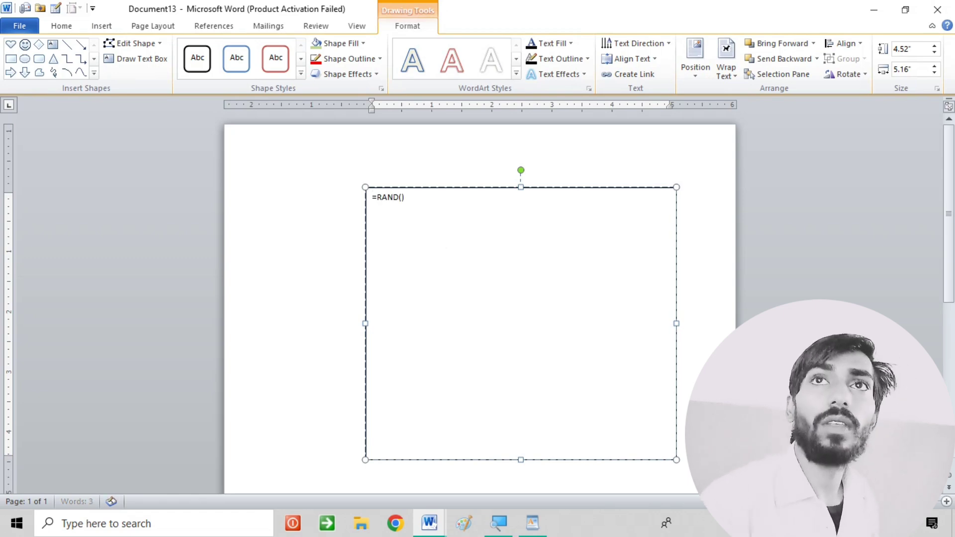
{"action": "key", "text": "Return"}
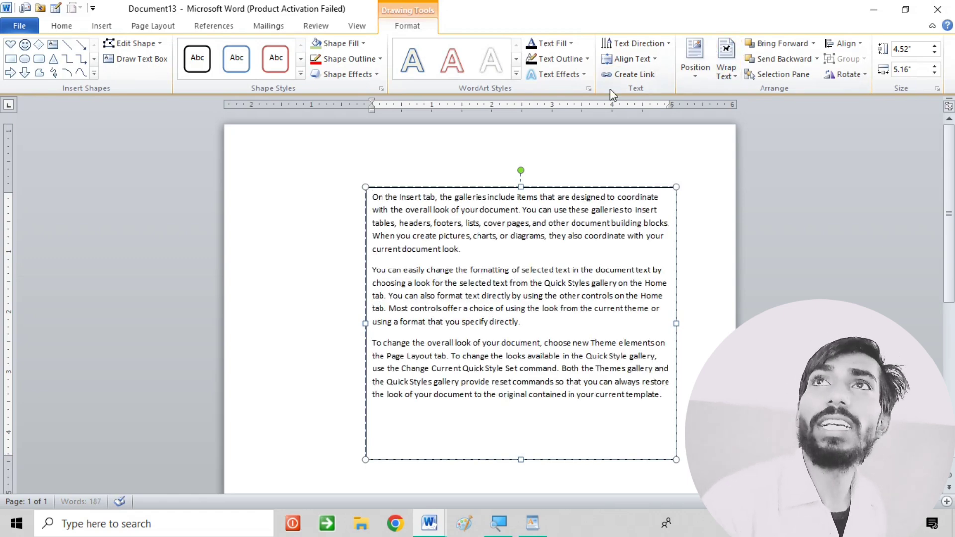
{"action": "left_click", "coordinate": [641, 64]}
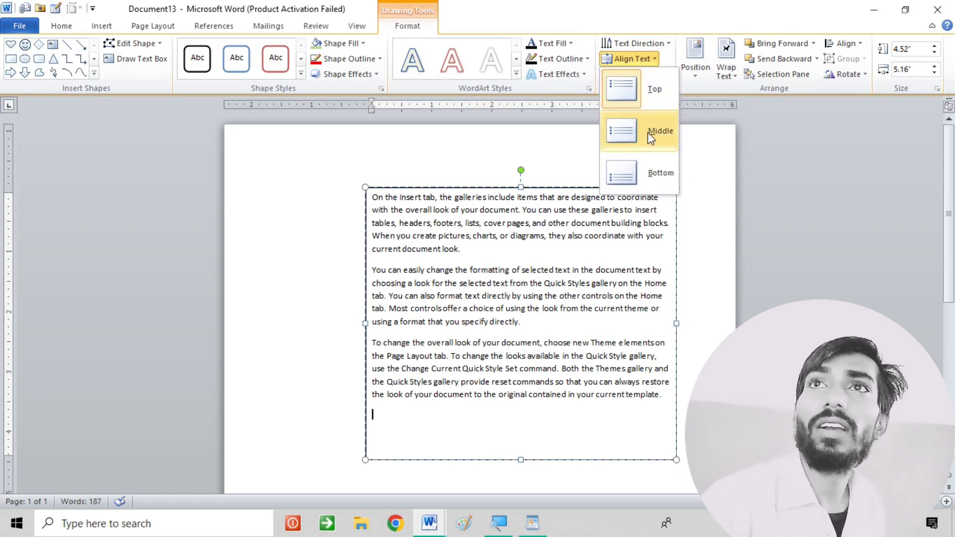
{"action": "left_click", "coordinate": [653, 44]}
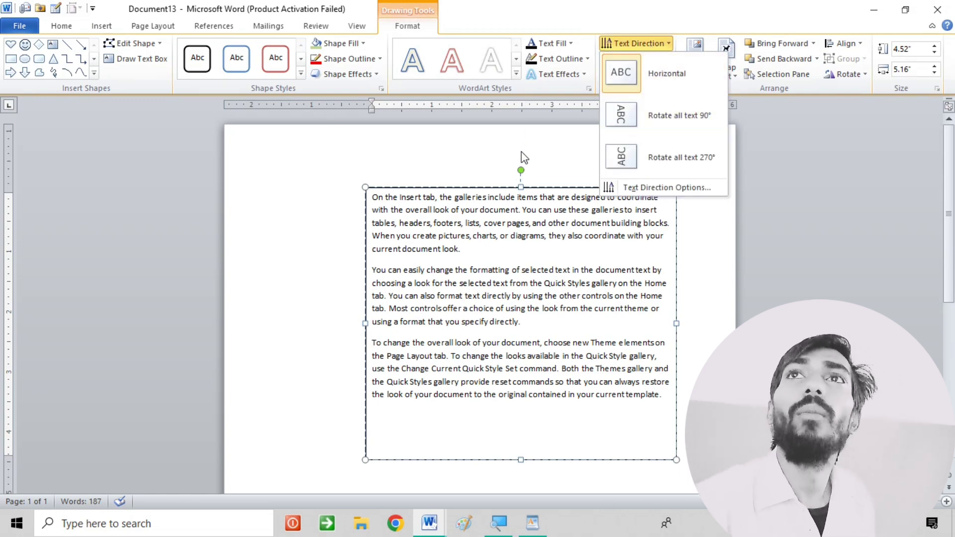
{"action": "left_click", "coordinate": [465, 168]}
{"action": "left_click", "coordinate": [452, 177]}
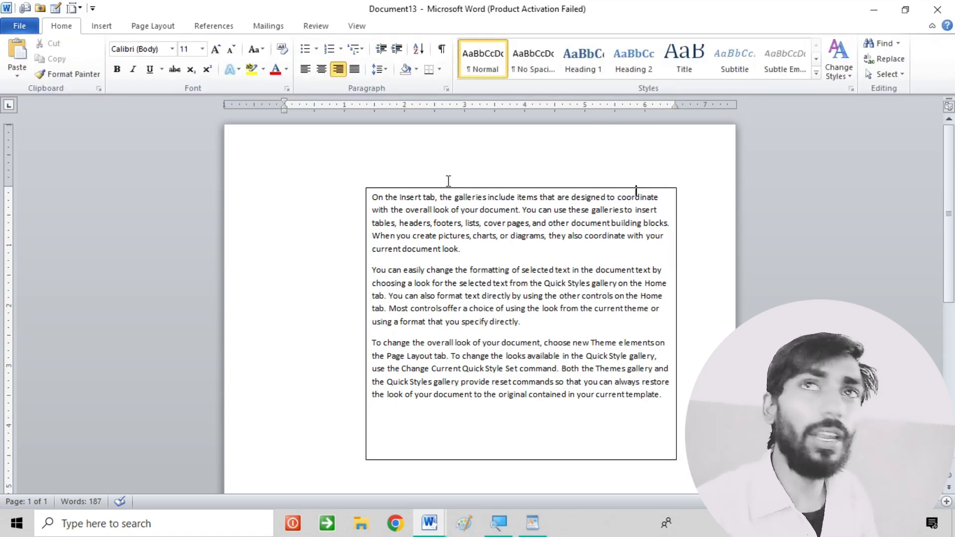
{"action": "key", "text": "ctrl+a"}
{"action": "key", "text": "Delete"}
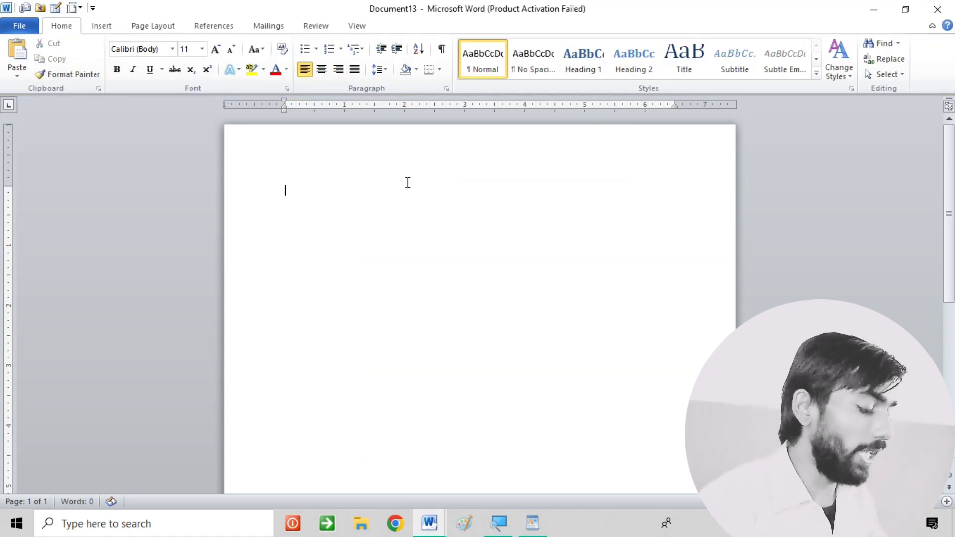
{"action": "type", "text": "HELLO W"}
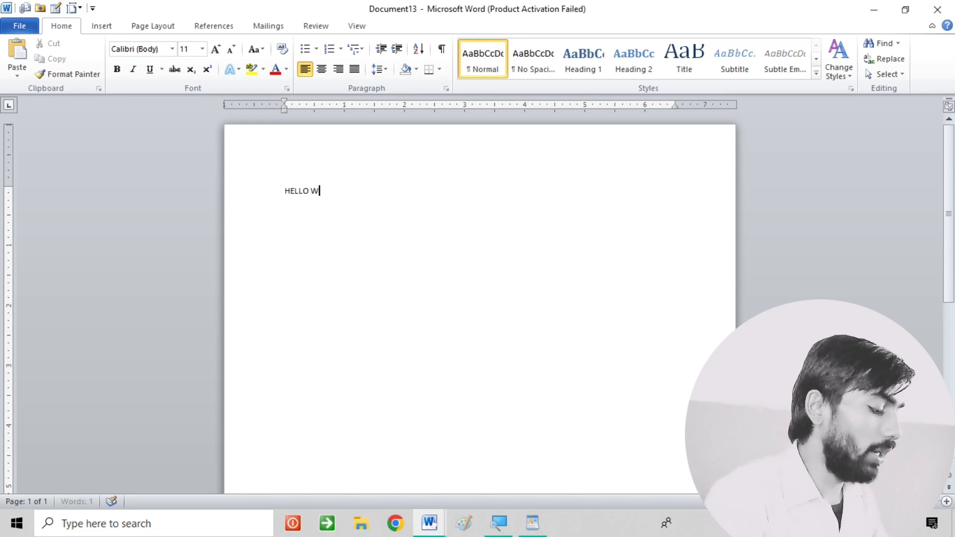
{"action": "type", "text": "ORLD WELC"}
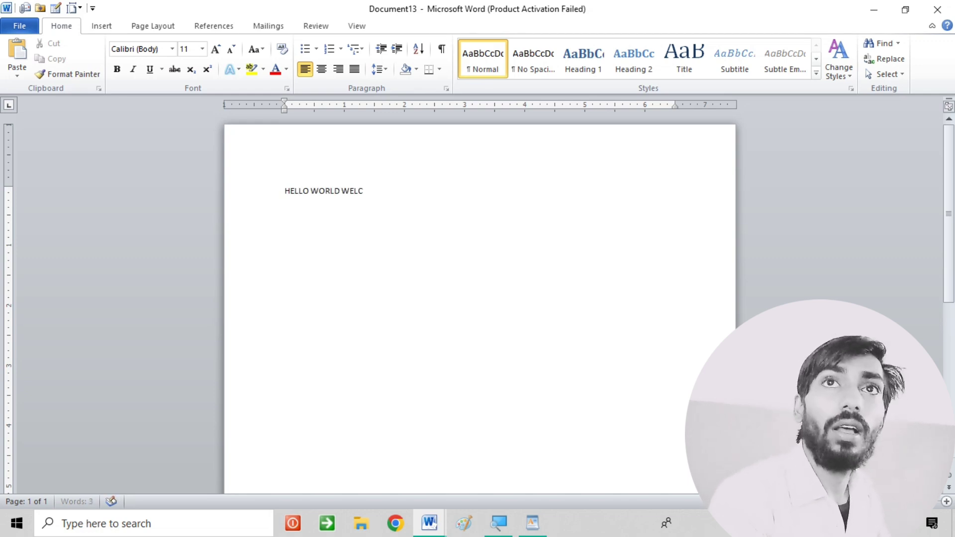
{"action": "type", "text": "OM"}
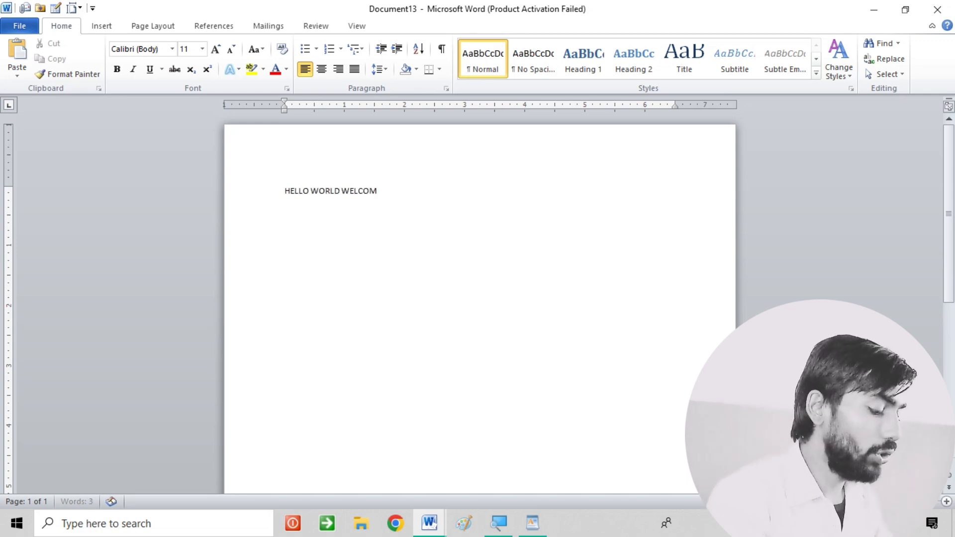
{"action": "type", "text": "E TO OUR SK"}
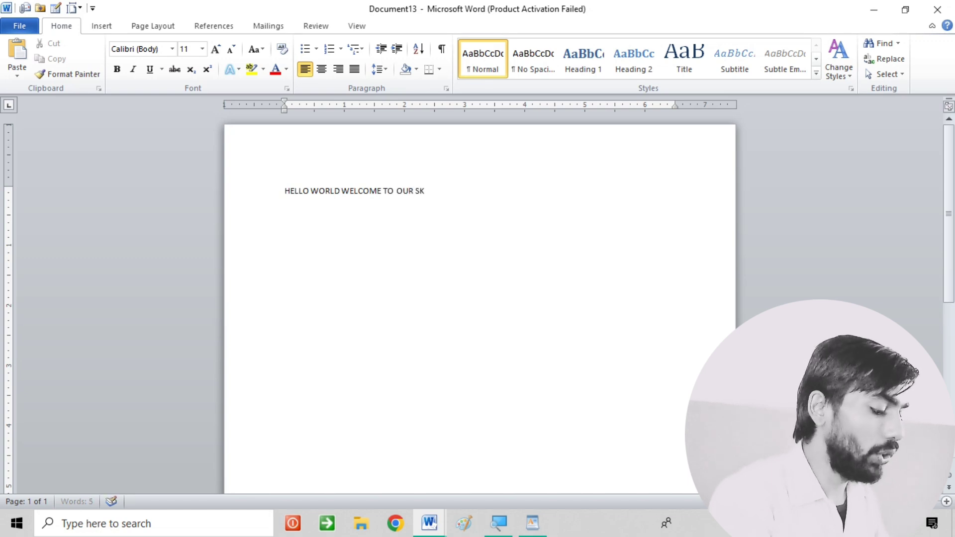
{"action": "type", "text": "OOL"}
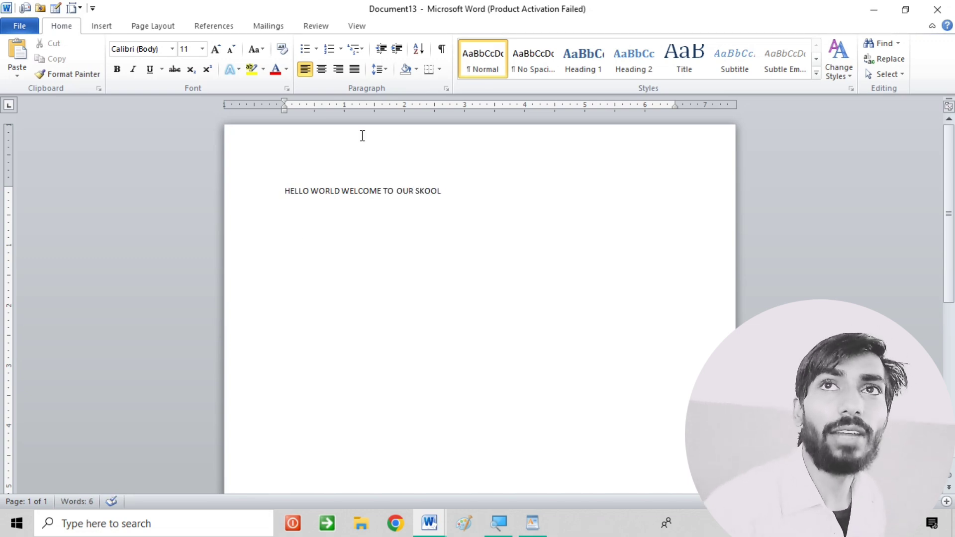
{"action": "left_click_drag", "start_coordinate": [468, 177], "coordinate": [228, 193]}
{"action": "left_click", "coordinate": [321, 70]}
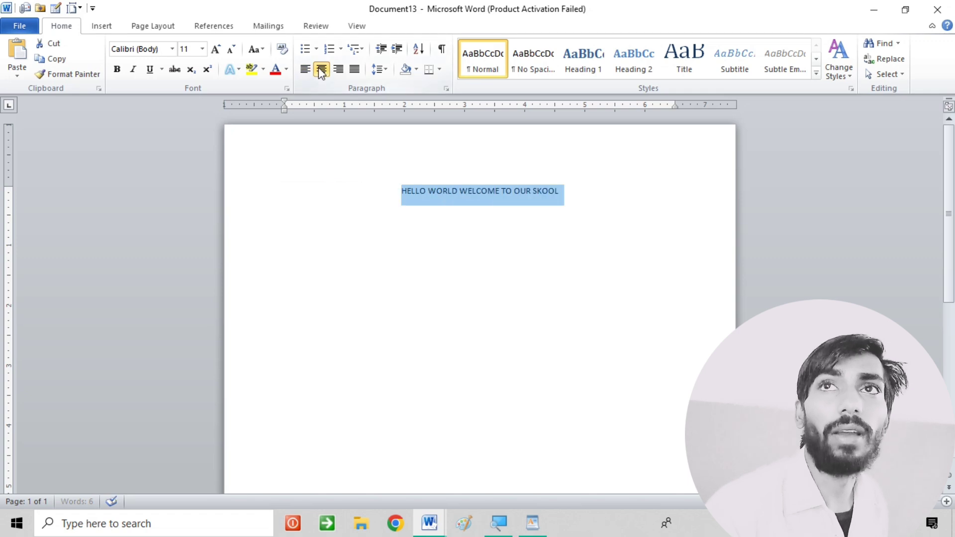
{"action": "left_click", "coordinate": [533, 191]}
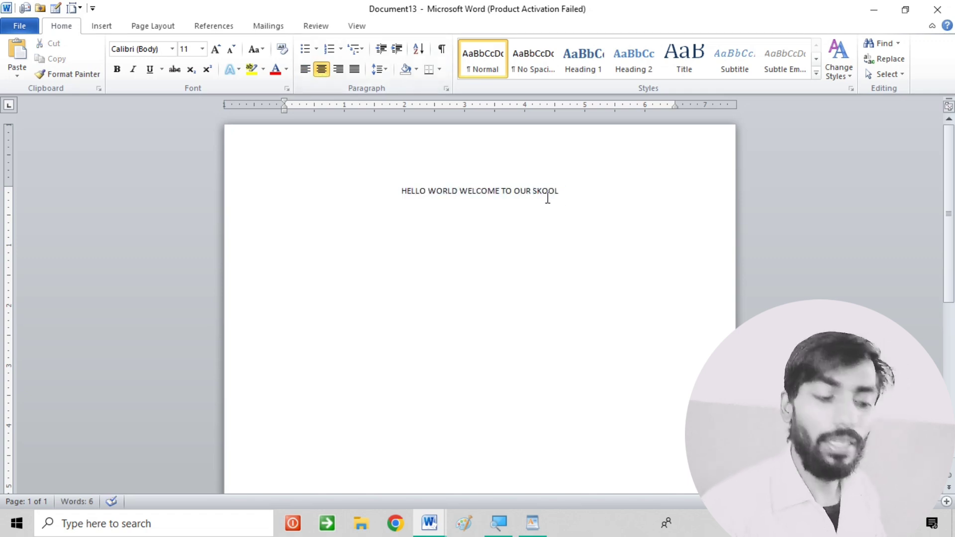
{"action": "left_click", "coordinate": [627, 192]}
{"action": "key", "text": "Return"}
{"action": "type", "text": "FGJHCJJ"}
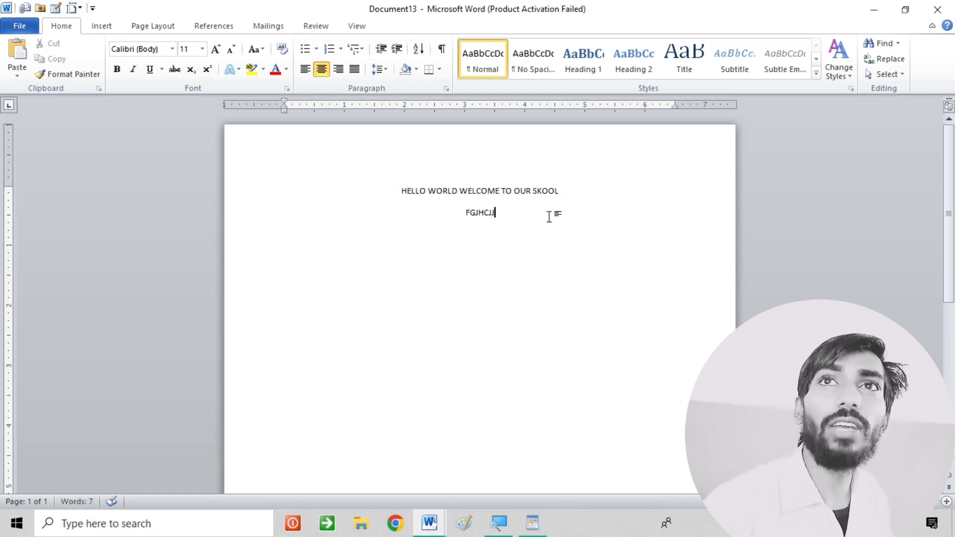
{"action": "left_click_drag", "start_coordinate": [549, 217], "coordinate": [330, 213]}
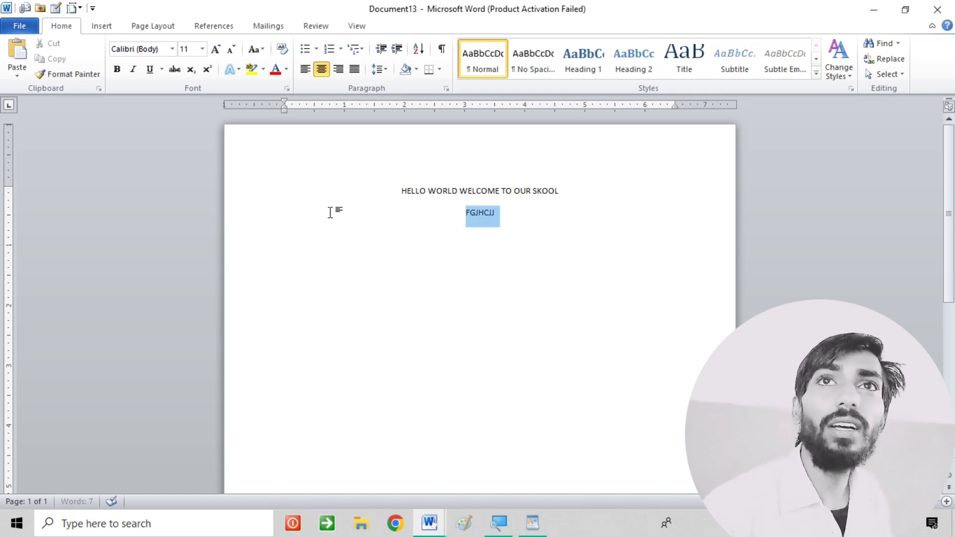
{"action": "left_click", "coordinate": [304, 69]}
{"action": "left_click", "coordinate": [341, 240]}
{"action": "type", "text": "GHJGHKHJH"}
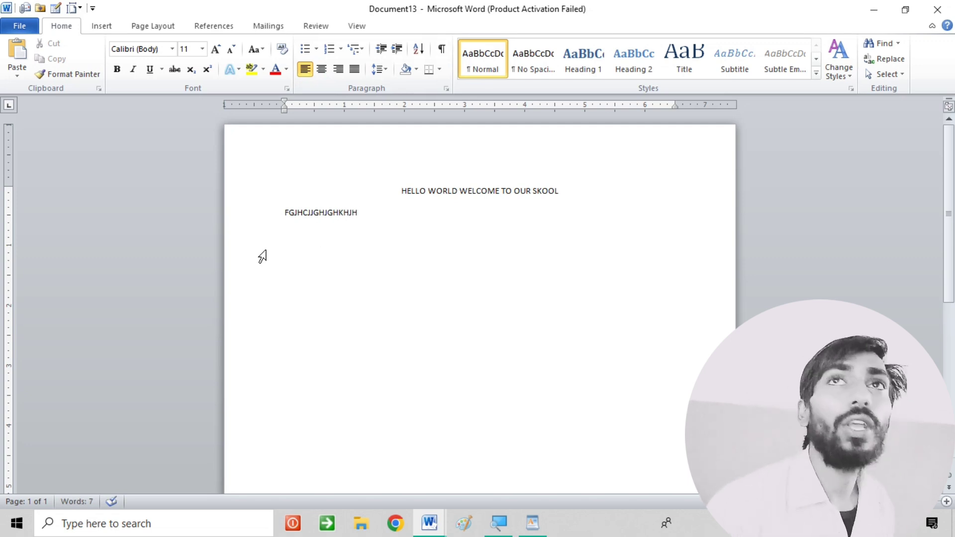
{"action": "left_click_drag", "start_coordinate": [398, 236], "coordinate": [260, 171]}
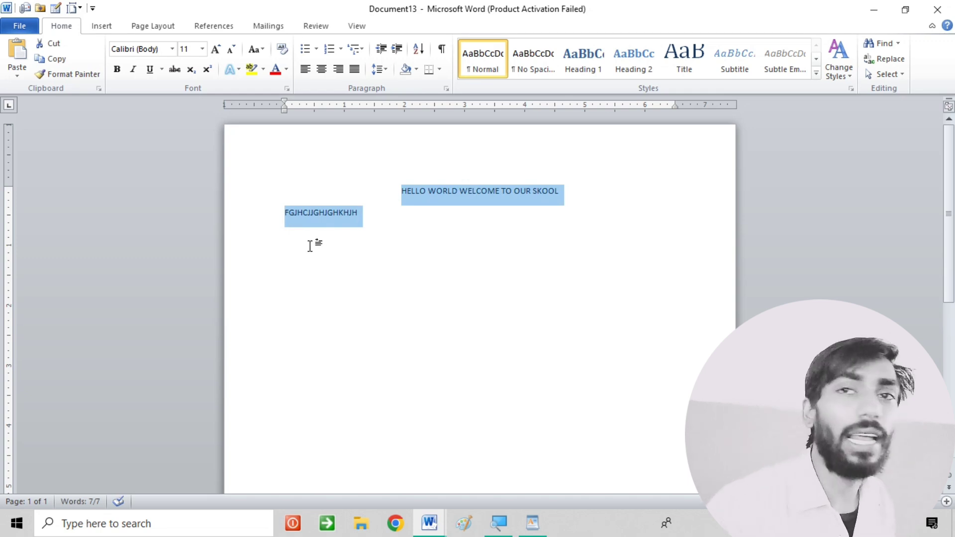
{"action": "left_click", "coordinate": [431, 526]}
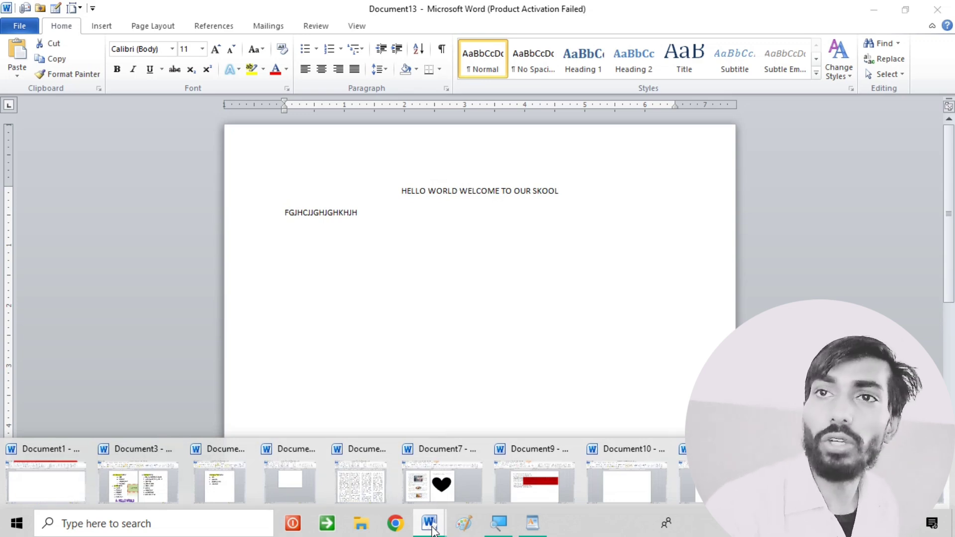
{"action": "left_click", "coordinate": [541, 273]}
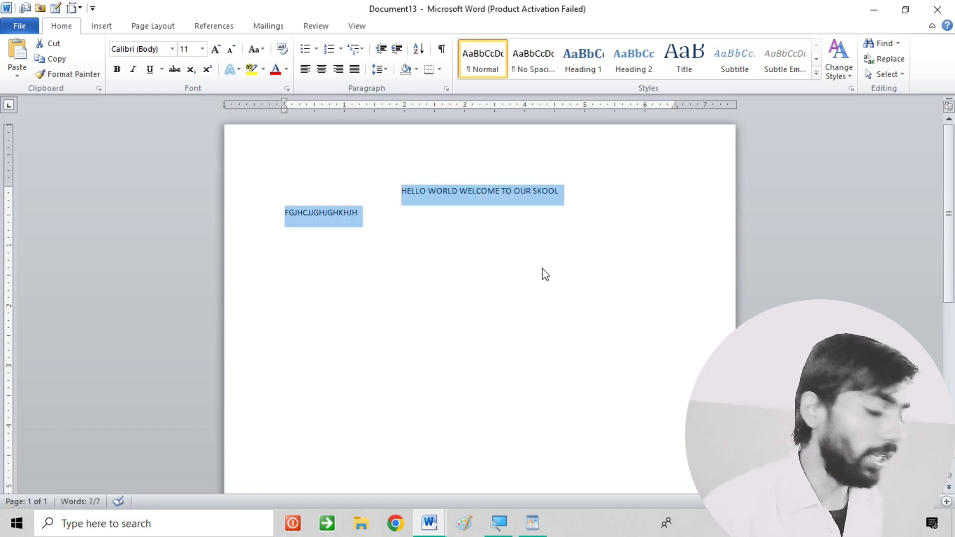
- Correct the mistyped formula and expand =RAND() into three sample paragraphs
{"action": "type", "text": "=RANDDD("}
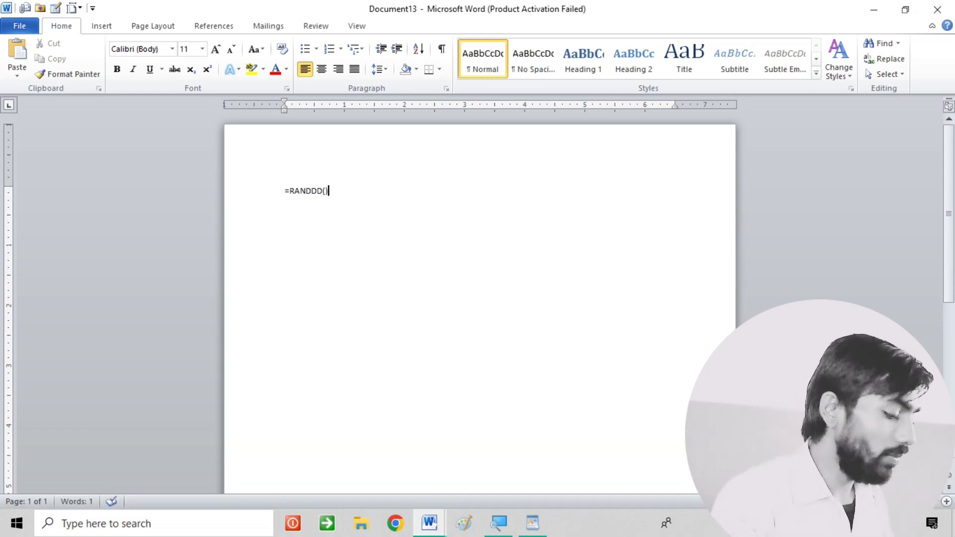
{"action": "key", "text": "ctrl+a"}
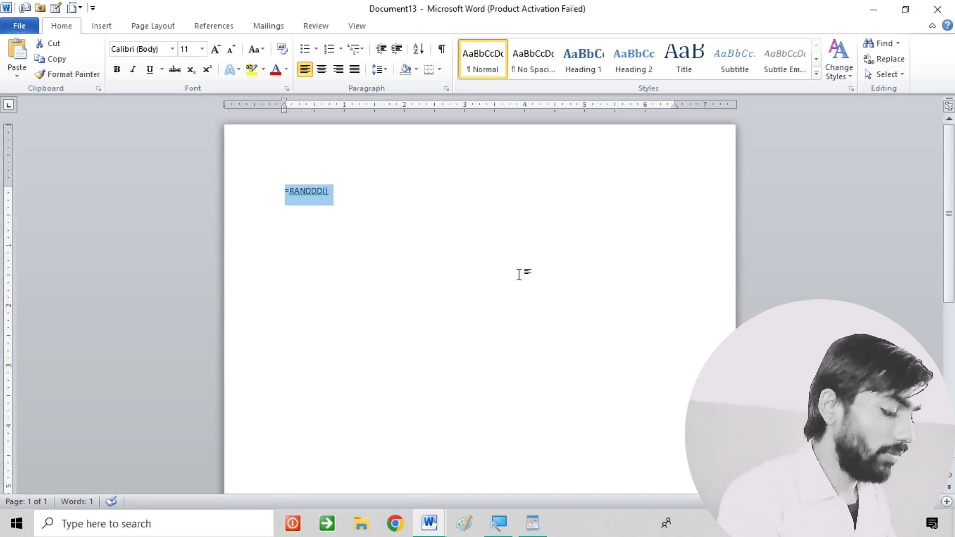
{"action": "type", "text": "=RA"}
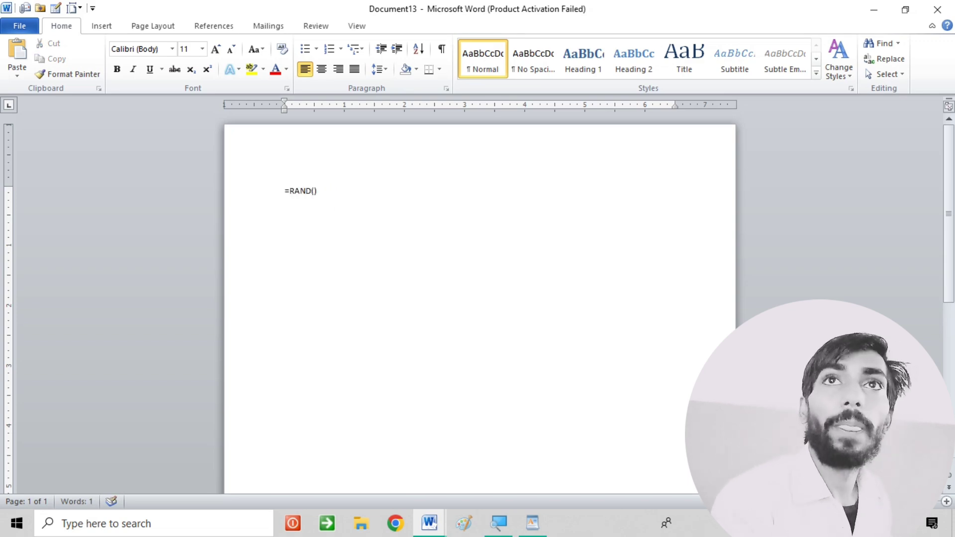
{"action": "key", "text": "Return"}
- Enlarge all the text to 14 point and justify the paragraphs across both margins
{"action": "key", "text": "ctrl+a"}
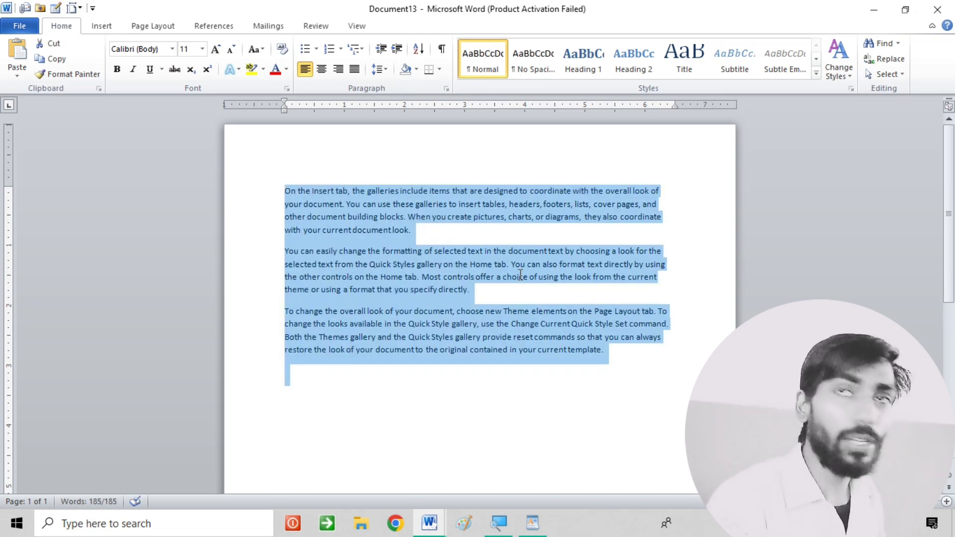
{"action": "key", "text": "ctrl+shift+period"}
{"action": "key", "text": "ctrl+shift+period"}
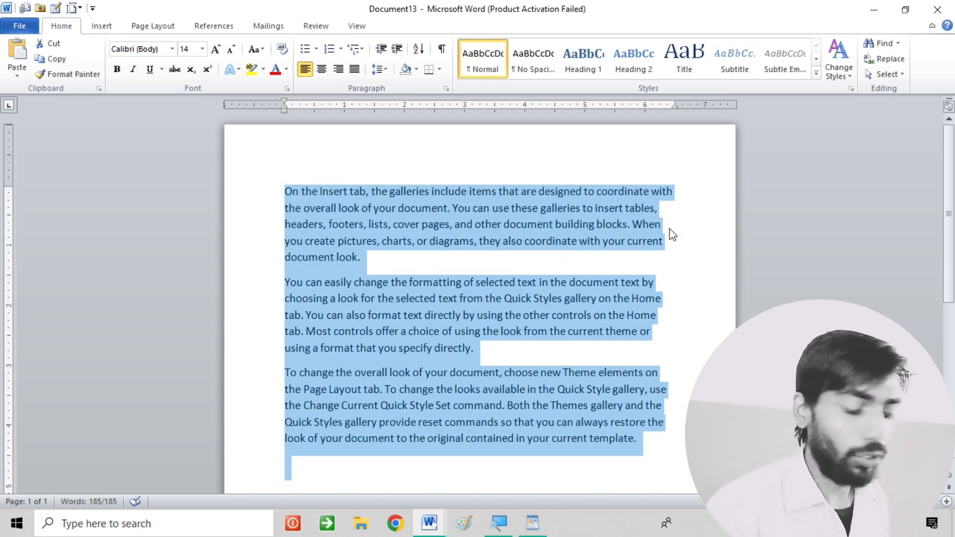
{"action": "key", "text": "ctrl+j"}
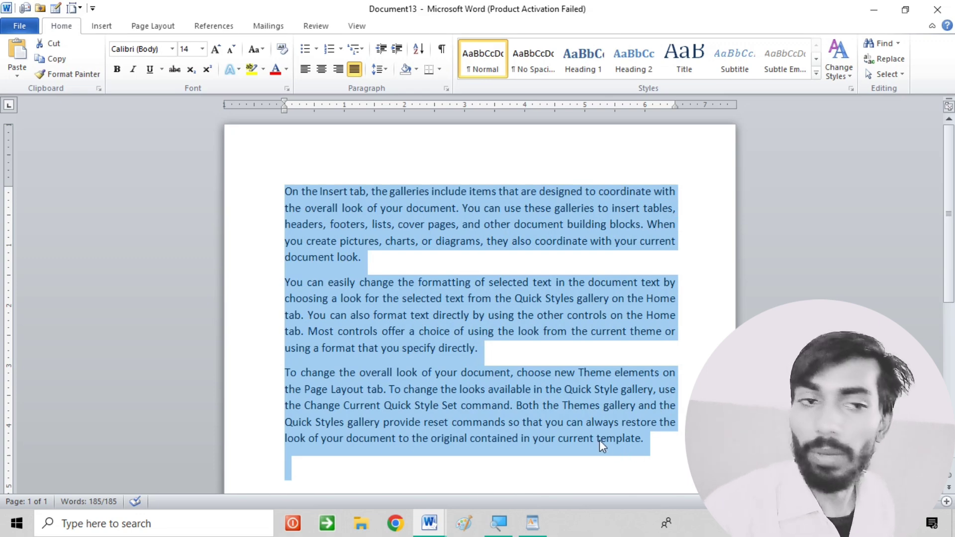
{"action": "key", "text": "ctrl+l"}
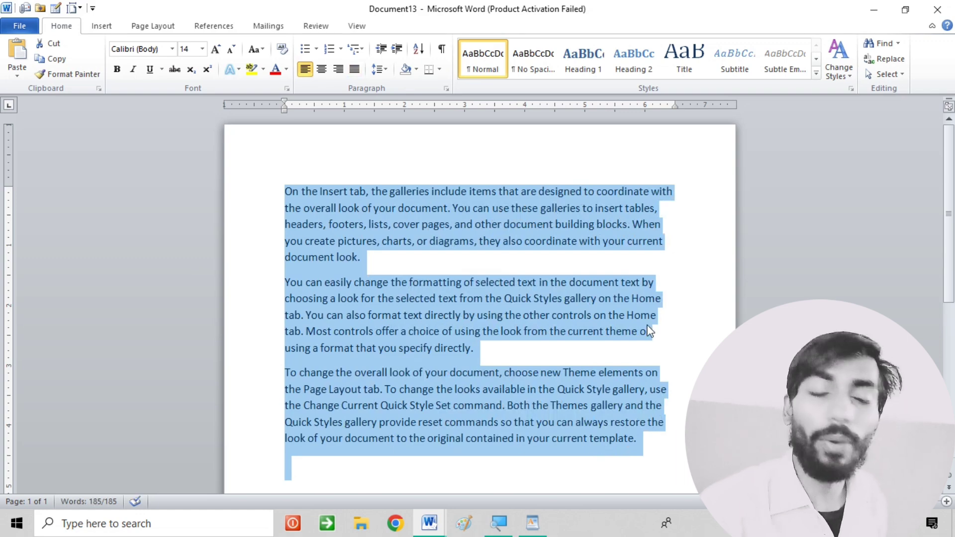
{"action": "key", "text": "ctrl+j"}
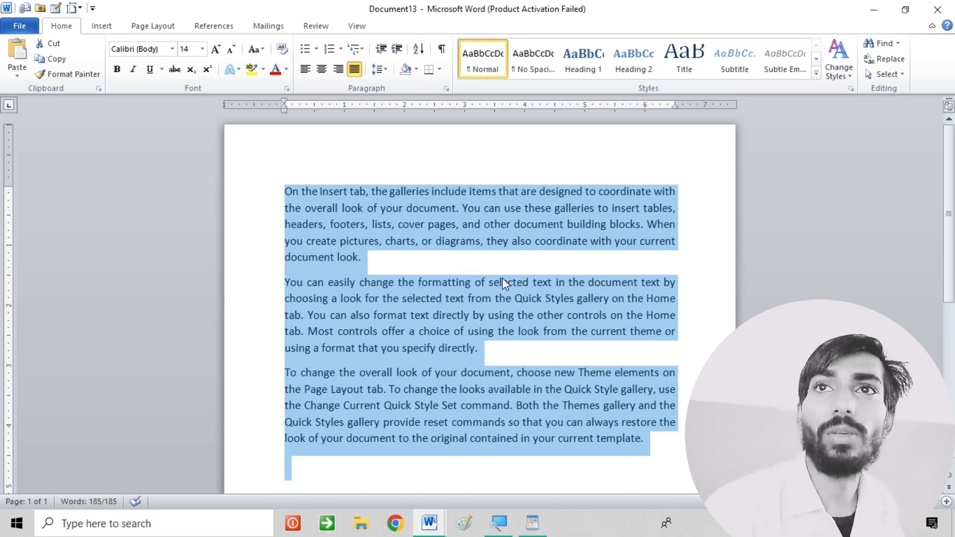
{"action": "left_click", "coordinate": [503, 254]}
{"action": "left_click", "coordinate": [430, 192]}
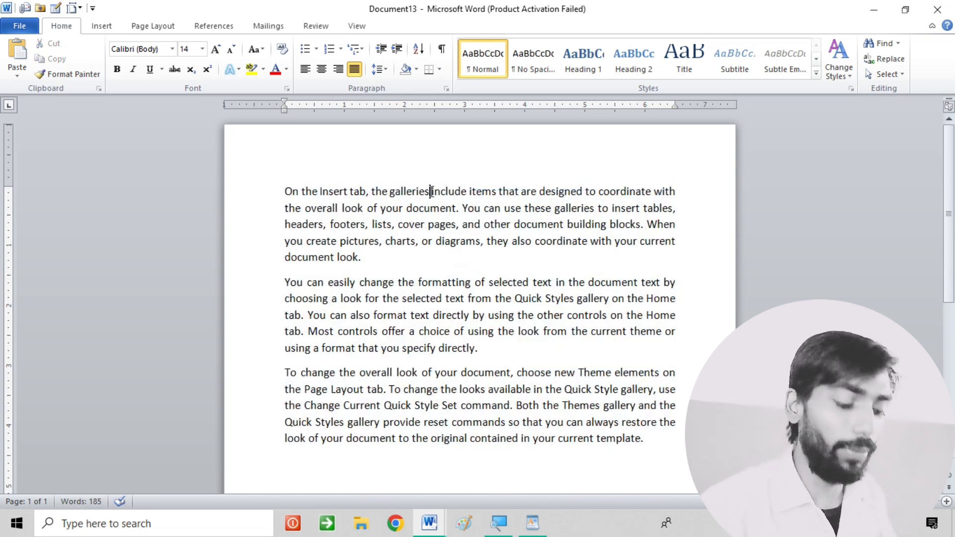
- Split off the first line 'On the Insert tab, the galleries' as a bold, centered heading
{"action": "key", "text": "Return"}
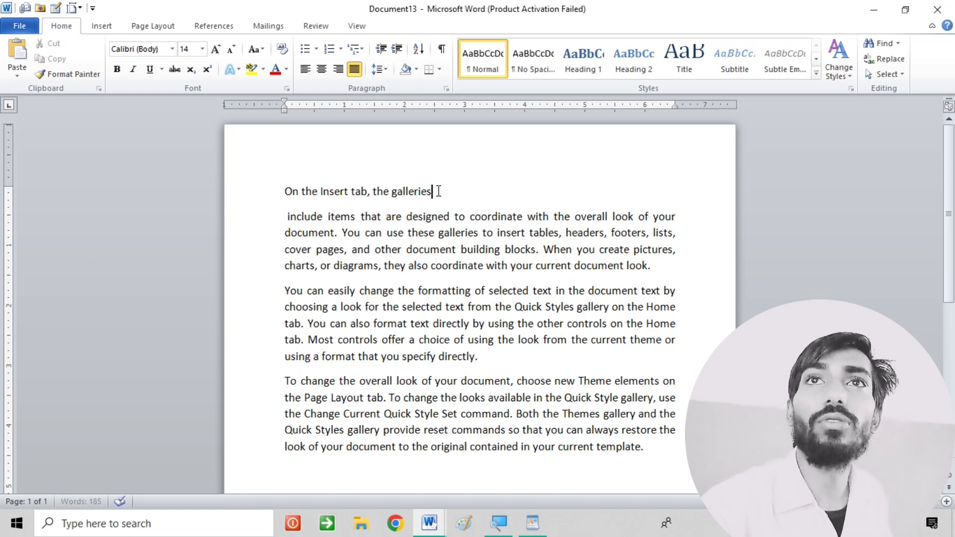
{"action": "left_click_drag", "start_coordinate": [439, 191], "coordinate": [294, 179]}
{"action": "left_click", "coordinate": [337, 70]}
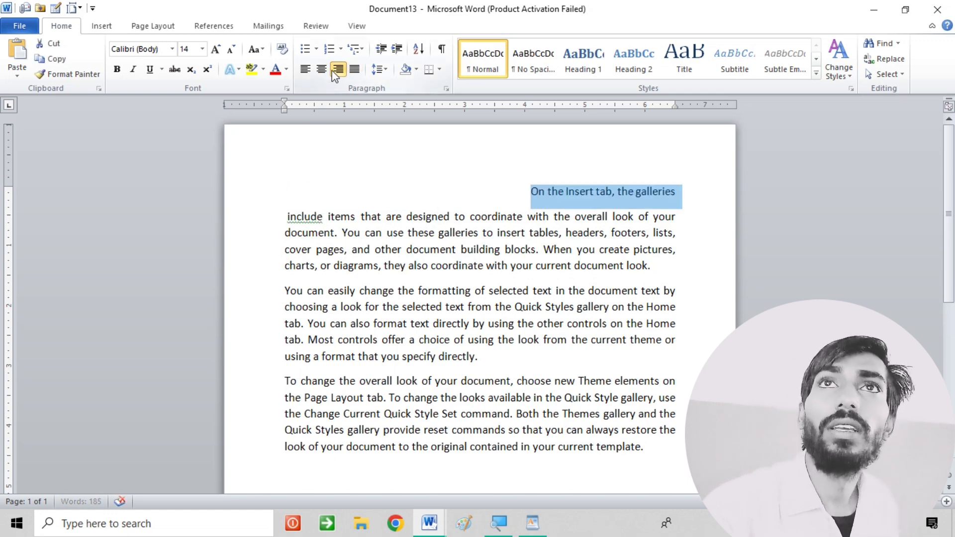
{"action": "left_click", "coordinate": [321, 70]}
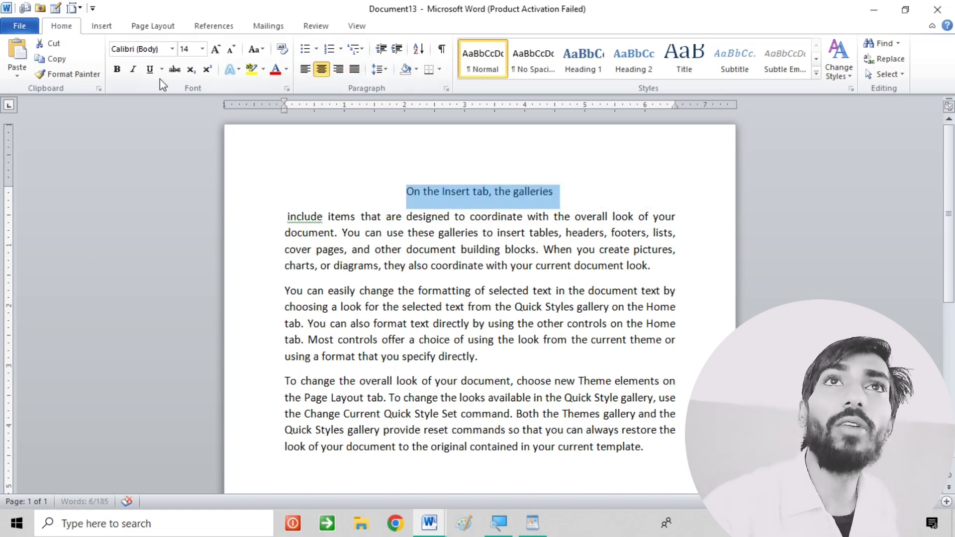
{"action": "left_click", "coordinate": [118, 76]}
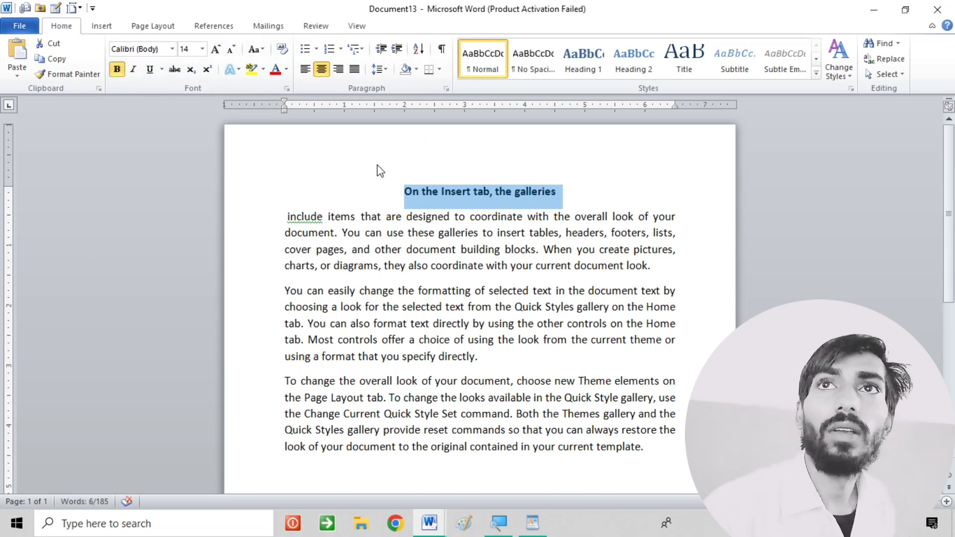
{"action": "left_click", "coordinate": [552, 265]}
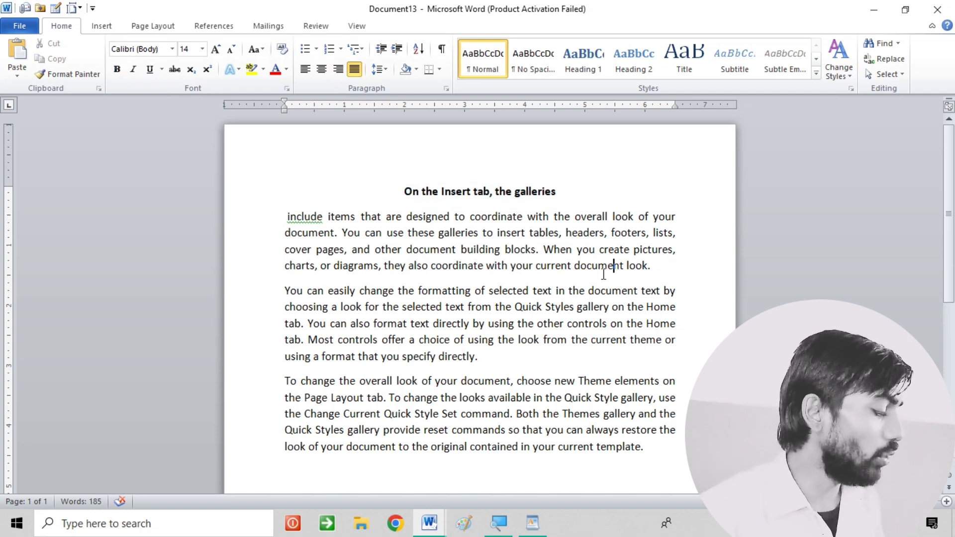
- Justify the whole document, re-center the heading, then delete all the text
{"action": "key", "text": "ctrl+a"}
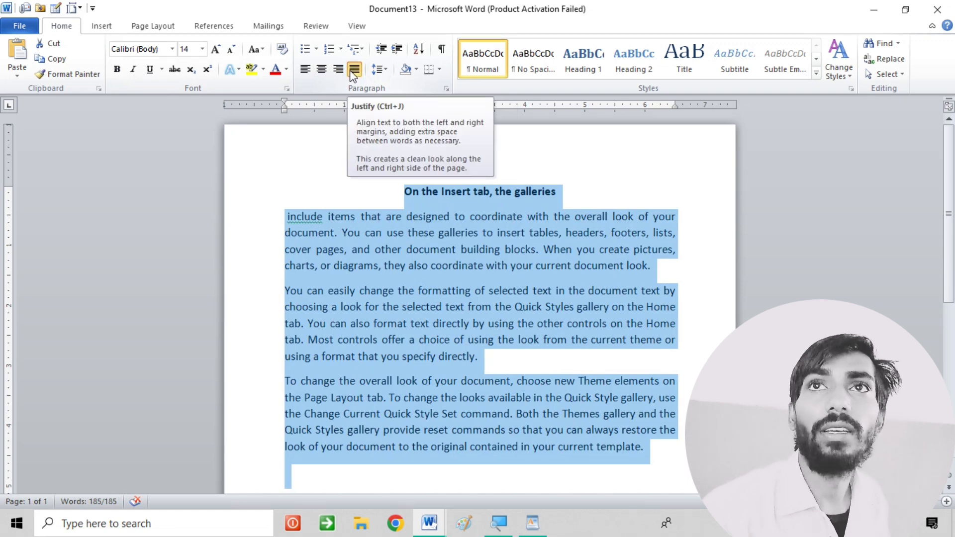
{"action": "left_click", "coordinate": [352, 74]}
{"action": "left_click_drag", "start_coordinate": [438, 191], "coordinate": [282, 188]}
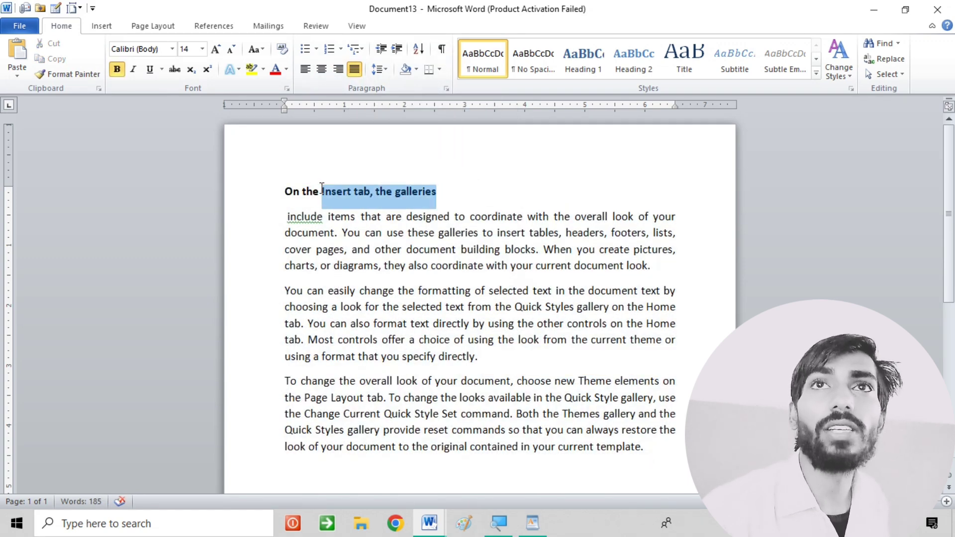
{"action": "left_click", "coordinate": [322, 69]}
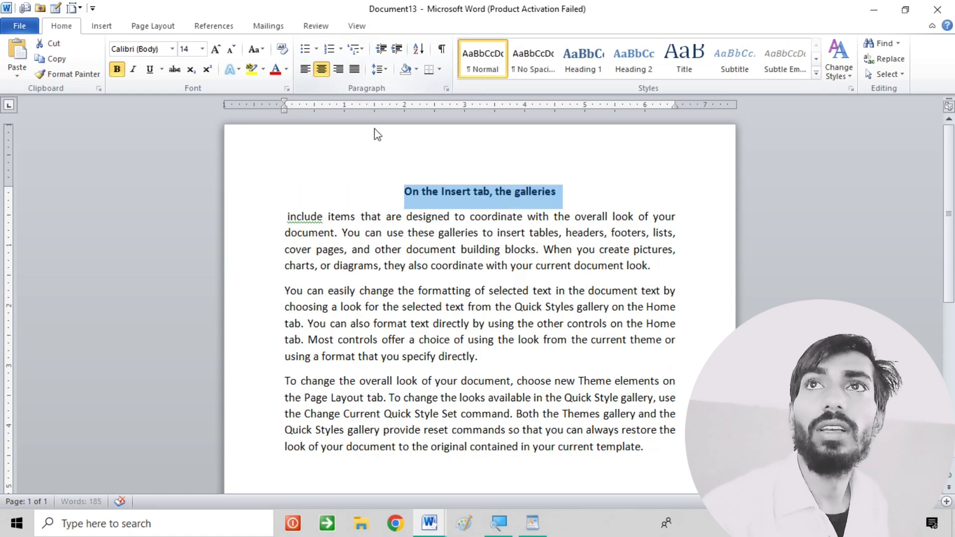
{"action": "left_click", "coordinate": [586, 194]}
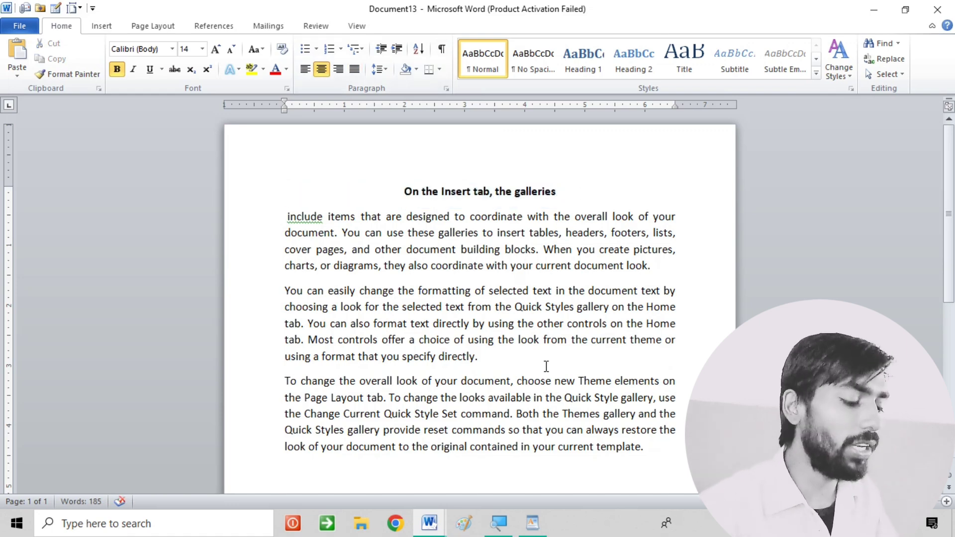
{"action": "key", "text": "ctrl+a"}
{"action": "key", "text": "Delete"}
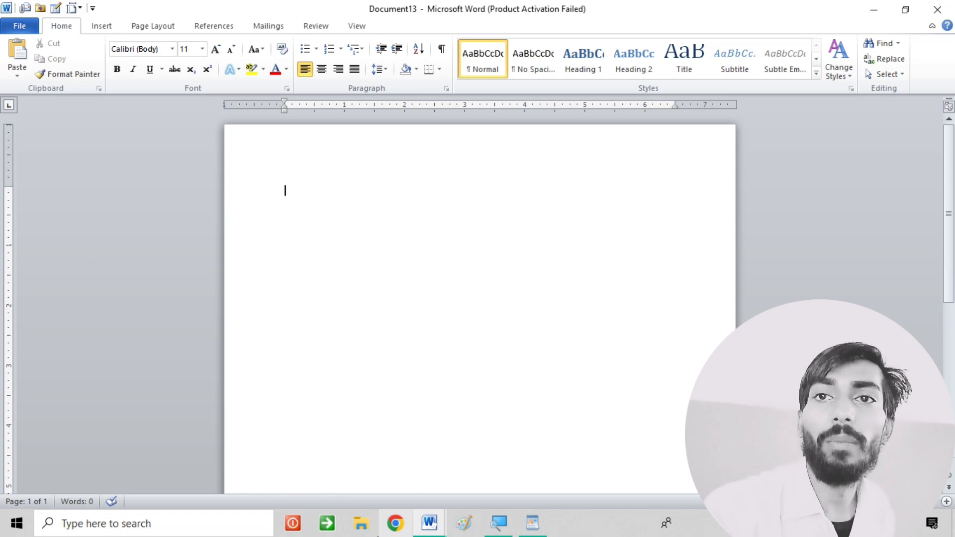
{"action": "mouse_move", "coordinate": [429, 523]}
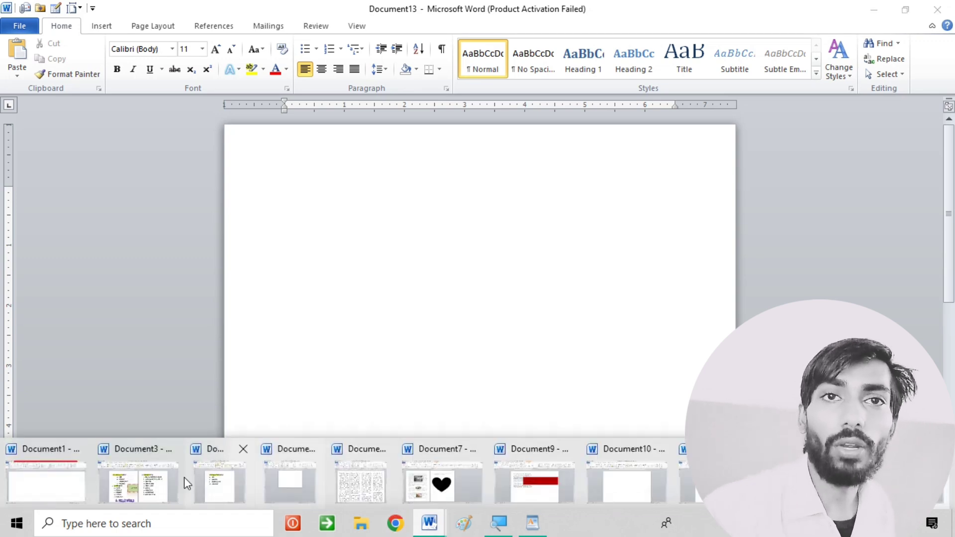
- Switch to Document3 and browse its PAGELAYOUT, INSERT and FORMAT menu list headings
{"action": "left_click", "coordinate": [168, 473]}
{"action": "left_click", "coordinate": [674, 306]}
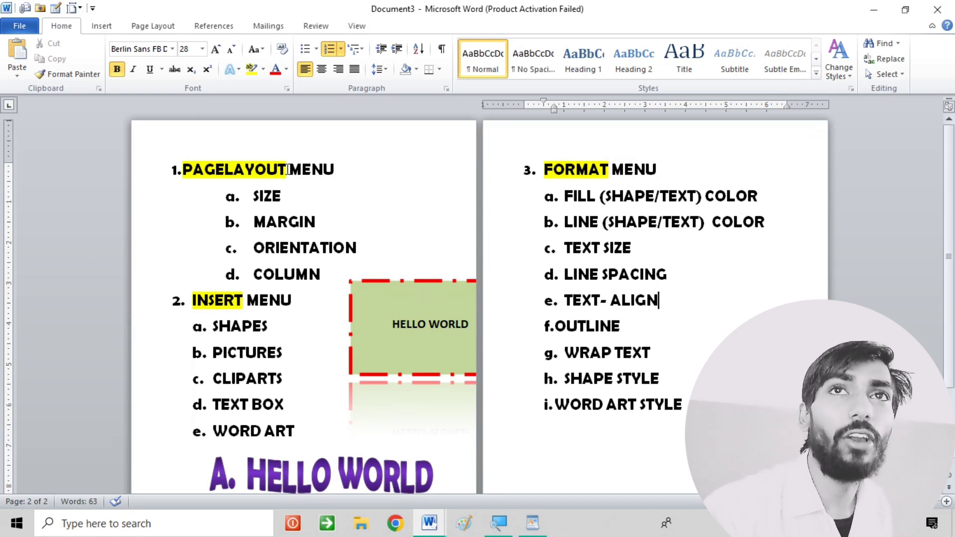
{"action": "left_click", "coordinate": [341, 179]}
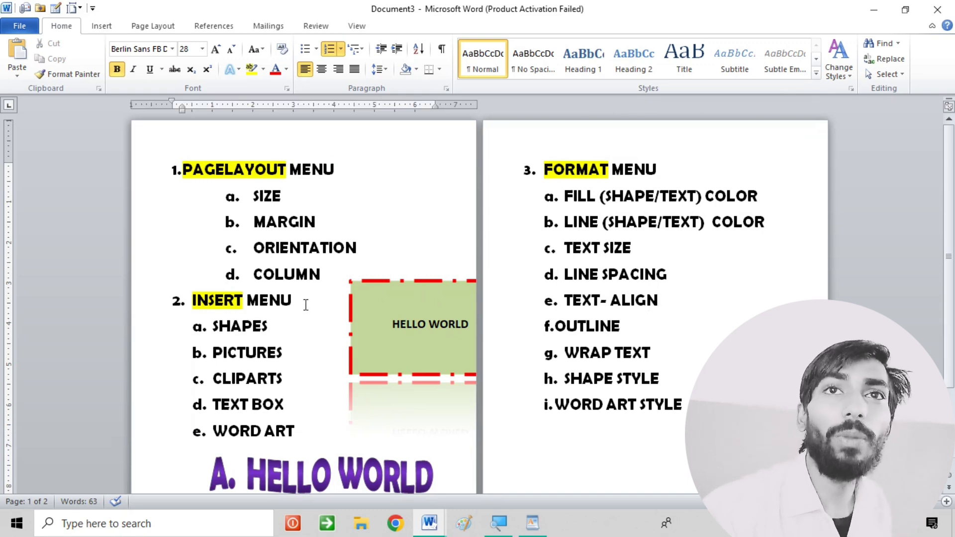
{"action": "triple_click", "coordinate": [291, 301]}
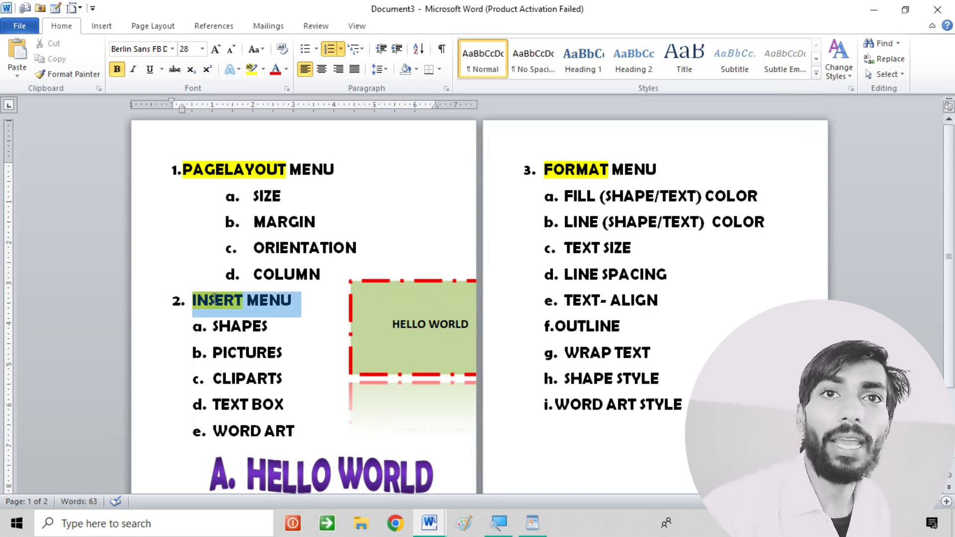
{"action": "left_click", "coordinate": [655, 178]}
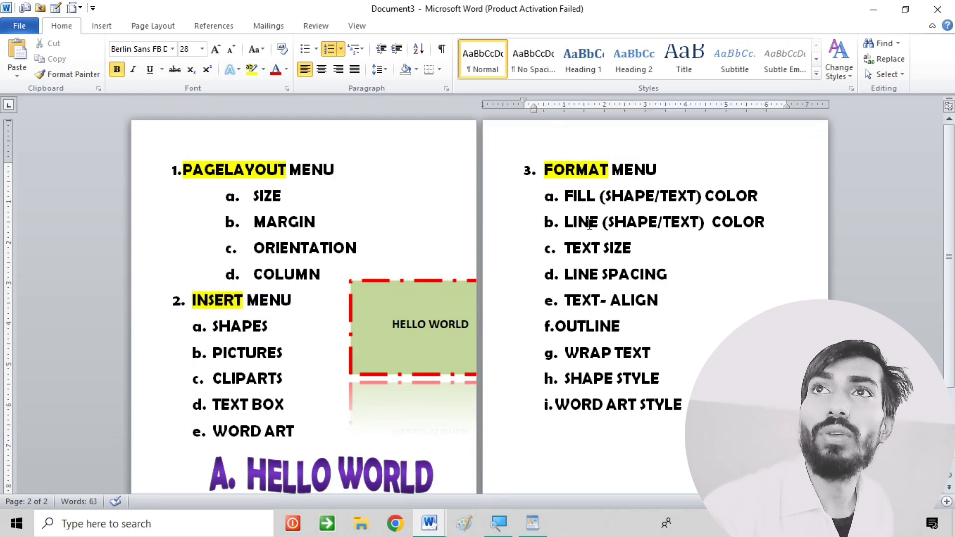
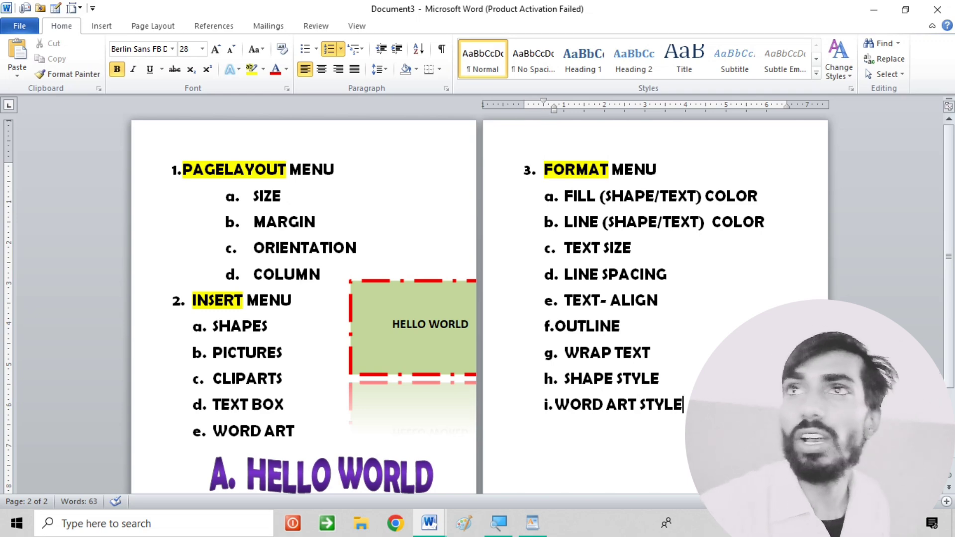
- Select all the document text and bring its font size to 26 pt
{"action": "left_click_drag", "start_coordinate": [684, 406], "coordinate": [612, 284]}
{"action": "left_click_drag", "start_coordinate": [683, 405], "coordinate": [641, 436]}
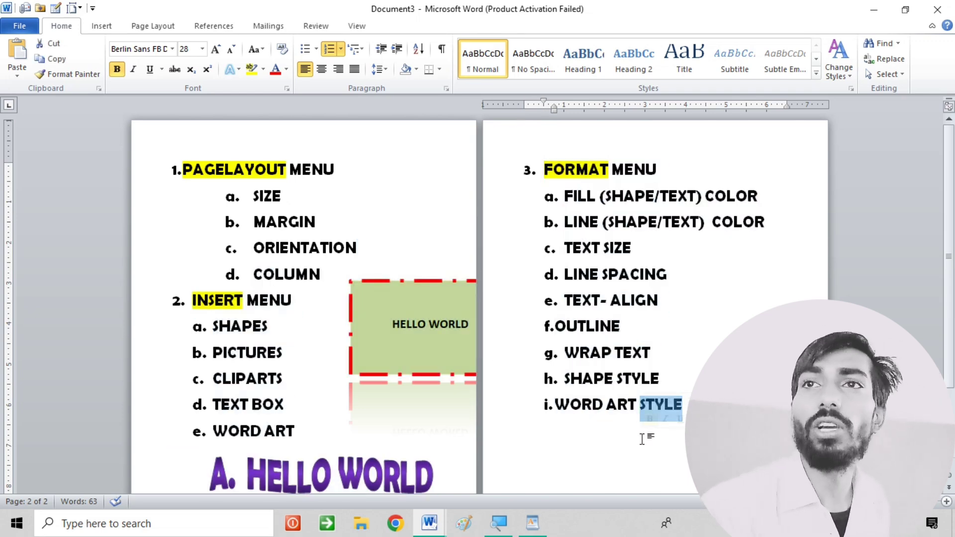
{"action": "left_click", "coordinate": [615, 449]}
{"action": "scroll", "coordinate": [613, 443], "scroll_direction": "down", "scroll_amount": 3, "text": "ctrl"}
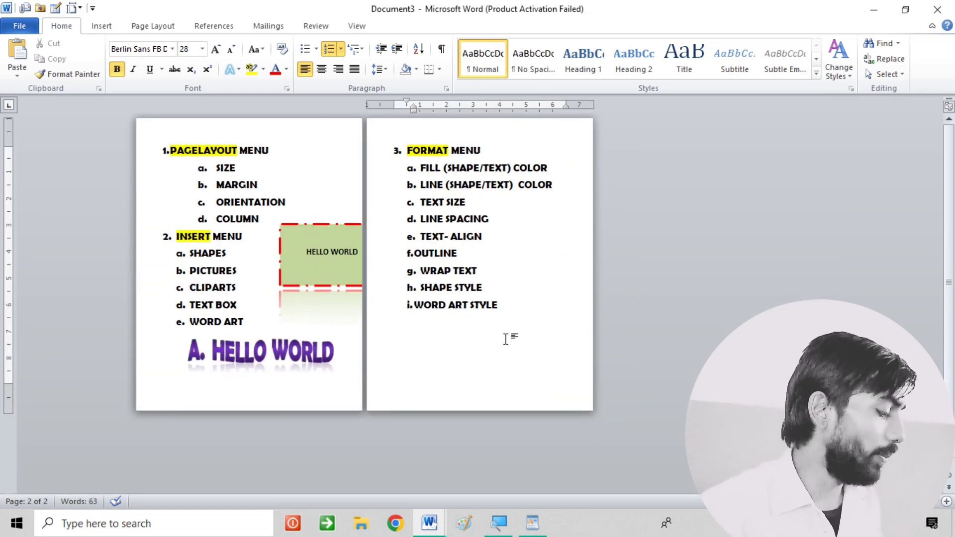
{"action": "key", "text": "ctrl+a"}
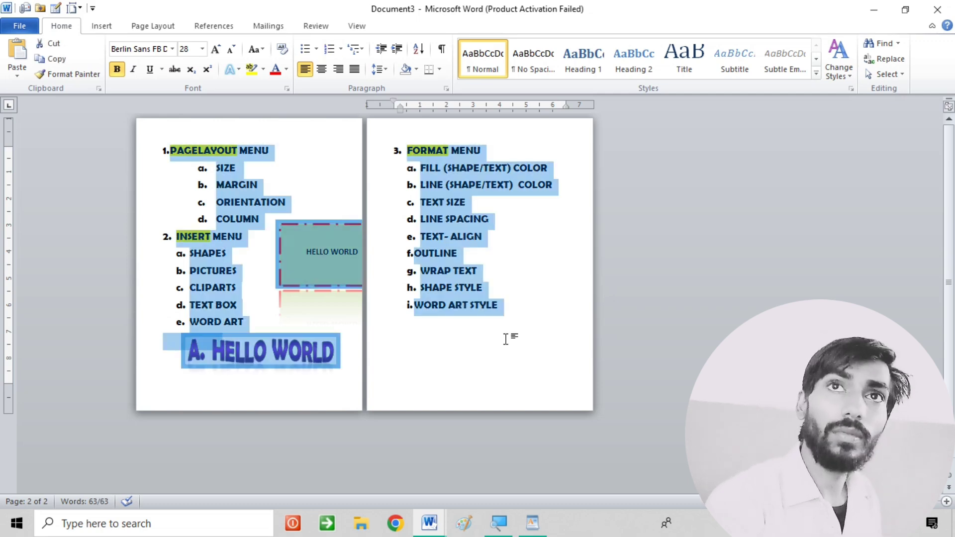
{"action": "key", "text": "ctrl+shift+comma"}
{"action": "key", "text": "ctrl+shift+comma"}
{"action": "key", "text": "ctrl+shift+comma"}
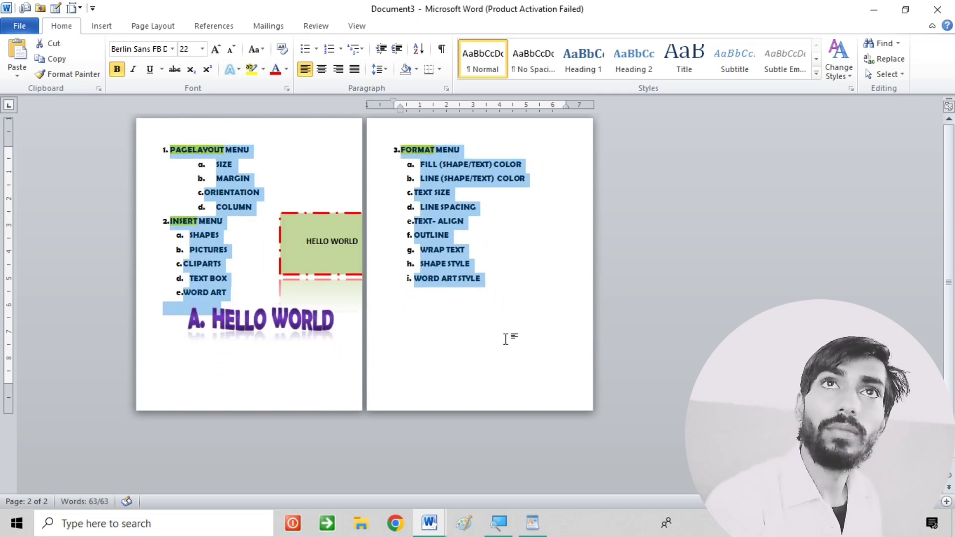
{"action": "key", "text": "ctrl+shift+comma"}
{"action": "key", "text": "ctrl+shift+comma"}
{"action": "key", "text": "ctrl+shift+comma"}
{"action": "key", "text": "ctrl+shift+comma"}
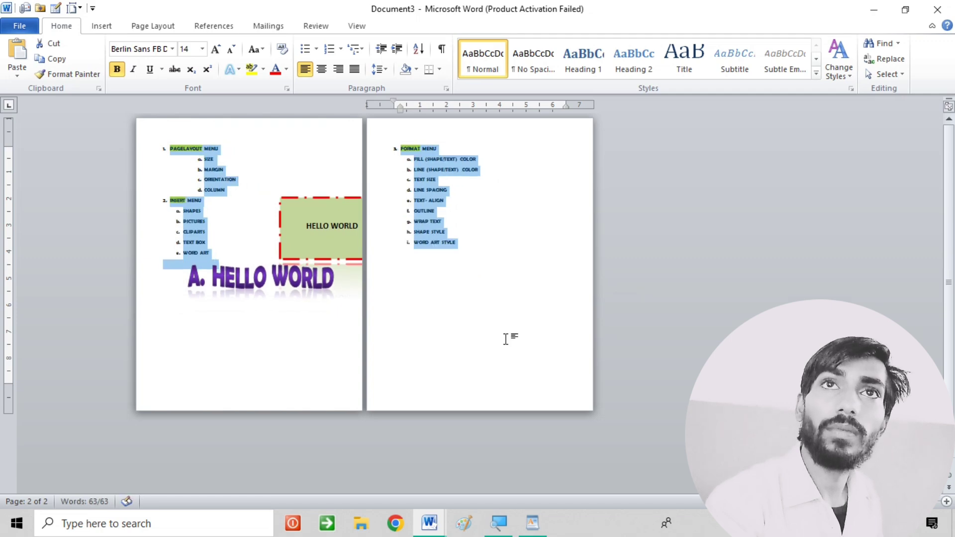
{"action": "key", "text": "ctrl+shift+comma"}
{"action": "key", "text": "ctrl+shift+comma"}
{"action": "key", "text": "ctrl+shift+period"}
{"action": "key", "text": "ctrl+shift+period"}
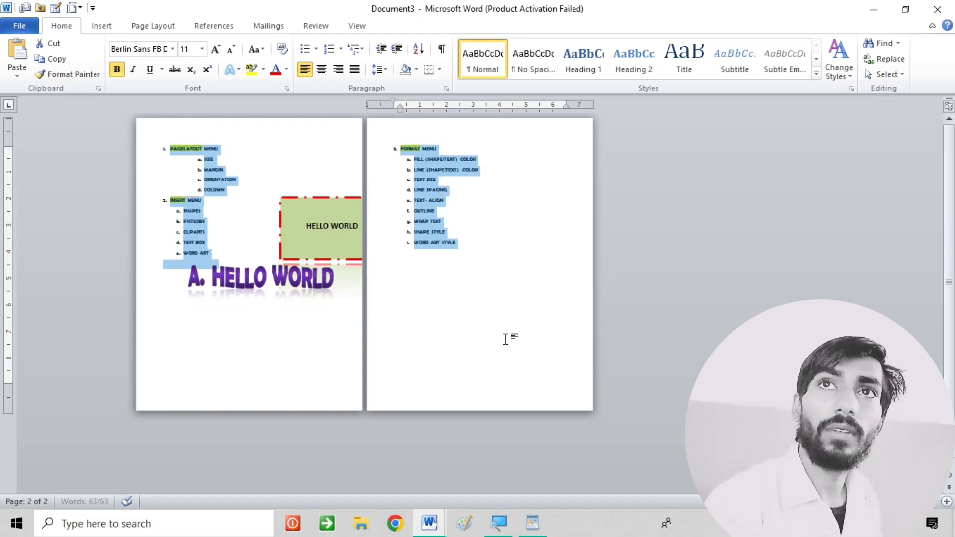
{"action": "key", "text": "ctrl+shift+period"}
{"action": "key", "text": "ctrl+shift+period"}
{"action": "key", "text": "ctrl+shift+period"}
{"action": "key", "text": "ctrl+shift+period"}
{"action": "key", "text": "ctrl+shift+period"}
{"action": "key", "text": "ctrl+shift+period"}
{"action": "key", "text": "ctrl+shift+period"}
{"action": "key", "text": "ctrl+shift+period"}
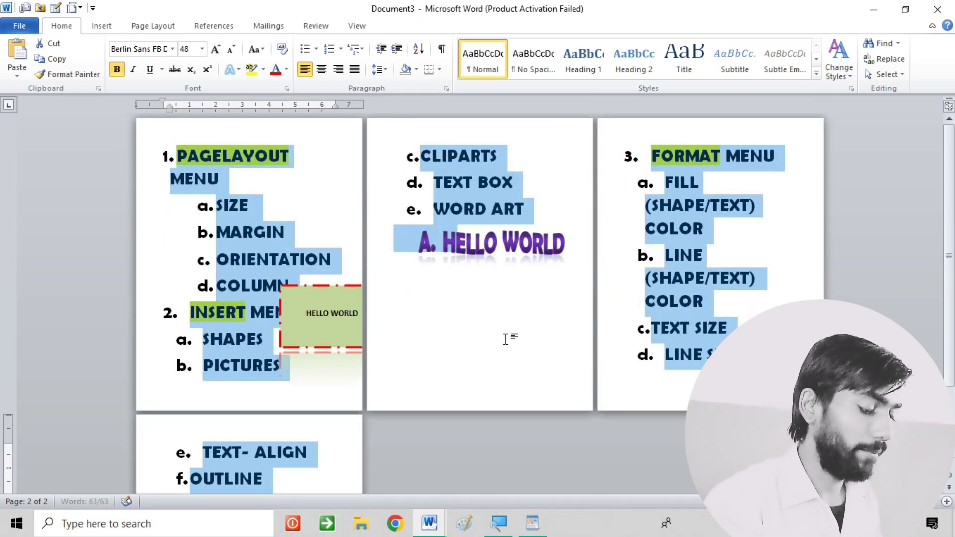
{"action": "key", "text": "ctrl+shift+comma"}
{"action": "key", "text": "ctrl+shift+comma"}
{"action": "key", "text": "ctrl+shift+comma"}
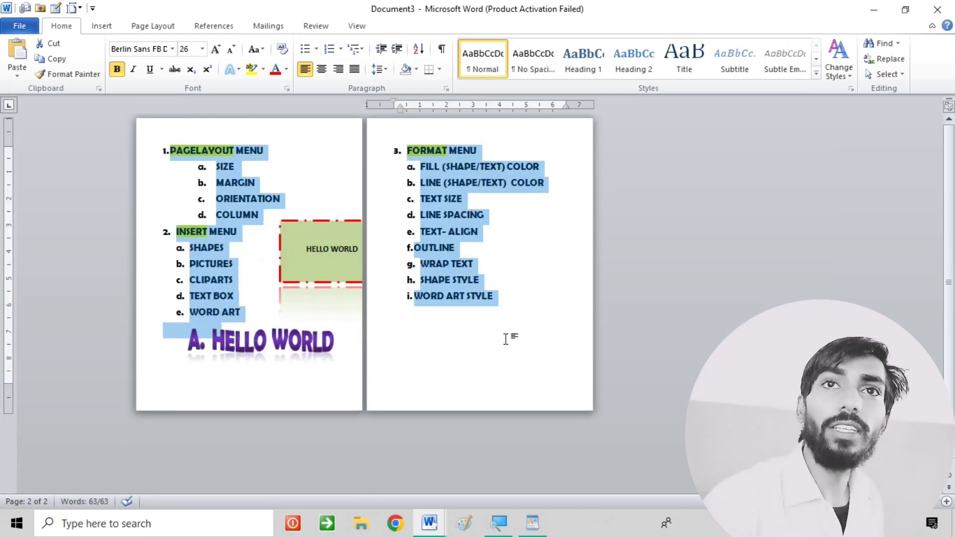
- Delete the A. HELLO WORLD WordArt
{"action": "left_click", "coordinate": [293, 368]}
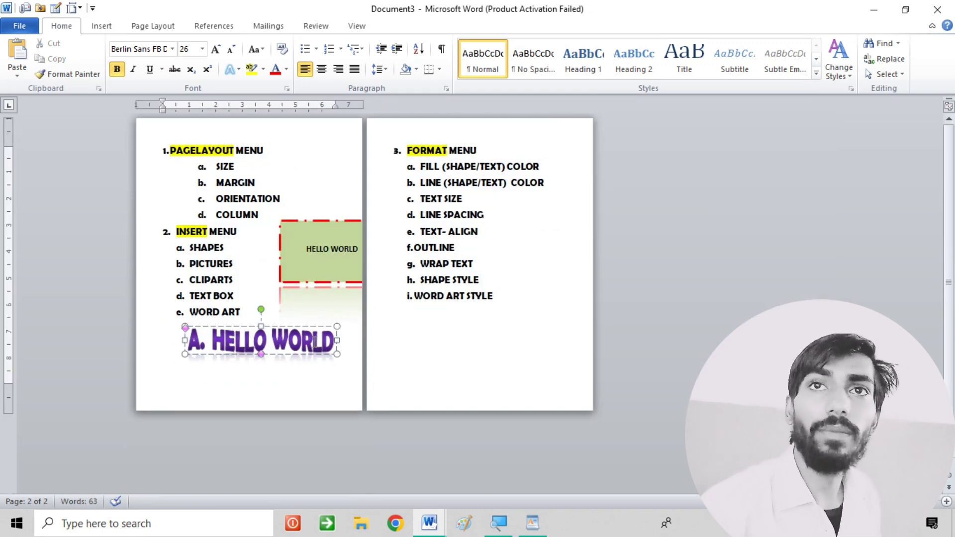
{"action": "left_click", "coordinate": [195, 338]}
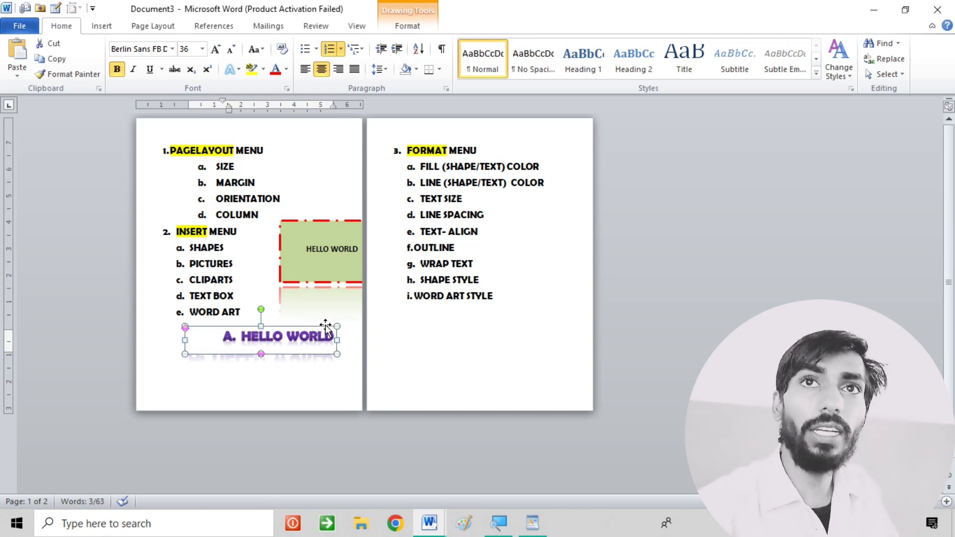
{"action": "key", "text": "Delete"}
- Delete the green HELLO WORLD text box
{"action": "left_click", "coordinate": [351, 266]}
{"action": "key", "text": "Delete"}
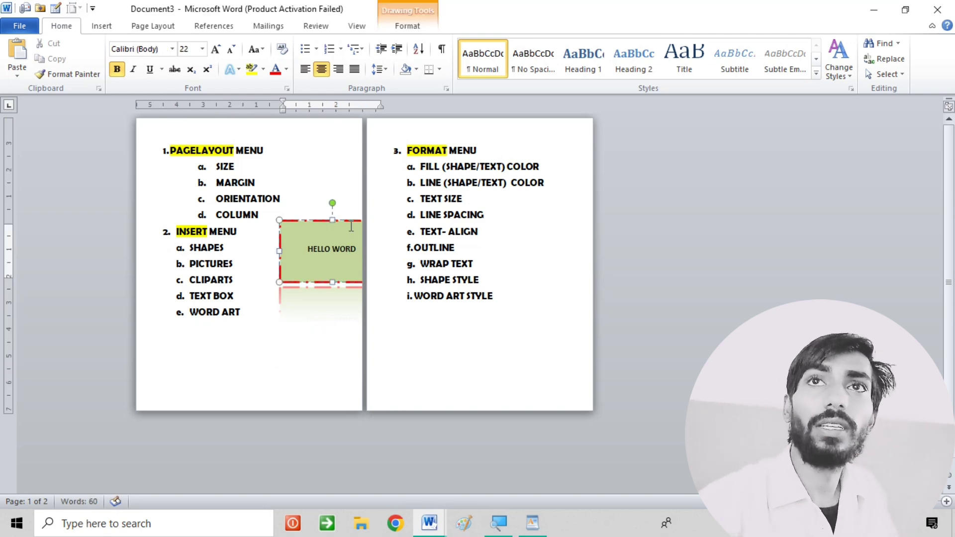
{"action": "left_click", "coordinate": [351, 214]}
{"action": "left_click", "coordinate": [350, 226]}
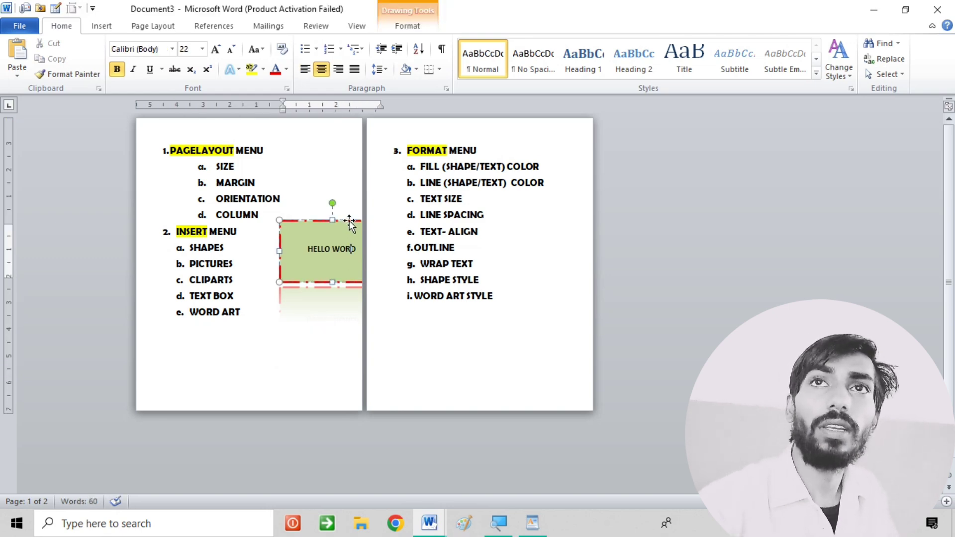
{"action": "key", "text": "Delete"}
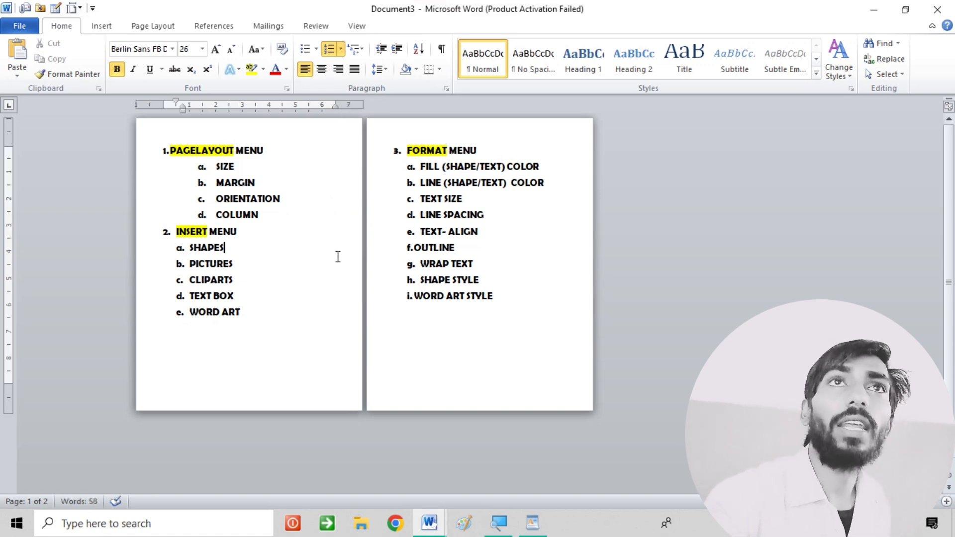
- Add the unnumbered heading 'MS-WORD FIRST DAY CLASS' above PAGELAYOUT, followed by a blank line
{"action": "left_click", "coordinate": [175, 134]}
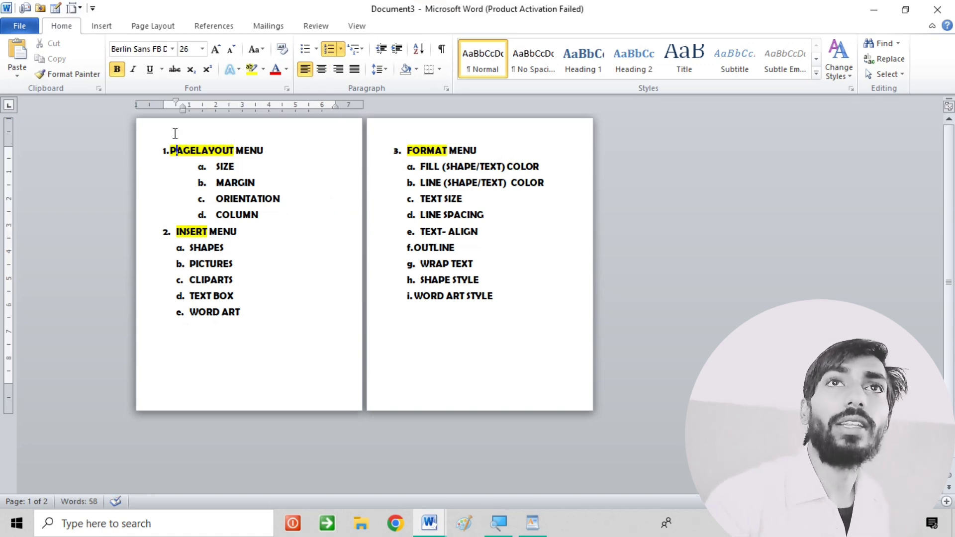
{"action": "key", "text": "Left"}
{"action": "key", "text": "Return"}
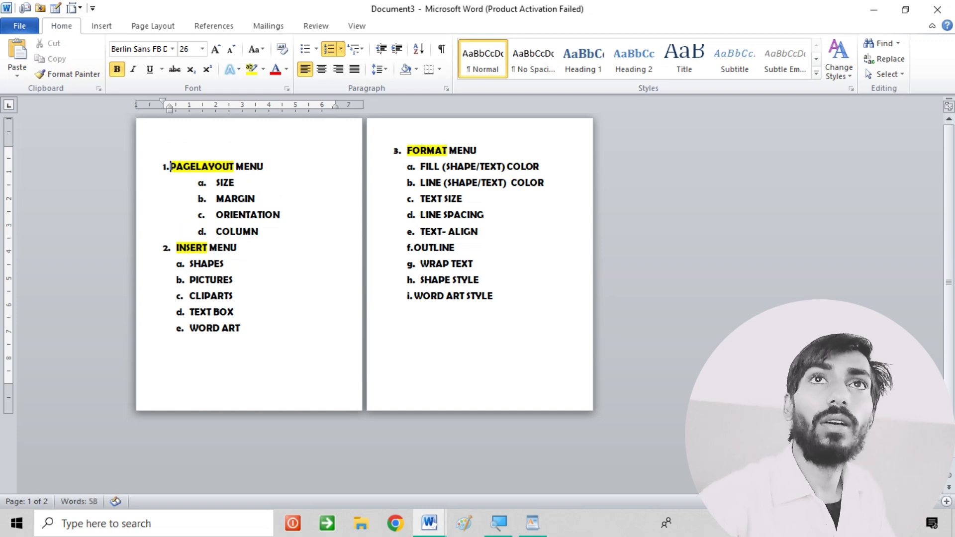
{"action": "key", "text": "BackSpace"}
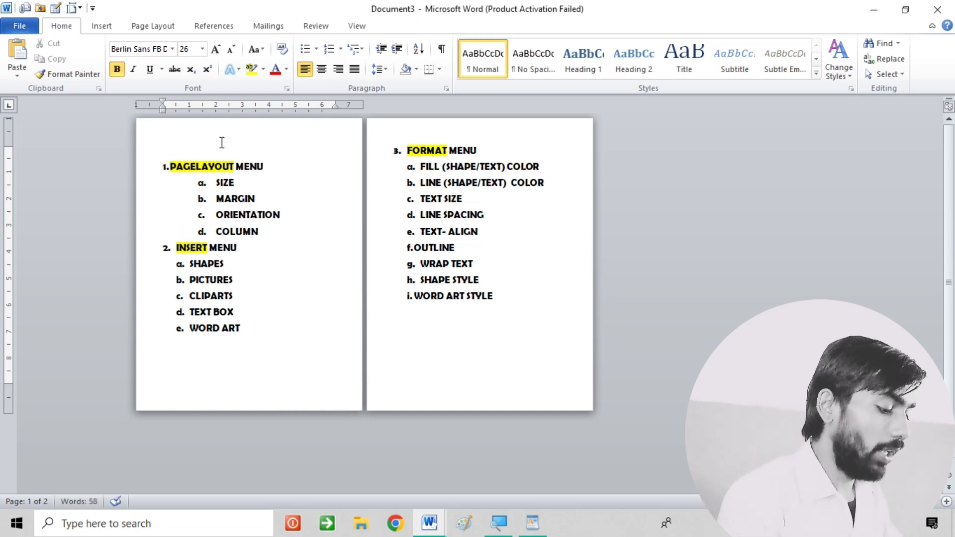
{"action": "type", "text": "MS-WORD "}
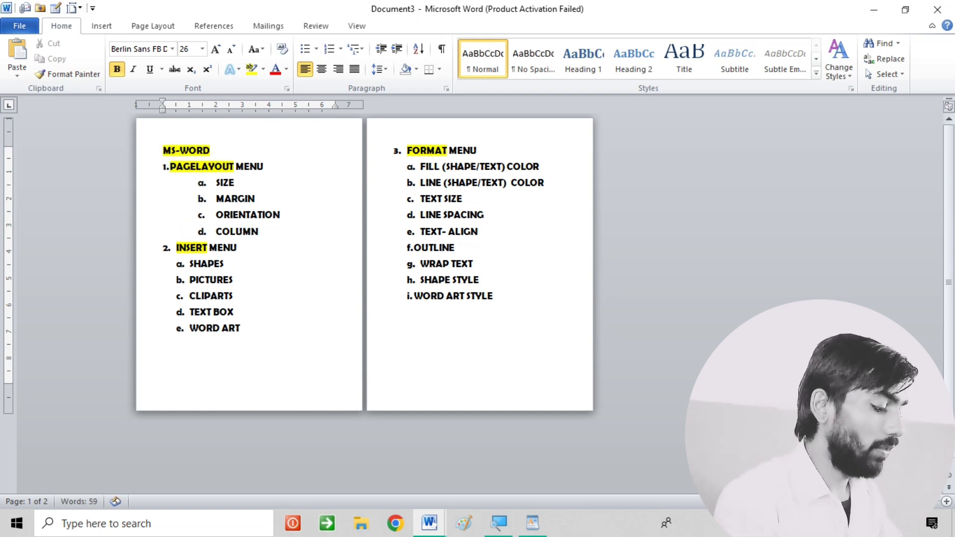
{"action": "type", "text": "FIRST DAY "}
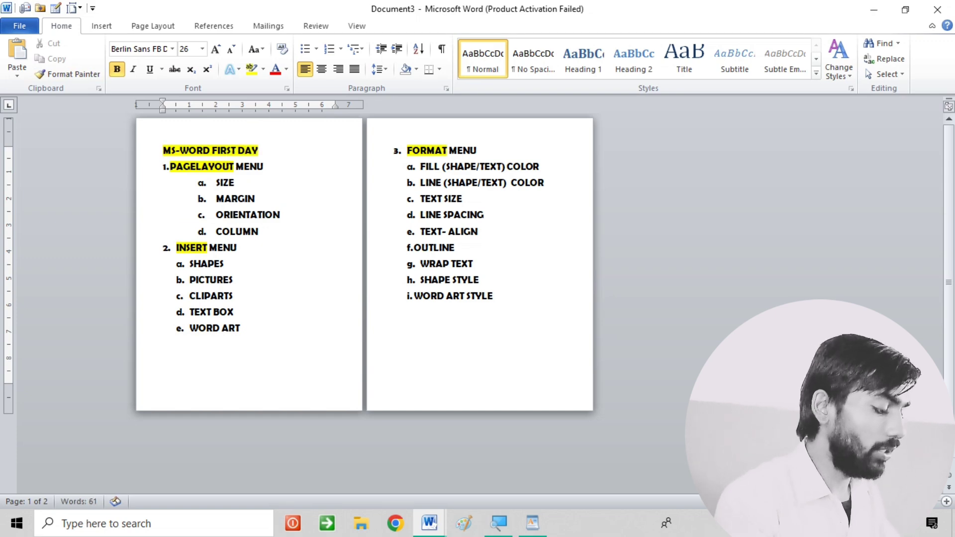
{"action": "type", "text": "CLASS"}
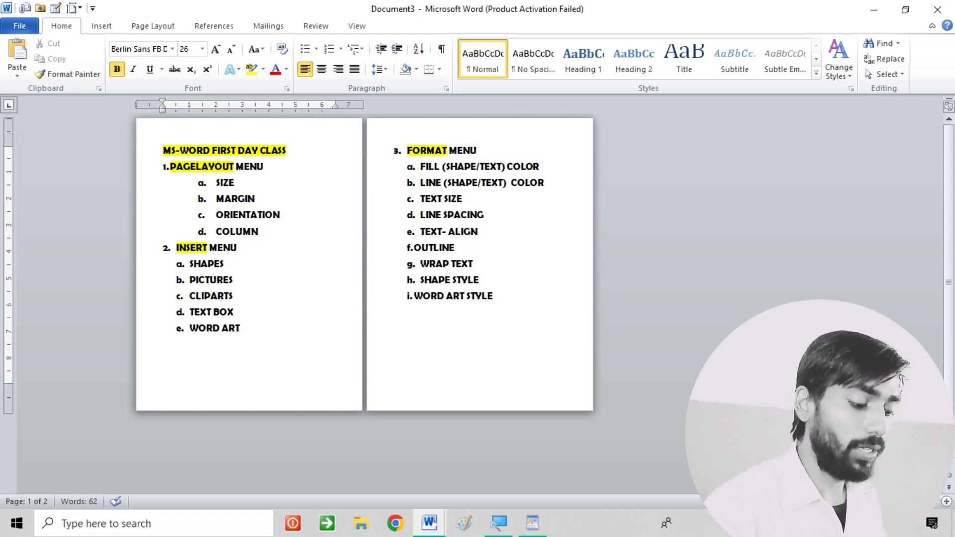
{"action": "key", "text": "Return"}
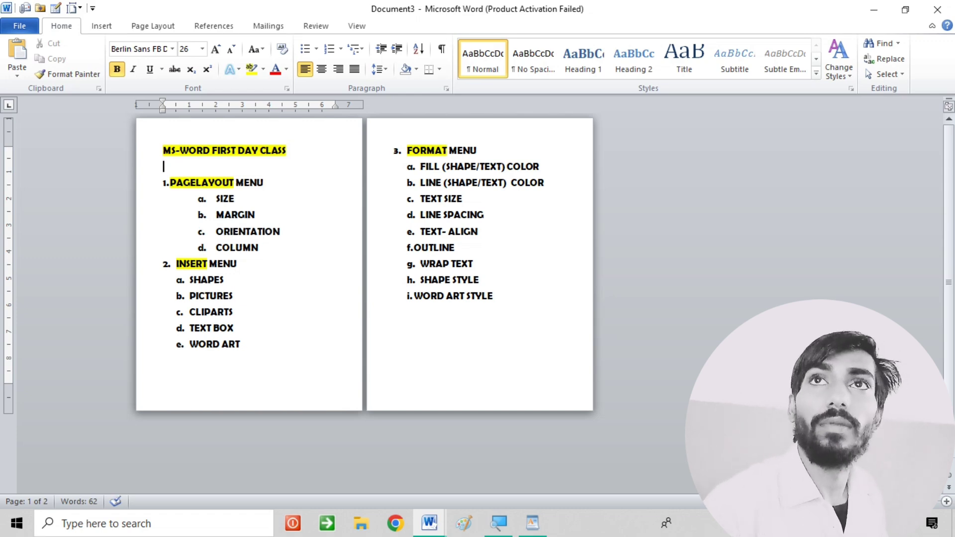
{"action": "left_click", "coordinate": [586, 278]}
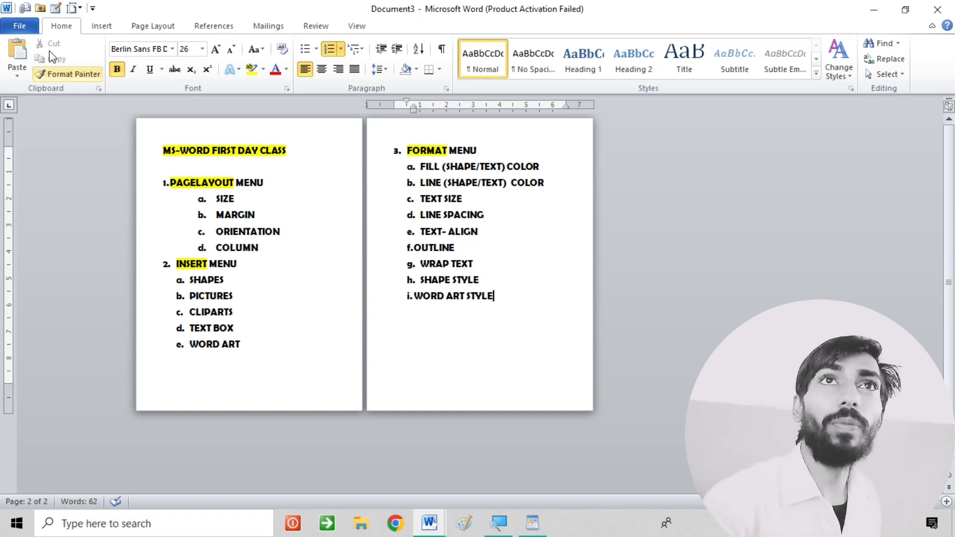
- Back out of the File view and Save As without saving, then show the Insert ribbon
{"action": "left_click", "coordinate": [15, 30]}
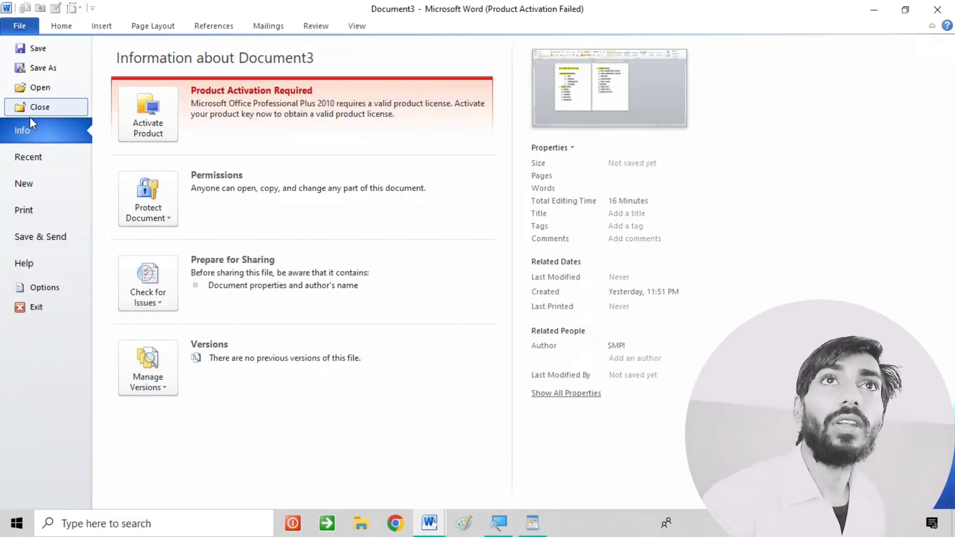
{"action": "key", "text": "Escape"}
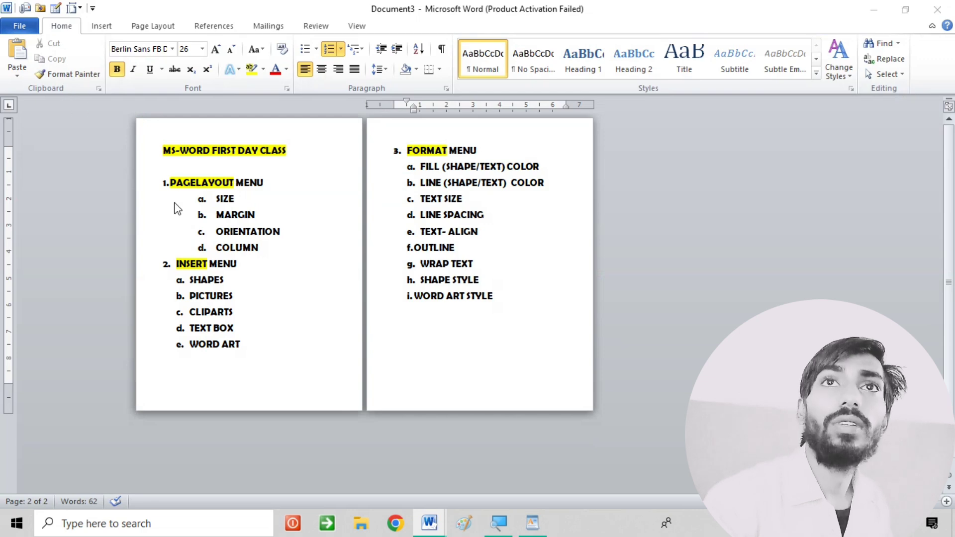
{"action": "key", "text": "ctrl+s"}
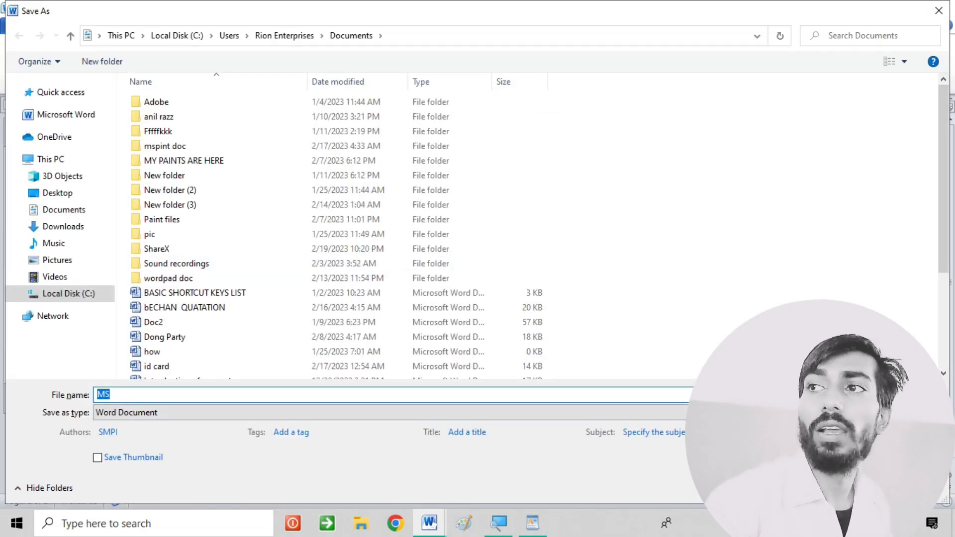
{"action": "key", "text": "Escape"}
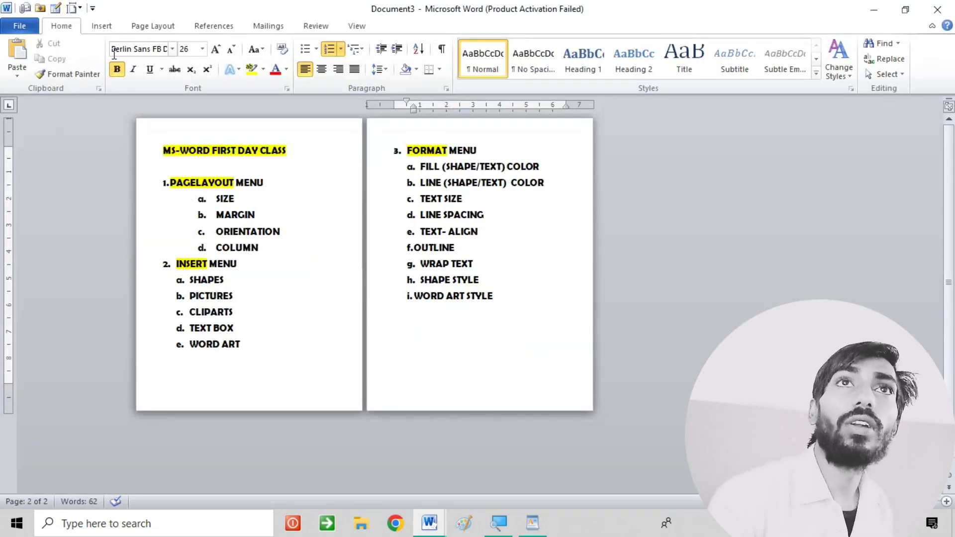
{"action": "left_click", "coordinate": [103, 28]}
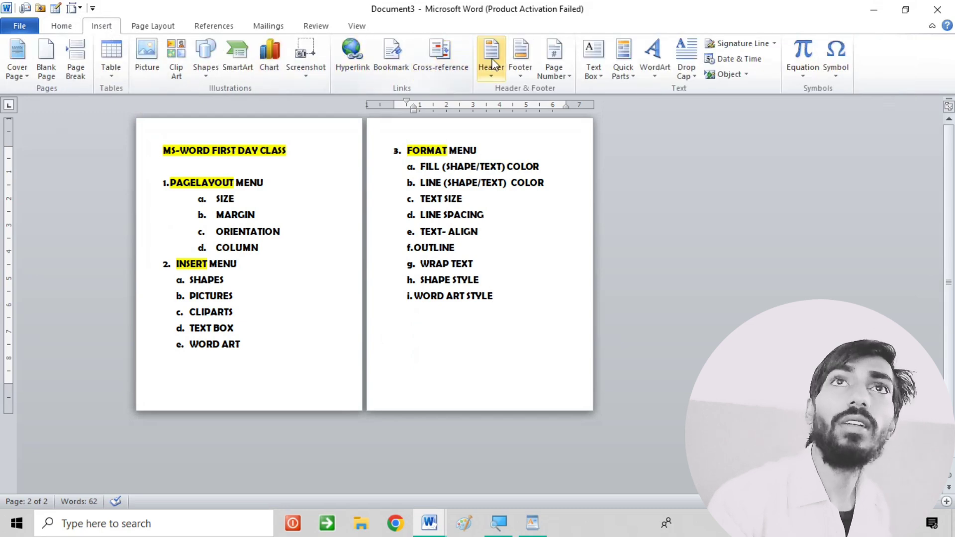
- Start a custom Page Layout watermark set to Picture watermark
{"action": "left_click", "coordinate": [162, 26]}
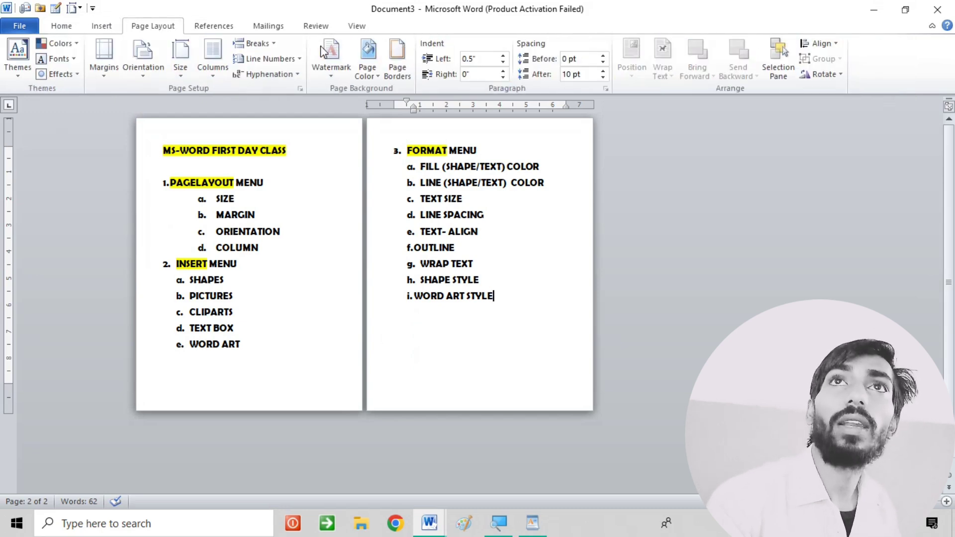
{"action": "left_click", "coordinate": [338, 65]}
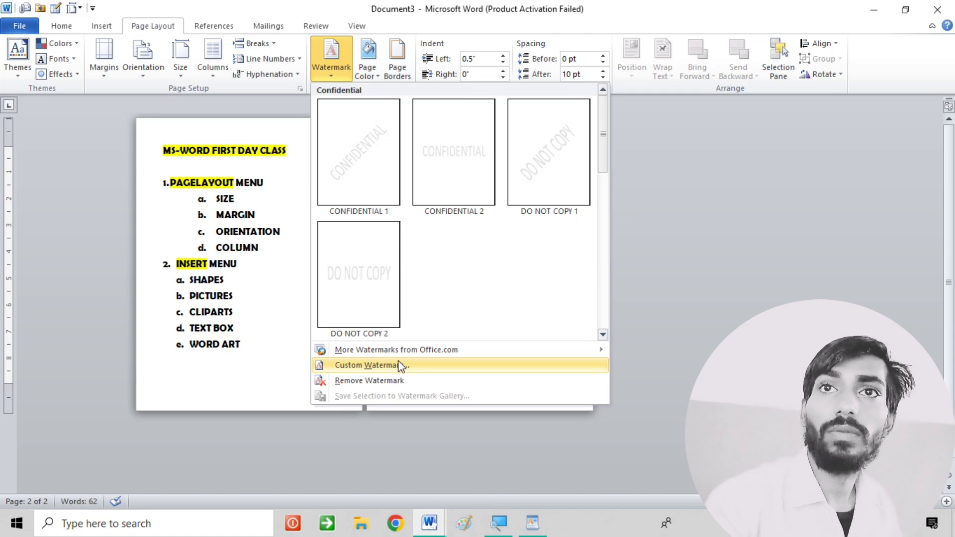
{"action": "key", "text": "Escape"}
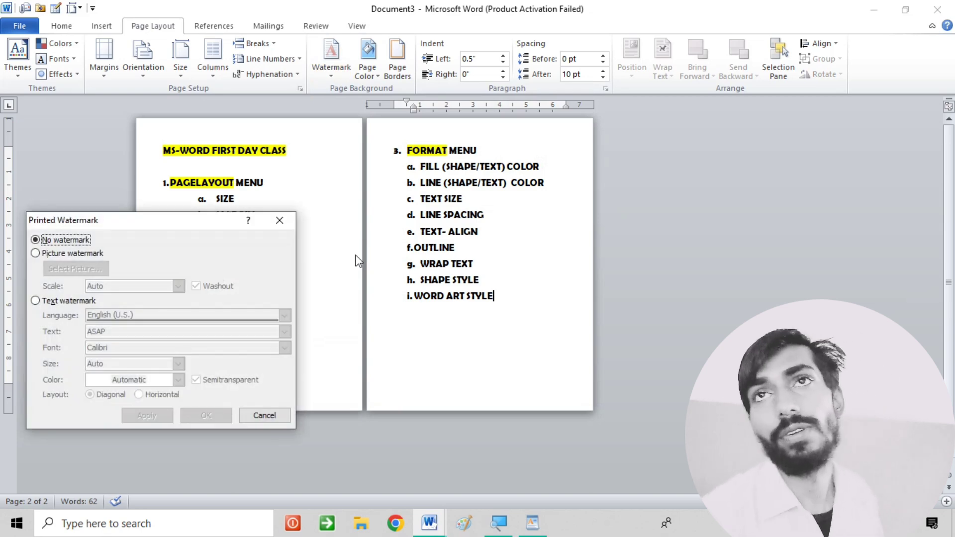
{"action": "left_click", "coordinate": [40, 253]}
- Choose 'original smpi logo' from the Desktop as the washed-out watermark and apply it
{"action": "left_click", "coordinate": [75, 269]}
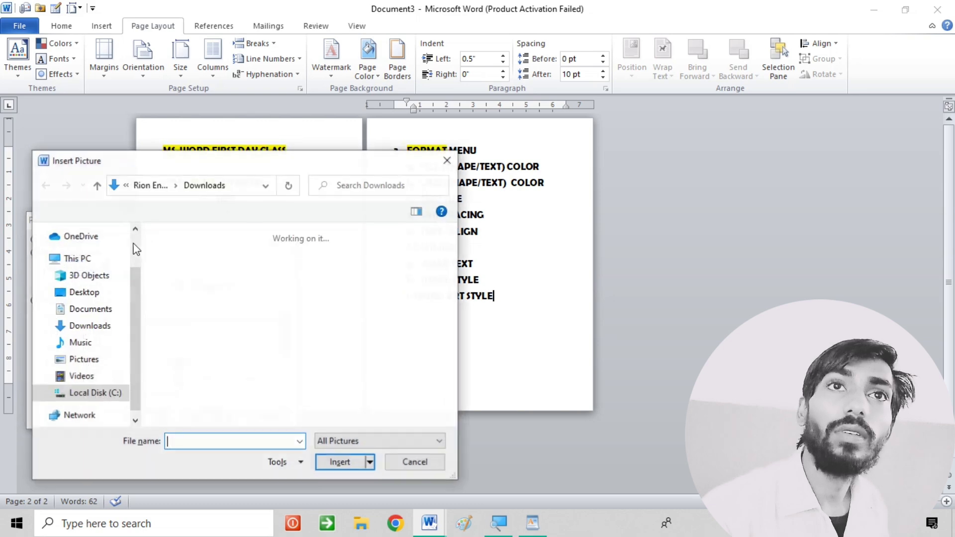
{"action": "left_click", "coordinate": [87, 293]}
{"action": "scroll", "coordinate": [259, 338], "scroll_direction": "down", "scroll_amount": 2}
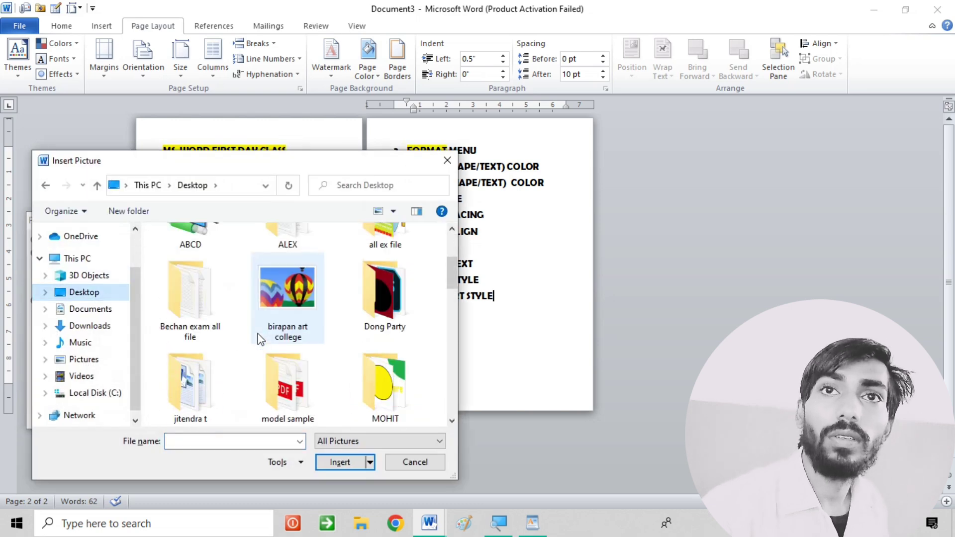
{"action": "scroll", "coordinate": [259, 338], "scroll_direction": "down", "scroll_amount": 2}
{"action": "scroll", "coordinate": [289, 347], "scroll_direction": "down", "scroll_amount": 3}
{"action": "scroll", "coordinate": [291, 349], "scroll_direction": "down", "scroll_amount": 5}
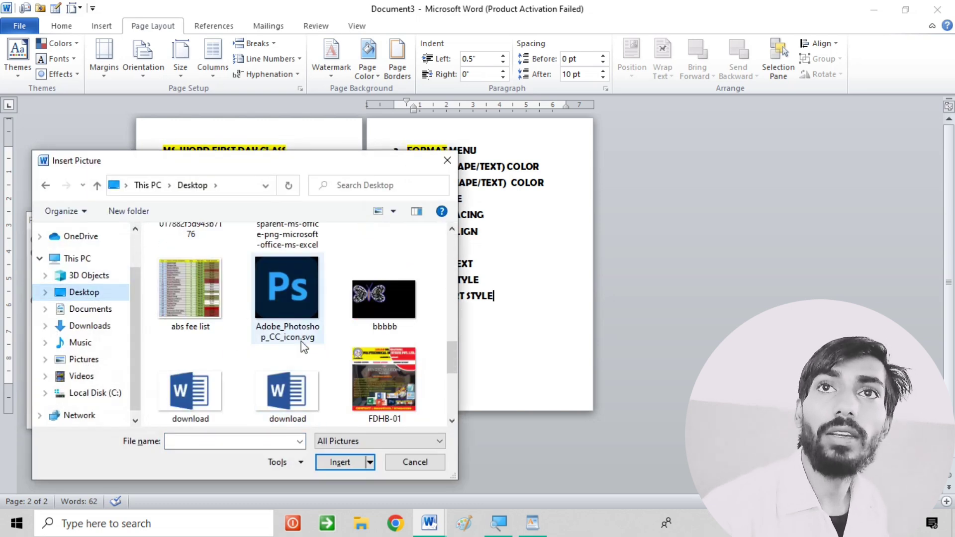
{"action": "scroll", "coordinate": [296, 345], "scroll_direction": "up", "scroll_amount": 2}
{"action": "scroll", "coordinate": [300, 341], "scroll_direction": "down", "scroll_amount": 3}
{"action": "scroll", "coordinate": [348, 298], "scroll_direction": "up", "scroll_amount": 1}
{"action": "double_click", "coordinate": [390, 254]}
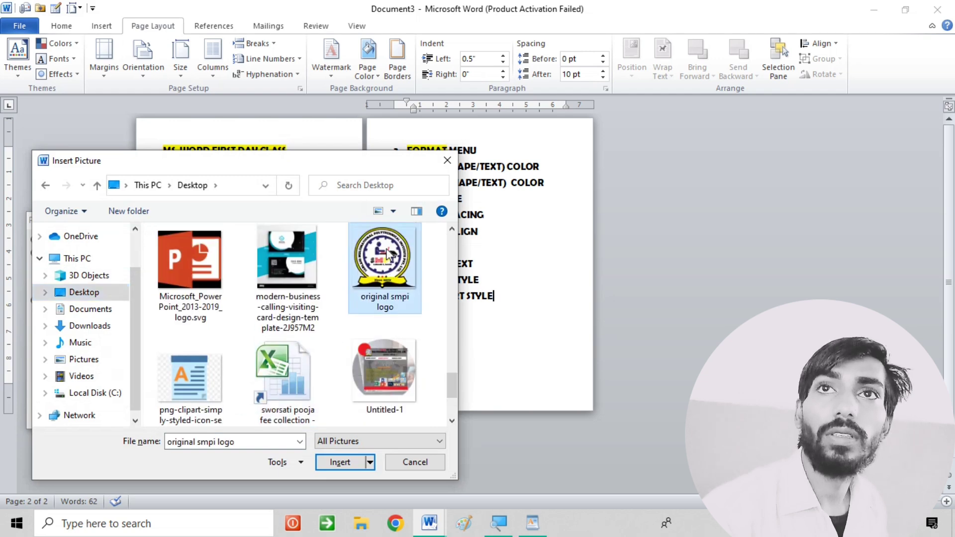
{"action": "left_click", "coordinate": [206, 417]}
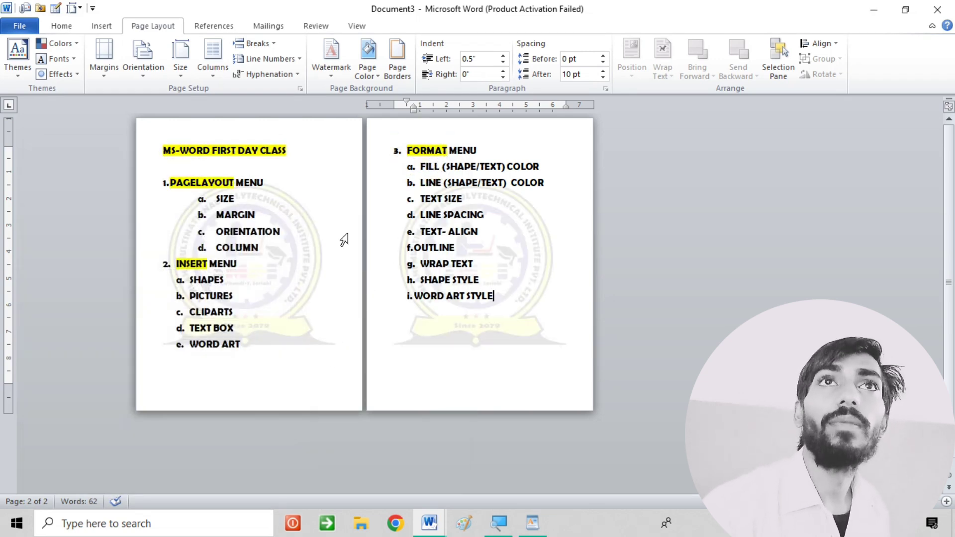
- Save the notes as MS-WORD FIRST DAY CLASS, targeting Local Disk (C:)
{"action": "left_click", "coordinate": [22, 29]}
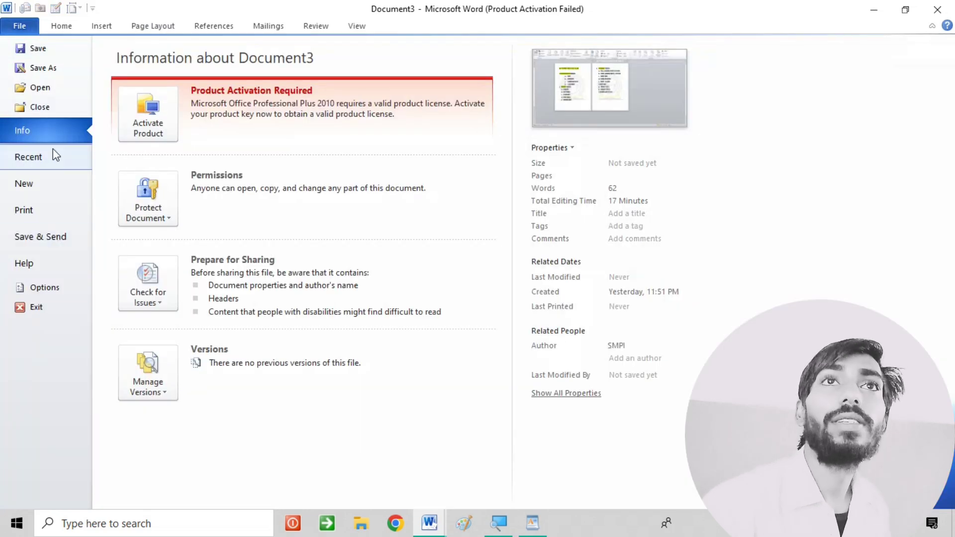
{"action": "left_click", "coordinate": [41, 69]}
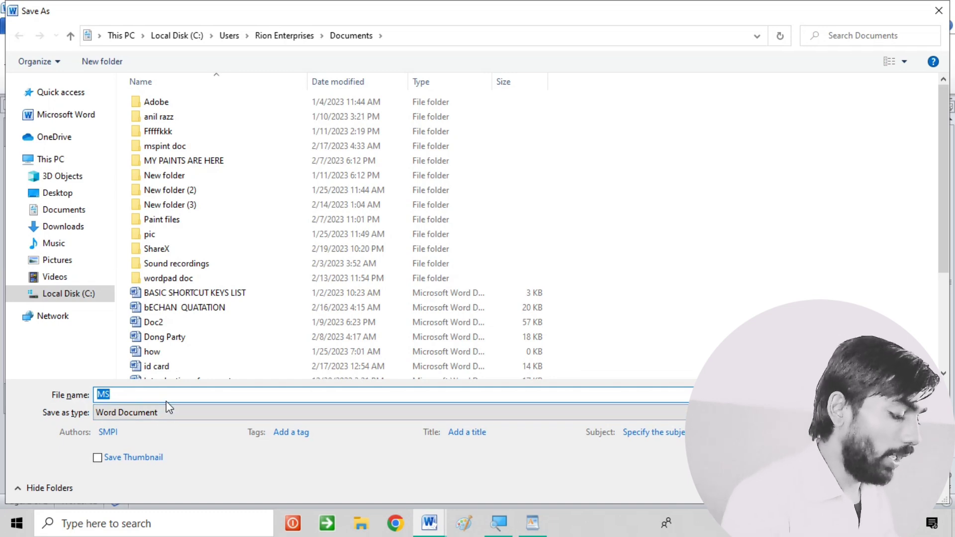
{"action": "type", "text": "MS"}
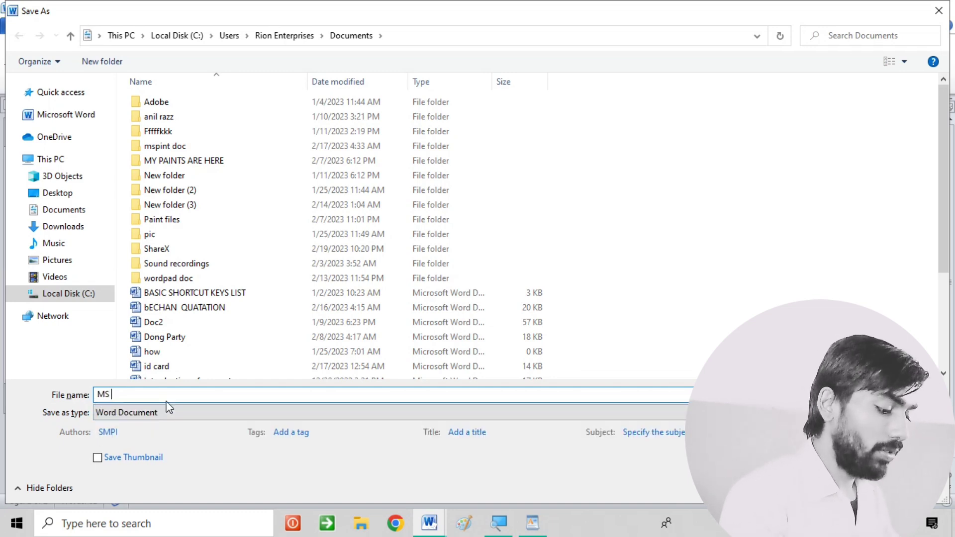
{"action": "type", "text": "-WORD FIRST DAY CLASS"}
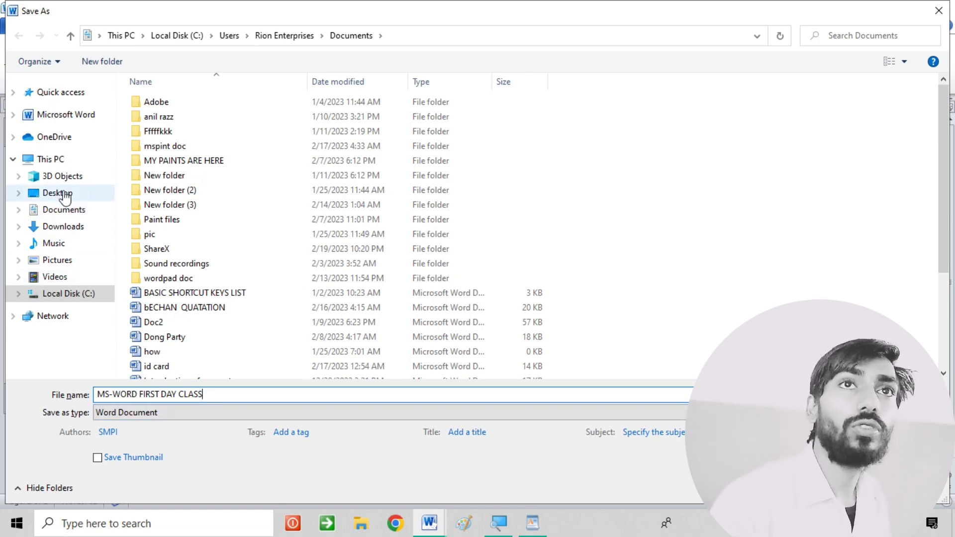
{"action": "left_click", "coordinate": [82, 199]}
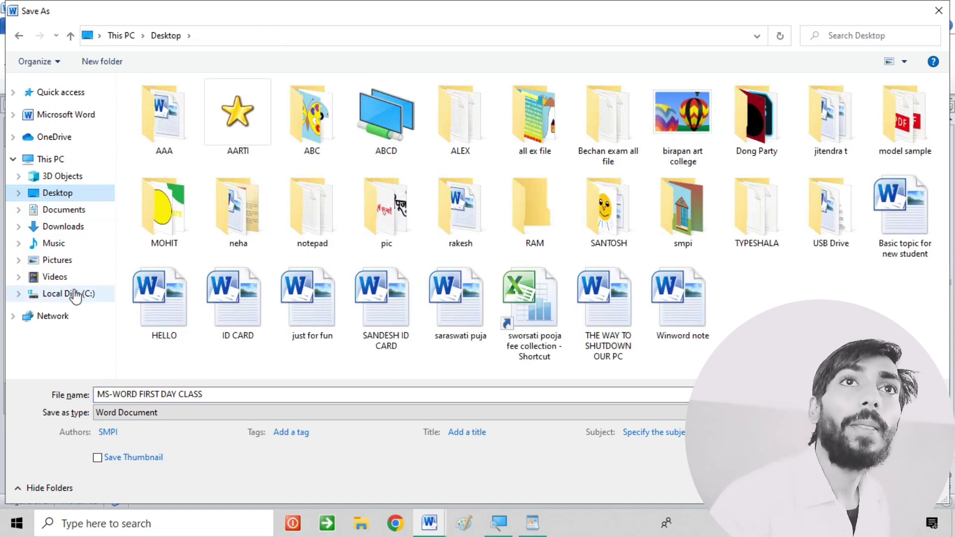
{"action": "left_click", "coordinate": [75, 294]}
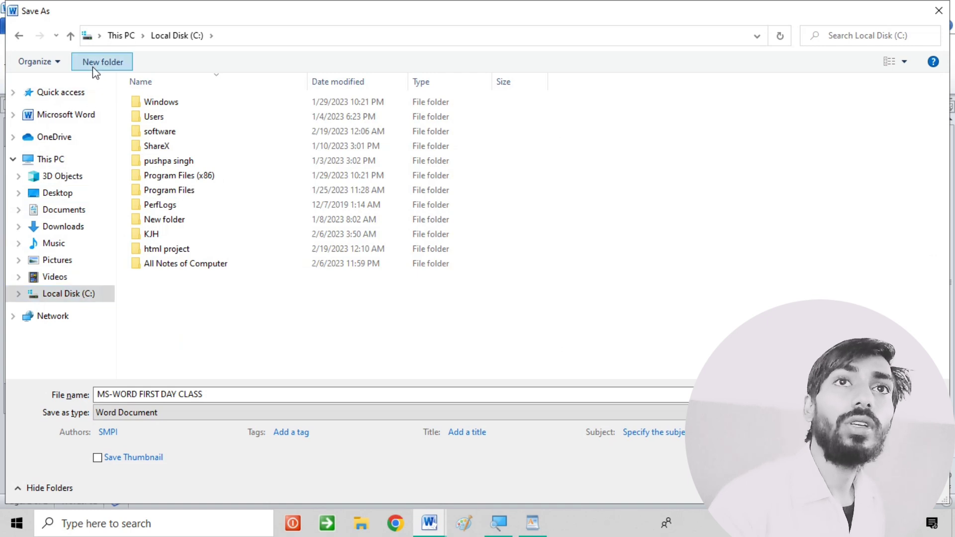
- Create and open a new 'MS-WORD CLASS' folder on C: and save the .docx there
{"action": "type", "text": "M"}
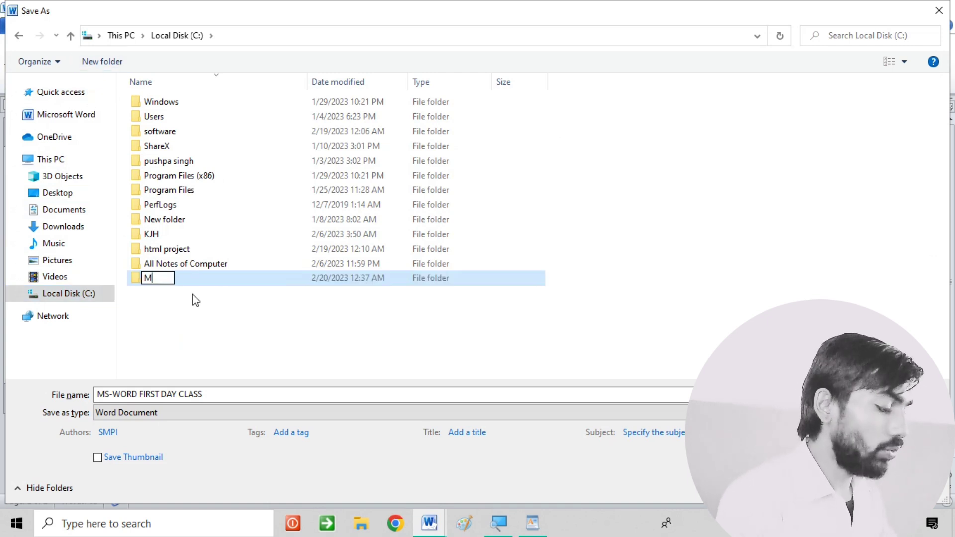
{"action": "type", "text": "S-"}
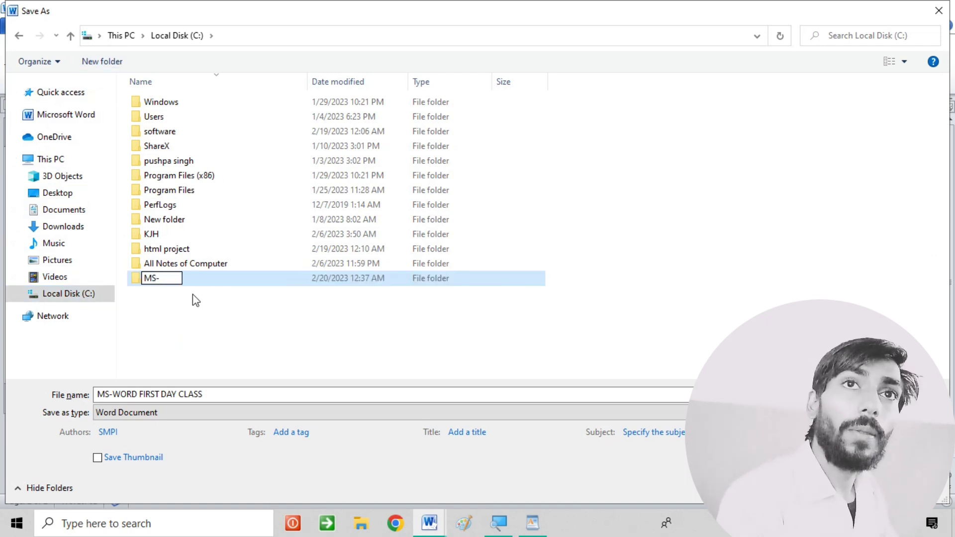
{"action": "type", "text": "WORD  C"}
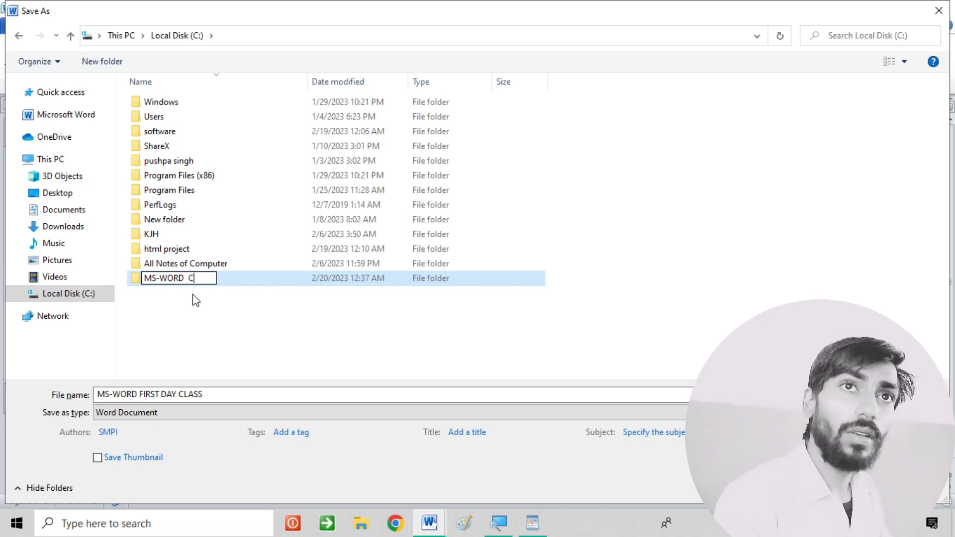
{"action": "type", "text": "LASS"}
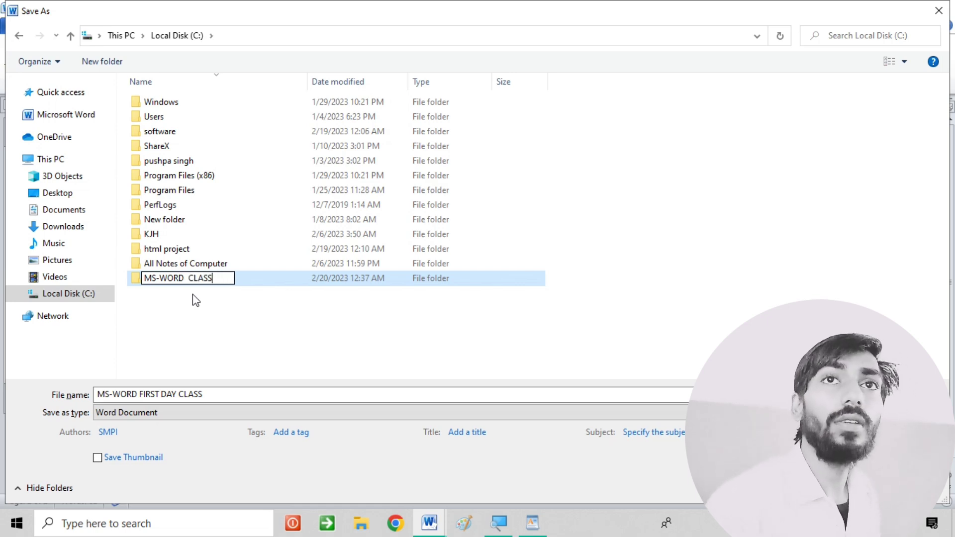
{"action": "double_click", "coordinate": [280, 273]}
{"action": "left_click", "coordinate": [230, 396]}
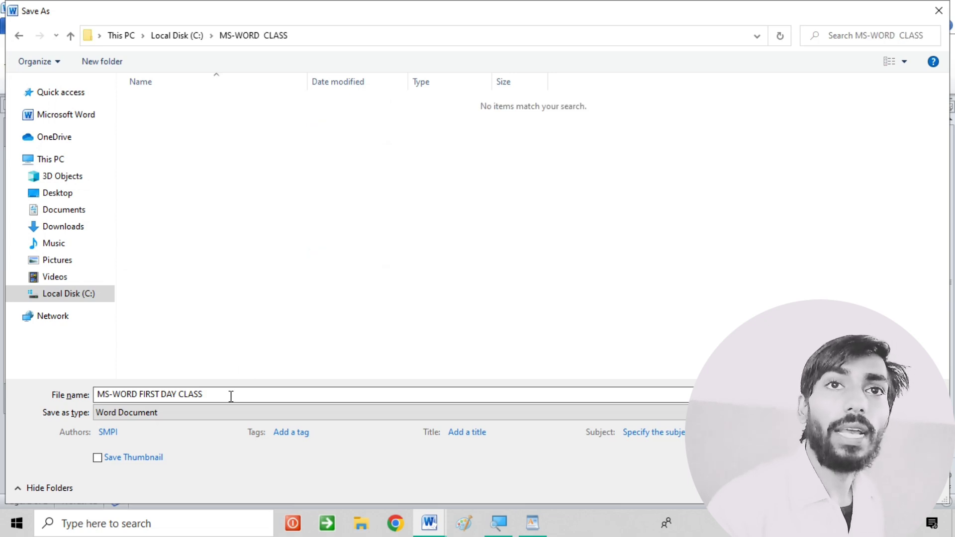
{"action": "left_click", "coordinate": [230, 396]}
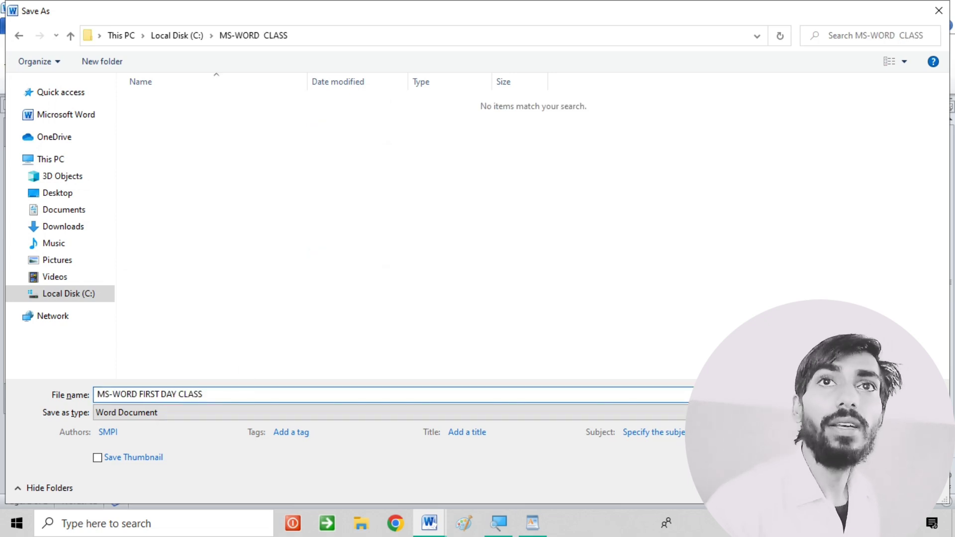
{"action": "key", "text": "Return"}
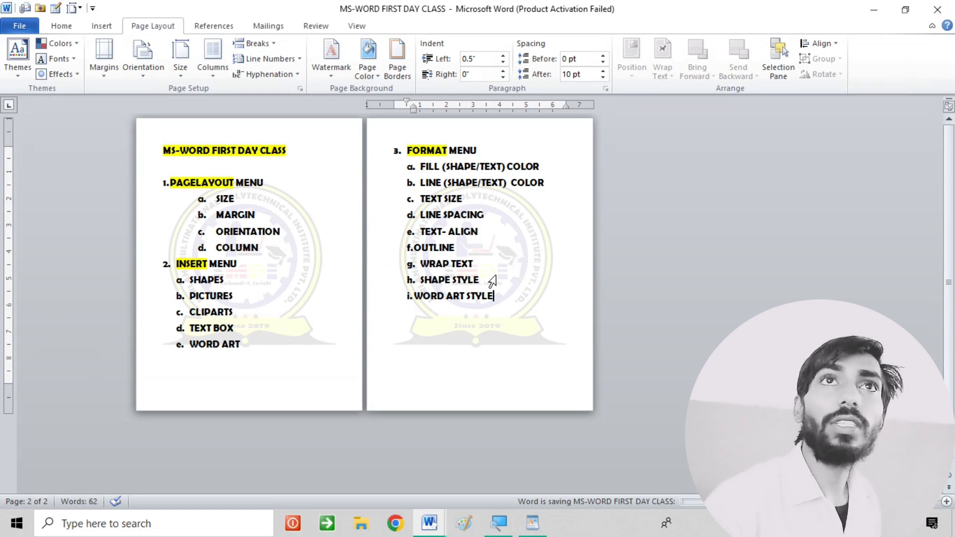
{"action": "left_click", "coordinate": [20, 27]}
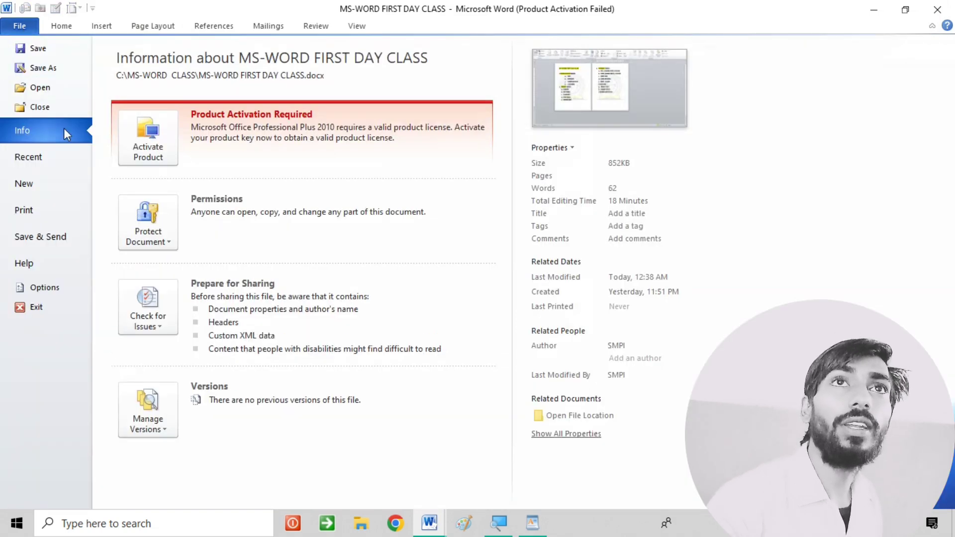
{"action": "left_click", "coordinate": [53, 71]}
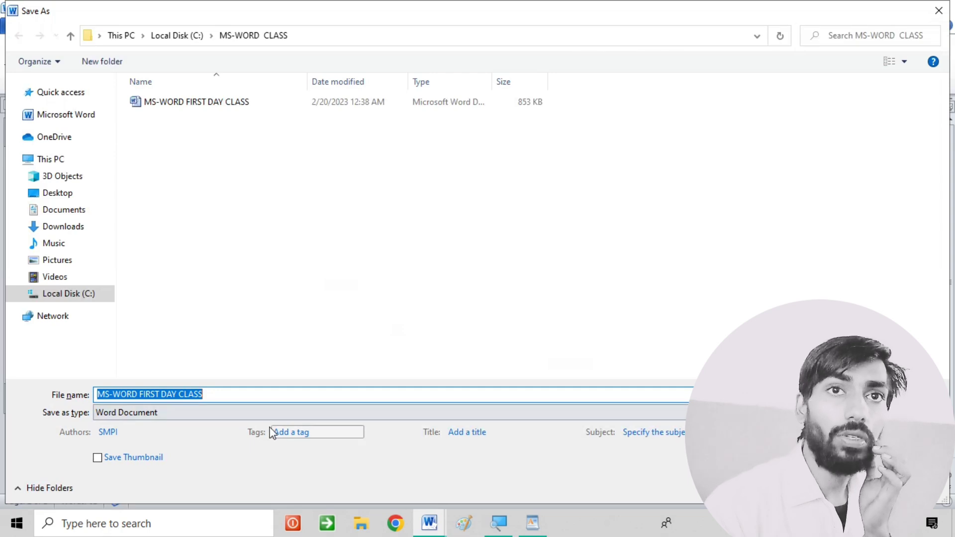
- Publish the notes as a PDF named MS-WORD FIRST DAY CLASS
{"action": "left_click", "coordinate": [269, 417]}
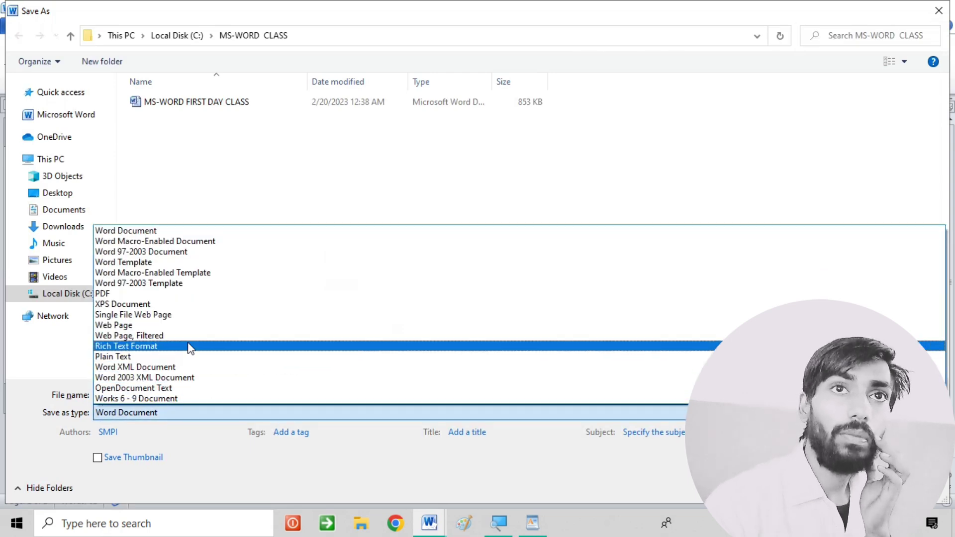
{"action": "left_click", "coordinate": [166, 293]}
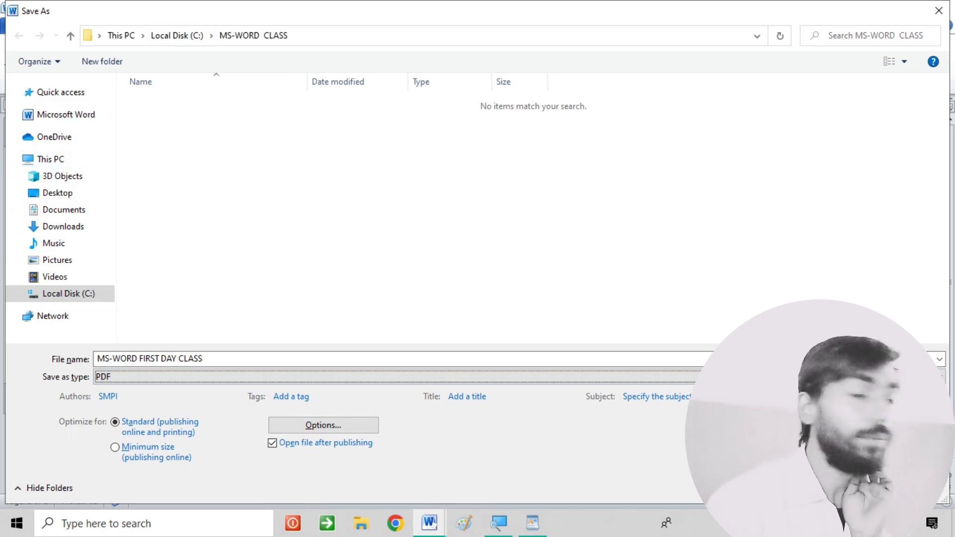
{"action": "key", "text": "shift+Tab"}
{"action": "key", "text": "Return"}
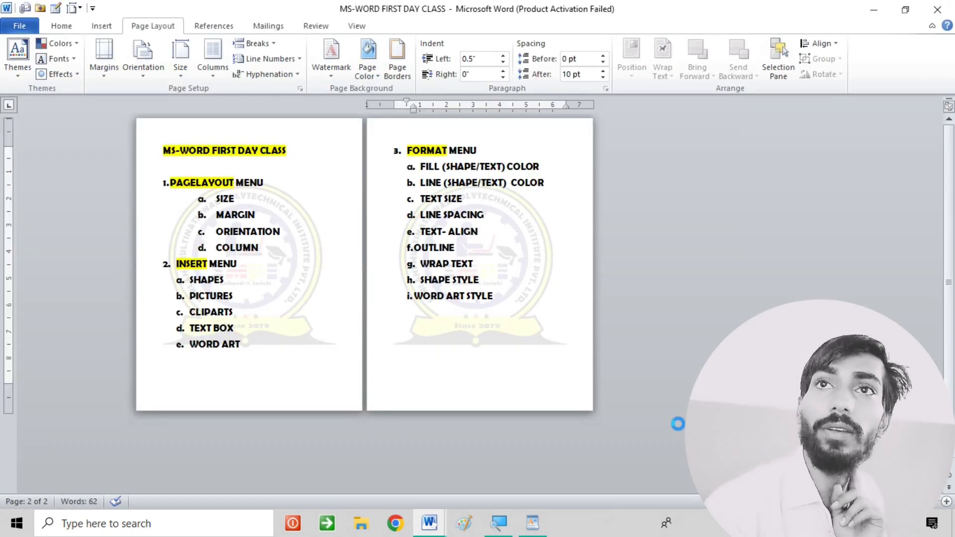